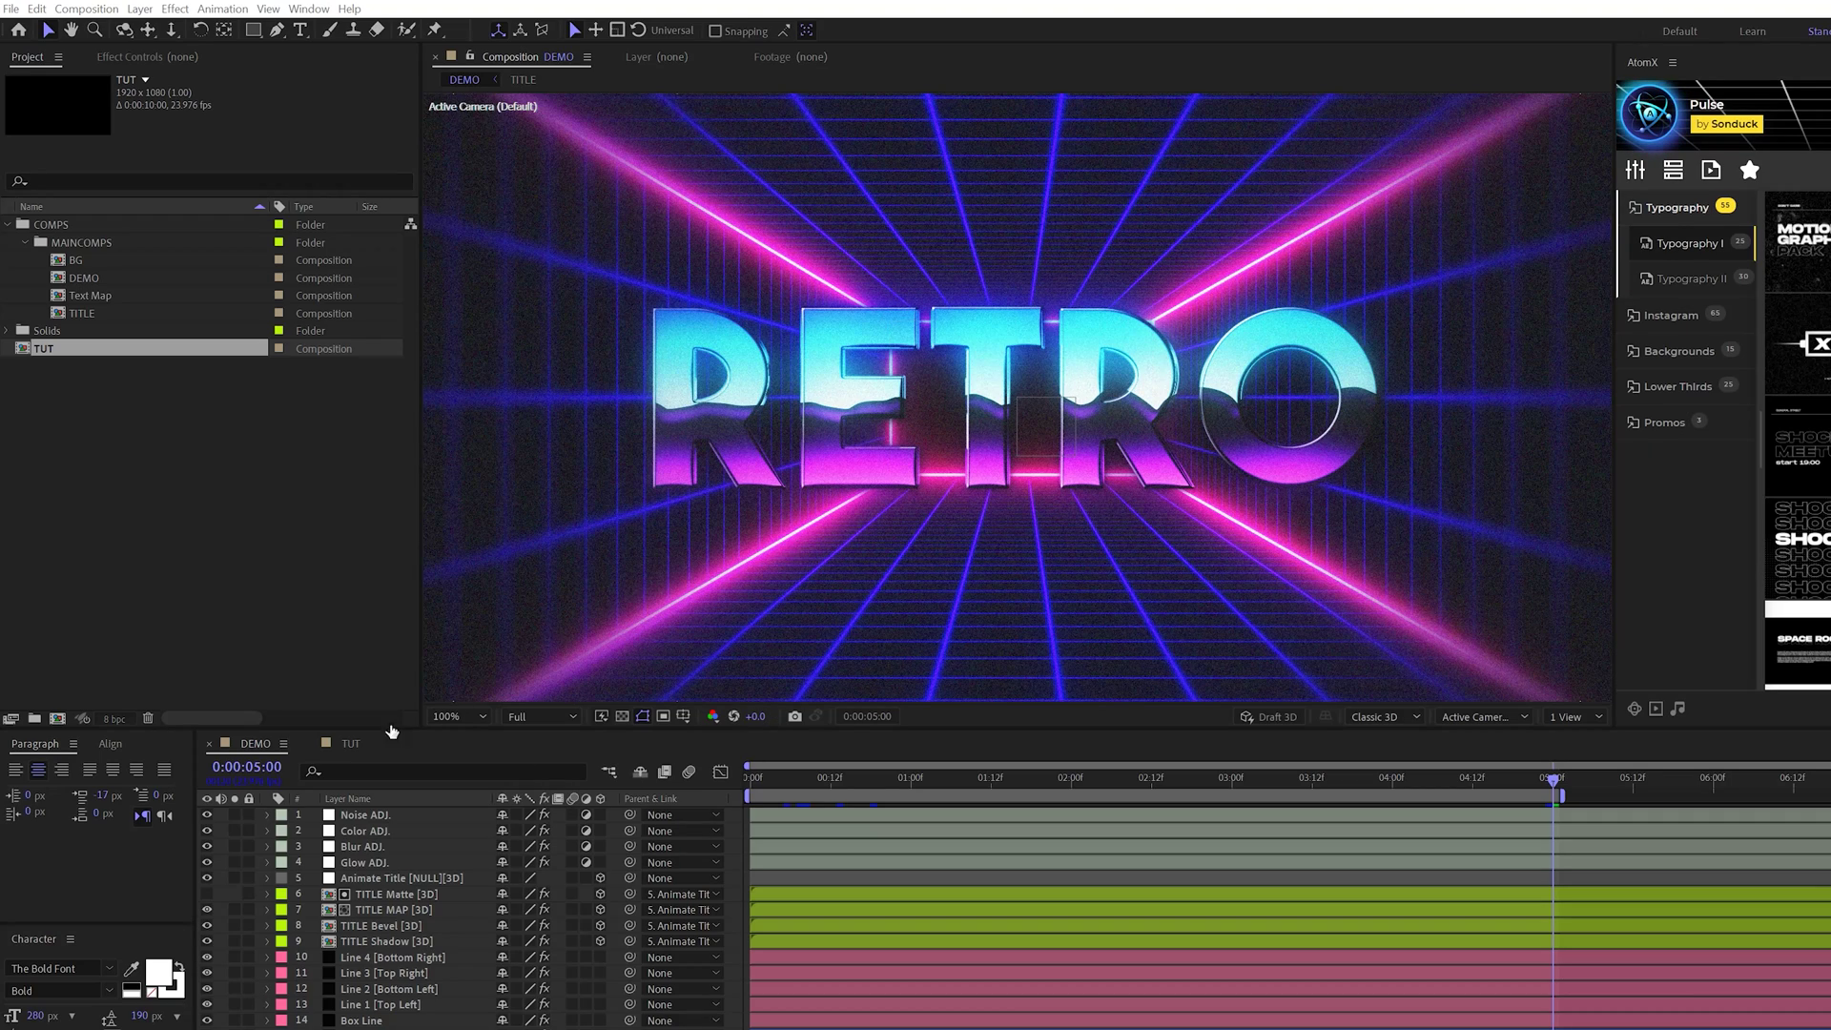
Step: Create a full-size solid named Grid in the TUT composition
left_click(351, 743)
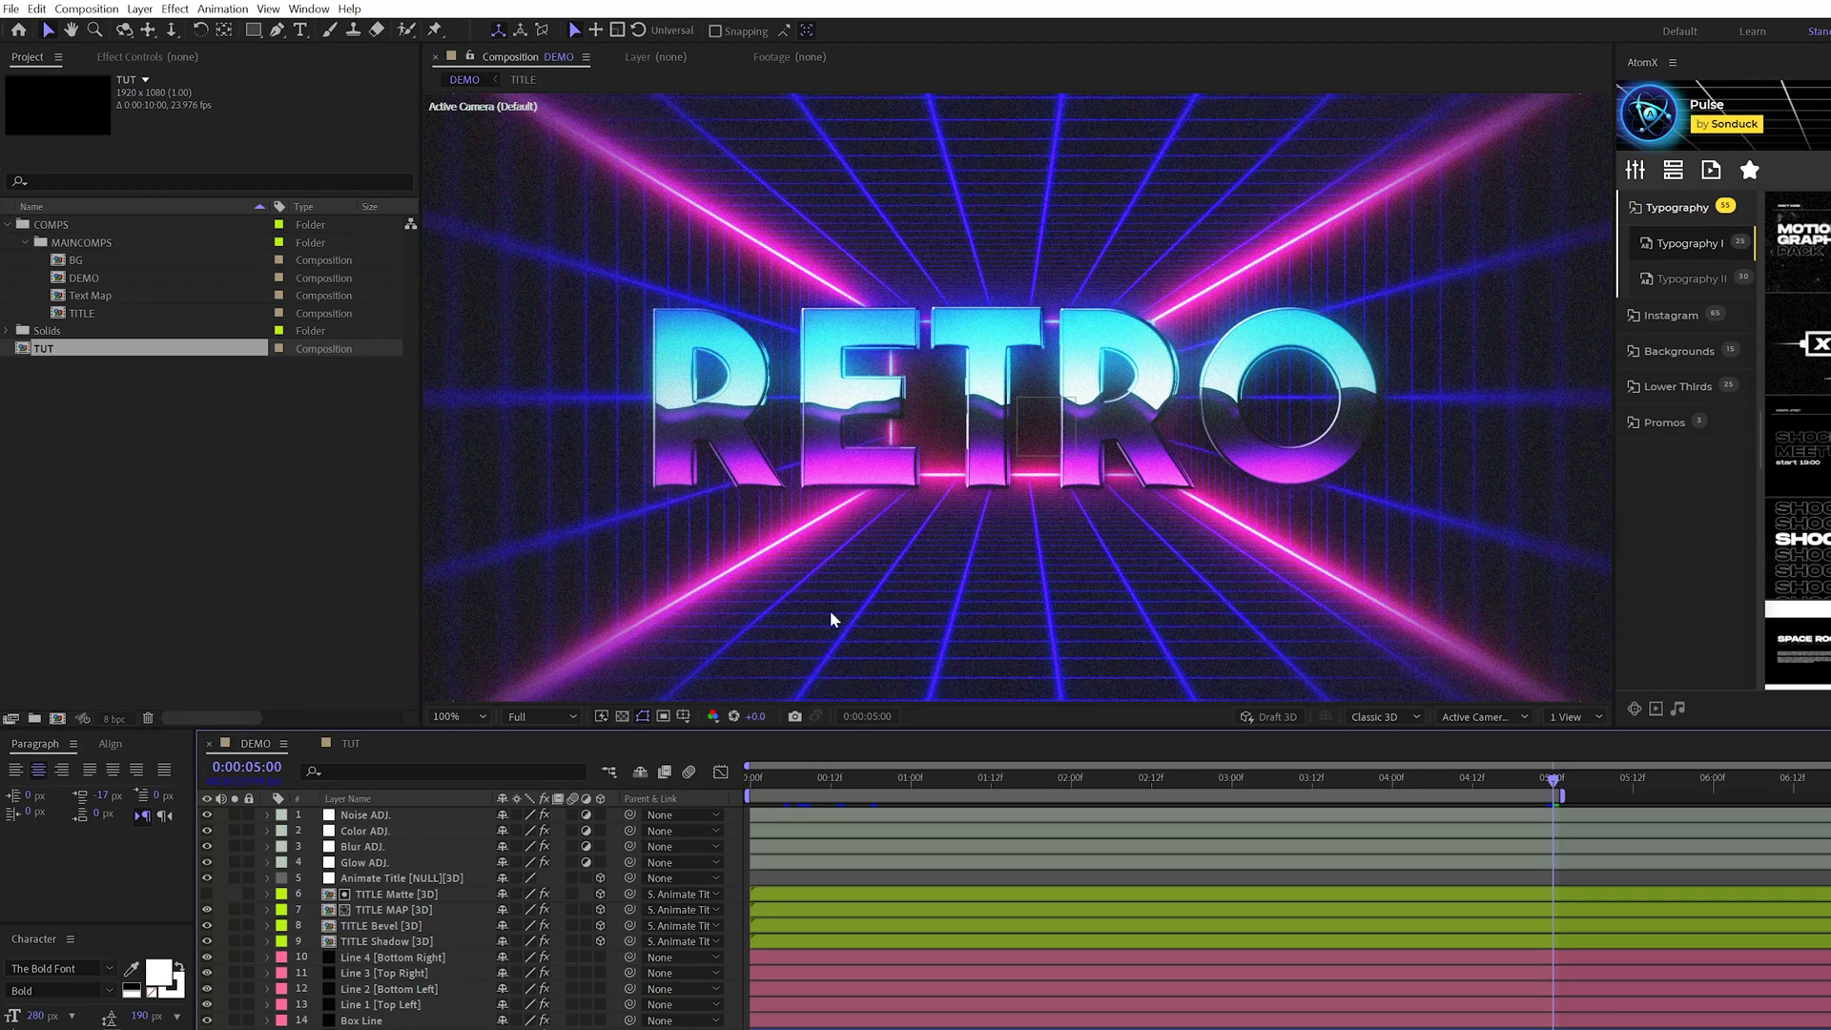
left_click(360, 743)
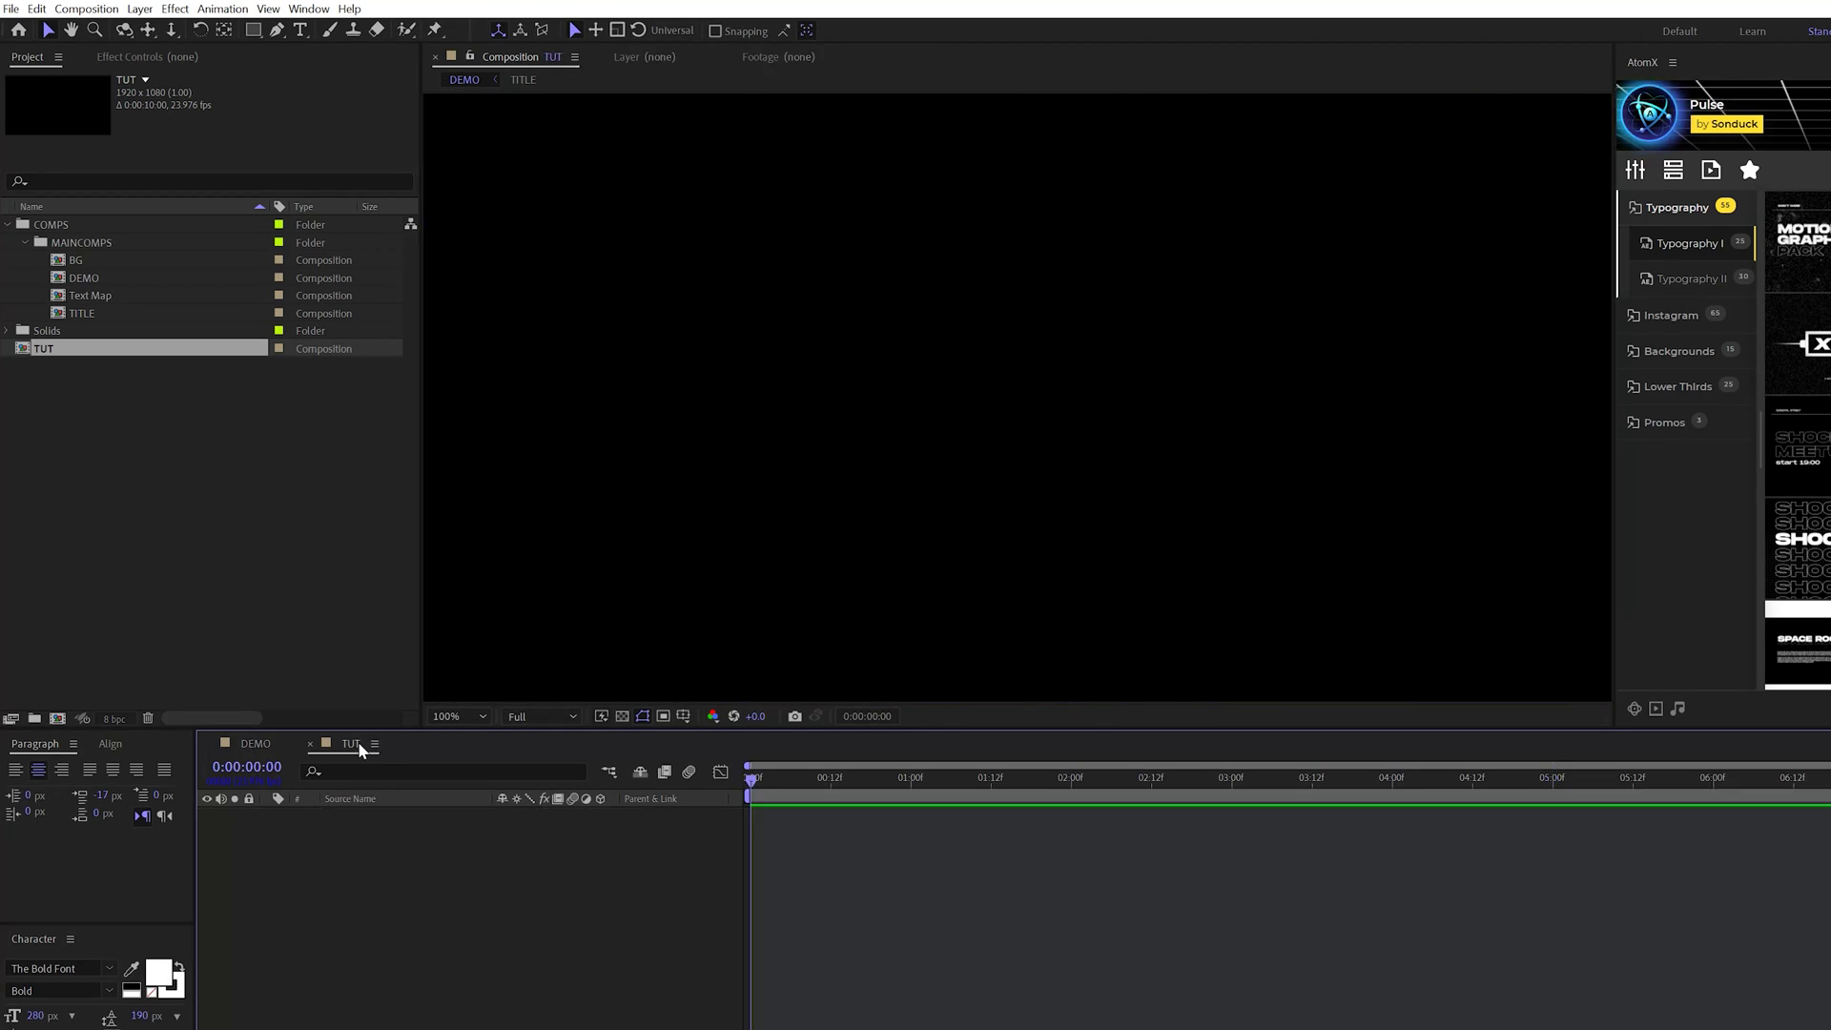
left_click(139, 9)
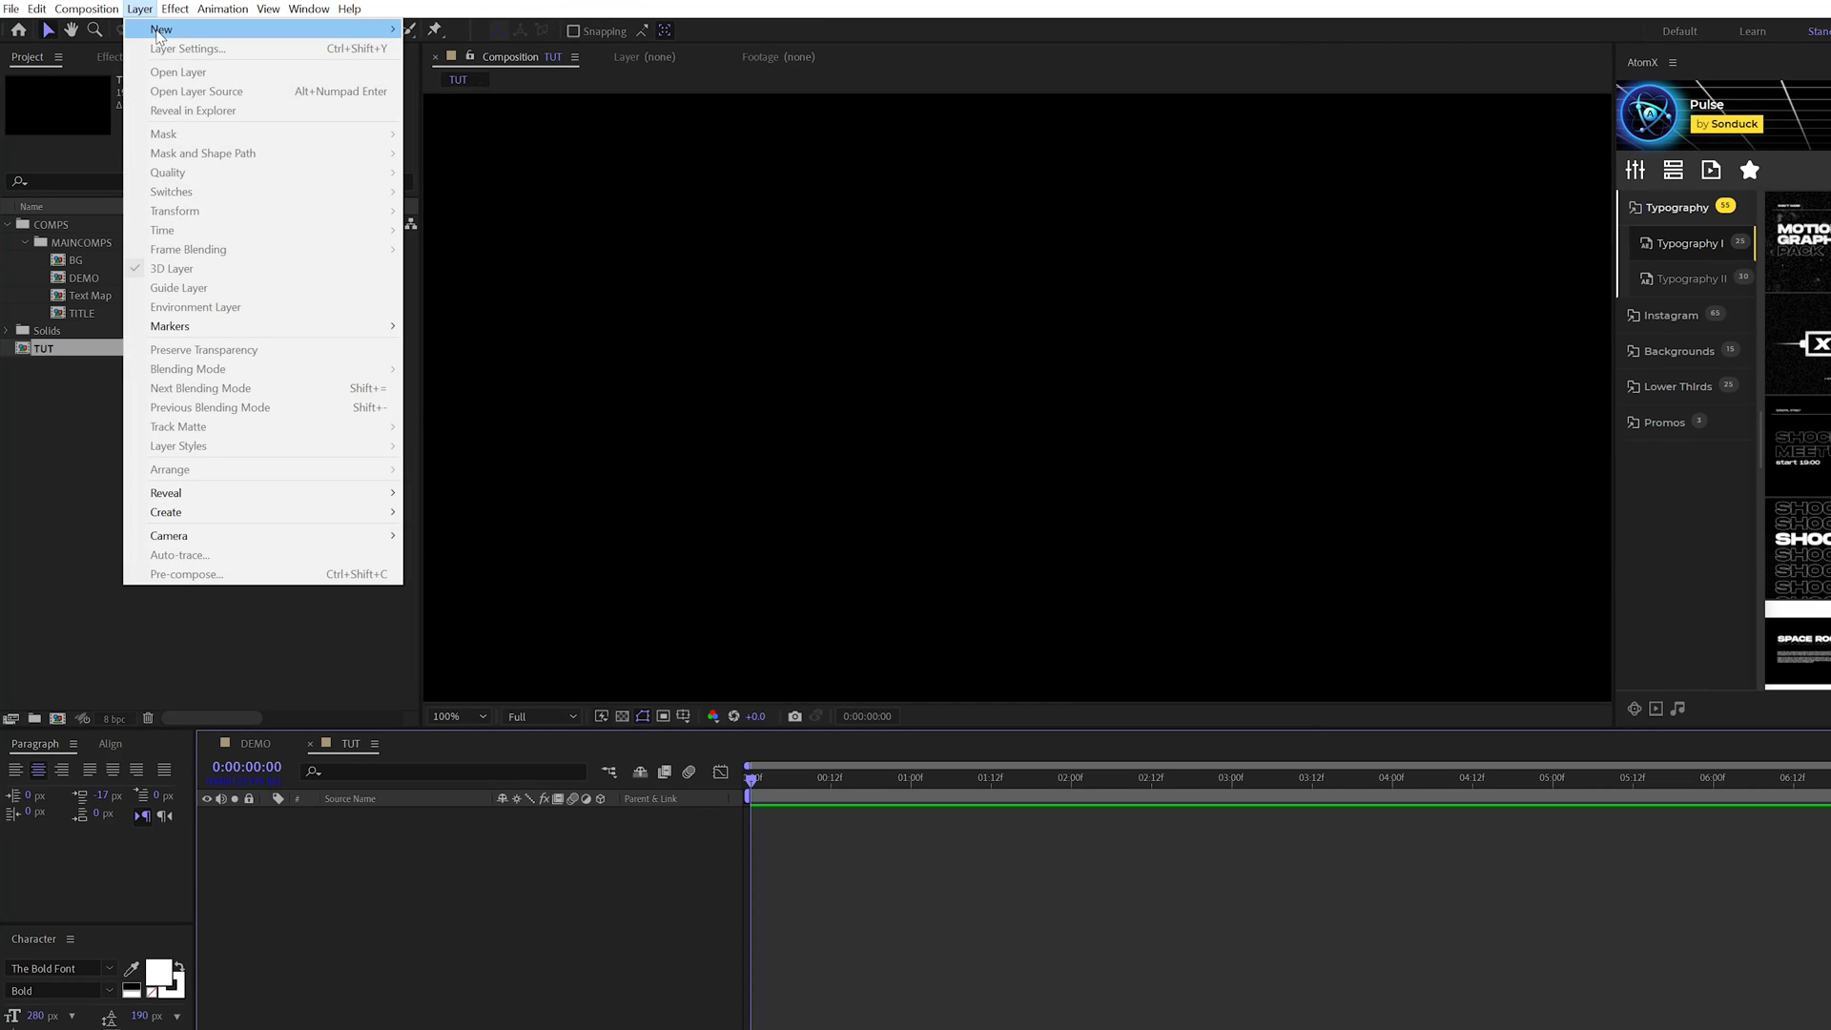
mouse_move(172, 28)
left_click(510, 49)
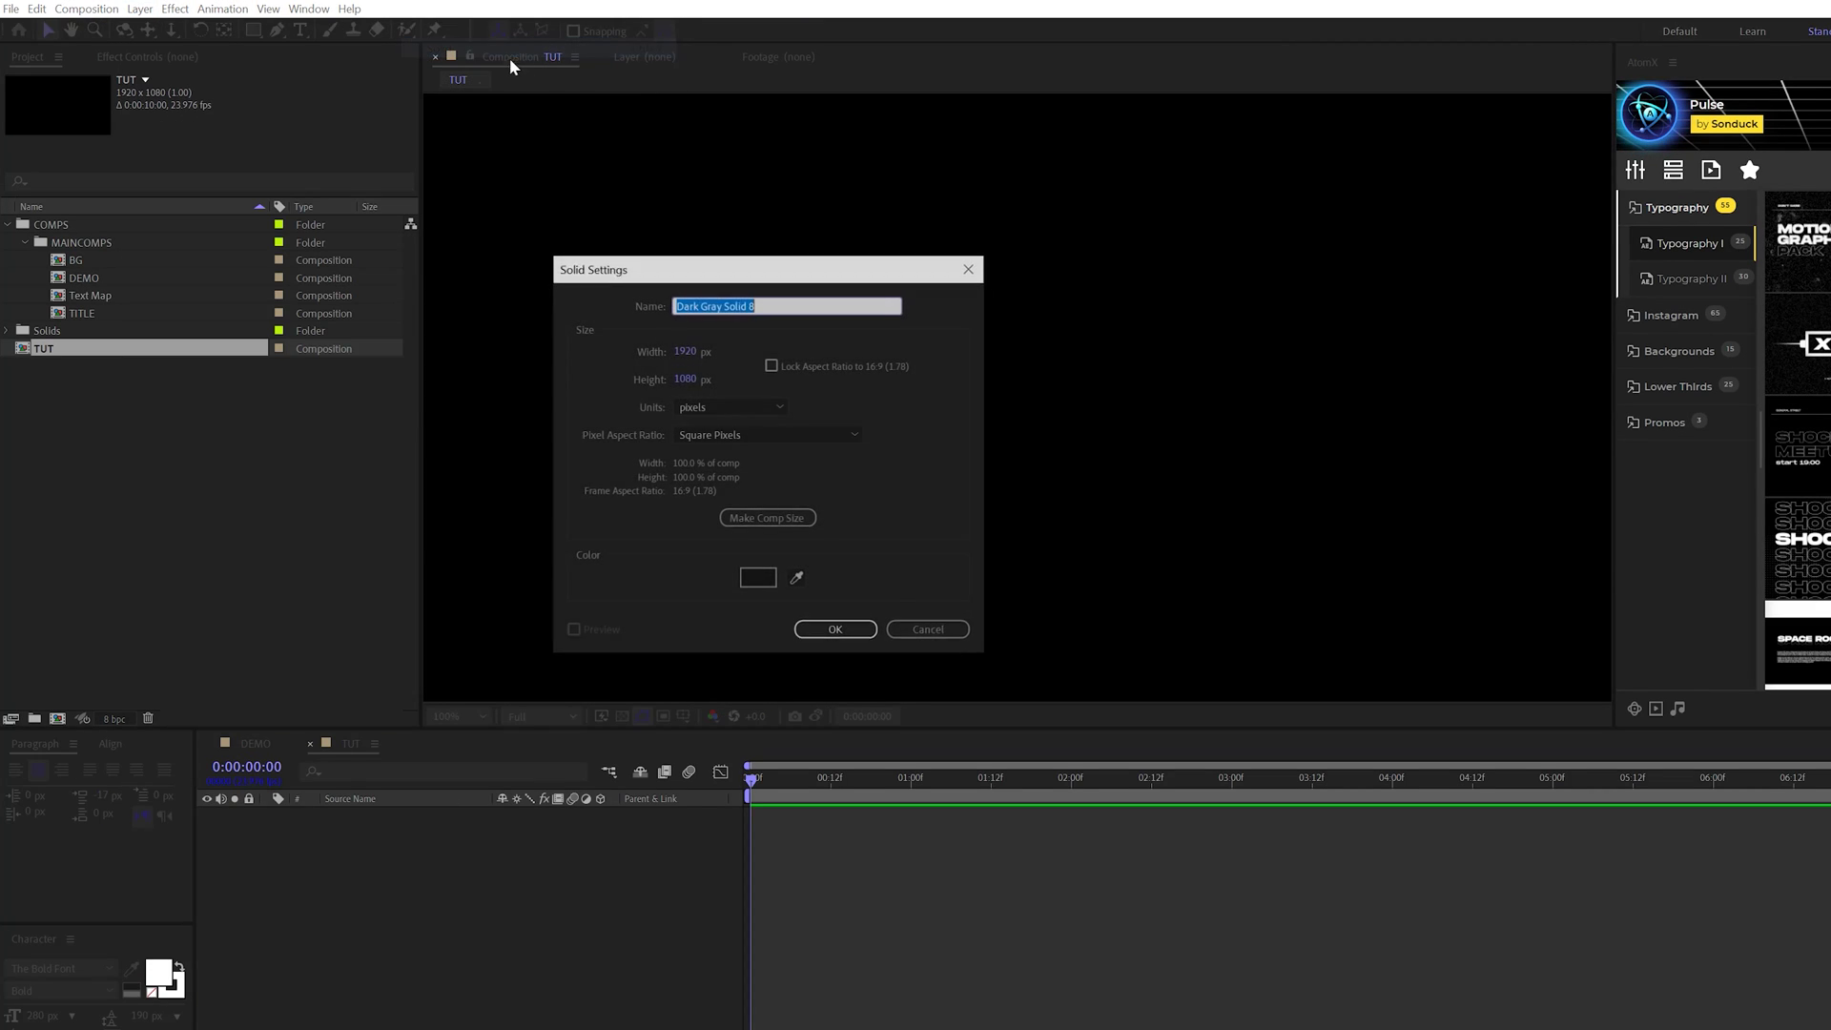
type("Grid")
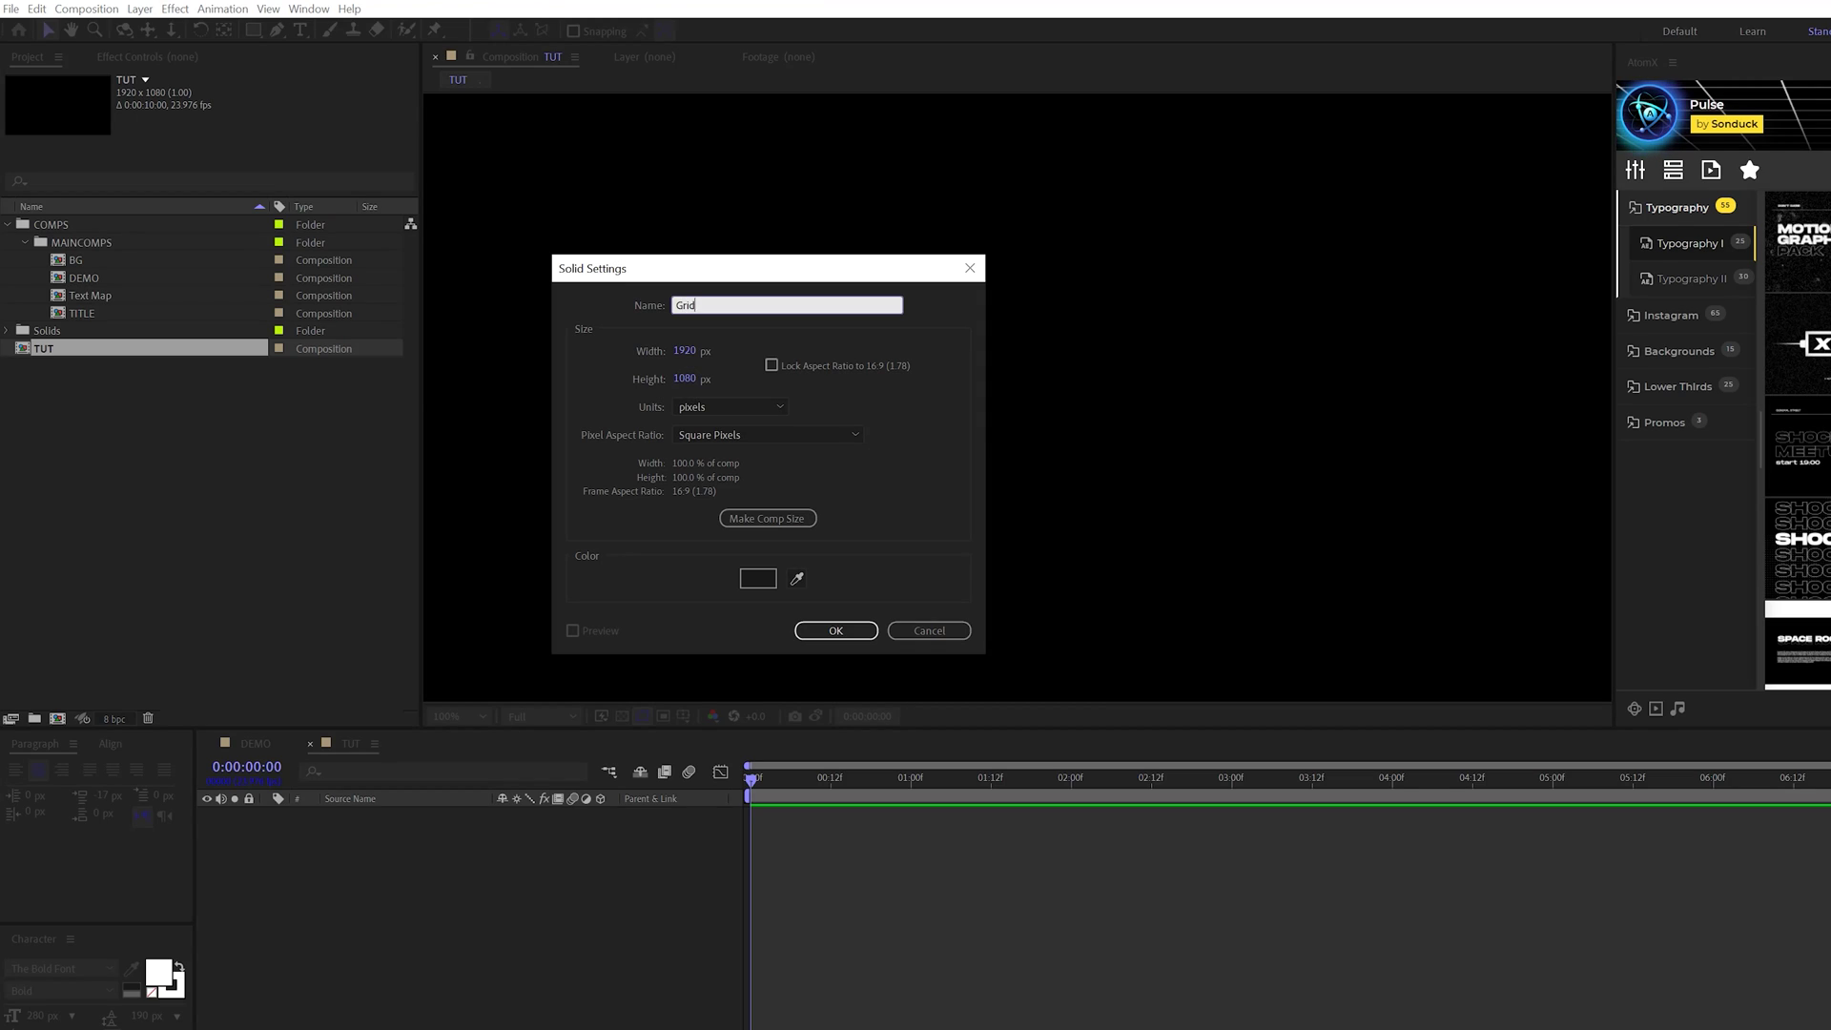
key("Return")
Step: Apply the Grid effect to the new Grid solid
left_click(176, 8)
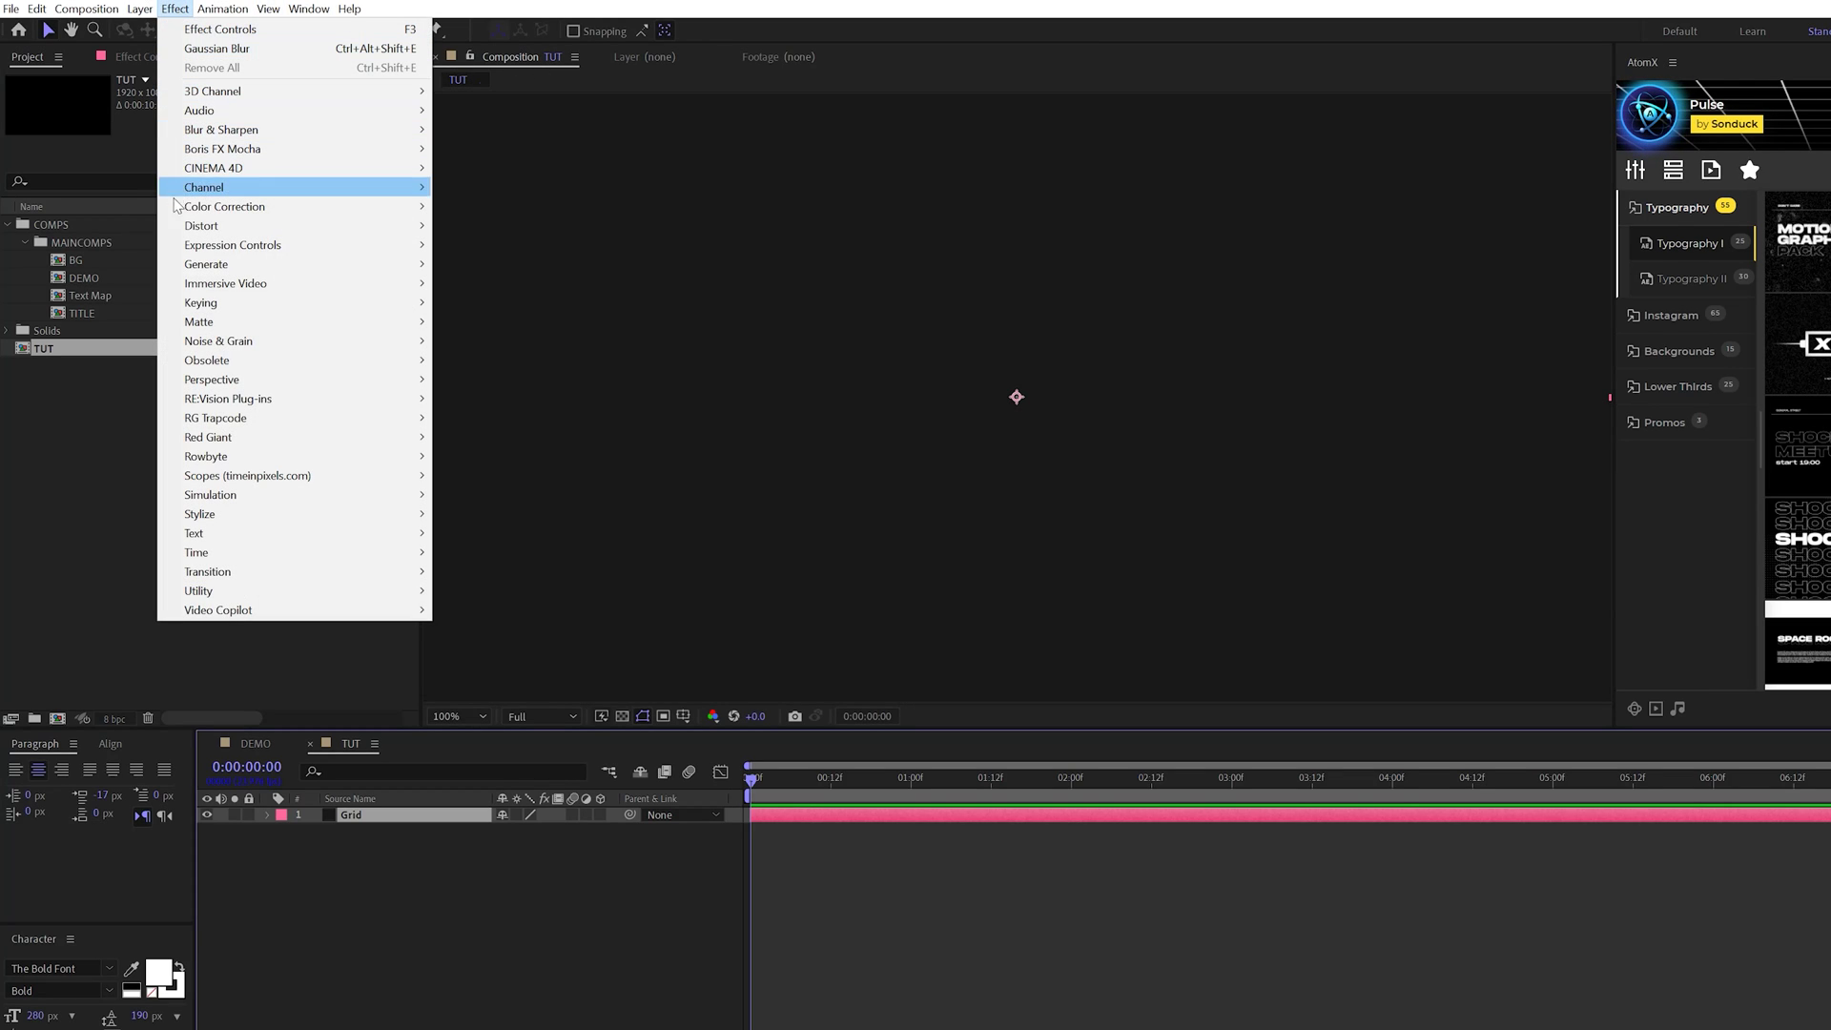
mouse_move(286, 264)
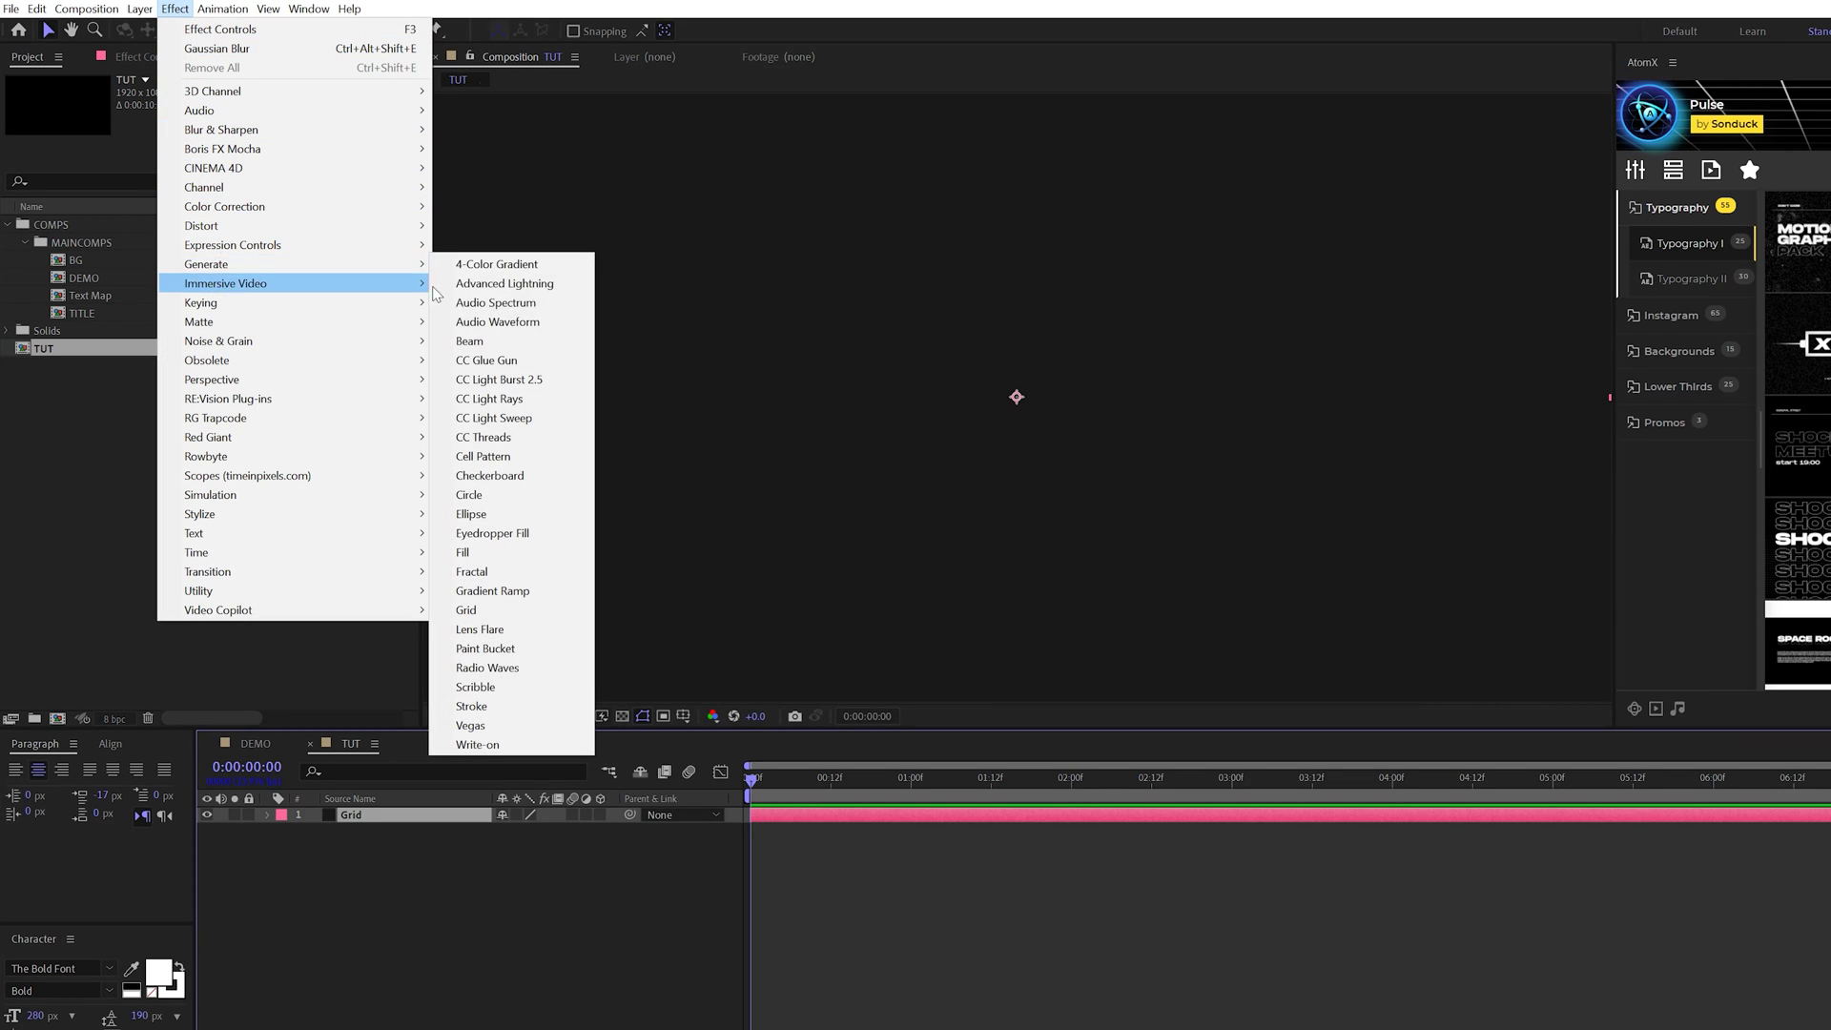
left_click(479, 610)
Step: Size the grid effect from Width & Height Sliders, with width and height both set to 150
left_click(301, 128)
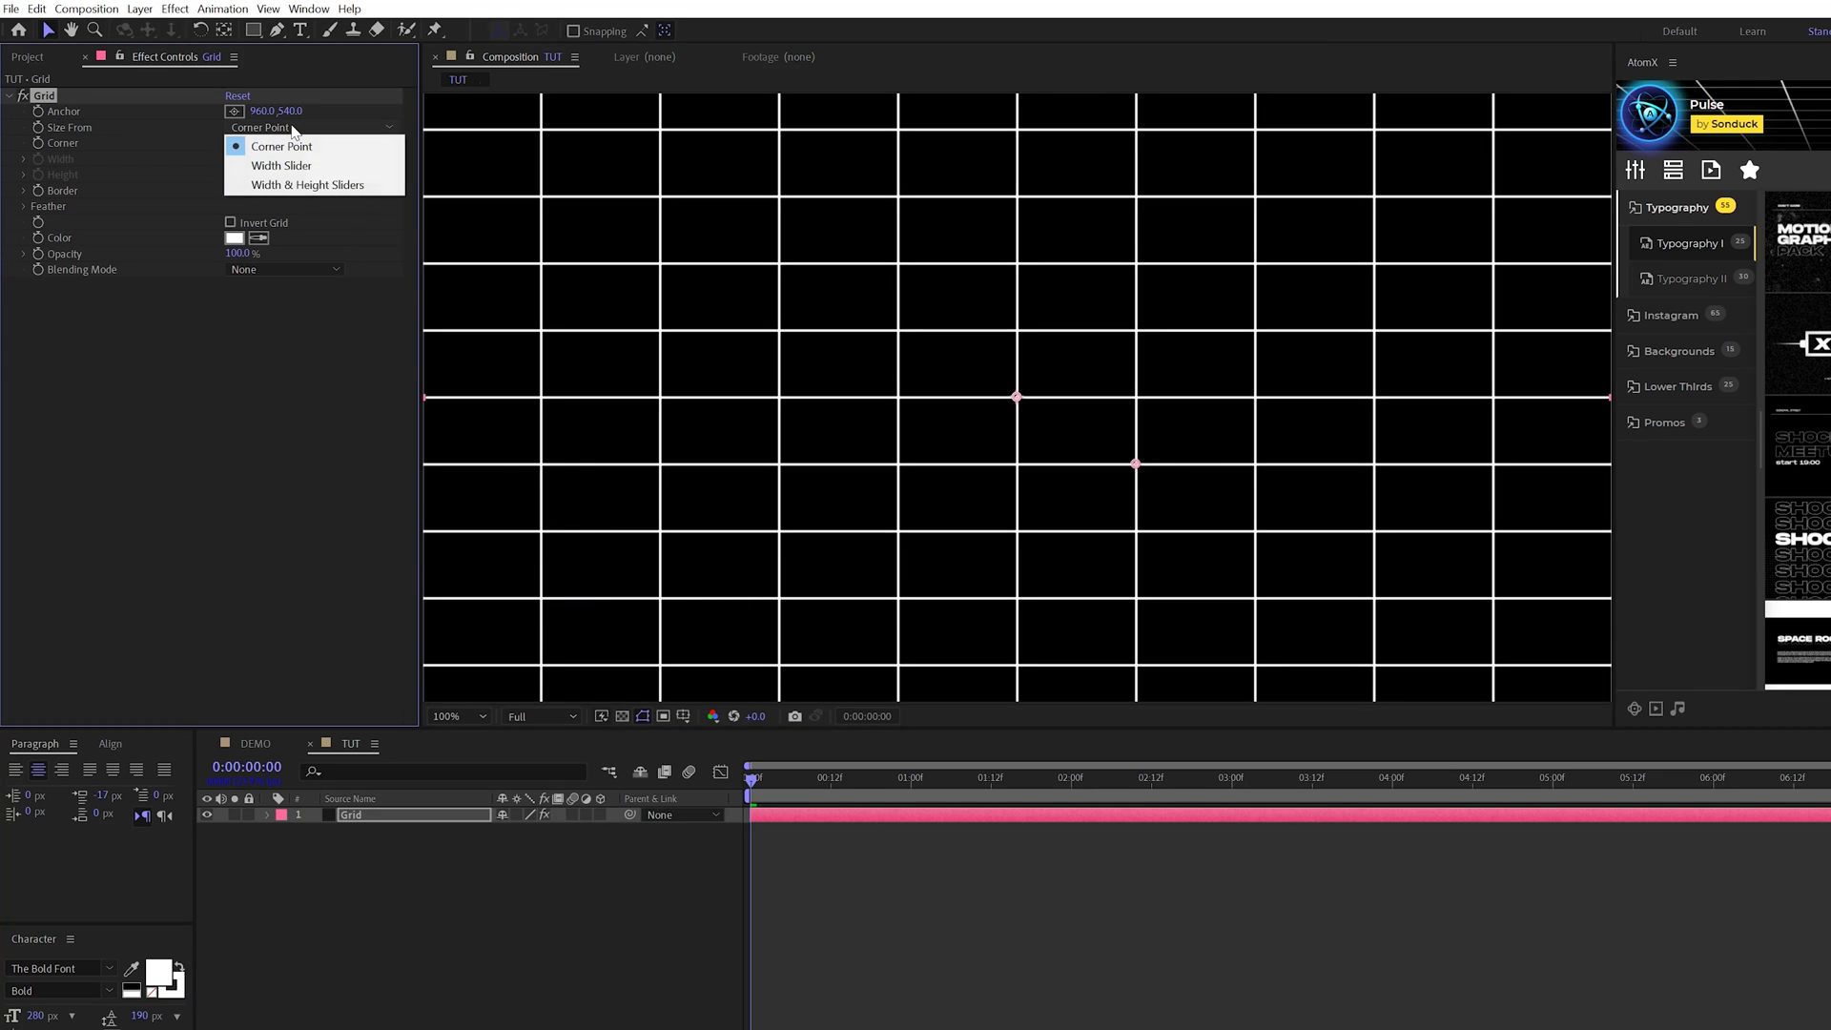
left_click(264, 189)
left_click(234, 160)
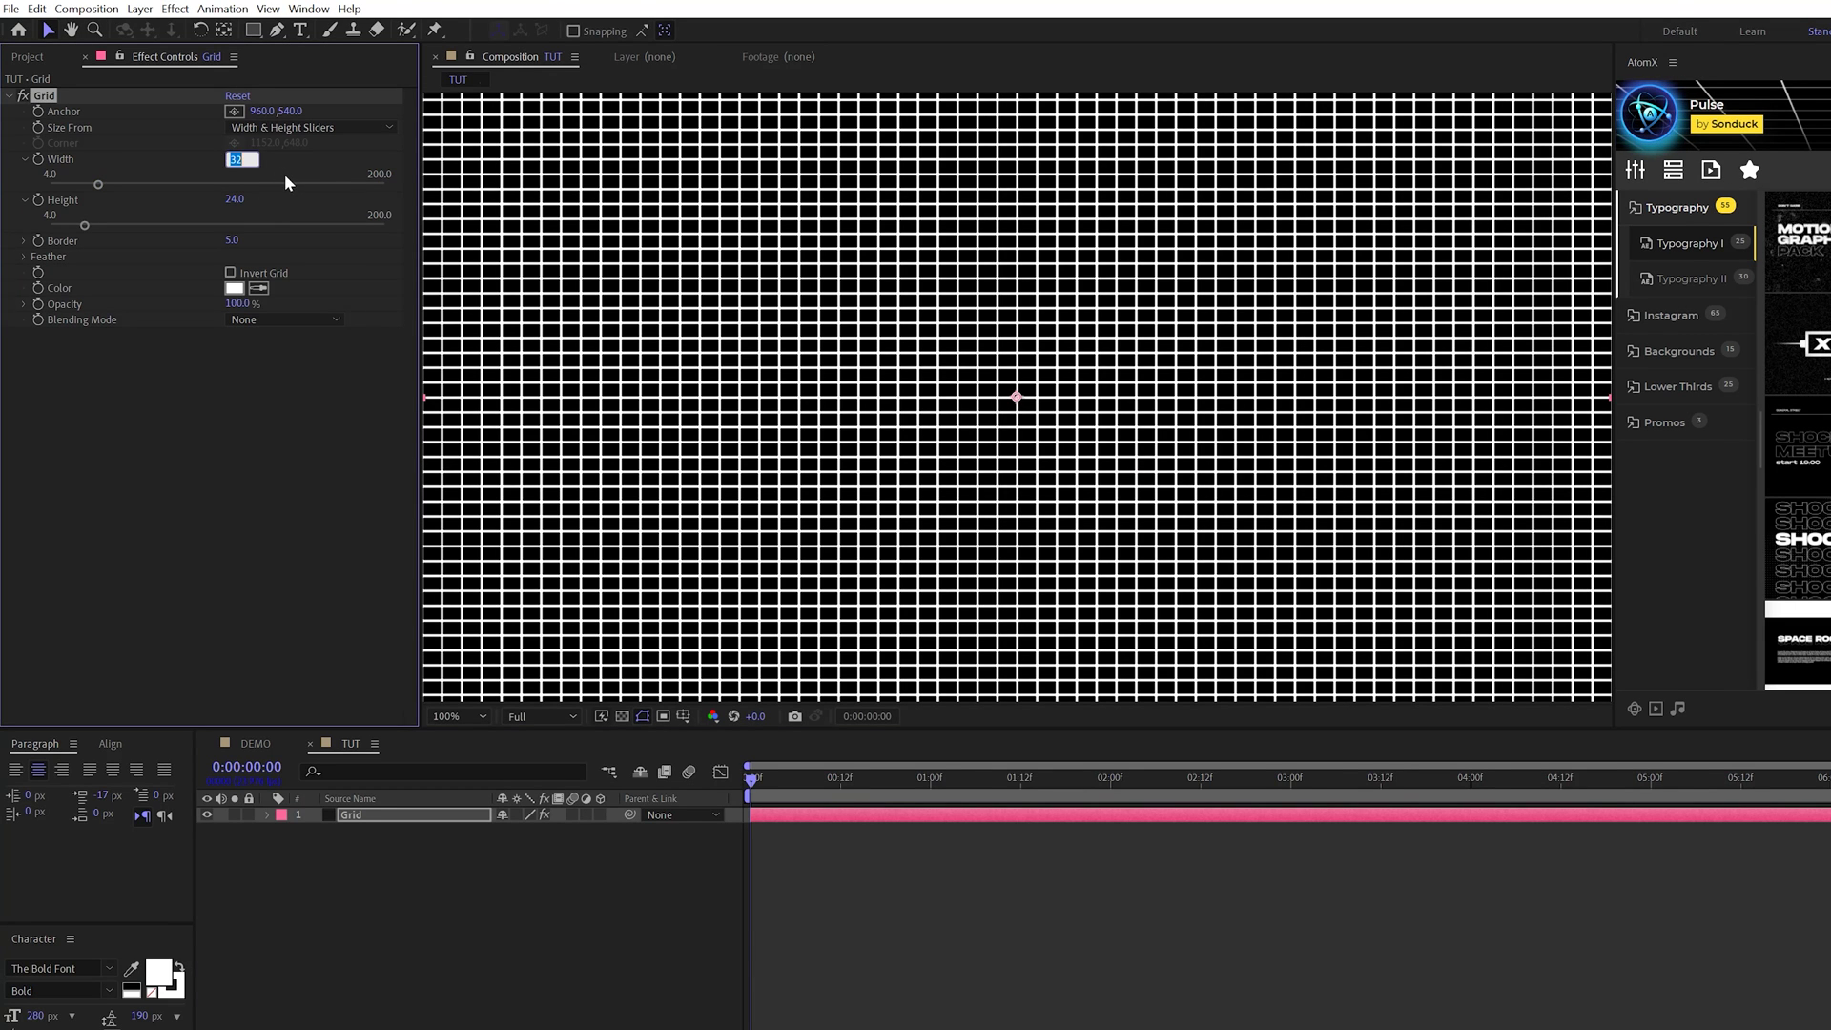
type("150")
key("Tab")
type("150")
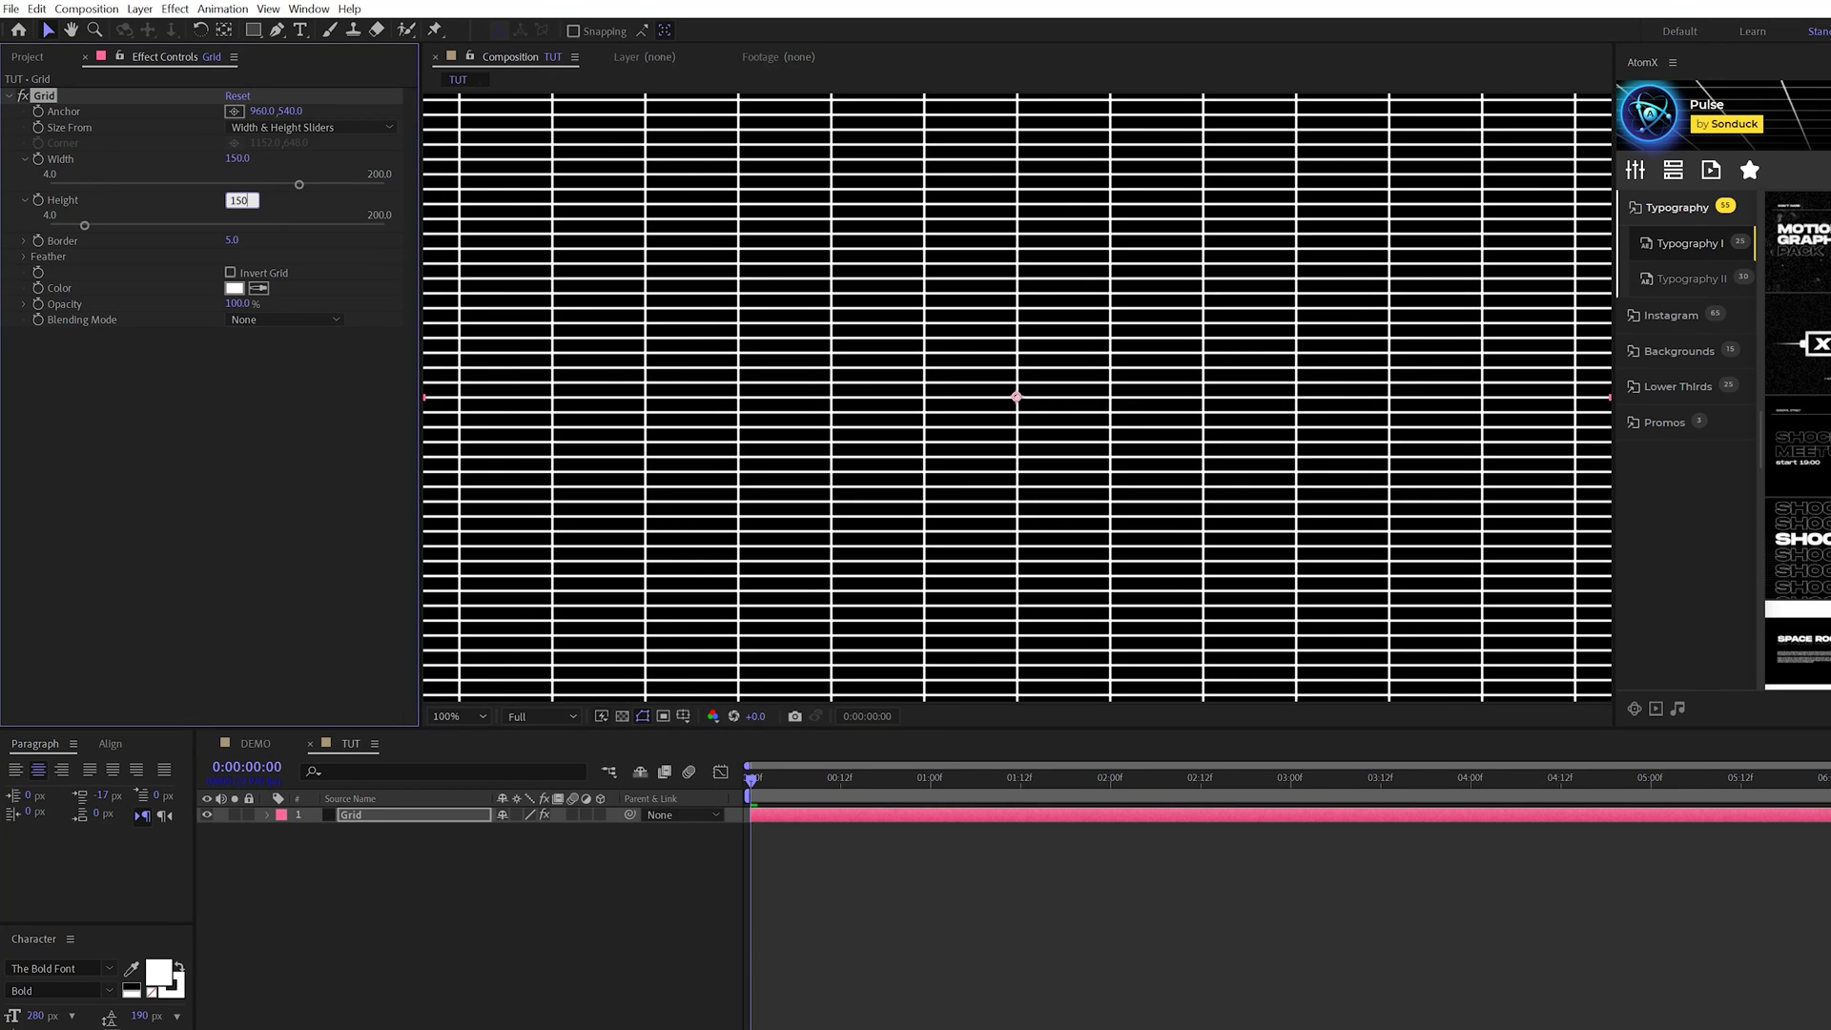
key("Return")
scroll(973, 392, "down", 2)
scroll(972, 394, "up", 2)
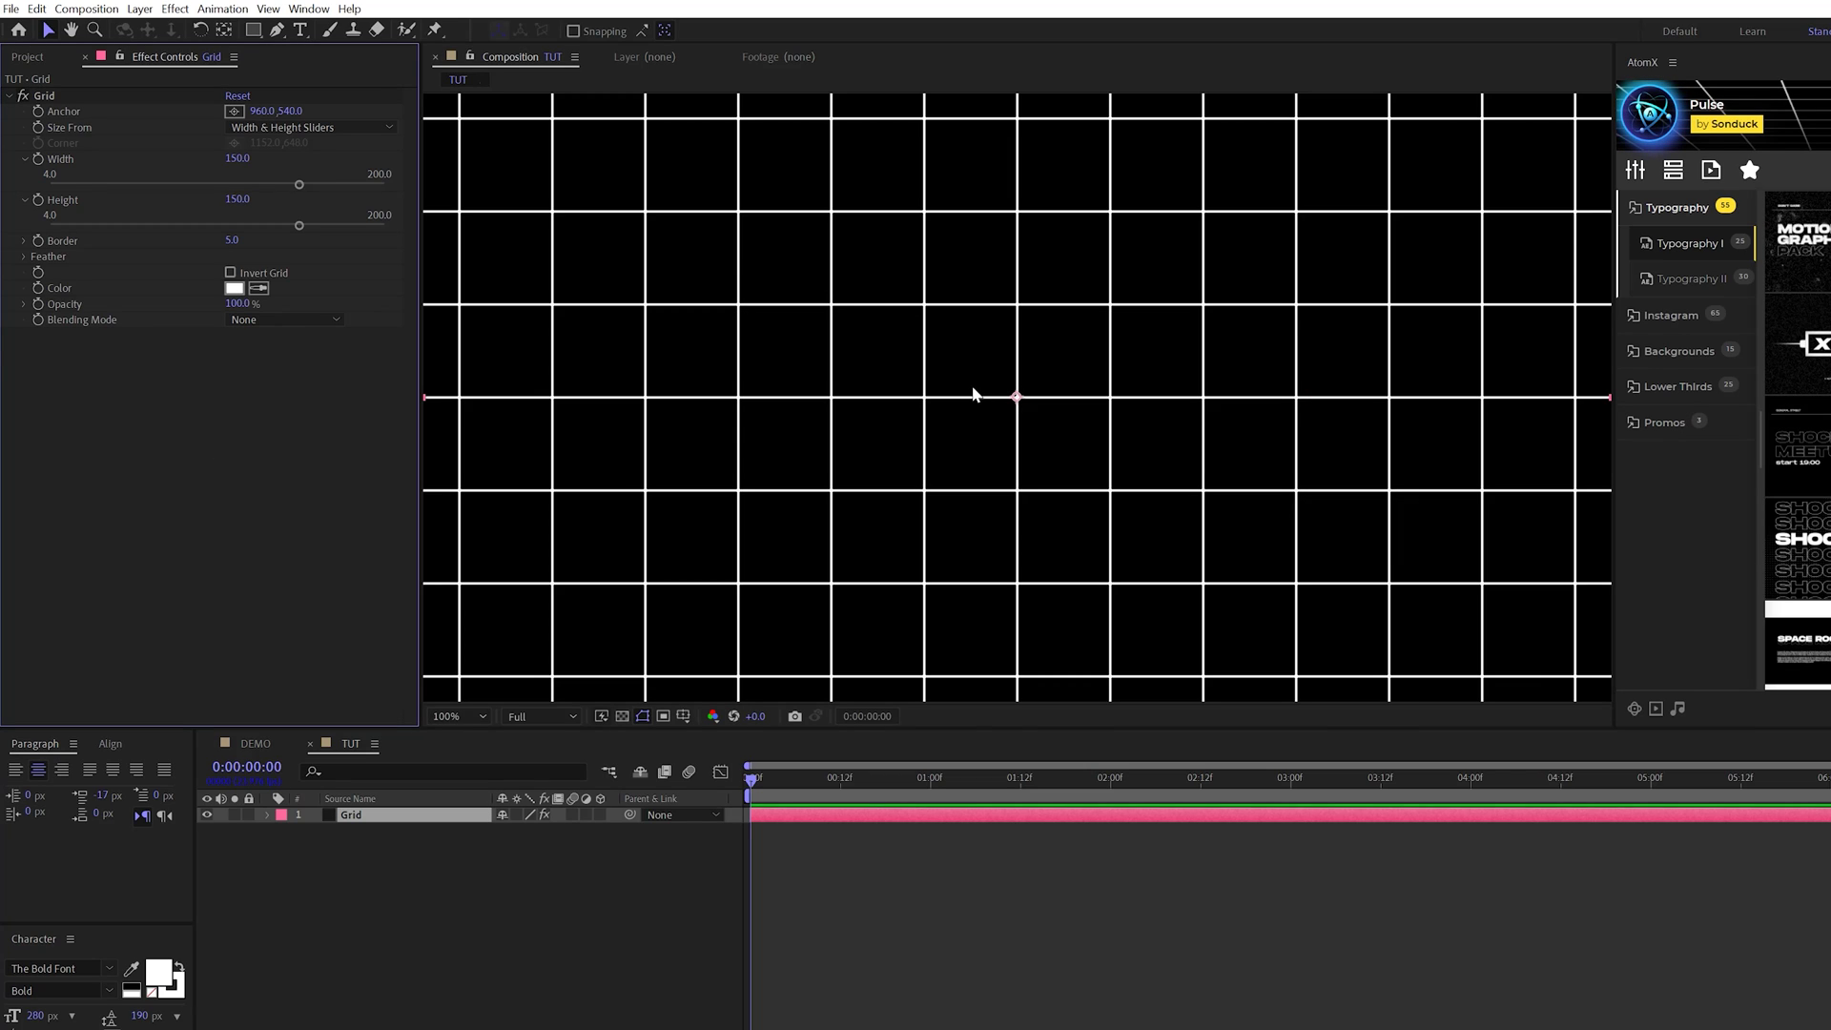
Step: Change the grid lines' color to a saturated purple, about 7700E9
left_click(227, 290)
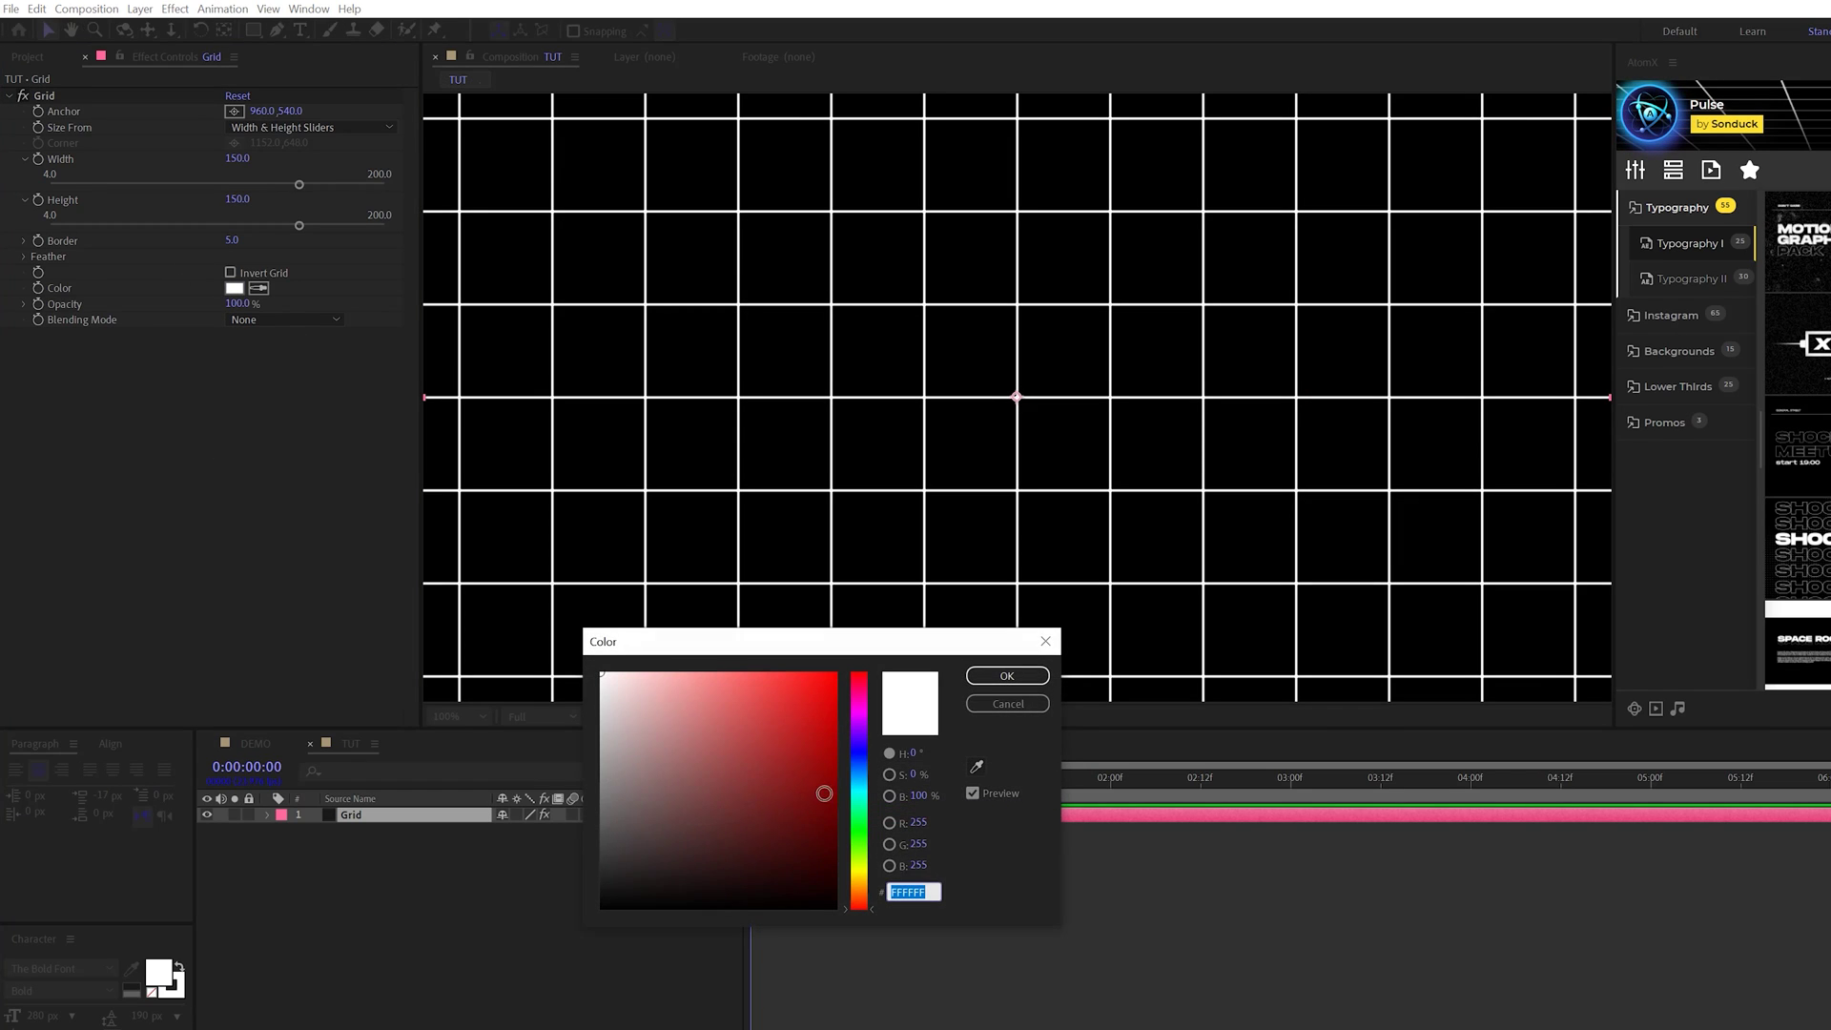
left_click_drag(856, 780, 861, 737)
left_click(756, 720)
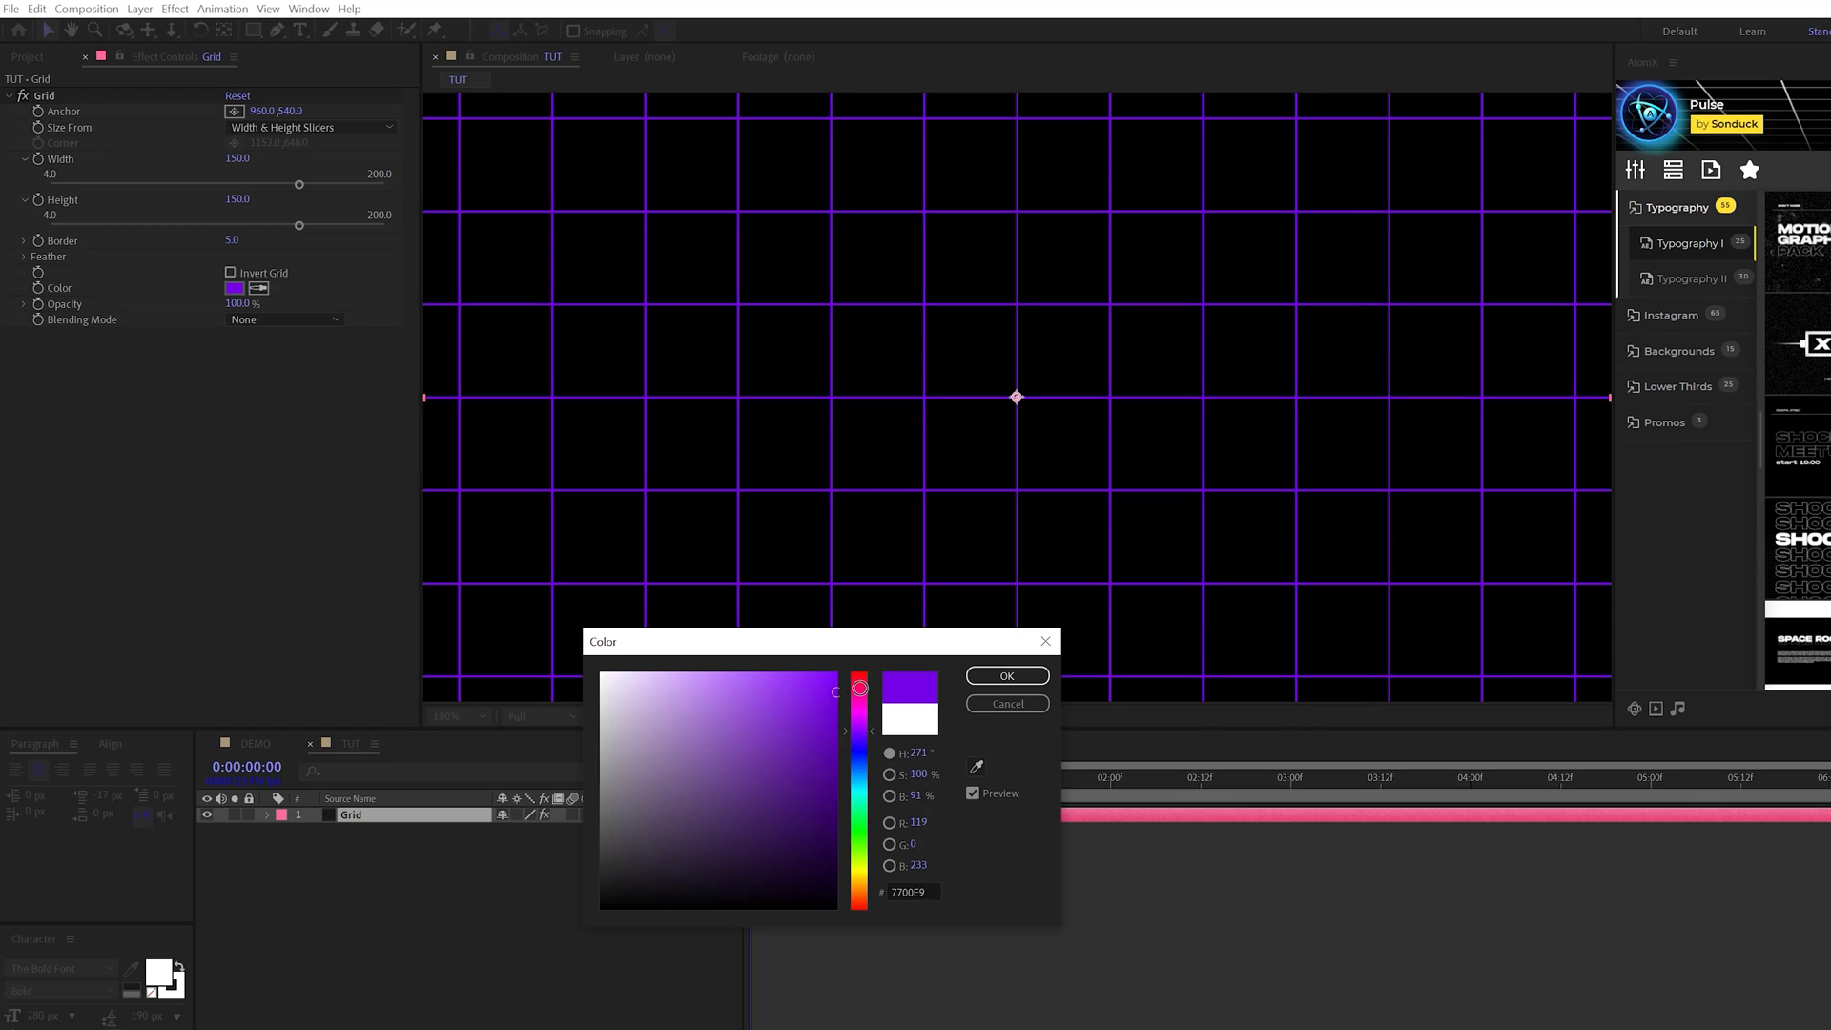
left_click(1008, 675)
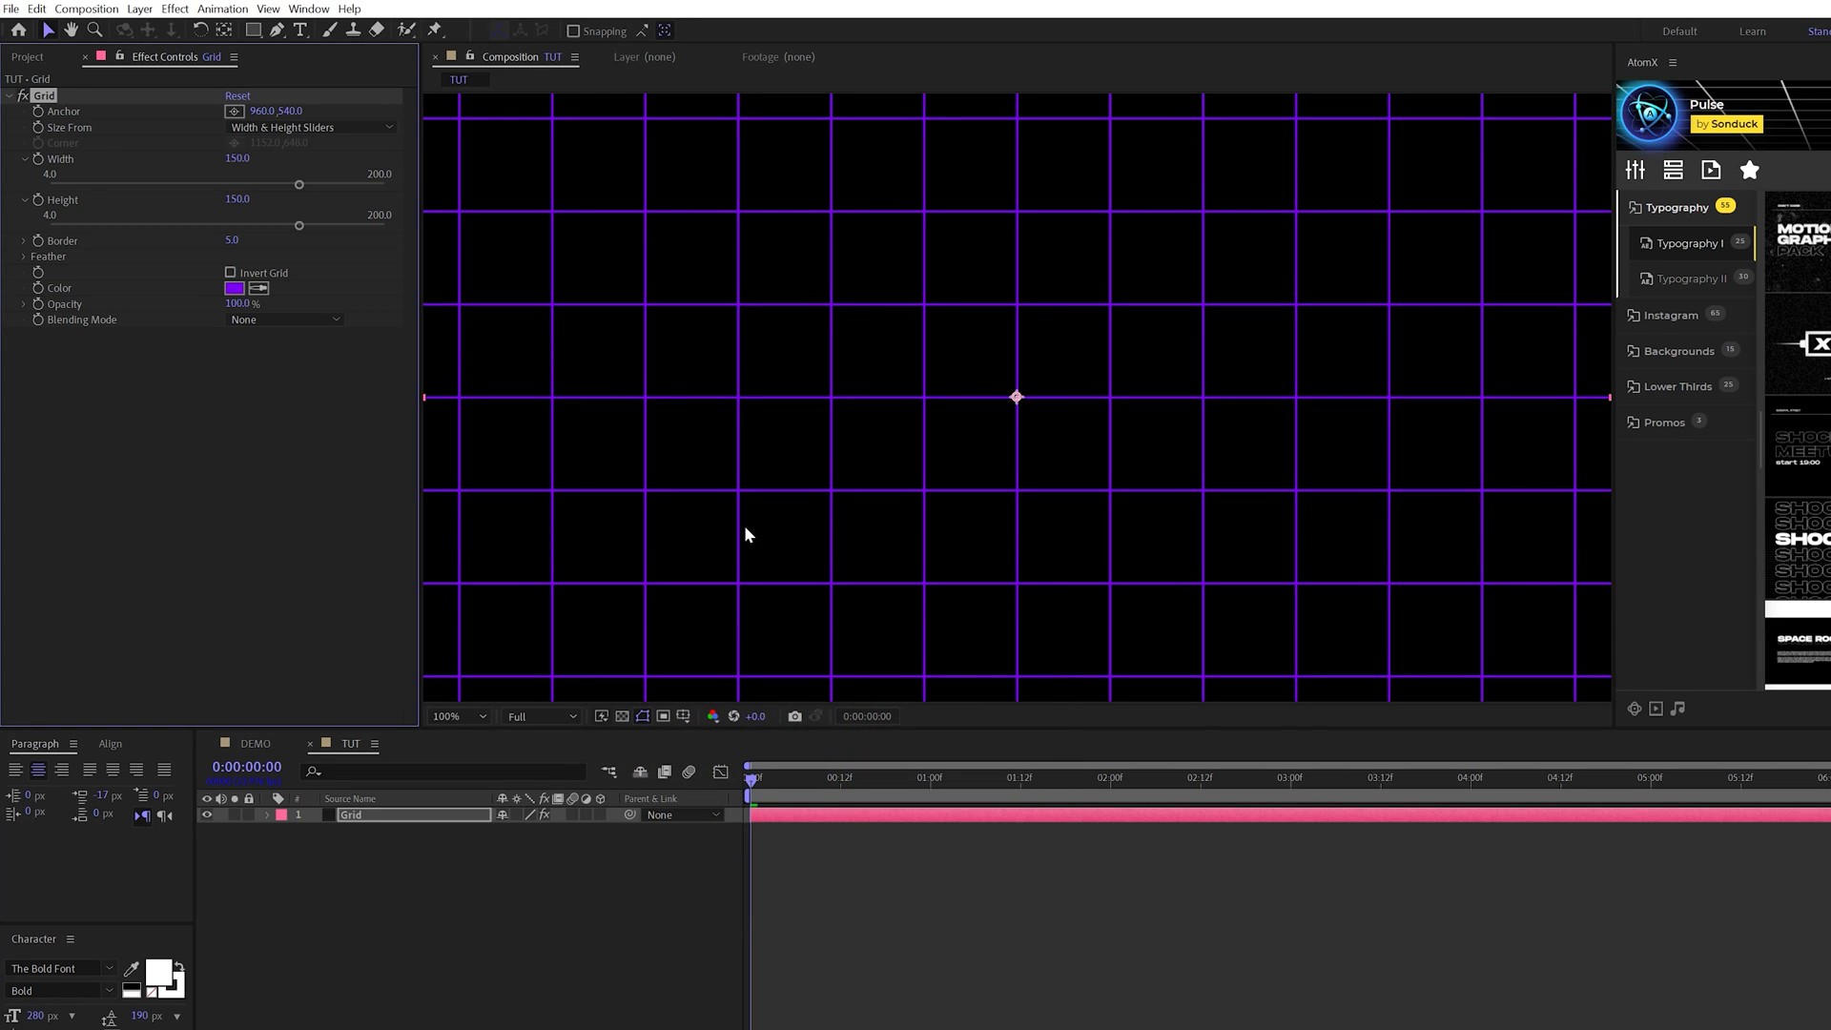
Step: Make the Grid layer 3D and set its Y Rotation to 90 degrees
left_click(599, 814)
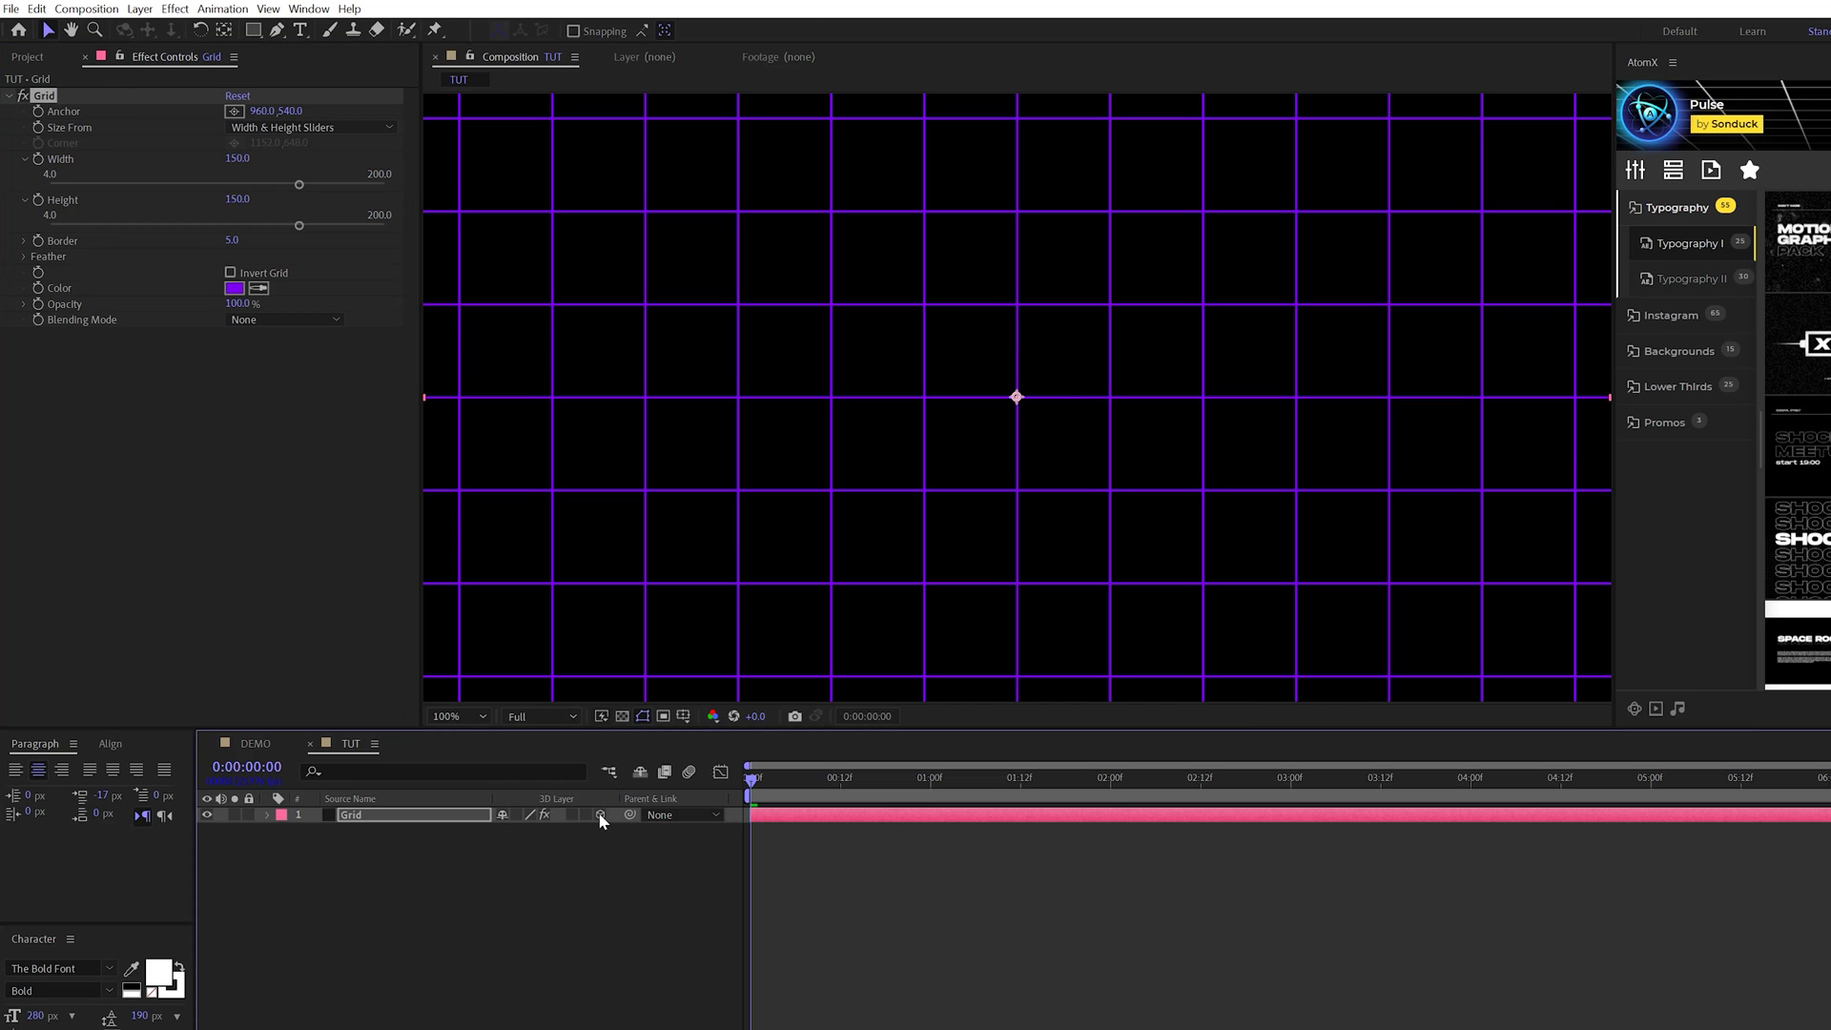
key("r")
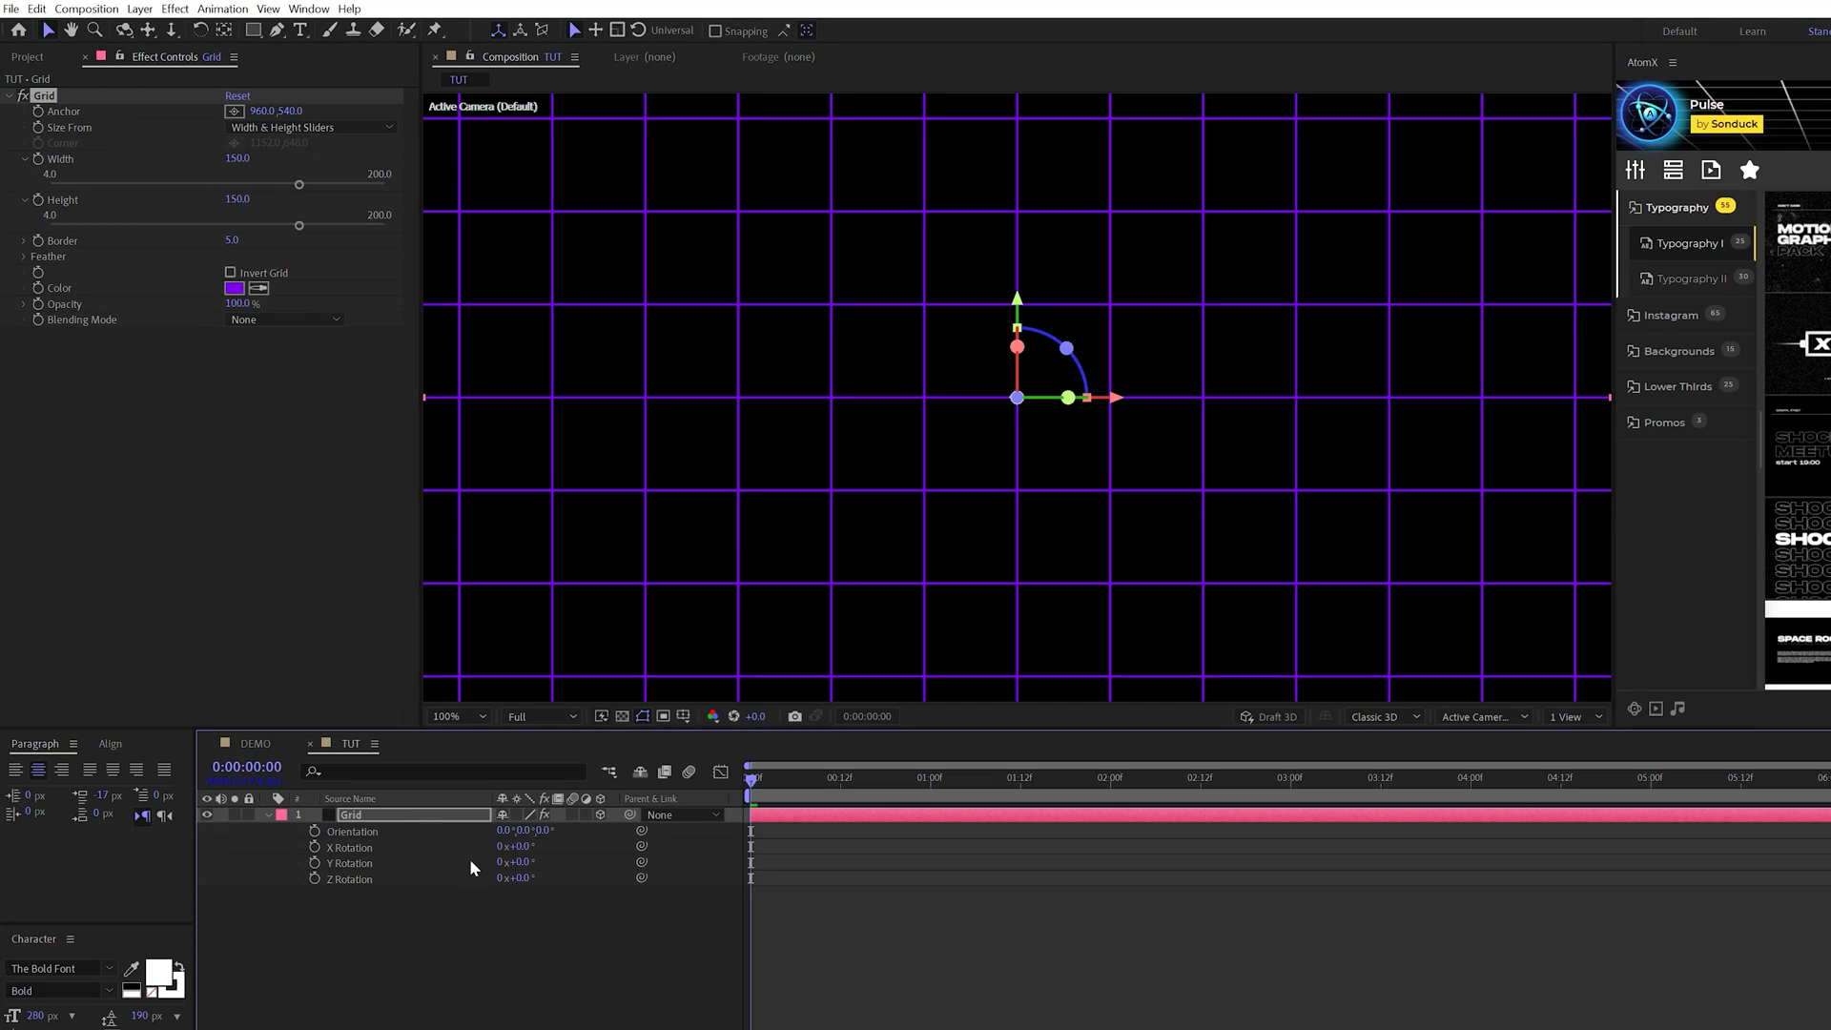
left_click(469, 866)
left_click(381, 864)
left_click(519, 862)
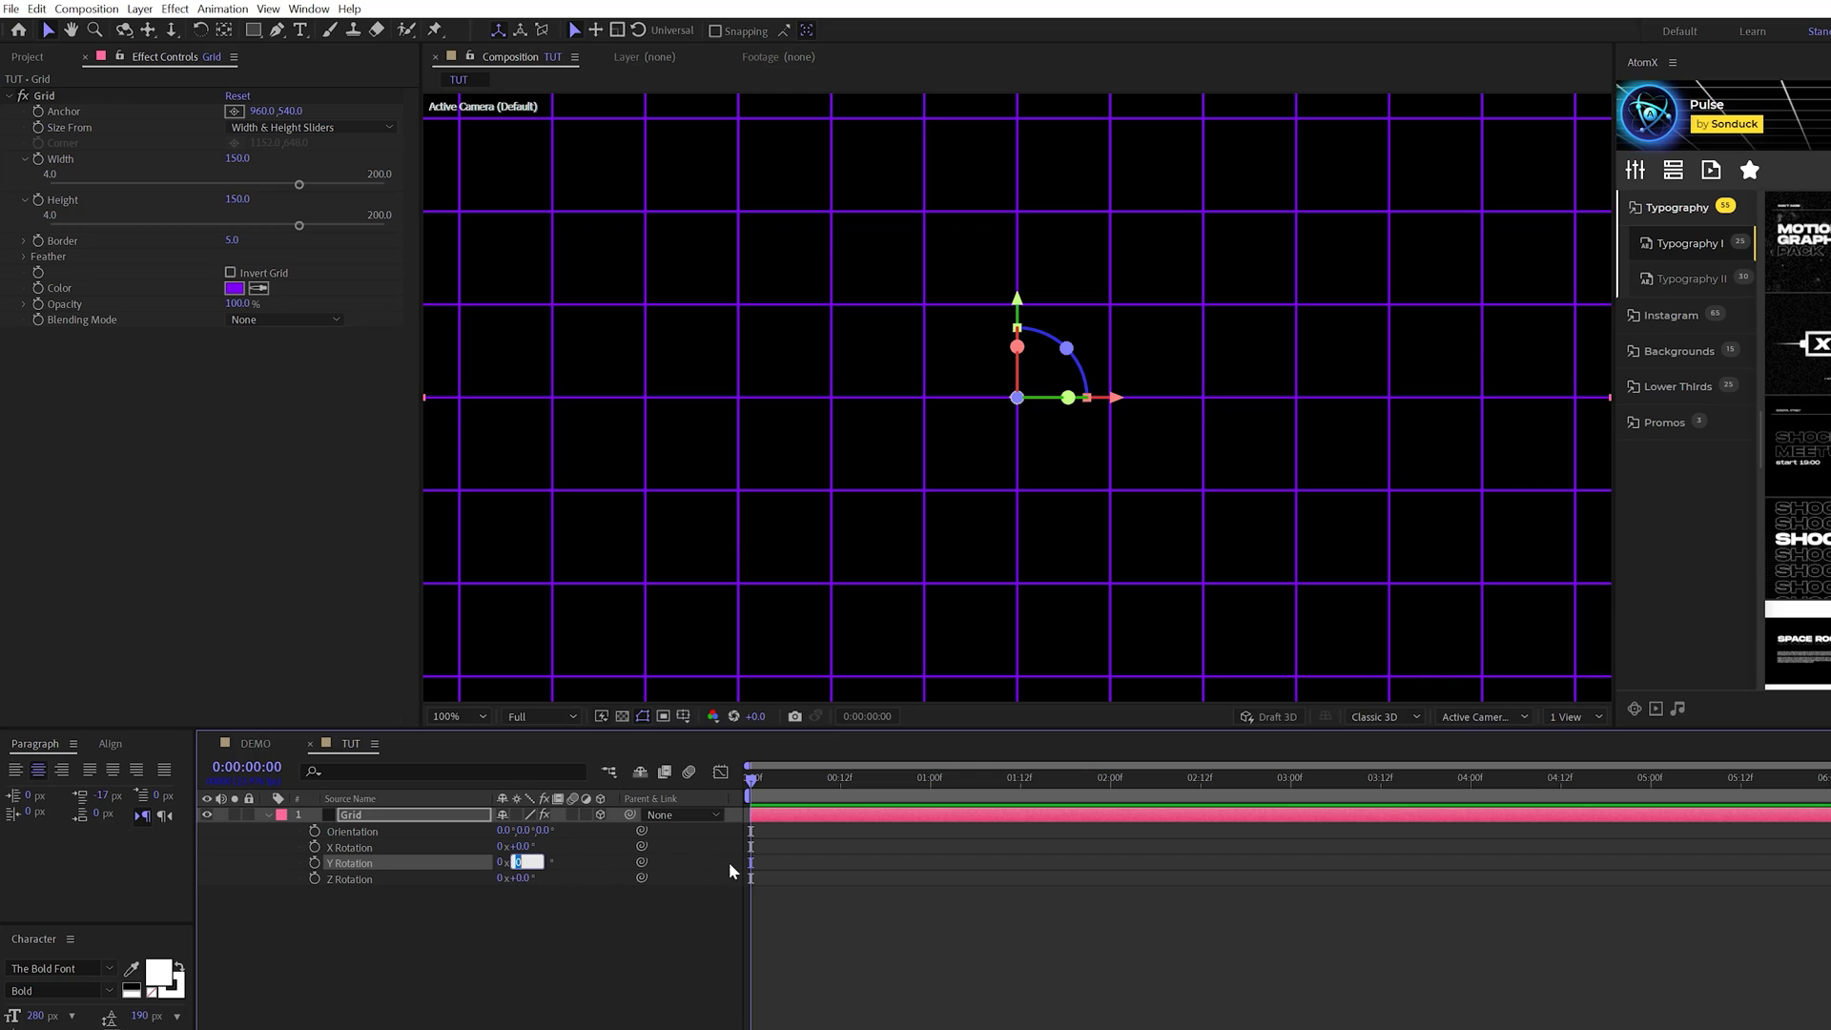
type("90")
left_click(586, 963)
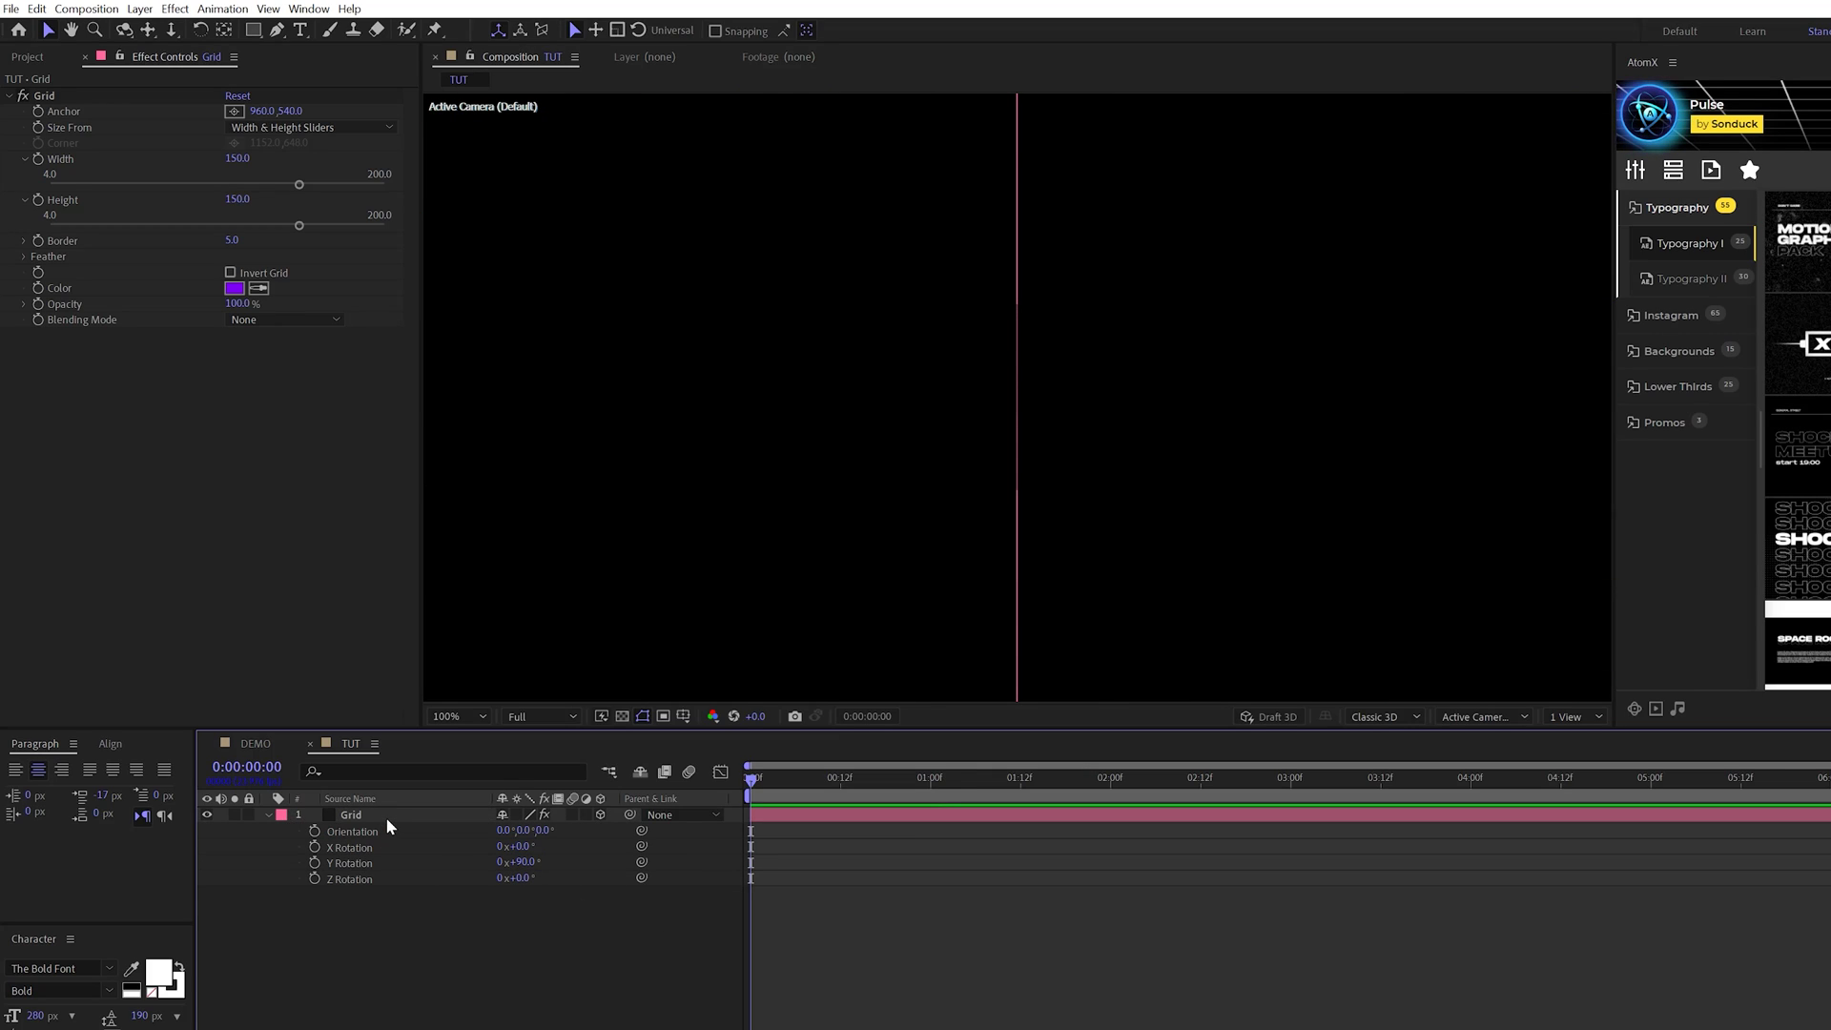
Step: Move the Grid layer to an X position of 491 so it forms a side wall
left_click(385, 816)
key("p")
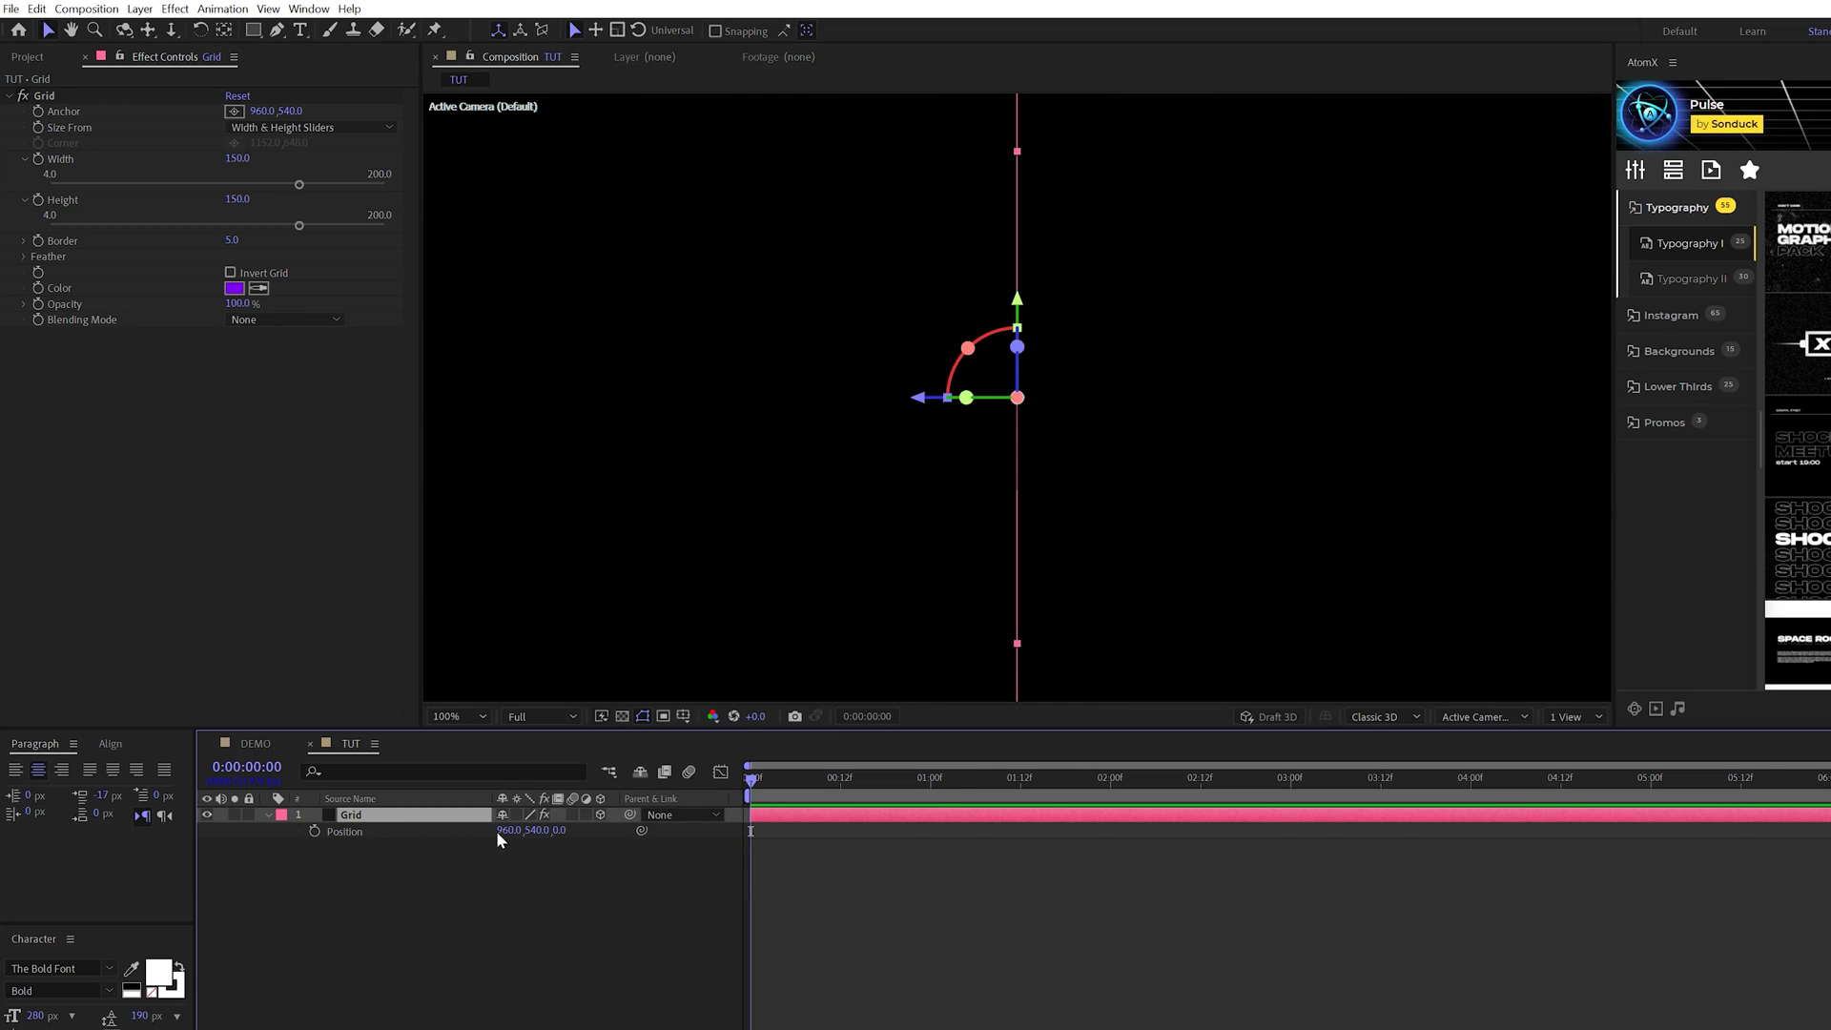
left_click_drag(496, 831, 260, 830)
key("comma")
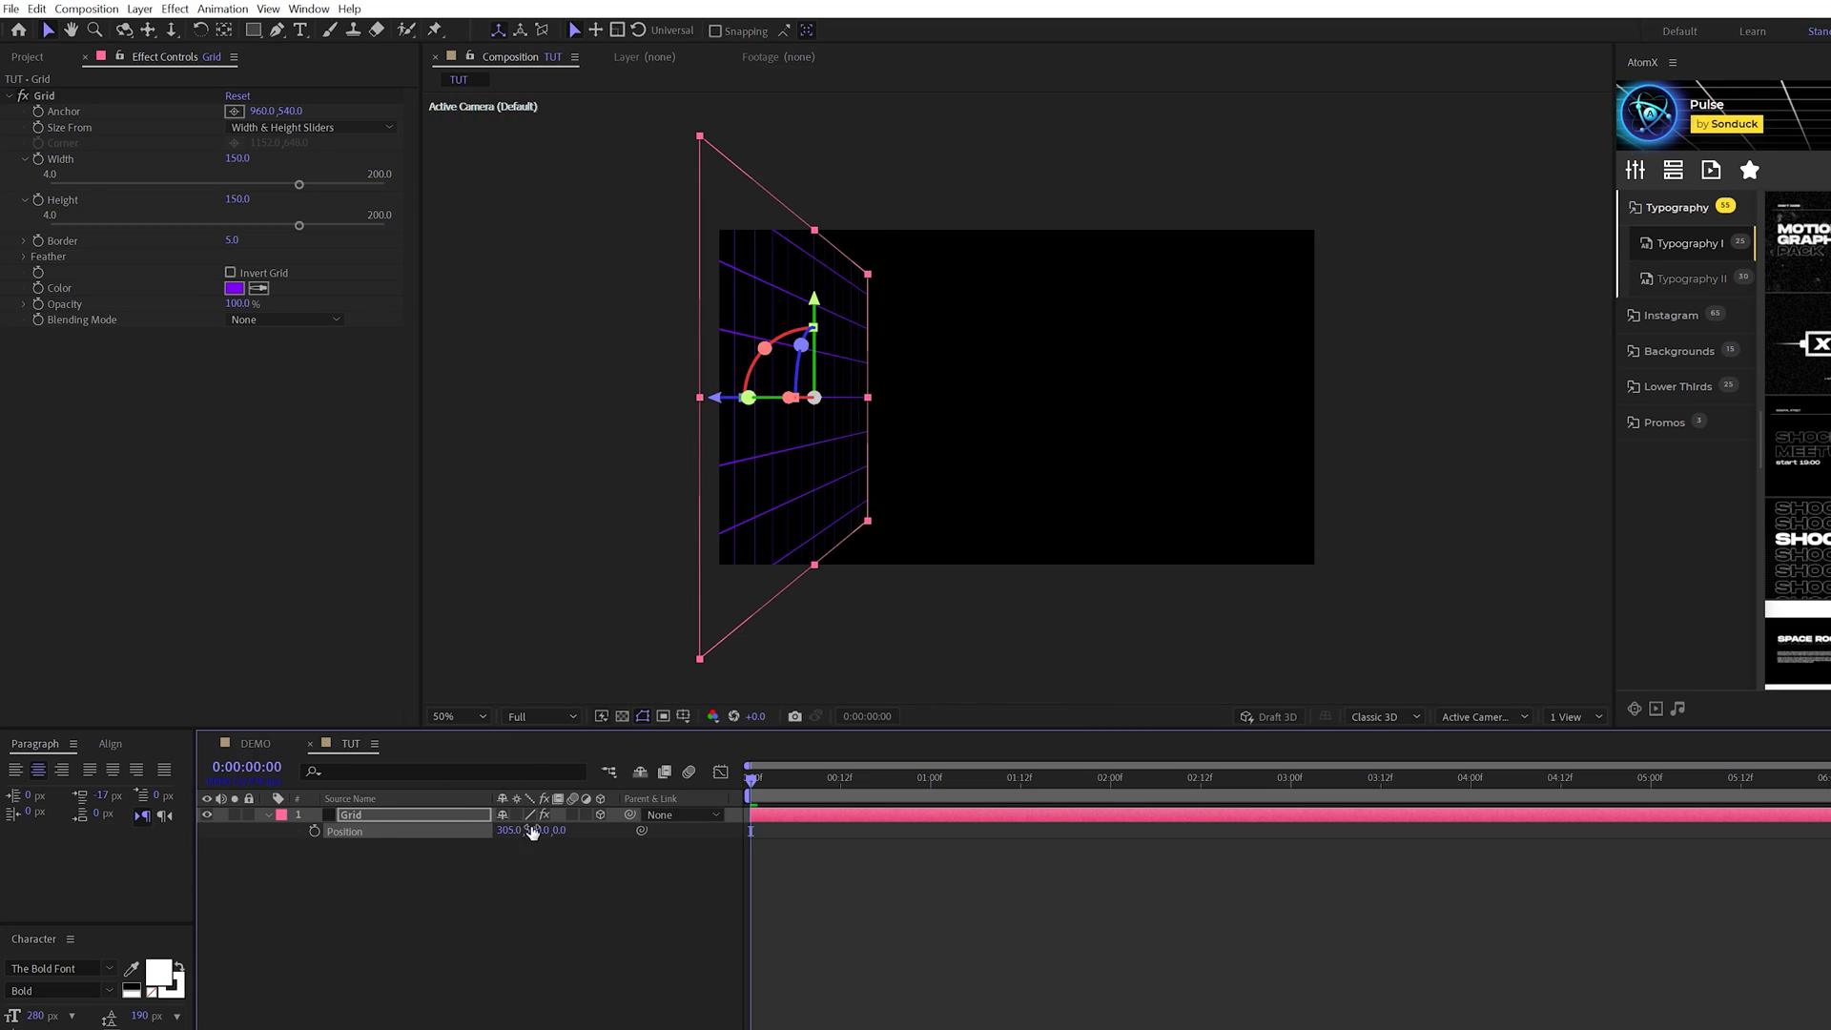
left_click_drag(532, 832, 673, 814)
key("period")
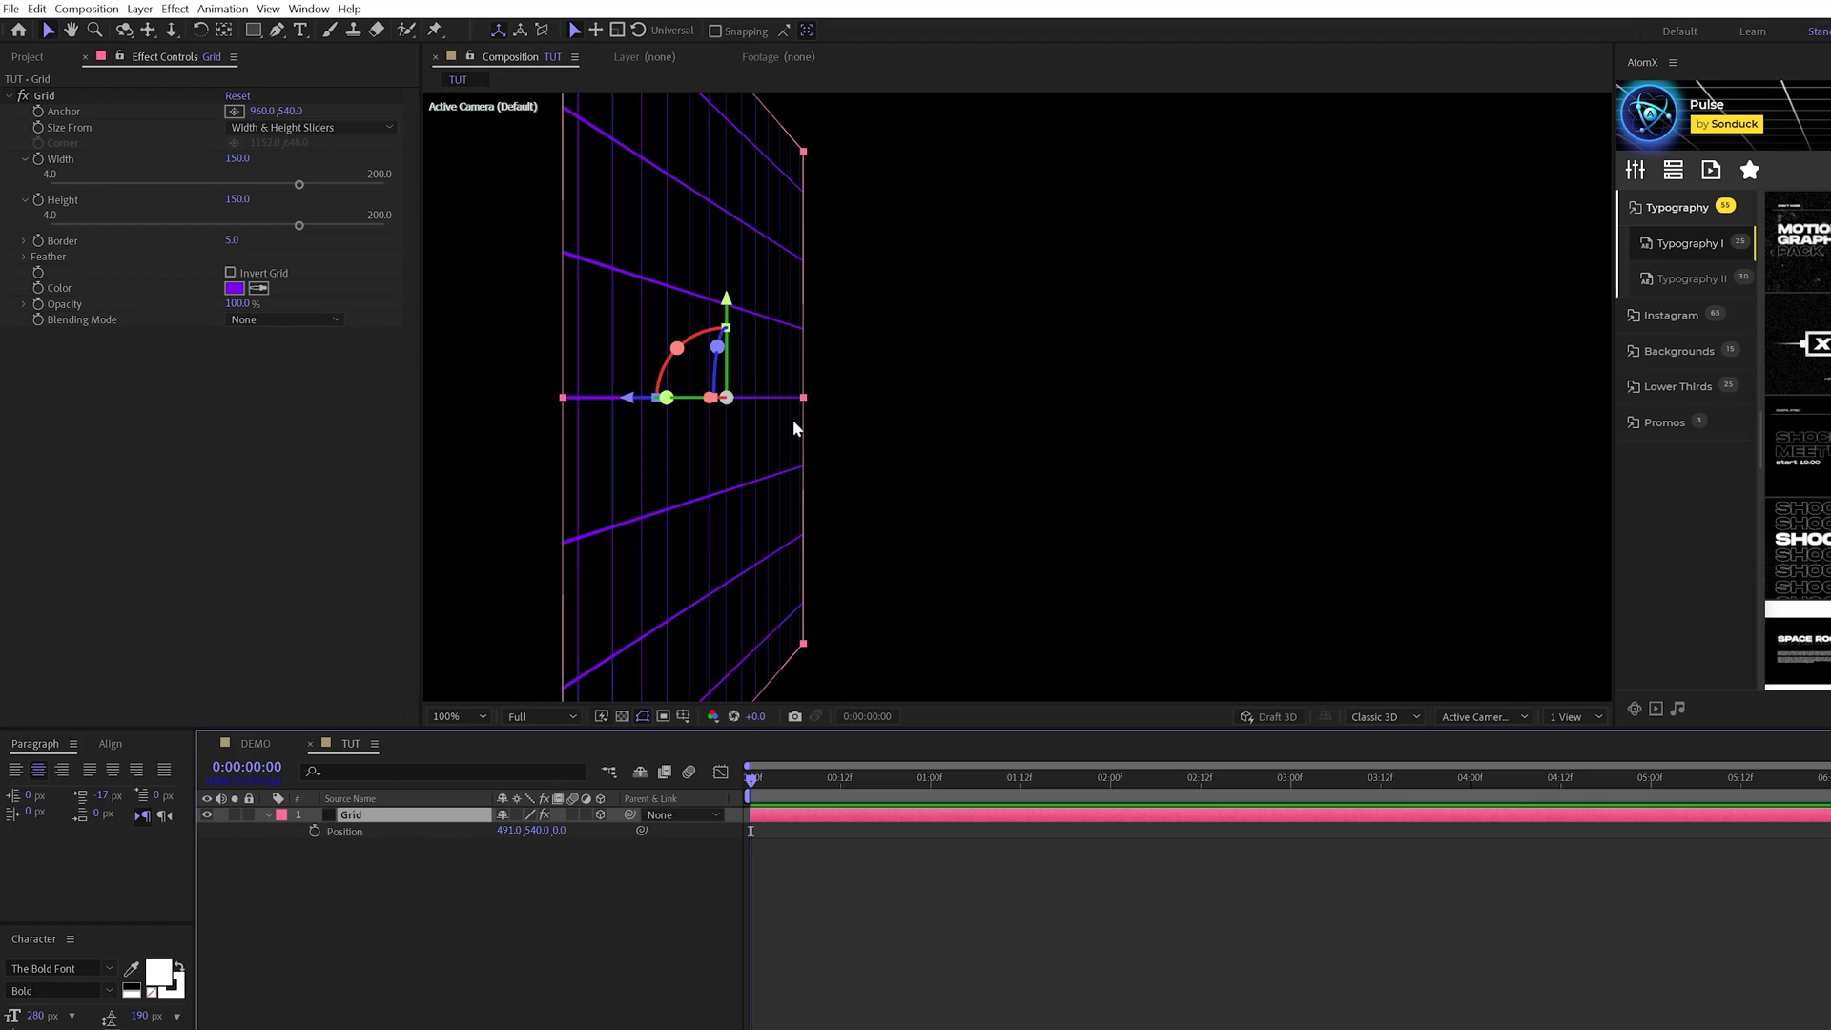
Step: Reduce the Grid solid's height to 603 px in its solid settings, leaving the aspect ratio unlocked
left_click(139, 8)
left_click(188, 49)
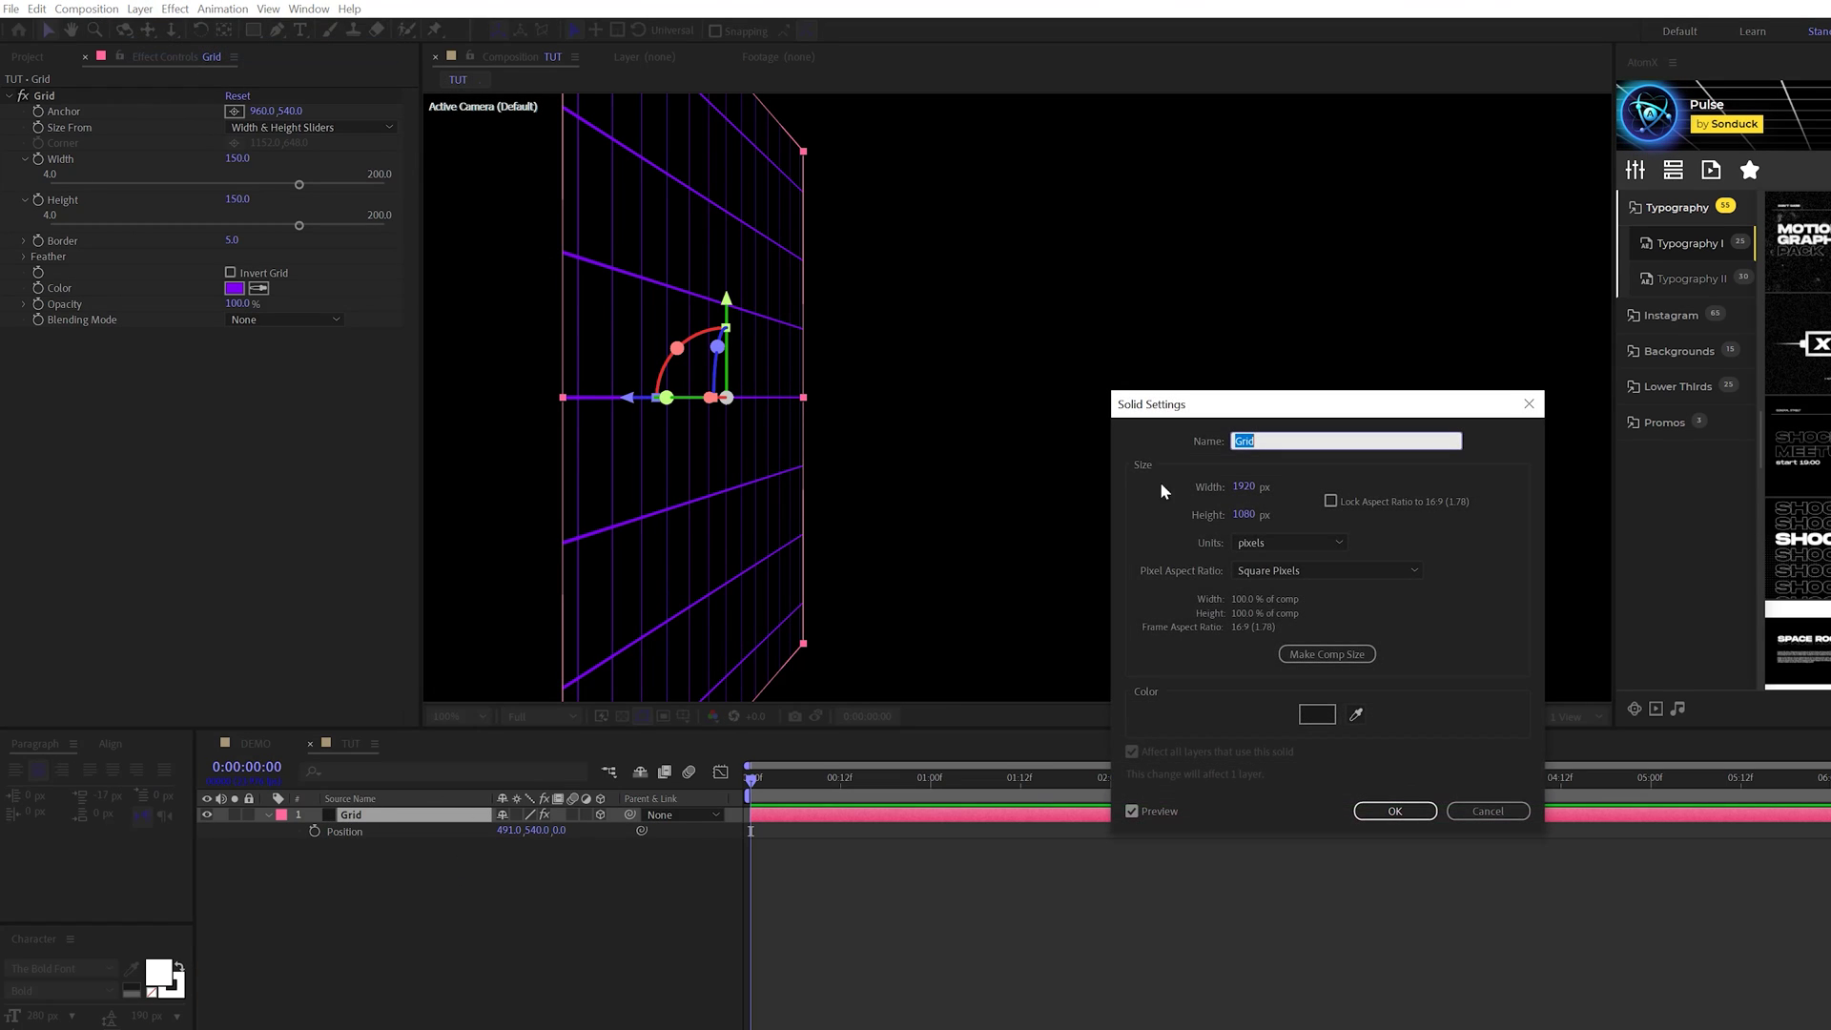
left_click(1246, 522)
type("603")
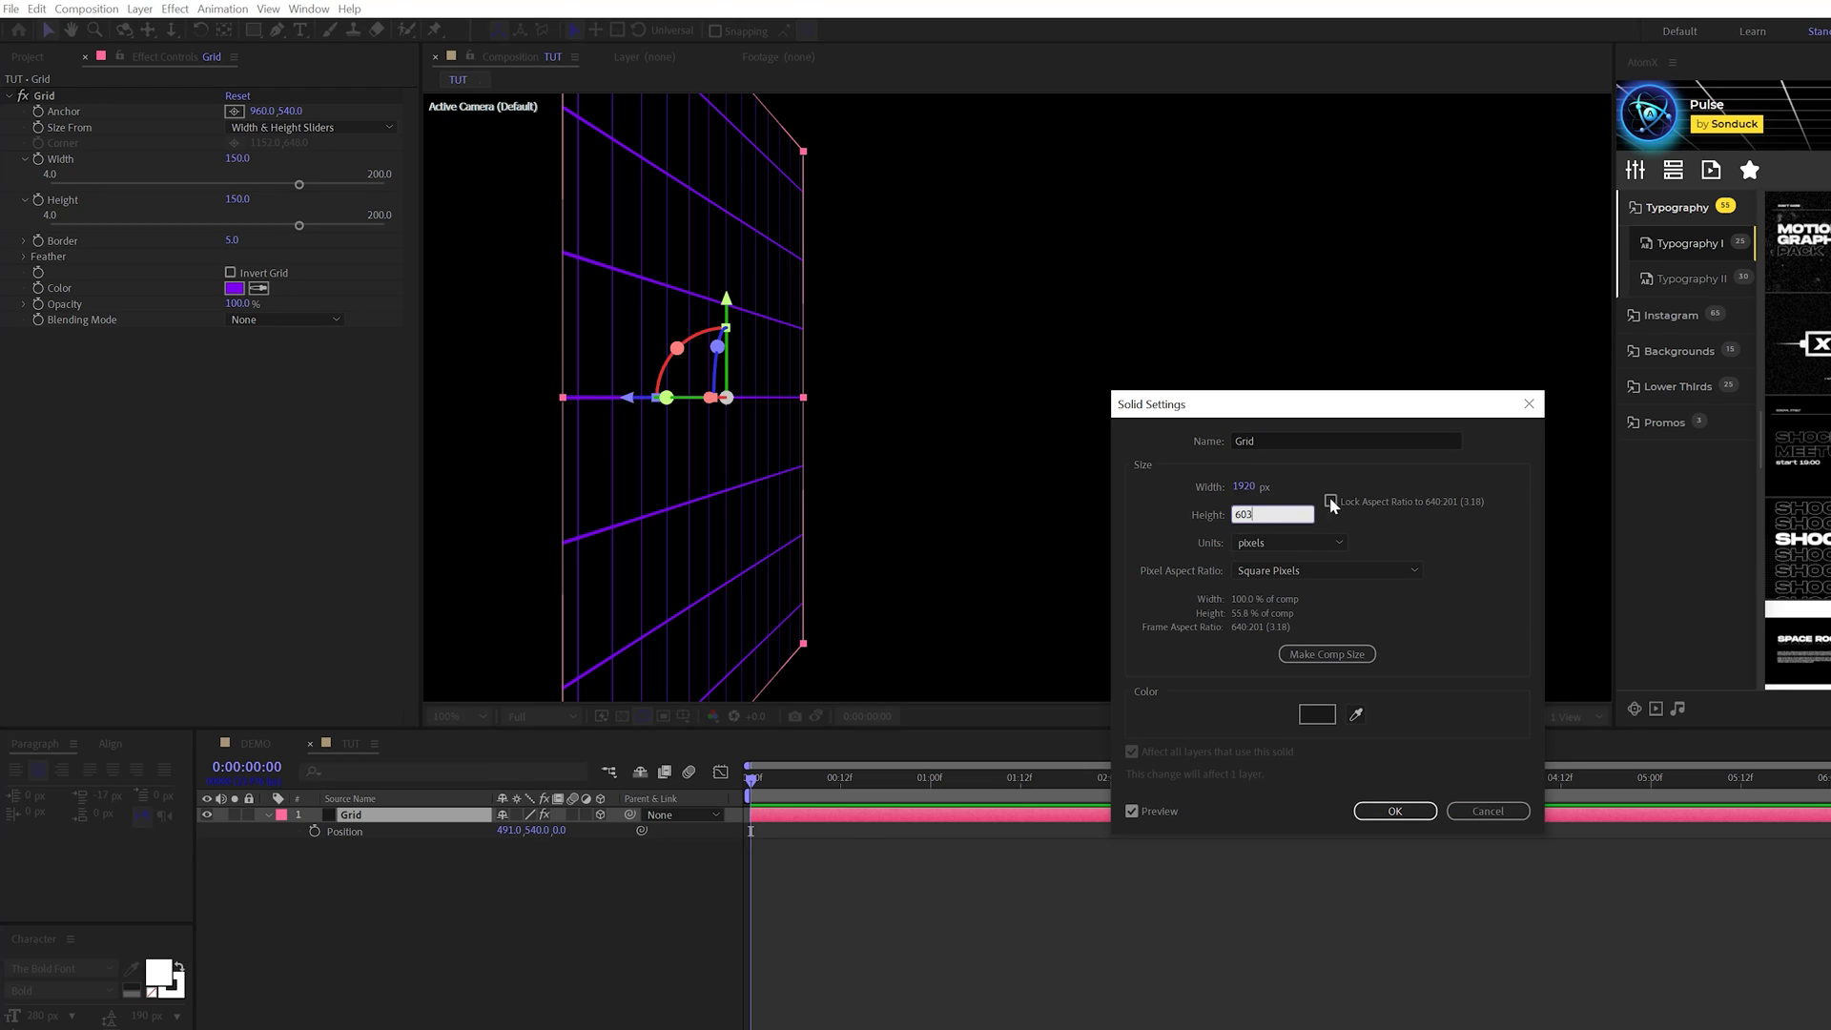
left_click(1452, 615)
left_click(1429, 812)
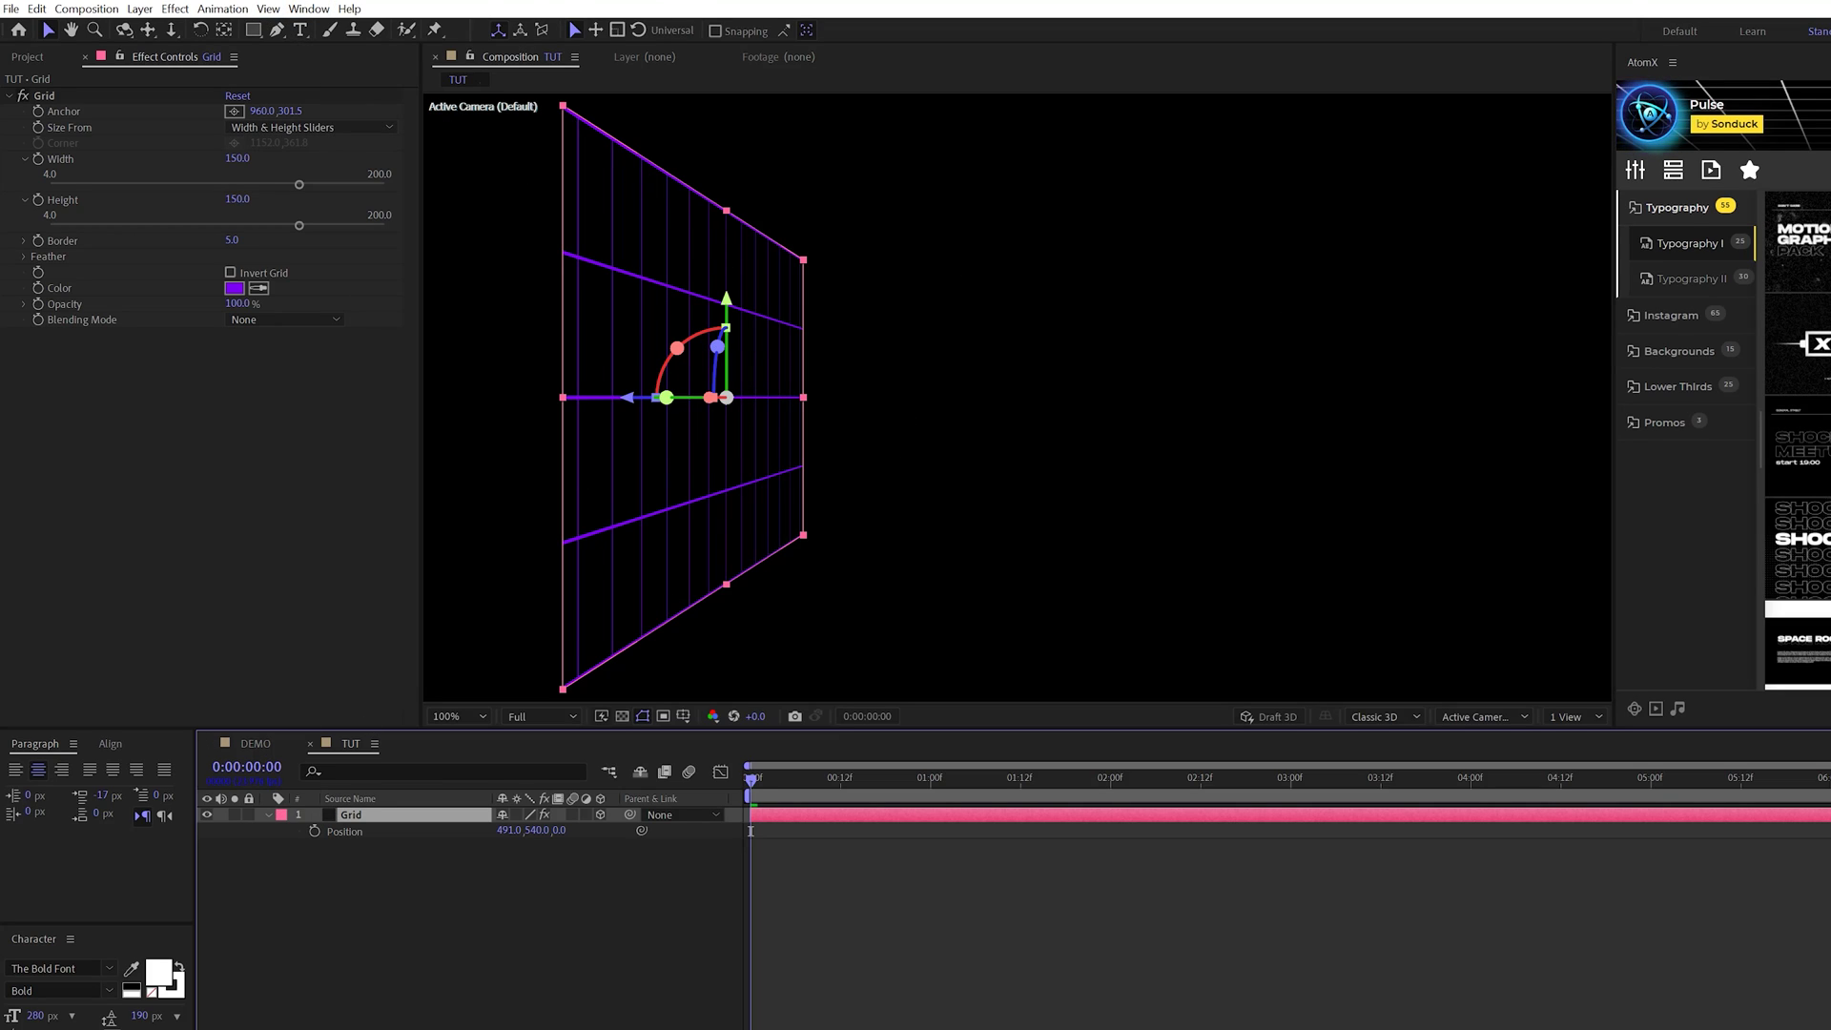
Step: Apply Motion Tile to the Grid layer and raise its Output Width to 510
left_click(176, 9)
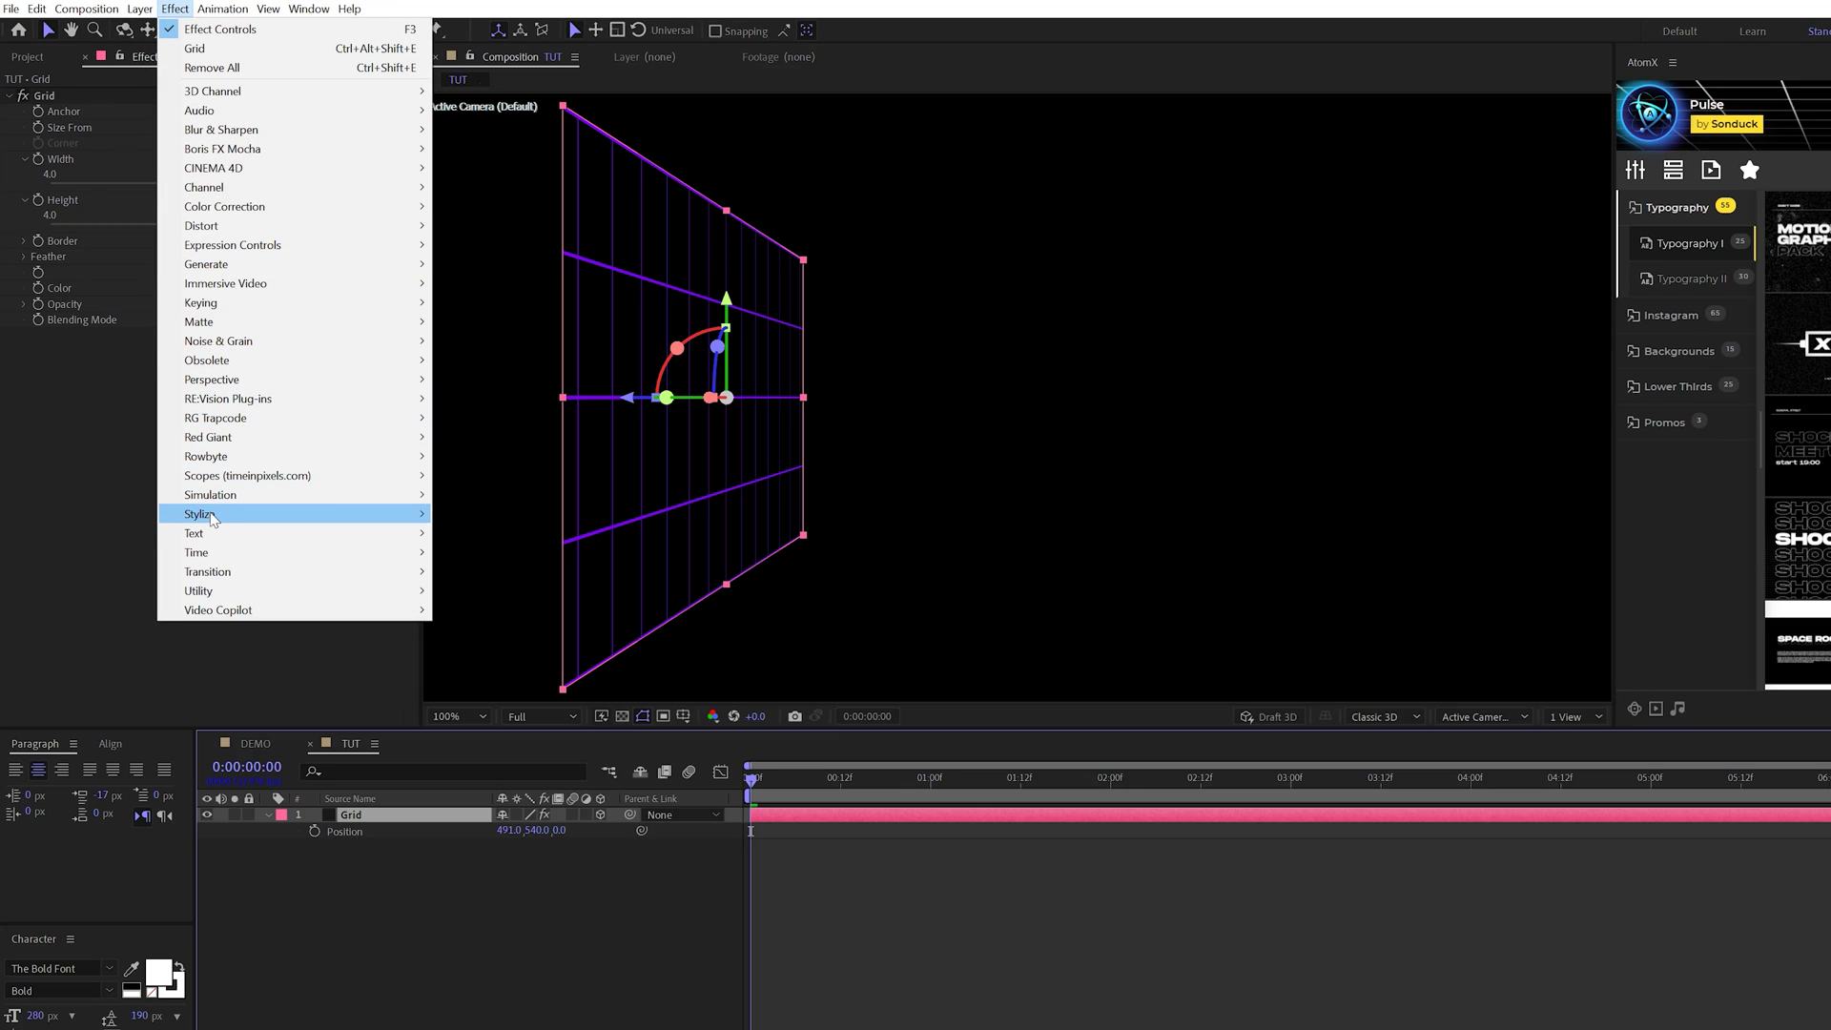
mouse_move(212, 518)
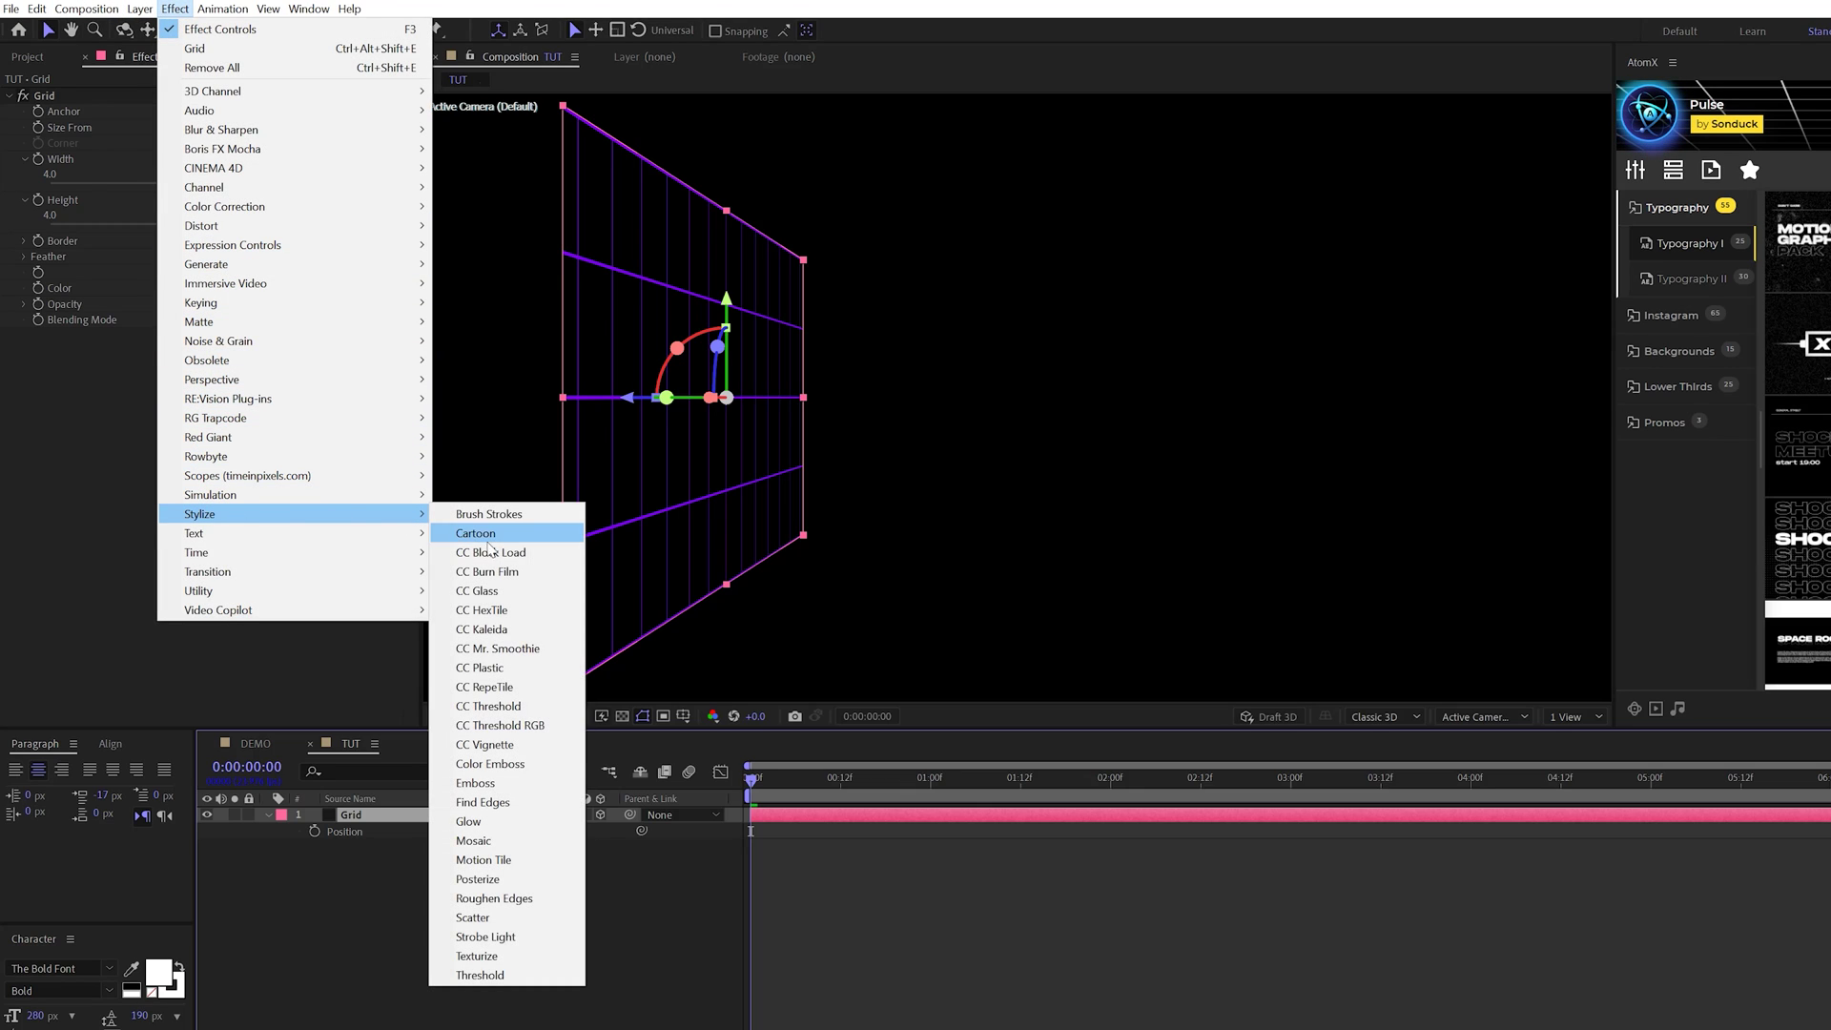
left_click(483, 861)
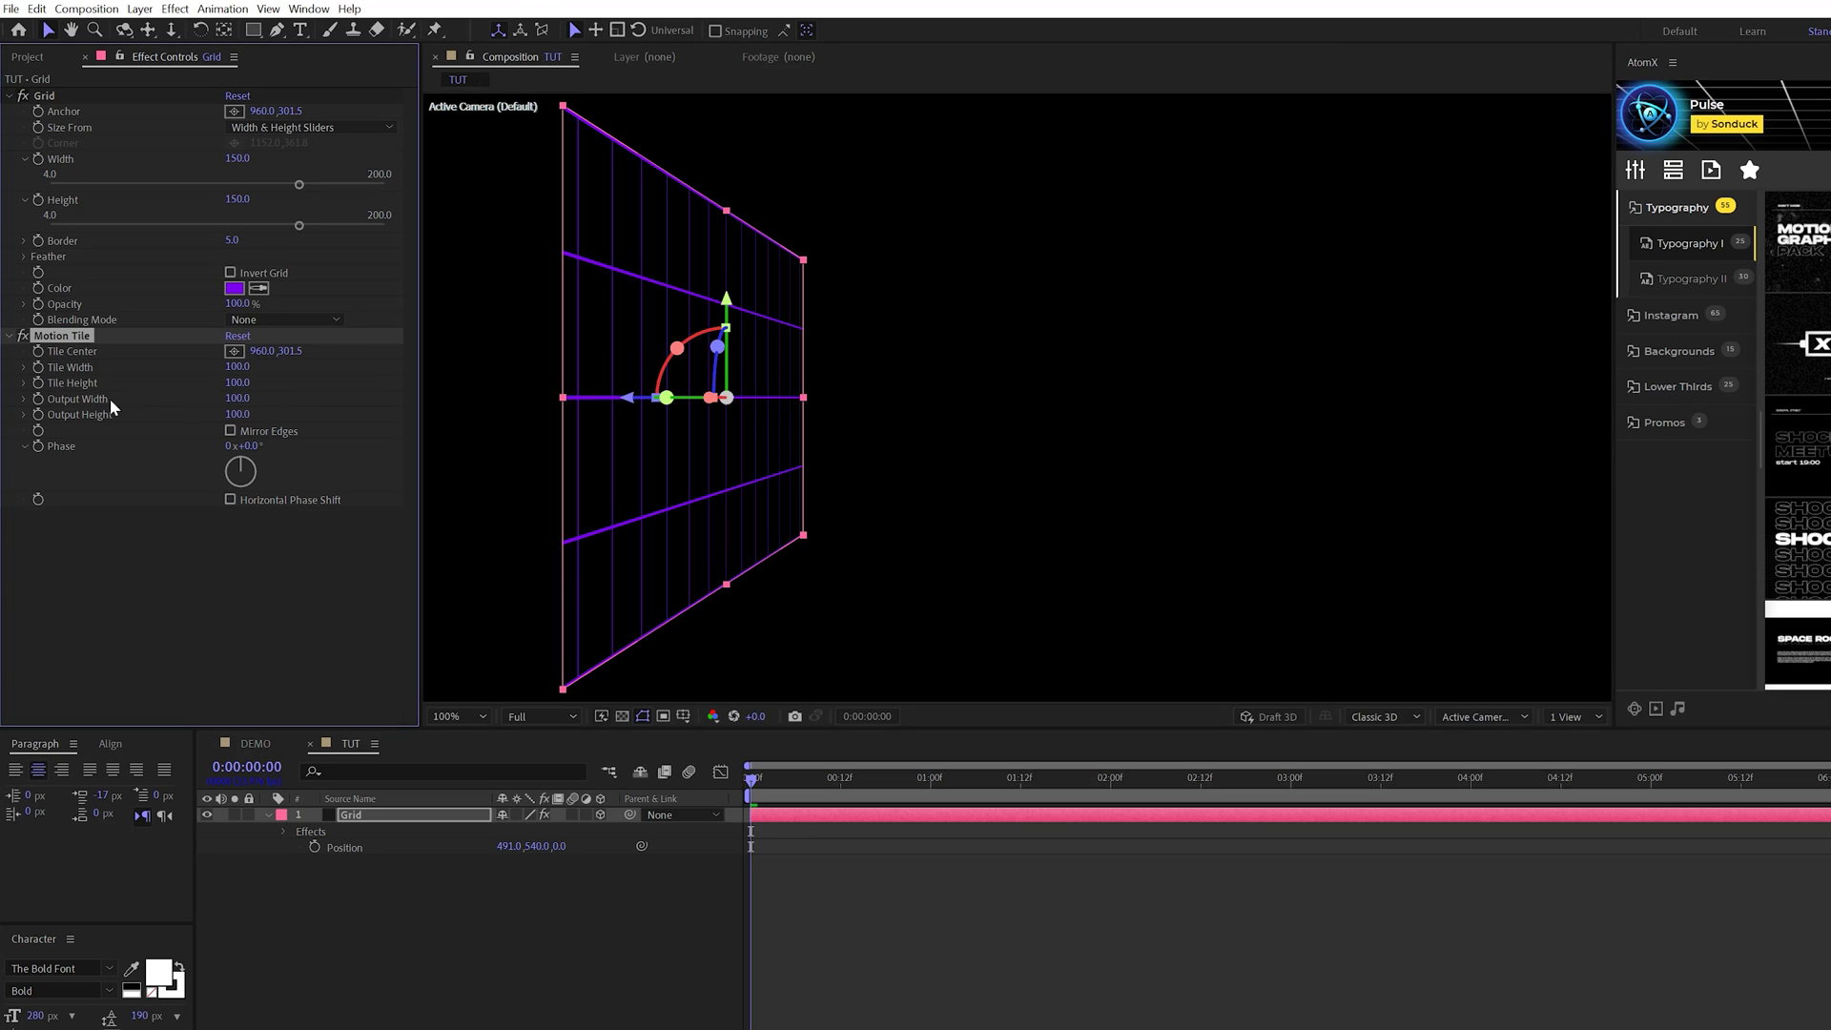
left_click_drag(235, 406, 258, 399)
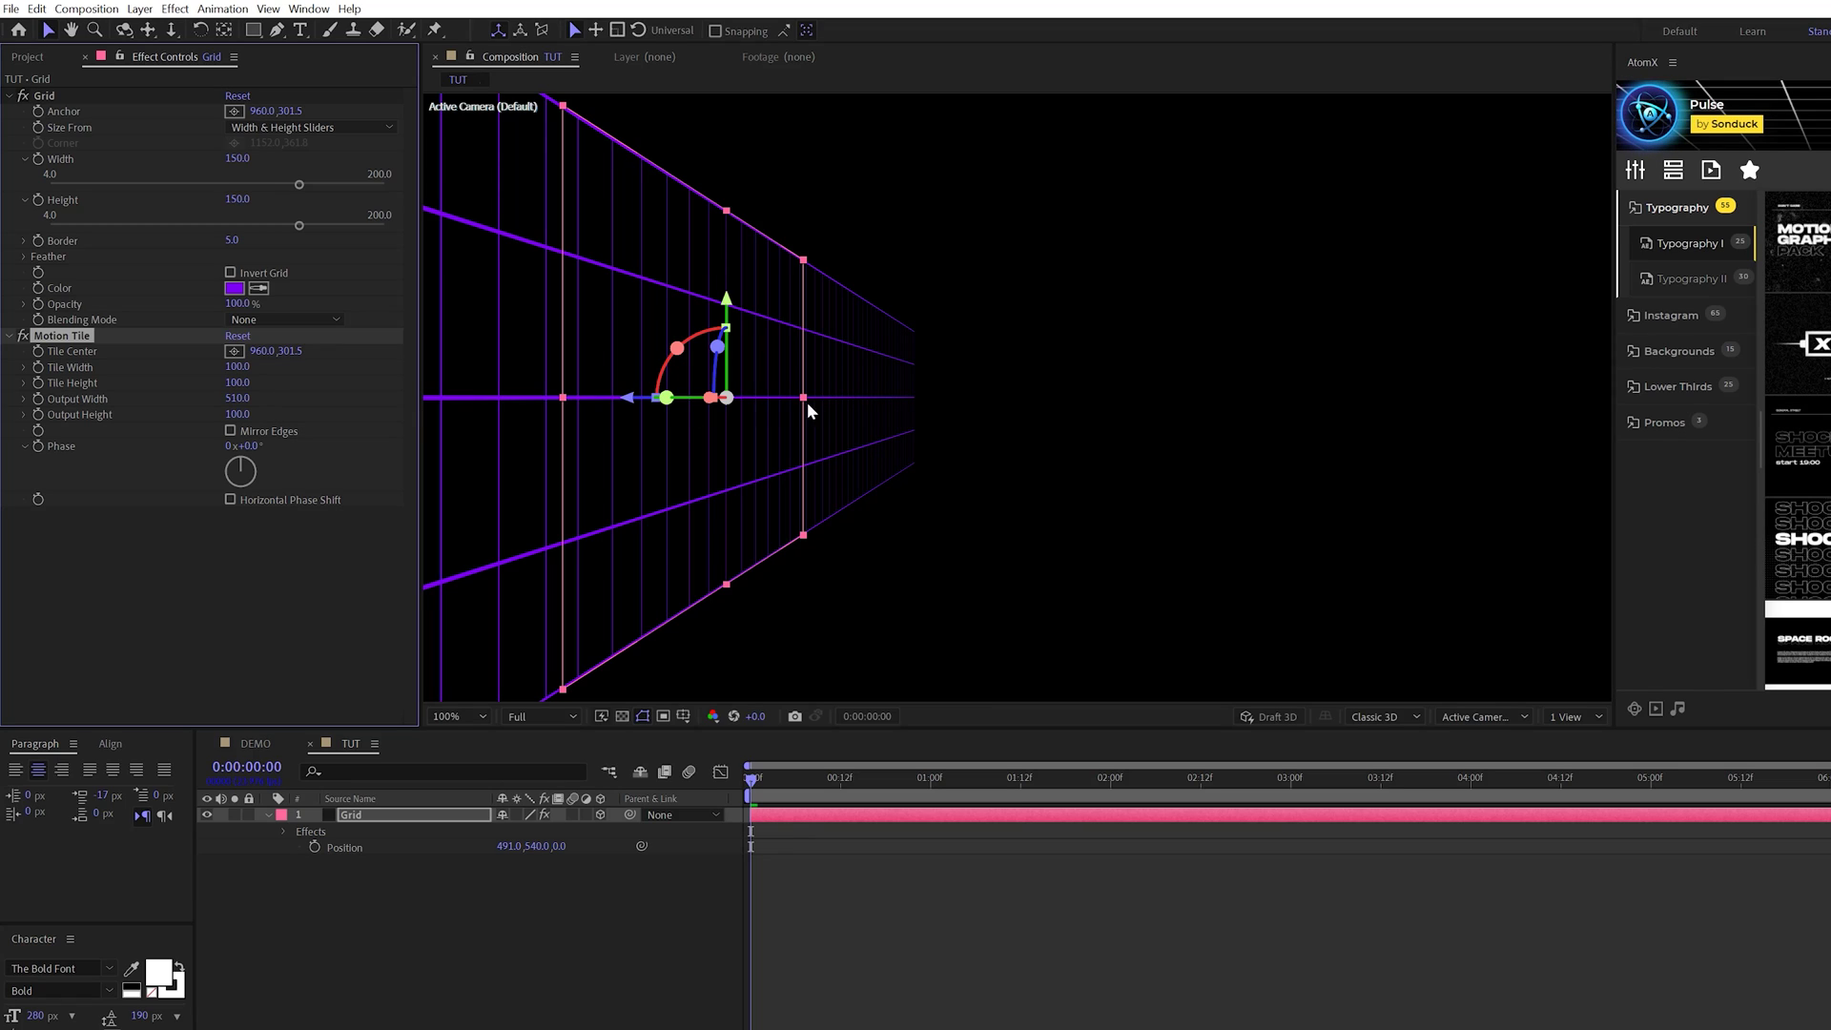
Step: Shift the Grid effect's anchor horizontally to X 1165 to realign the vertical lines
left_click(410, 903)
left_click(547, 263)
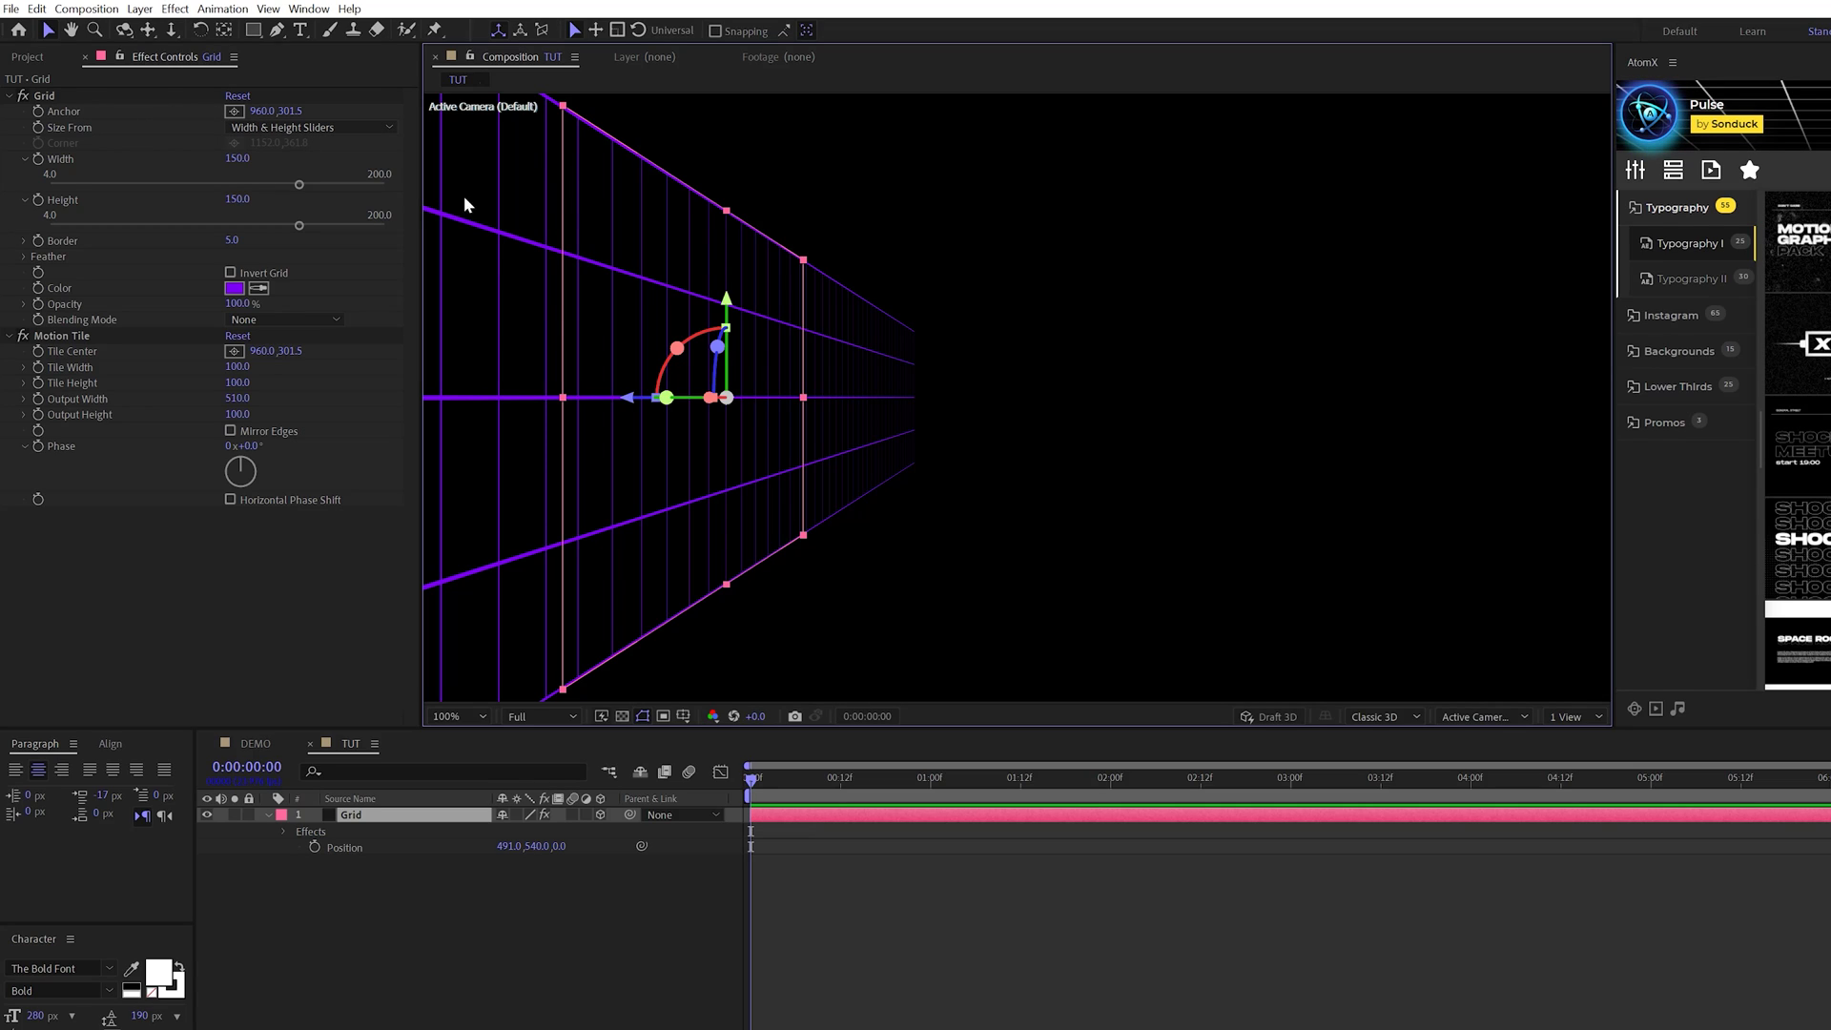
left_click_drag(258, 111, 448, 106)
left_click(742, 888)
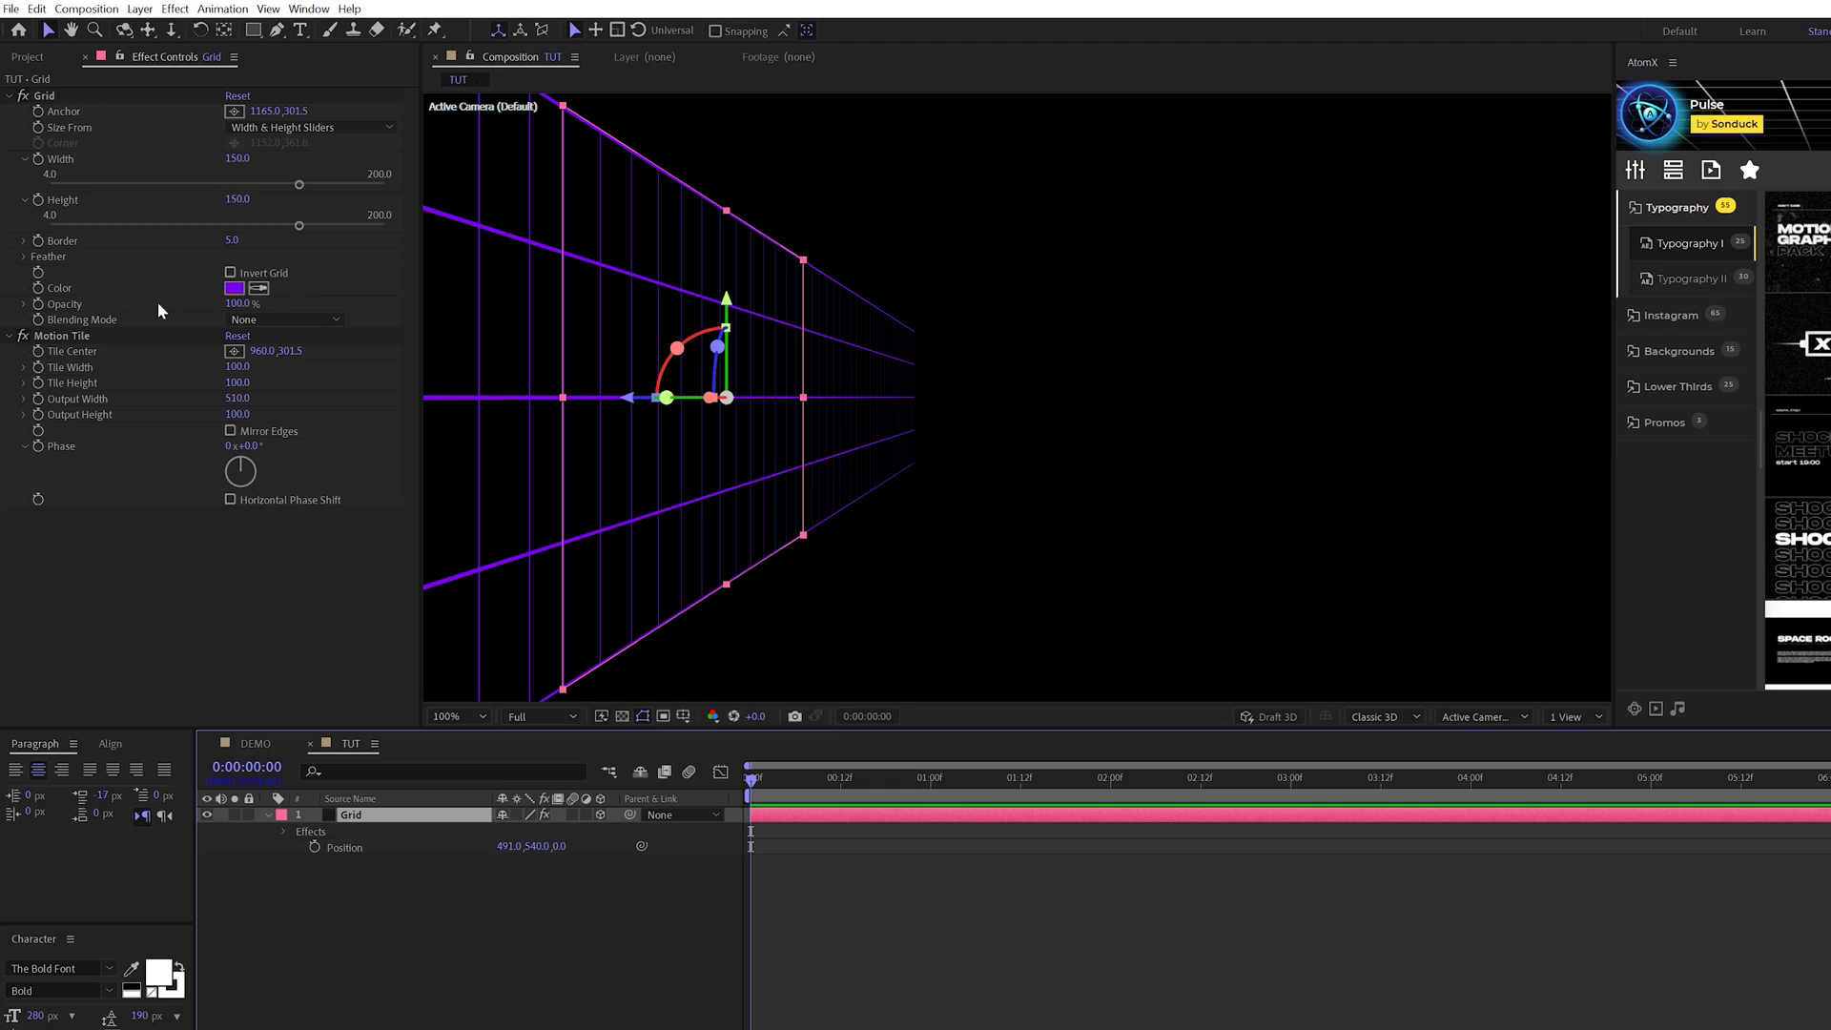
Step: Keyframe Motion Tile's Tile Center at the first frame and at 0:00:09:23 with X 2020, and preview the motion
left_click(41, 358)
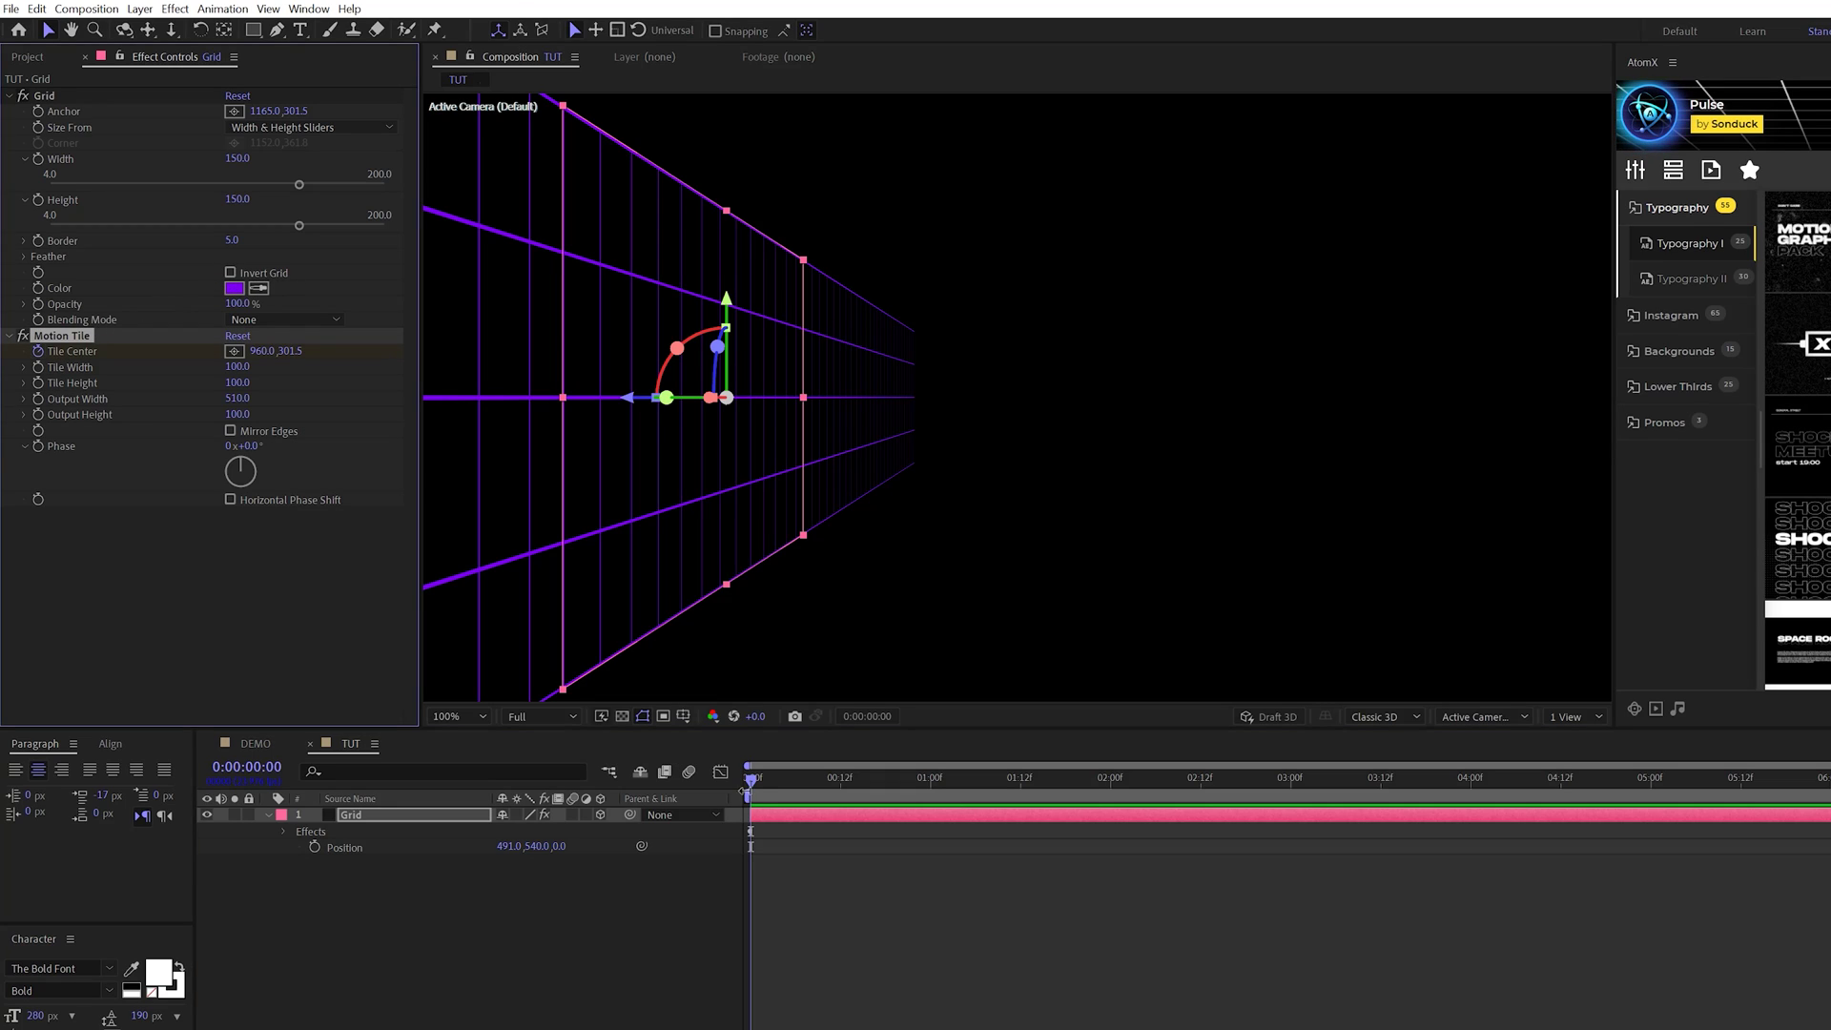
key("minus")
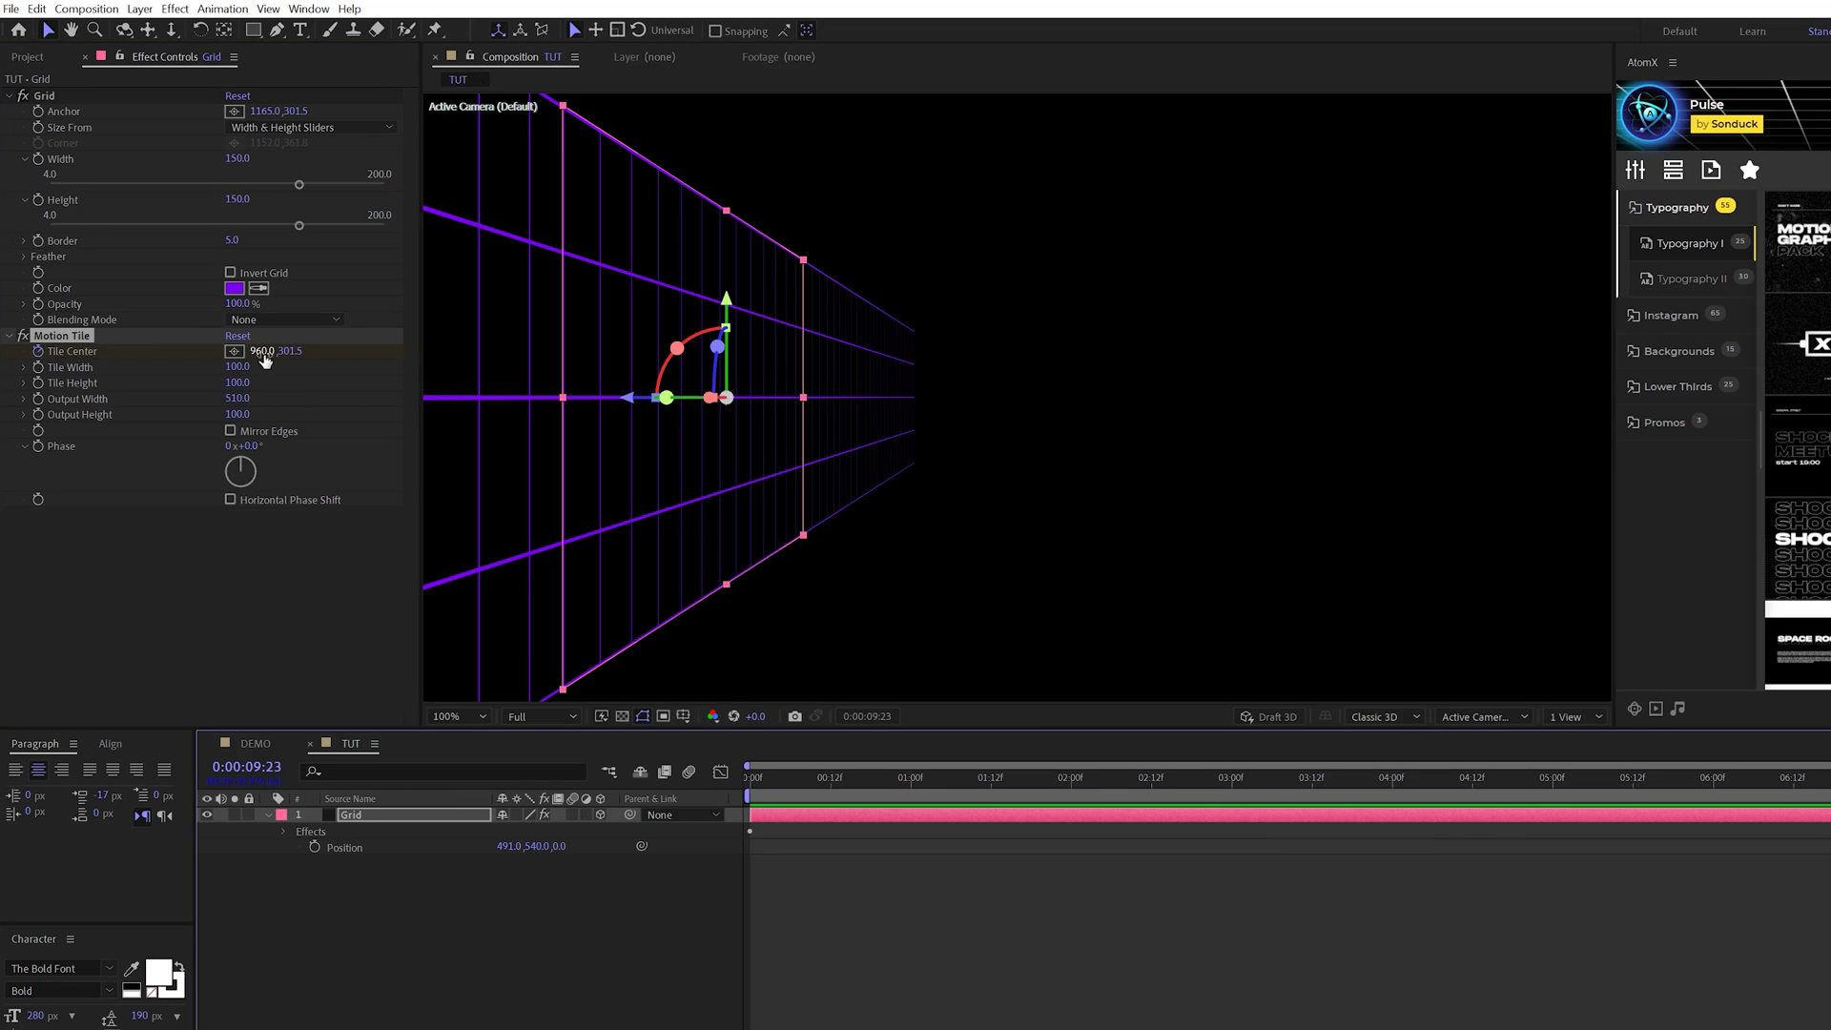
left_click_drag(264, 353, 556, 360)
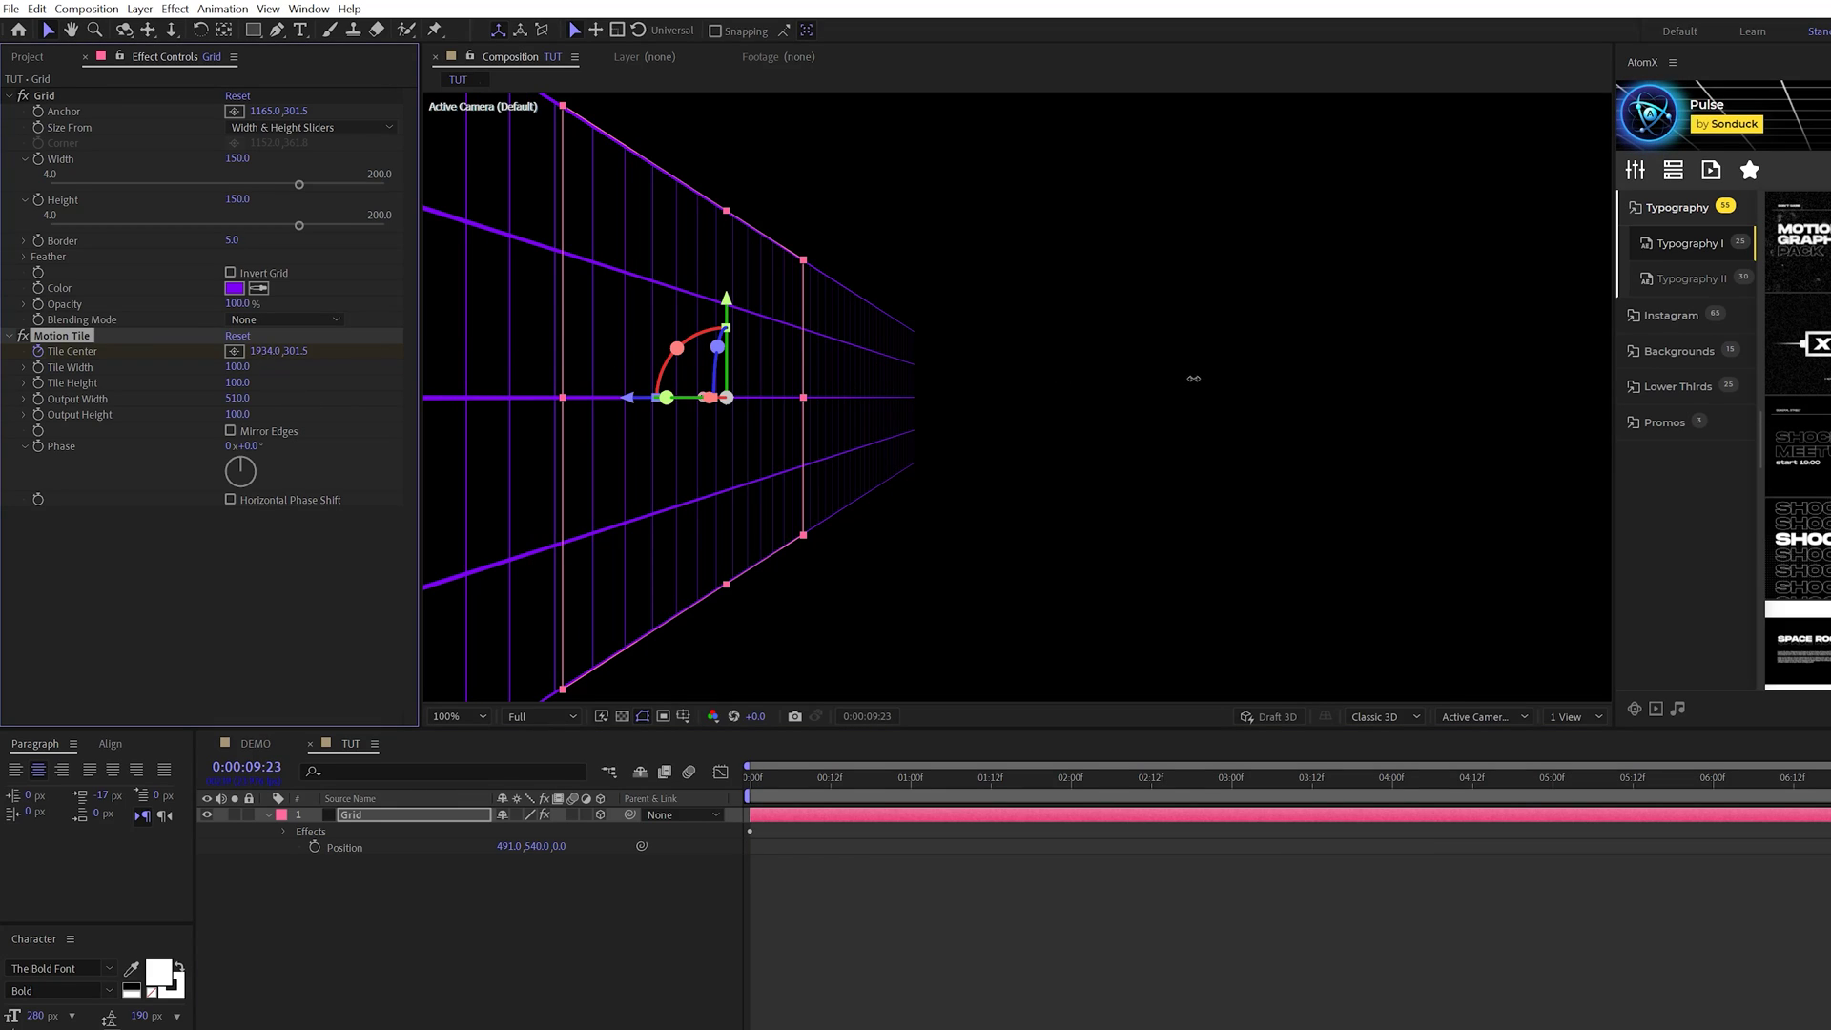
key("space")
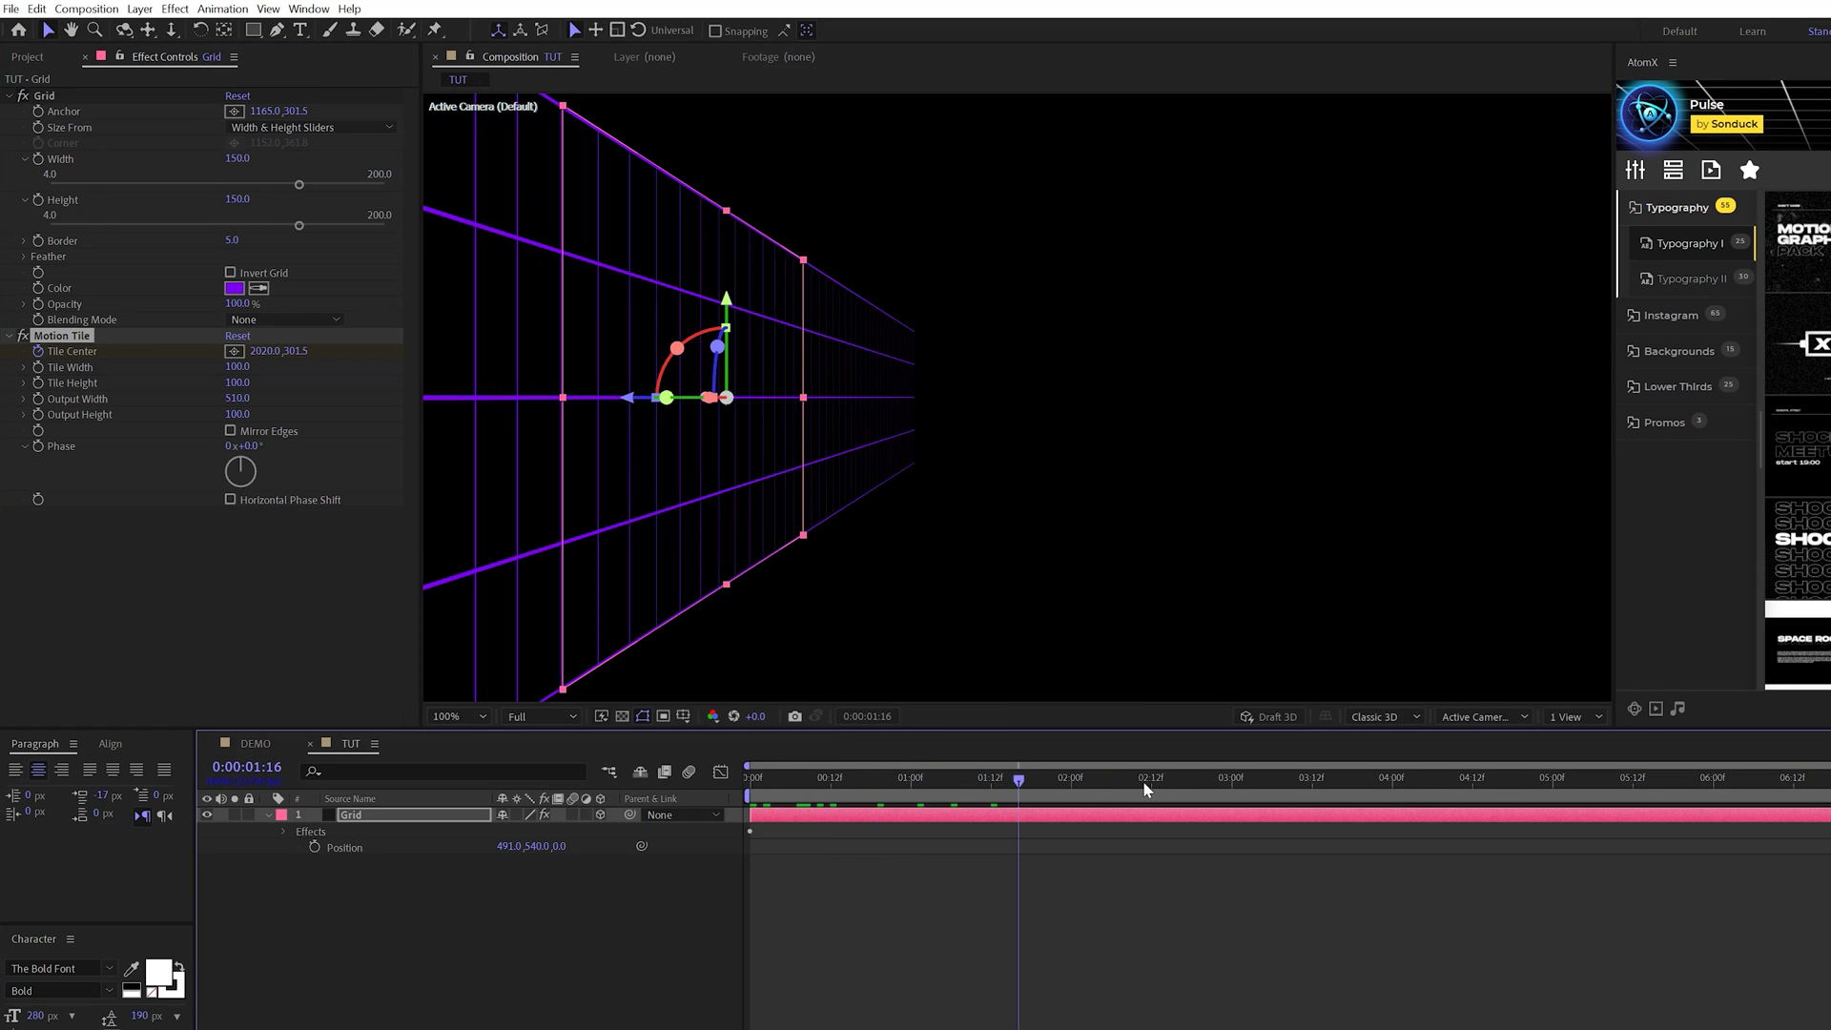
left_click_drag(1143, 780, 1065, 769)
Step: Apply Glow to the Grid layer and duplicate it, setting the second Glow's radius to 120
left_click(176, 8)
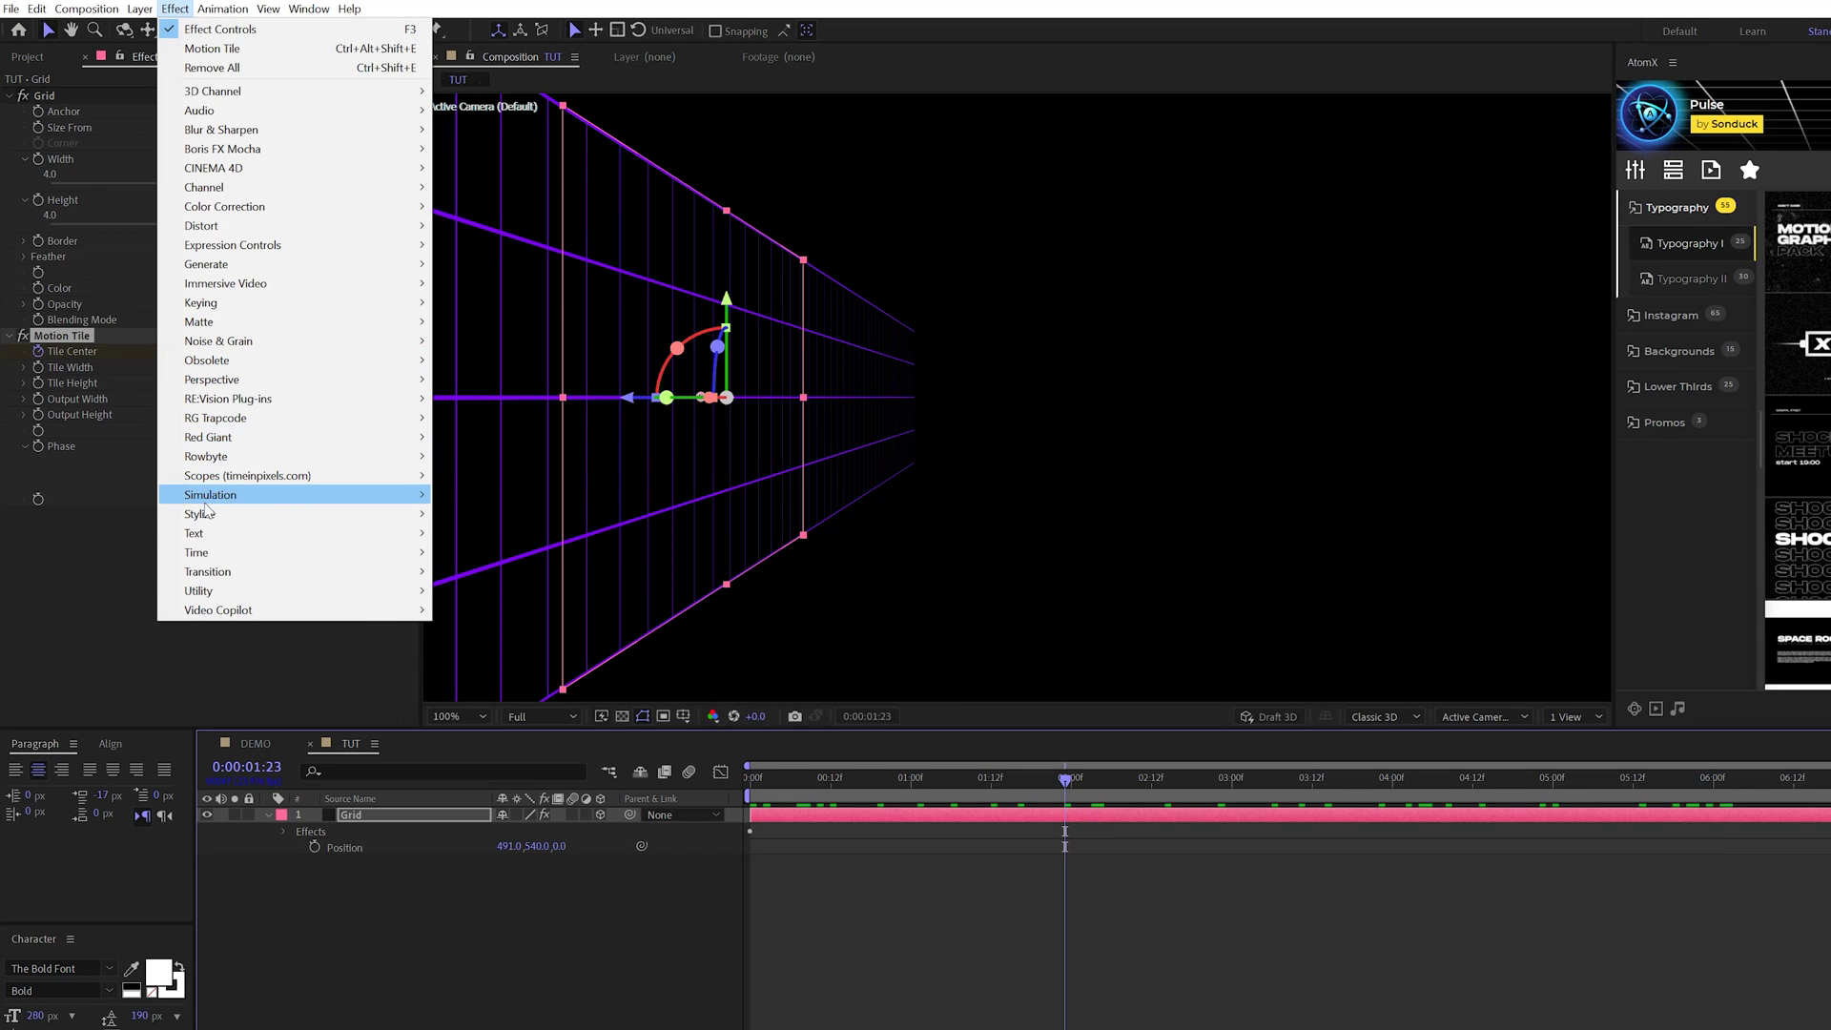
mouse_move(210, 514)
left_click(469, 822)
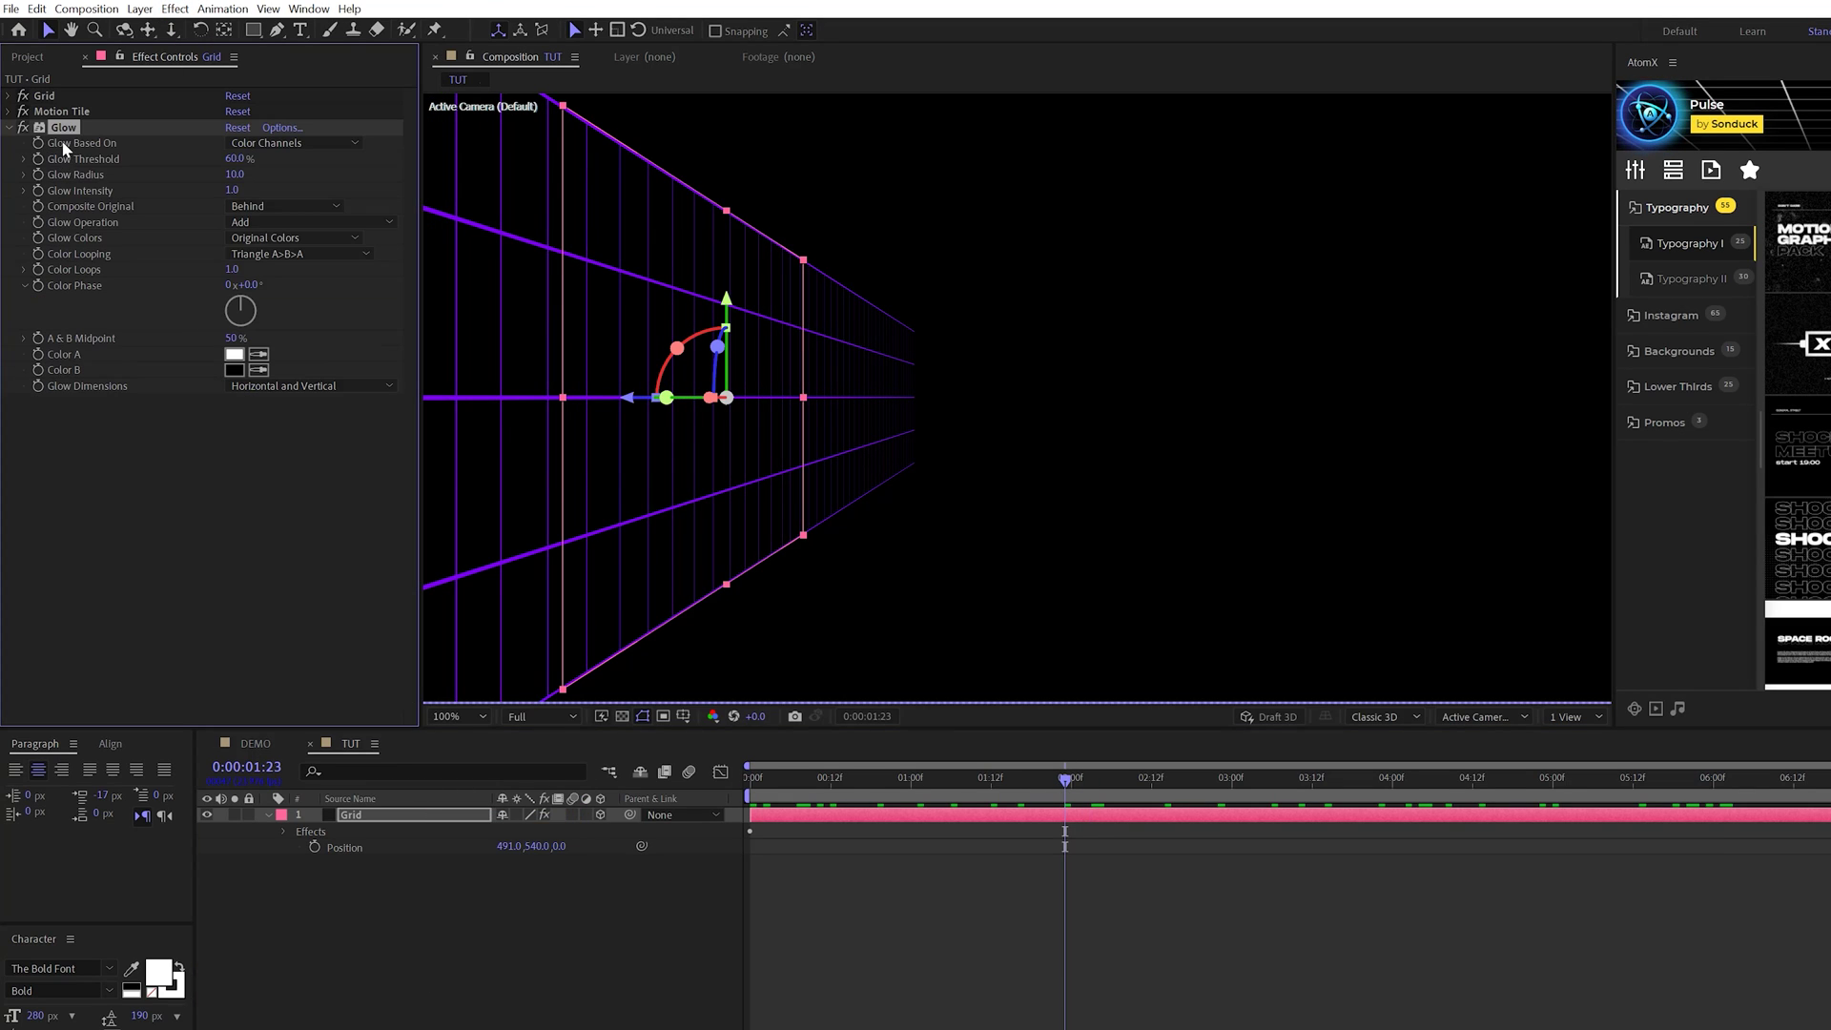
key("ctrl+d")
left_click(233, 450)
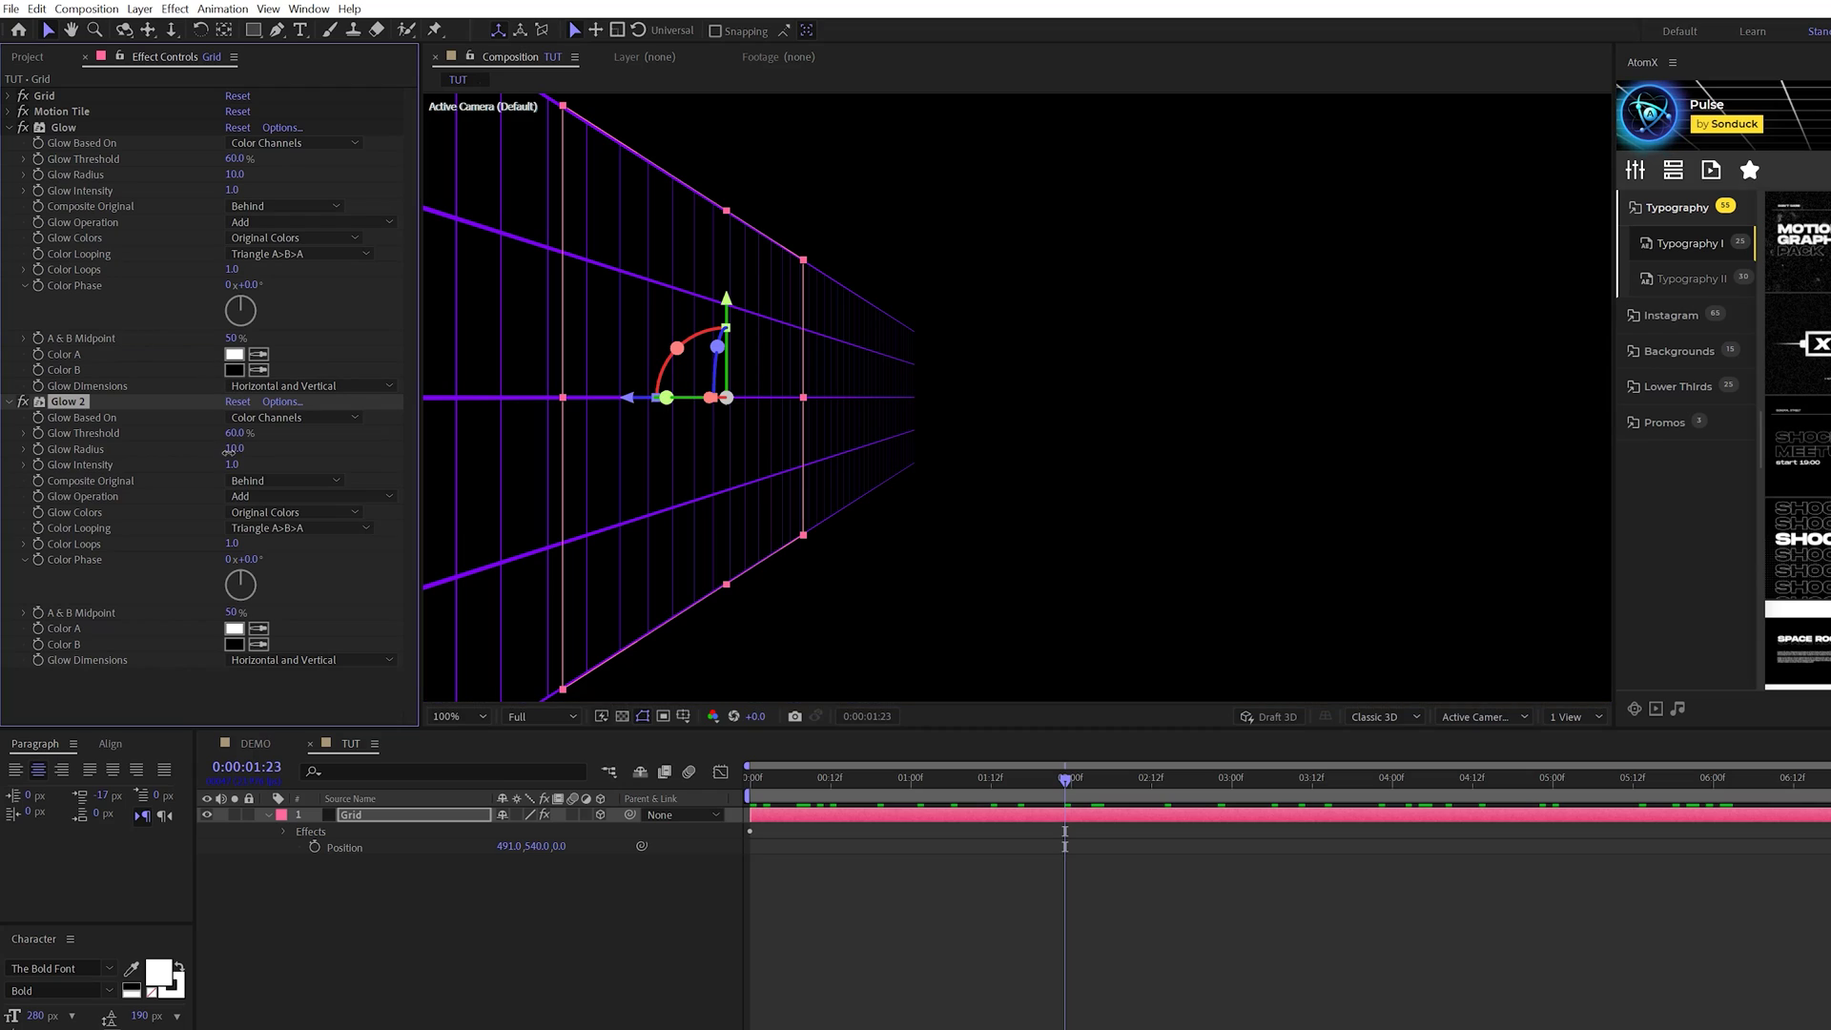
type("120")
left_click(387, 925)
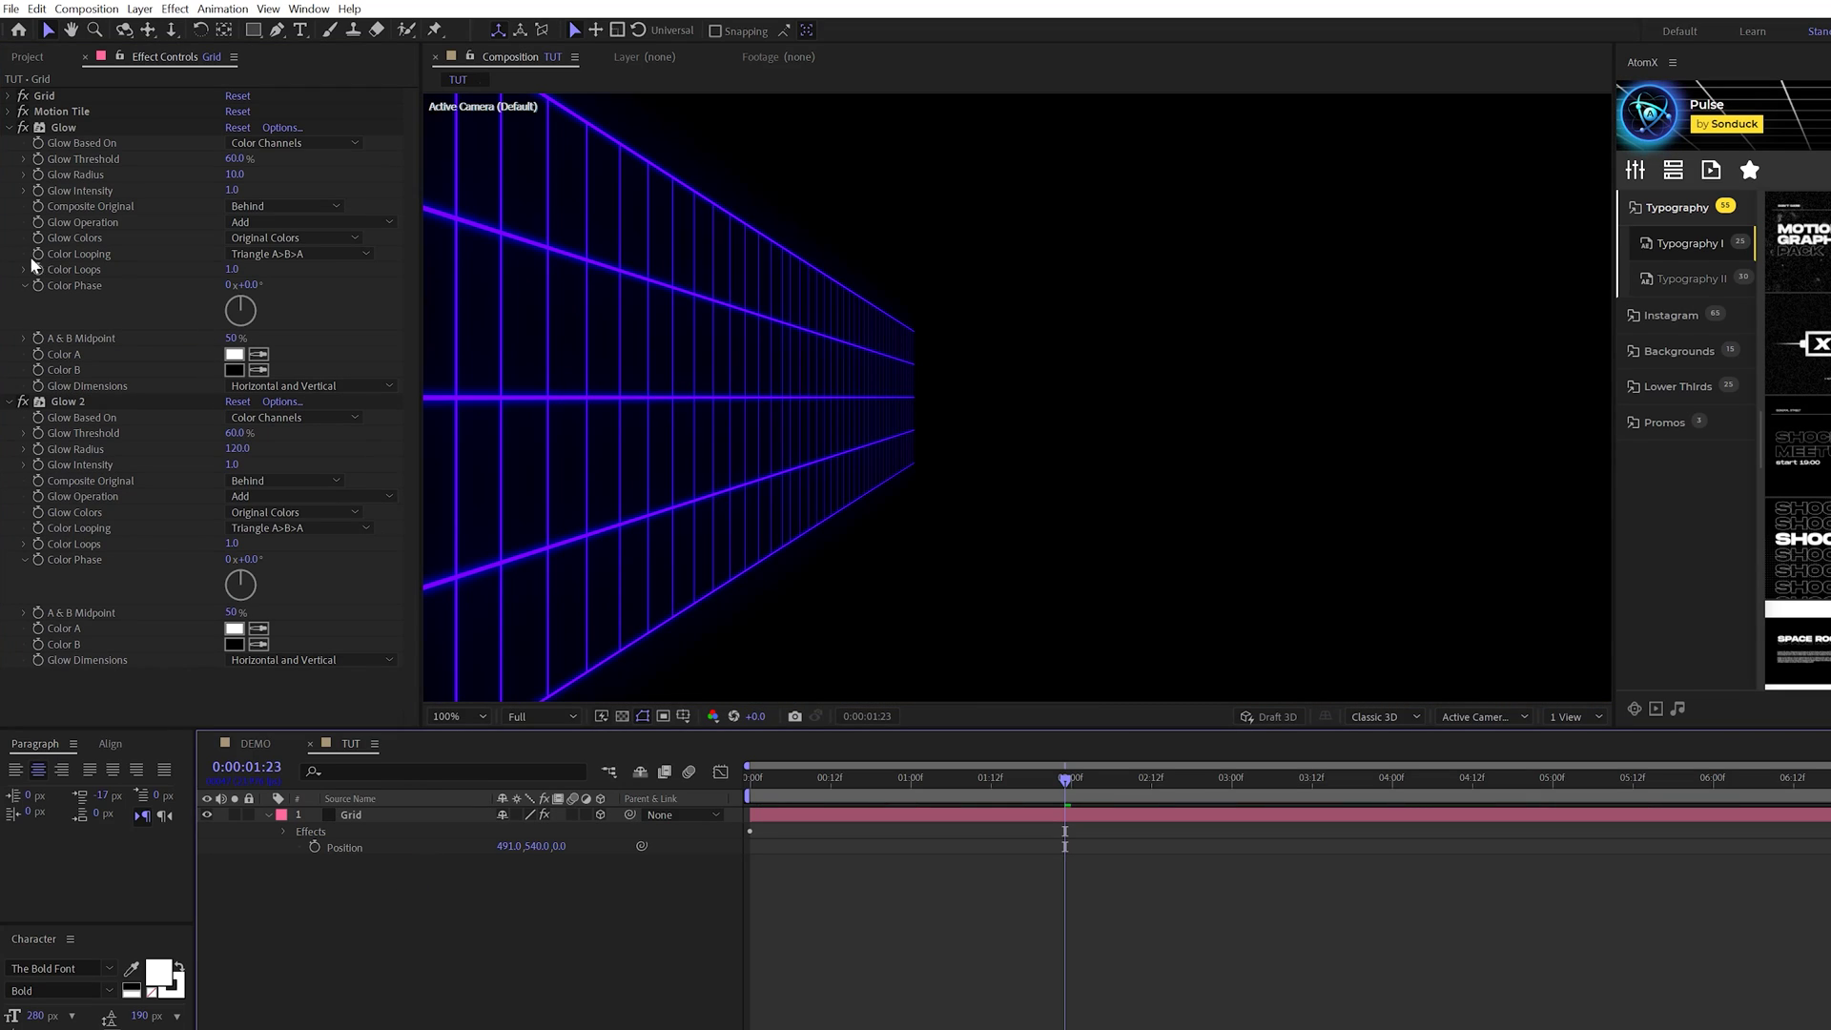
left_click(10, 128)
left_click(10, 143)
Step: Duplicate the Grid layer and move the copy along X to form the opposite right-hand wall
left_click(287, 817)
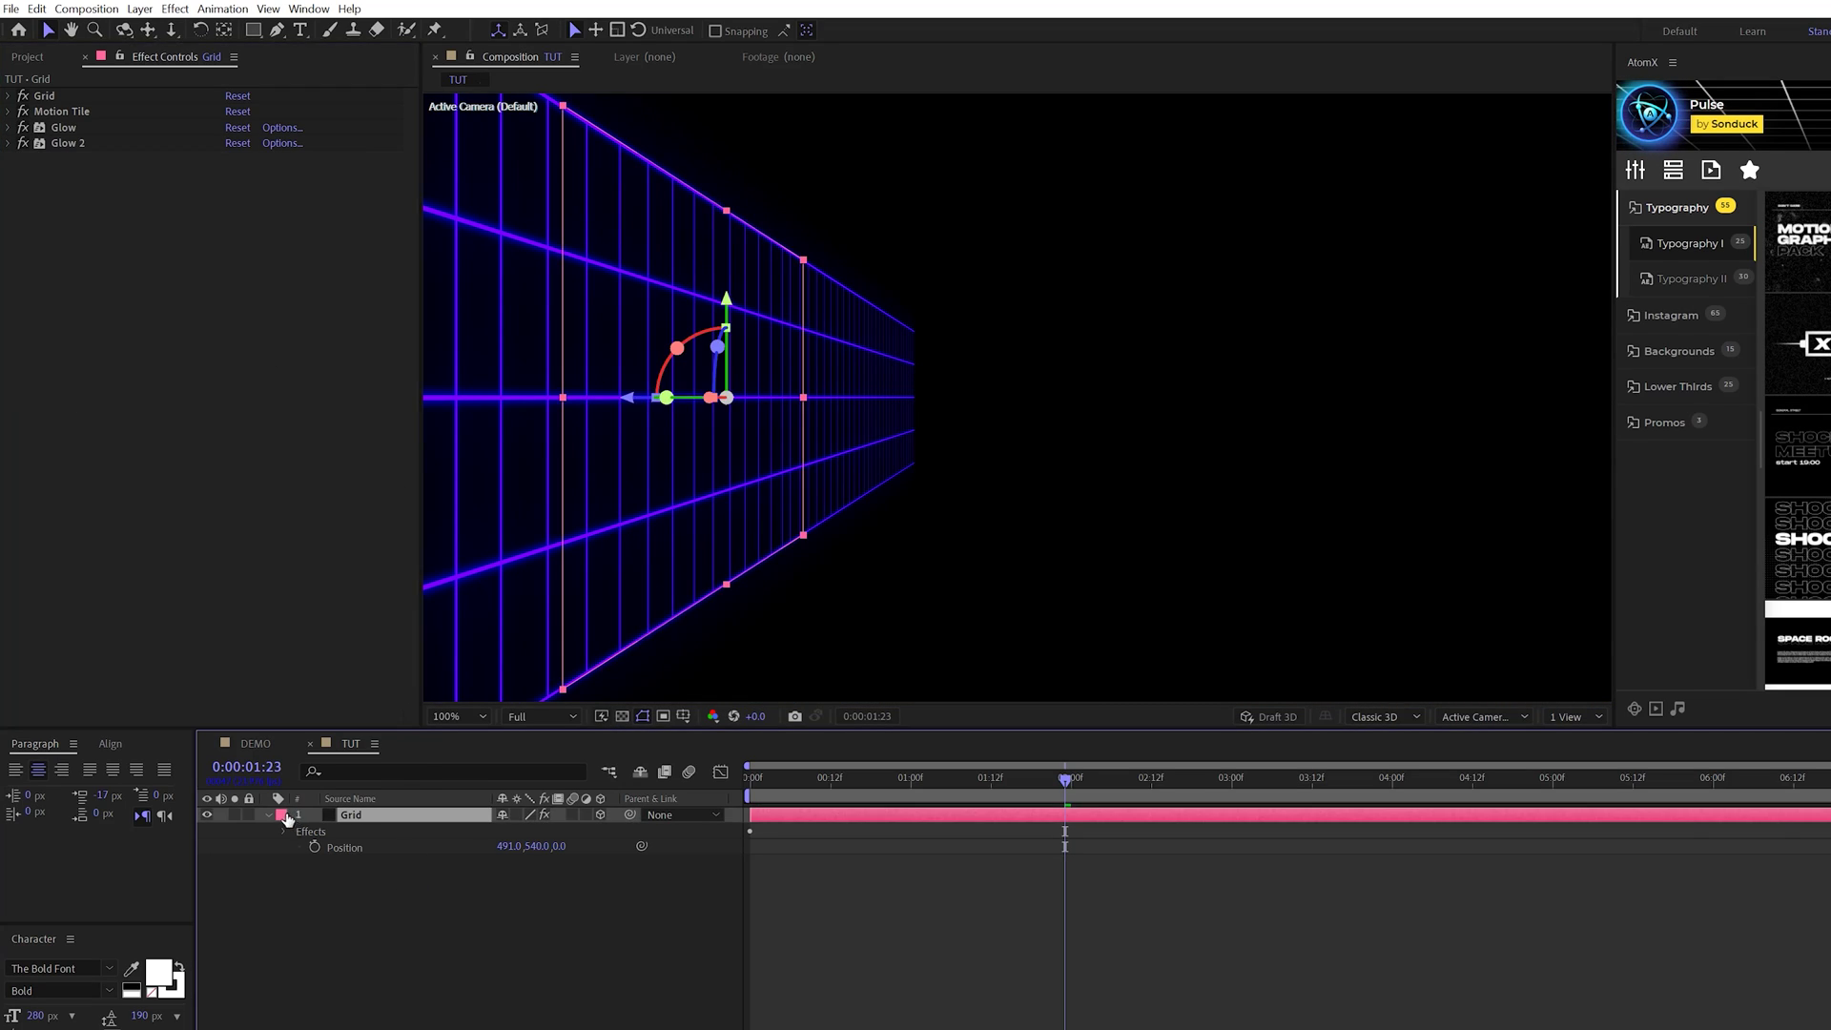
left_click(267, 816)
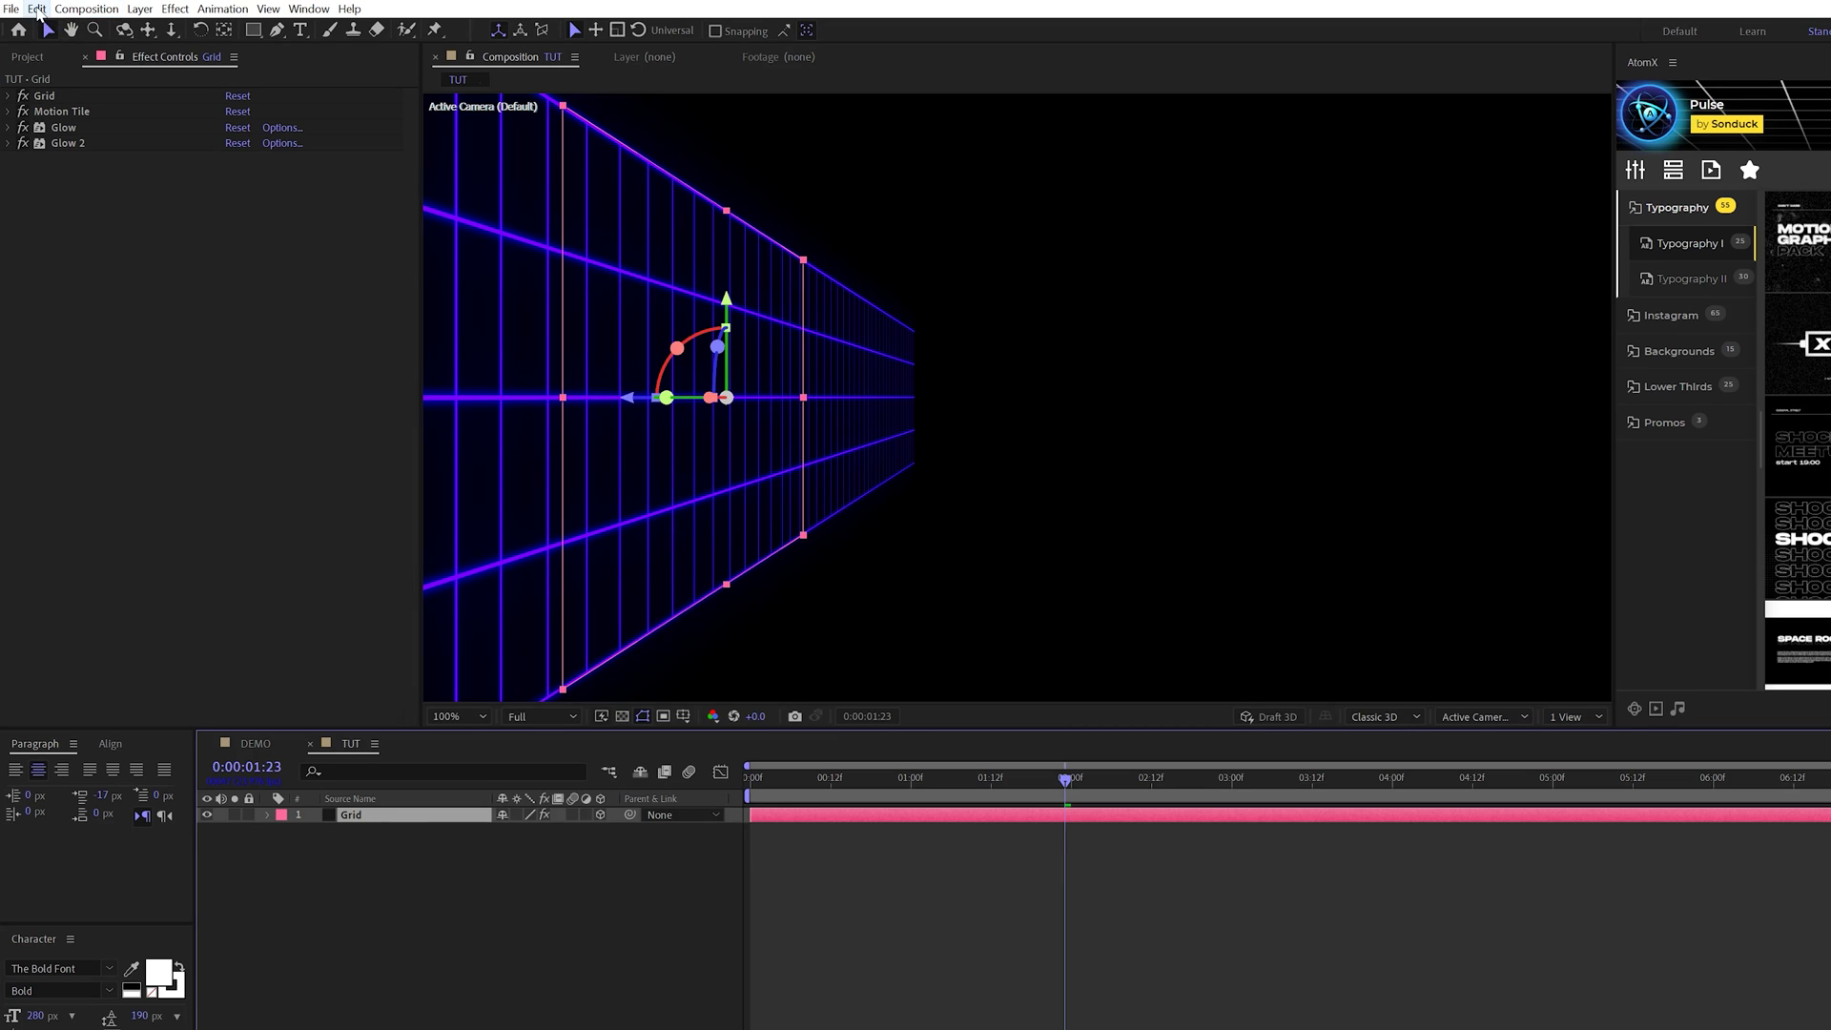
left_click(36, 8)
left_click(115, 230)
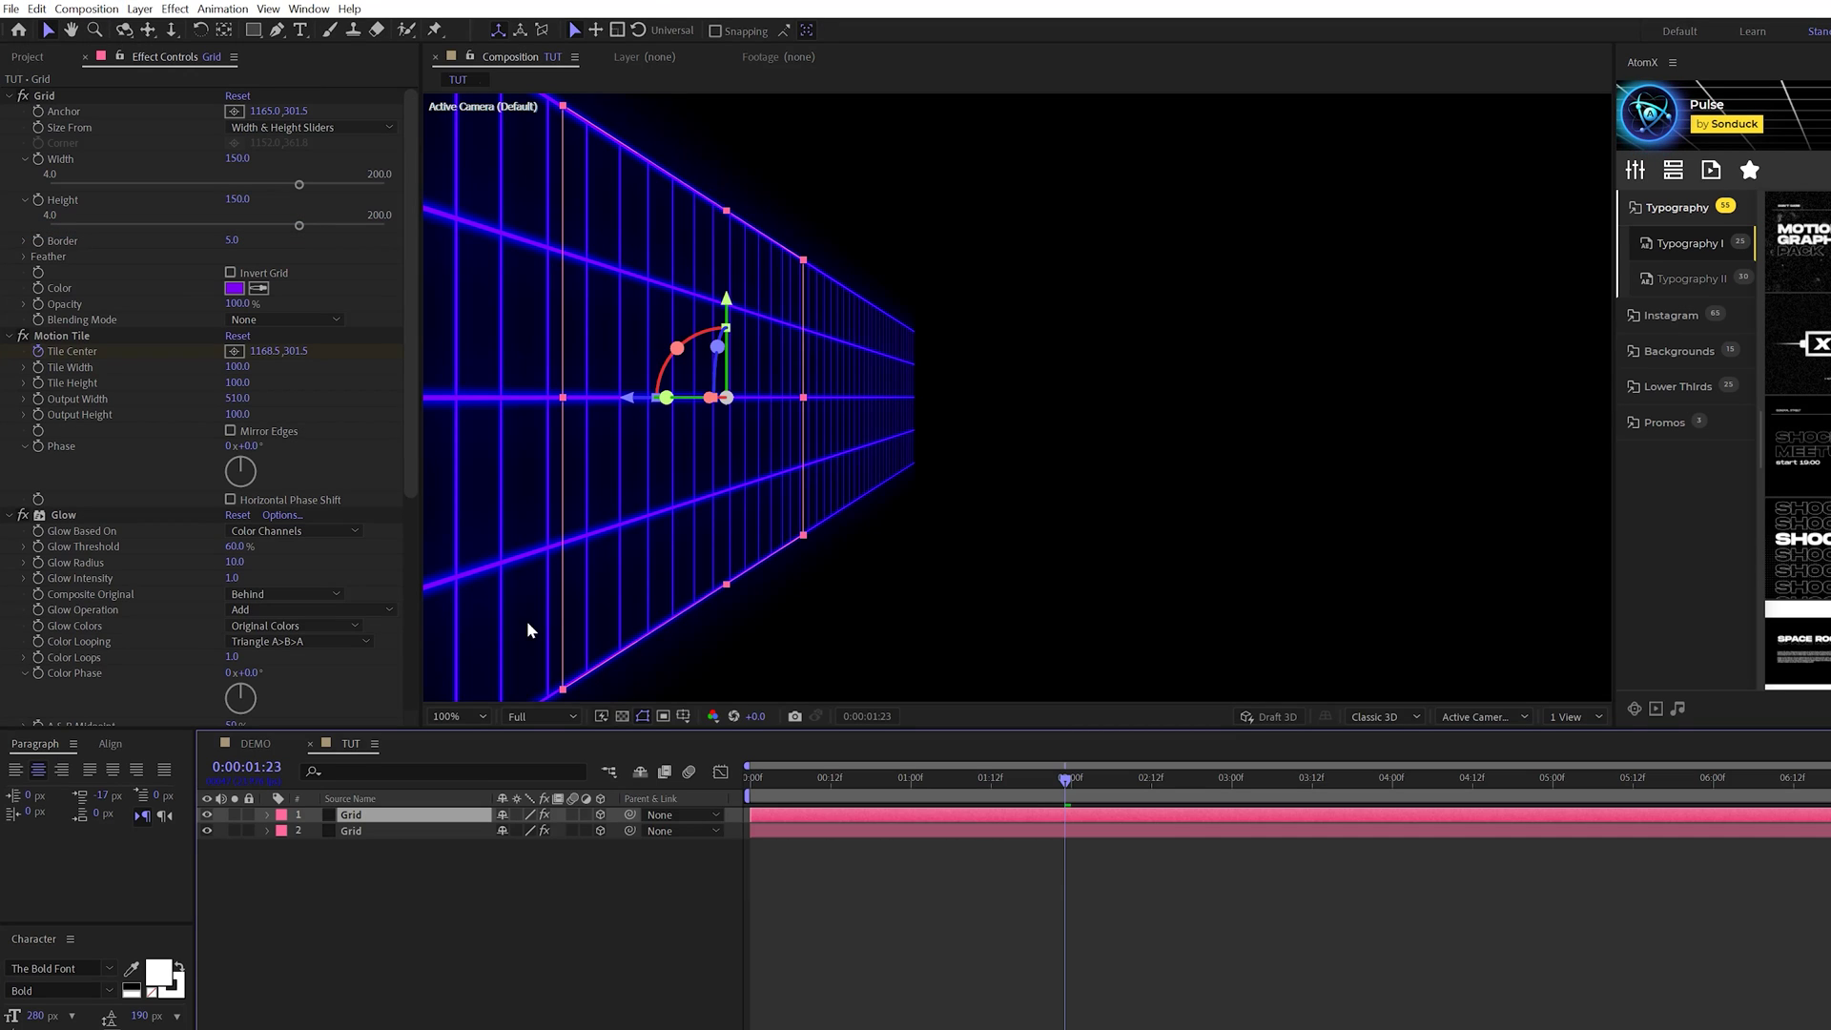
key("p")
left_click_drag(508, 831, 1183, 763)
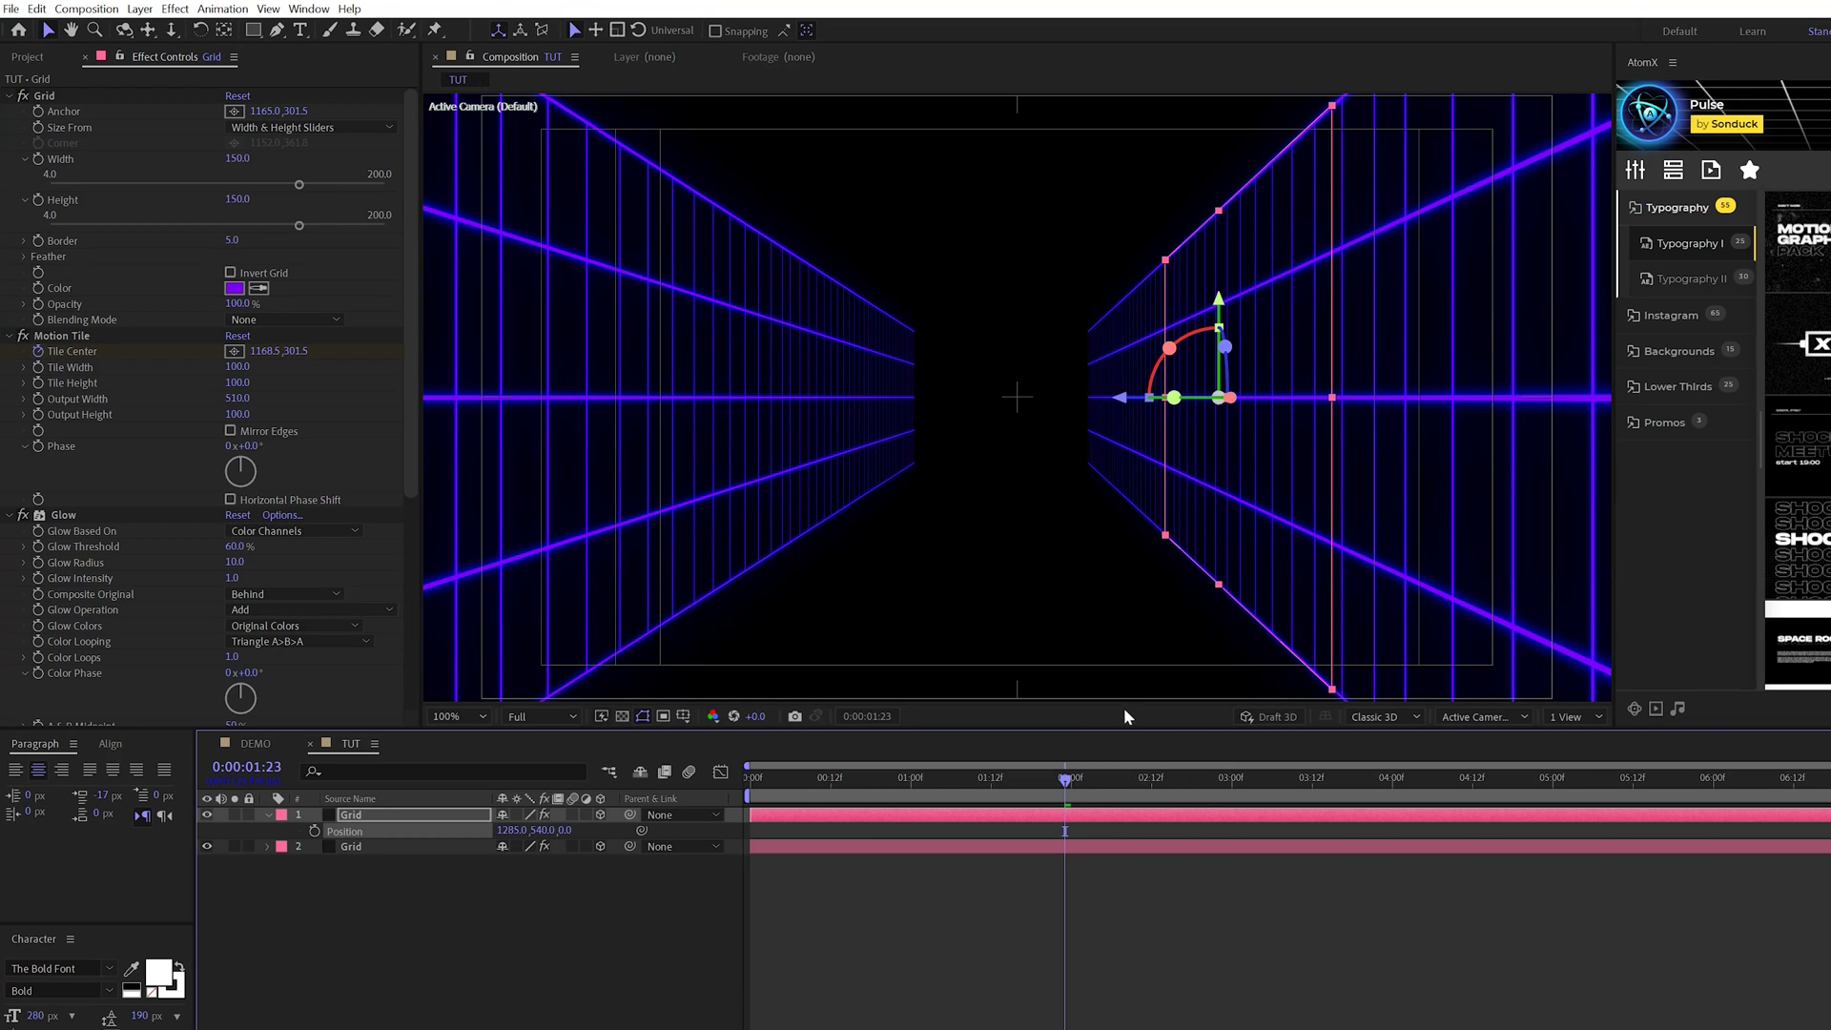
left_click_drag(522, 837, 428, 810)
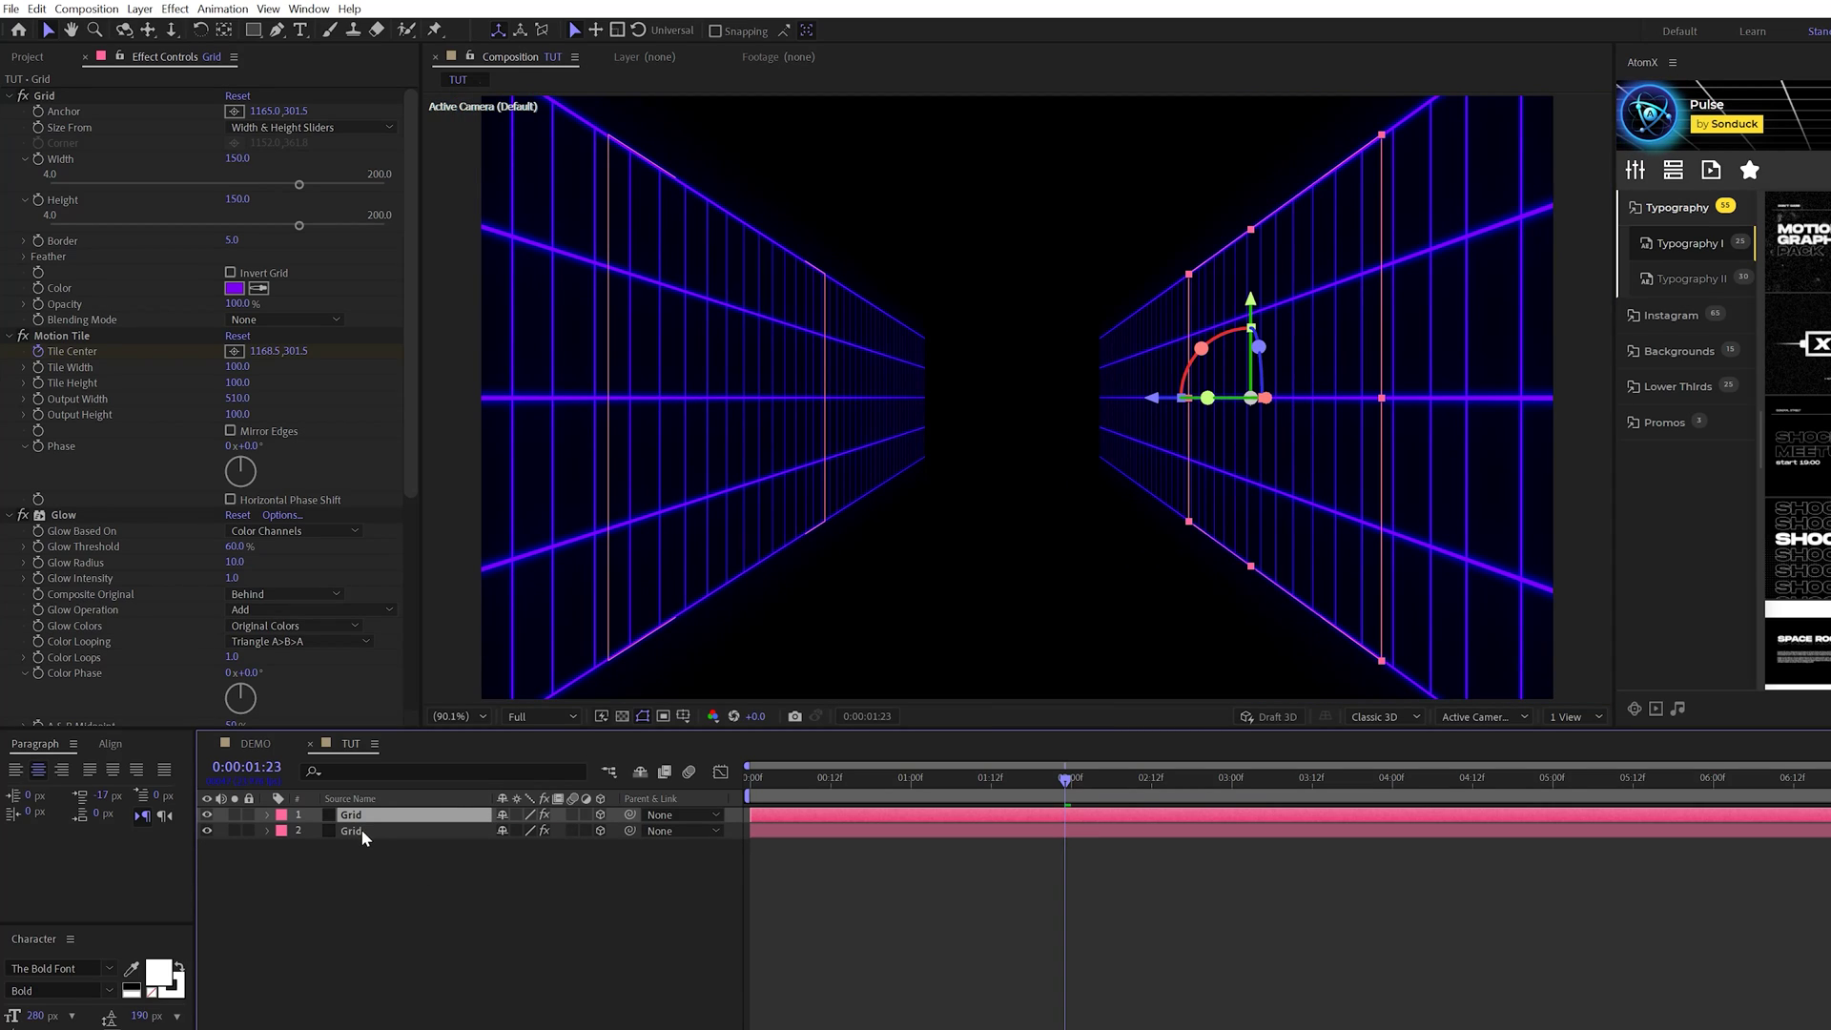
Step: Duplicate the left wall's Grid layer to the top of the layer stack and reset the copy's Motion Tile
left_click(360, 828)
key("ctrl+d")
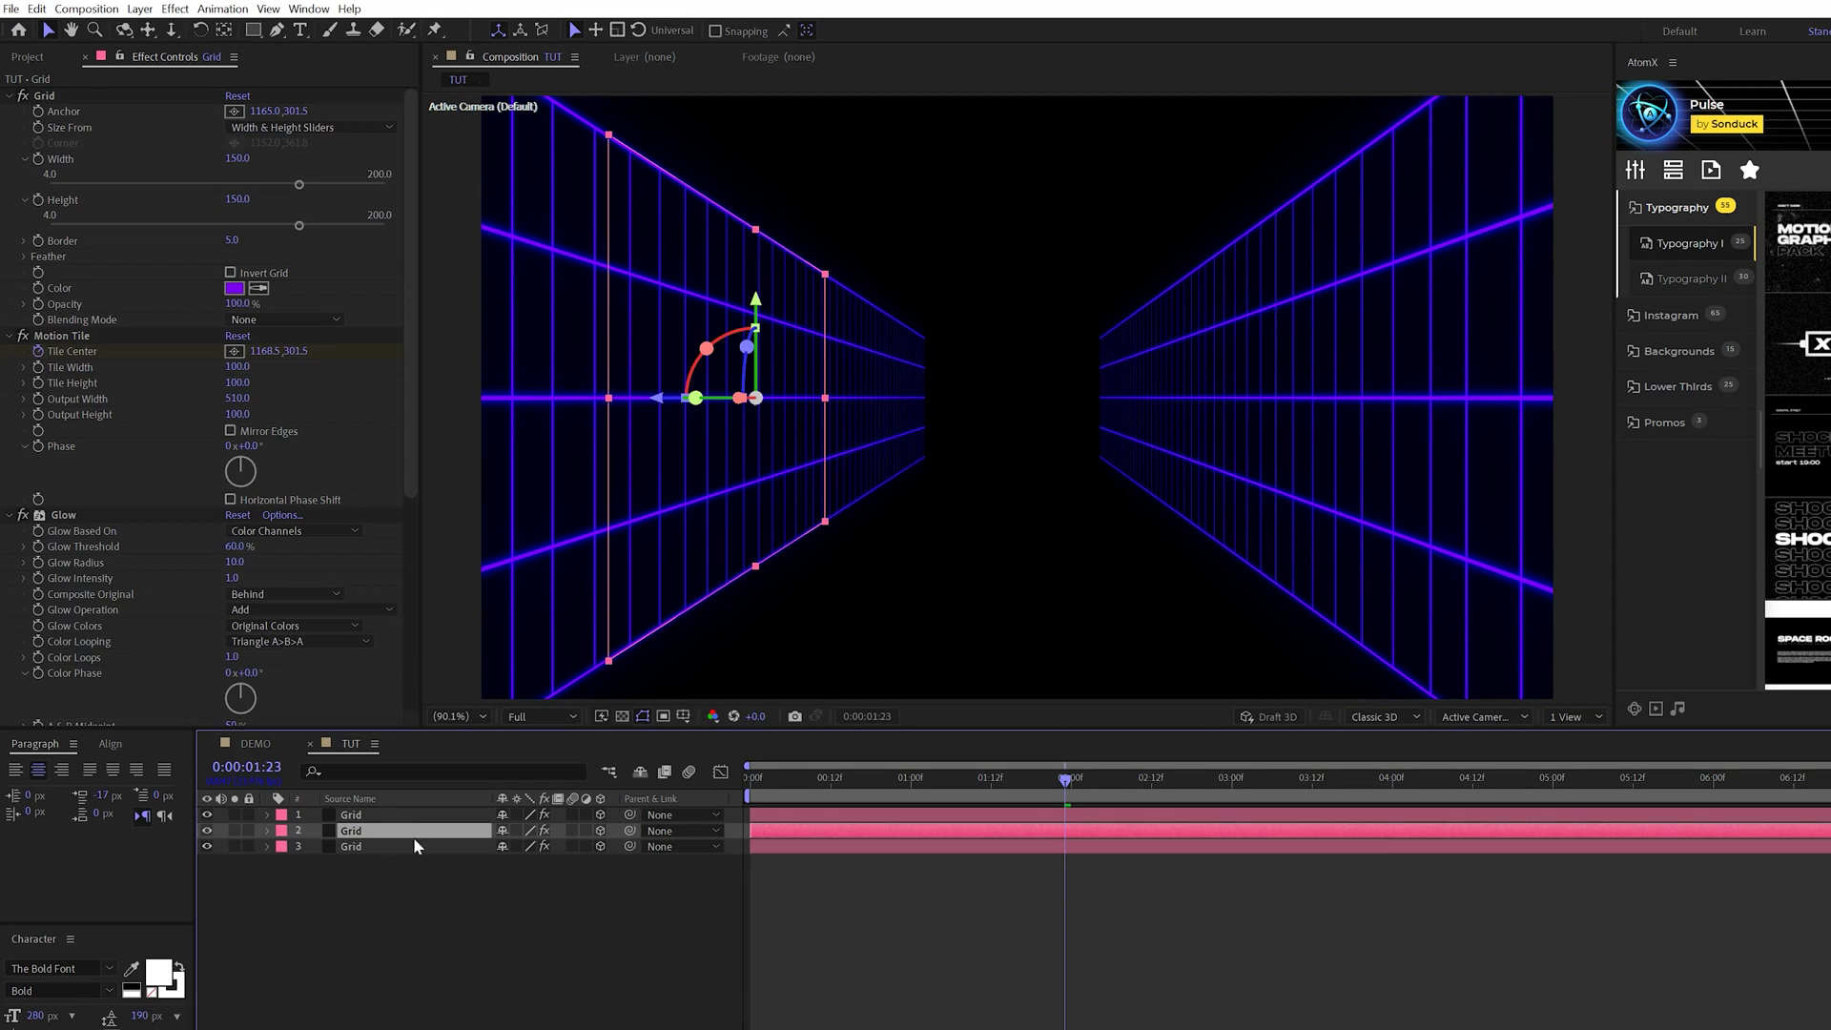
left_click_drag(374, 831, 366, 809)
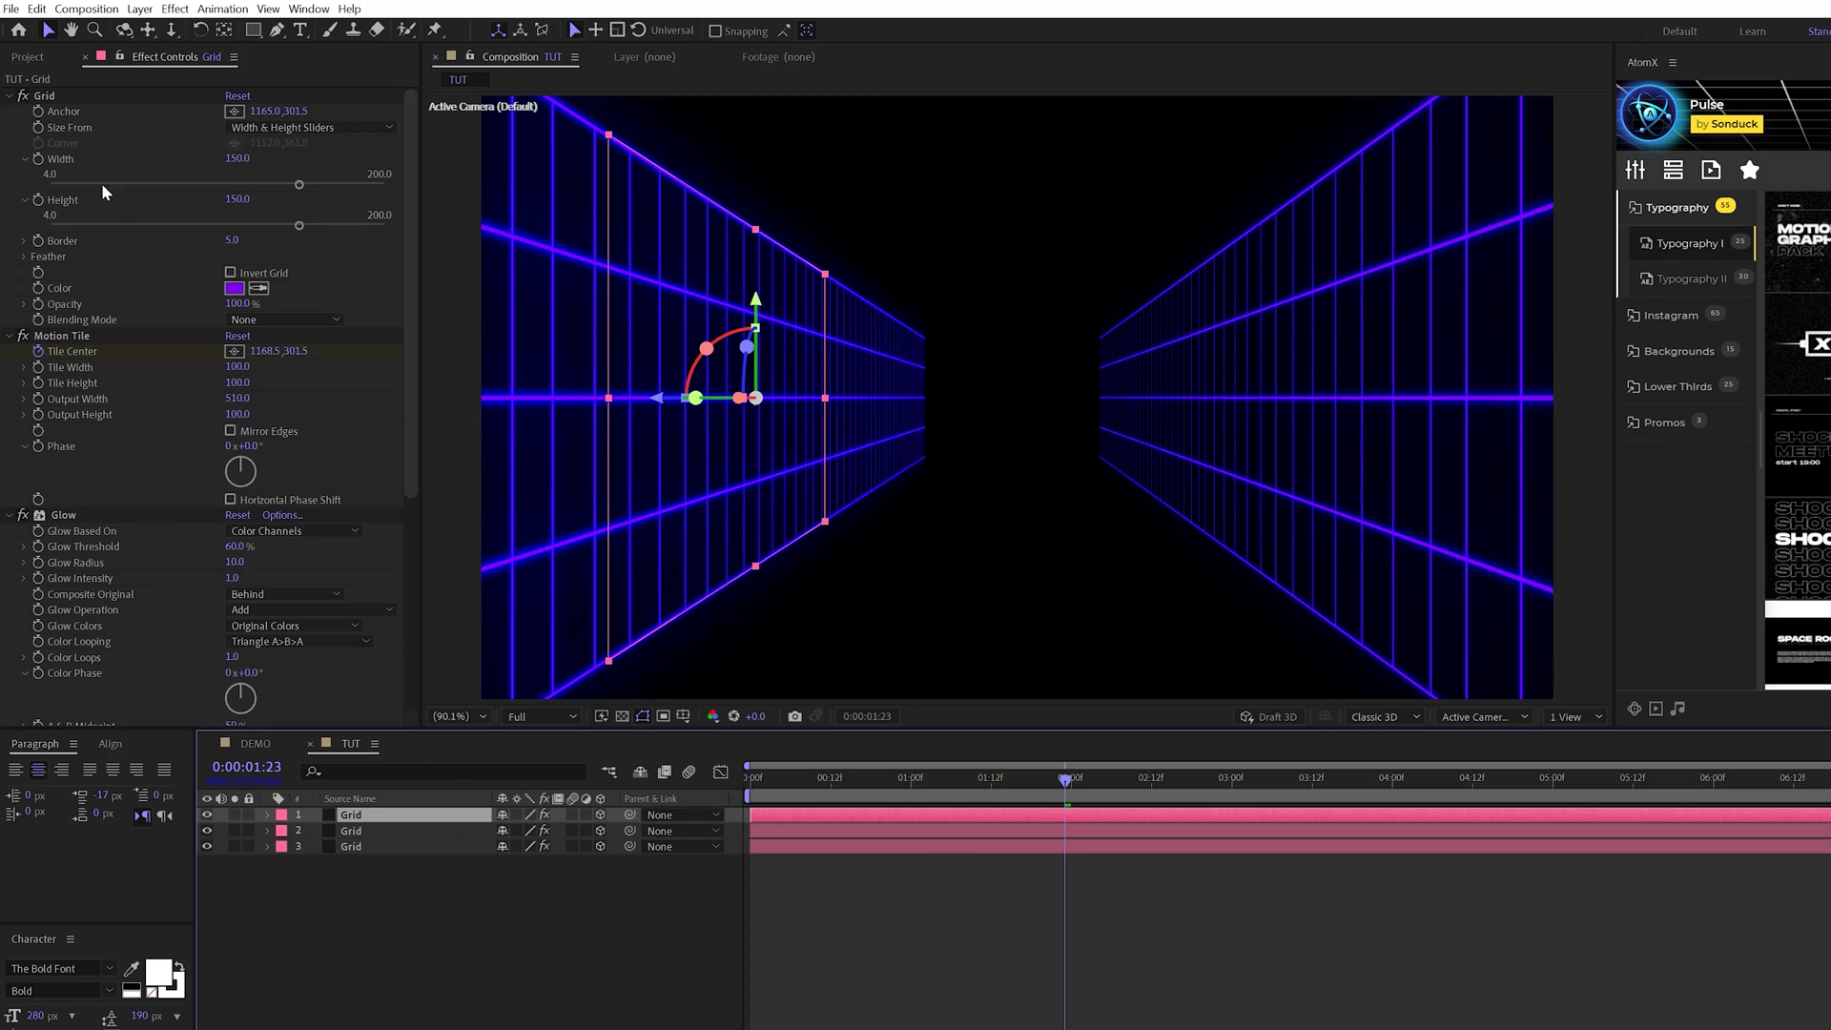
left_click(234, 338)
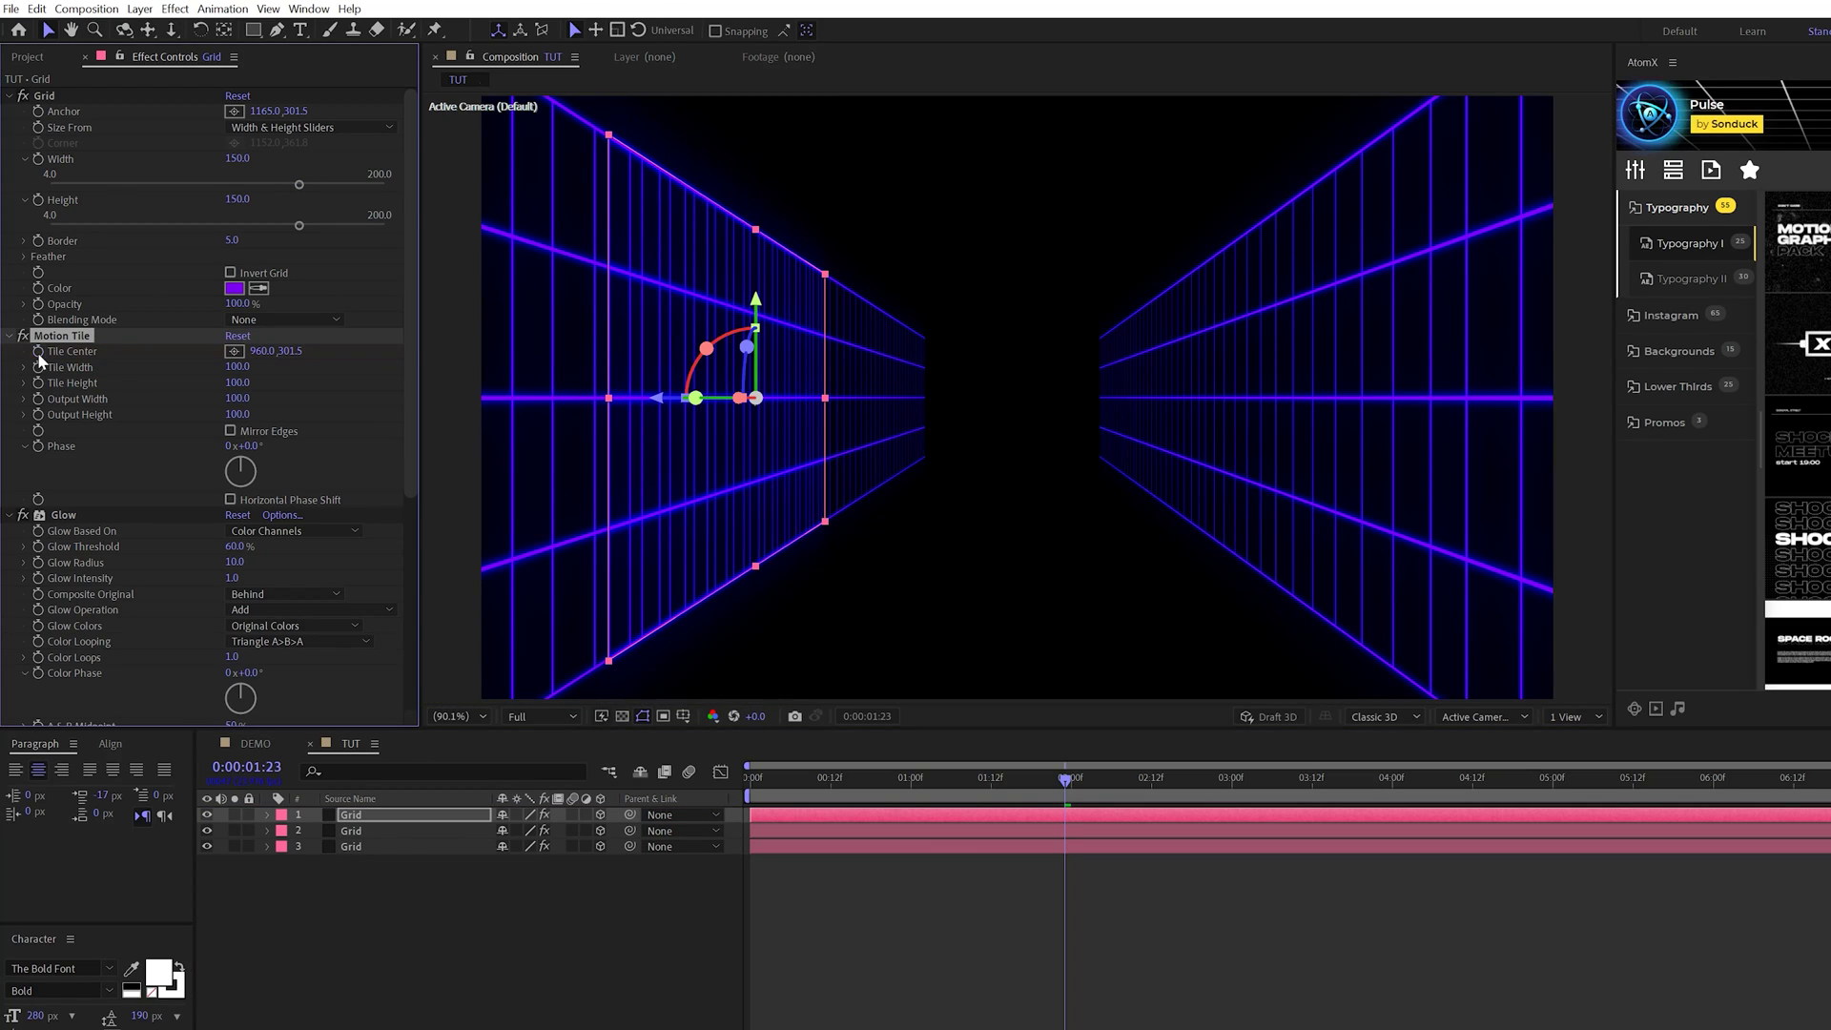
key("space")
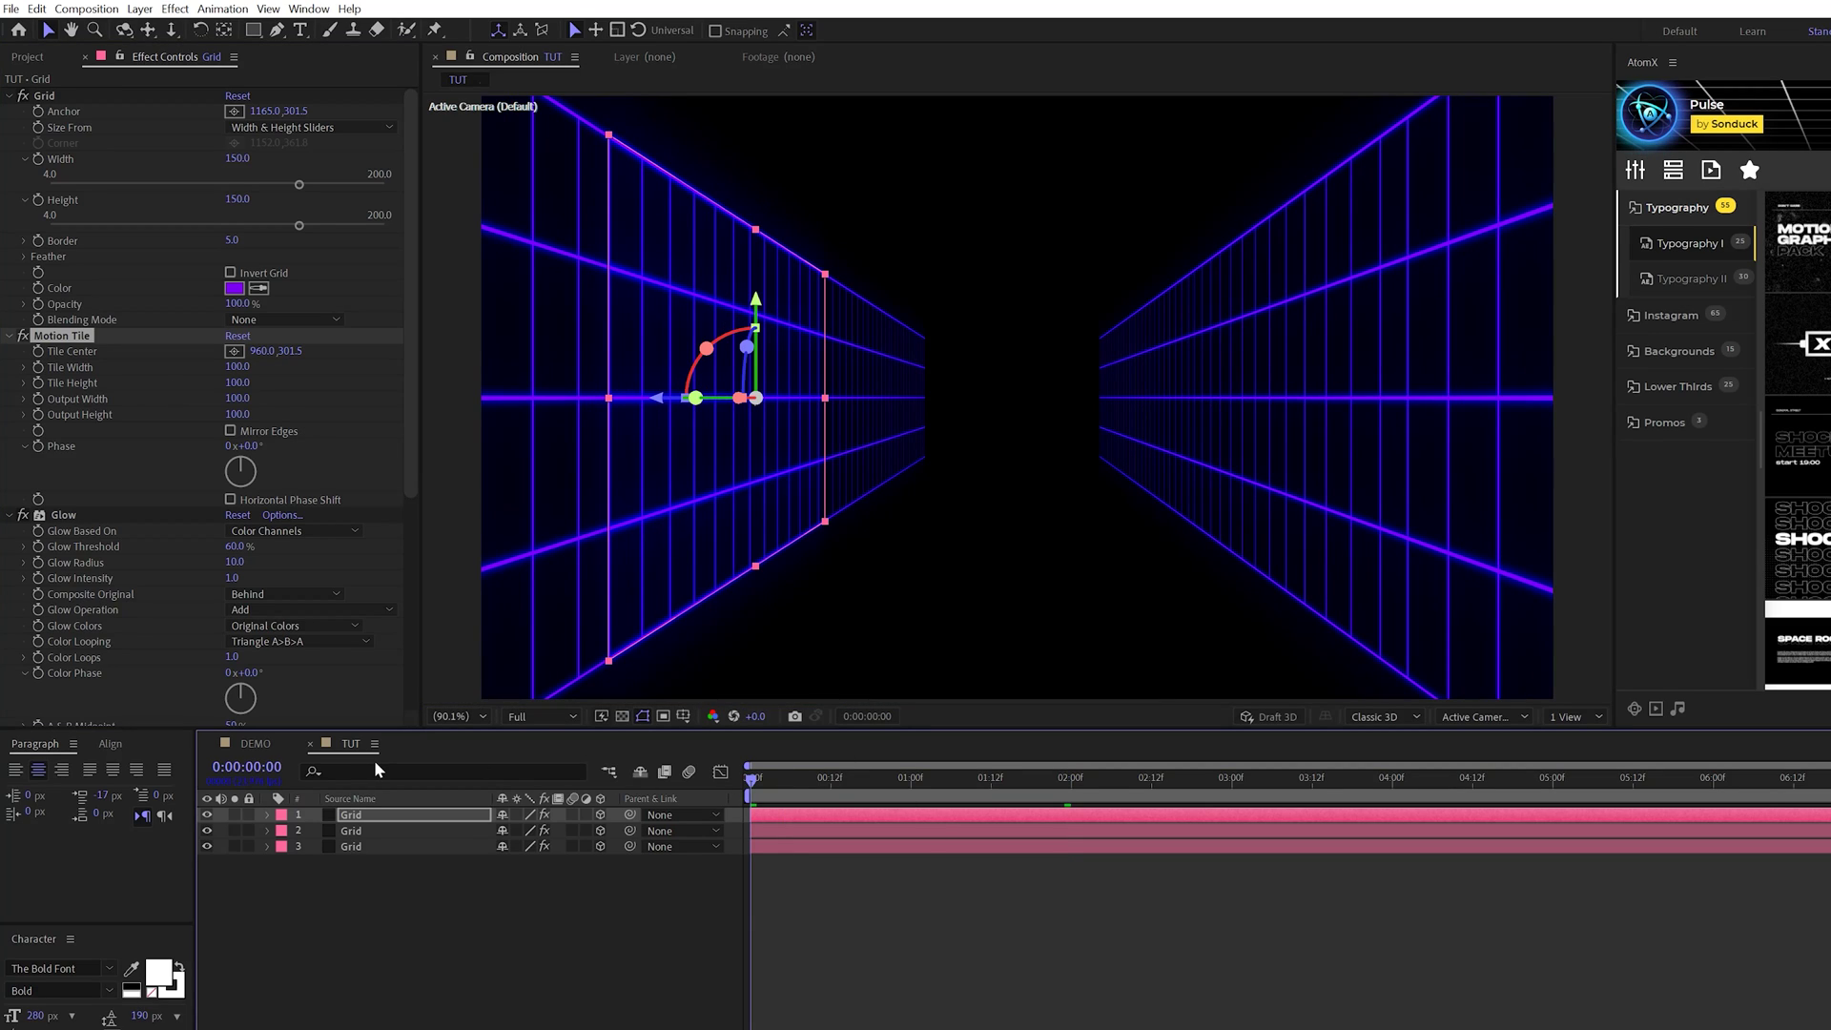
Step: Lay the new grid copy flat by setting its Y Rotation to 0° and X Rotation to 90°
key("r")
left_click(523, 862)
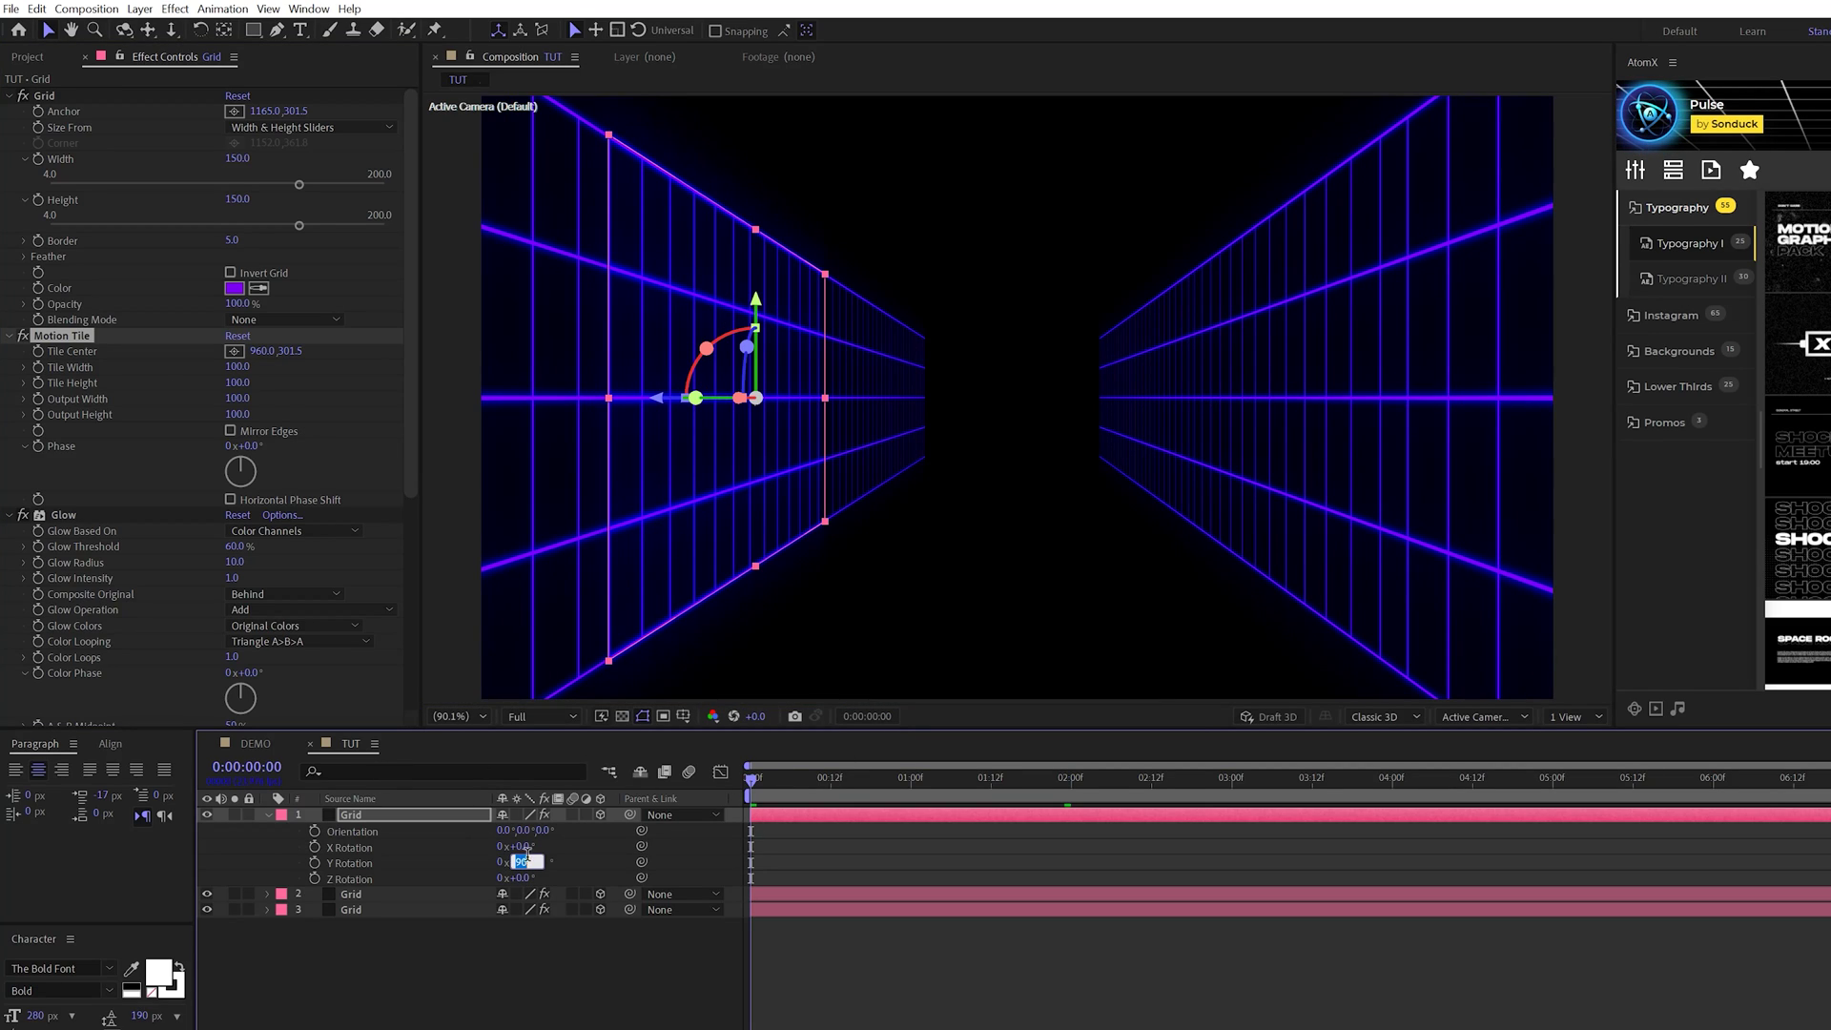
type("0")
key("Return")
left_click(518, 847)
type("90")
key("Return")
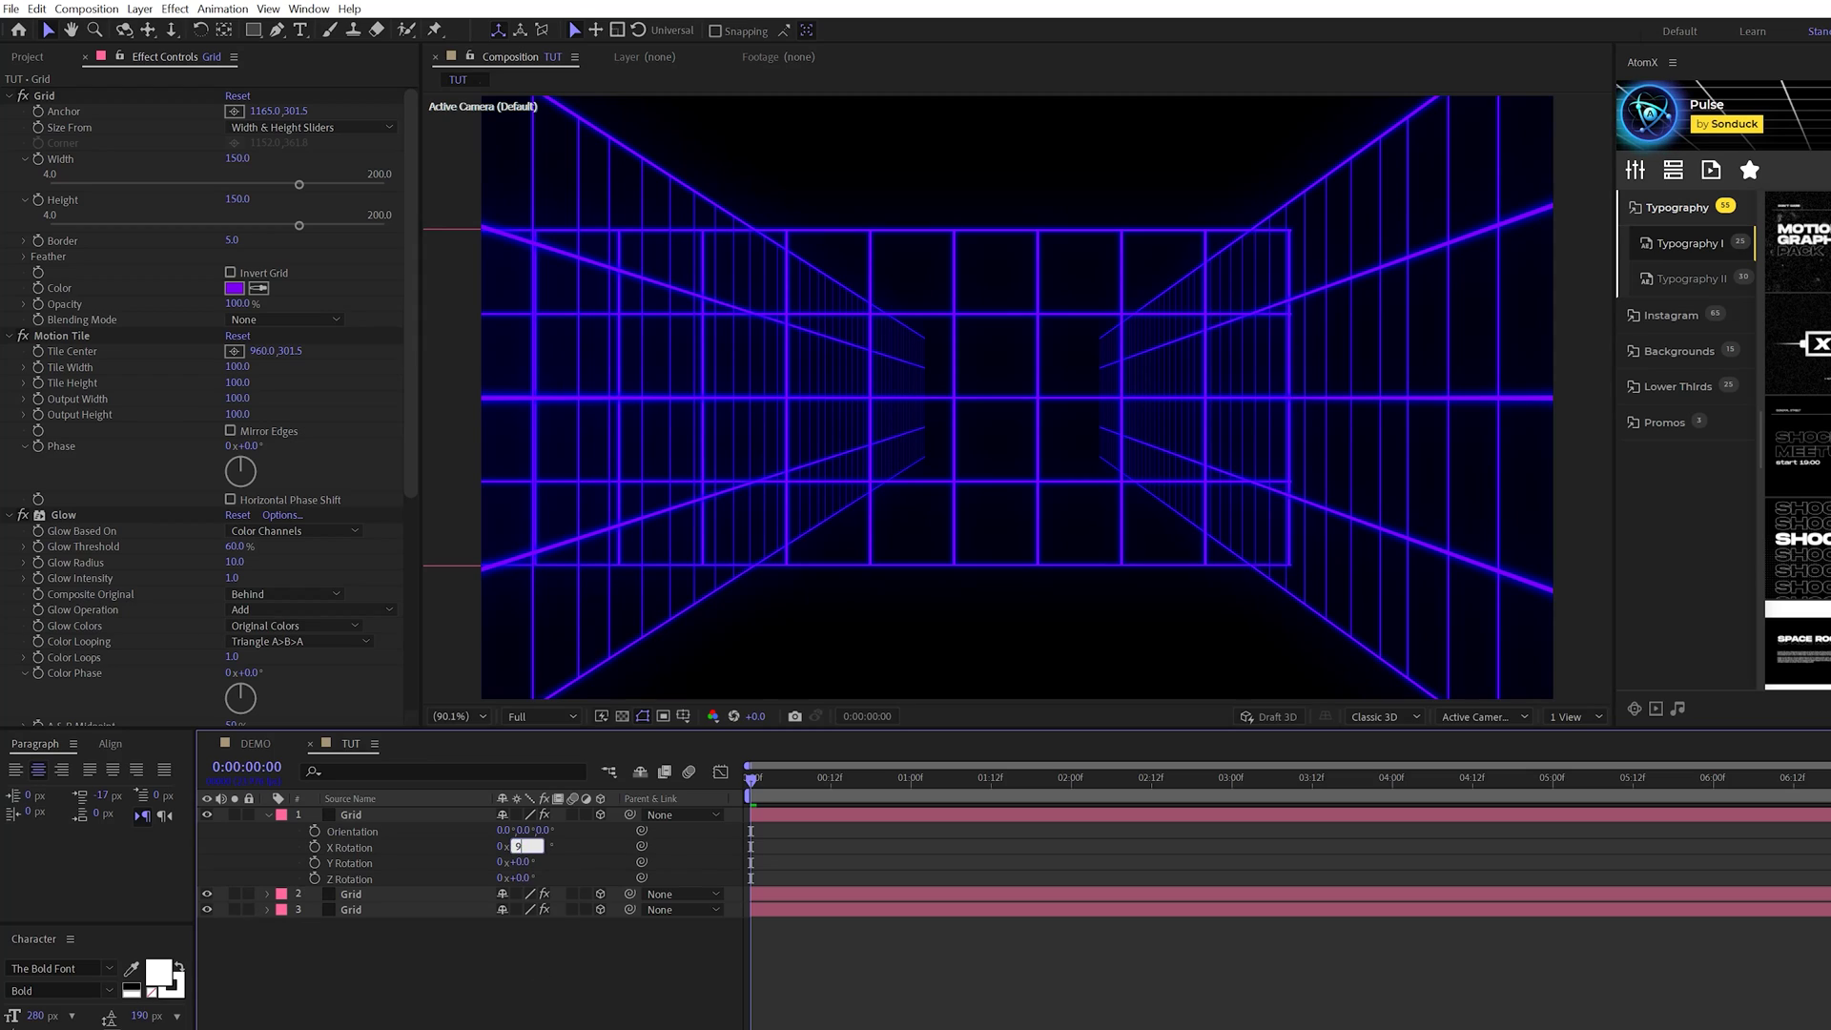
Step: Turn the flat grid into a ceiling at position 937, 148, 1666 and raise its Motion Tile Output Height to 970
left_click(349, 817)
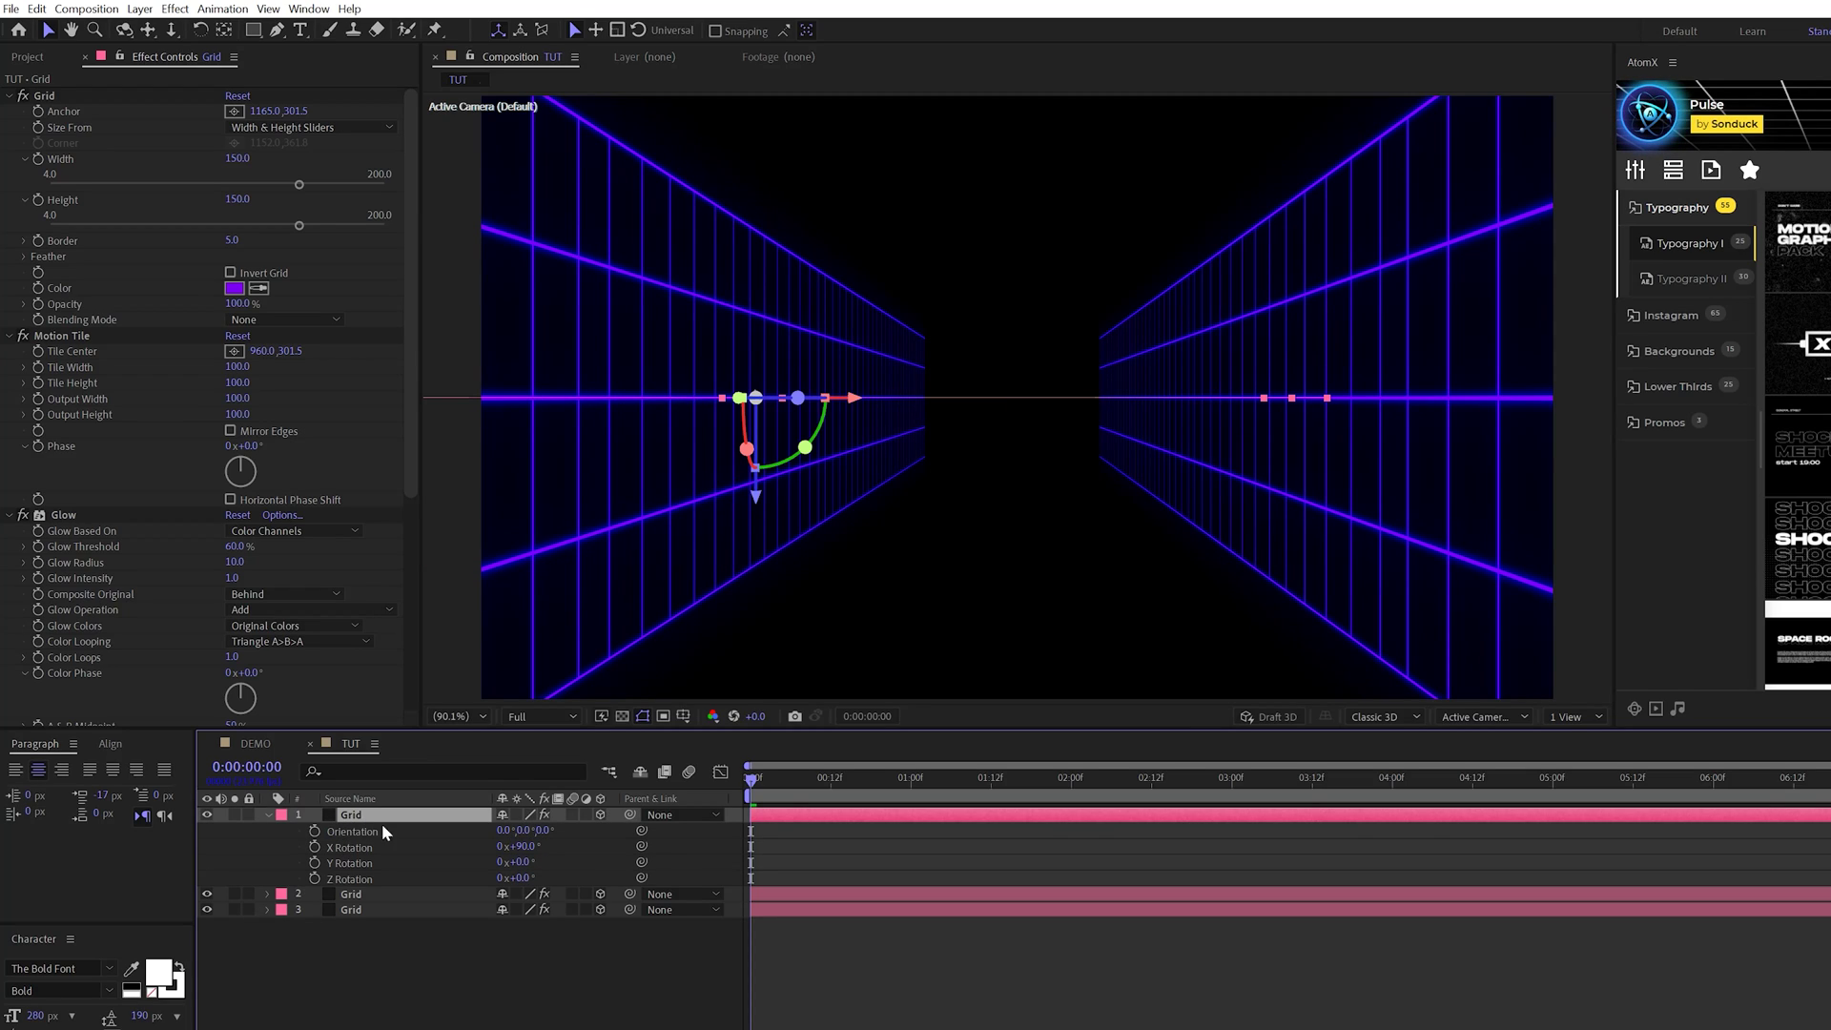
key("p")
left_click(345, 831)
left_click_drag(551, 830, 305, 667)
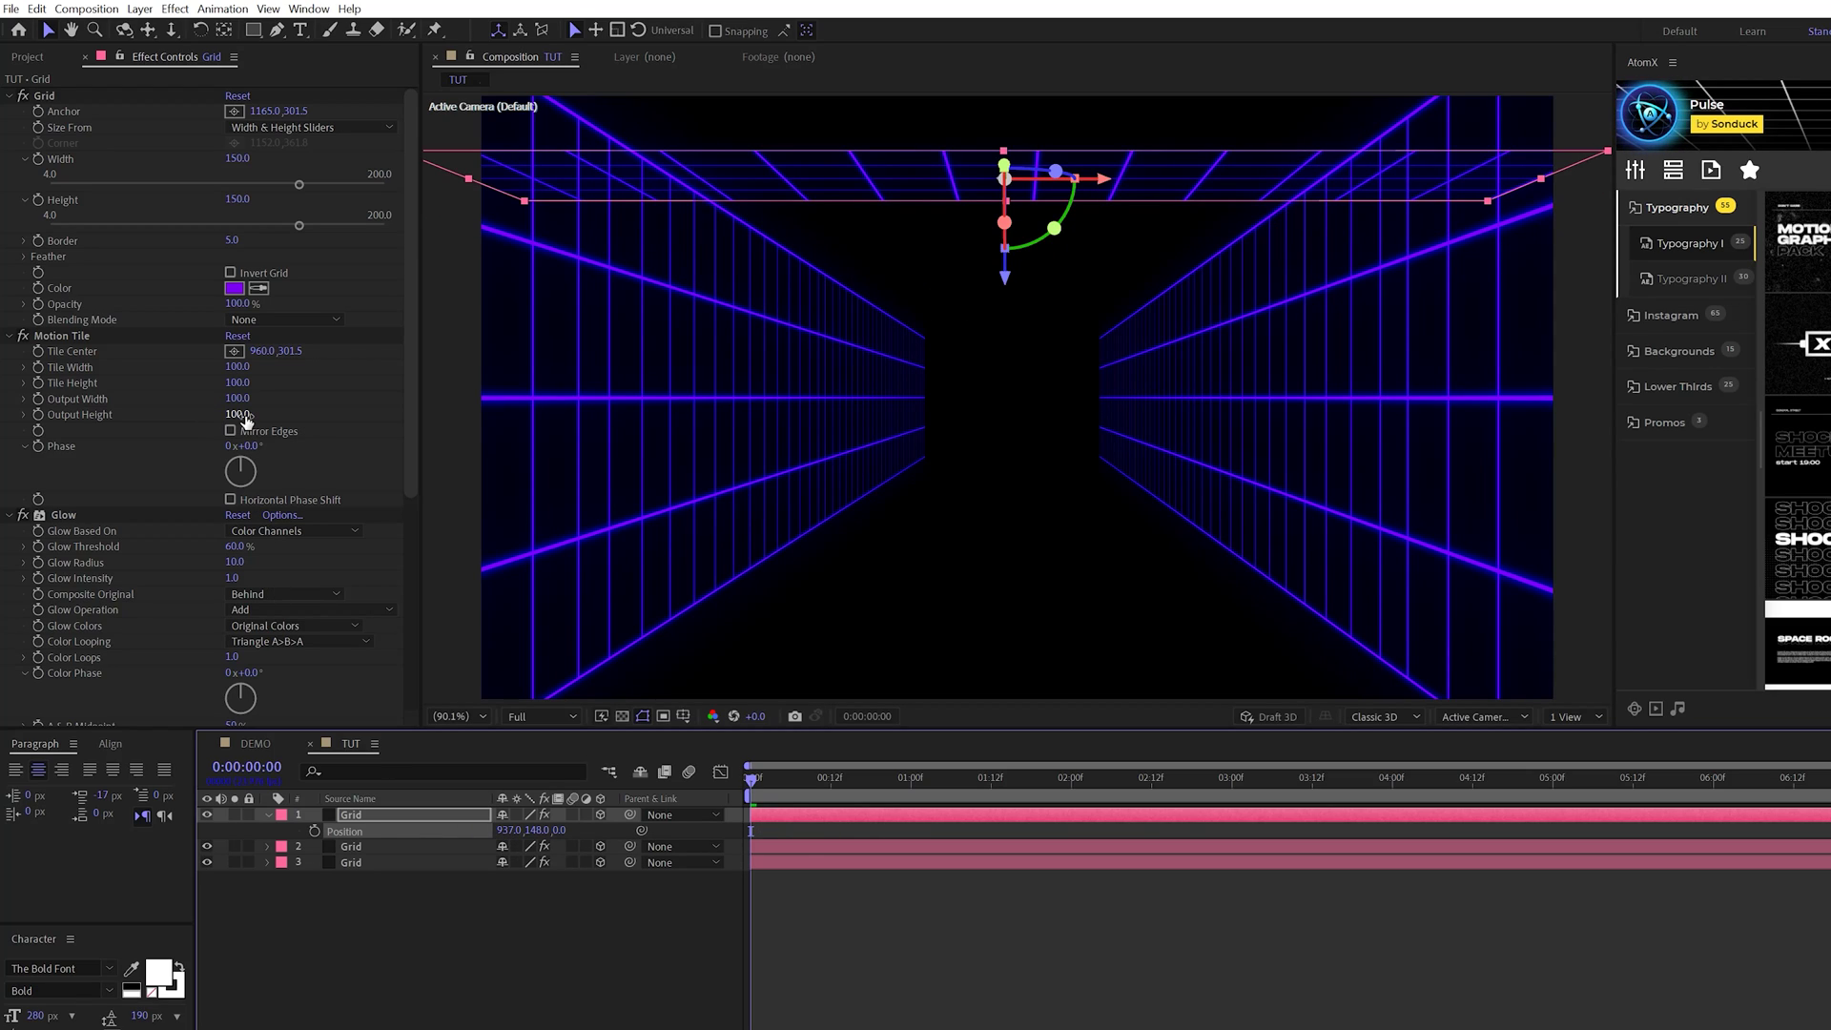
mouse_move(245, 418)
left_mouse_down()
mouse_move(321, 414)
mouse_move(267, 418)
left_mouse_up()
left_click_drag(557, 830, 1830, 852)
Step: Resize the ceiling grid's solid to 1148 px wide and 907 px high as a new solid
left_click(139, 8)
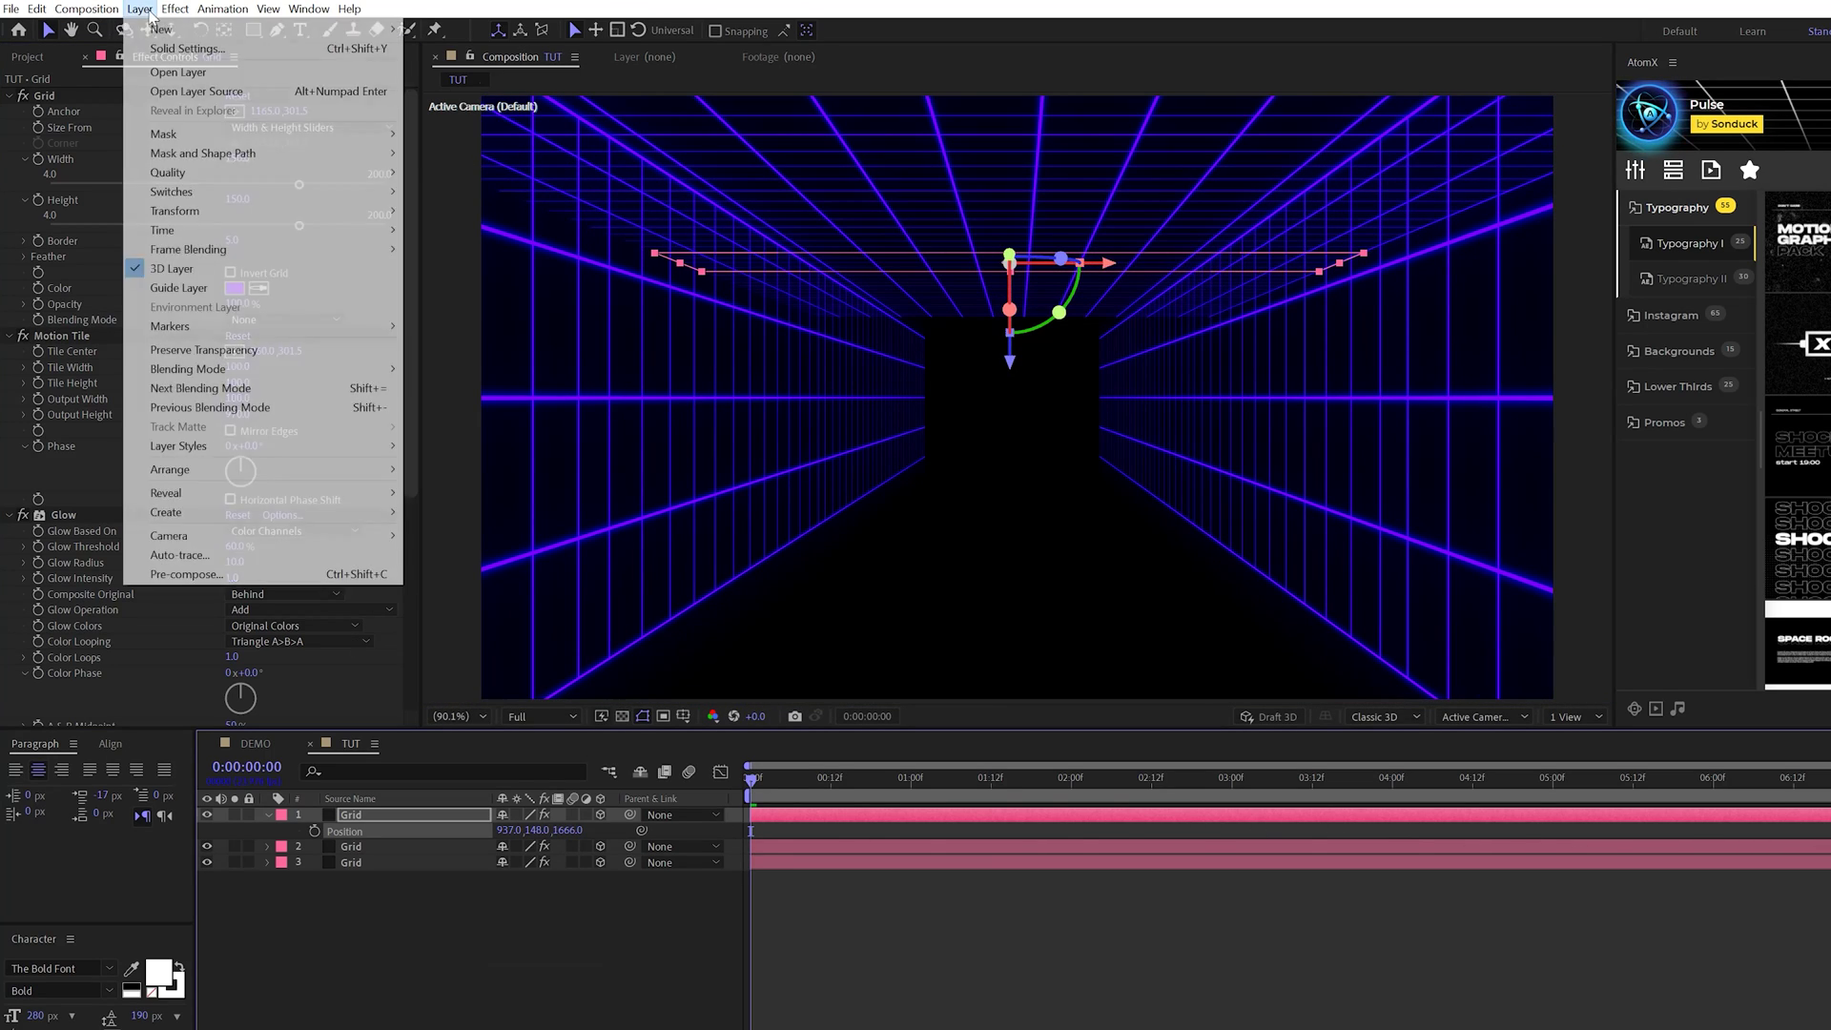
left_click(175, 48)
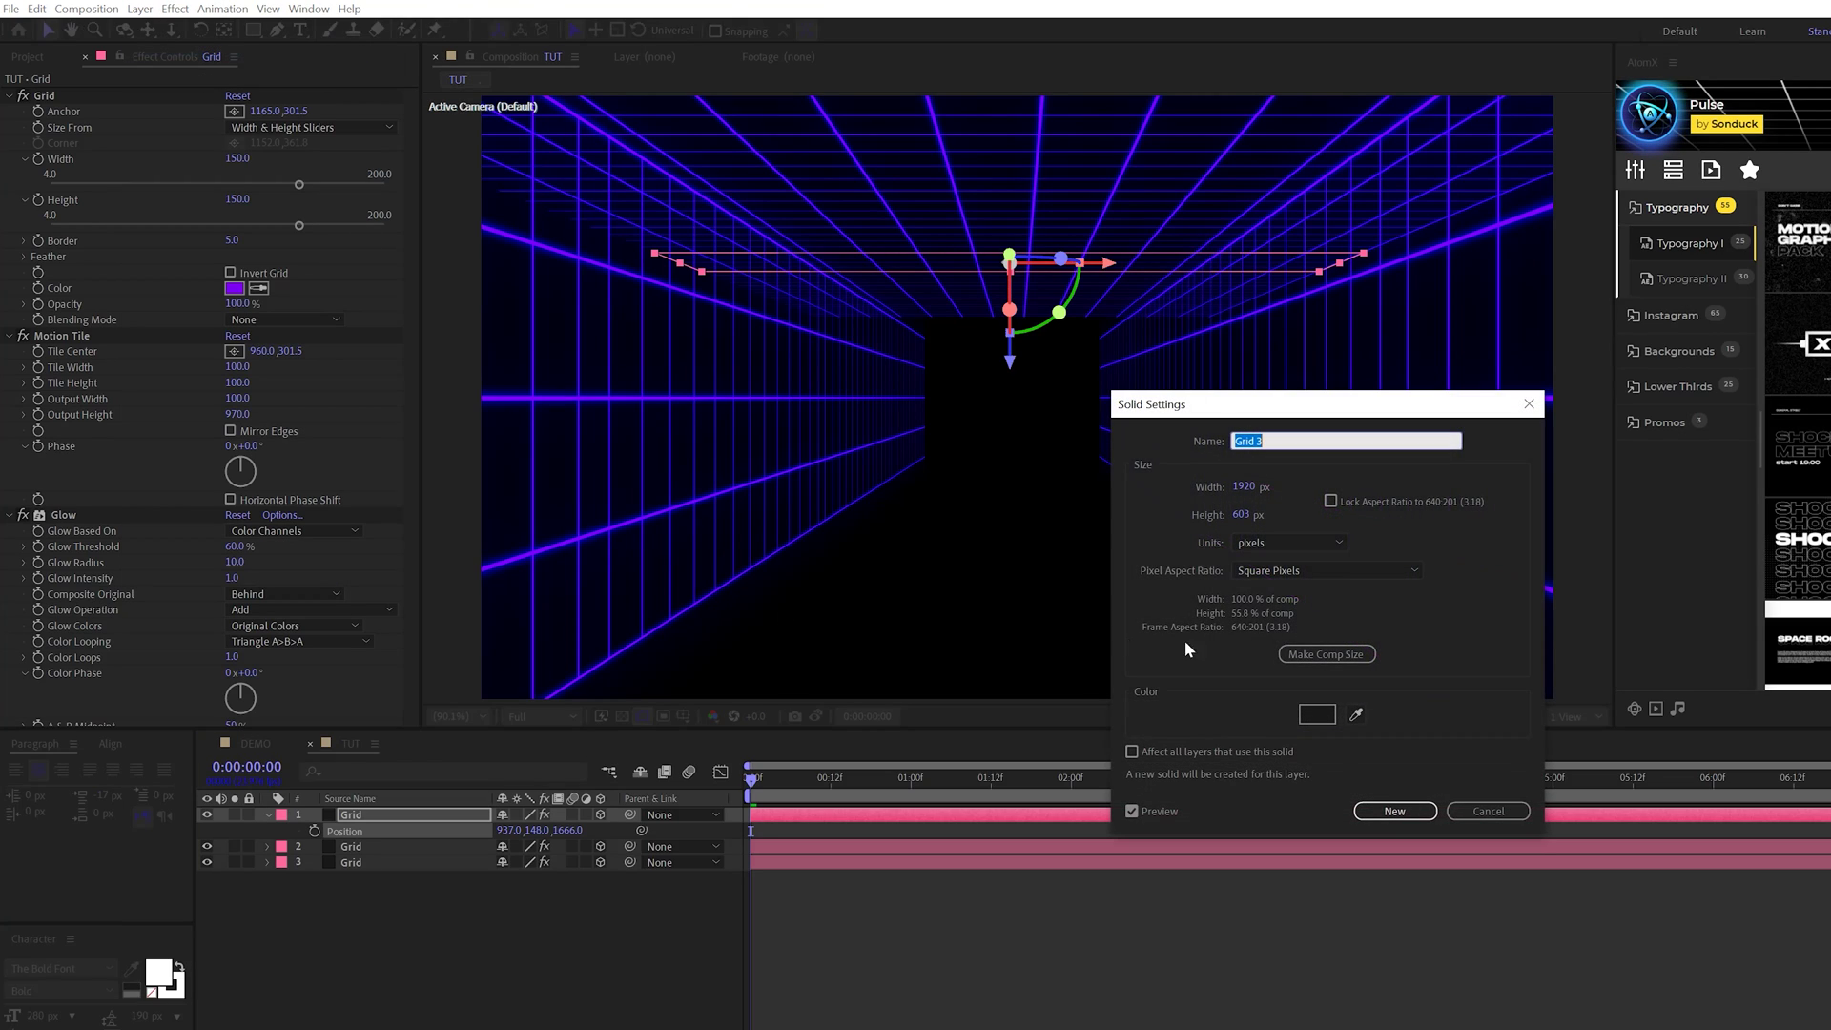
left_click_drag(1229, 483, 1091, 483)
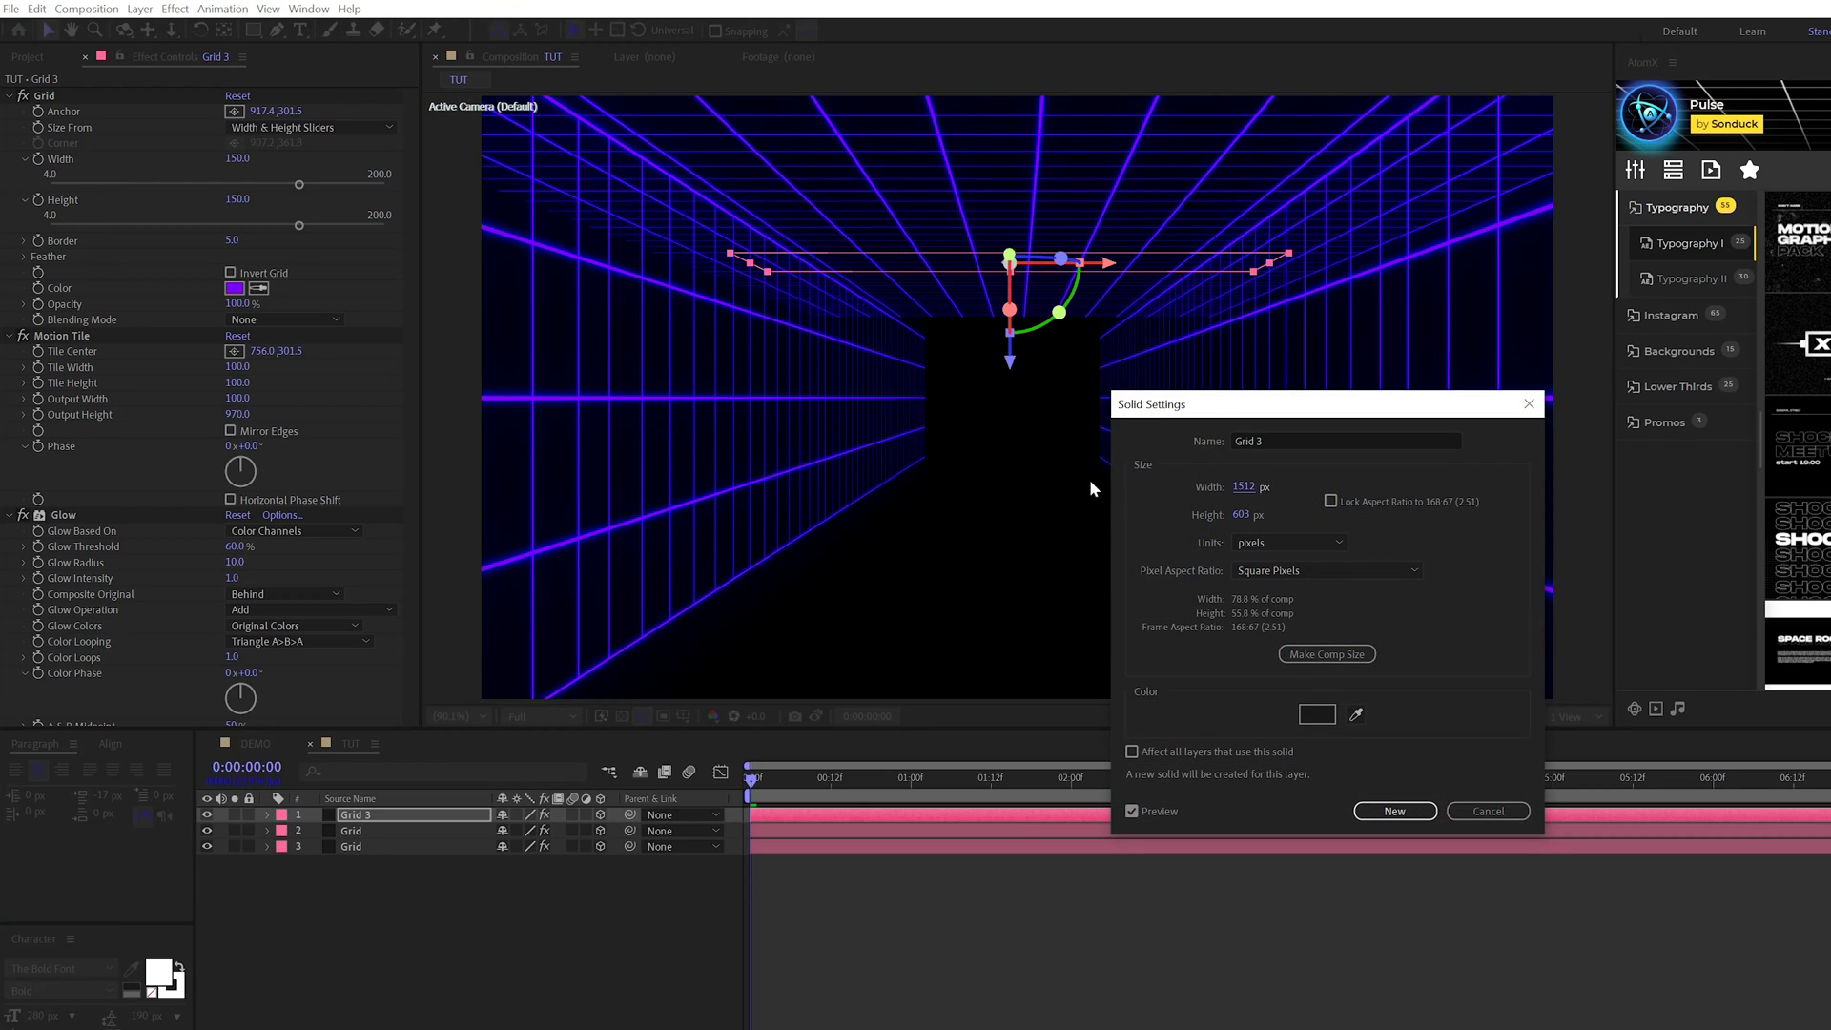
left_click_drag(1251, 488, 1381, 525)
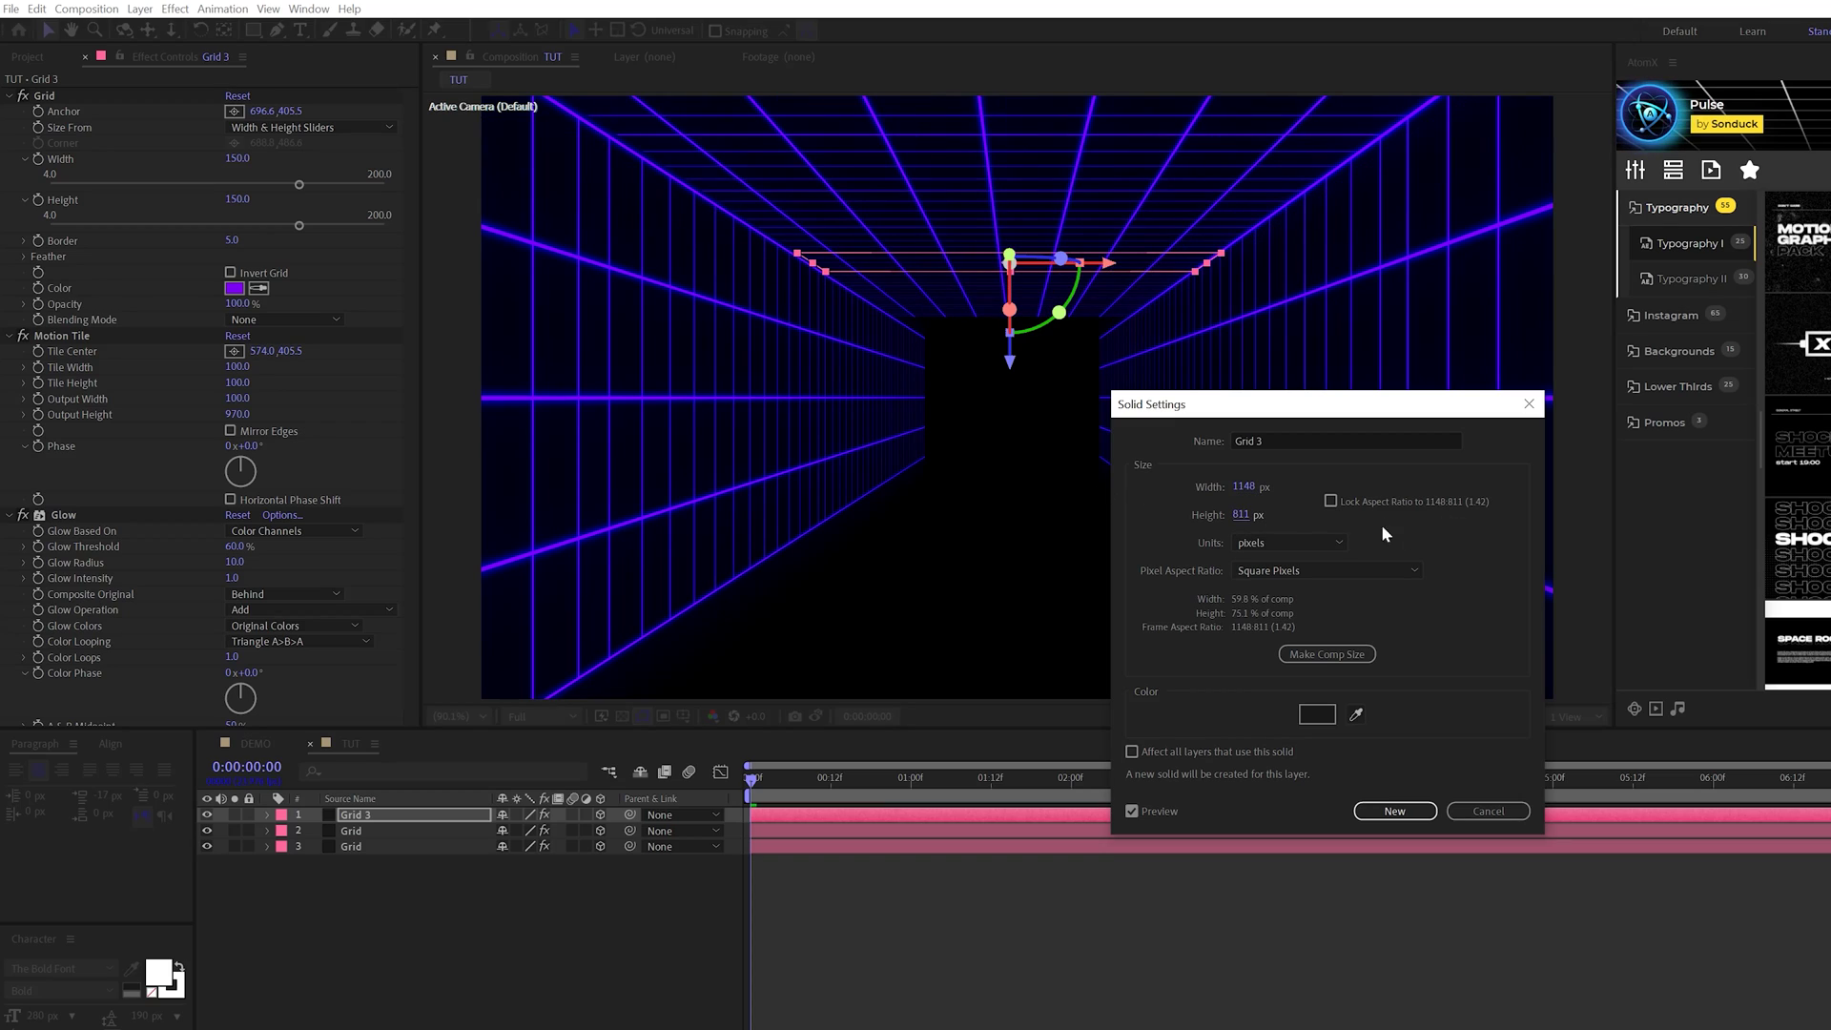
key("Return")
Step: Keyframe the ceiling's Motion Tile Tile Center at the first frame and at 0:00:09:23 with Y 2014.5
left_click(9, 95)
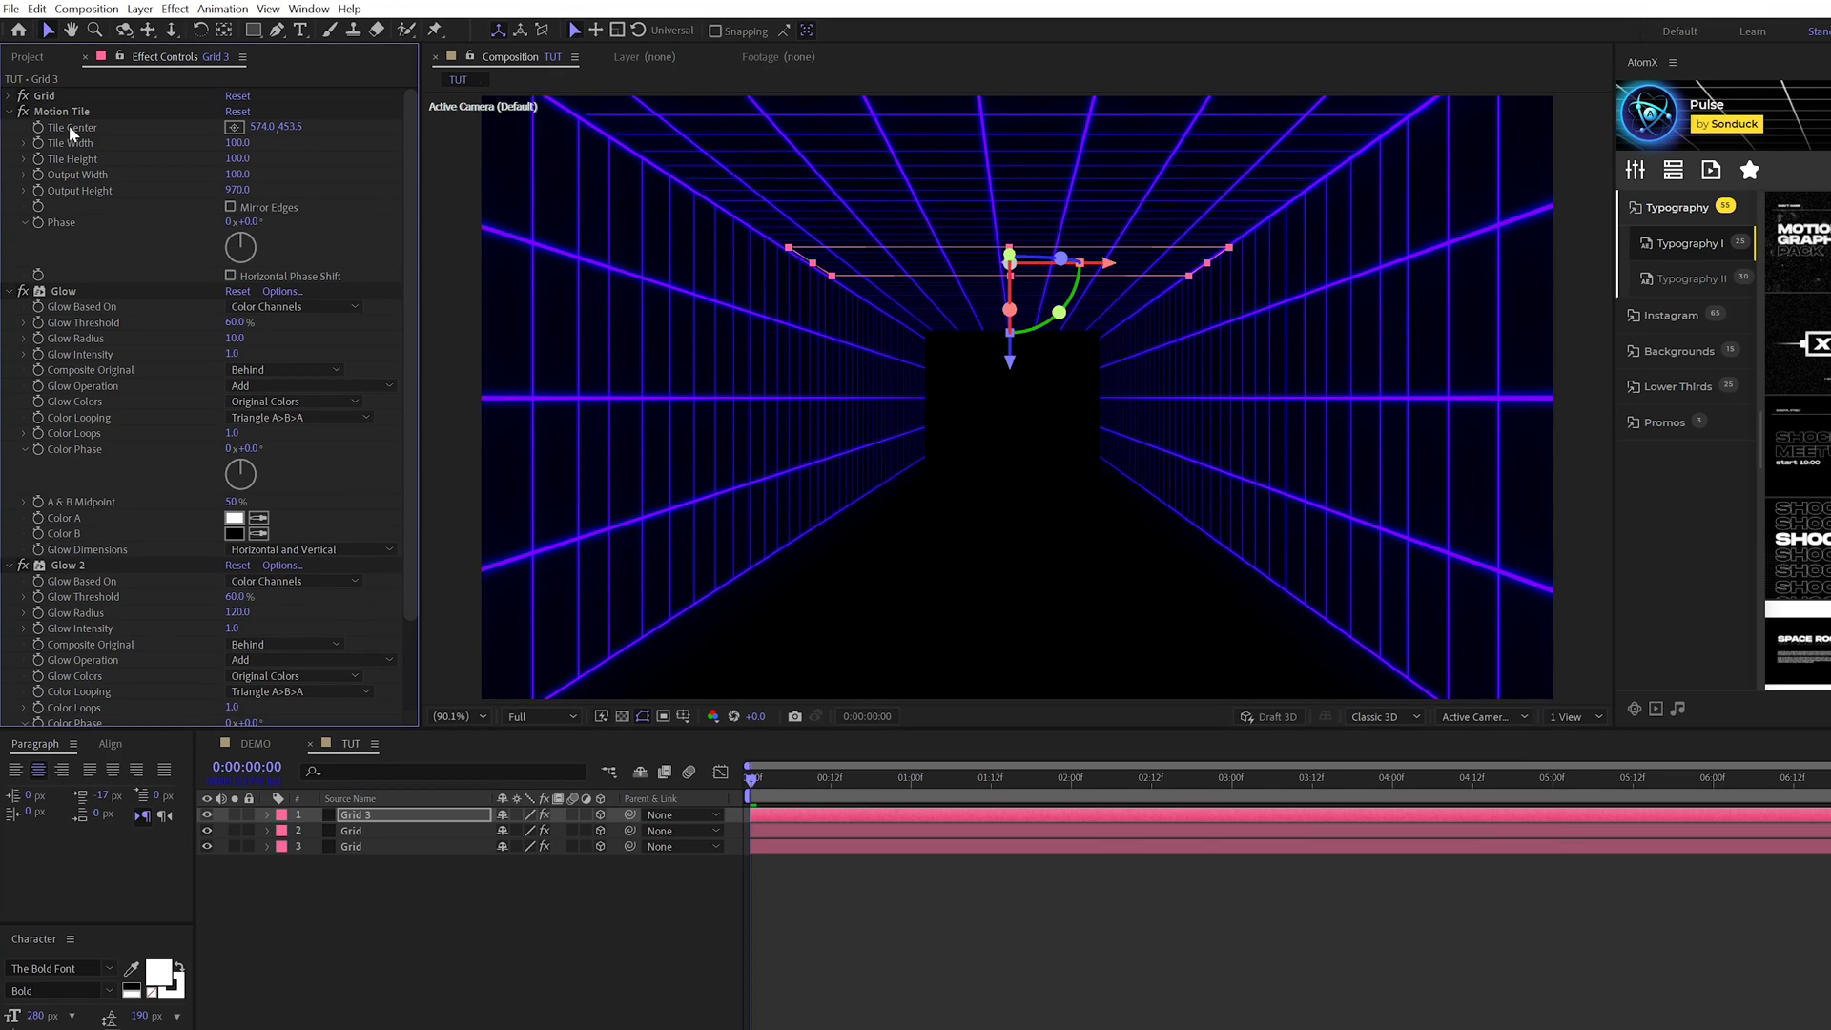
left_click(40, 131)
left_click(1811, 818)
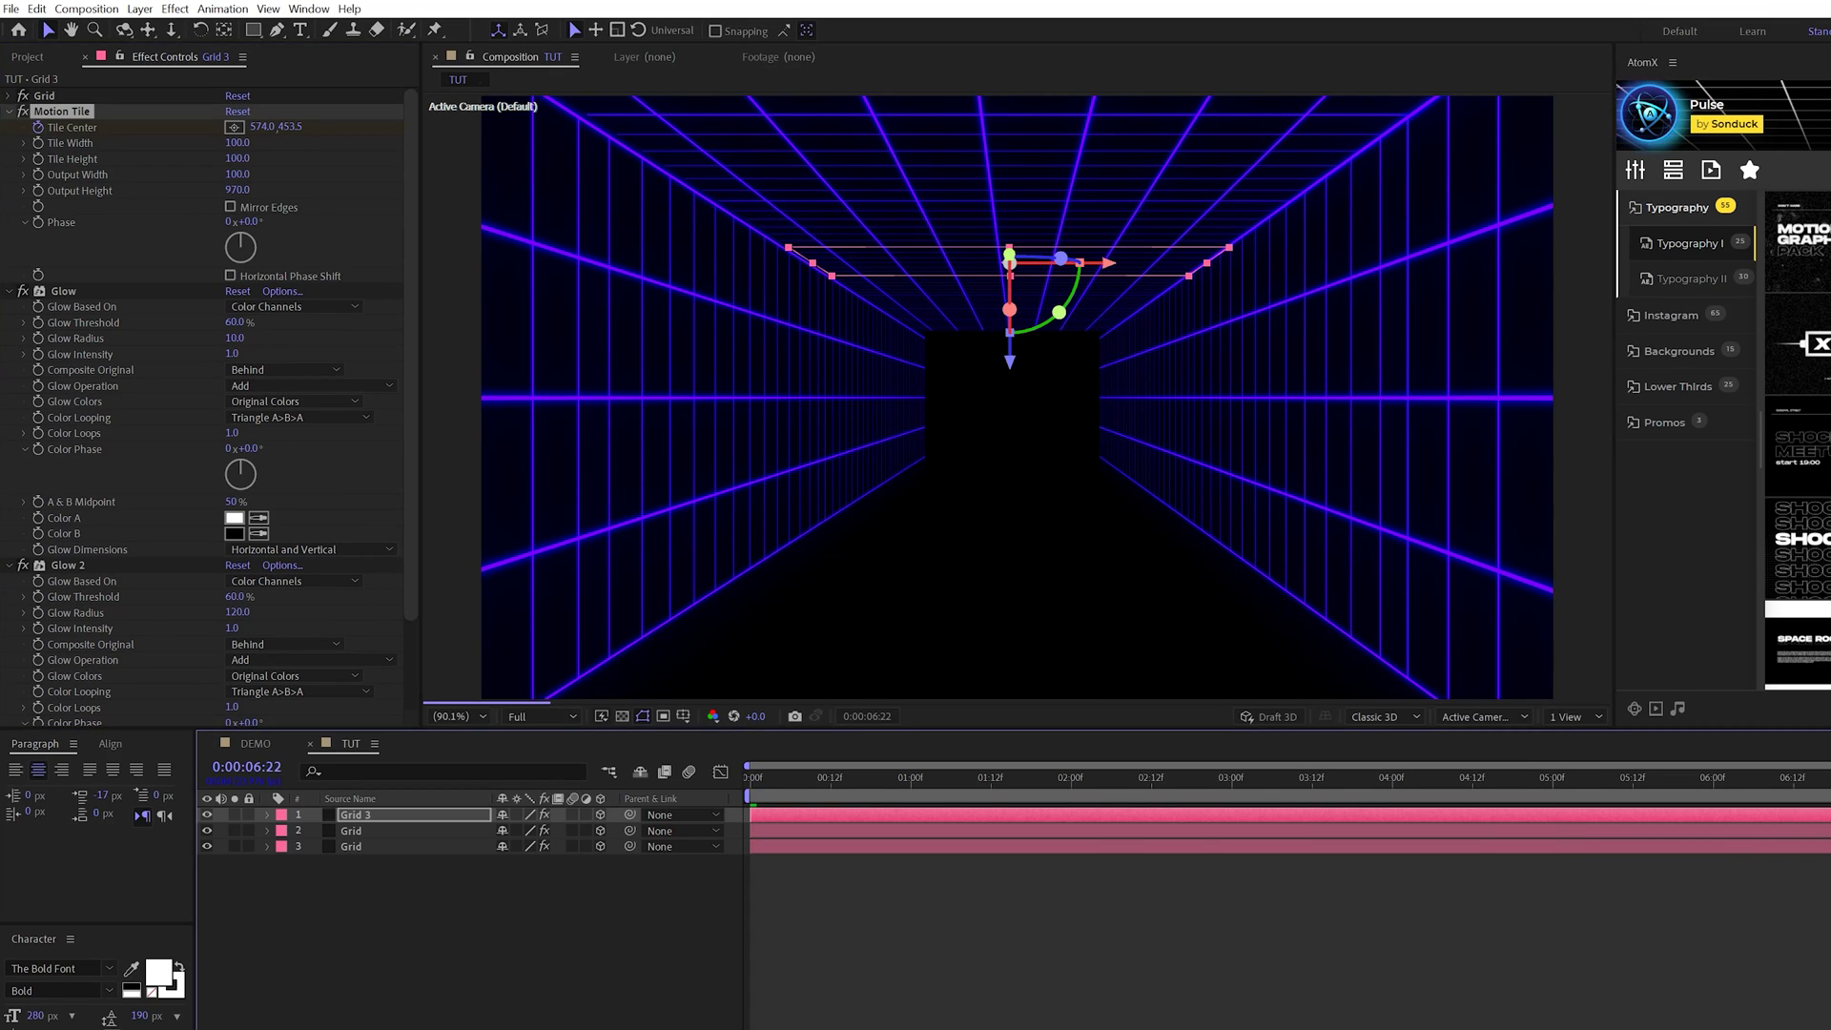
key("space")
left_click_drag(286, 131, 1604, 312)
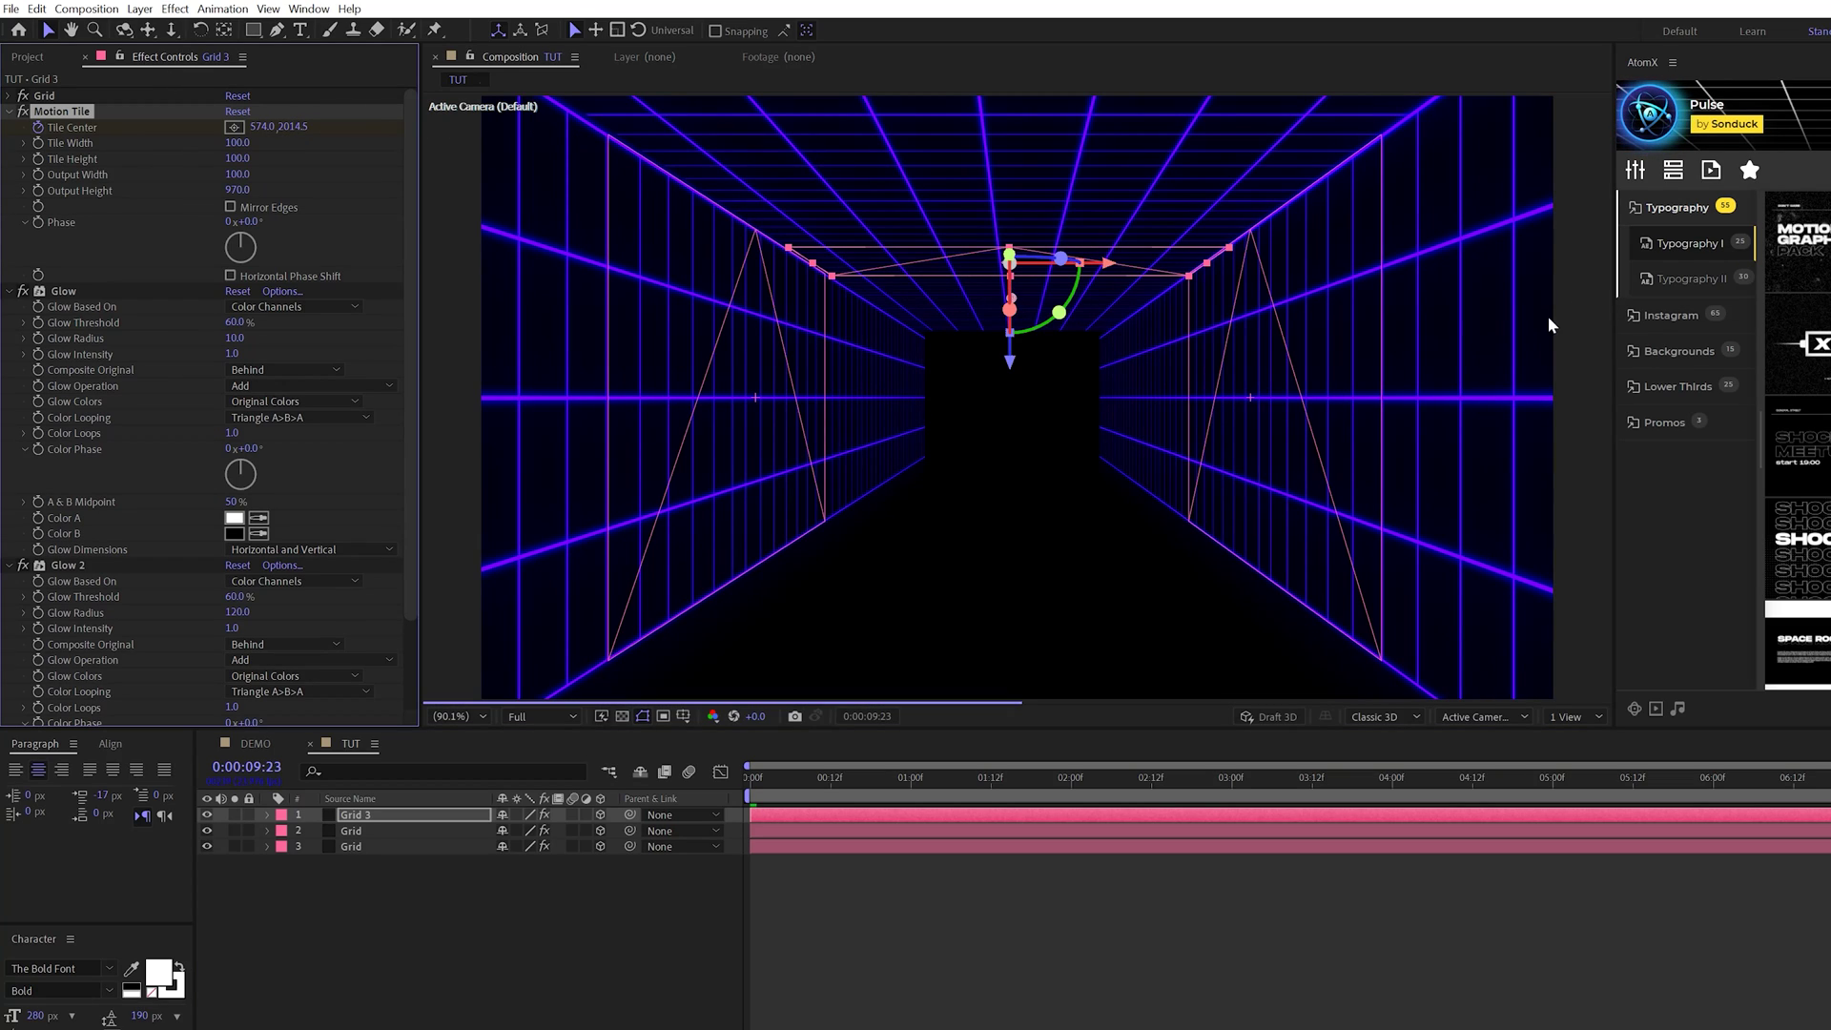
key("space")
Step: Duplicate the ceiling grid and move the copy down in Y to form the floor
key("ctrl+d")
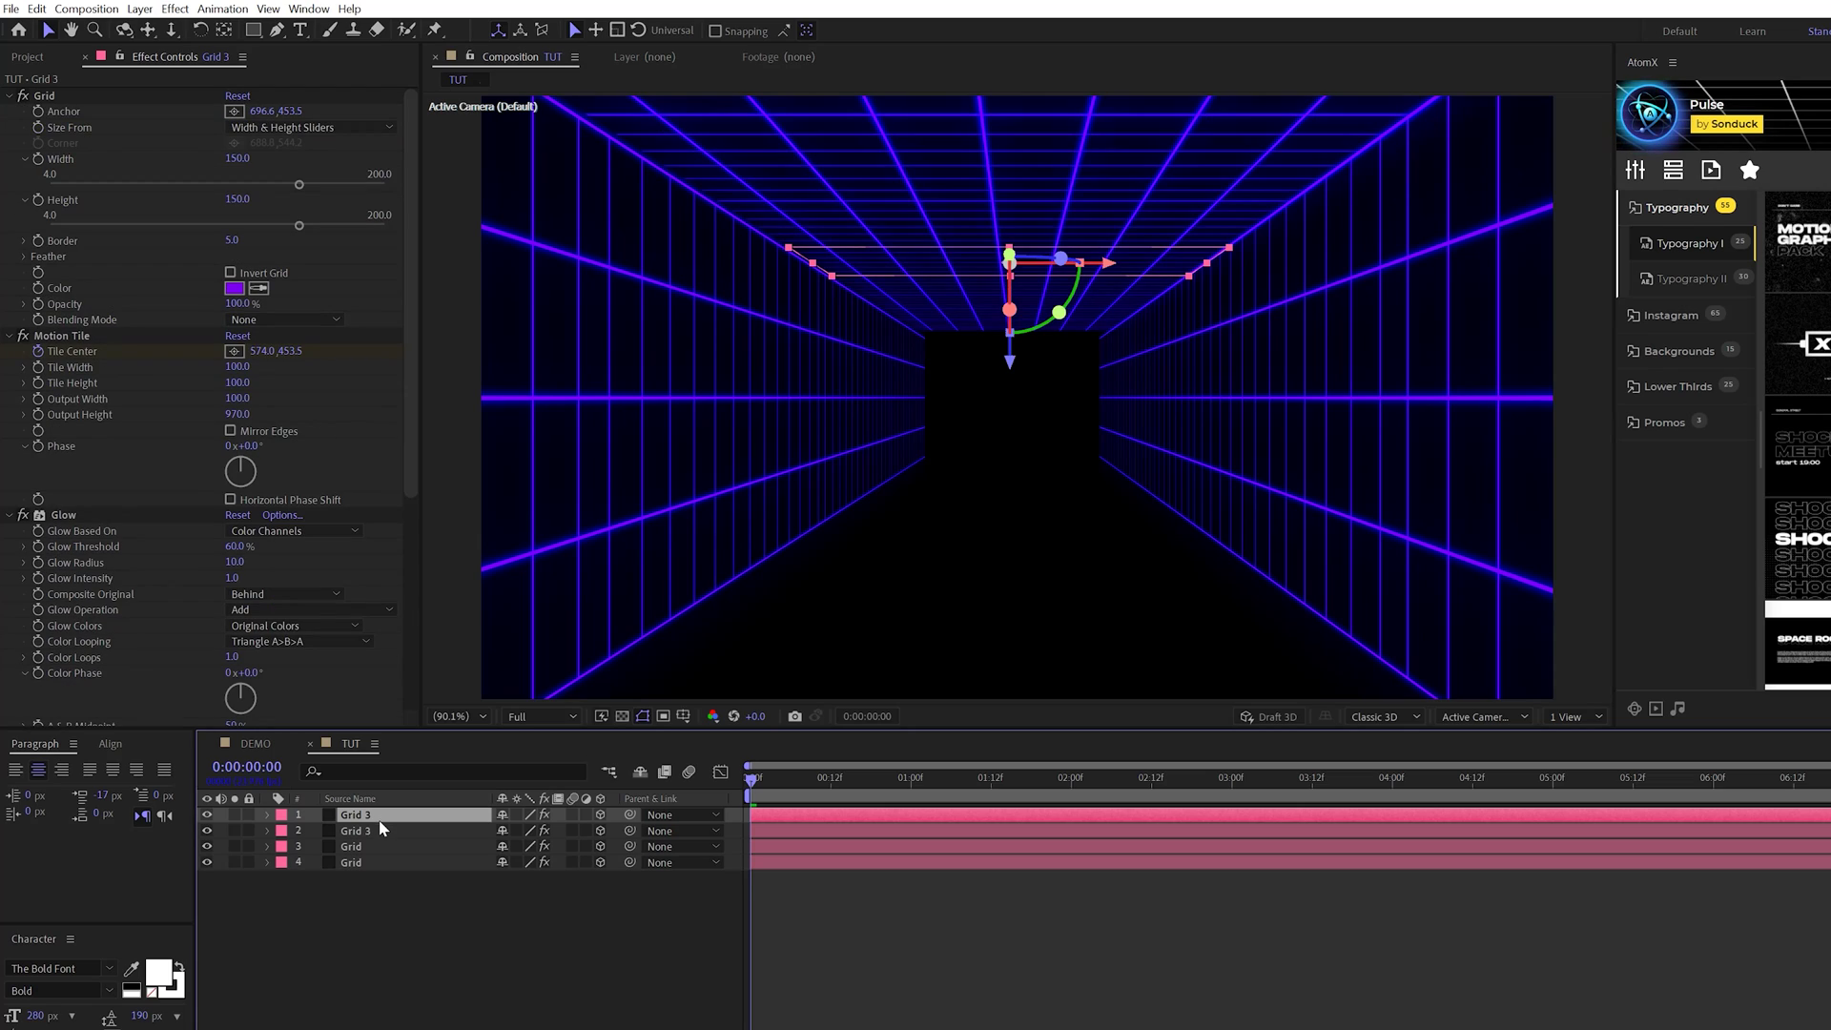
key("p")
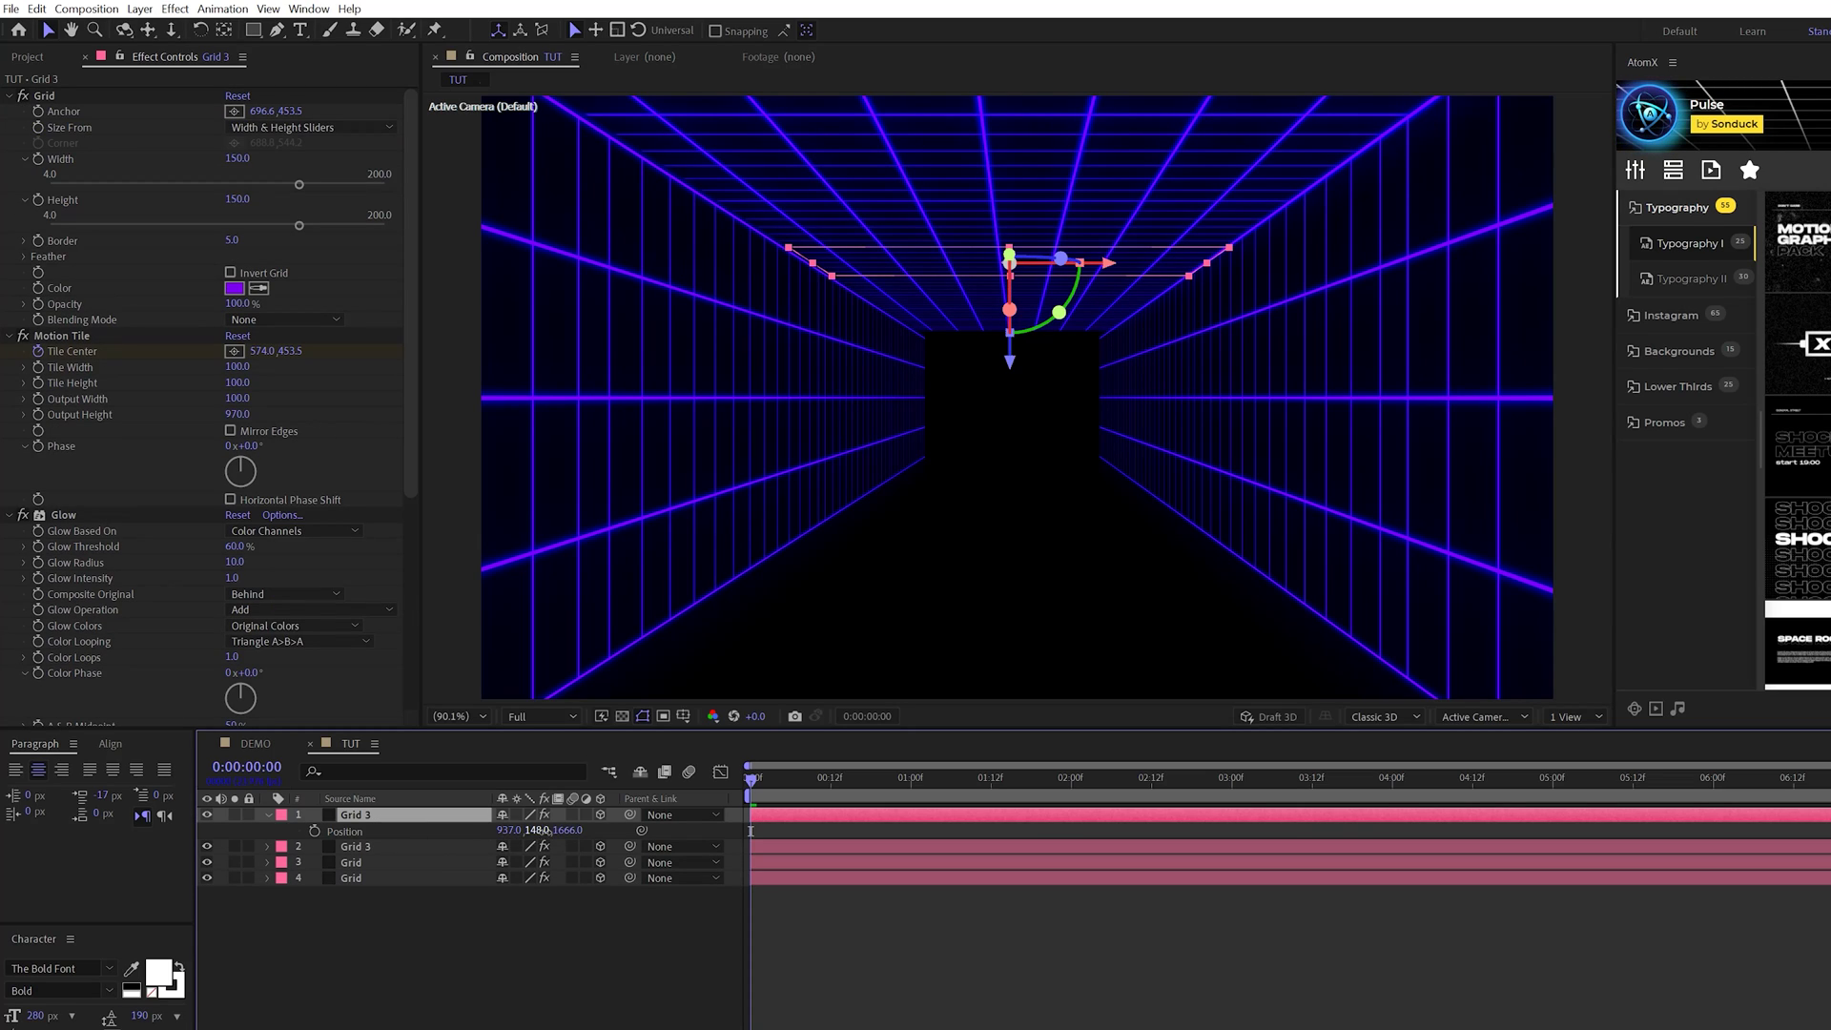
left_click_drag(537, 830, 1343, 809)
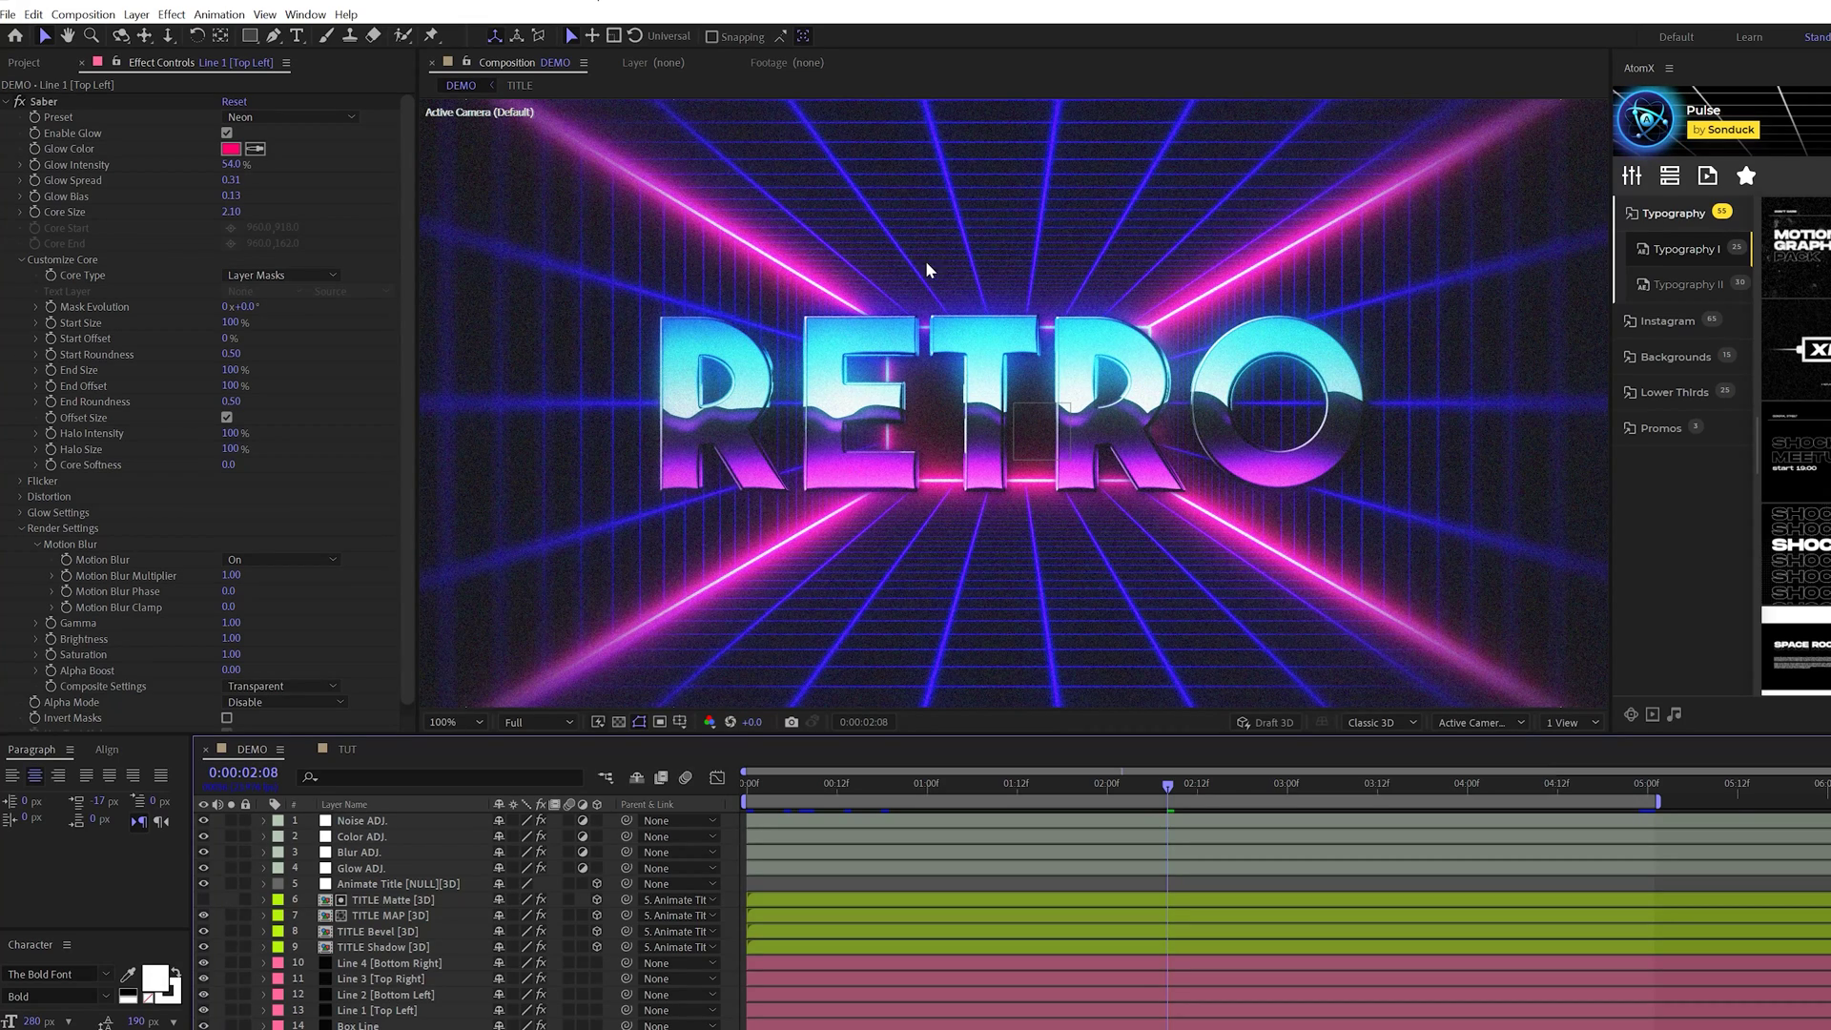
Step: Create a composition-sized solid named Light 1 in the TUT composition
left_click(349, 750)
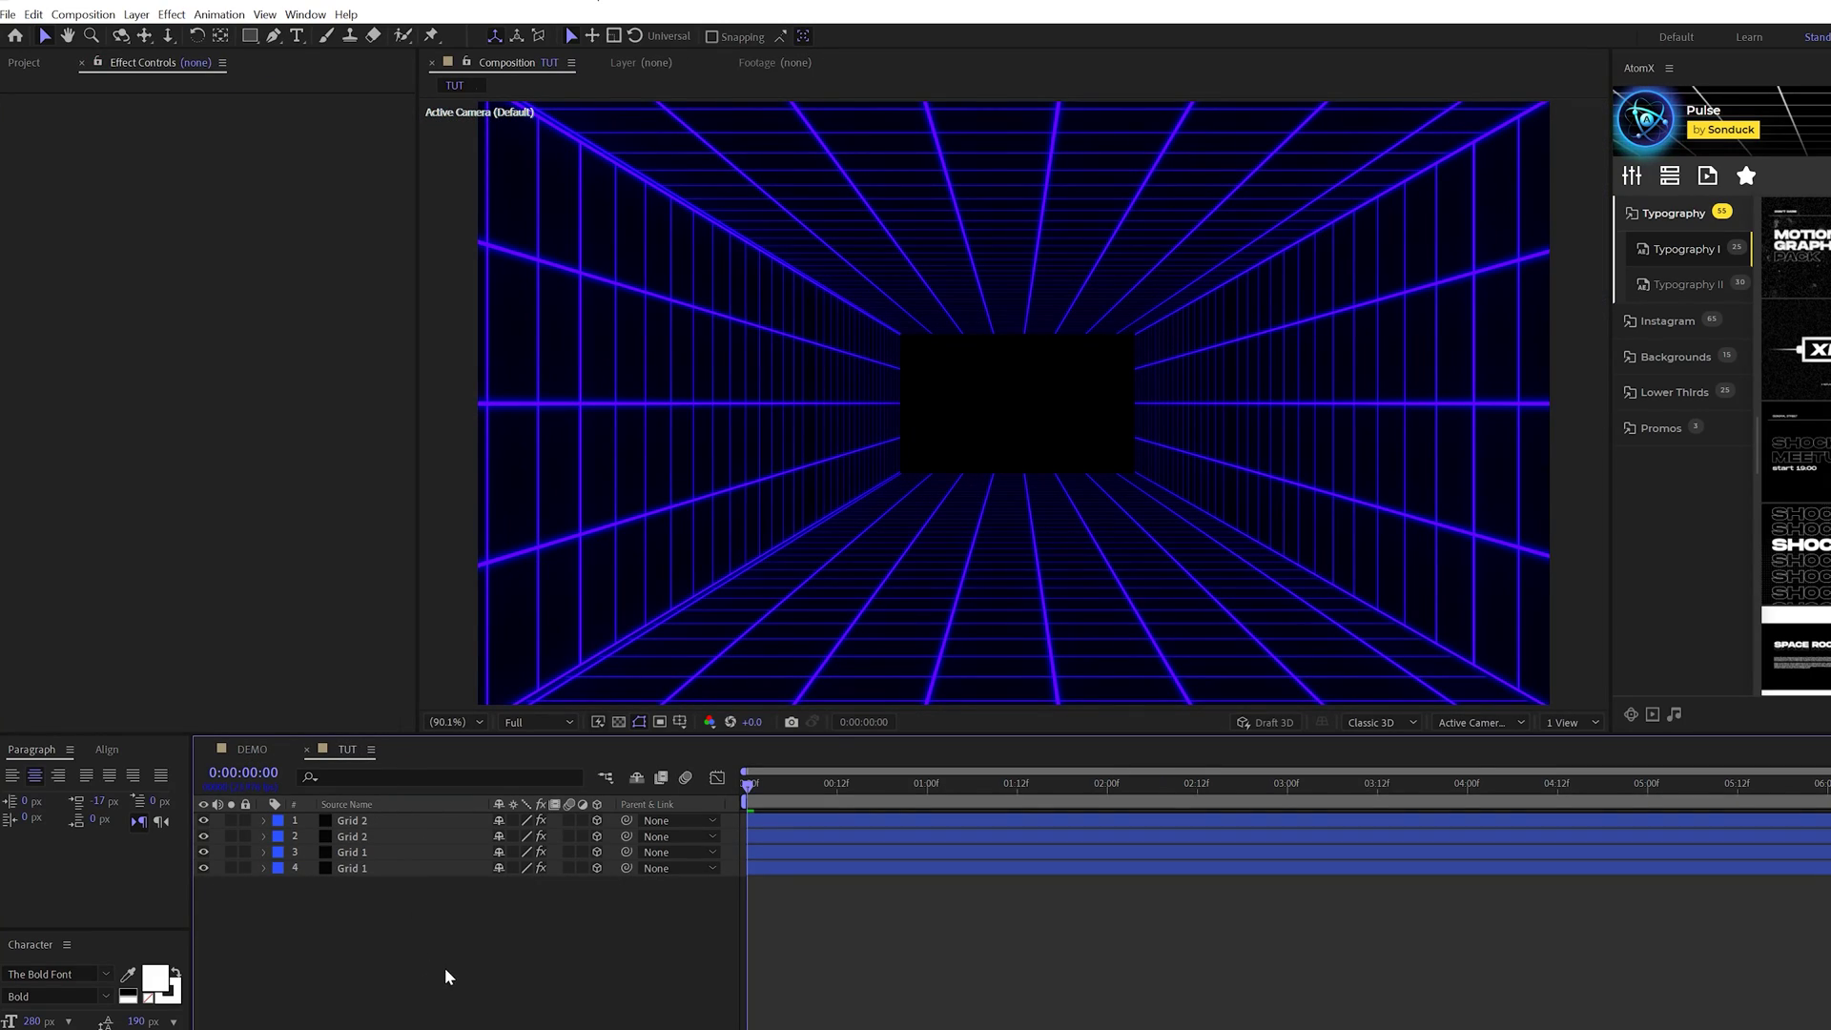
left_click(136, 14)
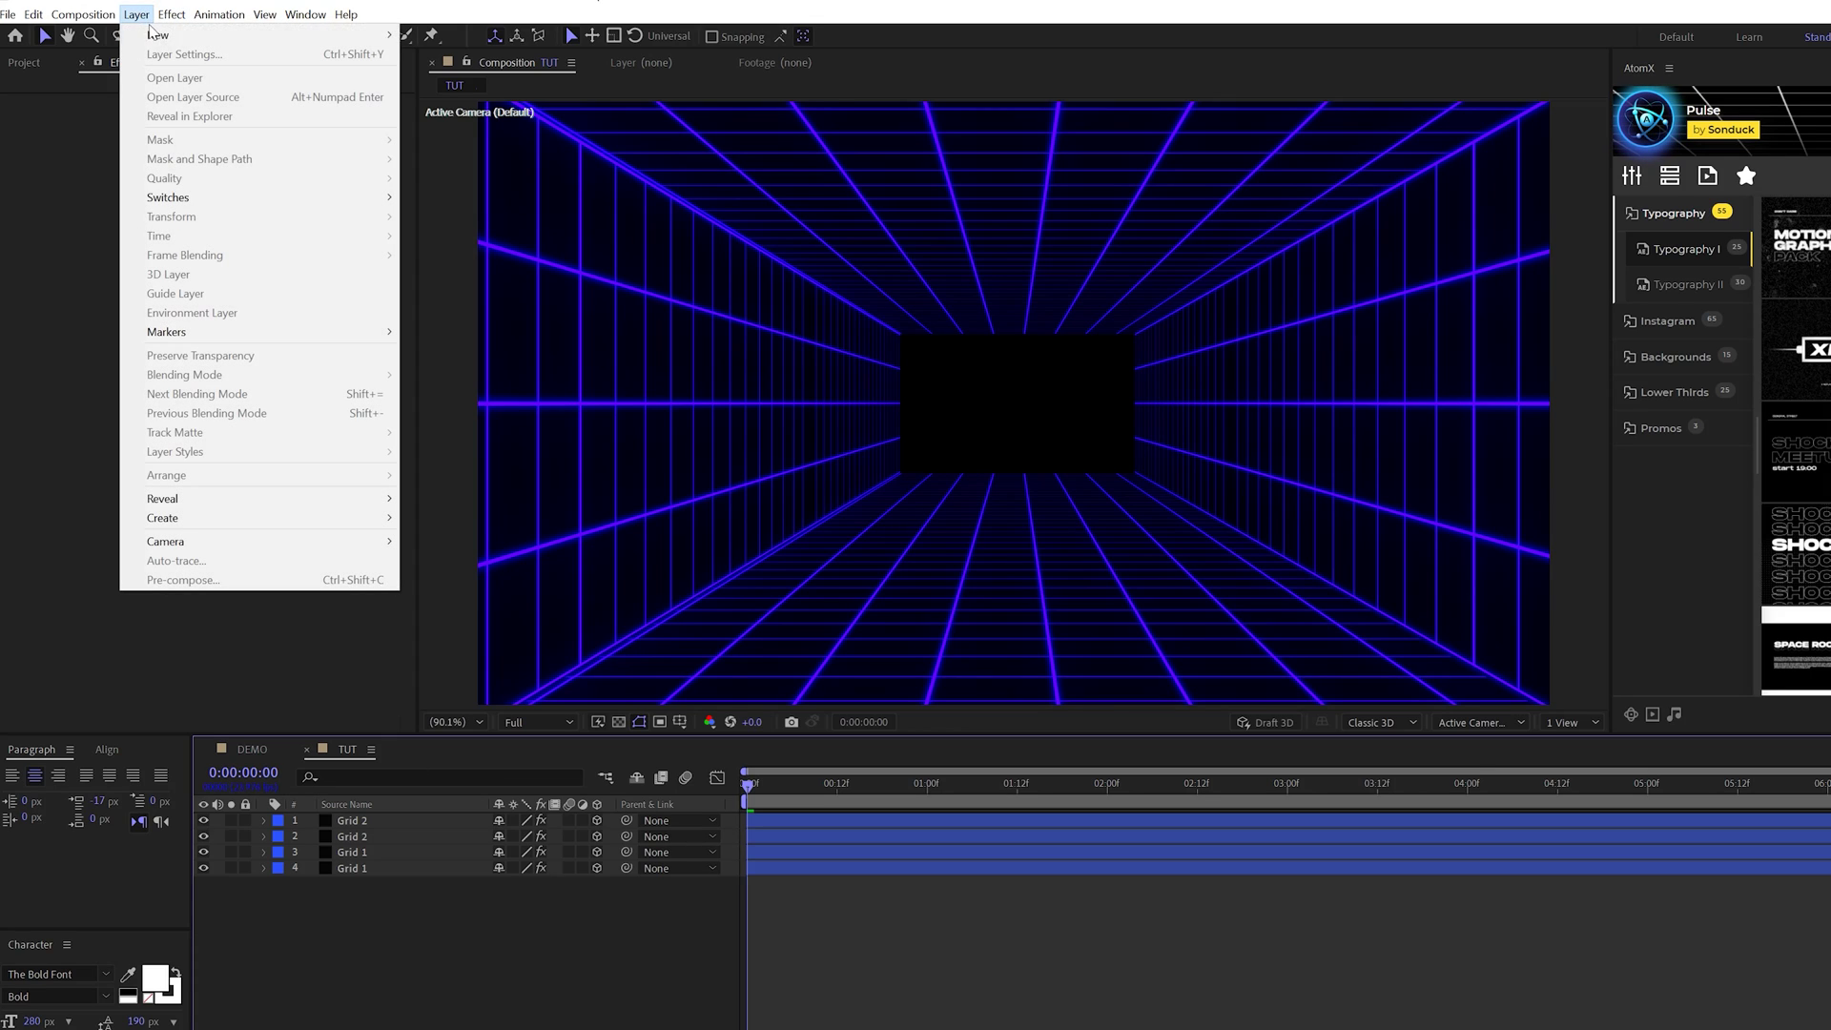
mouse_move(278, 35)
left_click(454, 55)
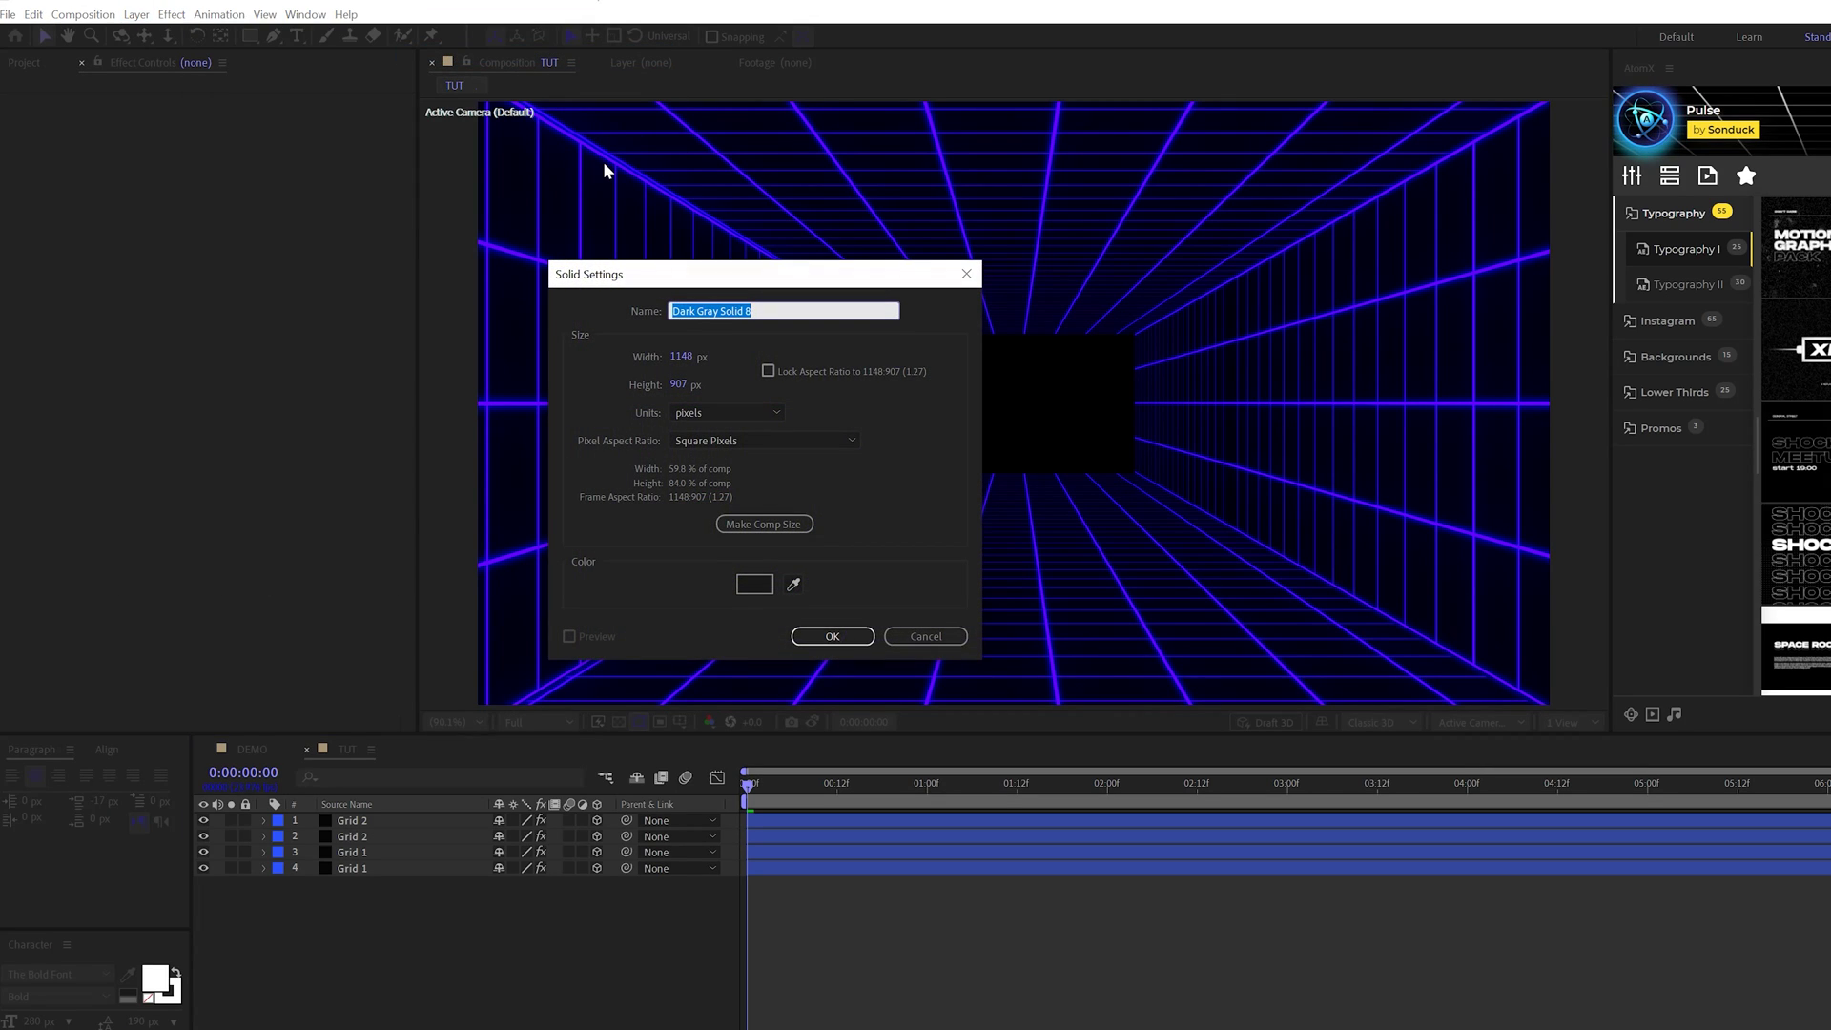
type("Light")
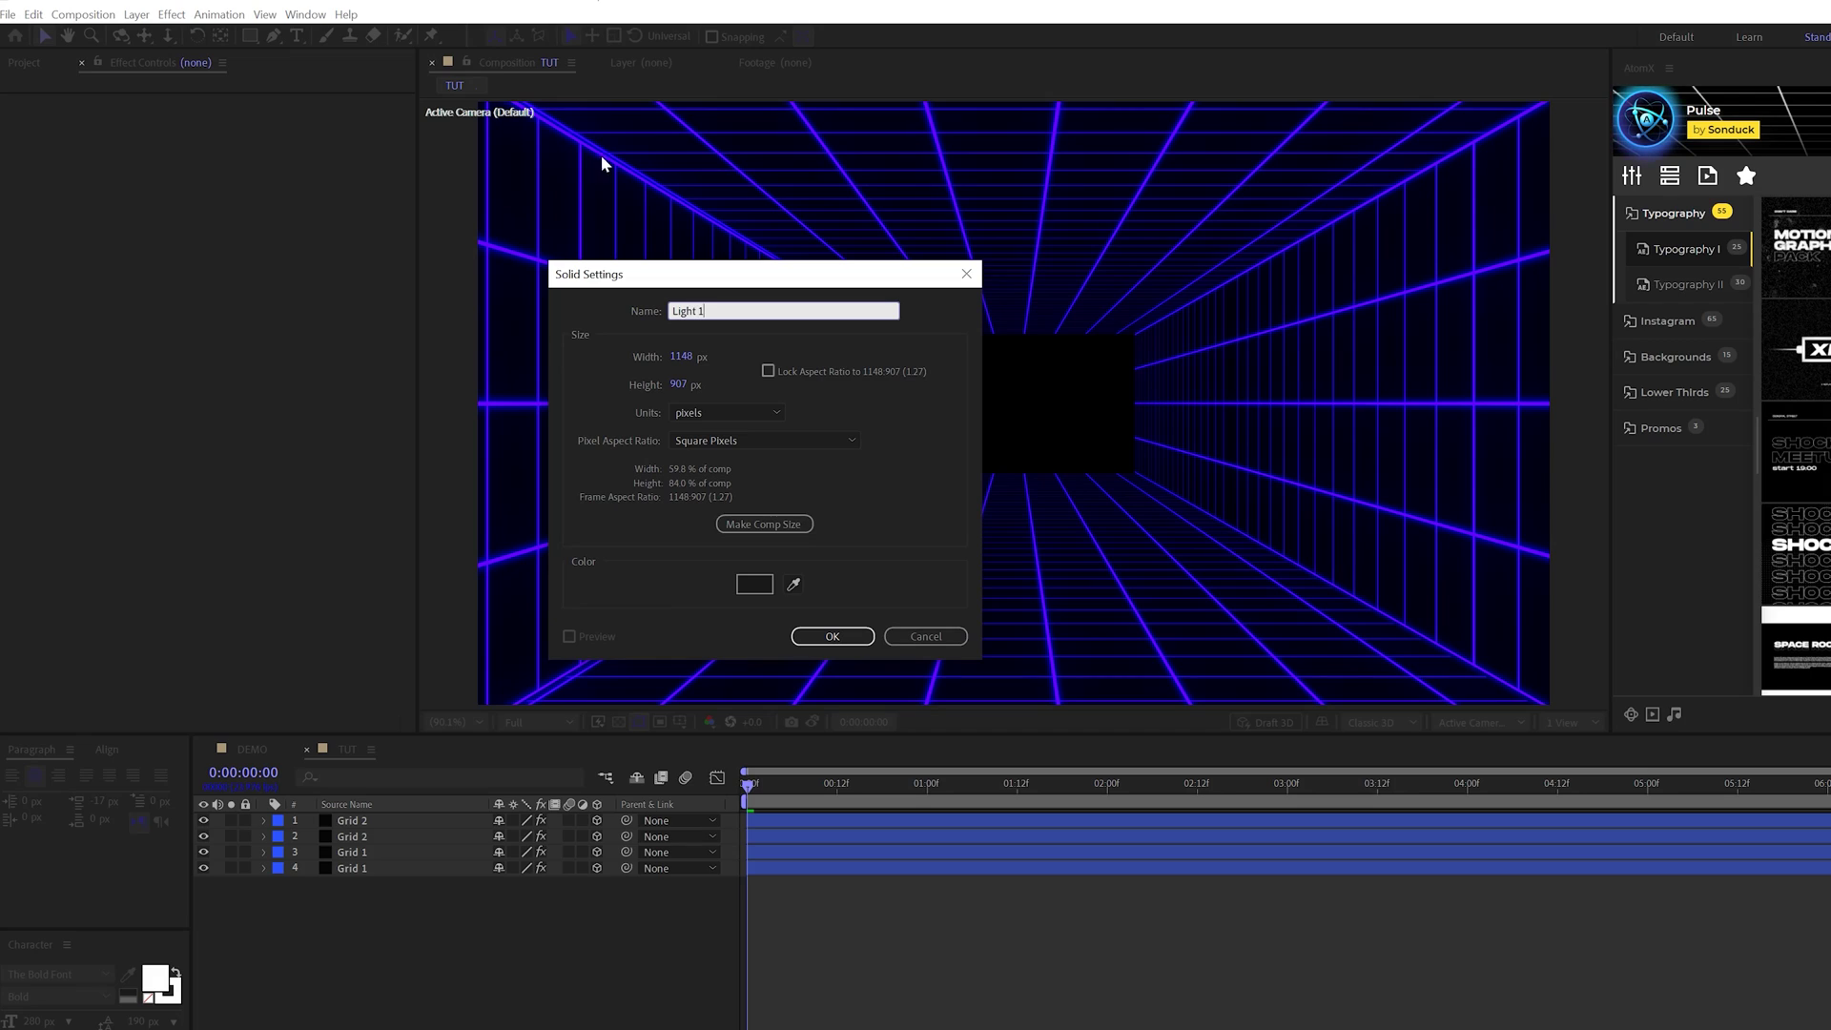
type(" 1")
left_click(741, 525)
left_click(833, 636)
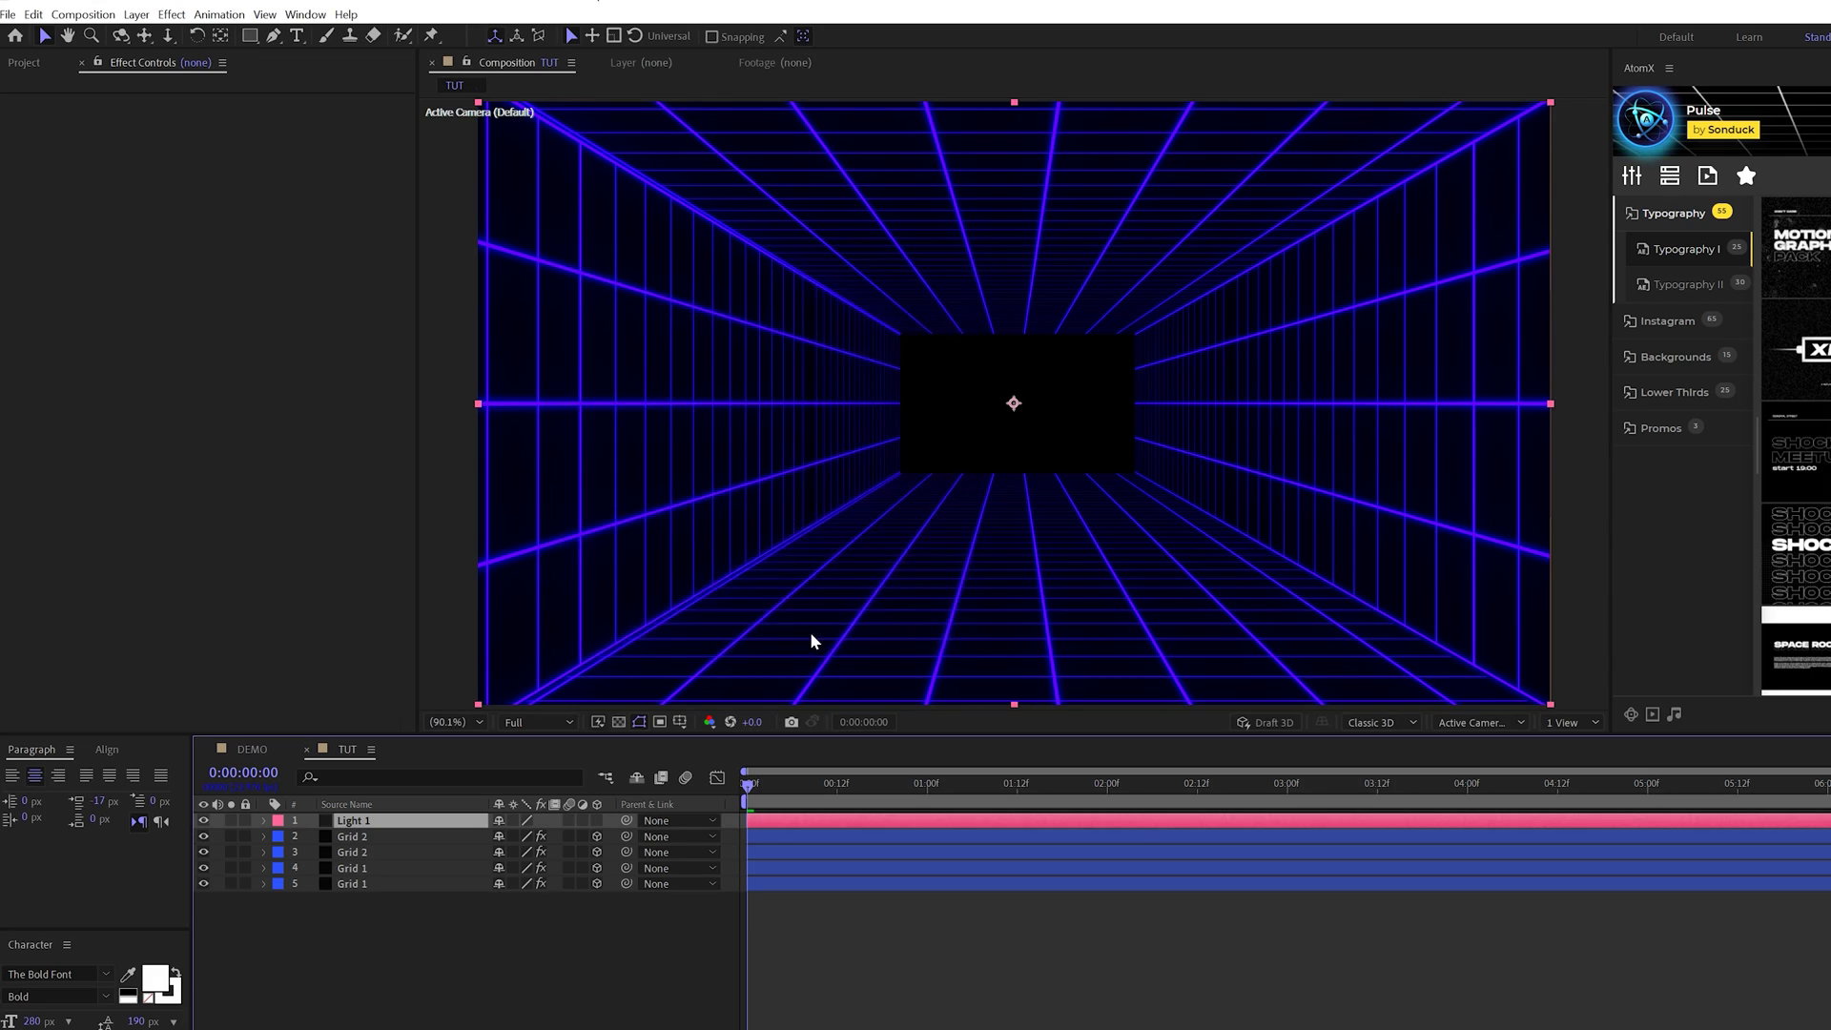
Step: Prepare for Pen tool drawing by hiding the Light 1 solid and locking all four Grid layers
left_click(277, 34)
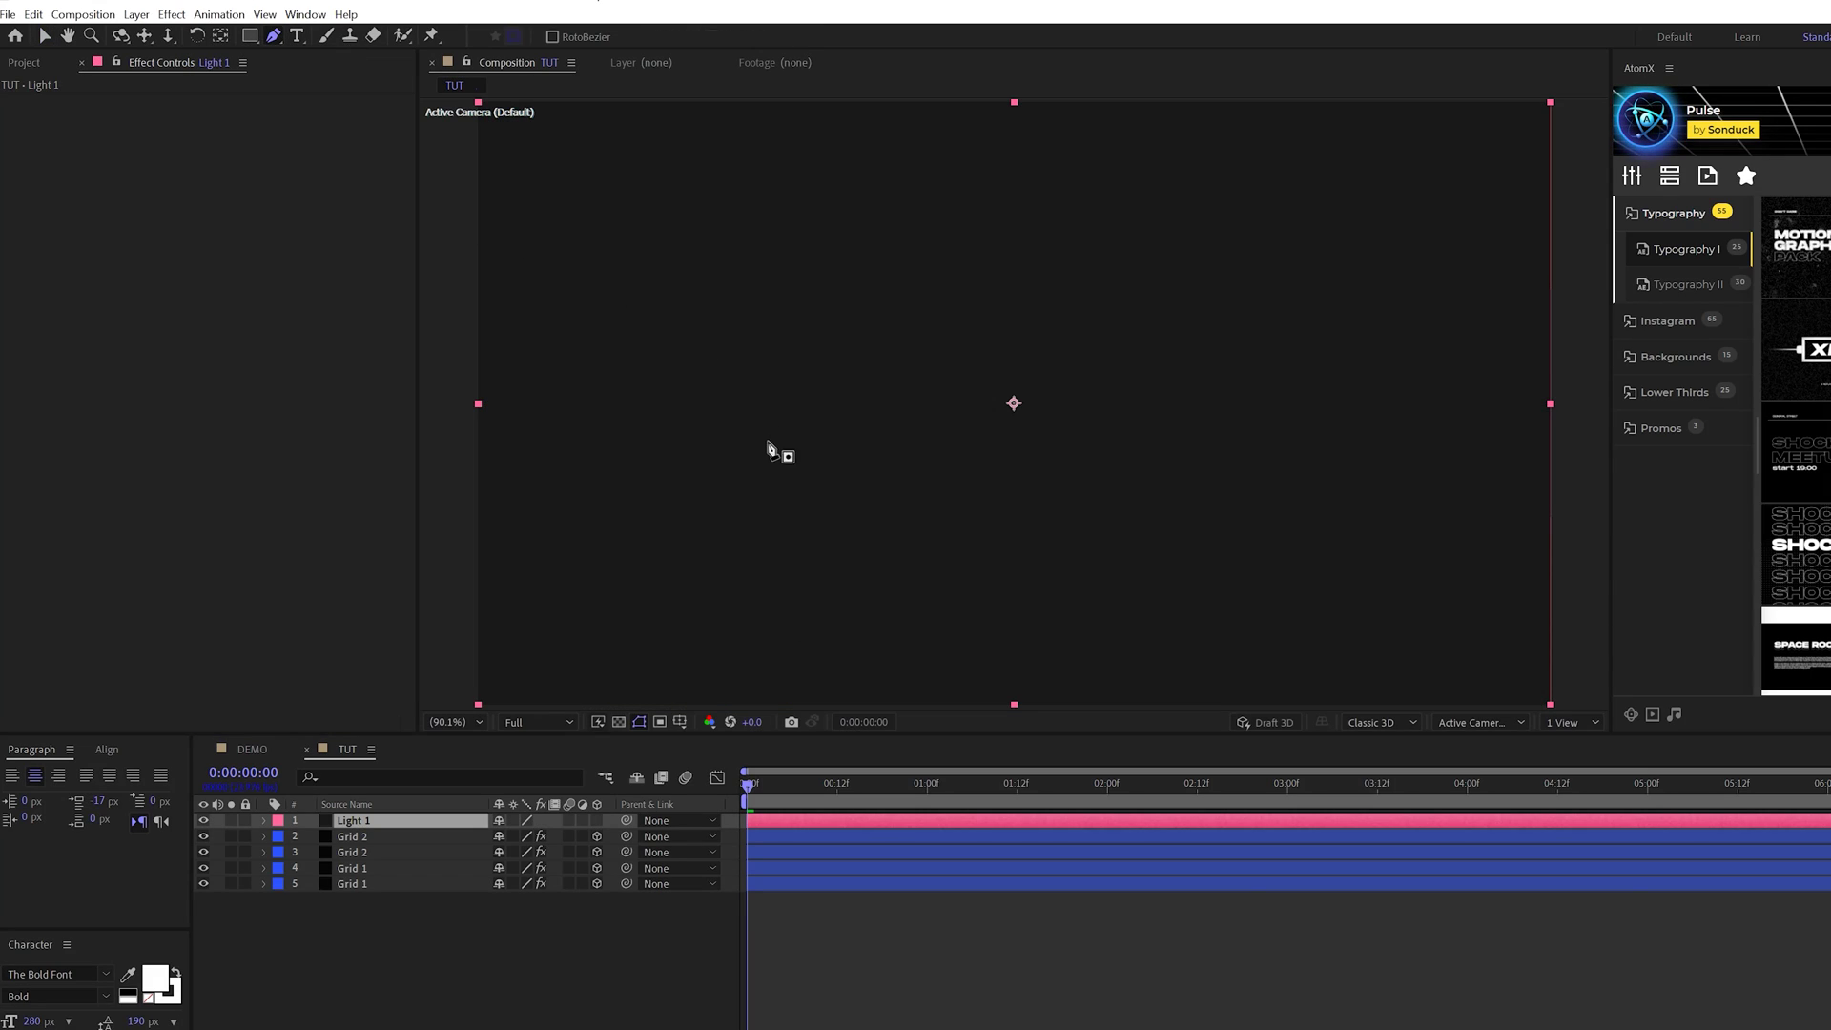
key("comma")
key("comma")
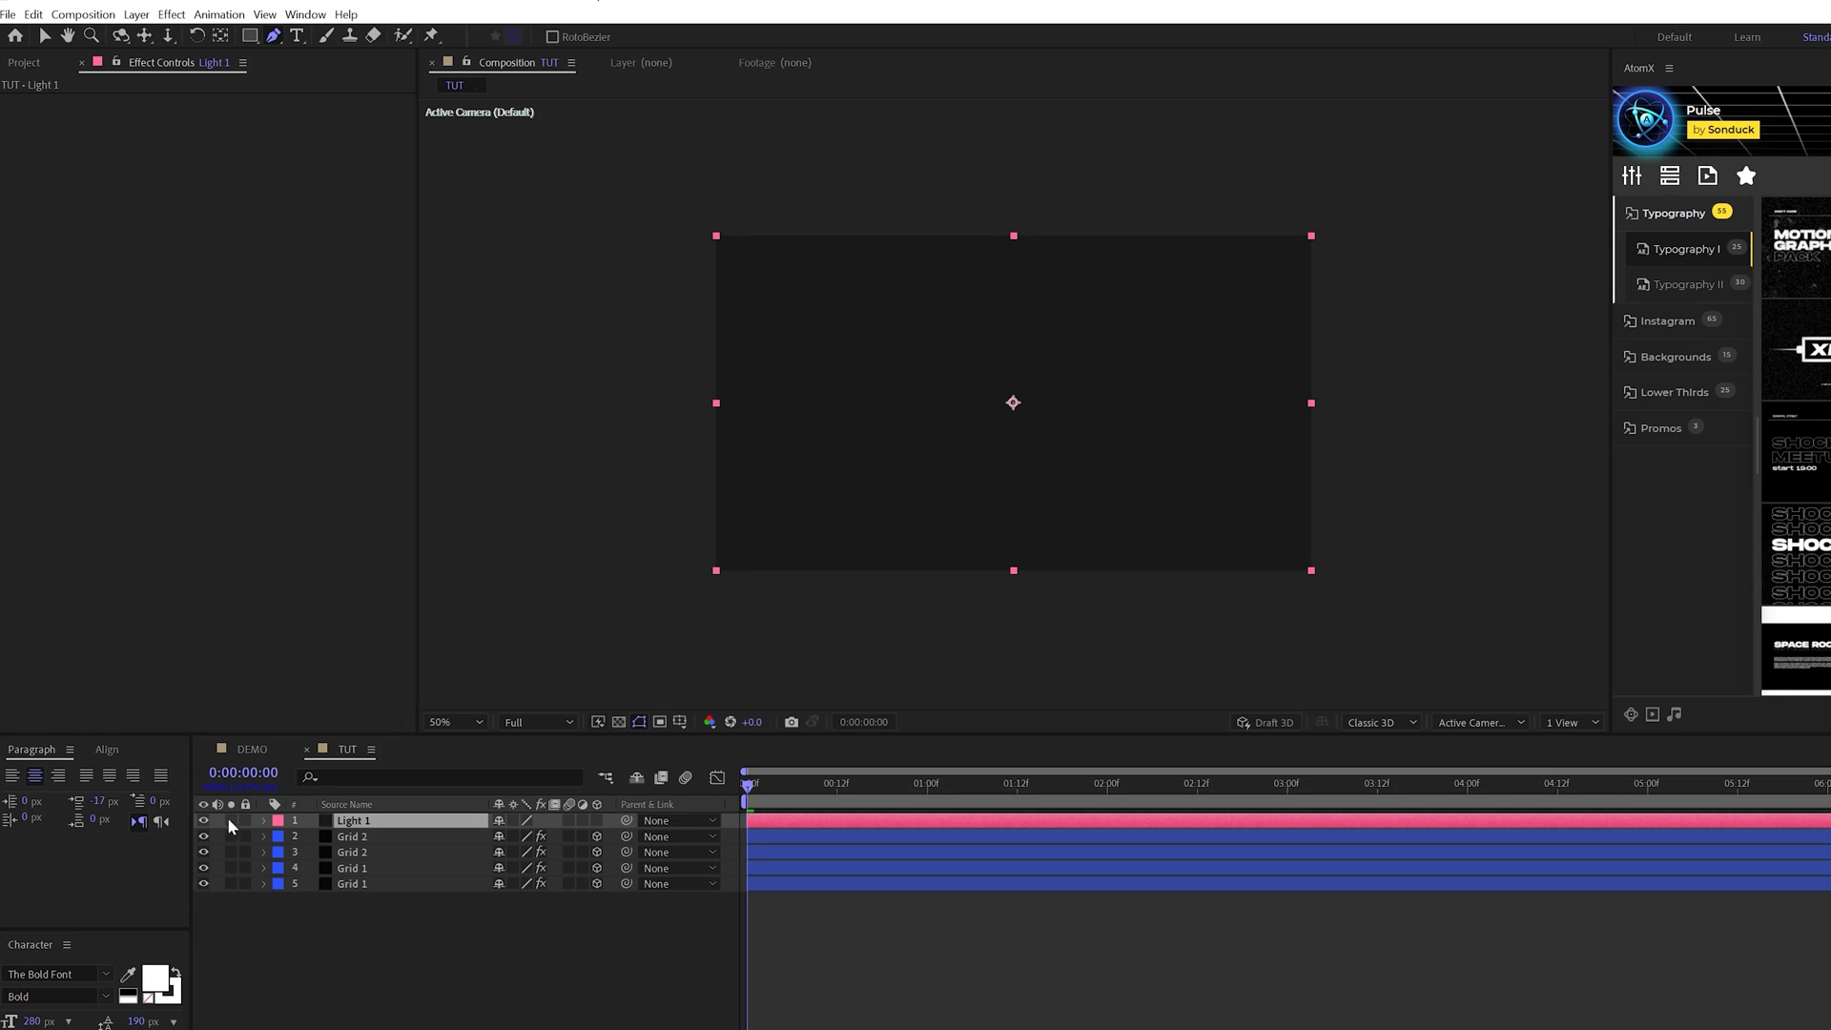
left_click(203, 820)
left_click_drag(247, 836, 248, 887)
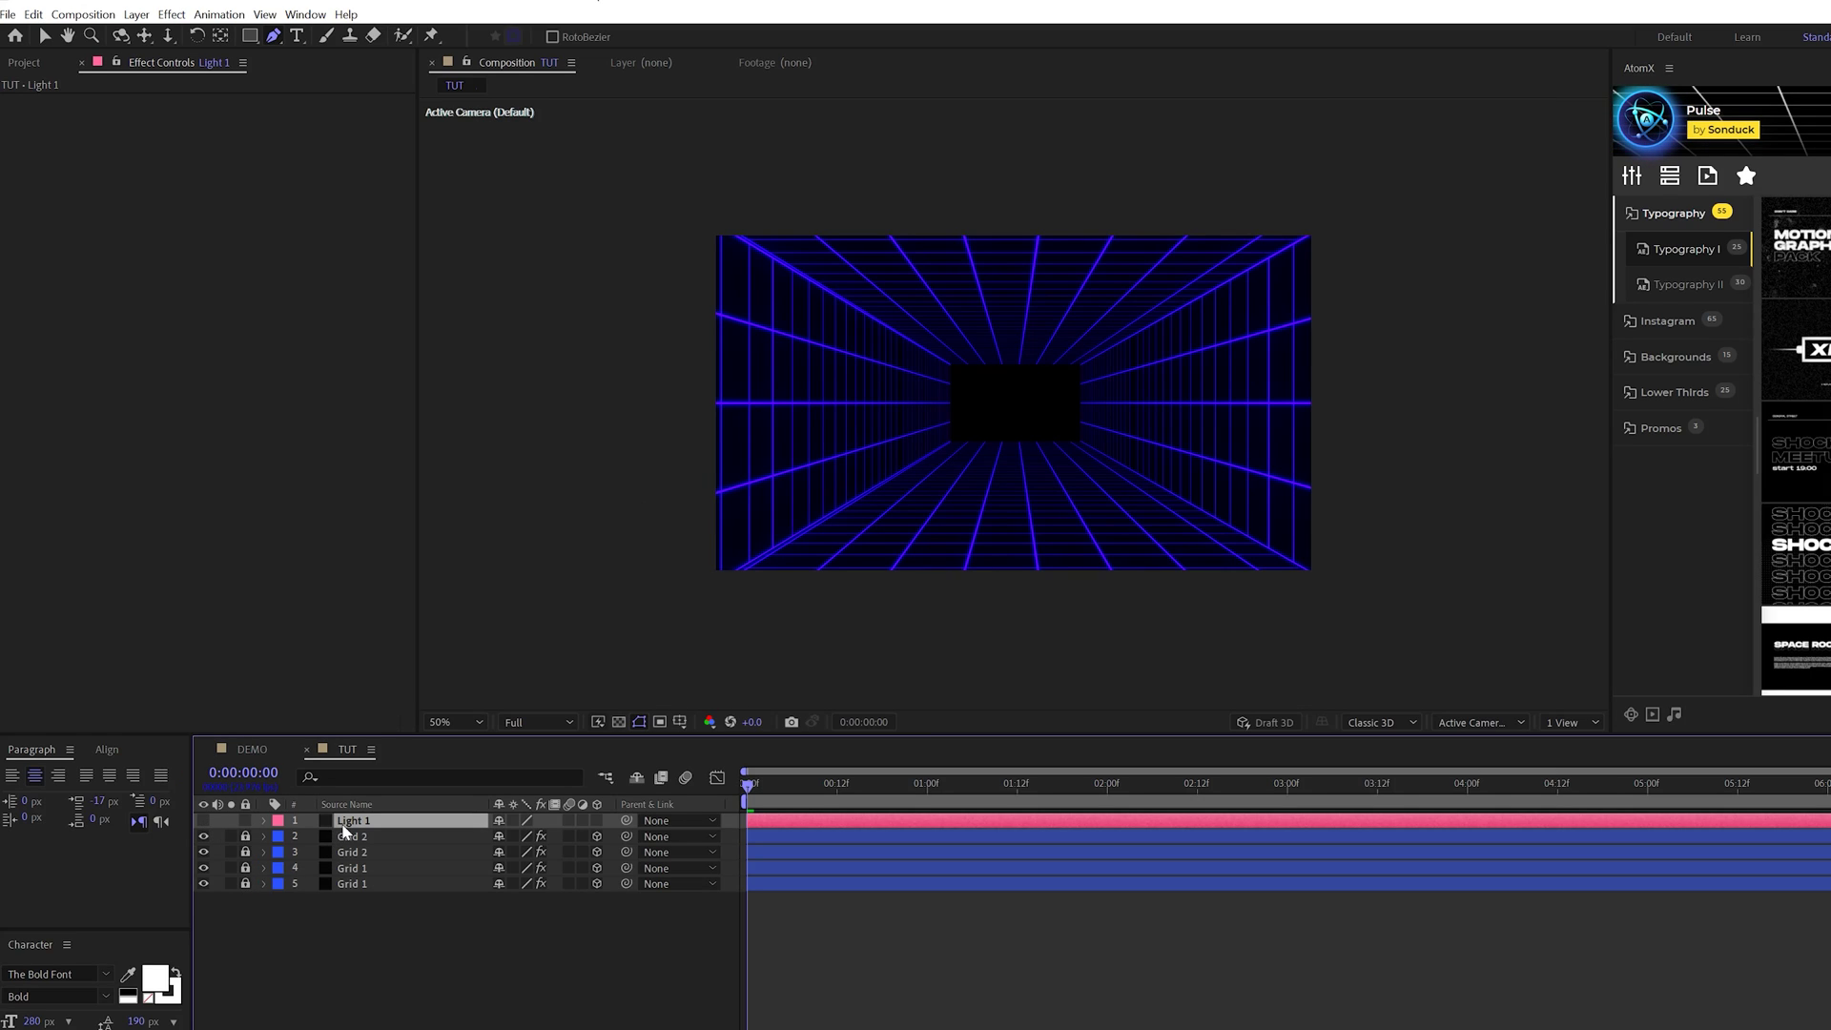
Step: Draw a straight two-point mask path on Light 1 along the tunnel's upper-left edge, ending at the dark opening's corner
scroll(833, 334, "up", 2)
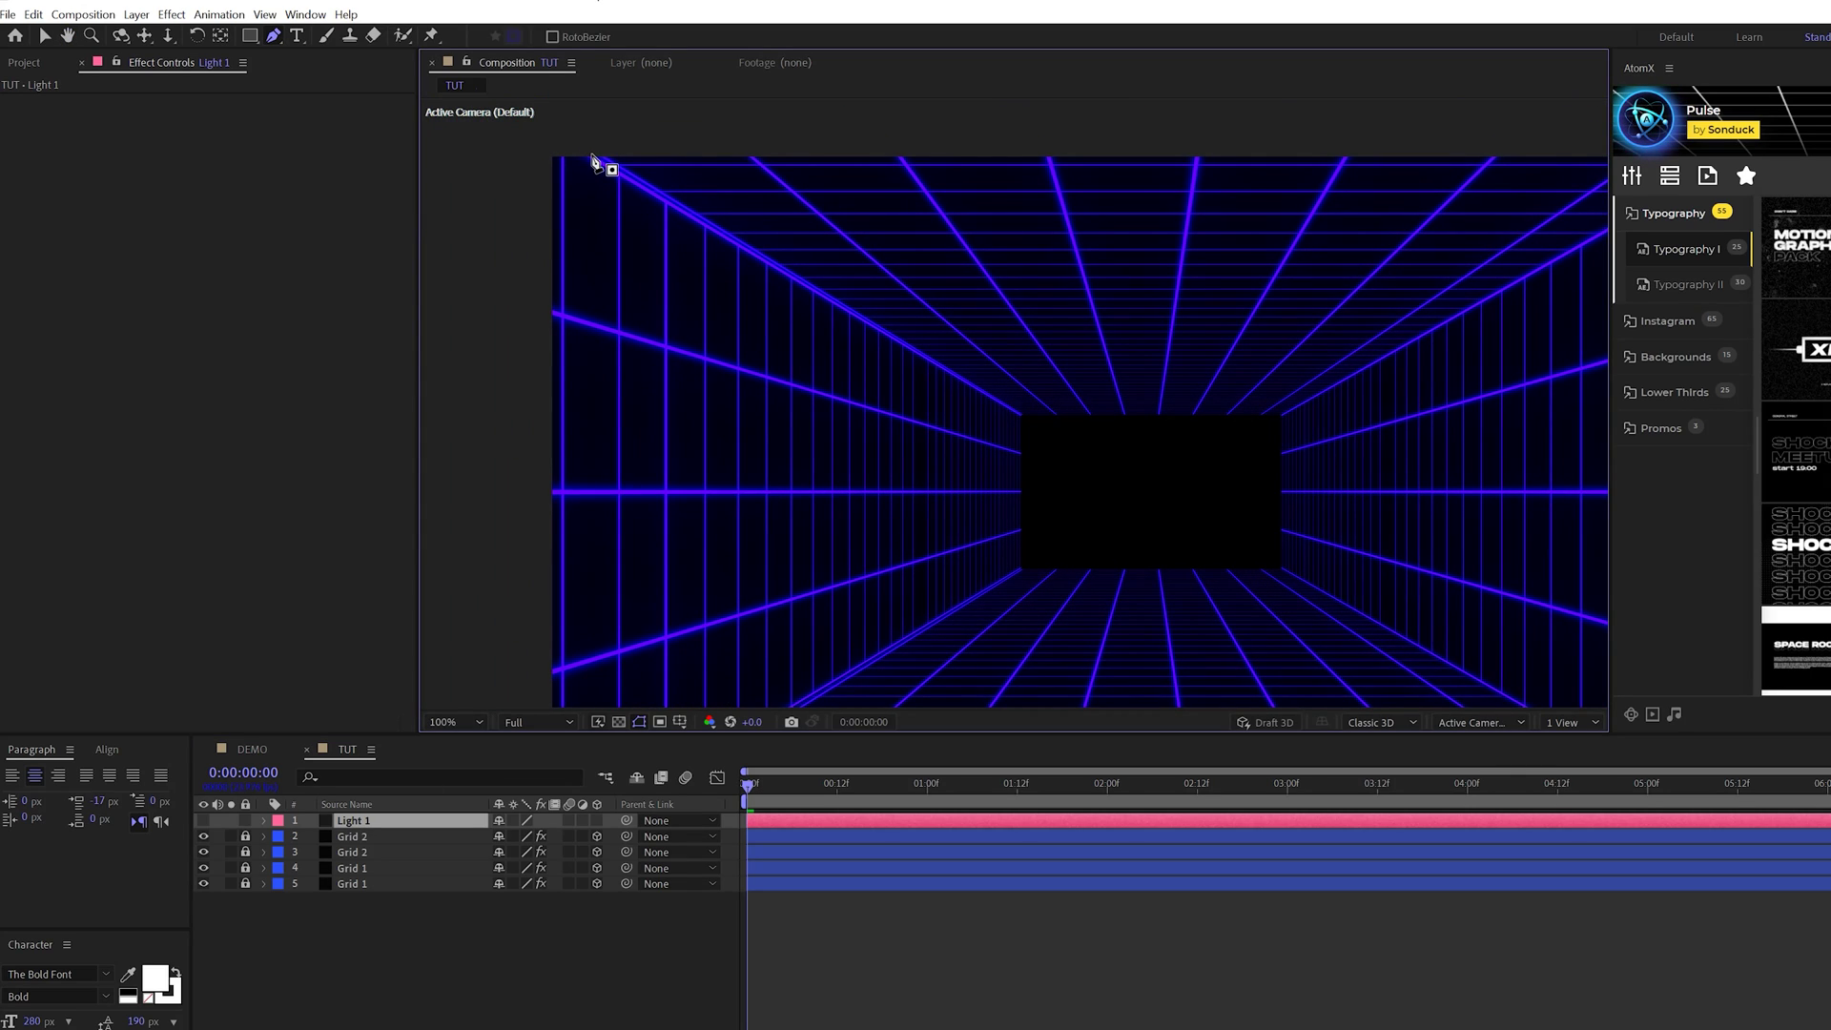
left_click(592, 154)
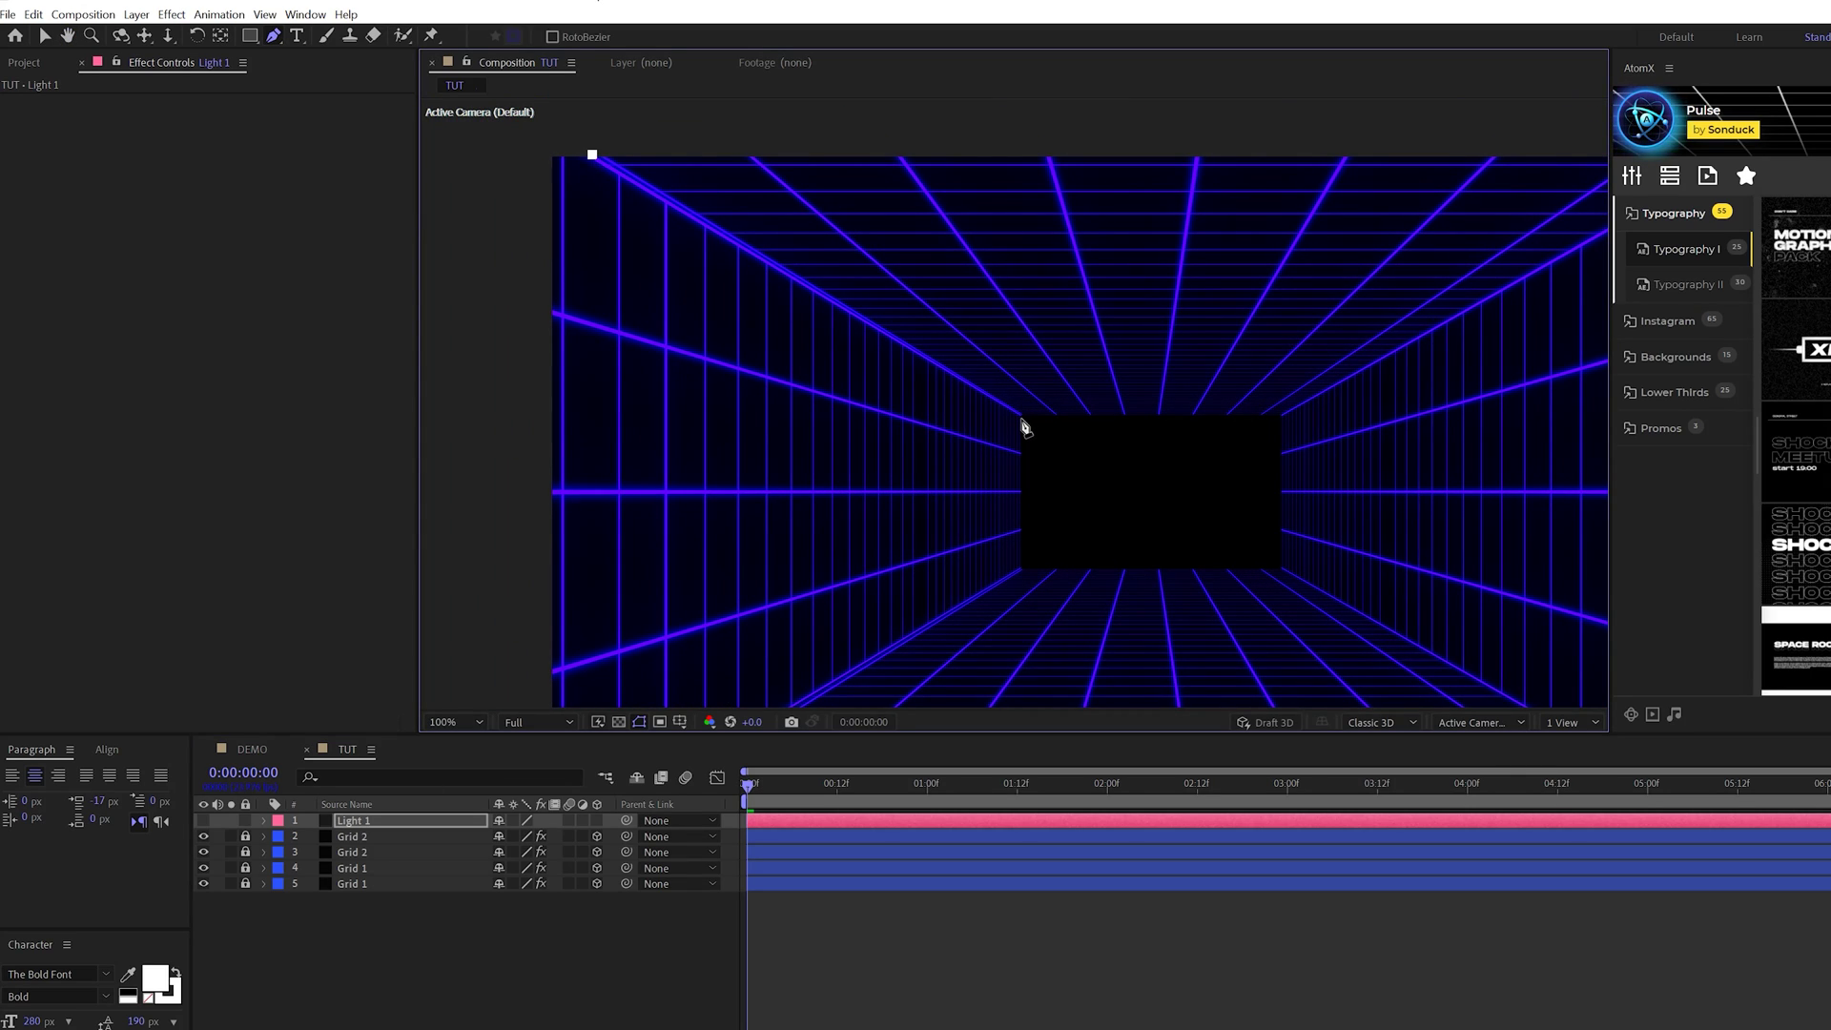
left_click(1021, 419)
scroll(1018, 417, "up", 1)
key("v")
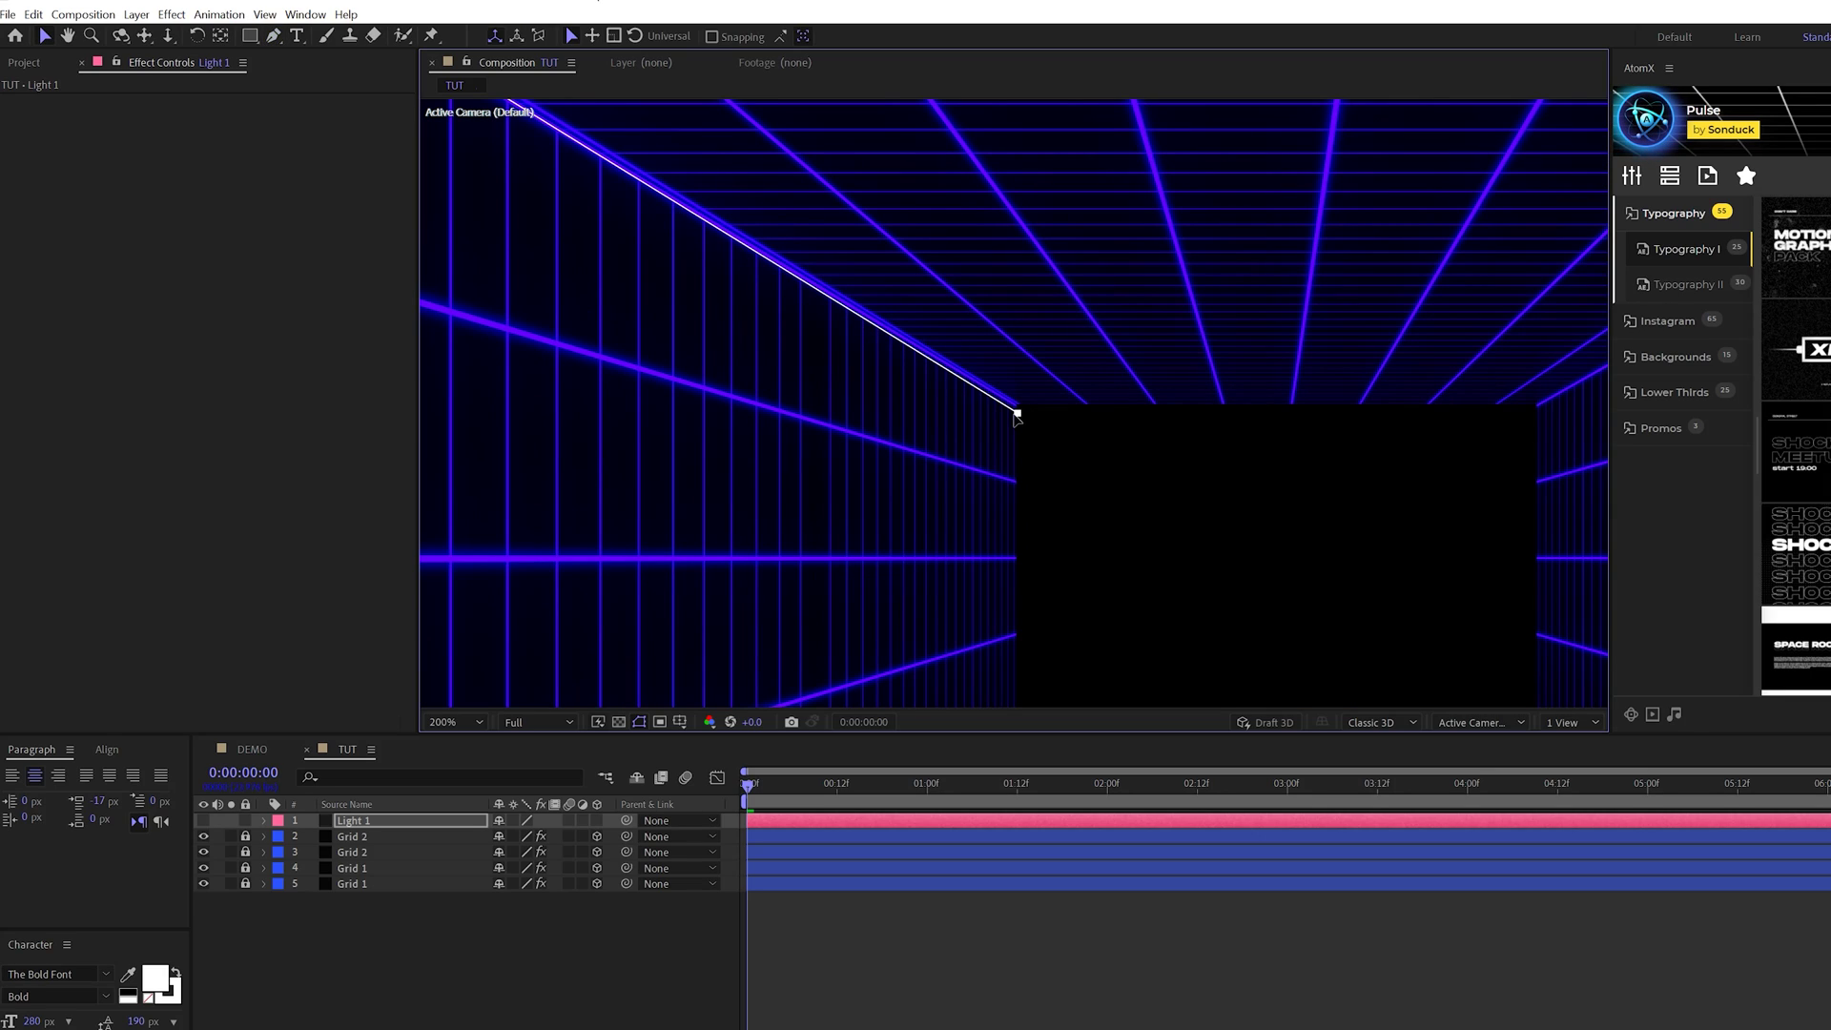
left_click_drag(1017, 417, 1024, 408)
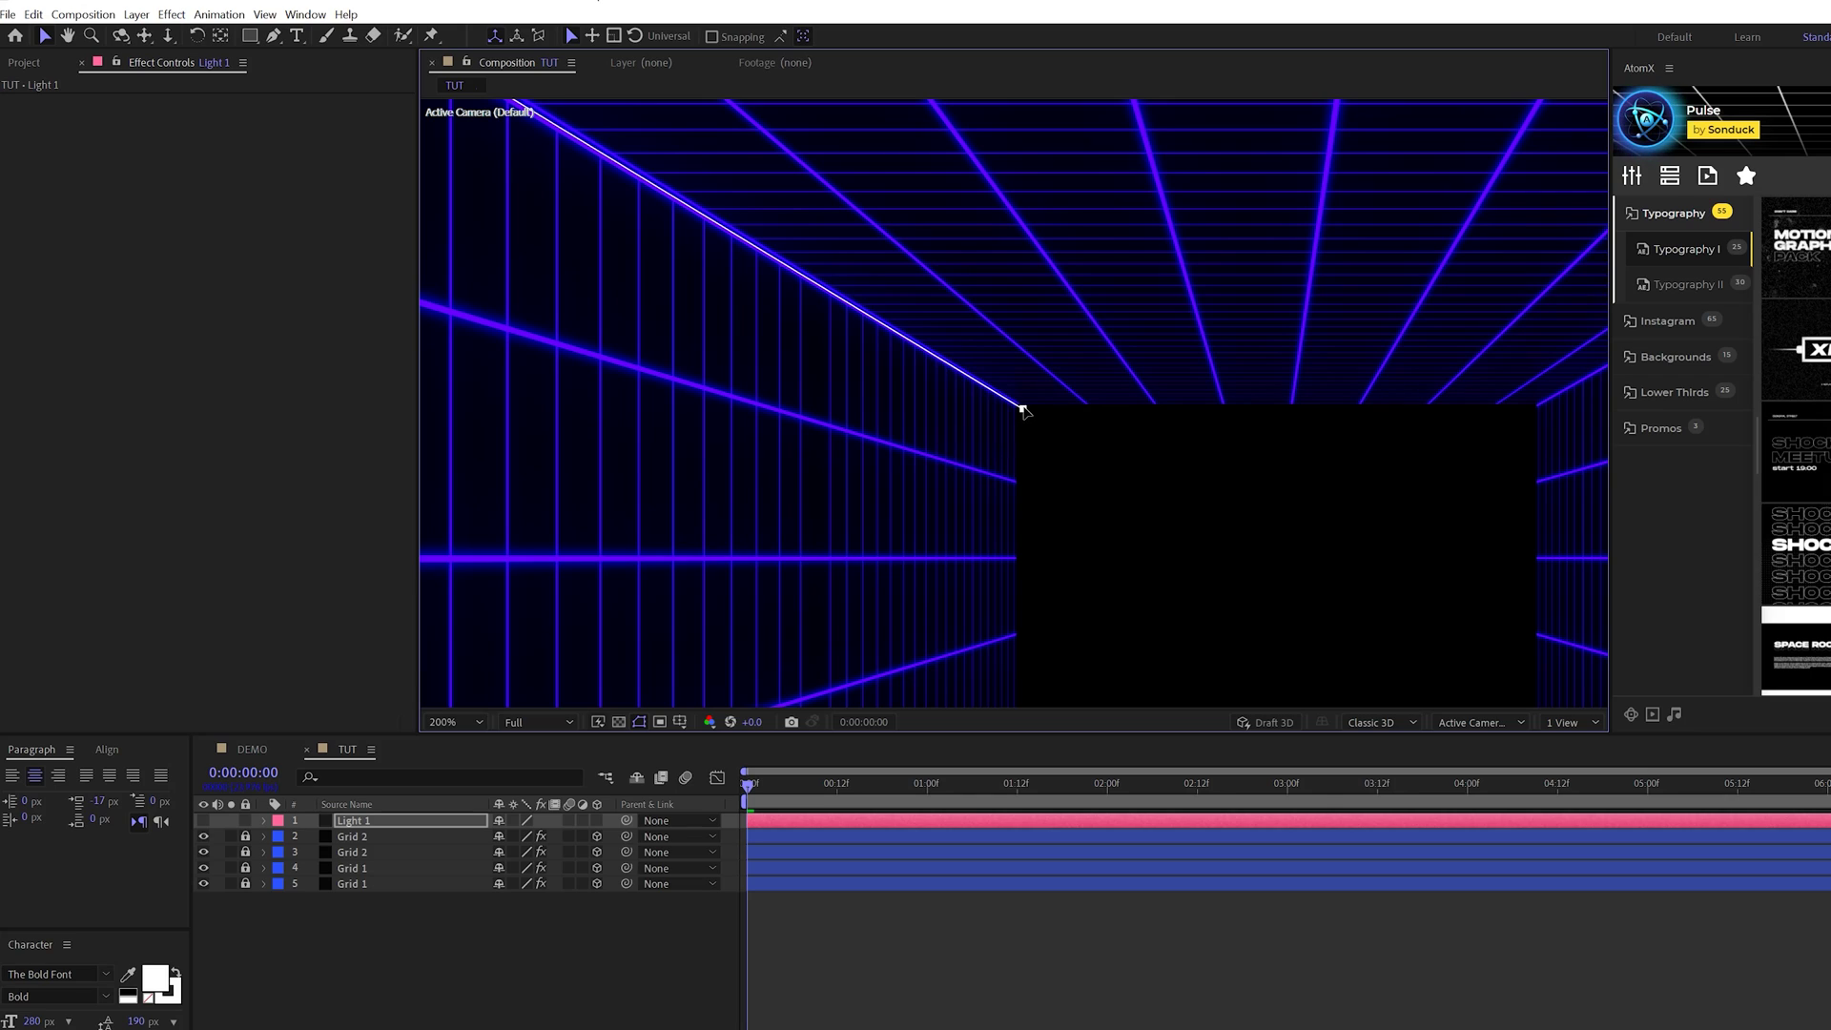
Step: Apply the Video Copilot Saber effect to Light 1 with the Neon preset and make the layer visible
left_click(172, 14)
mouse_move(200, 616)
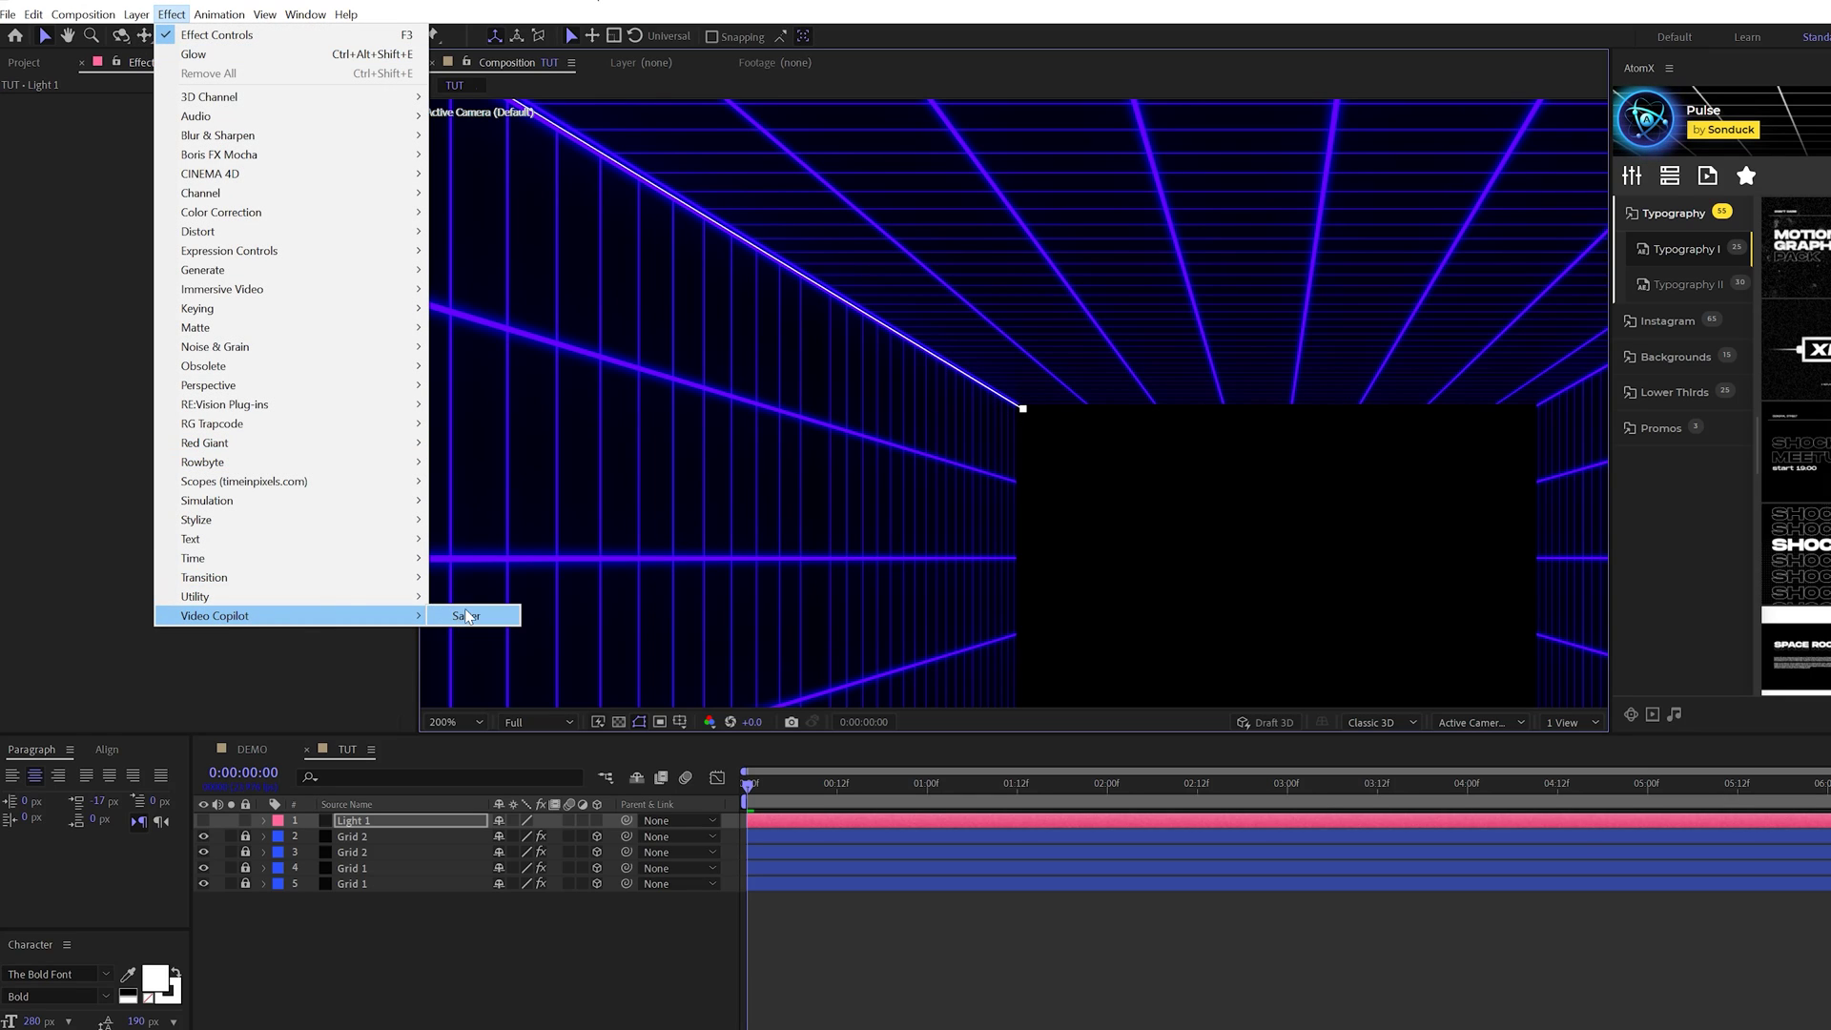
left_click(461, 616)
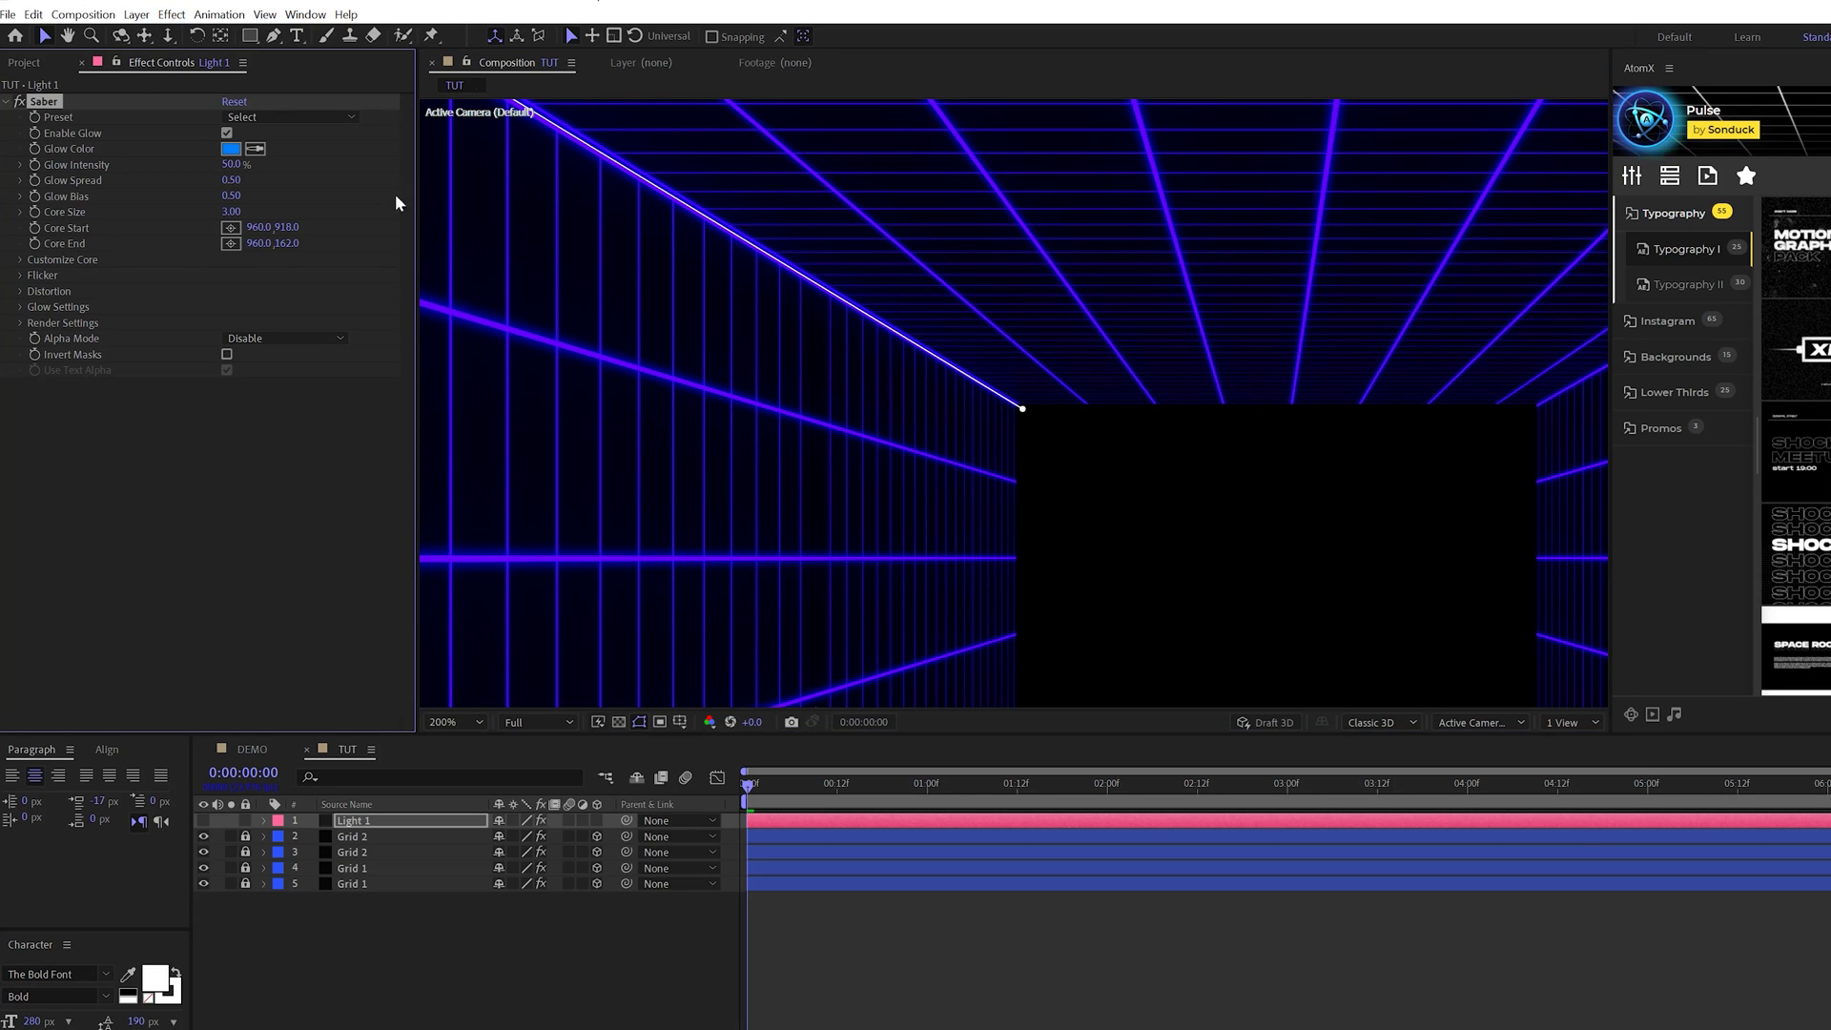
left_click(290, 116)
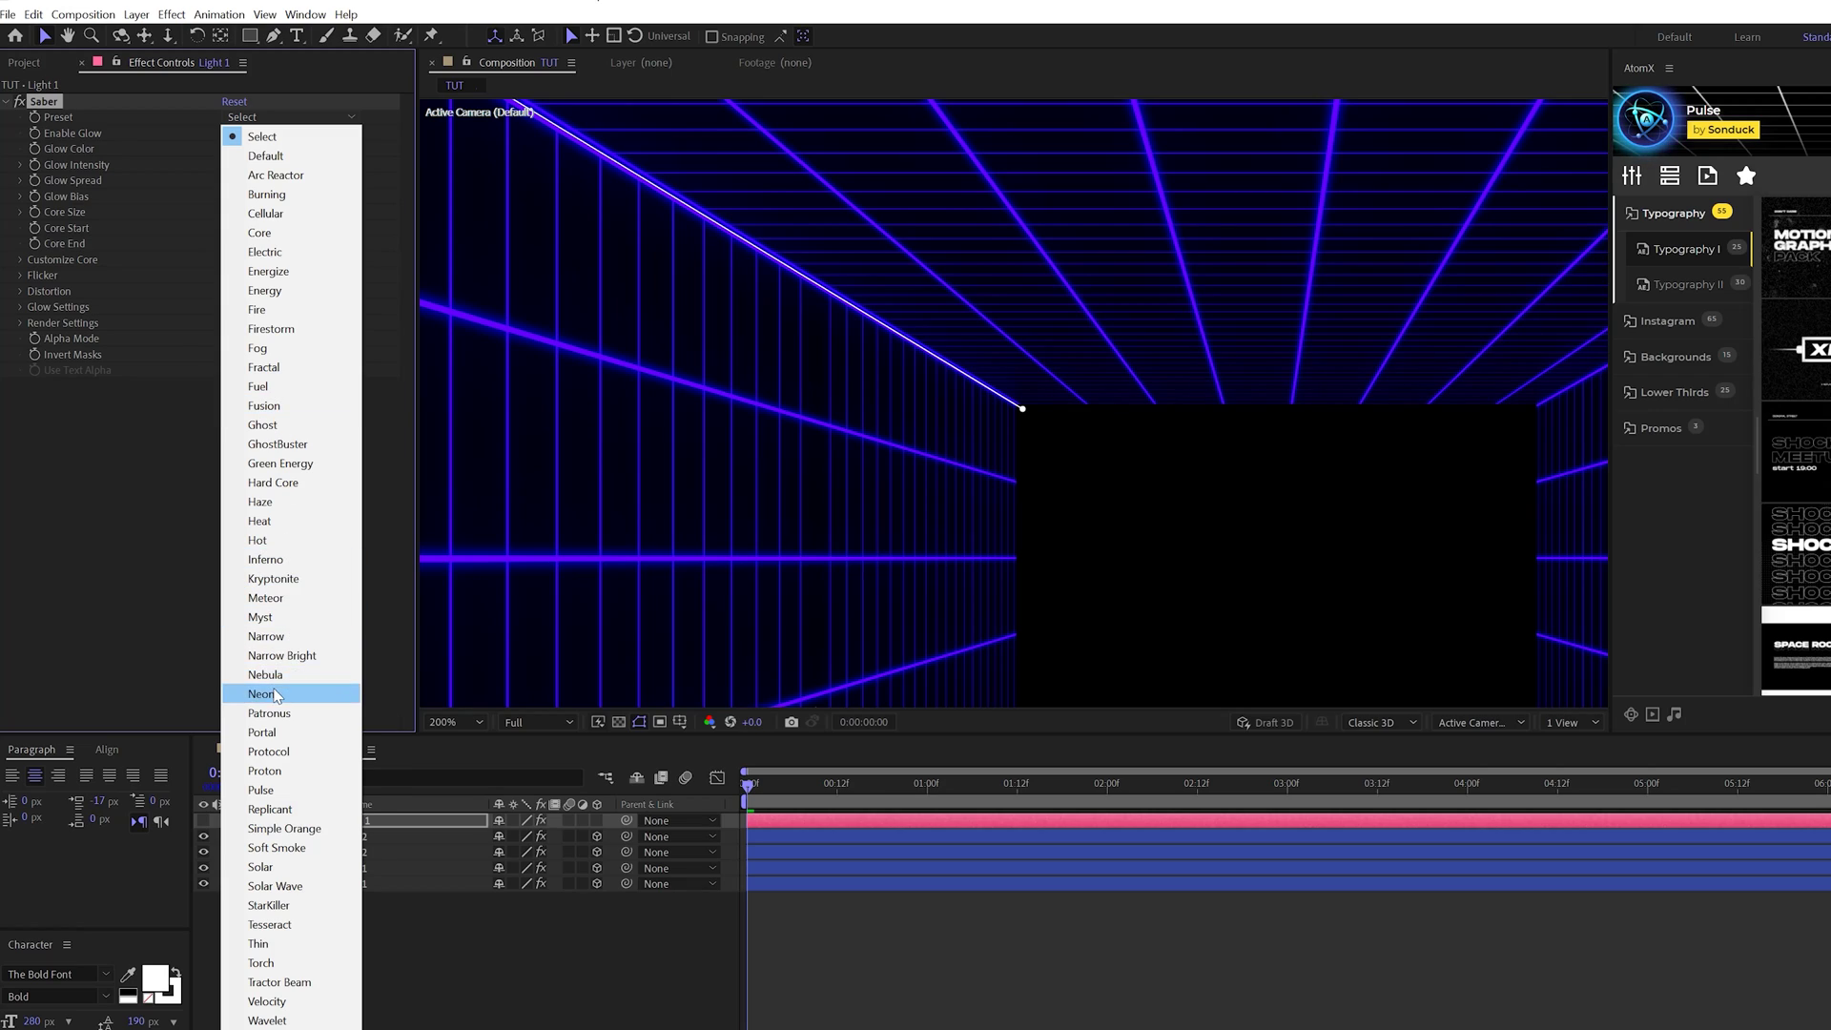
left_click(275, 695)
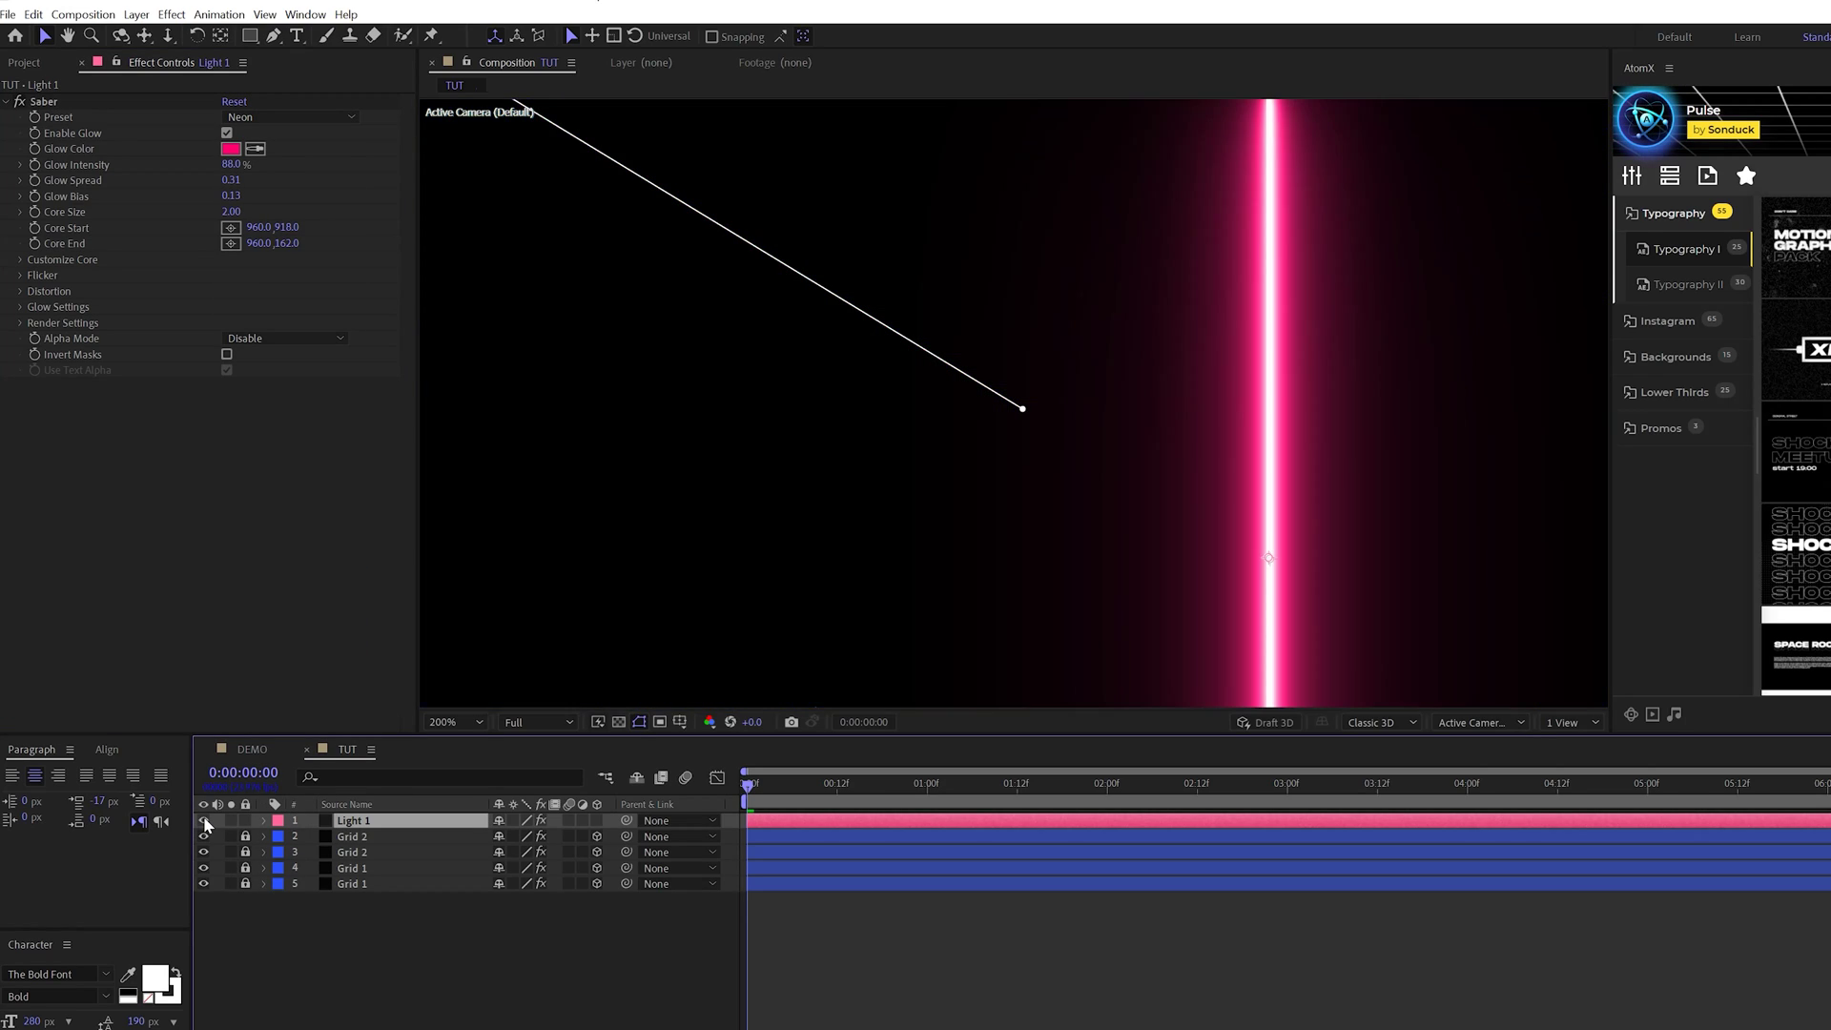
Step: Set Saber's Core Type to Layer Masks so the glow follows the drawn path
left_click(16, 260)
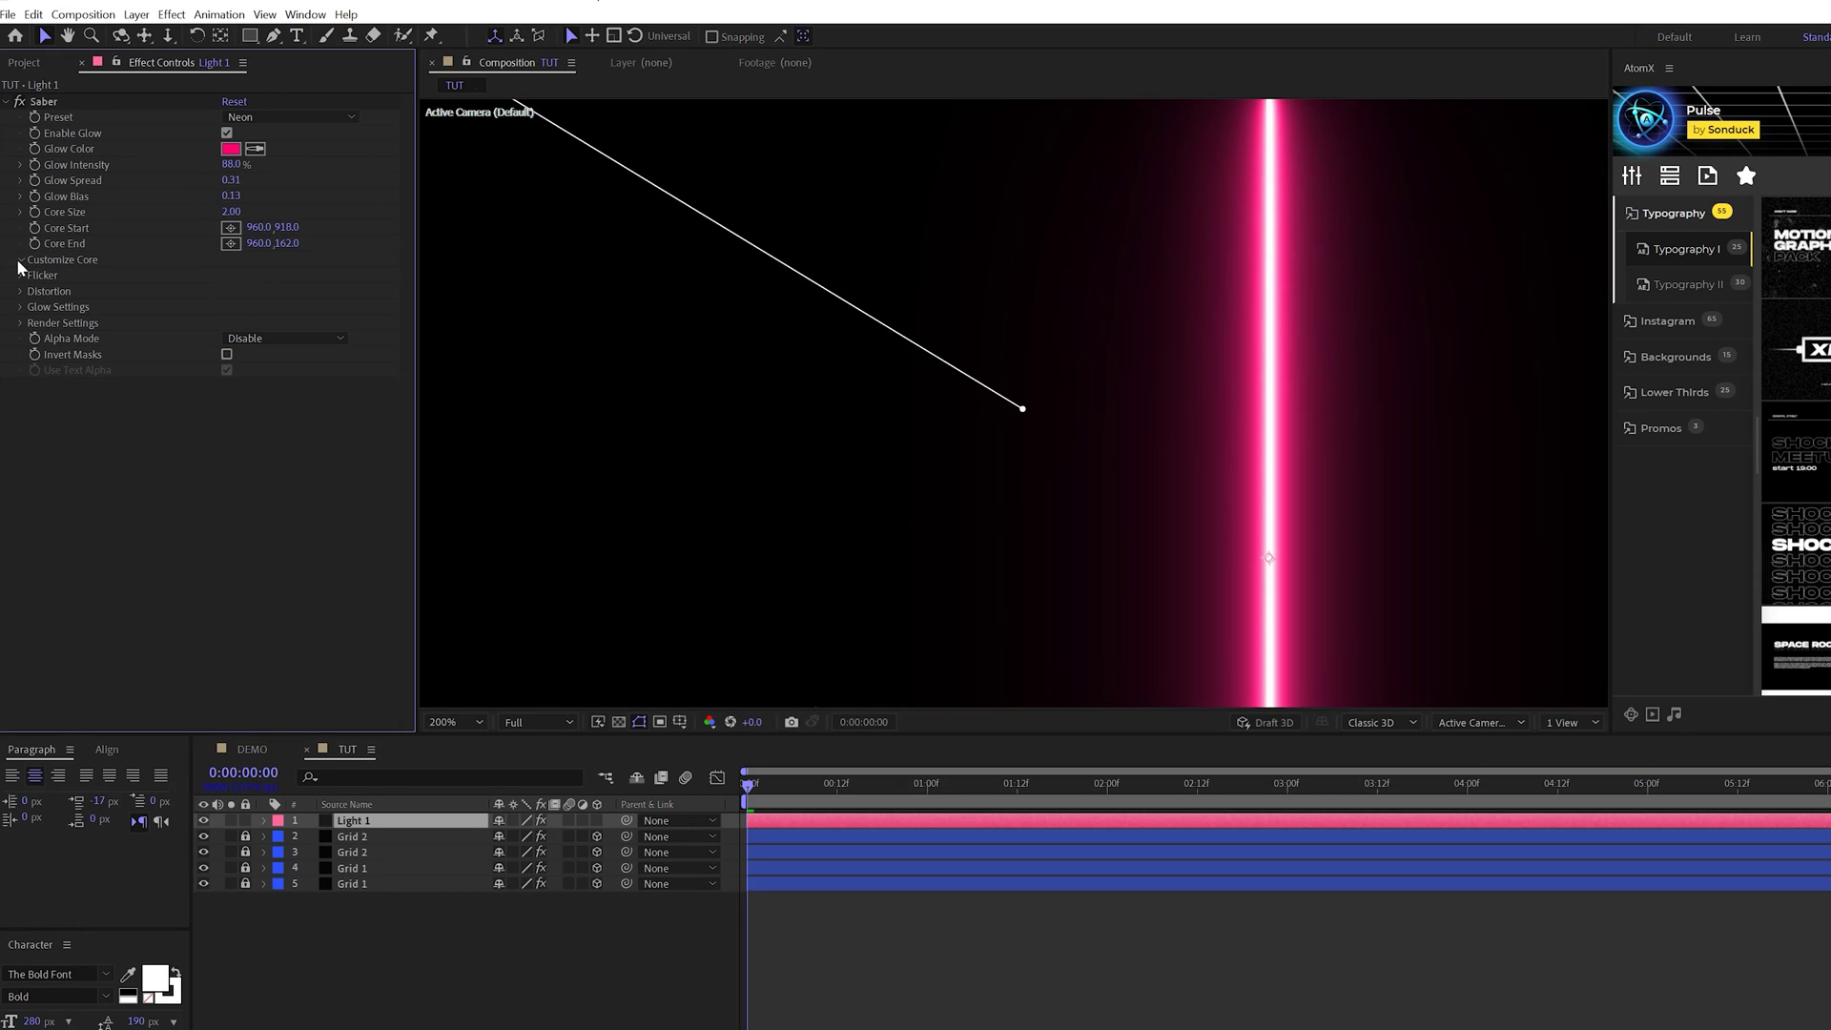
left_click(277, 275)
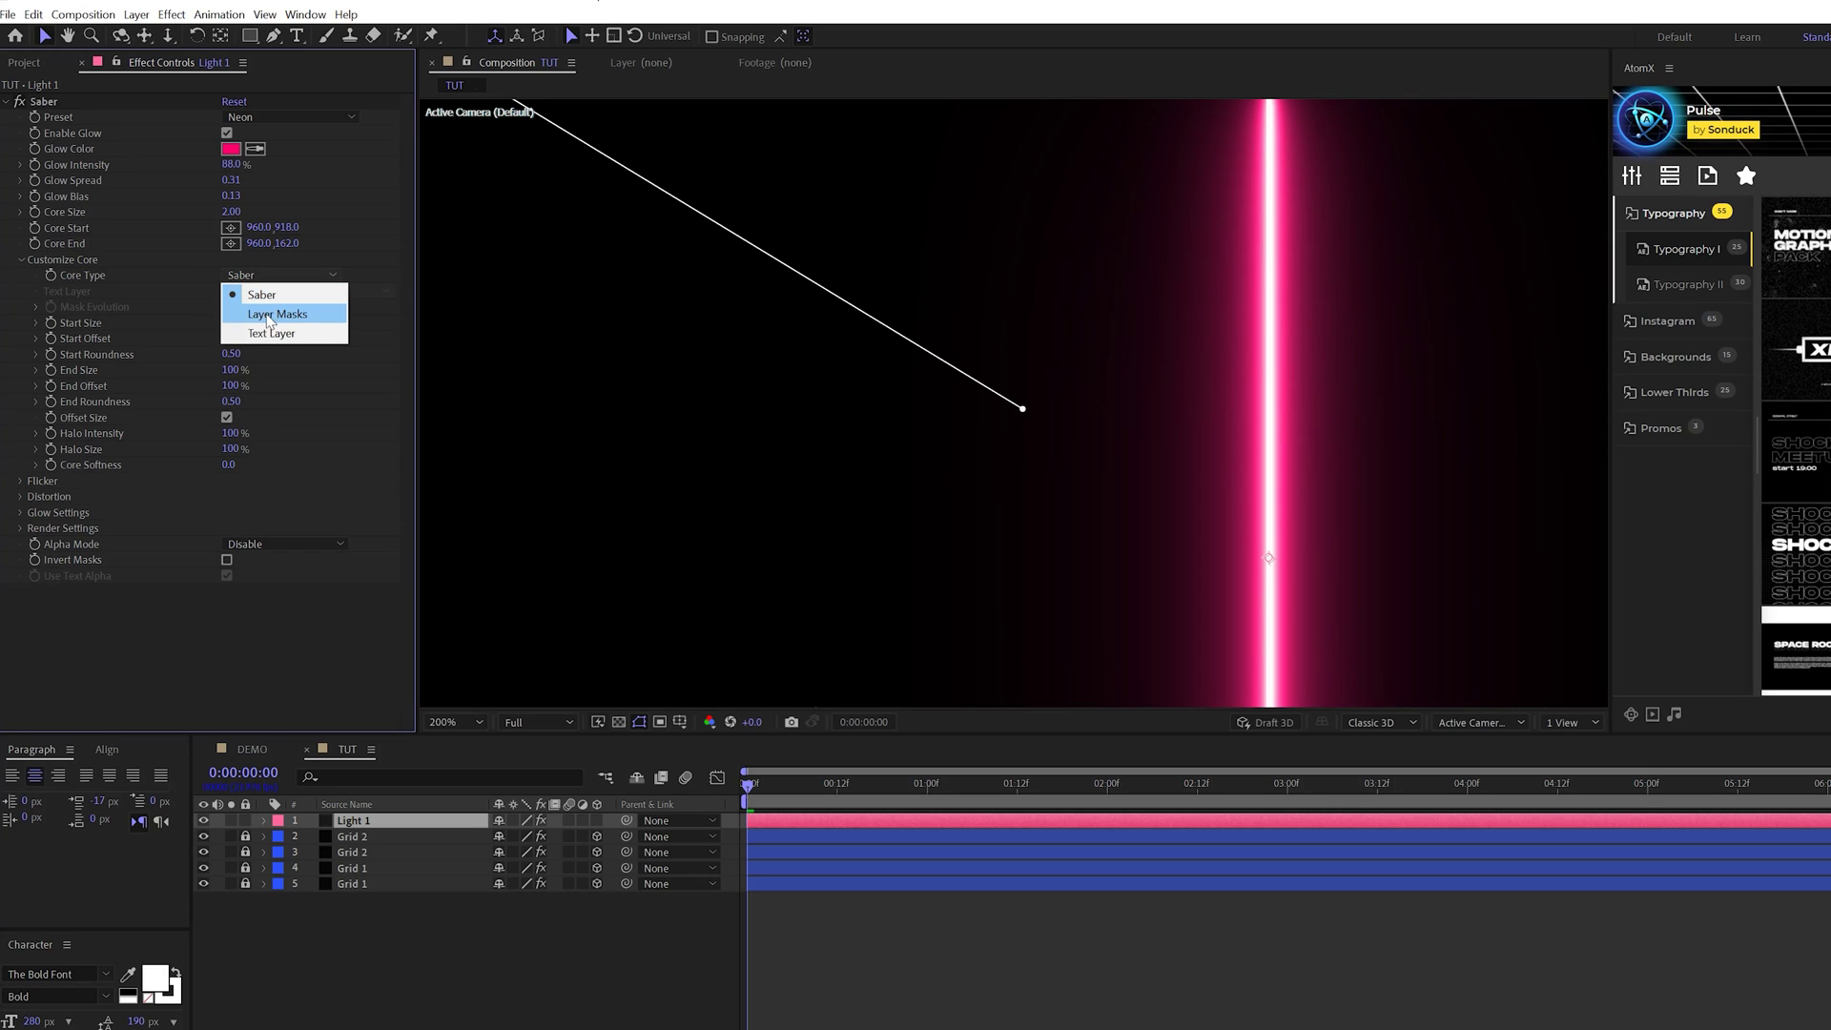
left_click(286, 315)
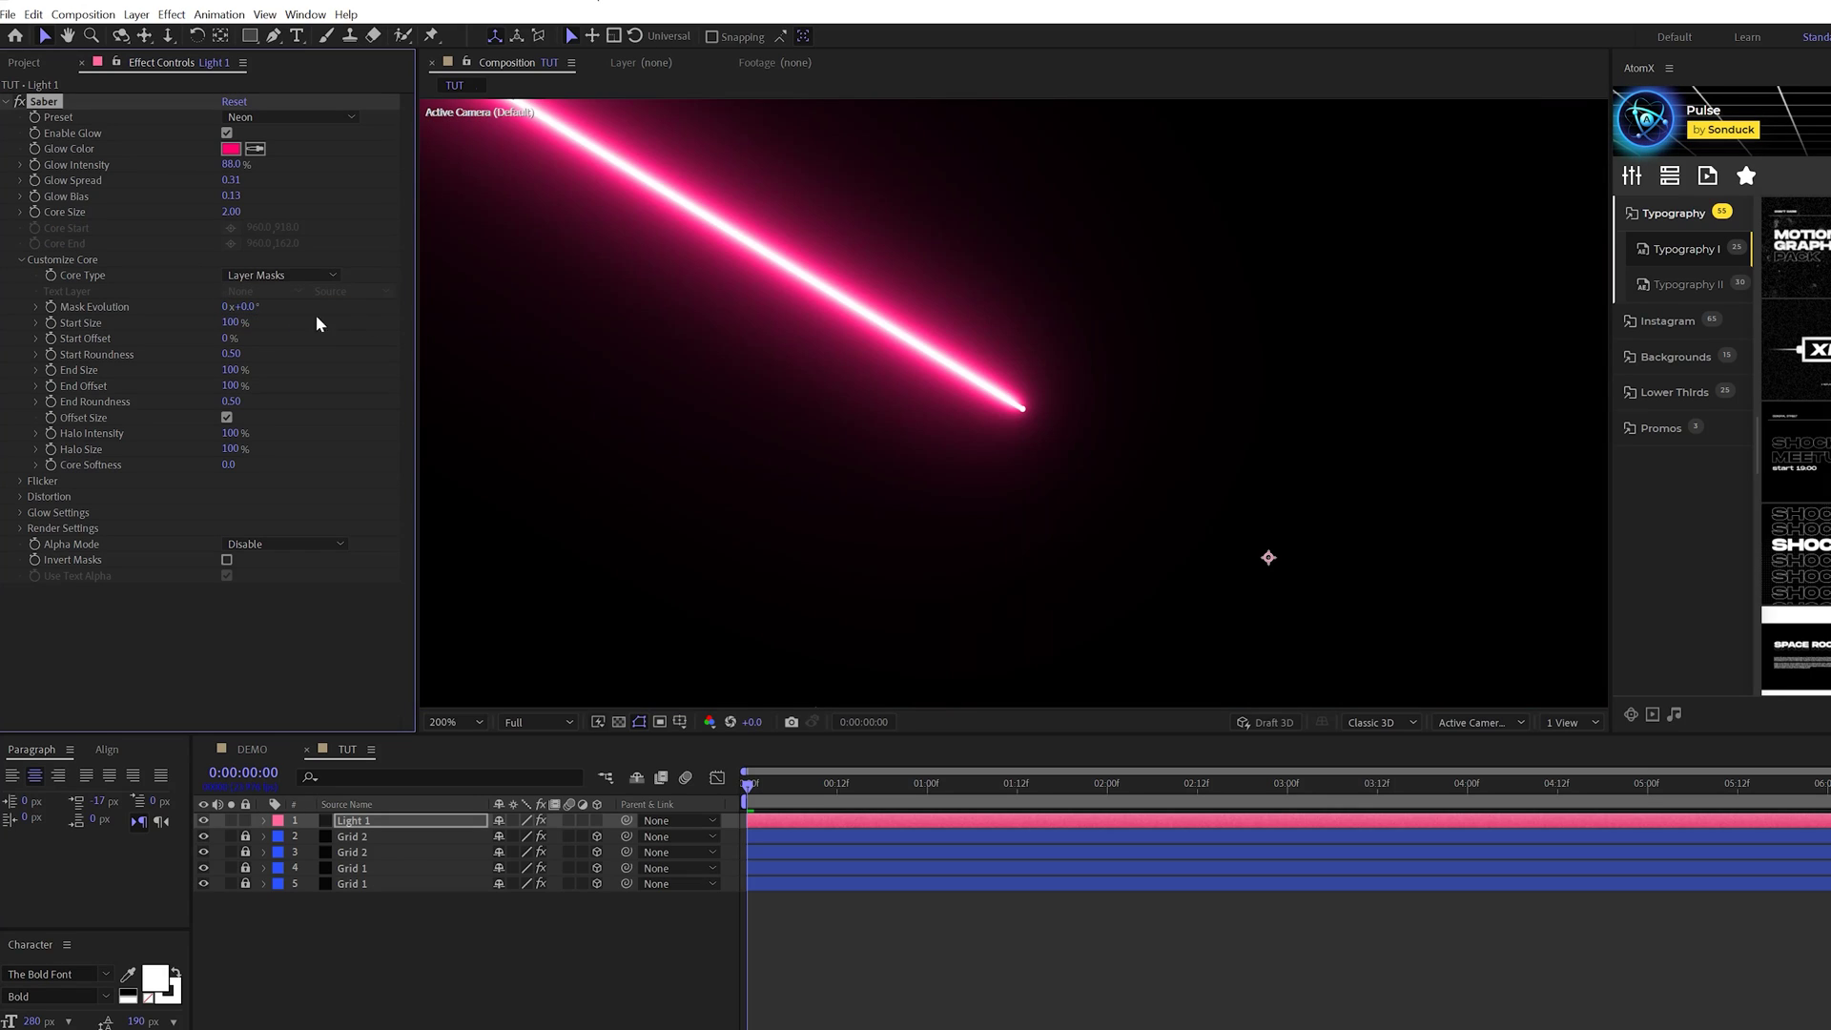
left_click(20, 256)
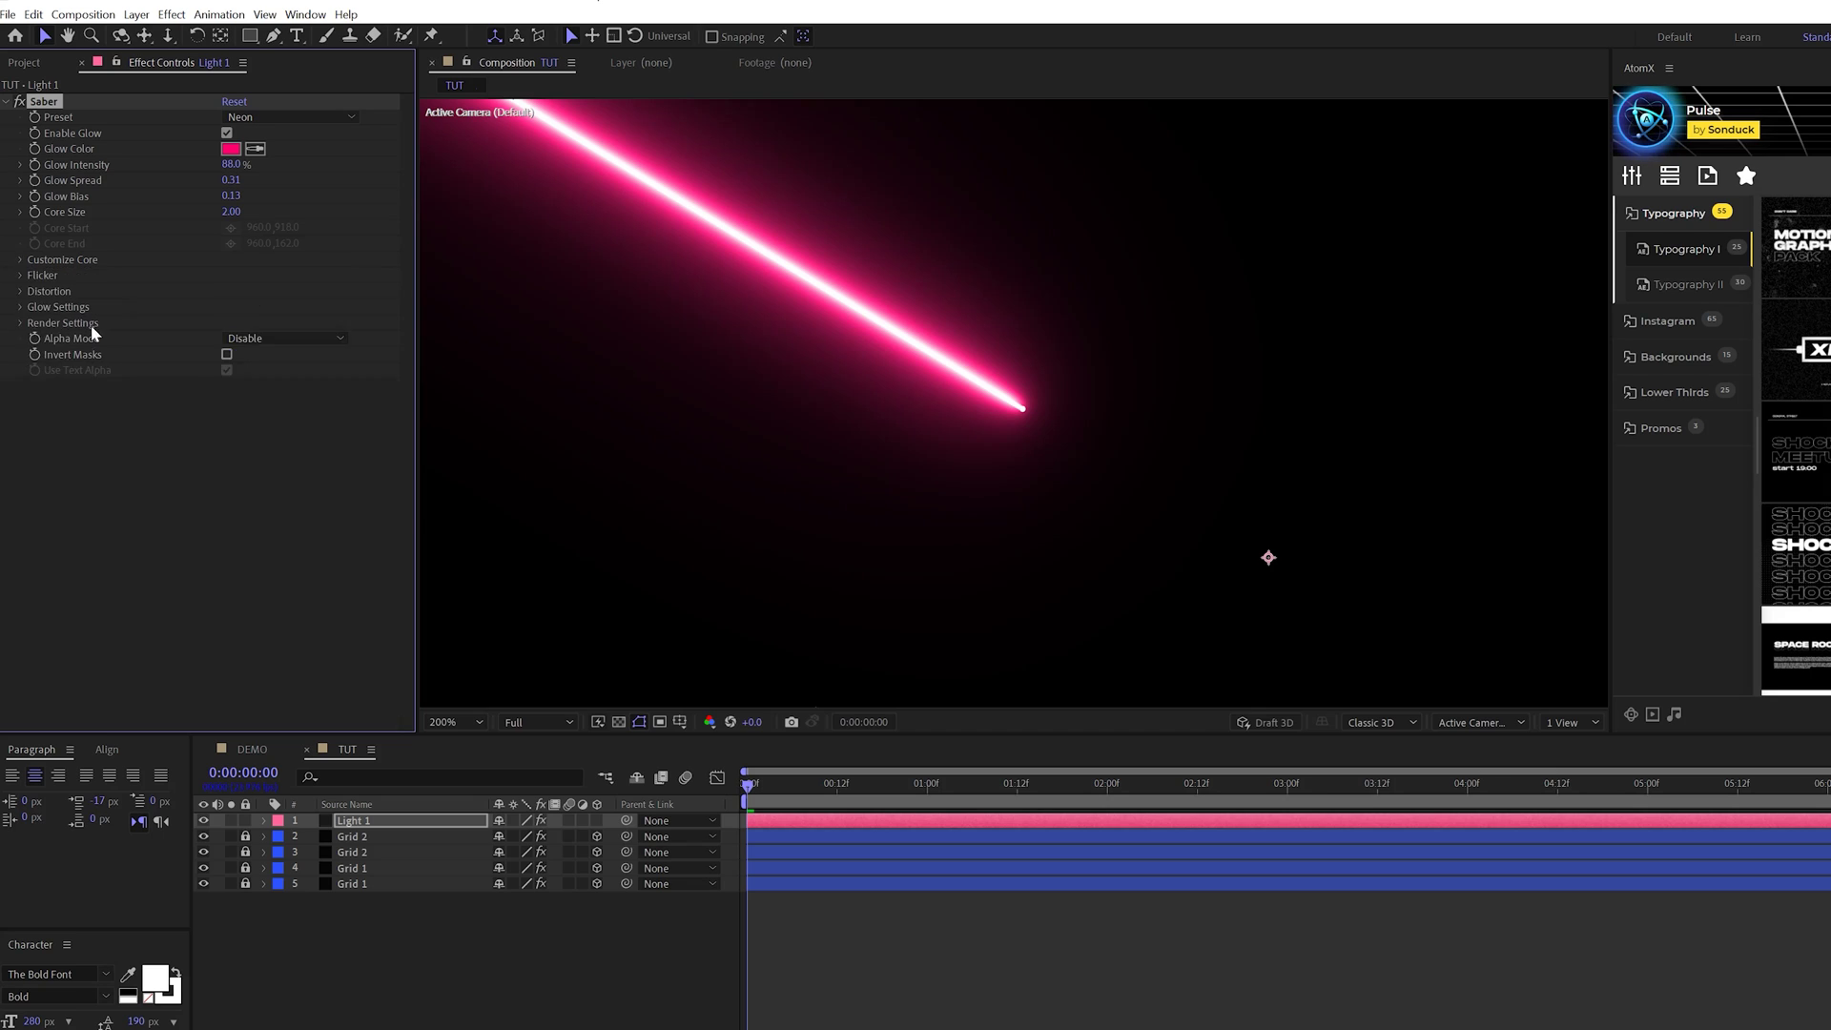
Step: Set the Light 1 layer's blending mode to Screen
left_click(520, 999)
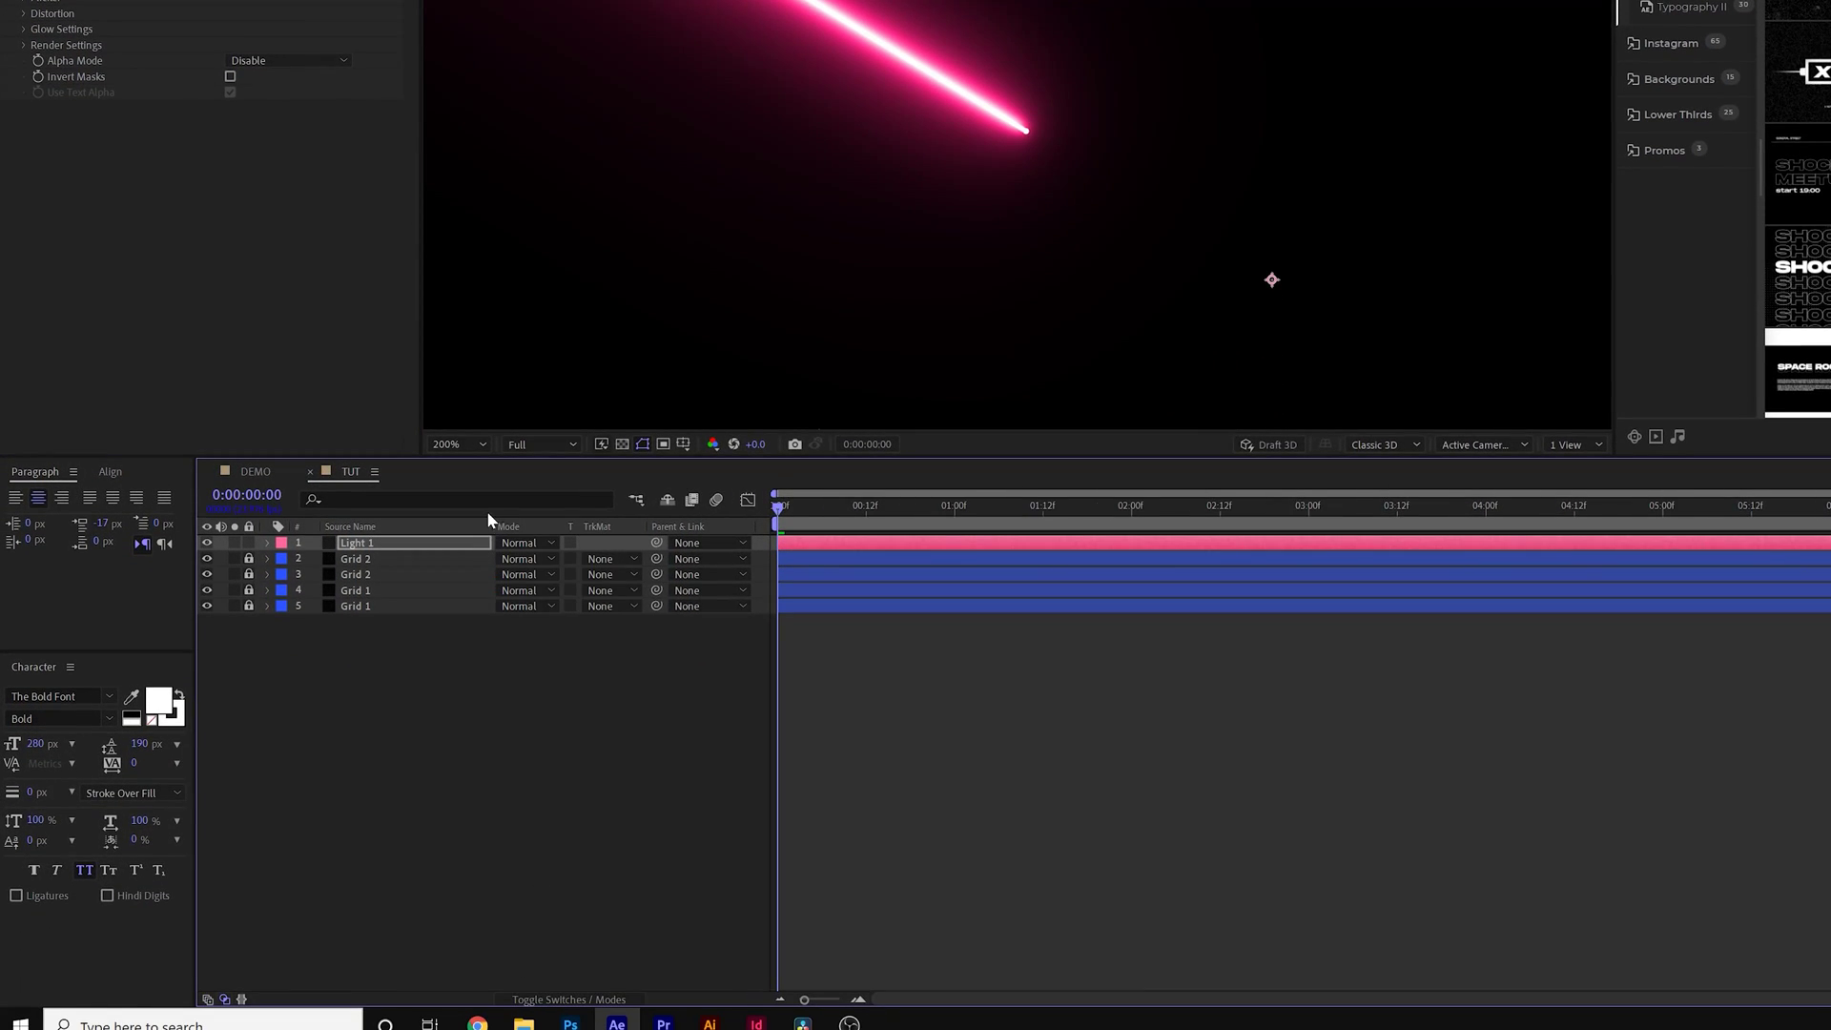
left_click(523, 542)
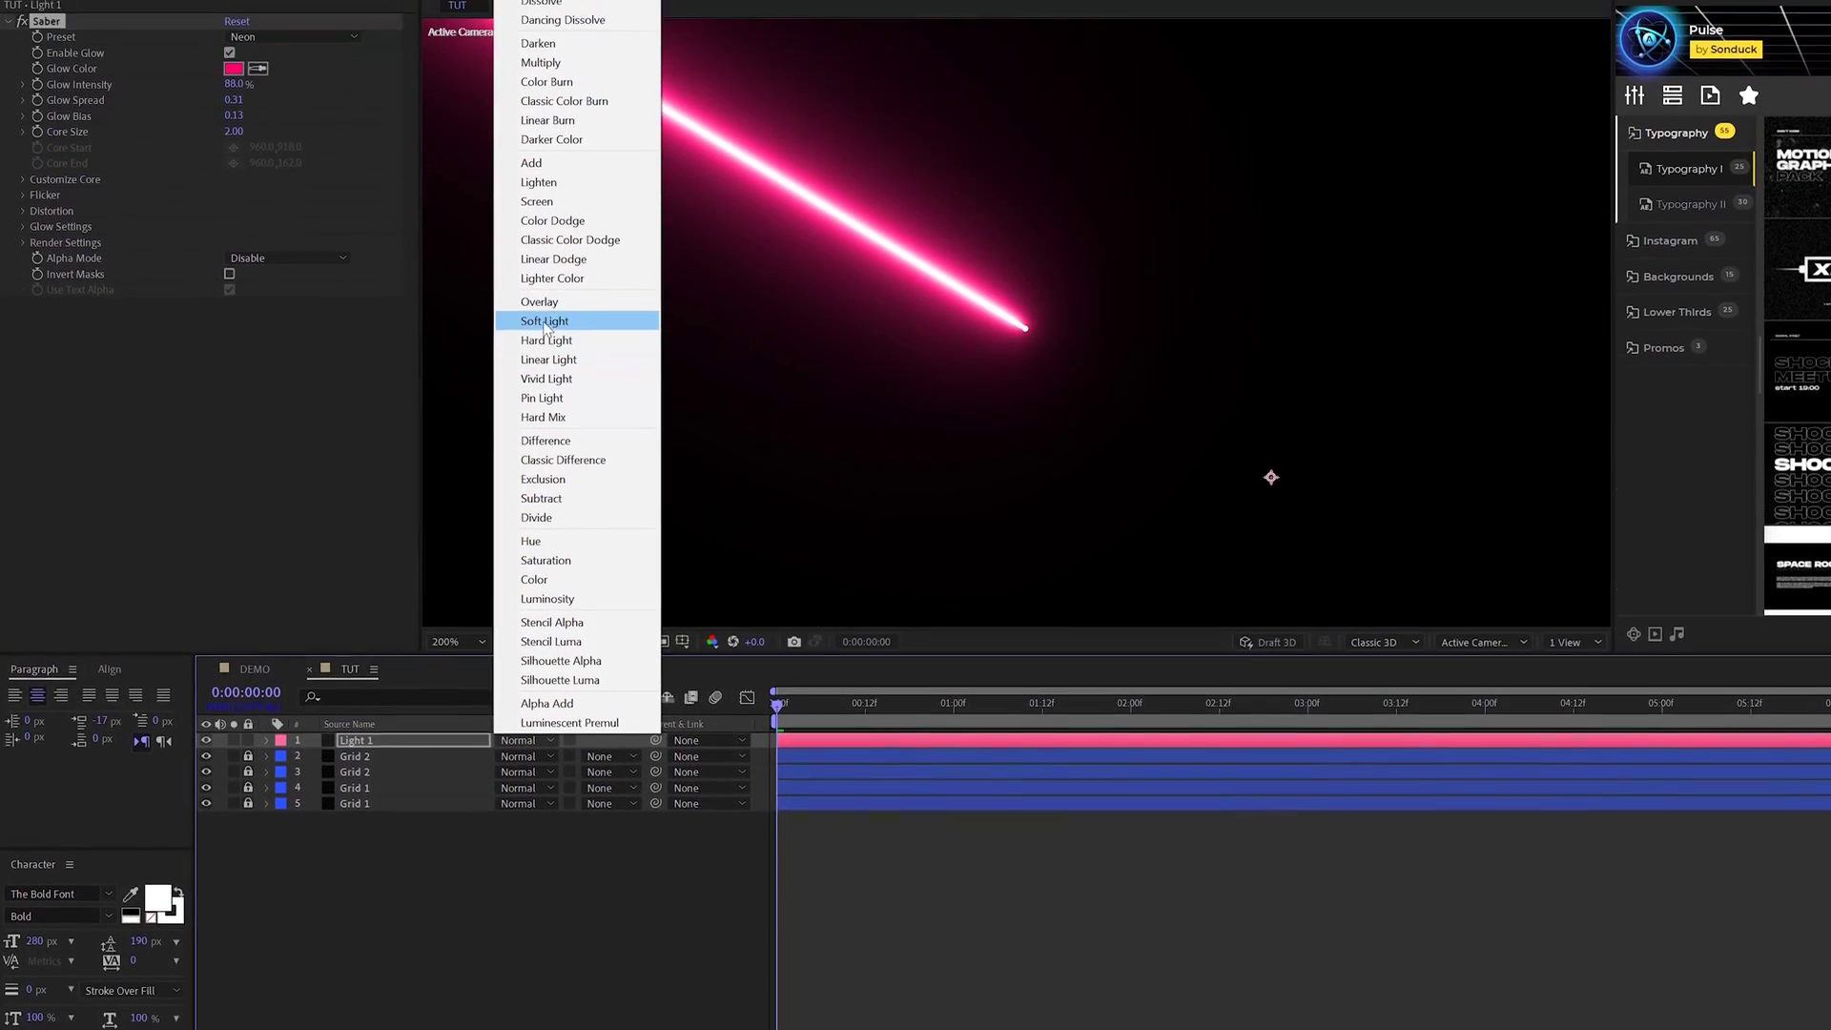
left_click(537, 102)
Step: Adjust Saber's Core Size on Light 1 and lower its Glow Intensity to 54%
left_click(234, 207)
type("1")
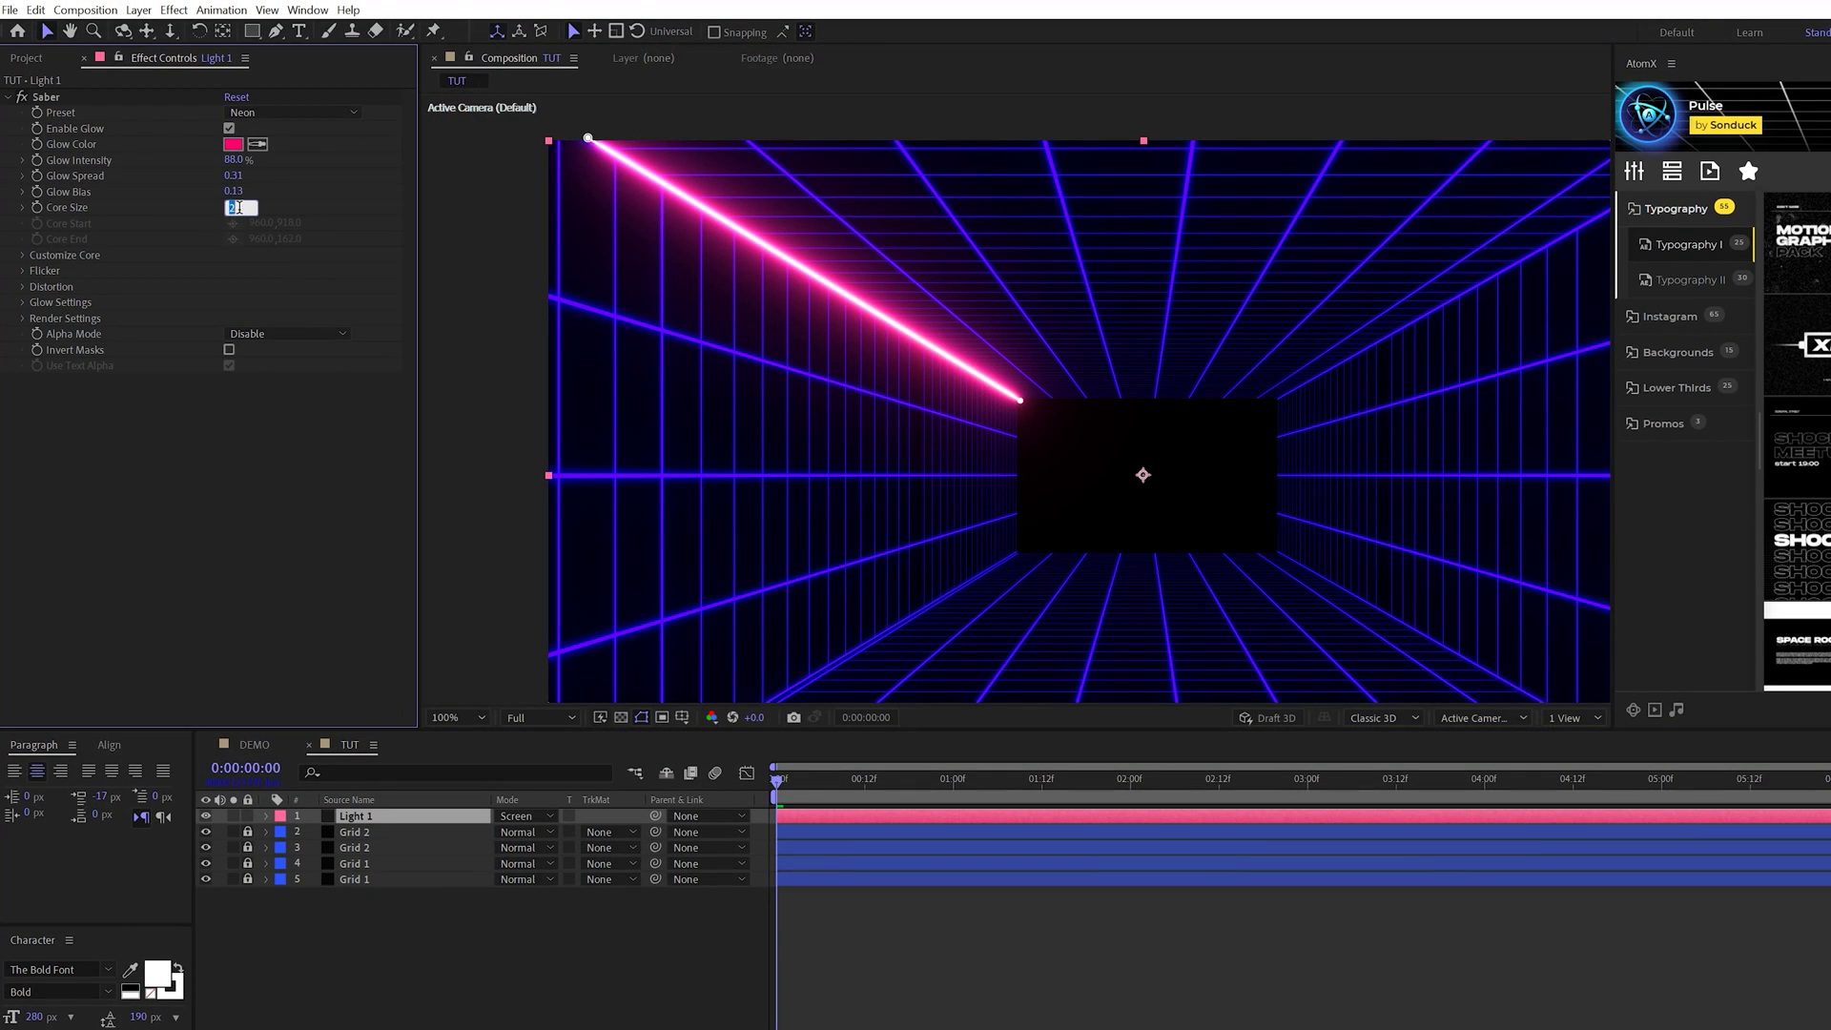
key("Return")
left_click_drag(230, 159, 221, 160)
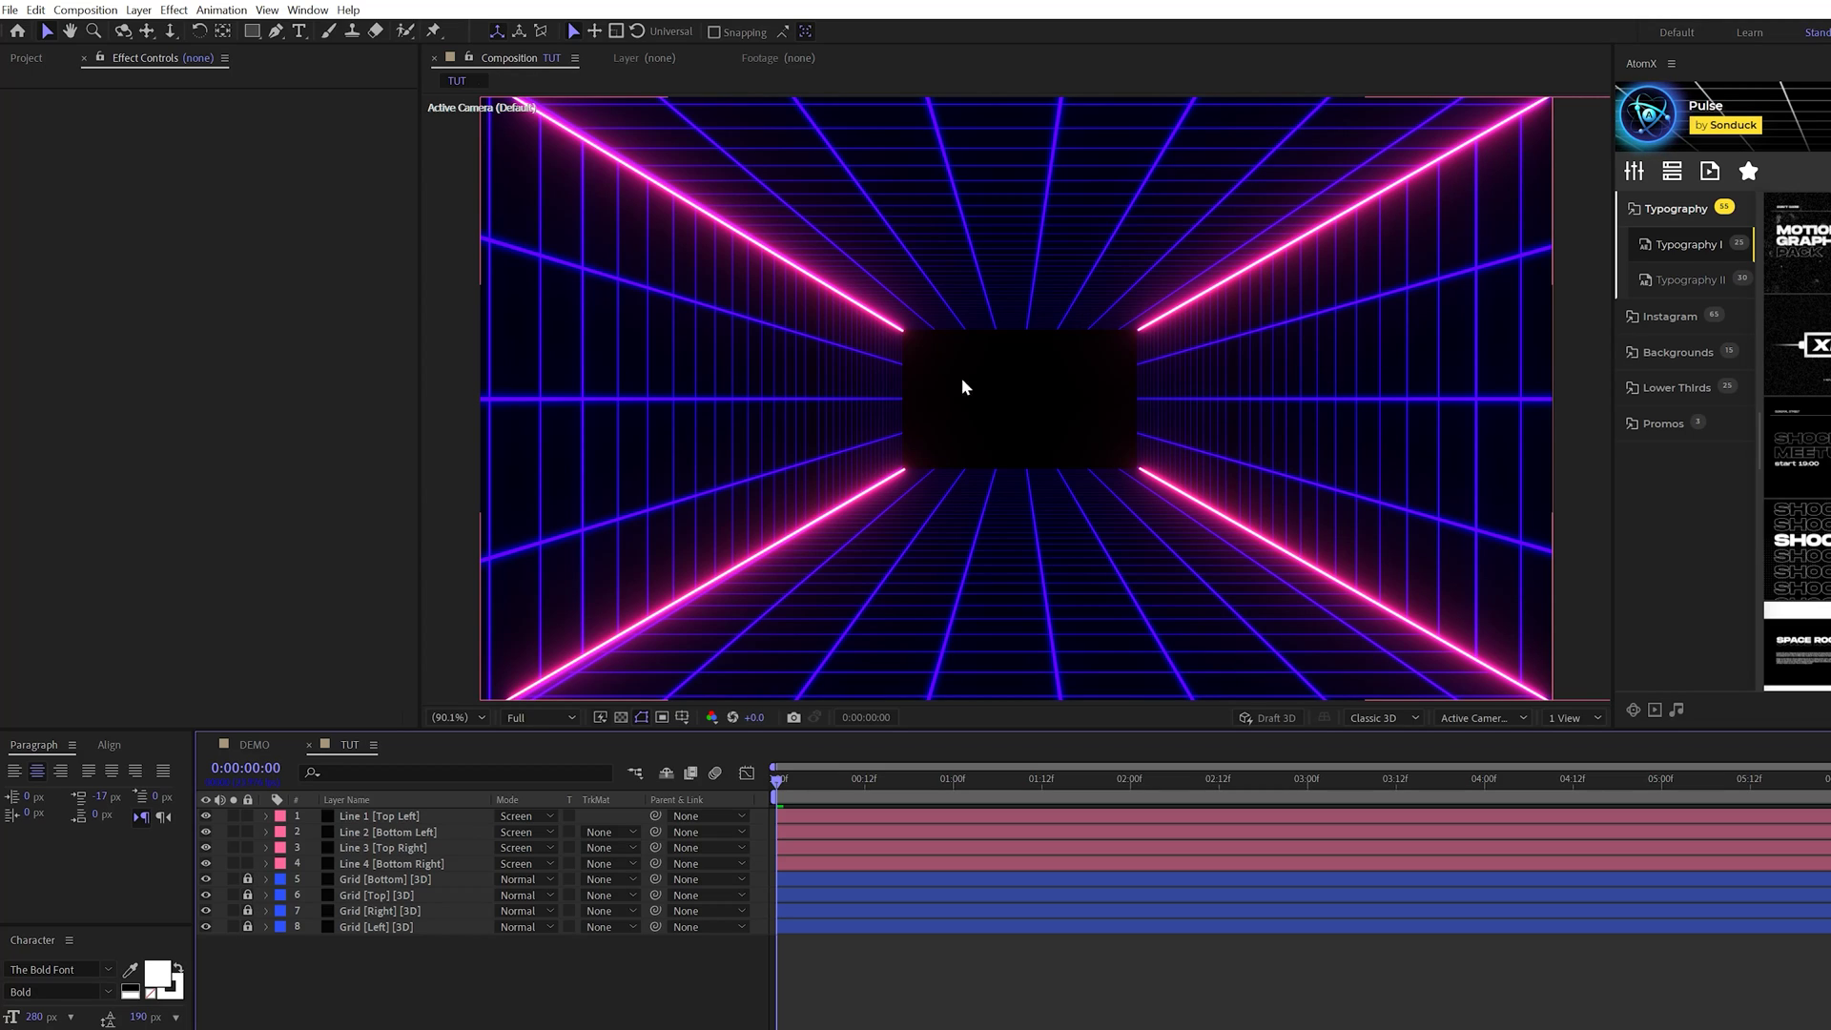
Step: Duplicate the Line 1 [Top Left] layer and delete the mask from the copy
left_click(372, 818)
key("ctrl+d")
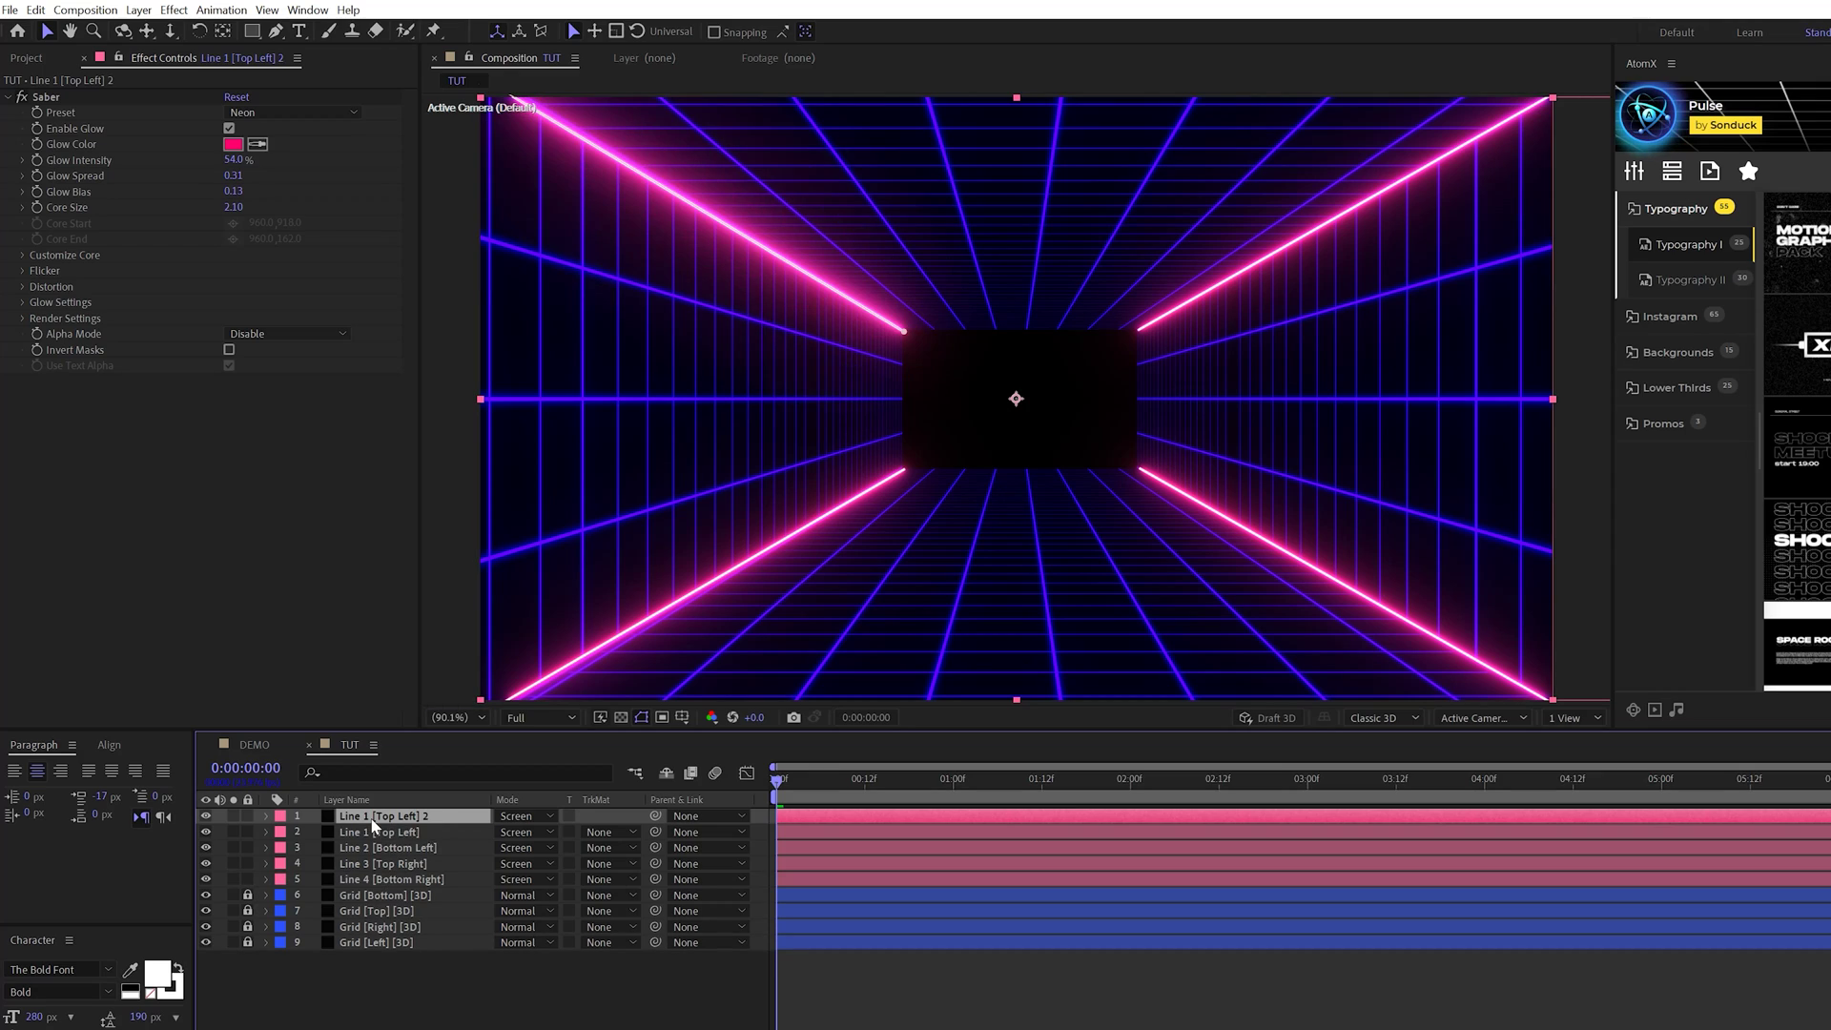
key("m")
left_click(354, 839)
key("Delete")
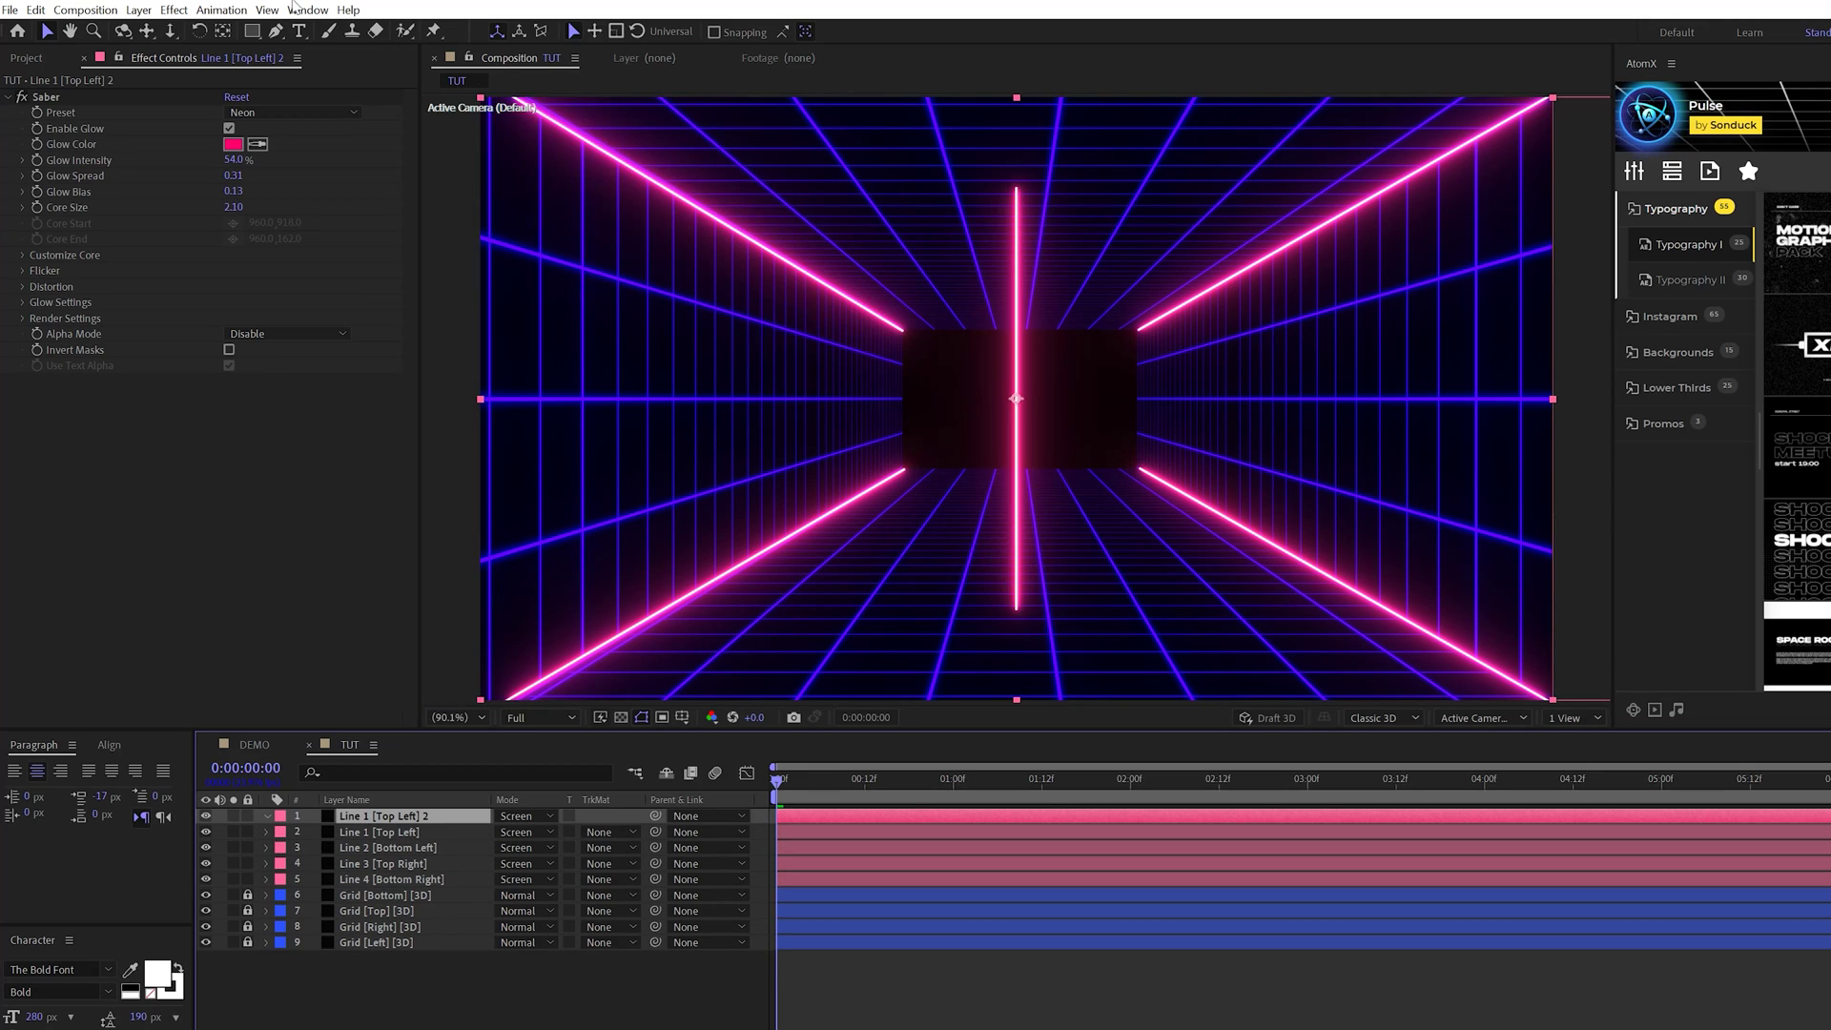
Step: Draw a rectangular mask around the tunnel's dark back opening and place the Box Line layer between the Line and Grid layers
left_click_drag(252, 31, 293, 38)
left_click(292, 38)
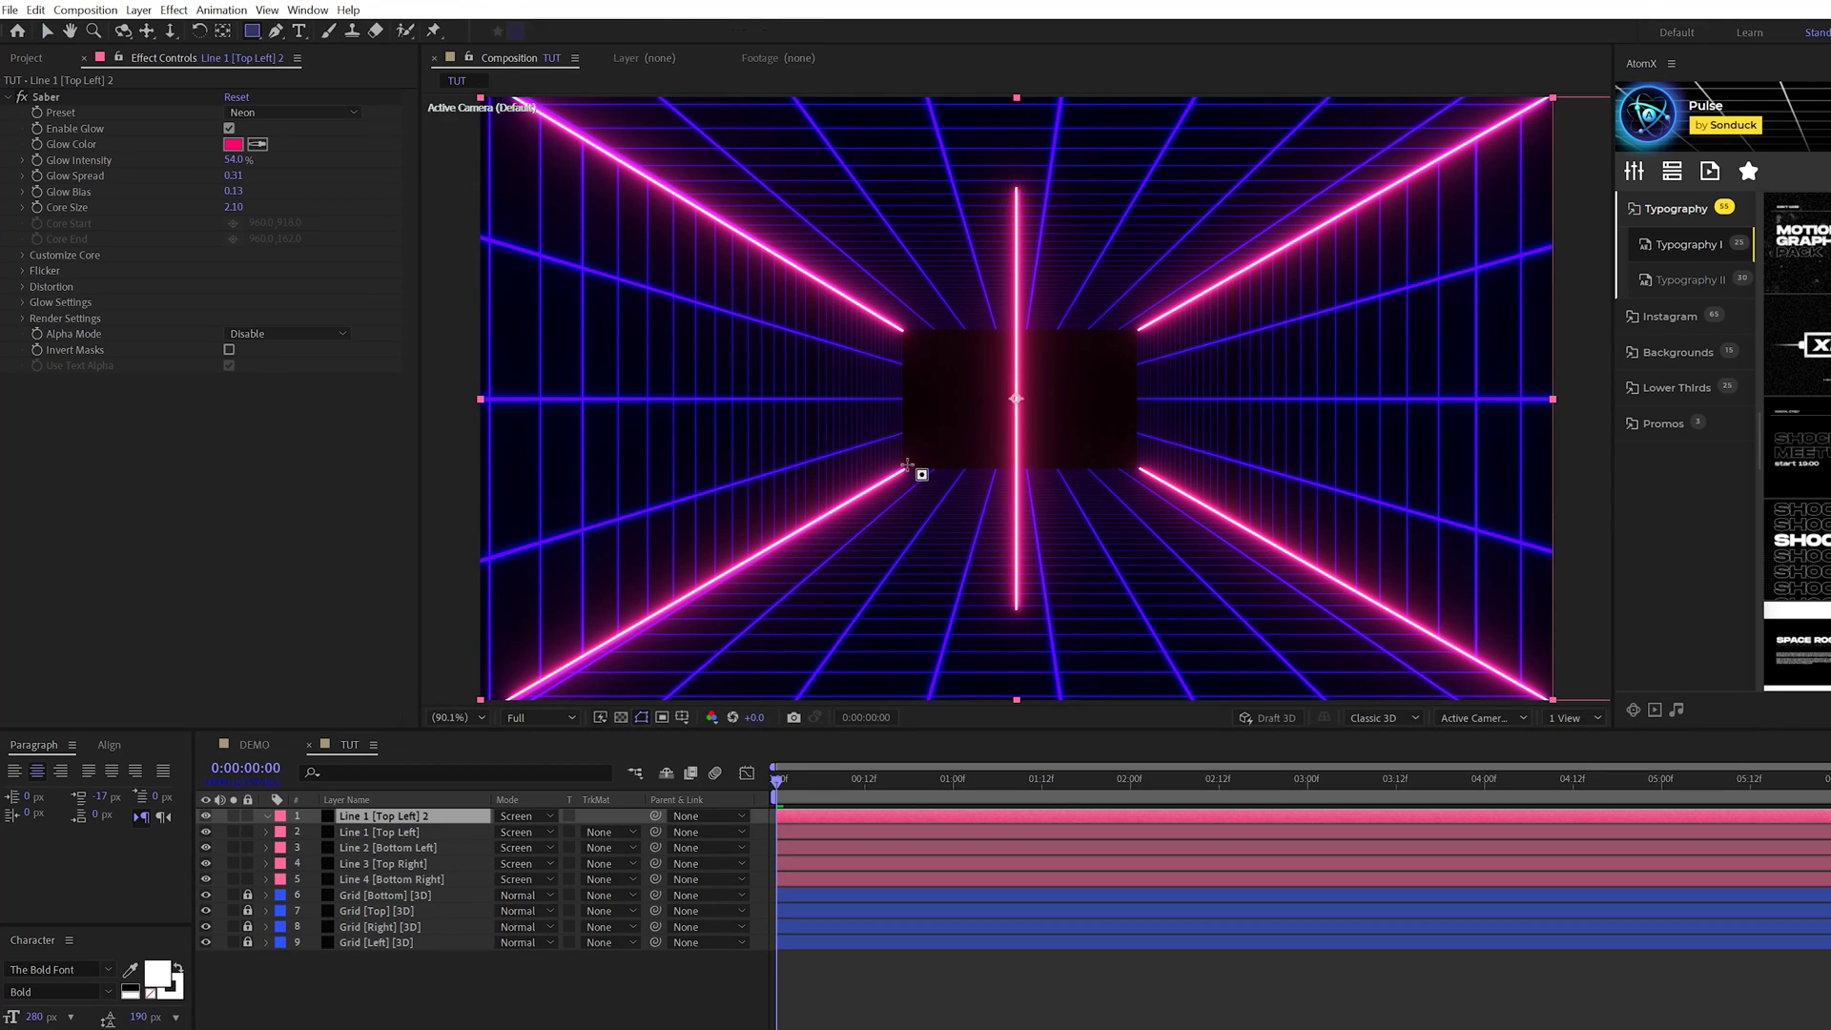
left_click_drag(905, 469, 1138, 329)
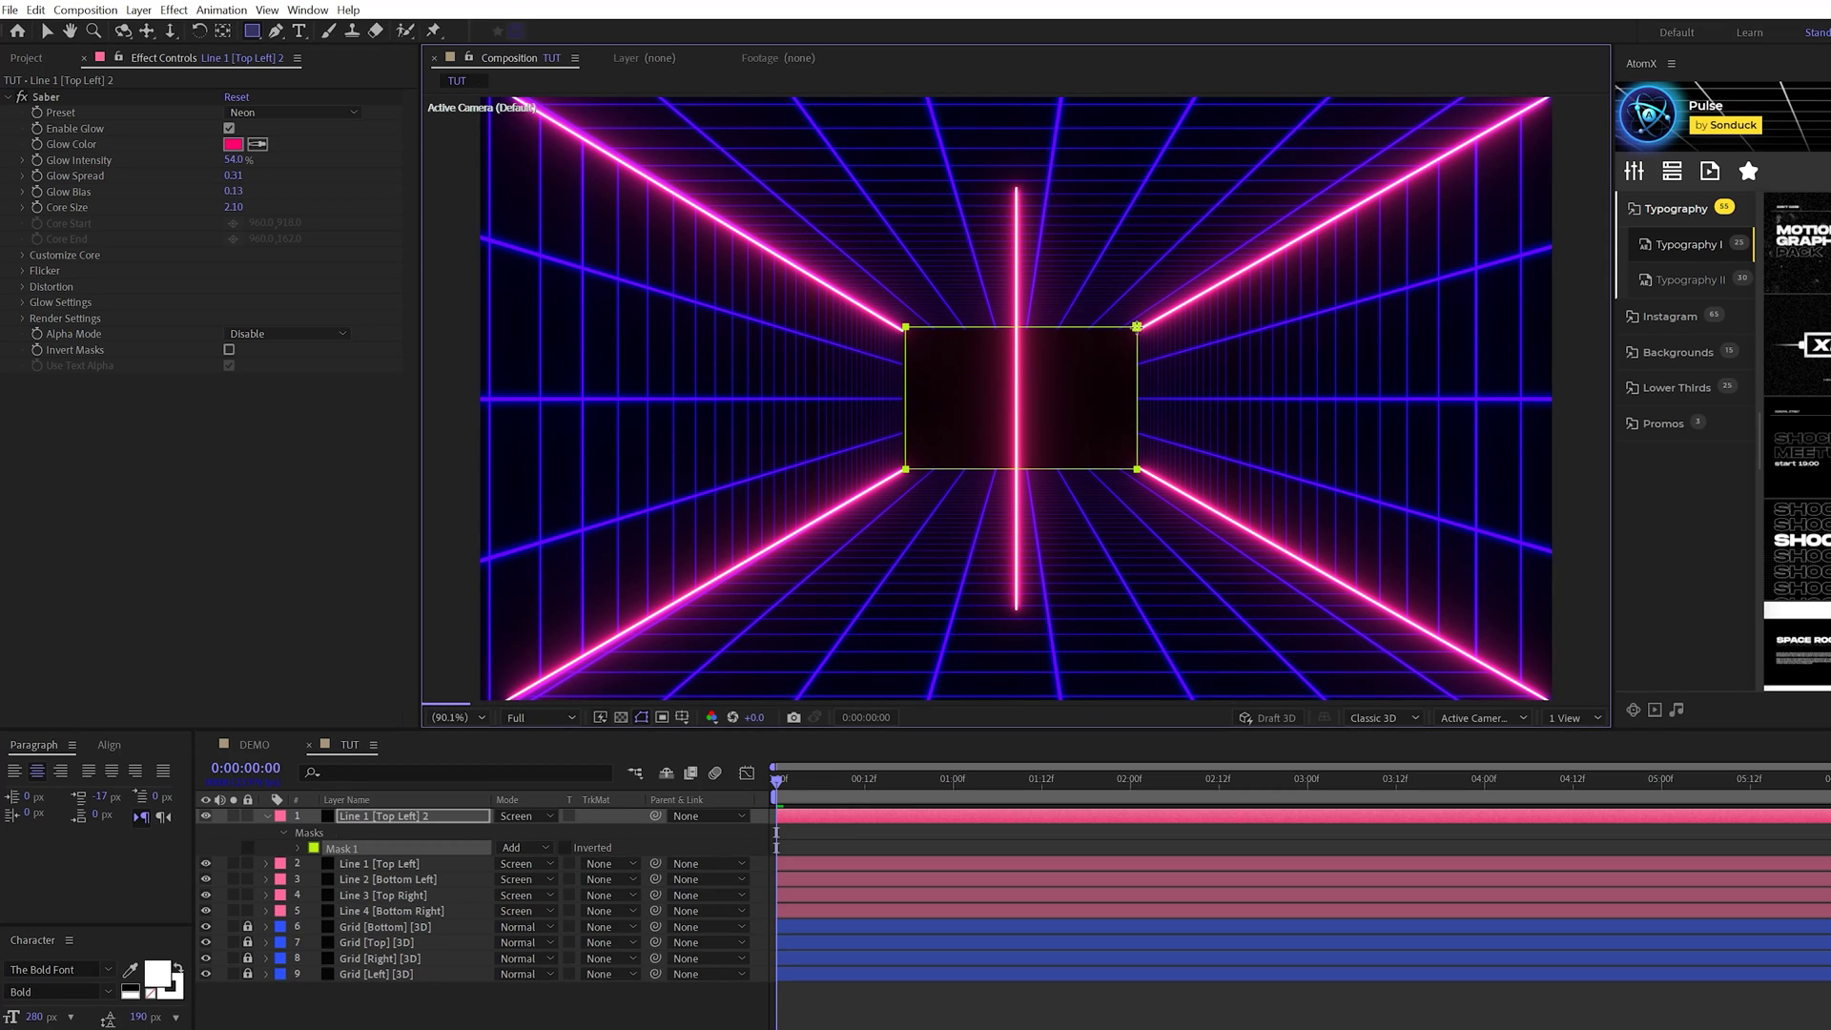
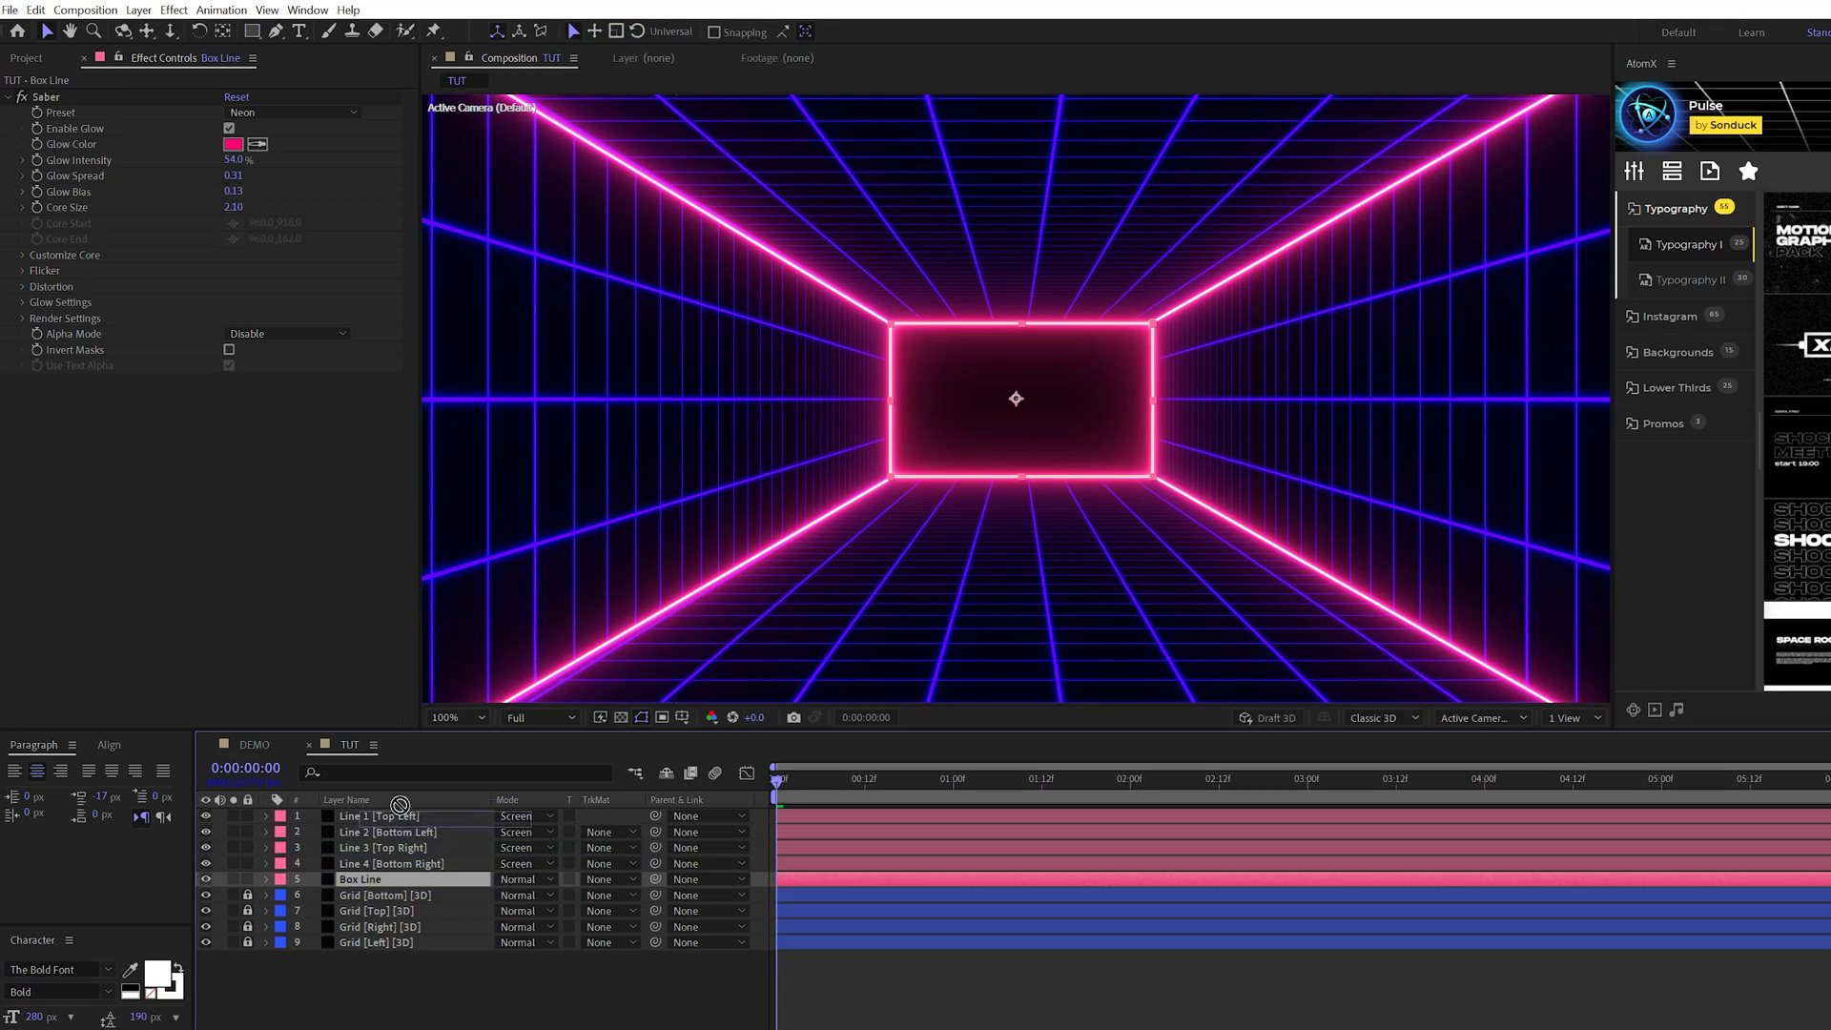
left_click_drag(372, 816, 358, 880)
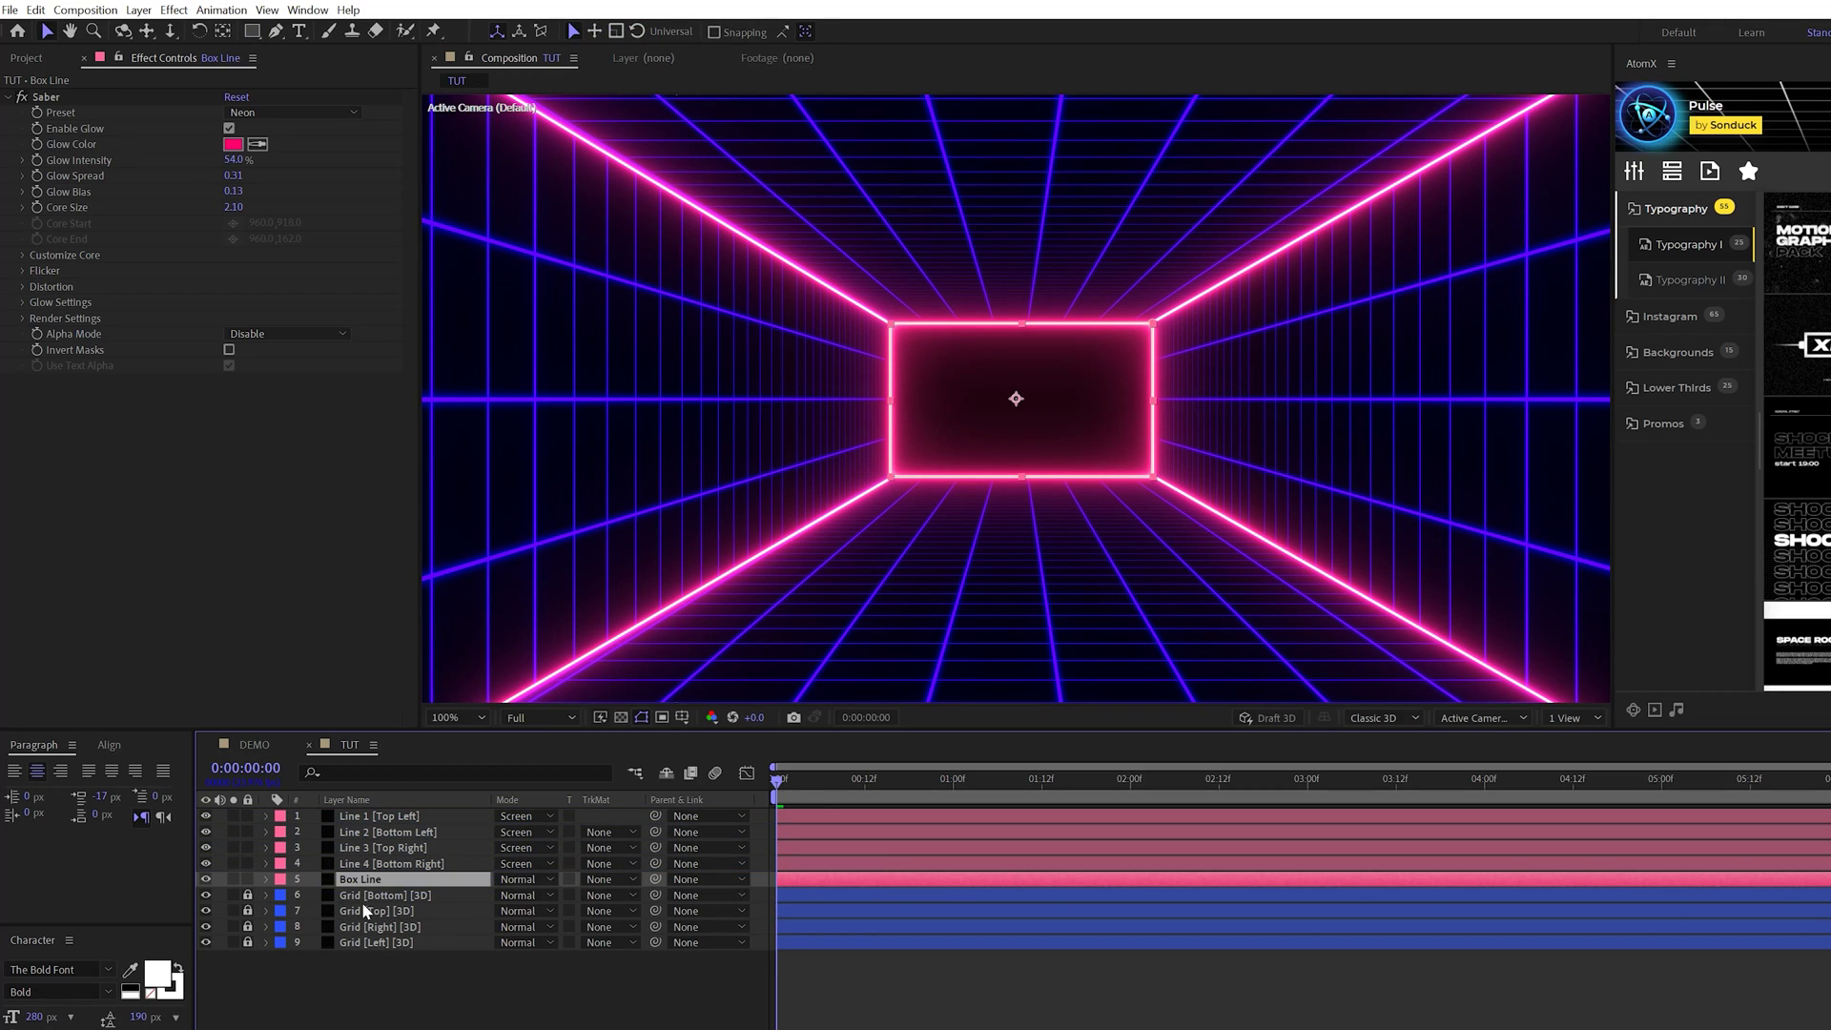
left_click(560, 970)
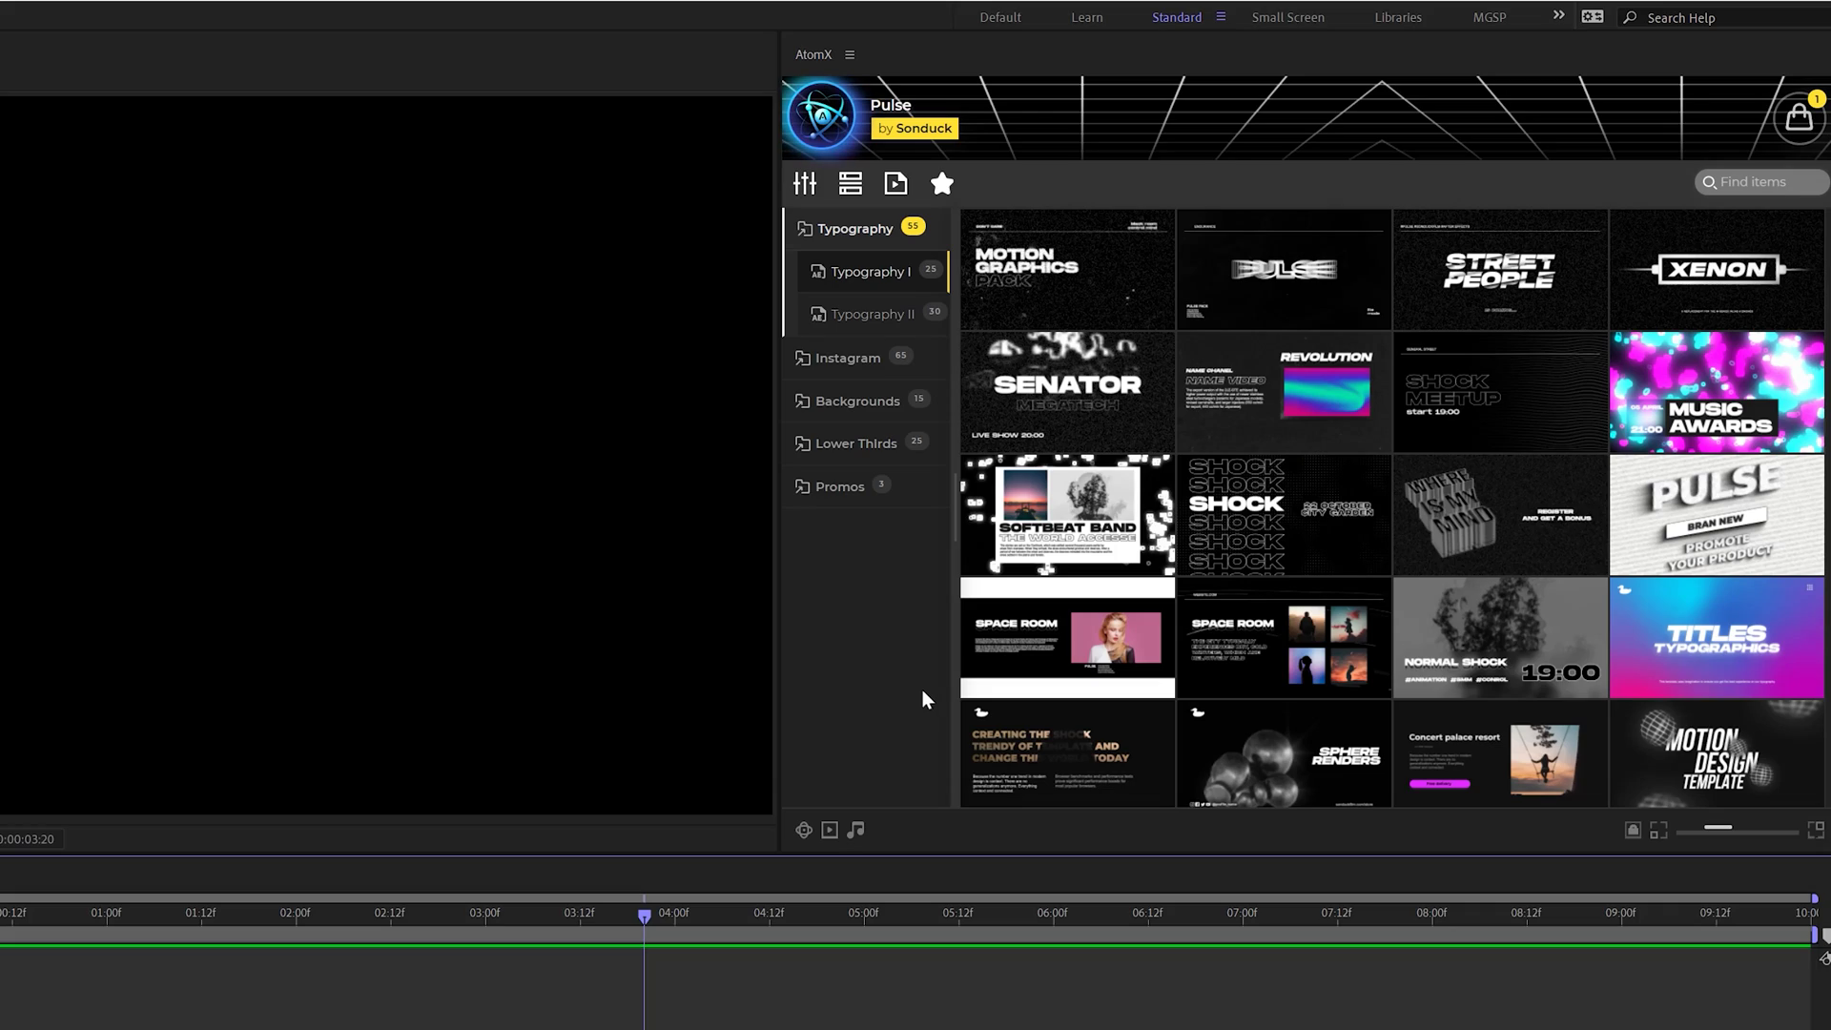
Step: Browse the Pulse pack's Typography, Instagram, Backgrounds, Lower Thirds and Promos templates in AtomX
mouse_move(1078, 275)
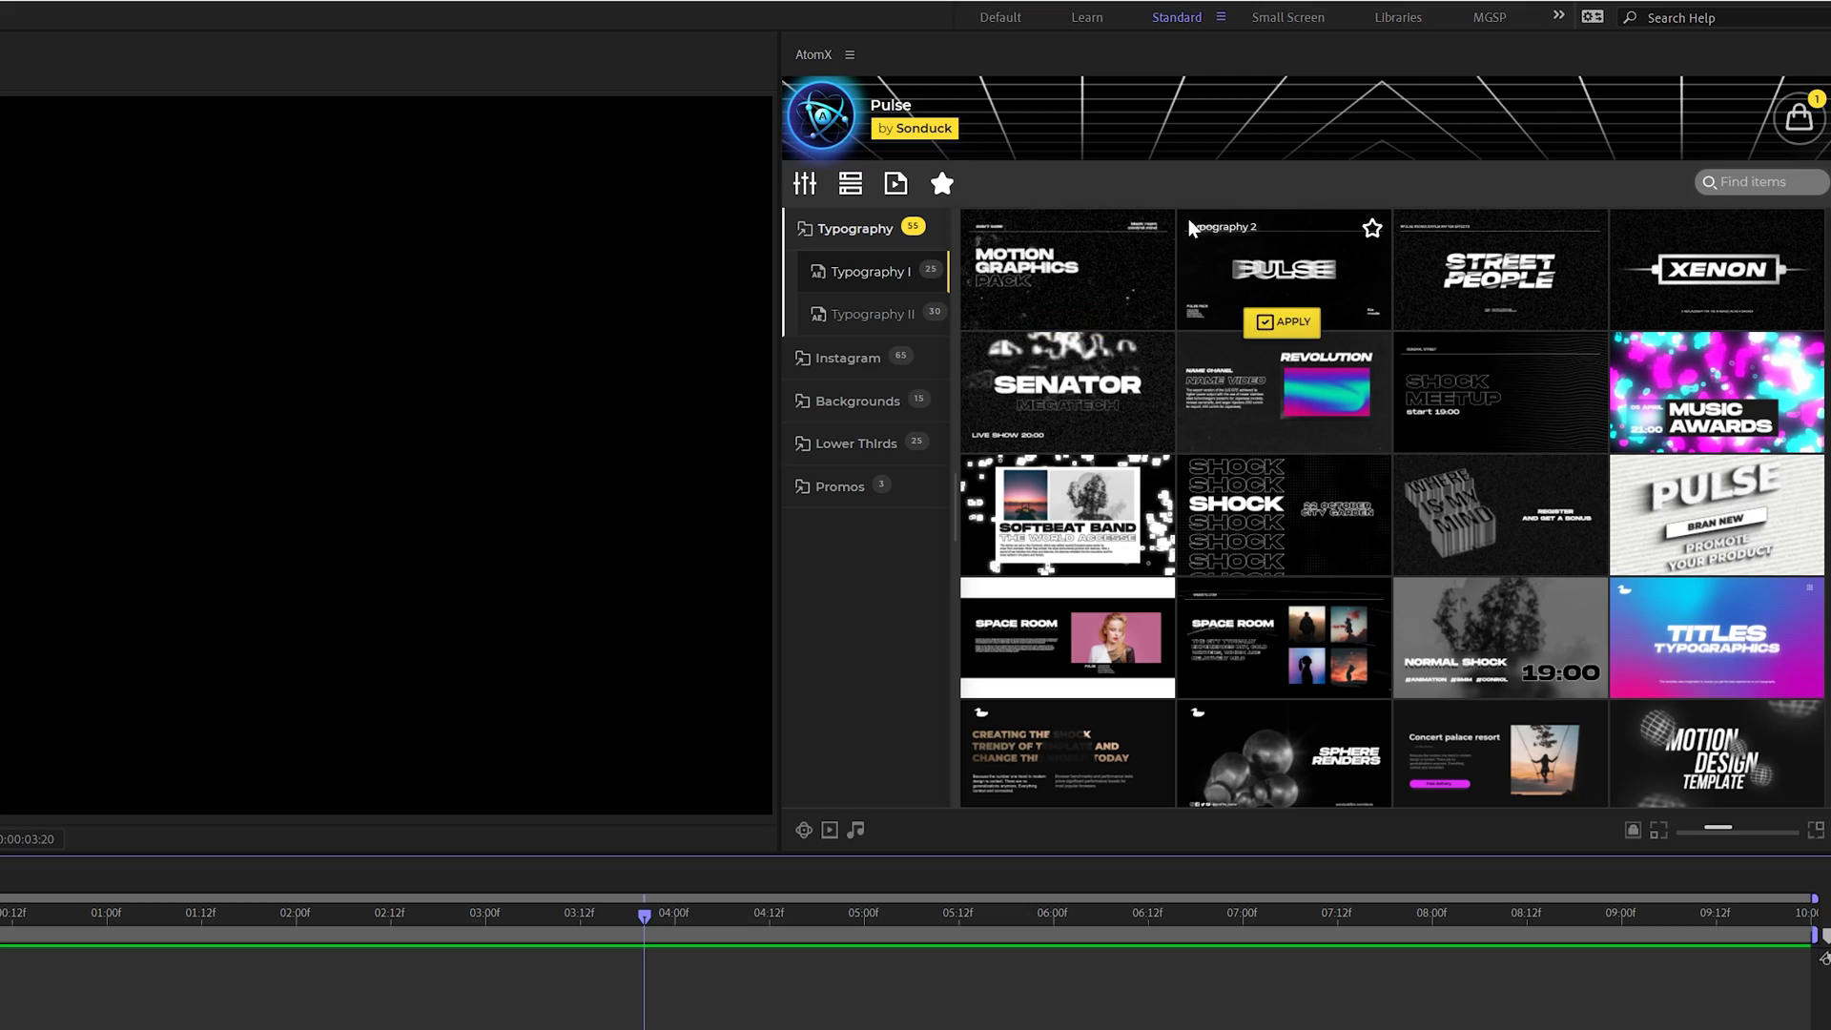
mouse_move(1069, 441)
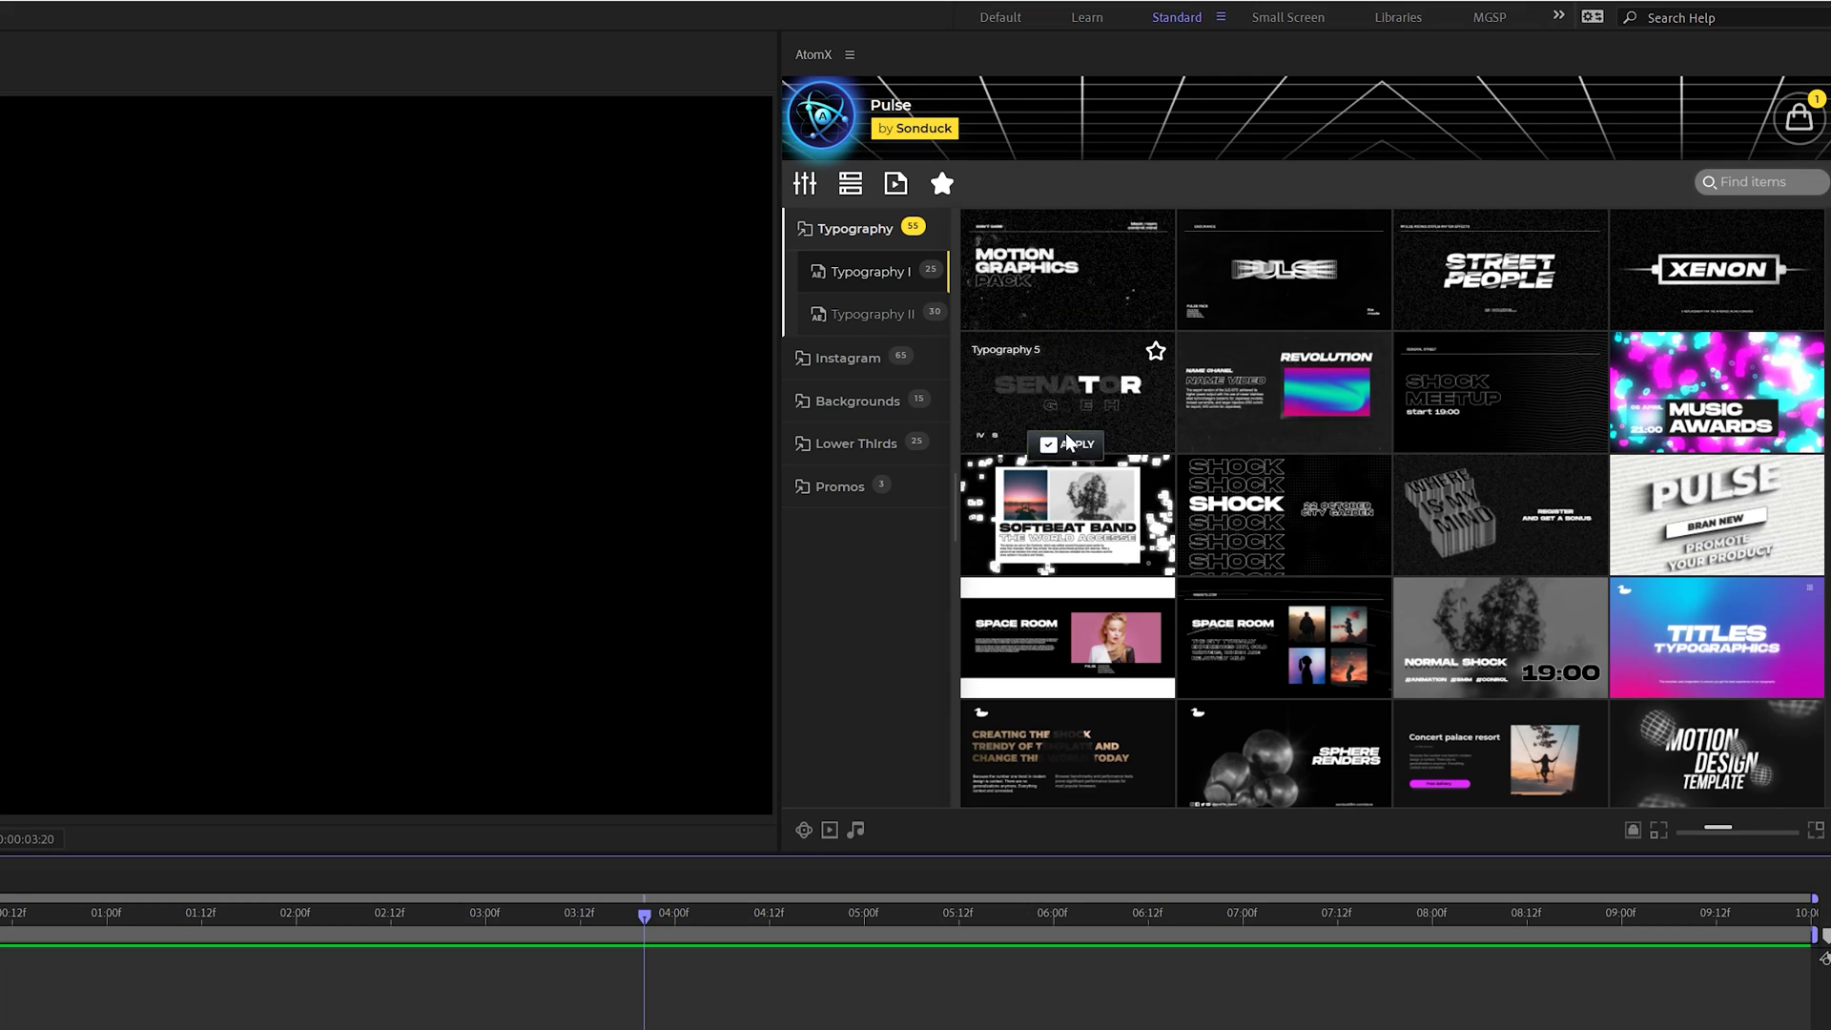
left_click(863, 315)
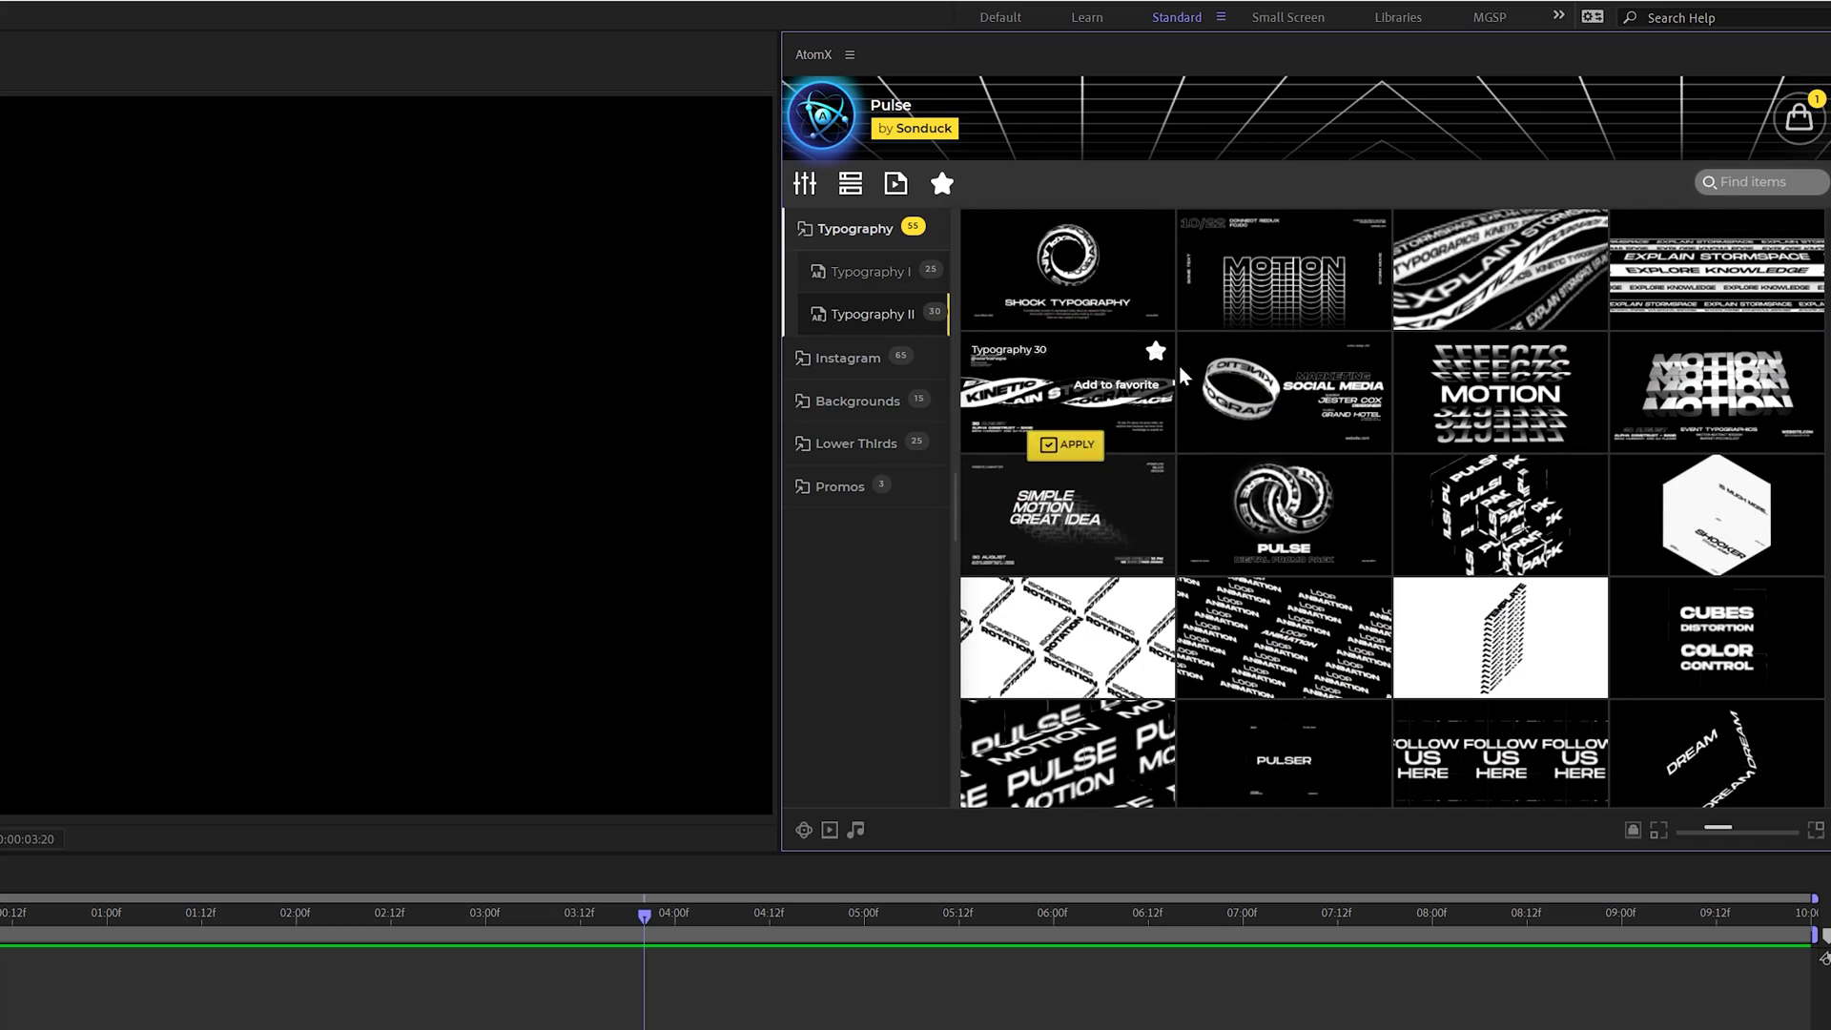
mouse_move(1326, 272)
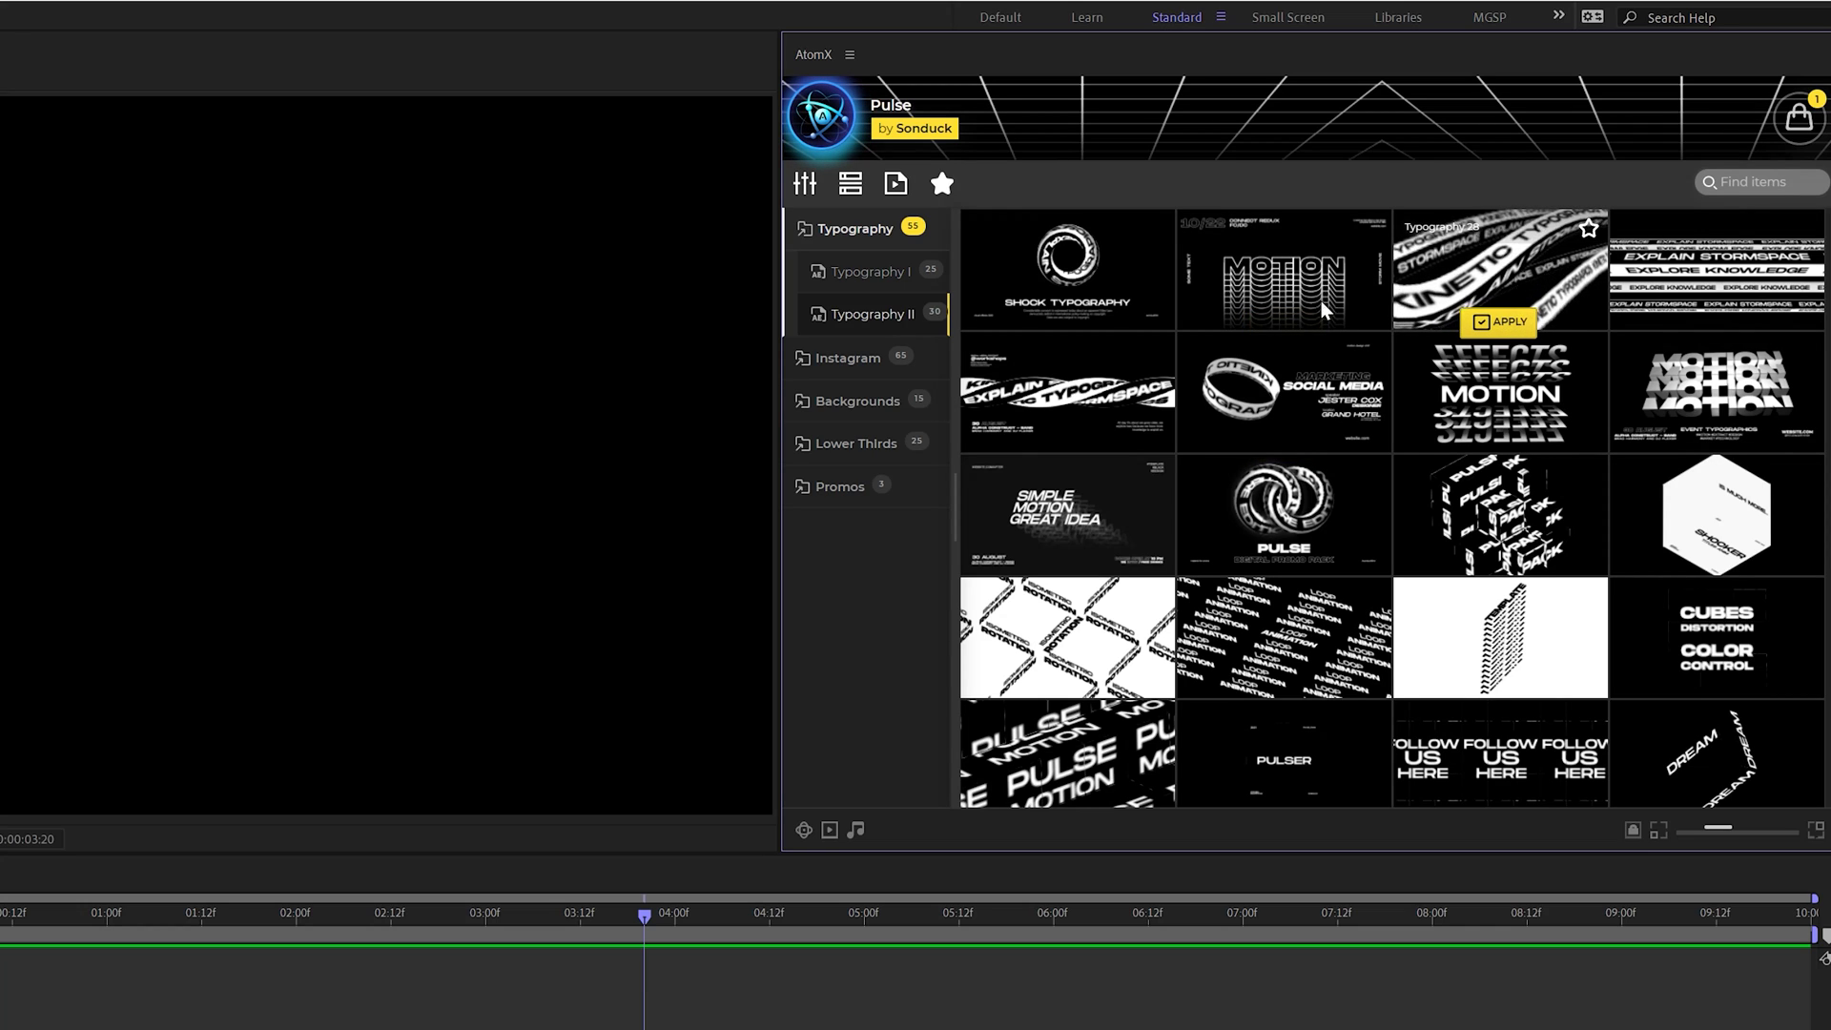
mouse_move(1052, 414)
left_click(848, 360)
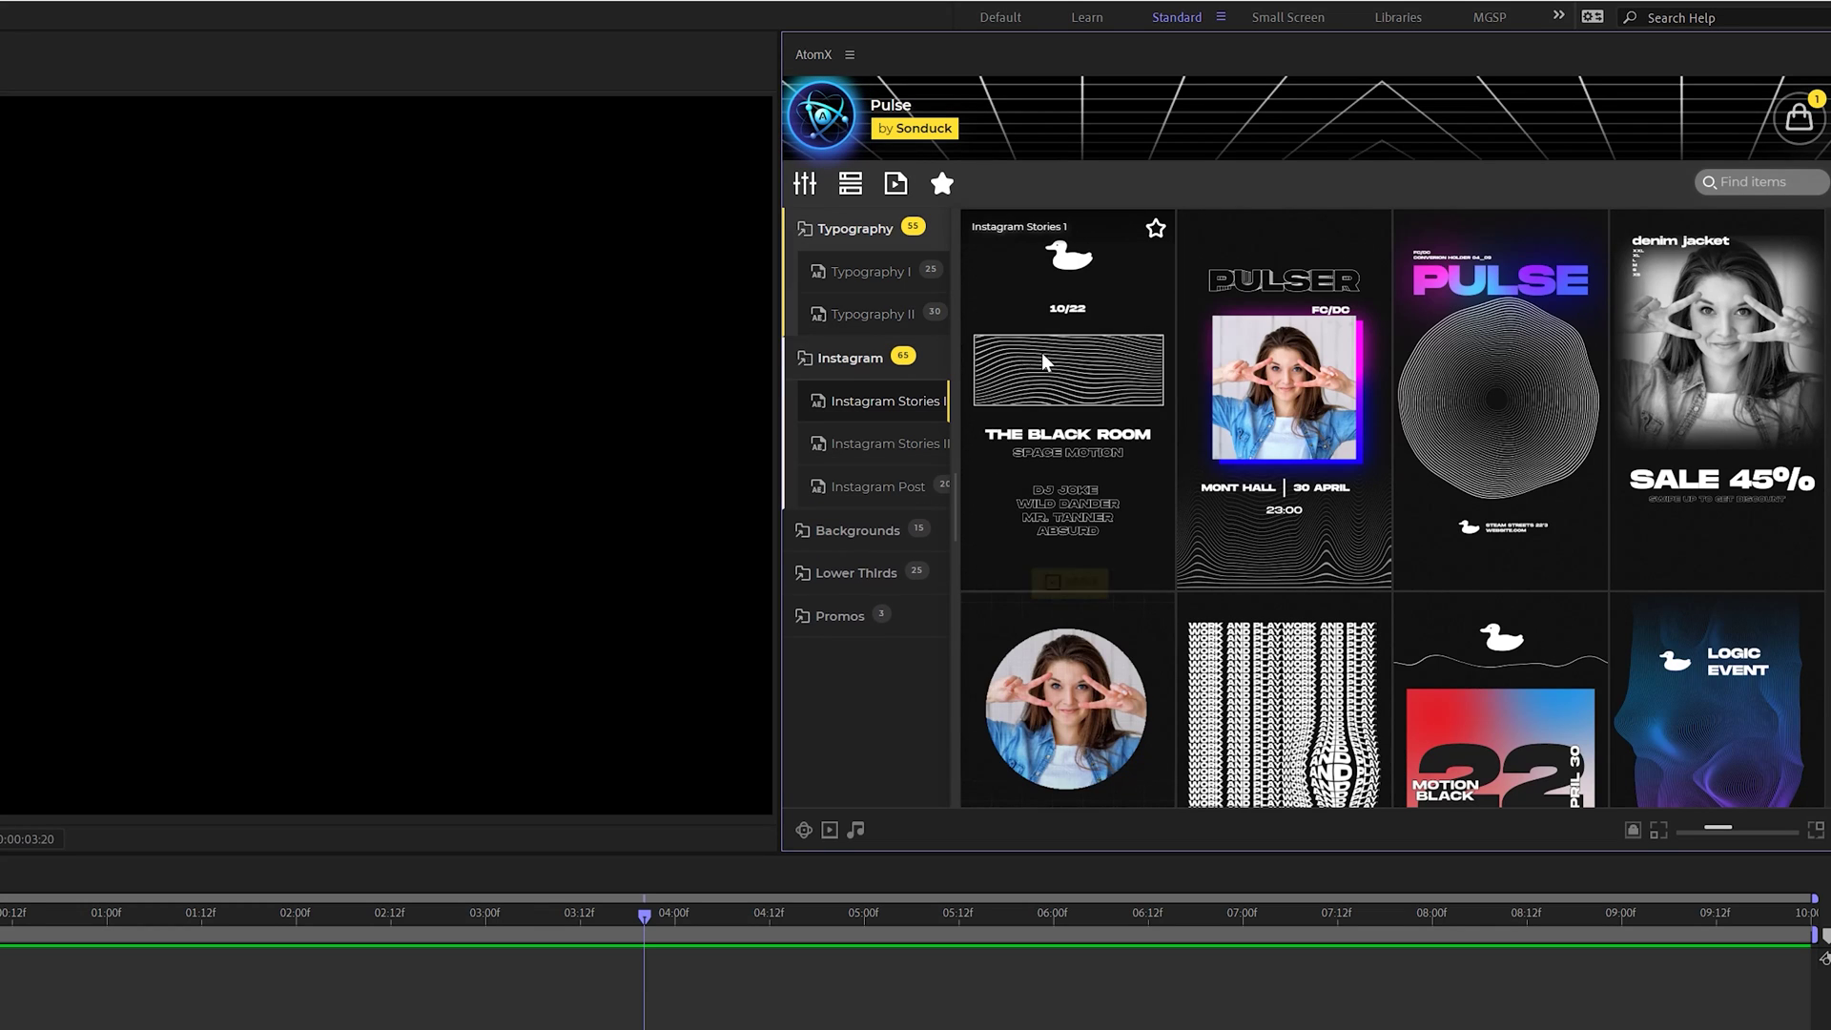
left_click(932, 408)
left_click(859, 531)
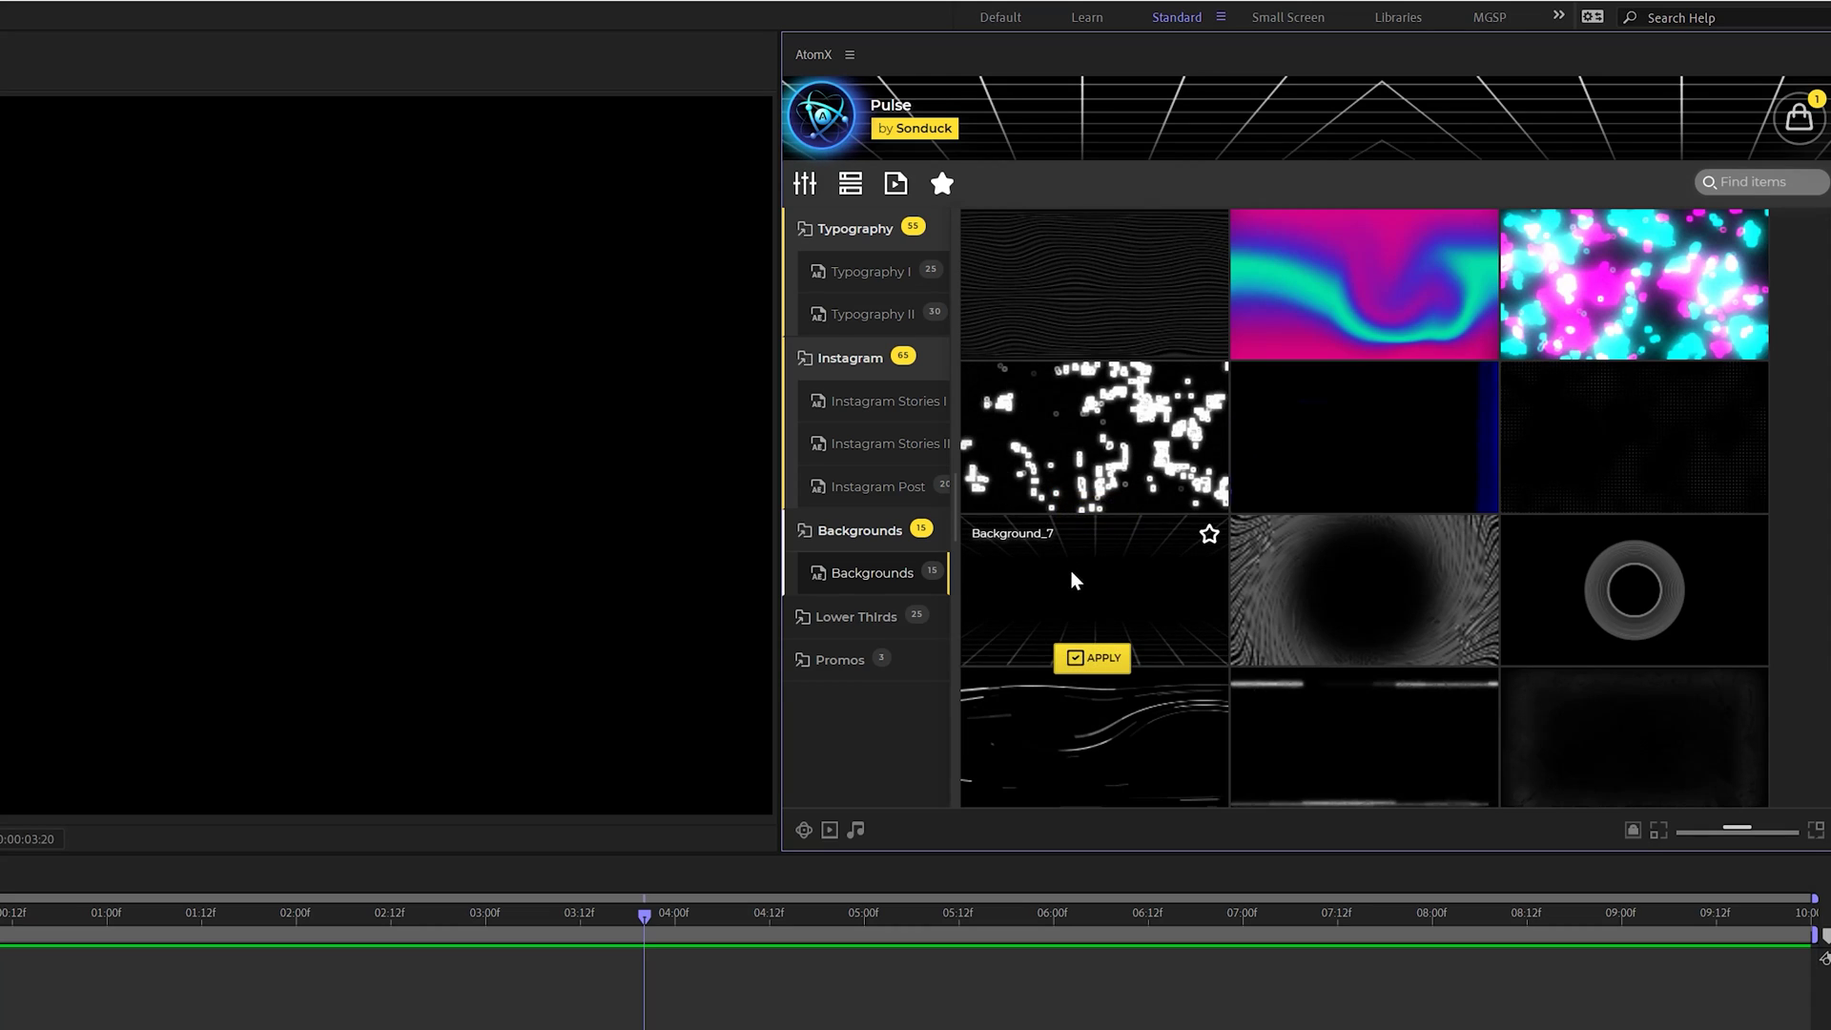
left_click(878, 617)
left_click(858, 749)
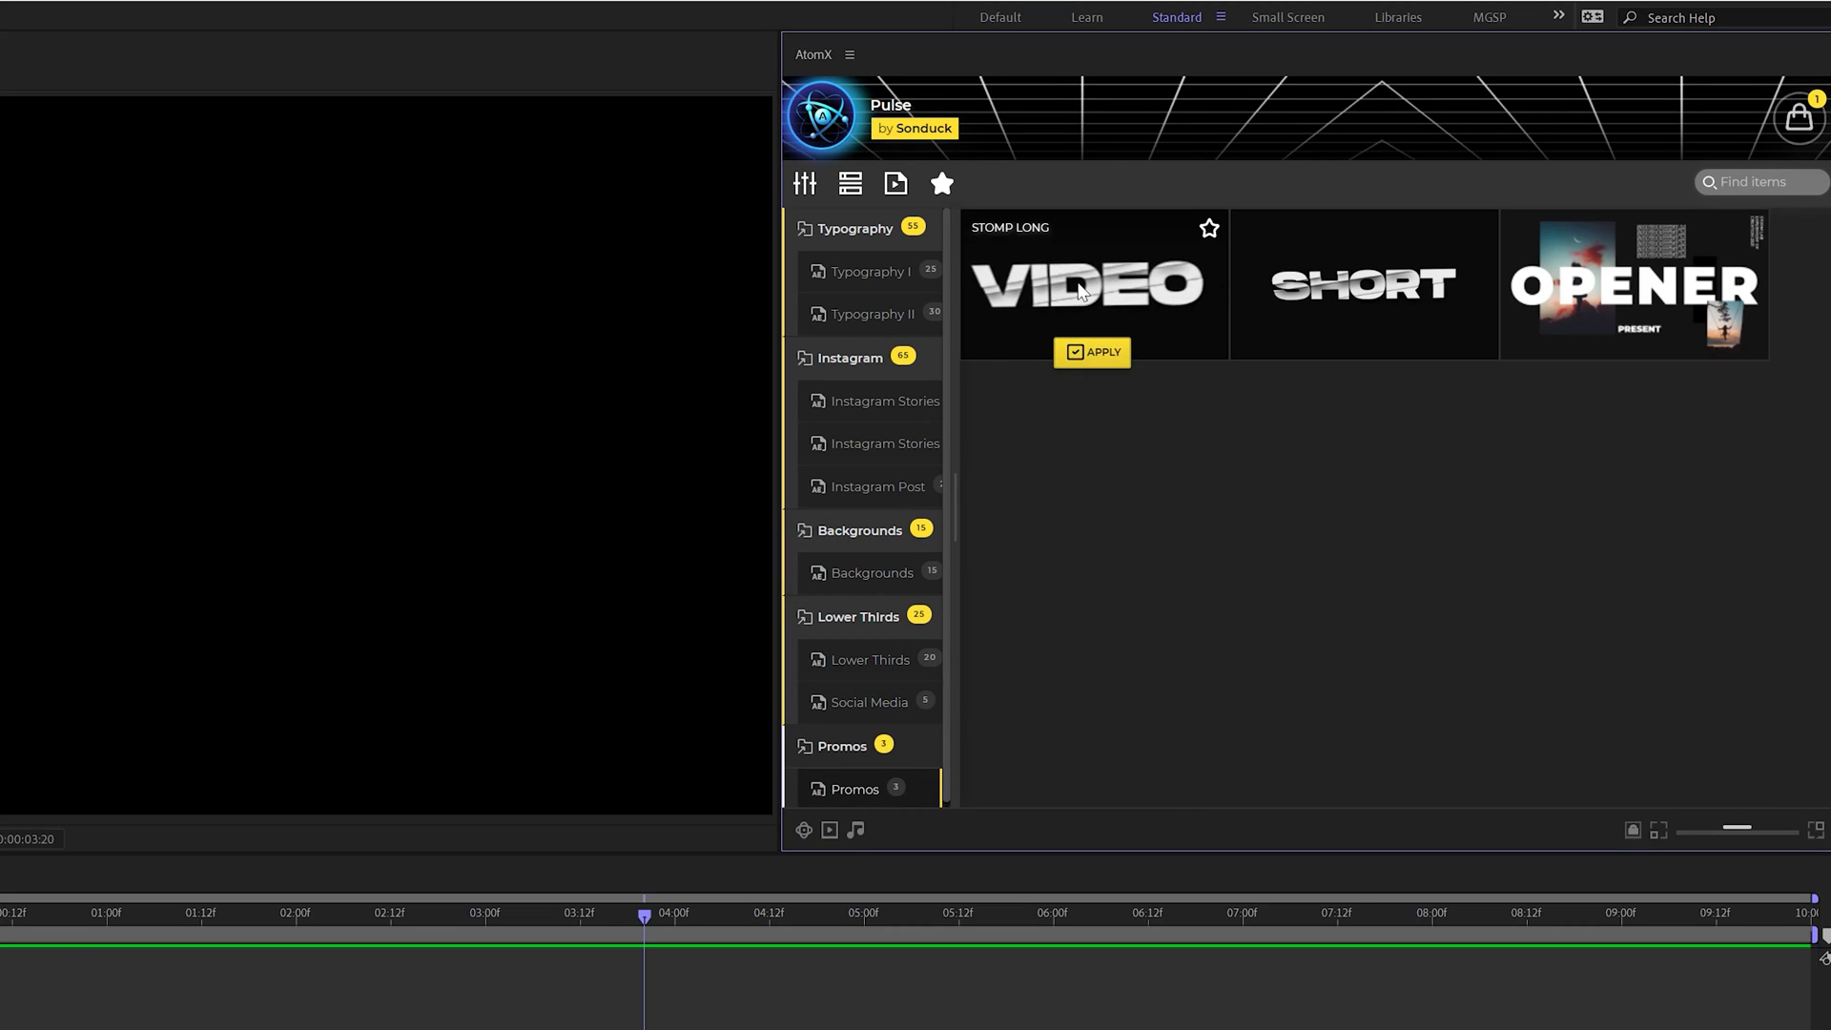
Step: Apply the Typography 25 template from Typography I to Comp 1 and open its Text 25_3 composition
left_click(870, 277)
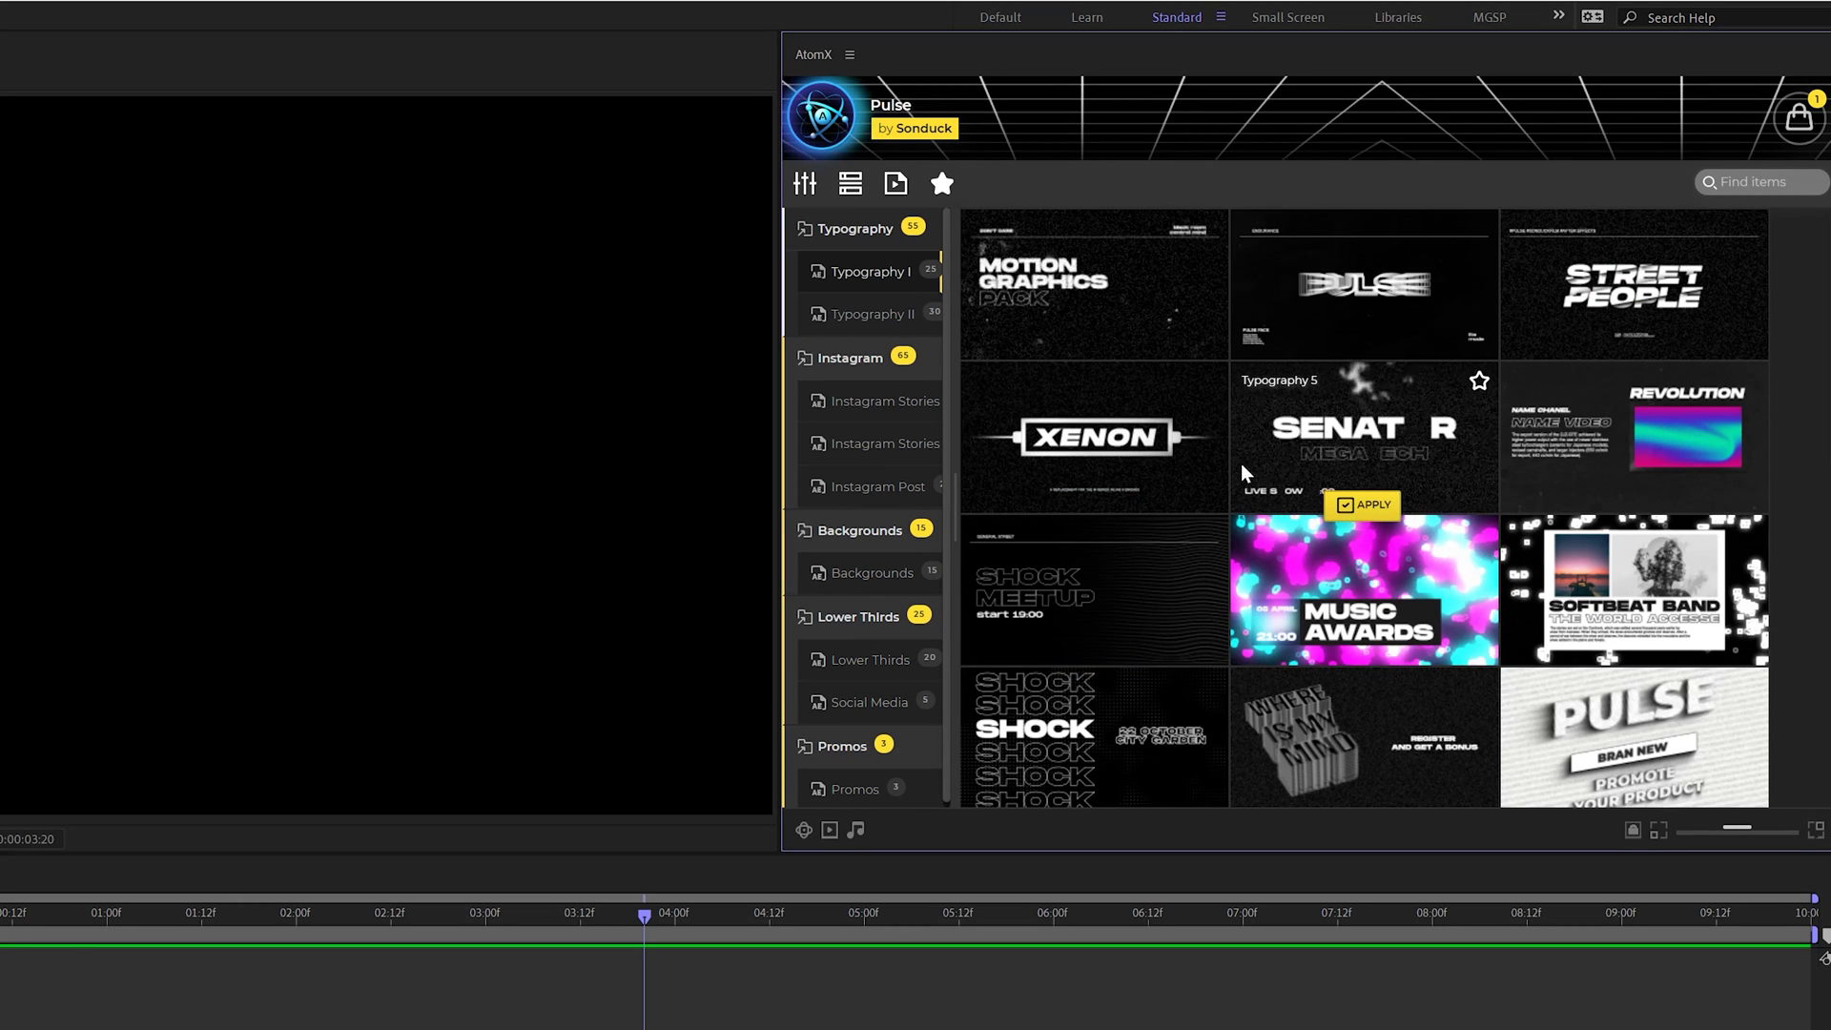
scroll(1253, 515, "down", 8)
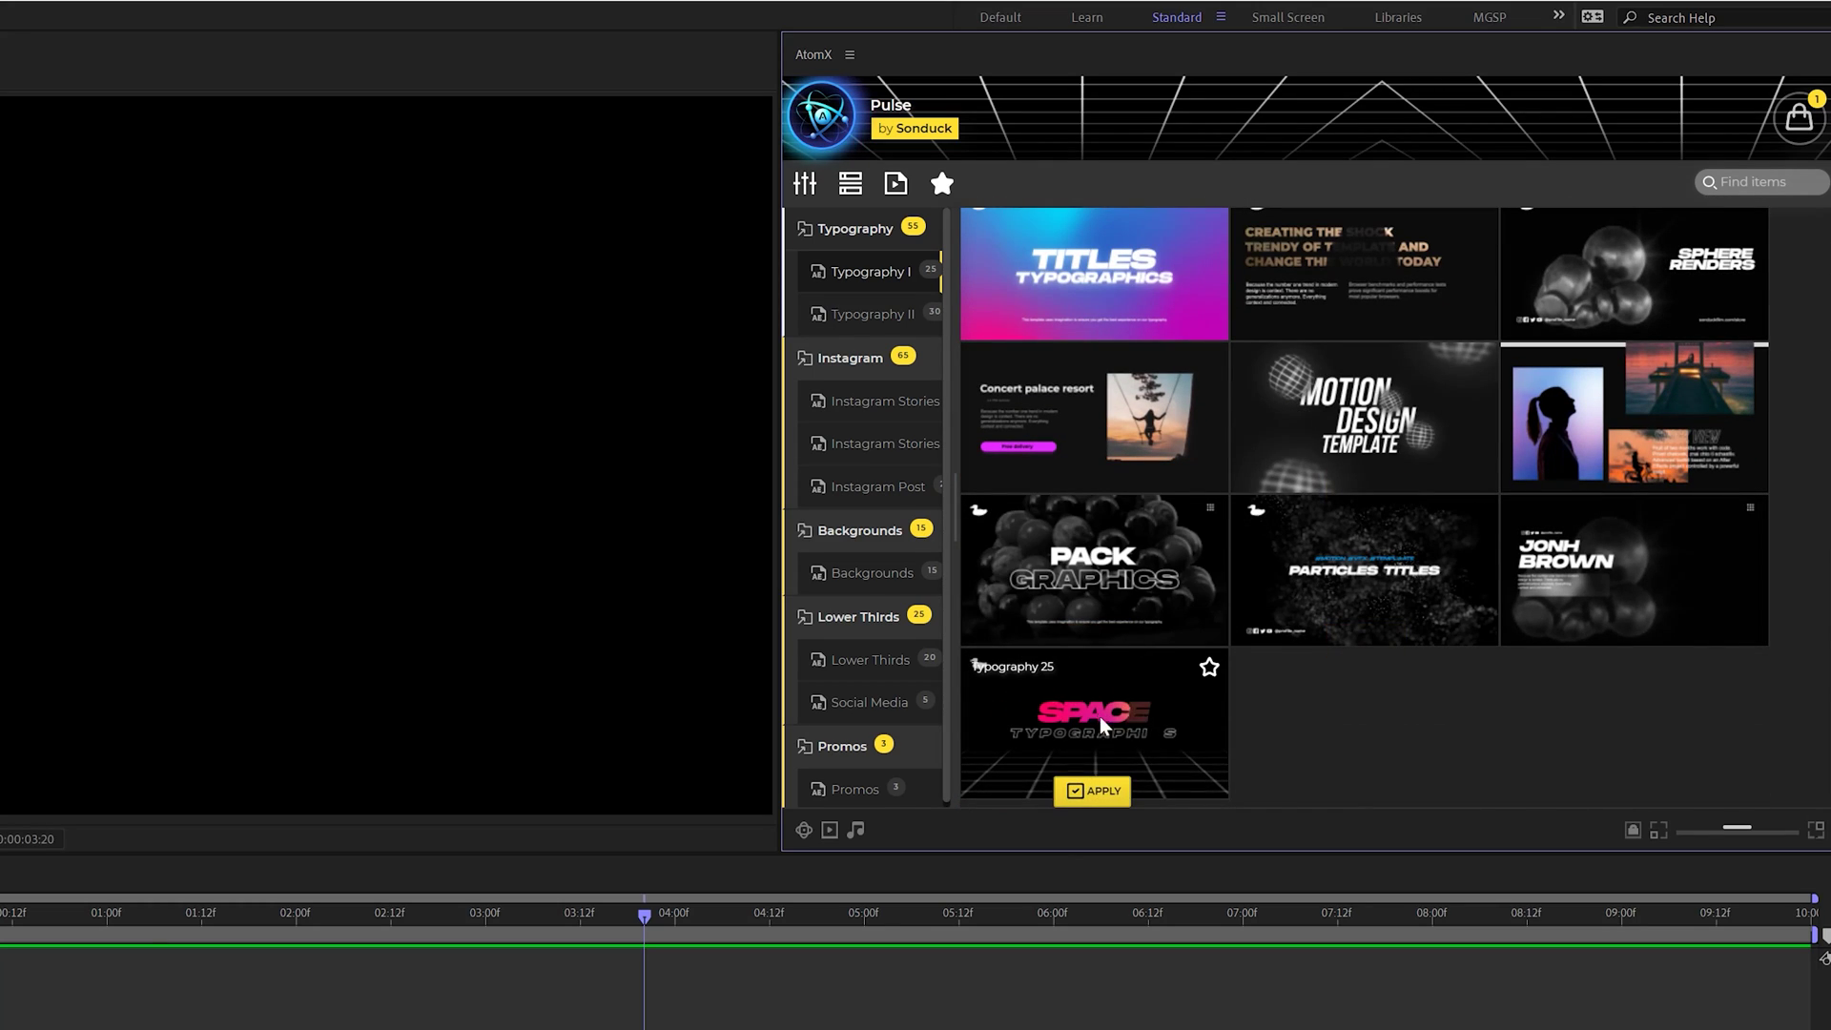
left_click(1099, 788)
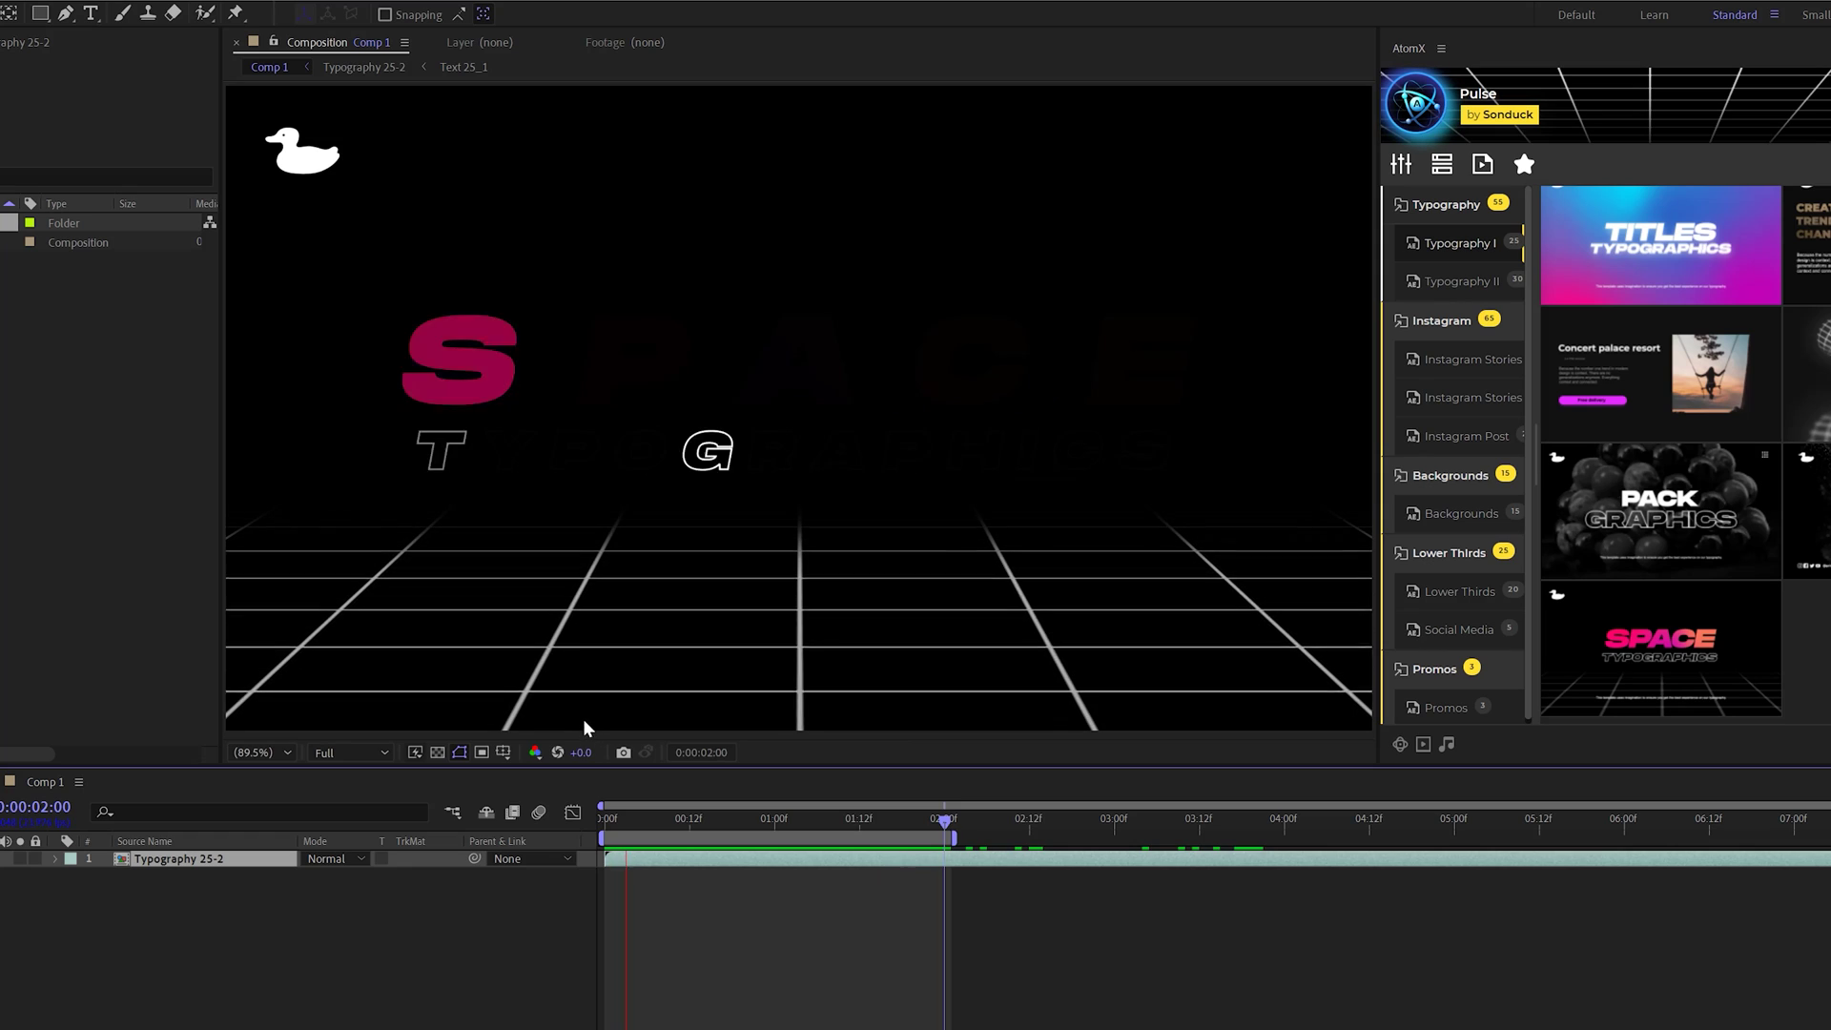
double_click(175, 857)
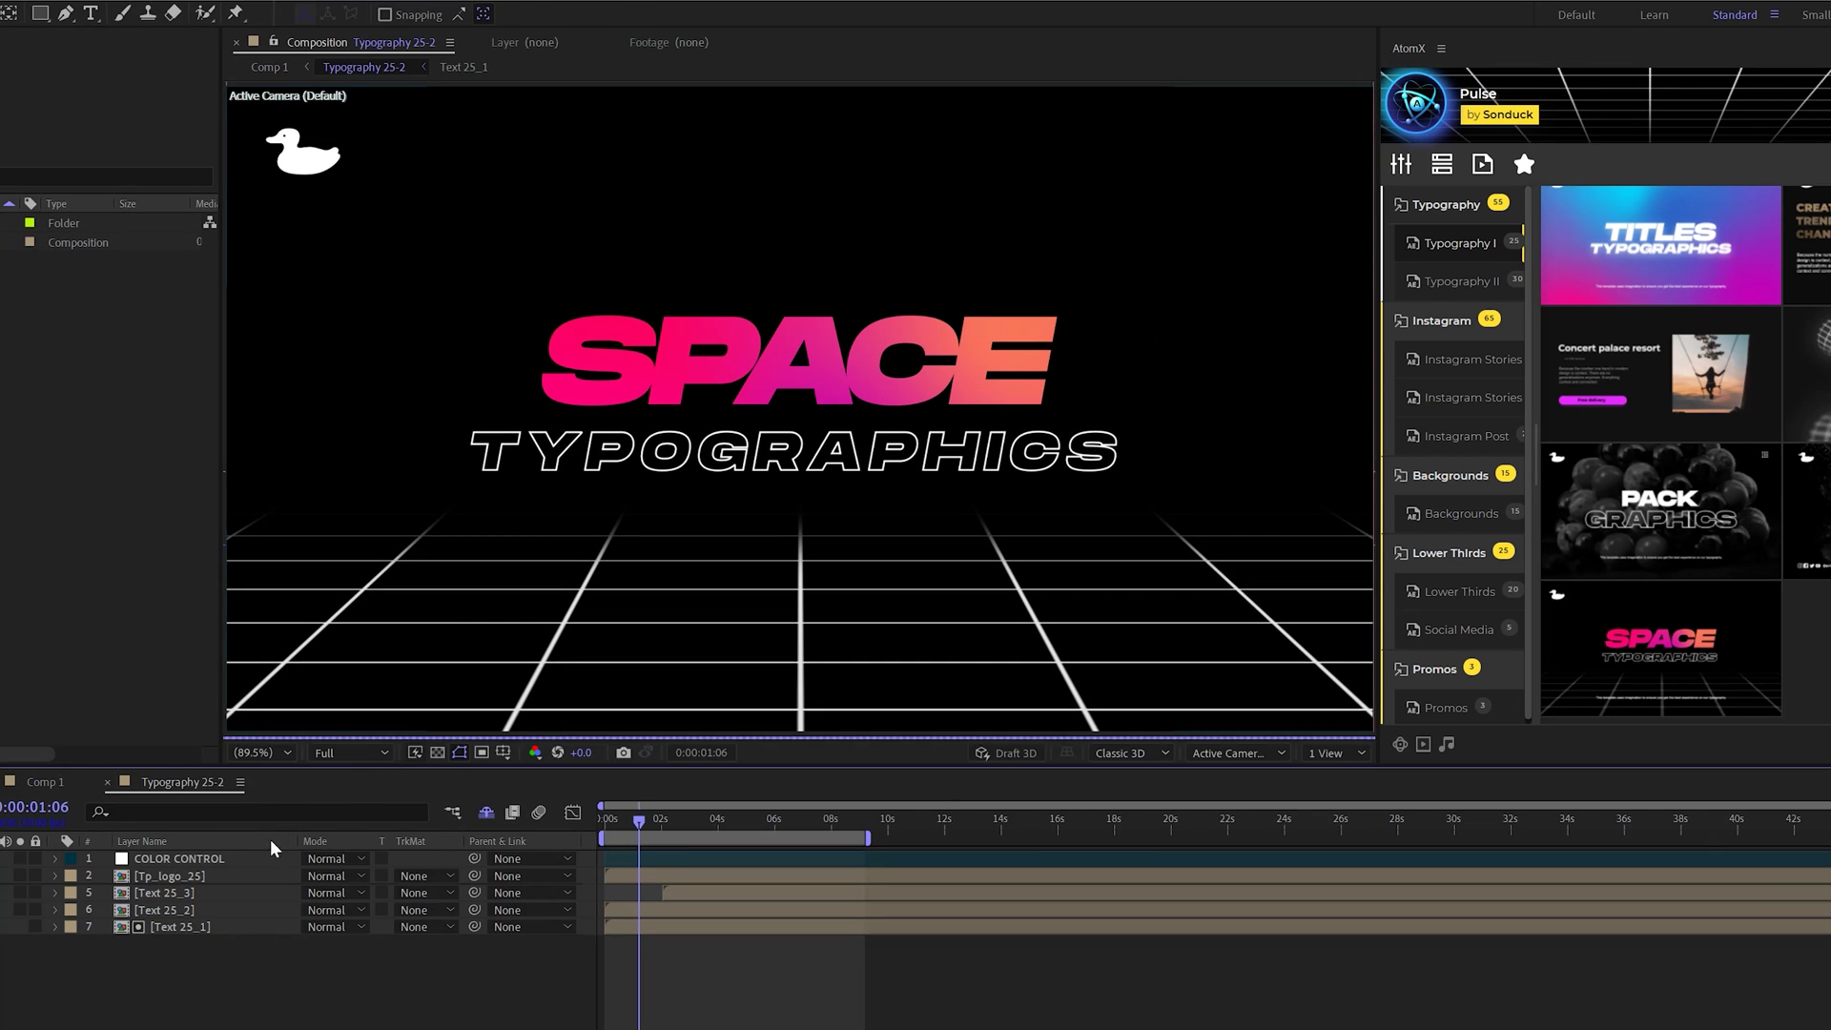
double_click(164, 899)
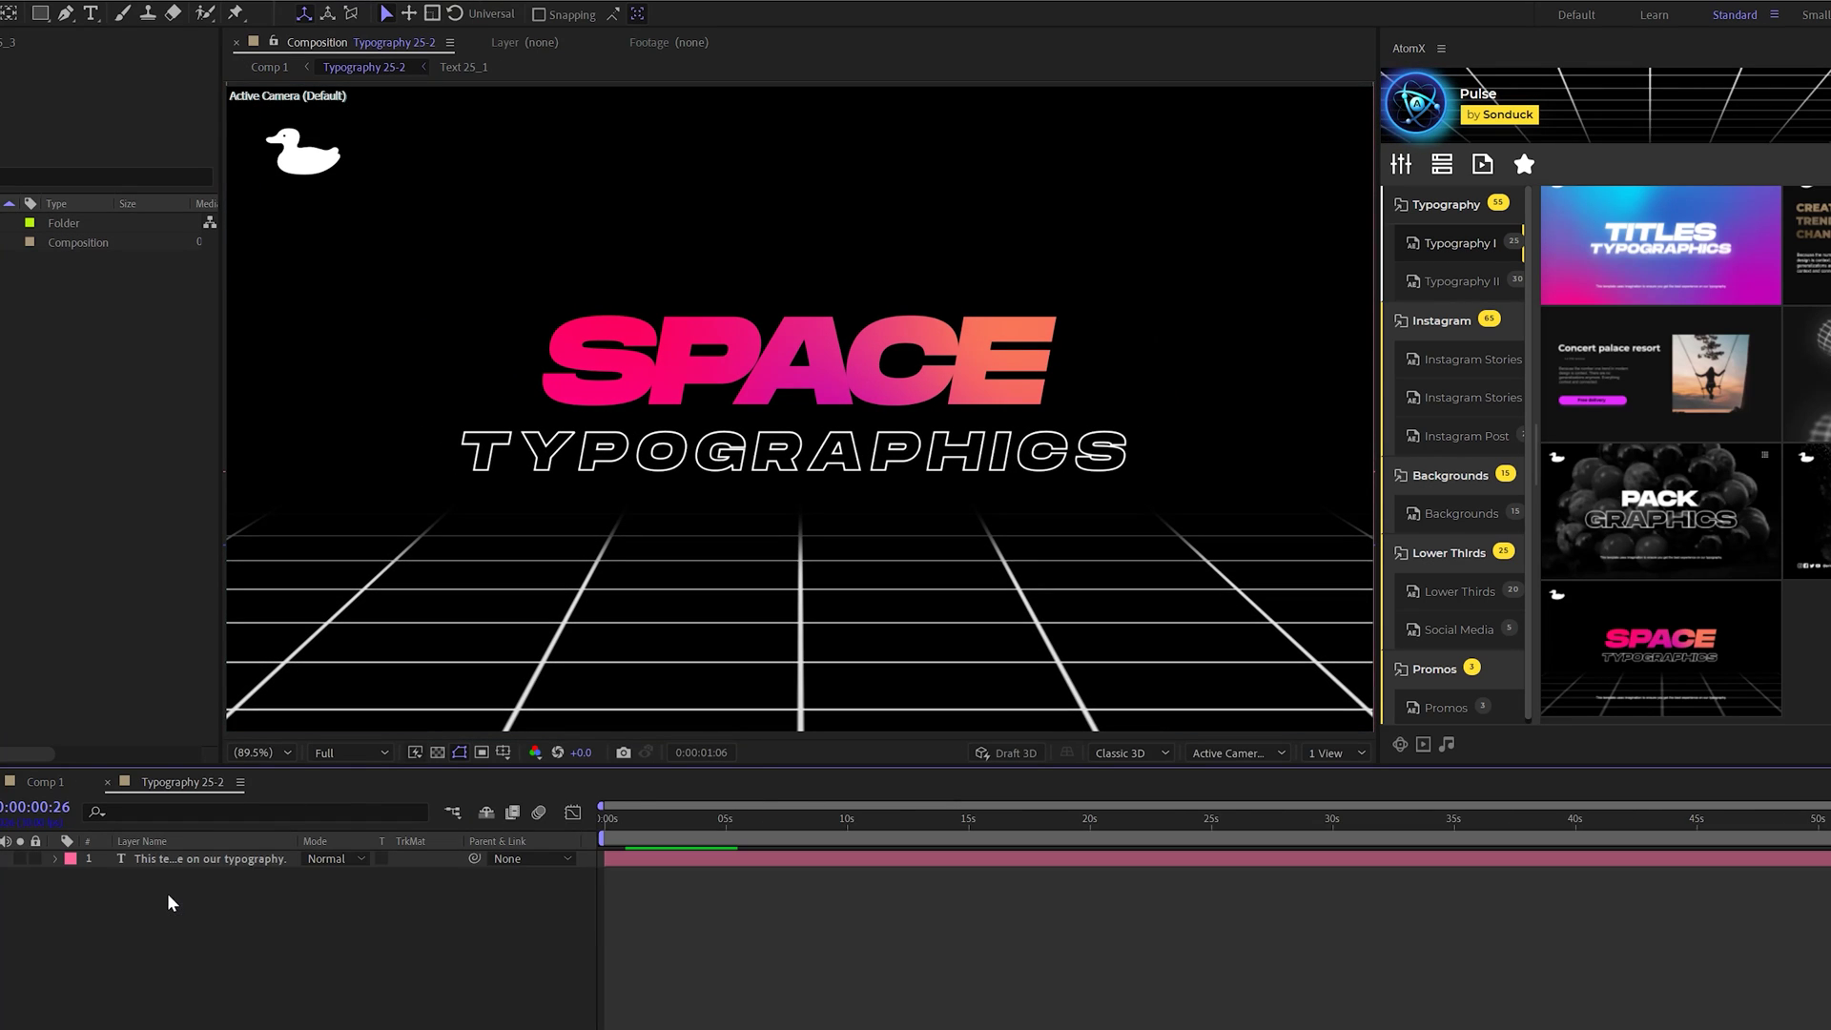
Step: Open the template's TYPOGRAPHICS line for editing, and set Color 1 to violet-blue and Color 2 to green 51FF9D in COLOR CONTROL
double_click(693, 425)
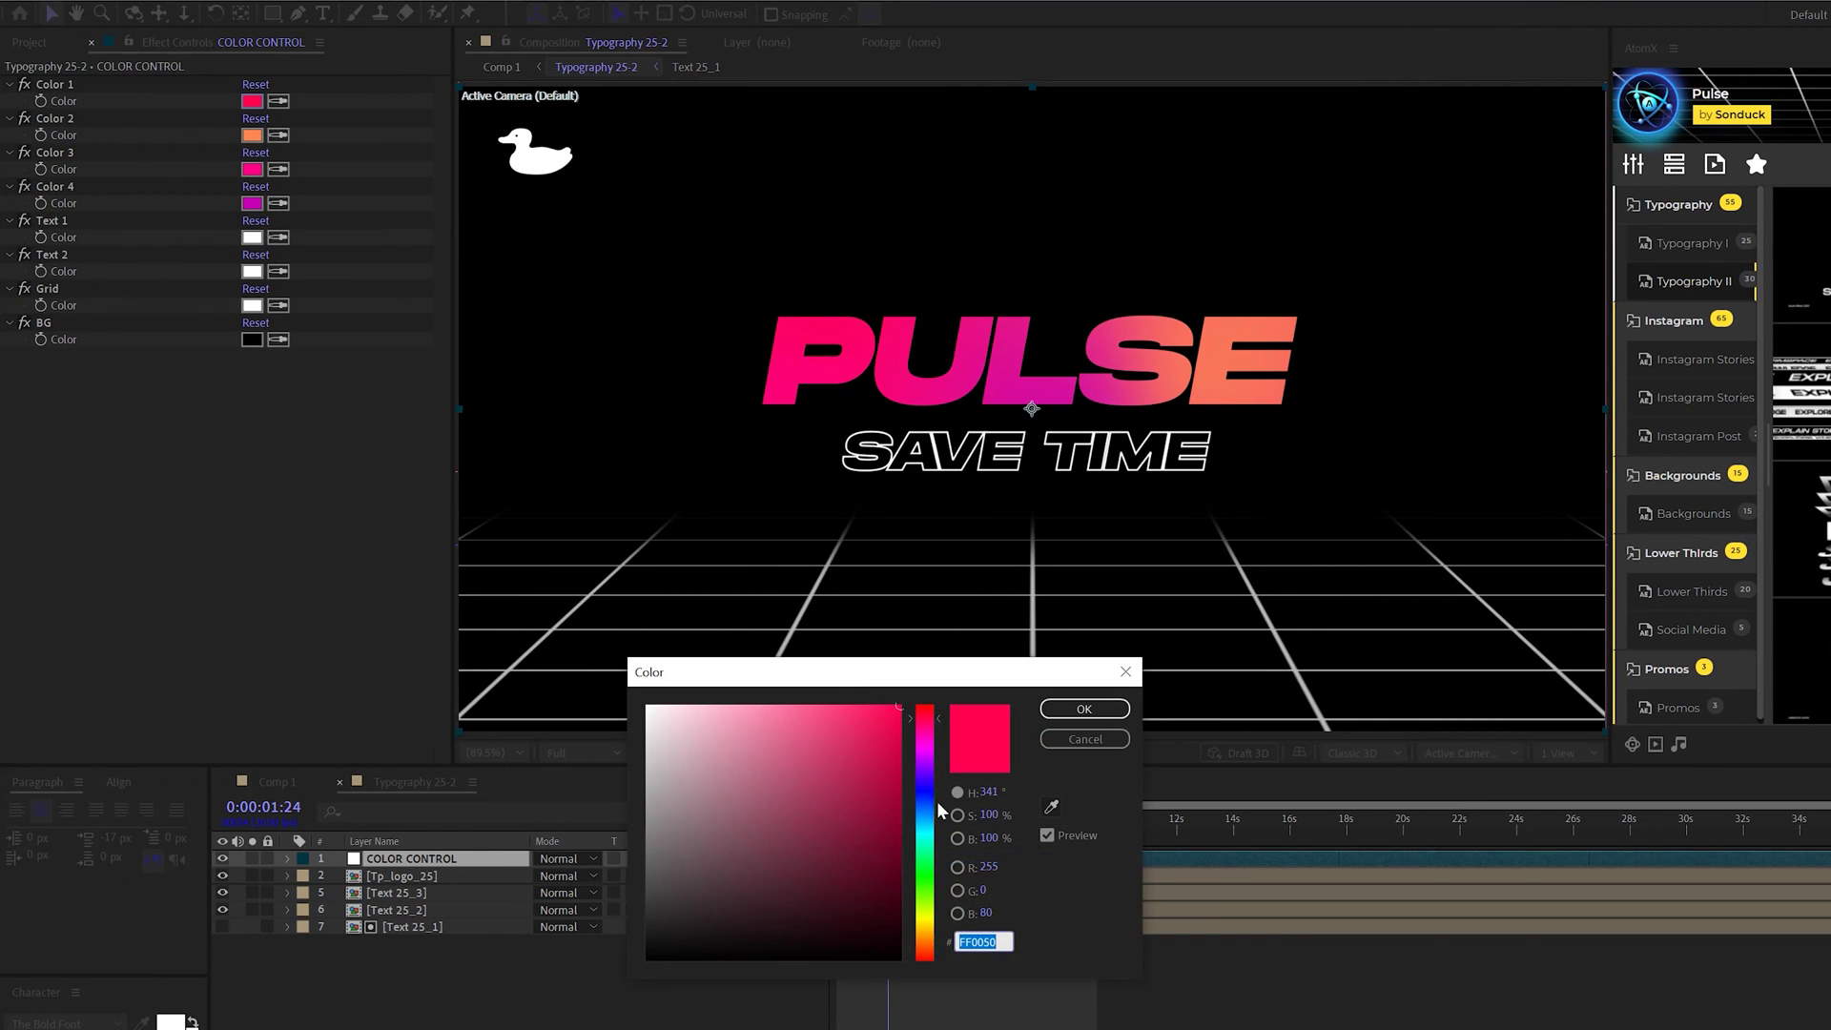
left_click(926, 784)
left_click(1084, 709)
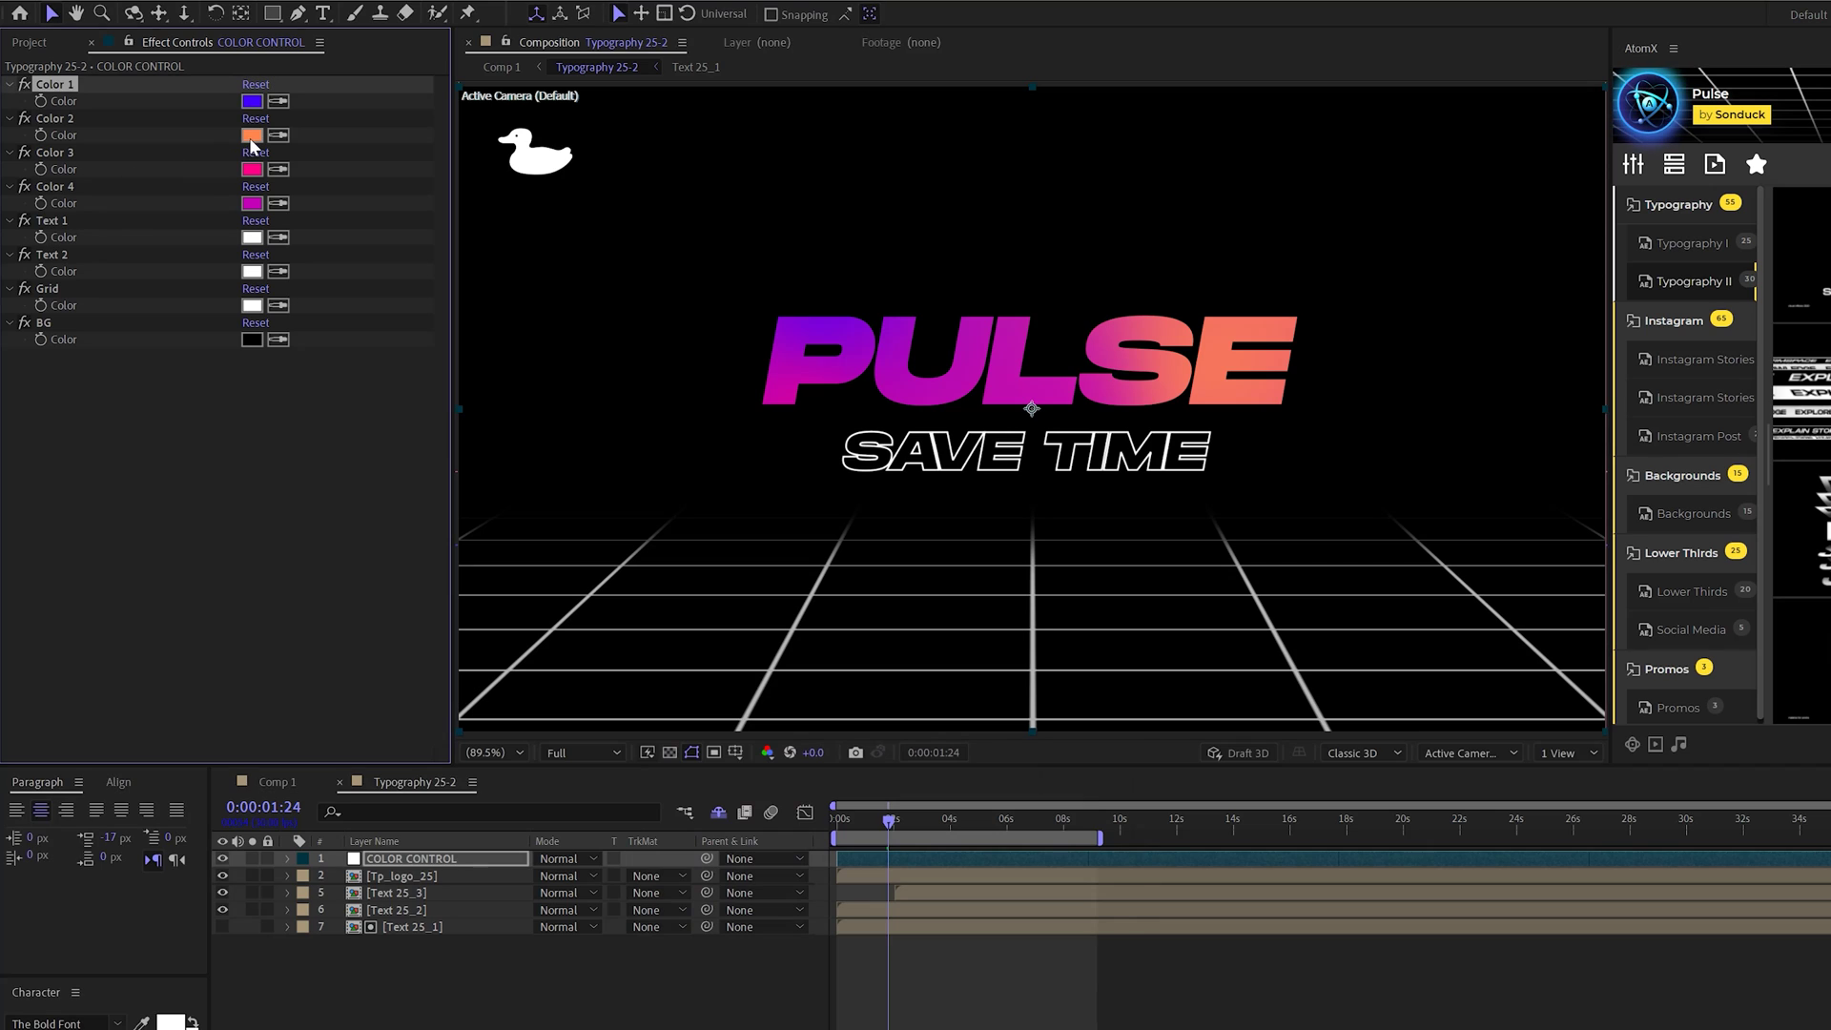
left_click(252, 135)
mouse_move(927, 839)
left_mouse_down()
mouse_move(926, 820)
mouse_move(930, 863)
left_mouse_up()
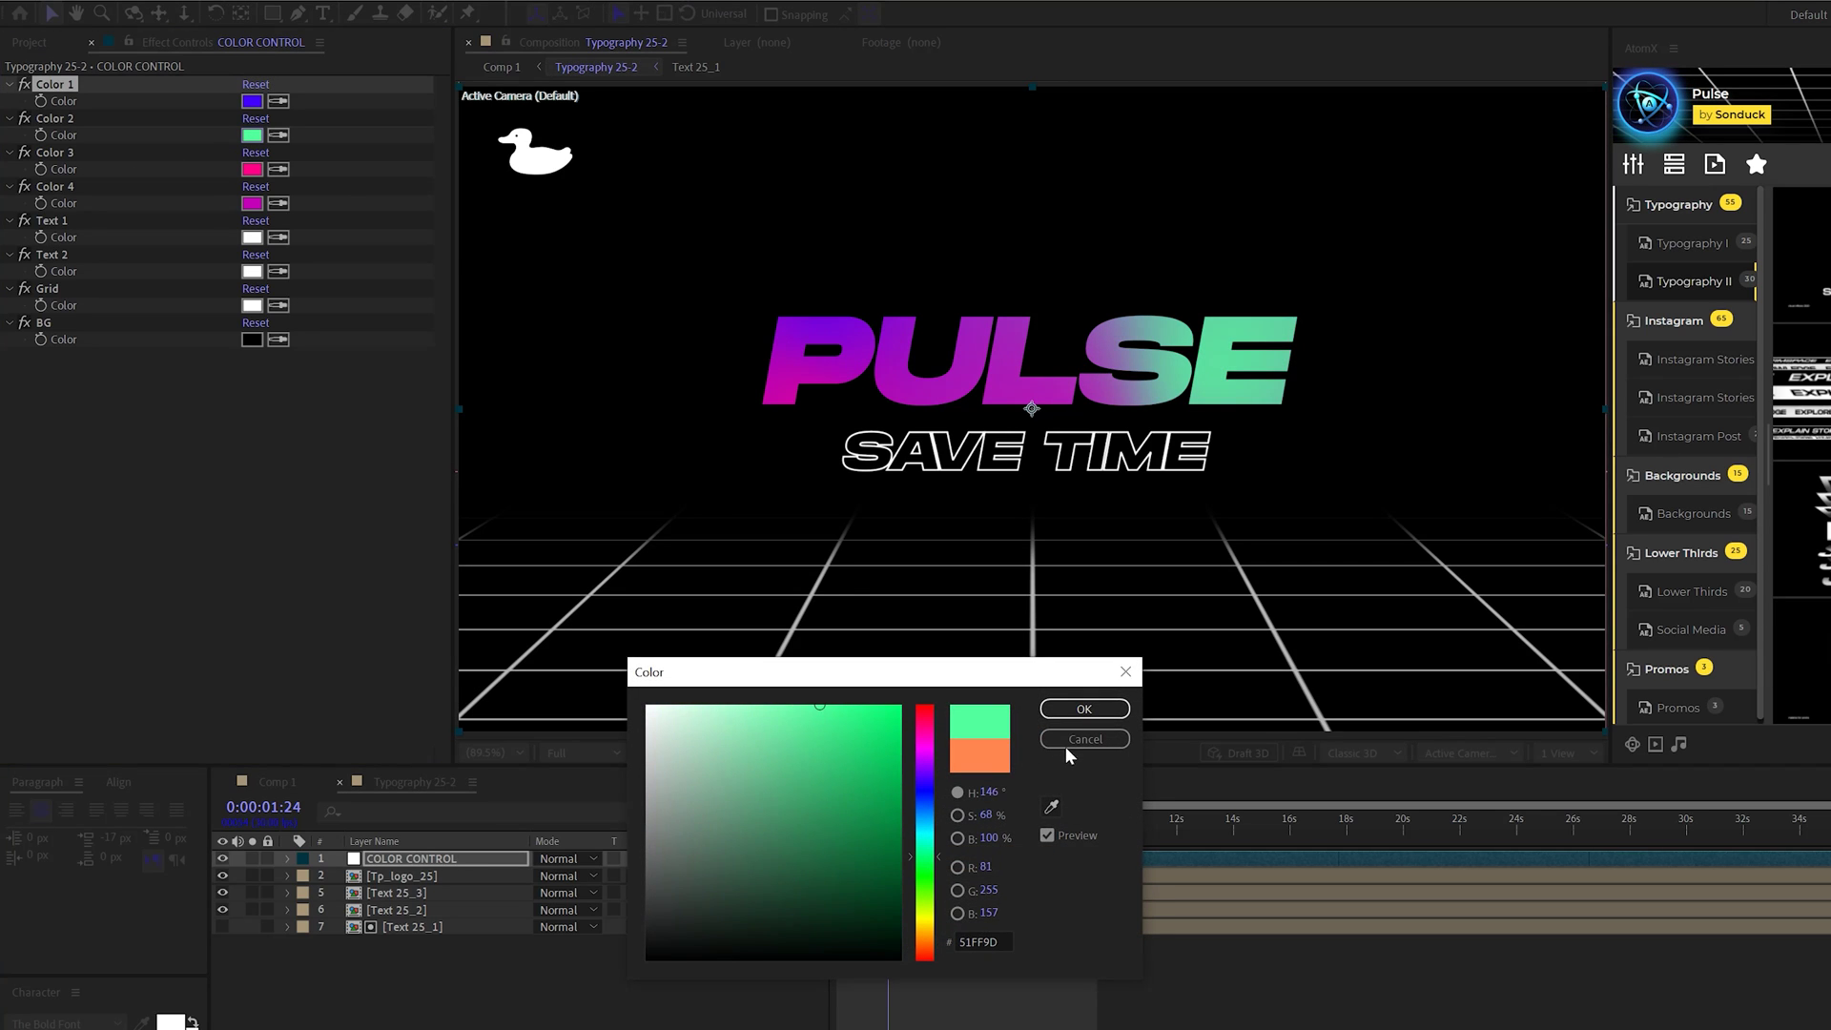
left_click(1069, 708)
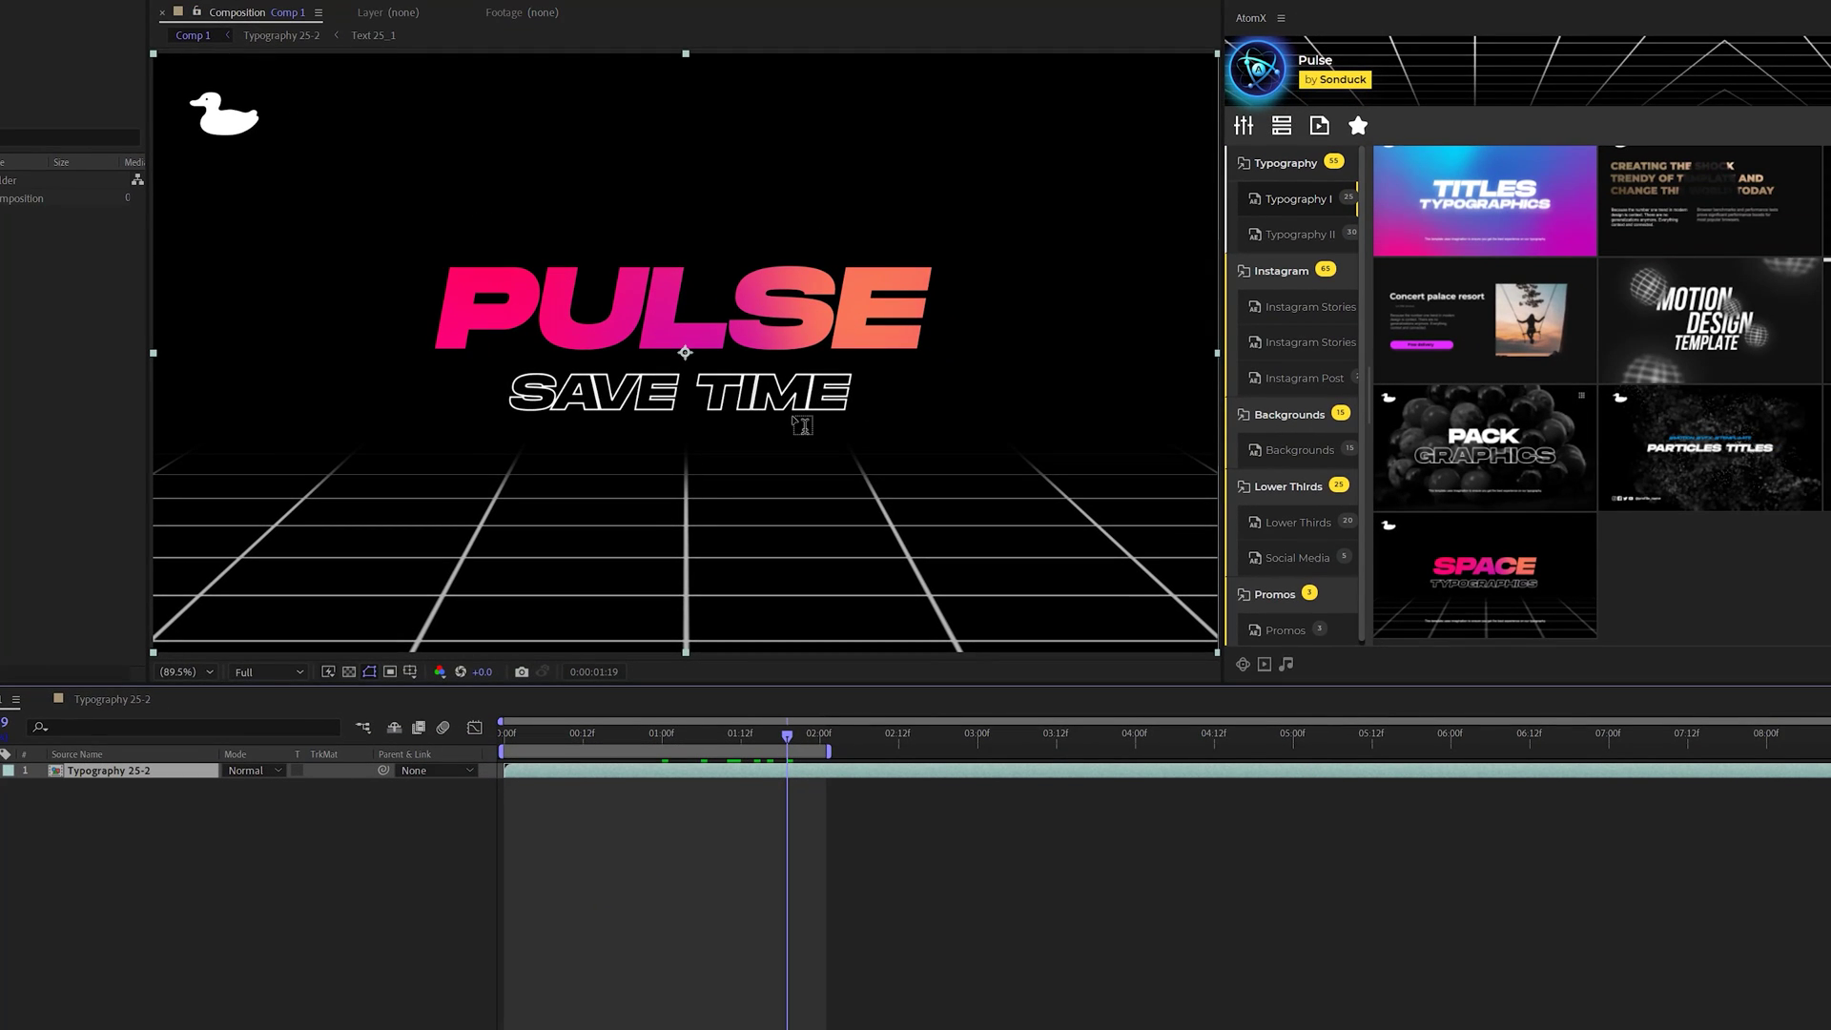
Step: Browse the templates in the second Instagram Stories category of the Pulse pack
left_click(1321, 342)
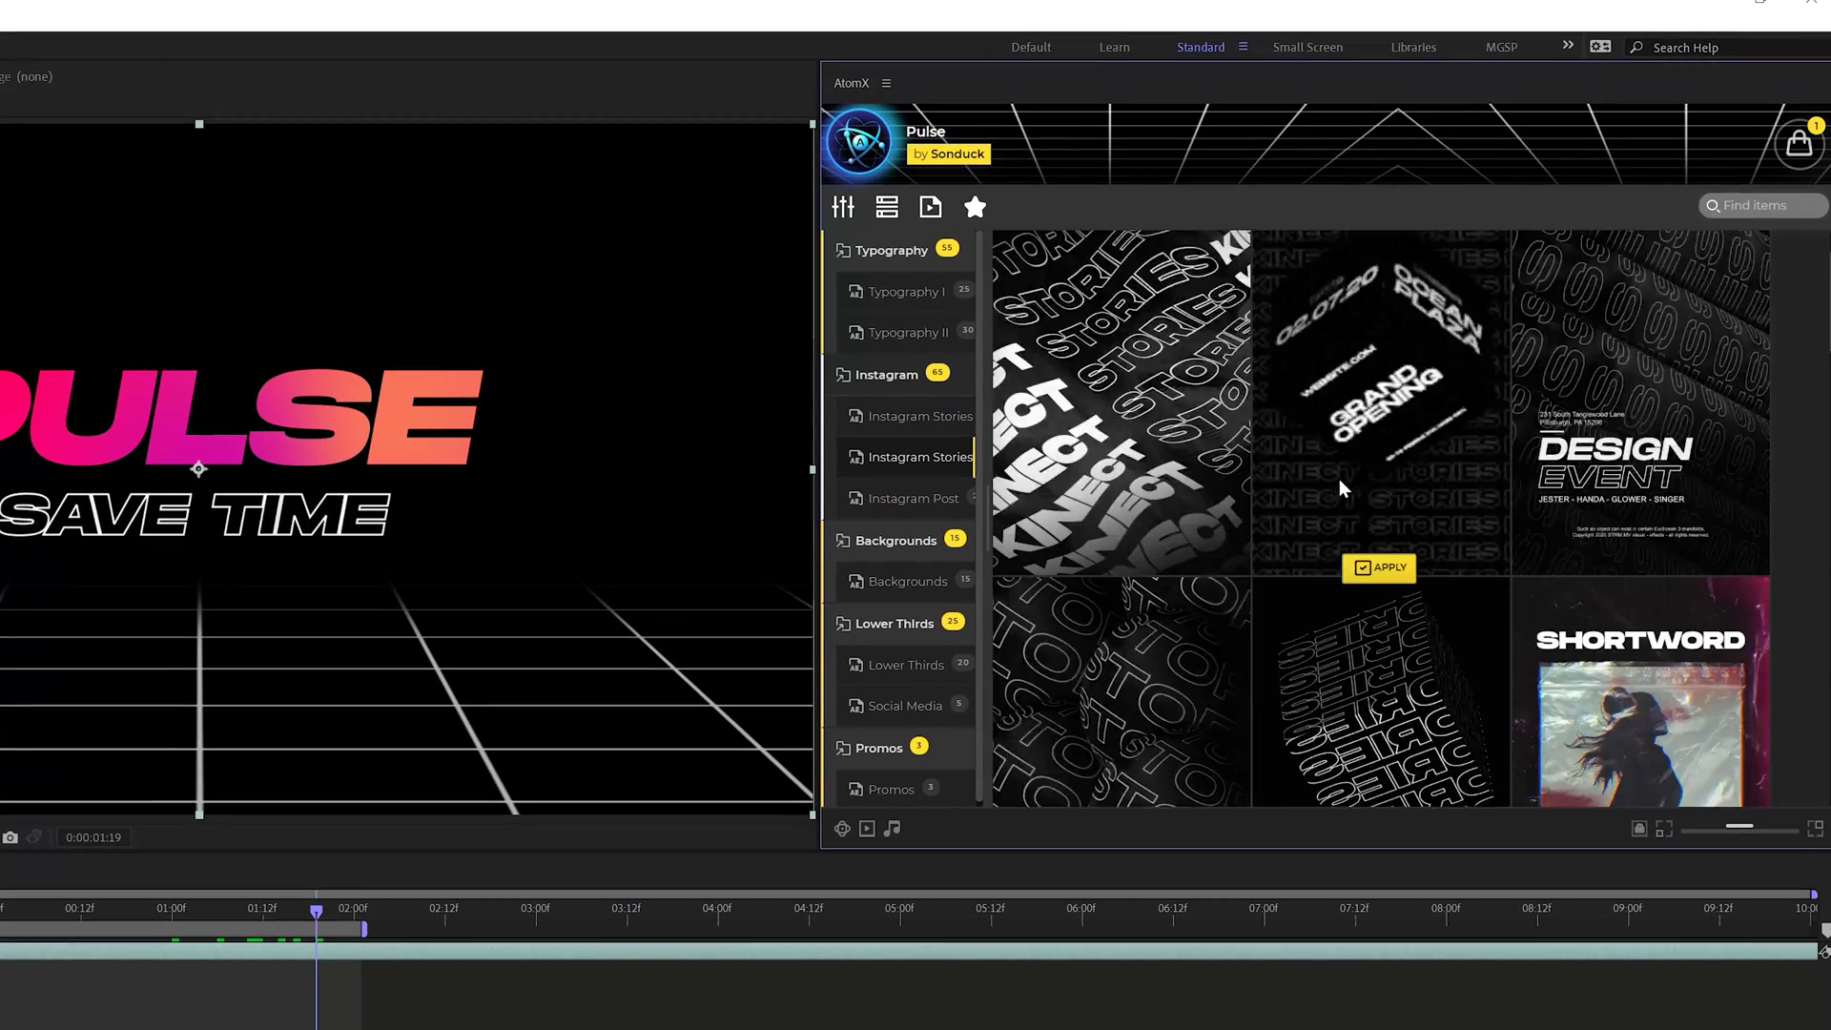
scroll(1125, 563, "down", 8)
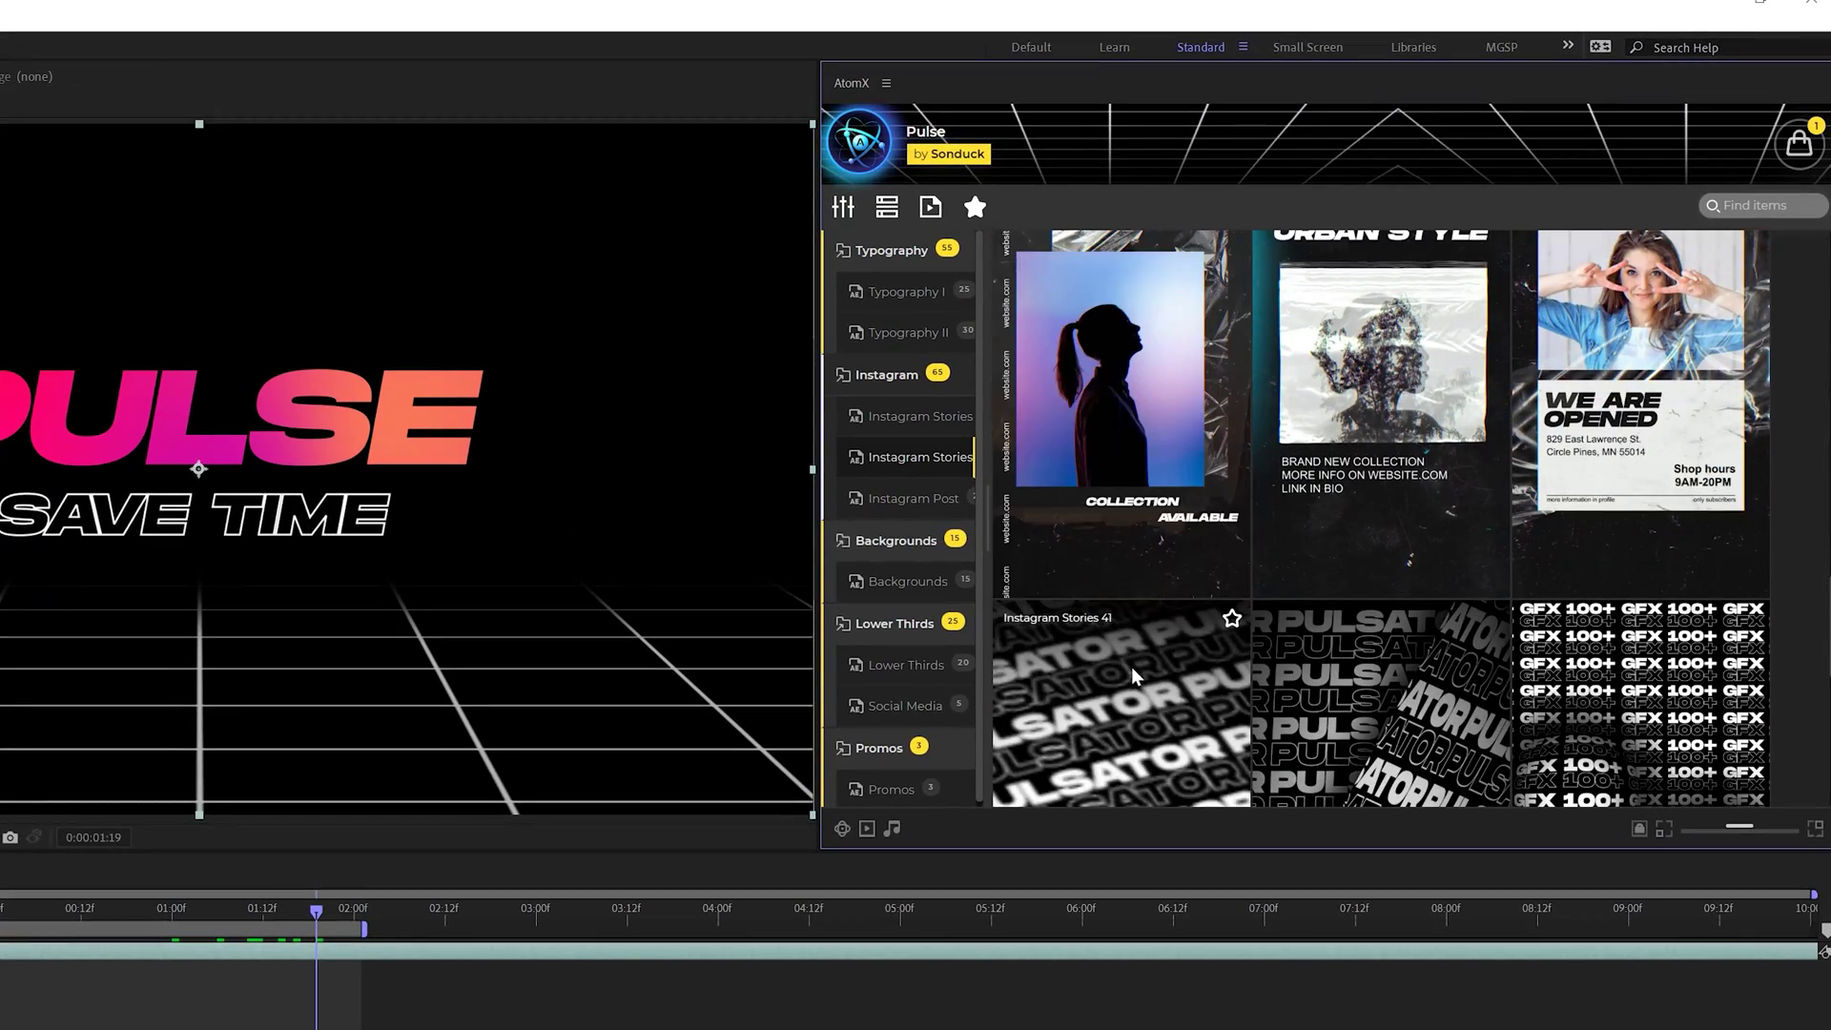
scroll(1062, 472, "up", 5)
scroll(1238, 537, "up", 10)
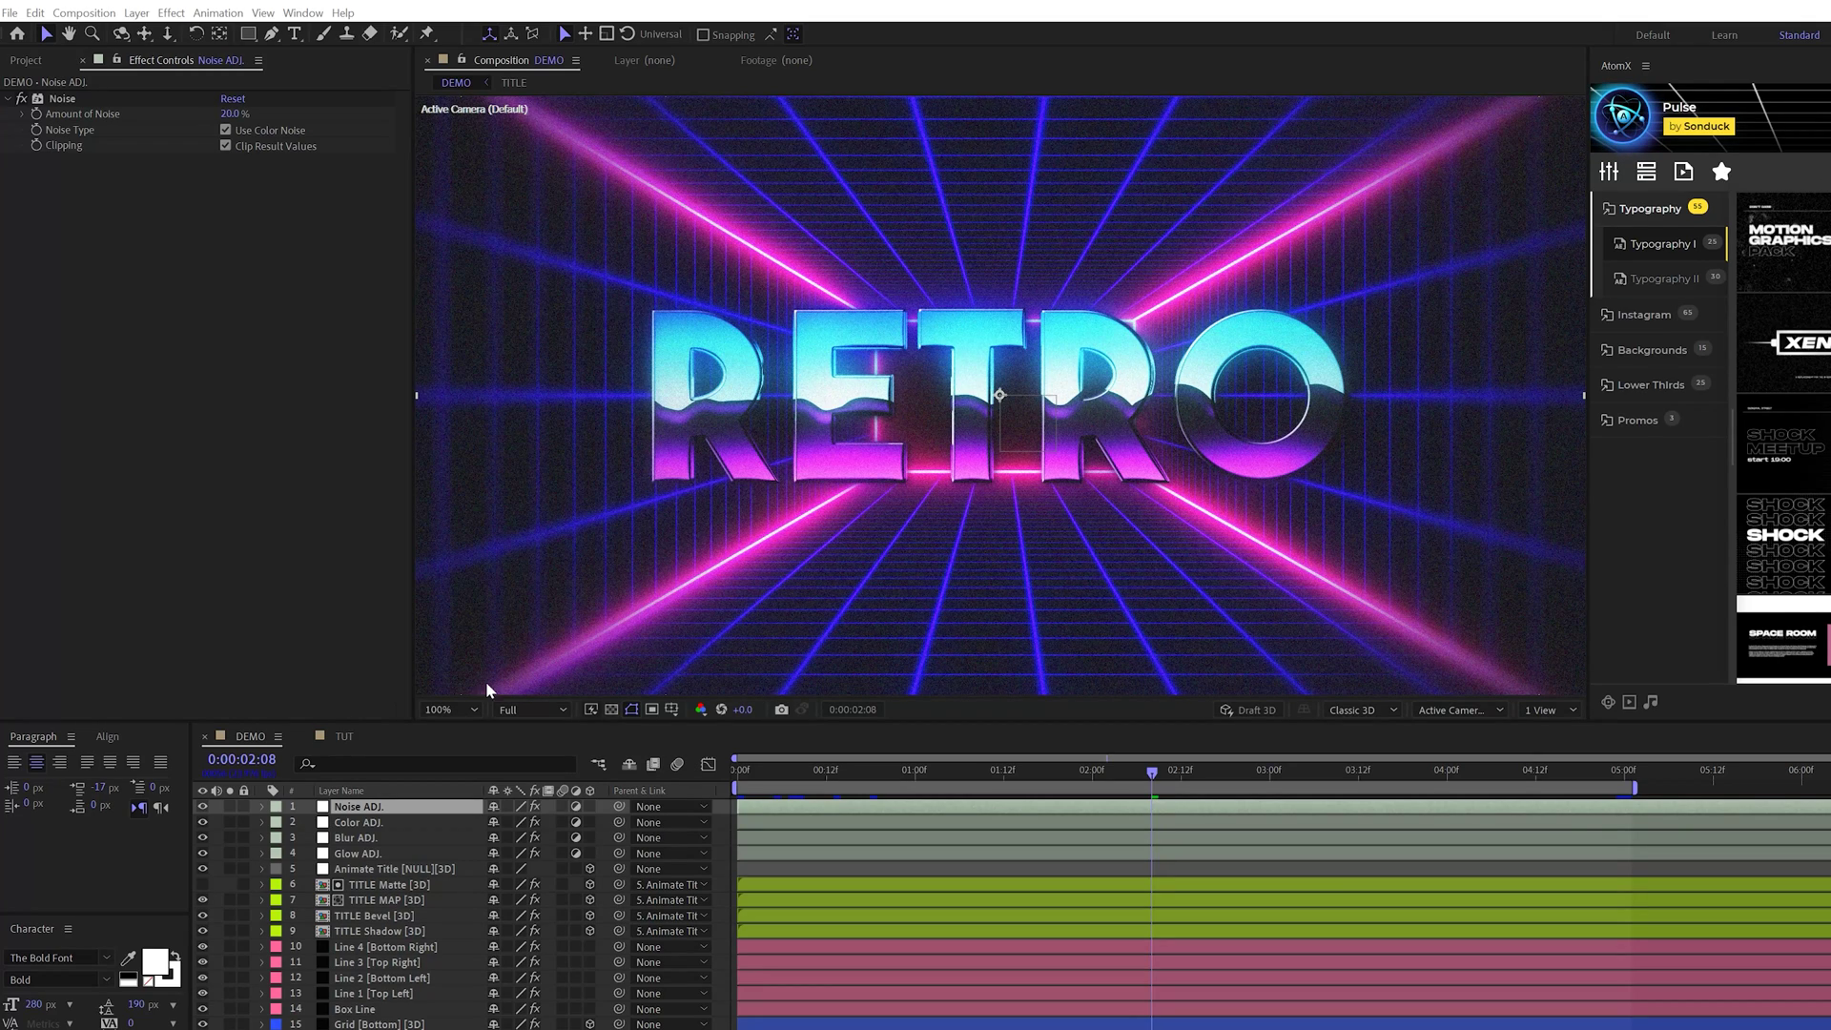
Step: Add an adjustment layer above all layers in the TUT composition and apply a Glow effect with a radius of 90
left_click(341, 739)
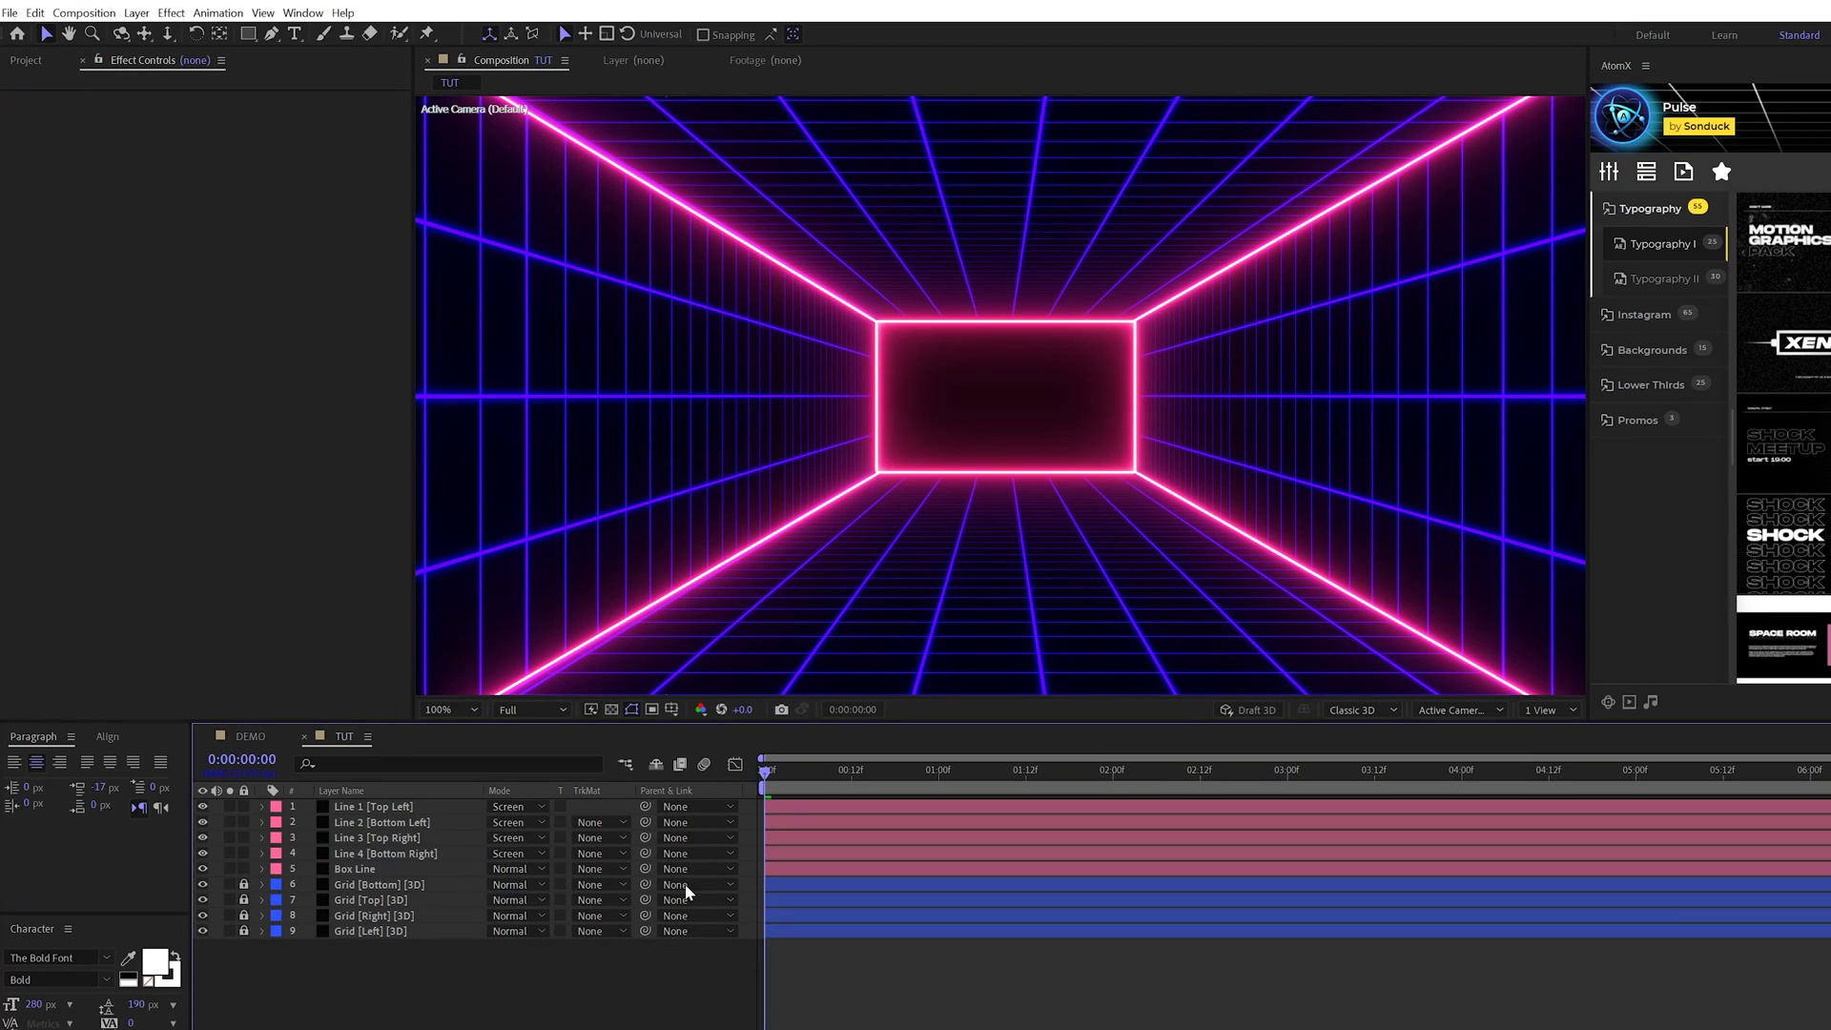
left_click(136, 12)
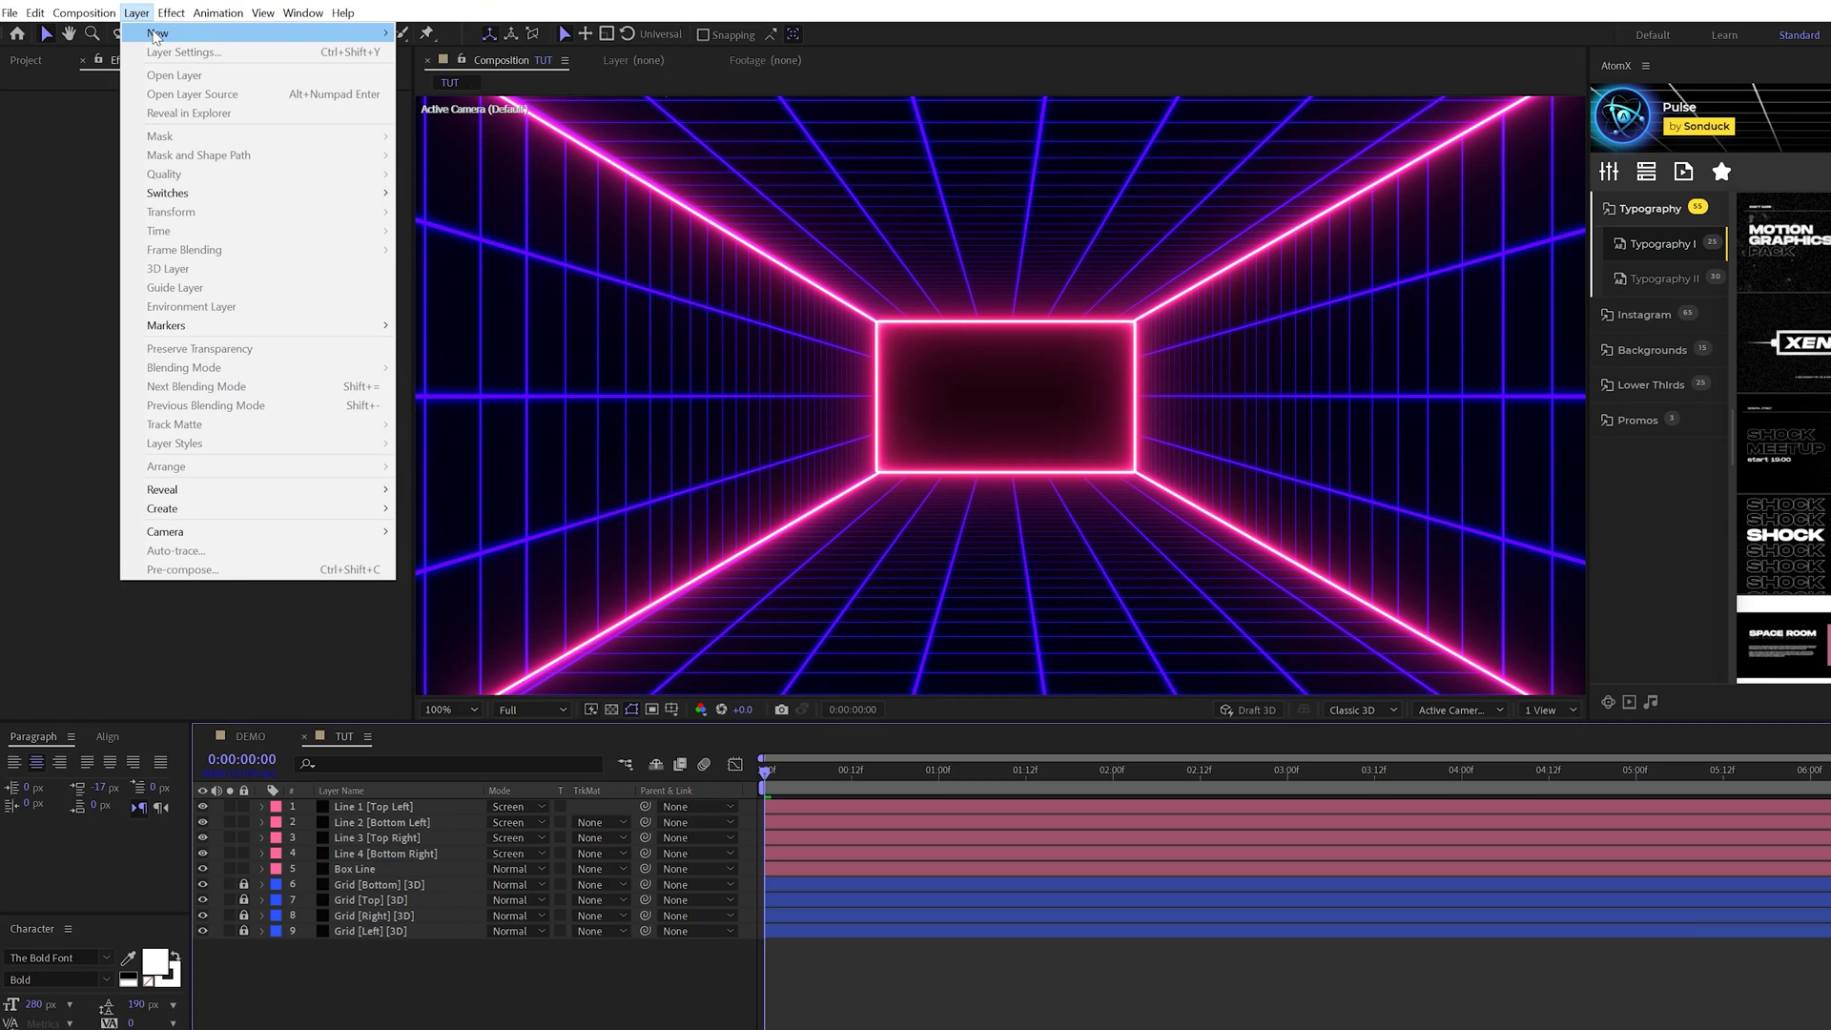
mouse_move(221, 38)
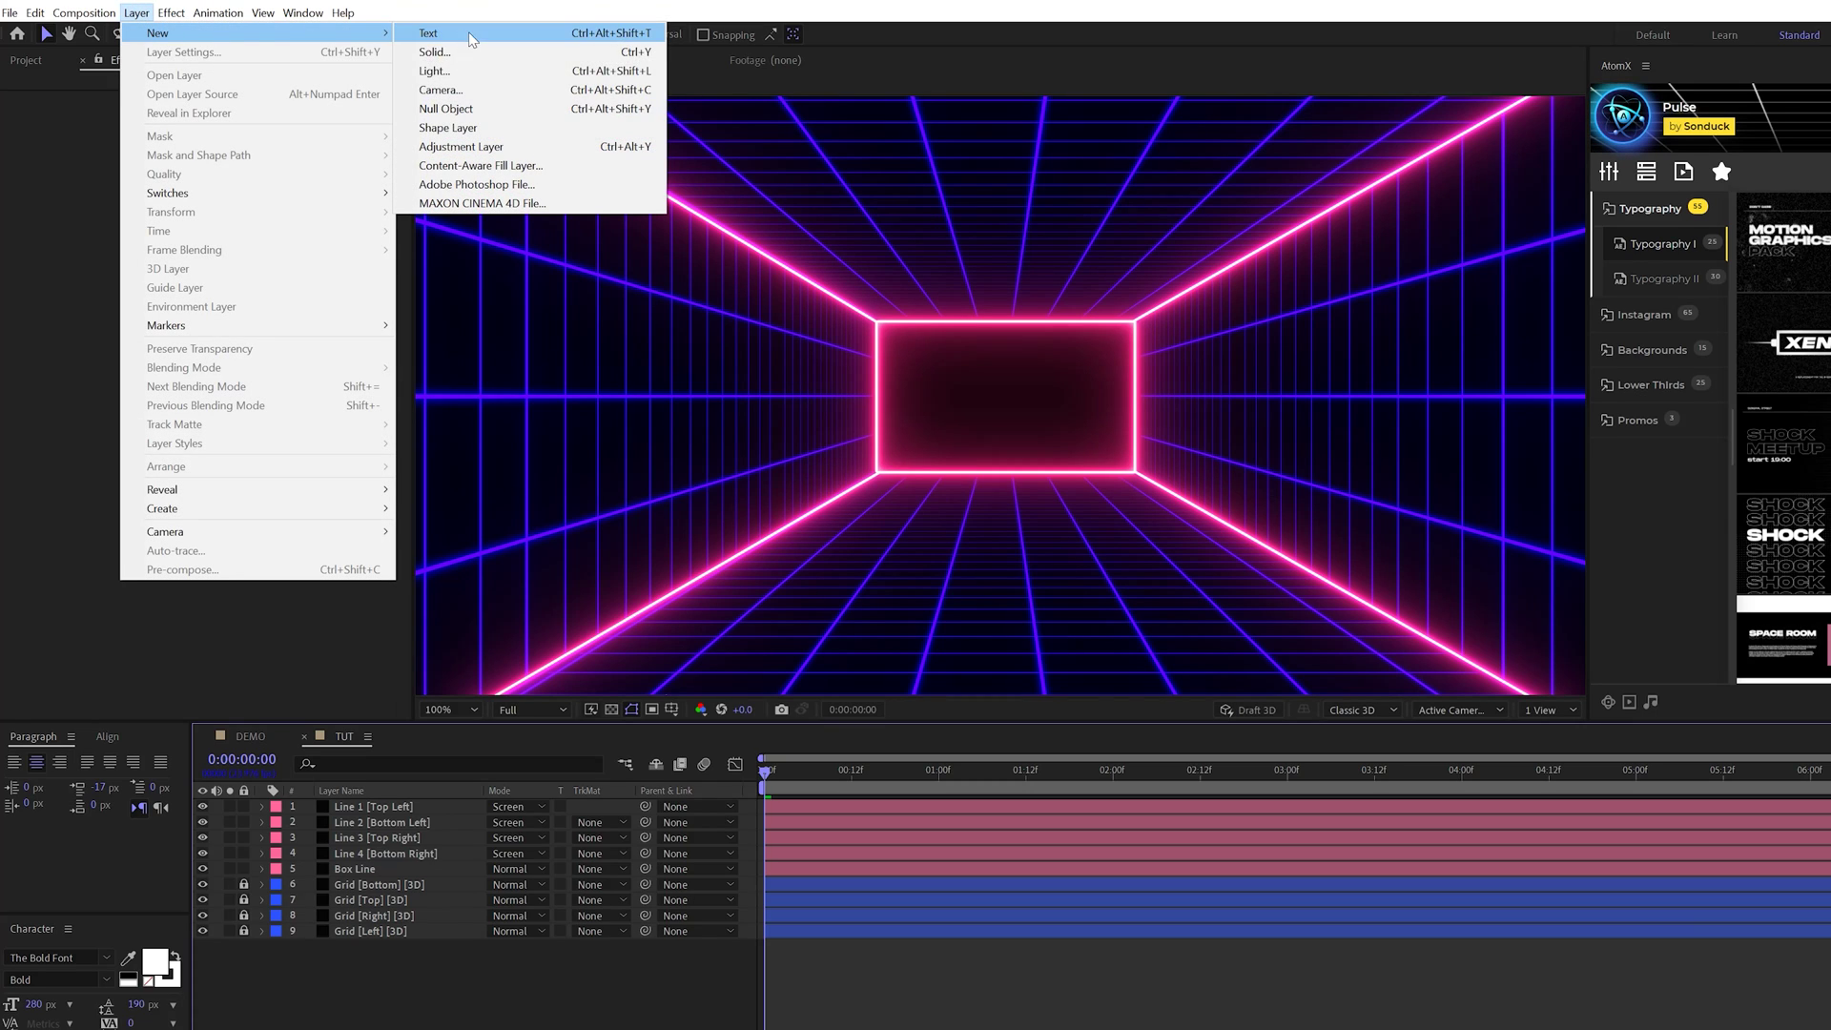
left_click(447, 148)
left_click(180, 15)
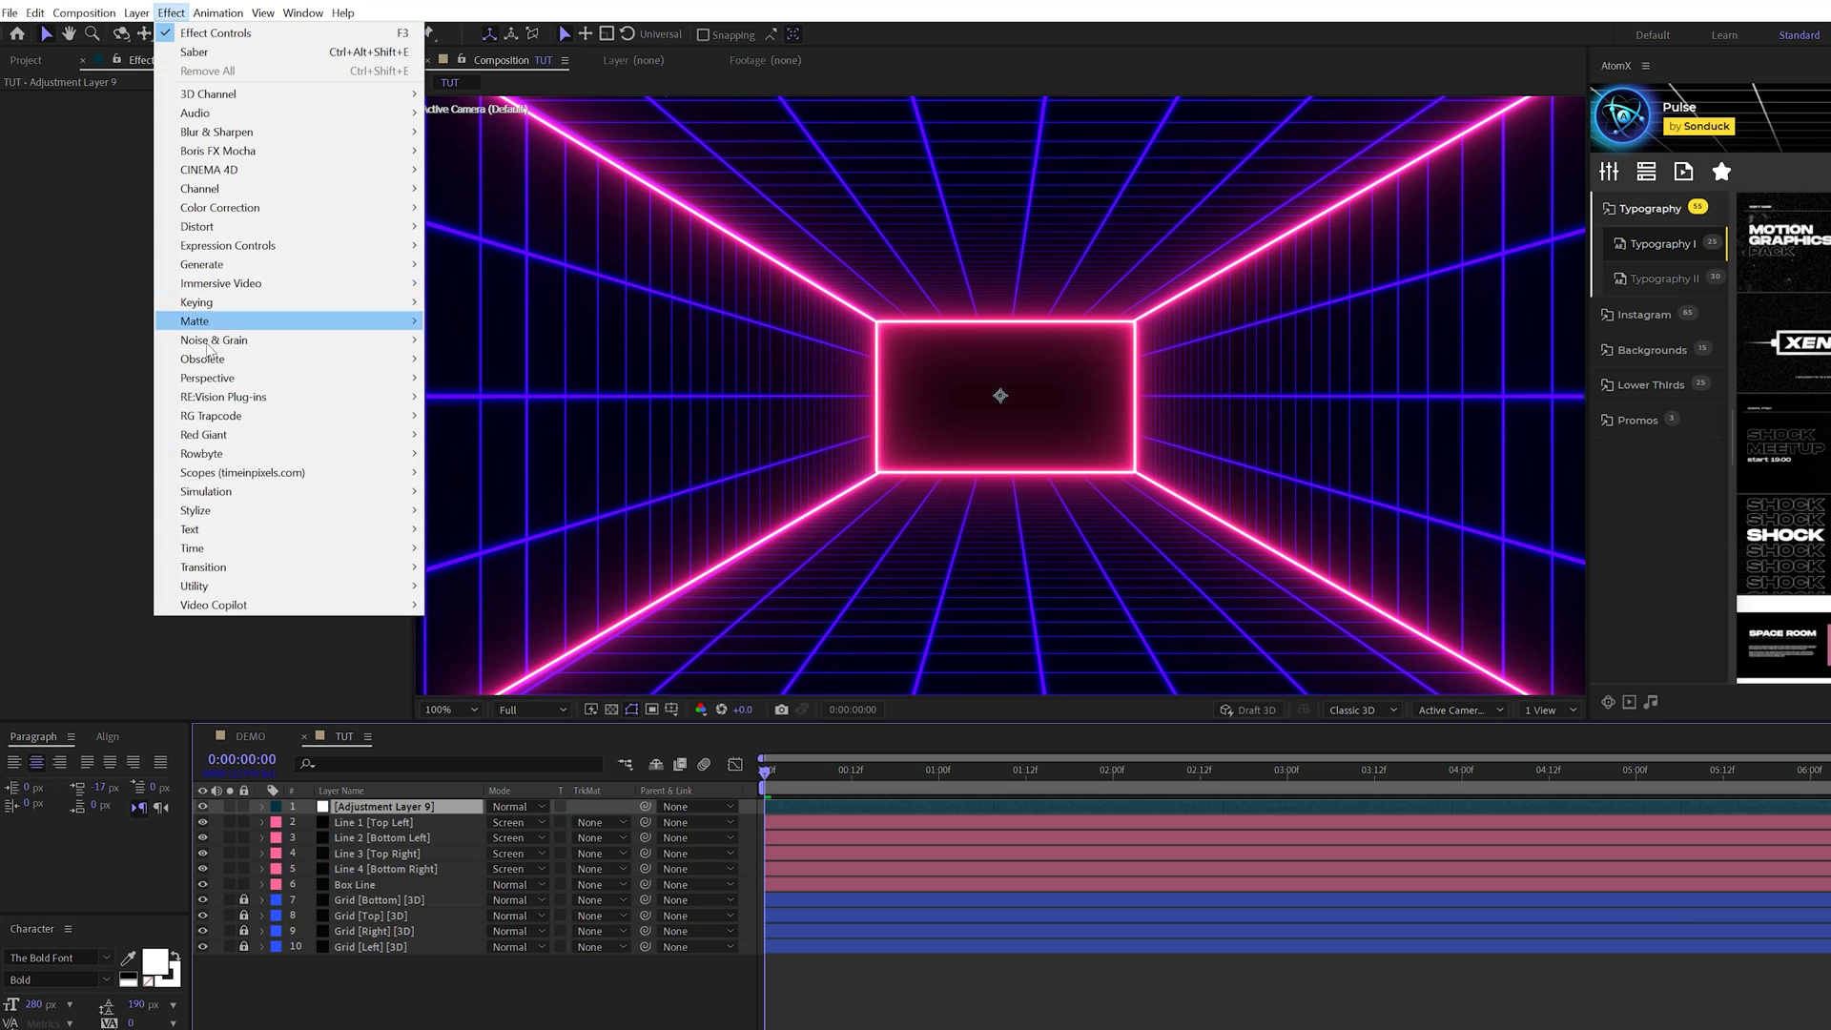
mouse_move(303, 520)
left_click(458, 813)
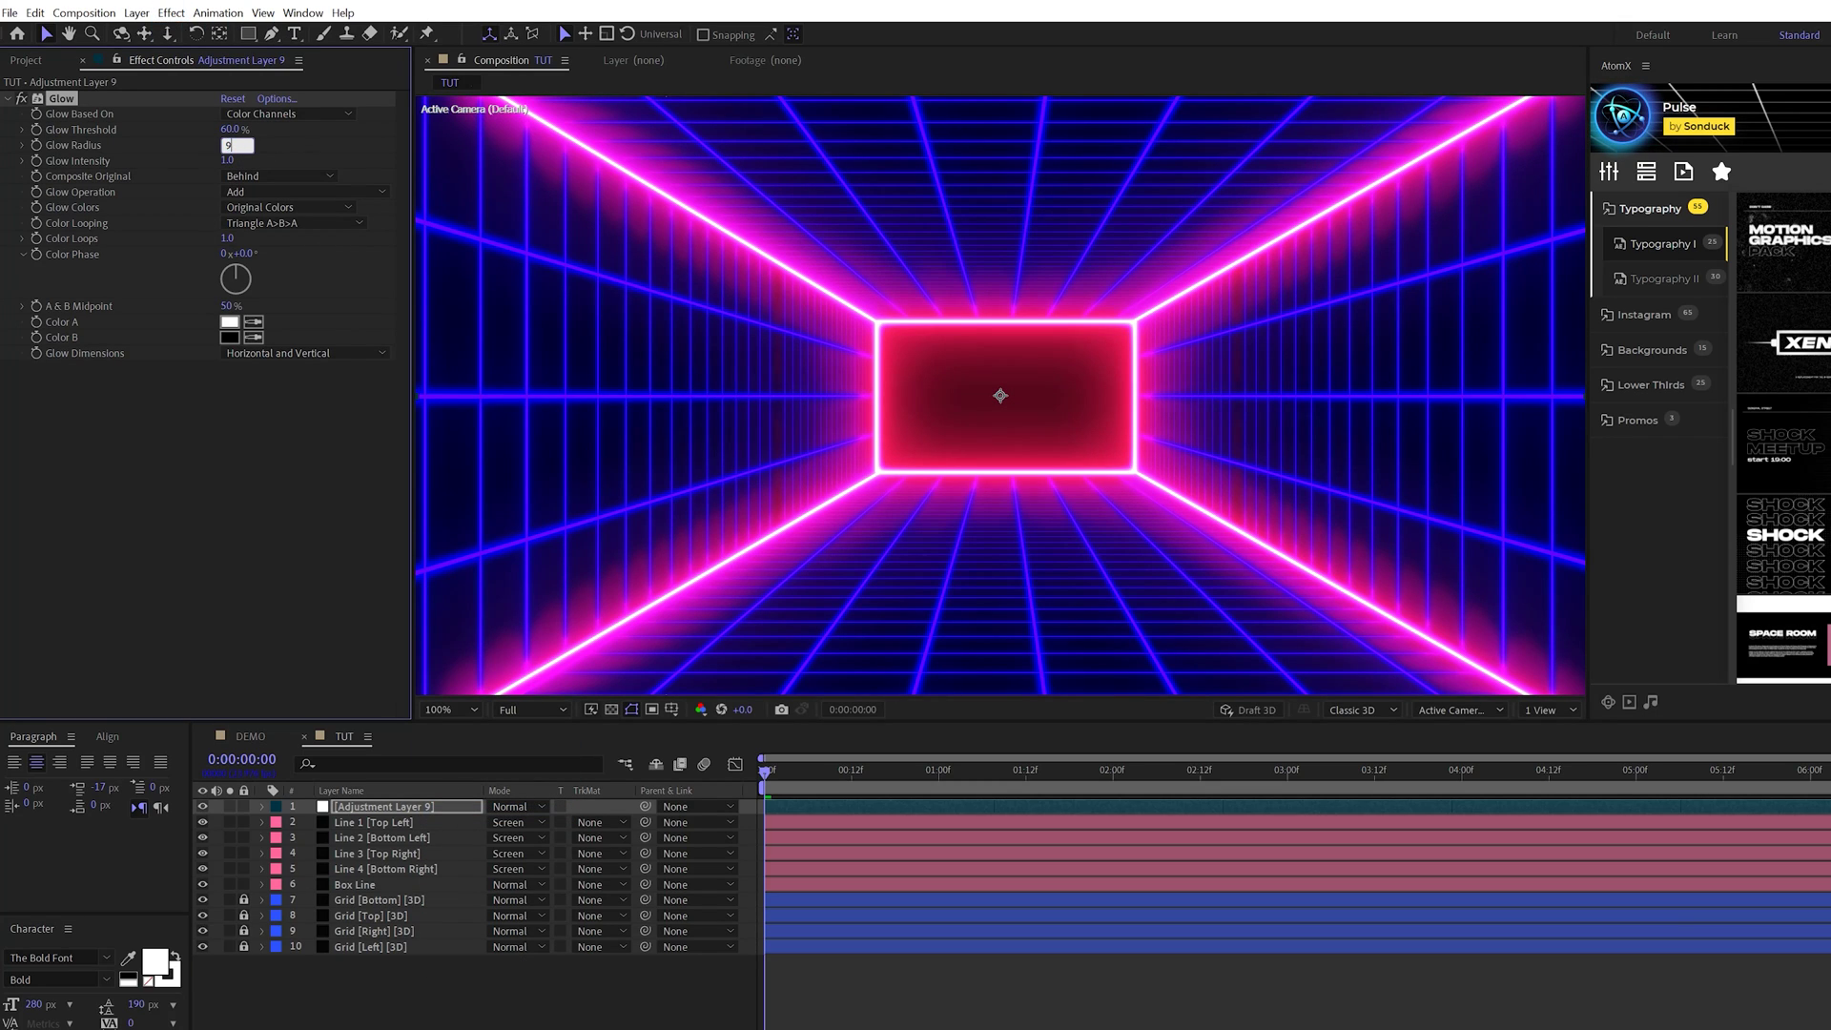
type("90")
left_click(199, 478)
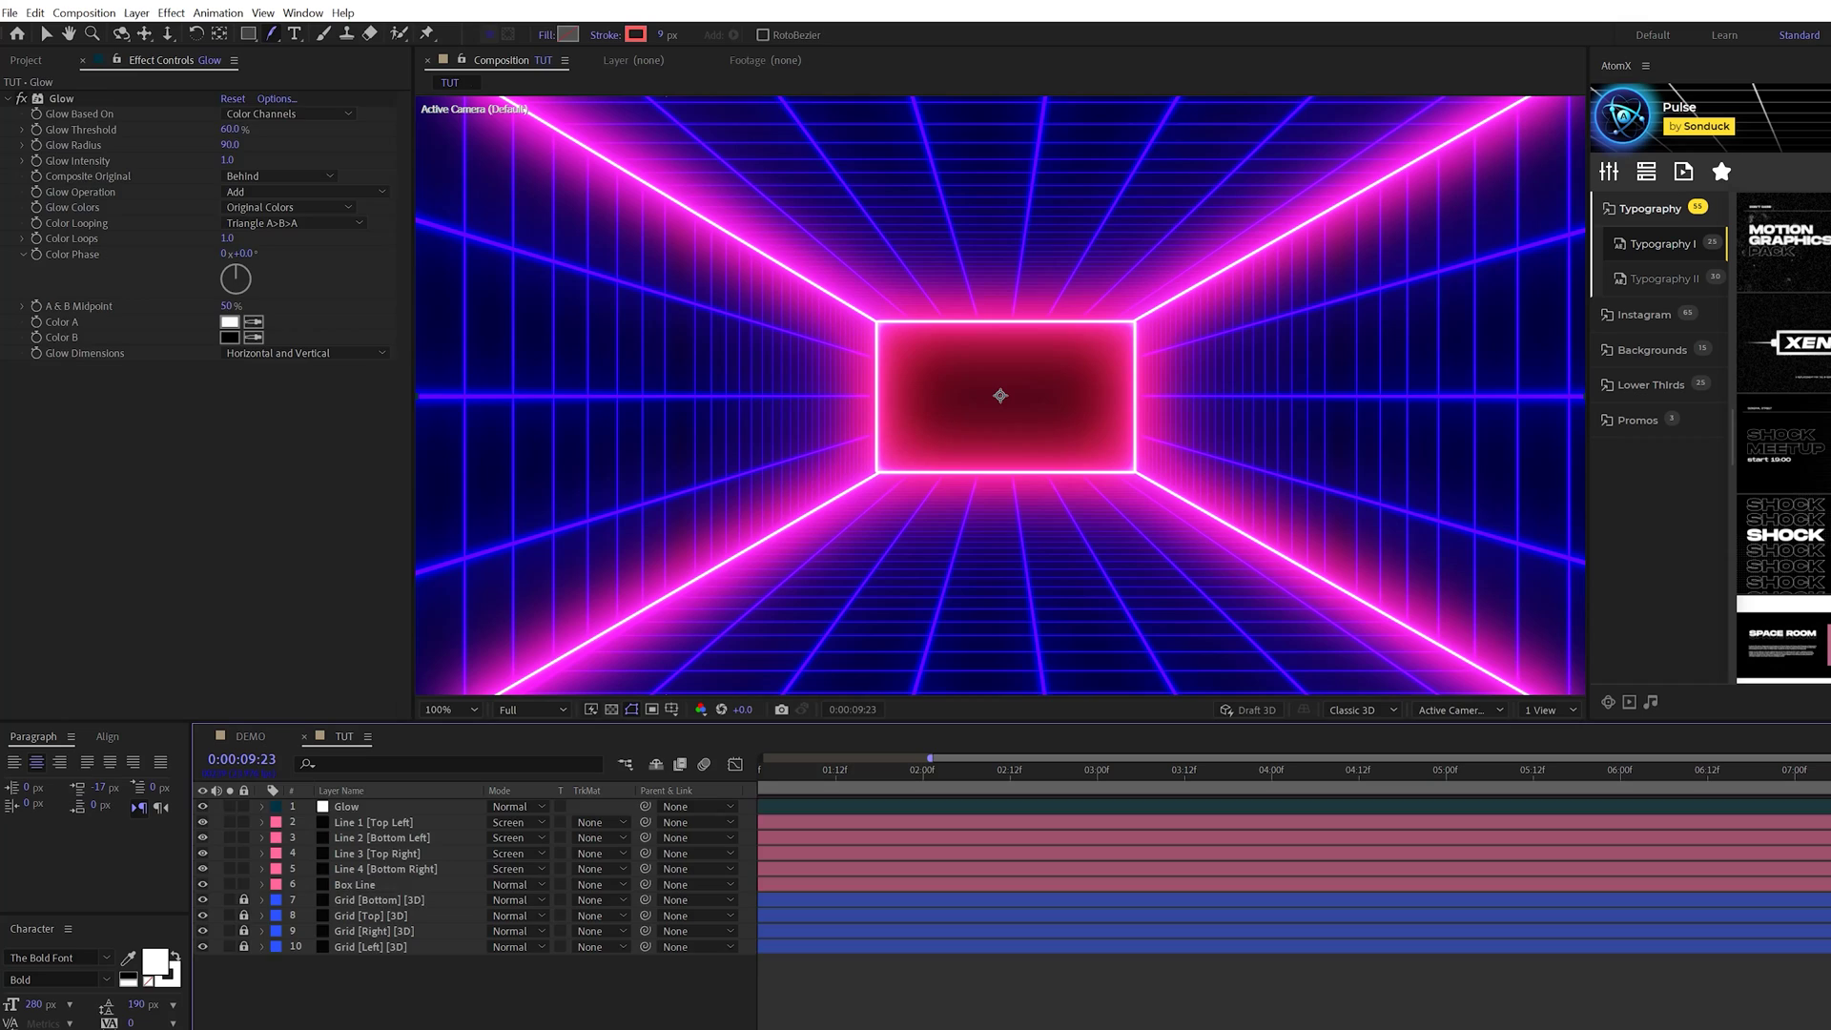
Step: Add another adjustment layer with Camera Lens Blur, set its blur radius to 18 and enable Repeat Edge Pixels
key("ctrl+alt+y")
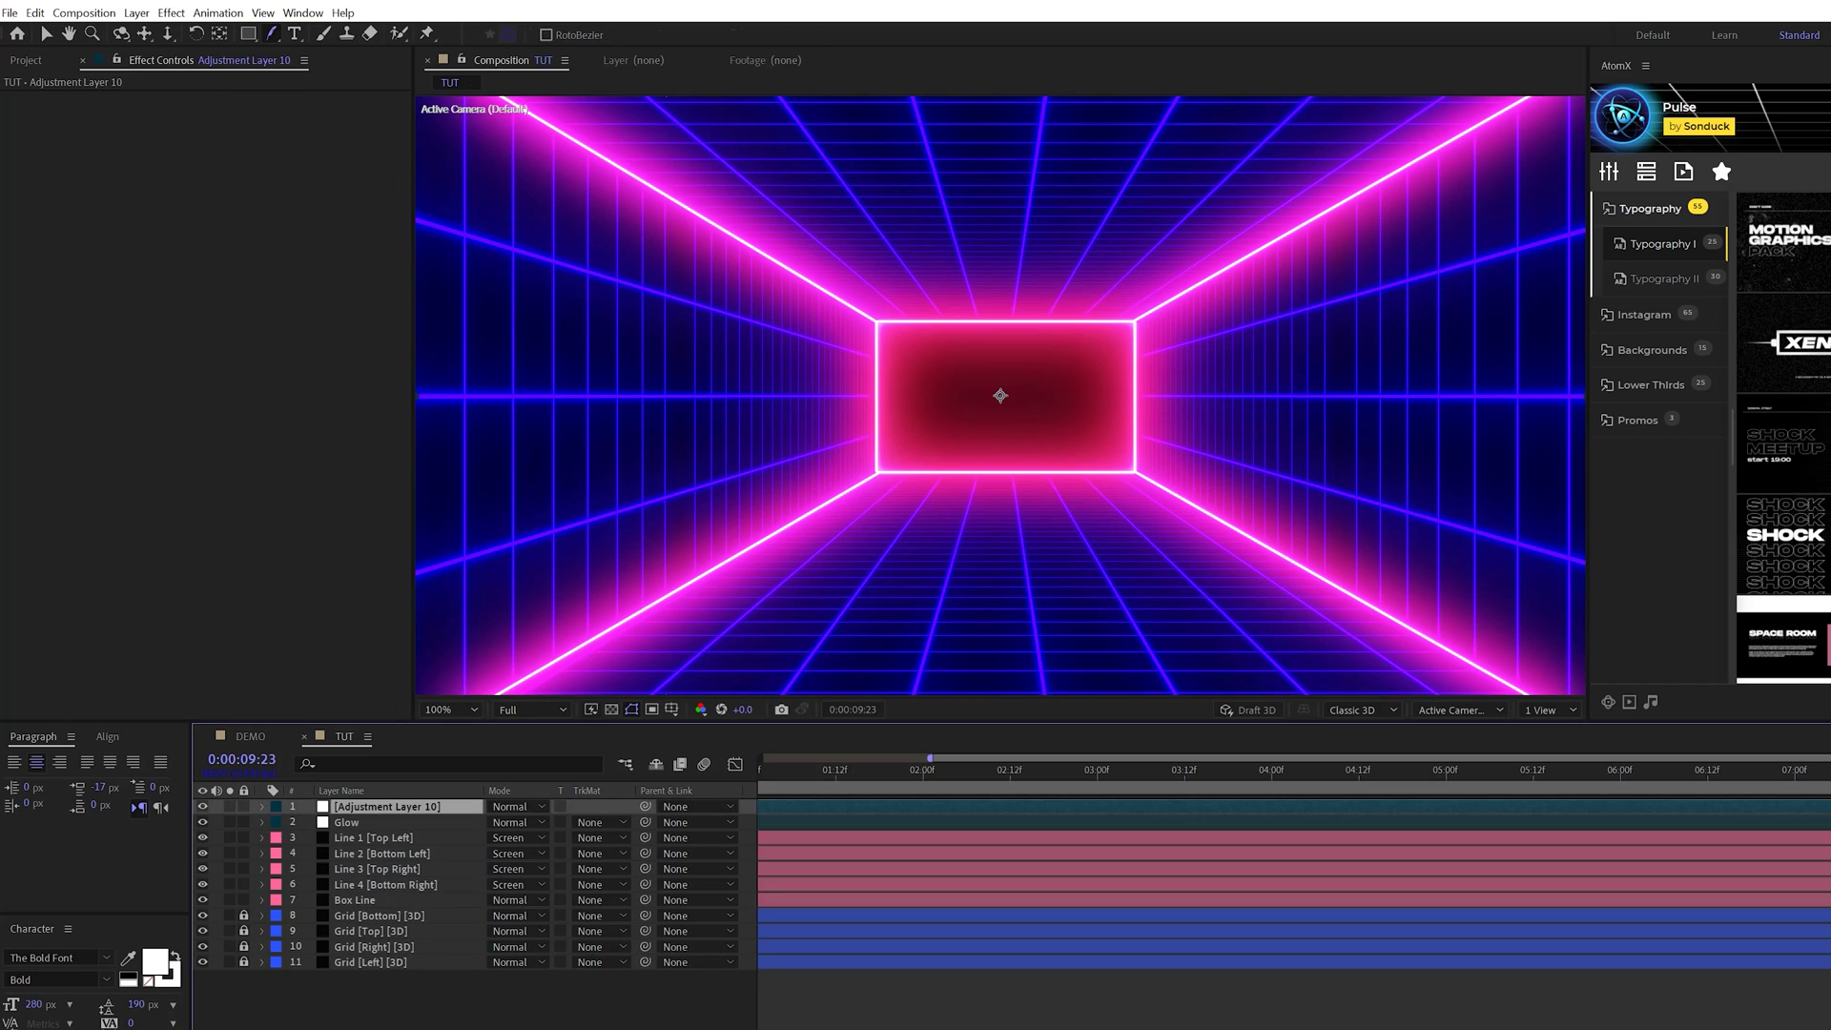
left_click(187, 19)
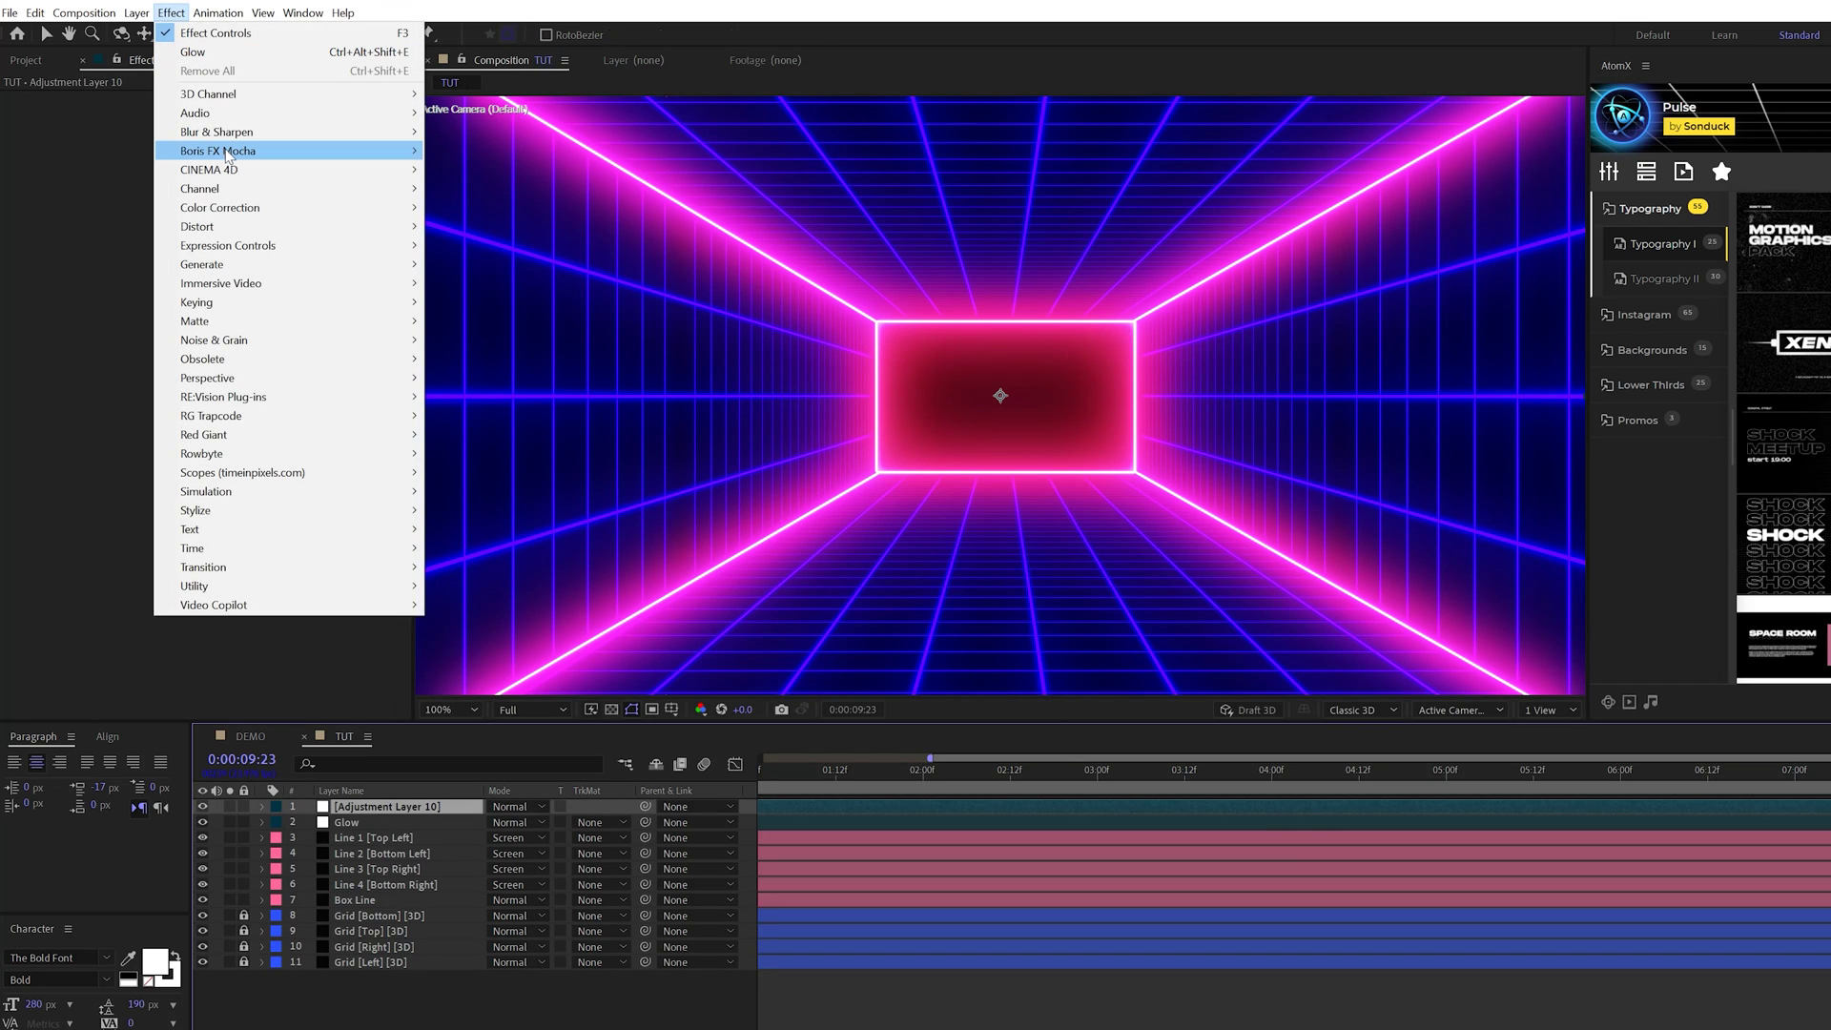
mouse_move(382, 131)
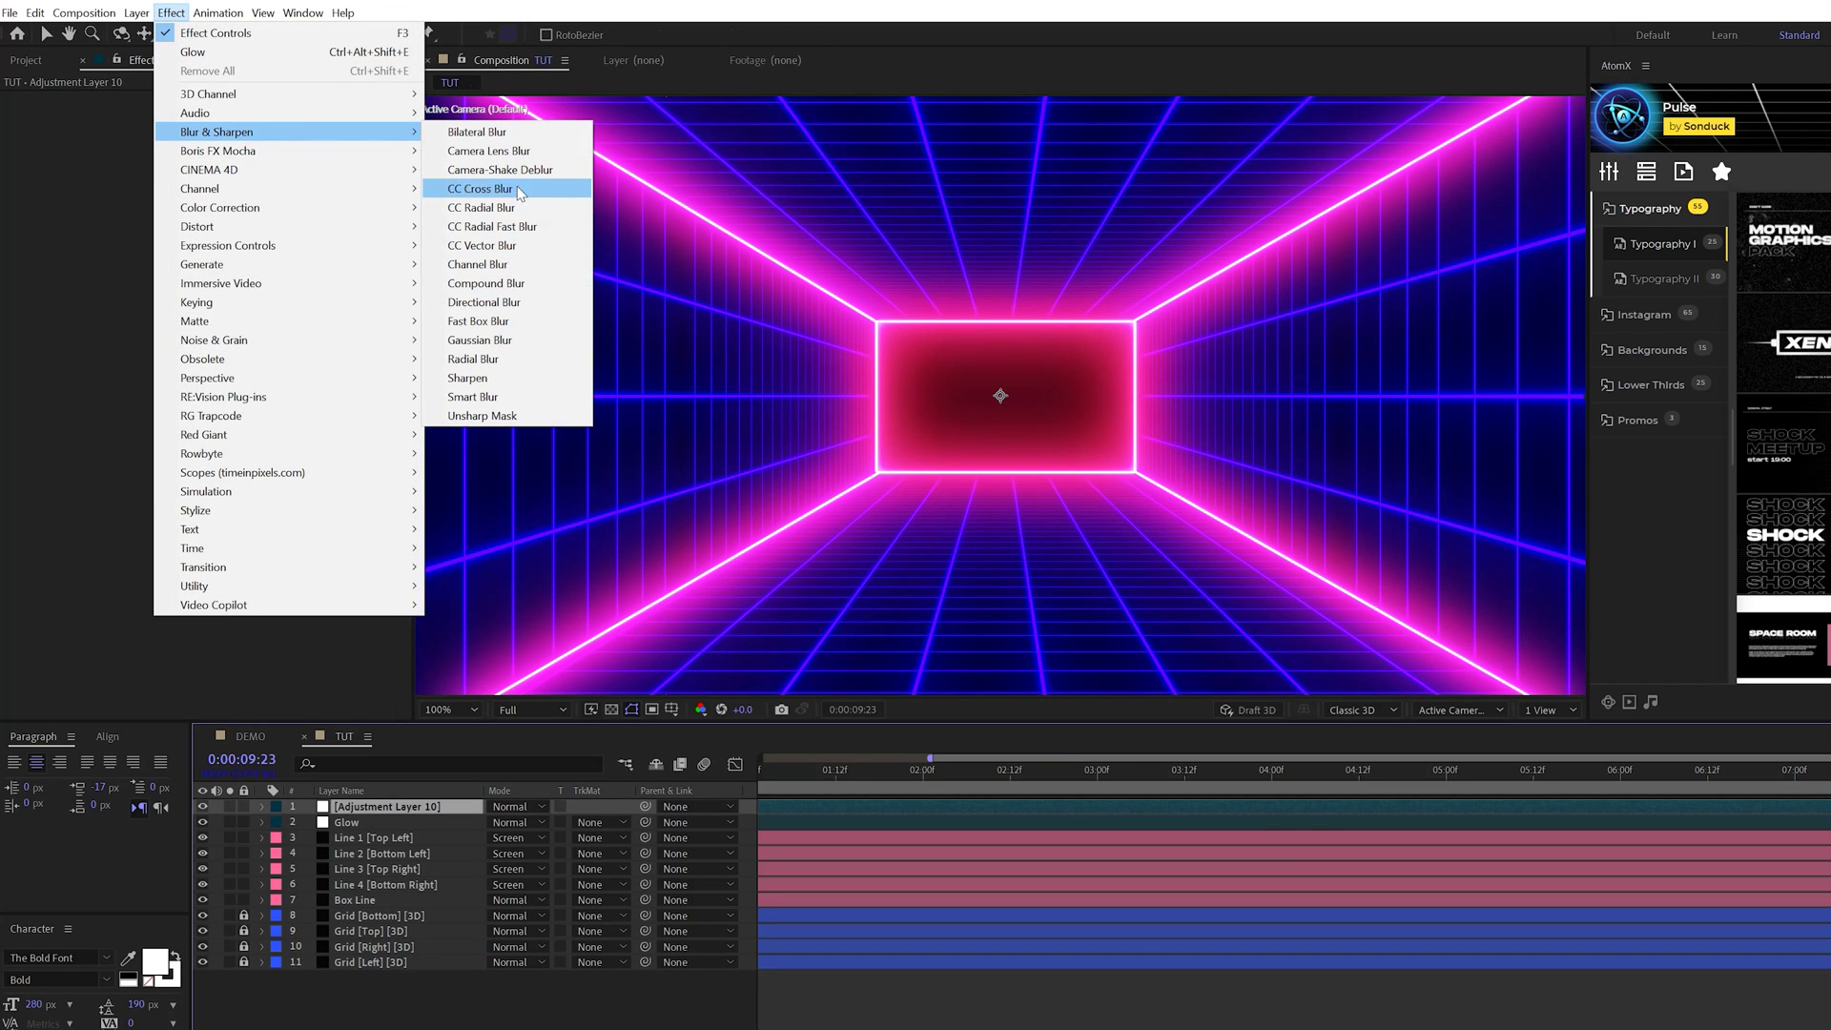
left_click(489, 151)
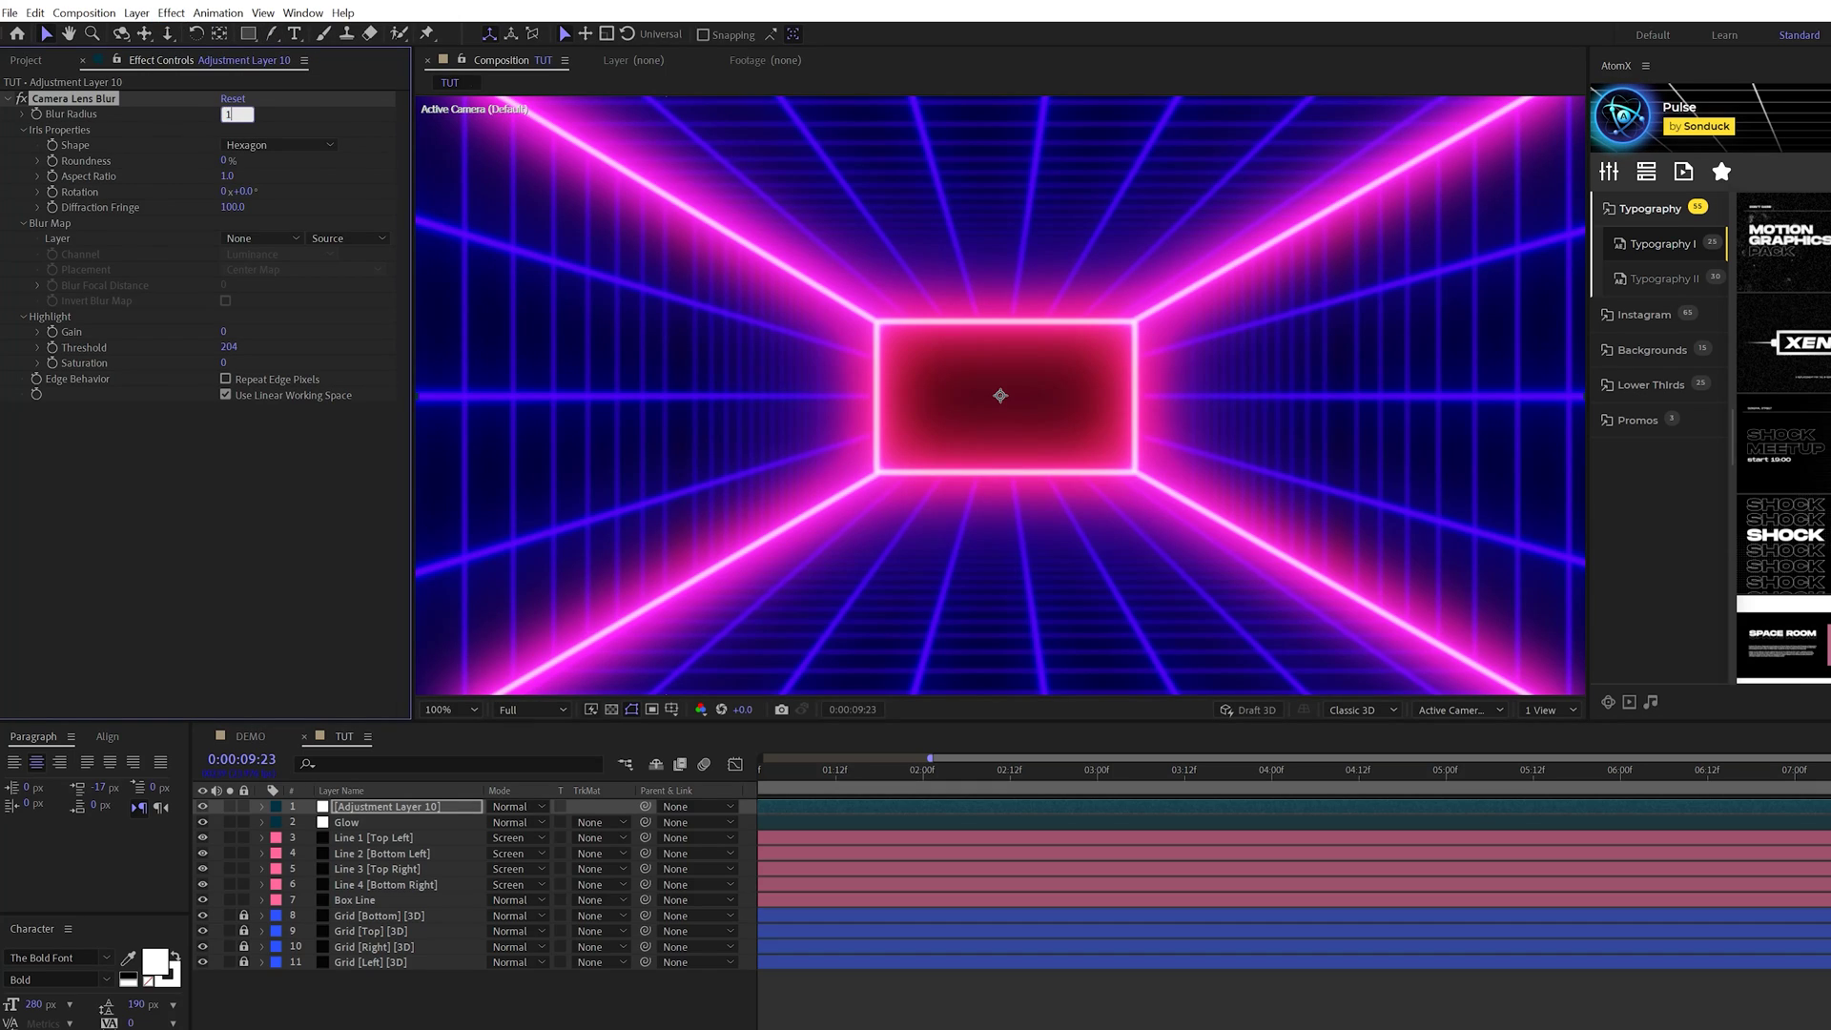
left_click(191, 476)
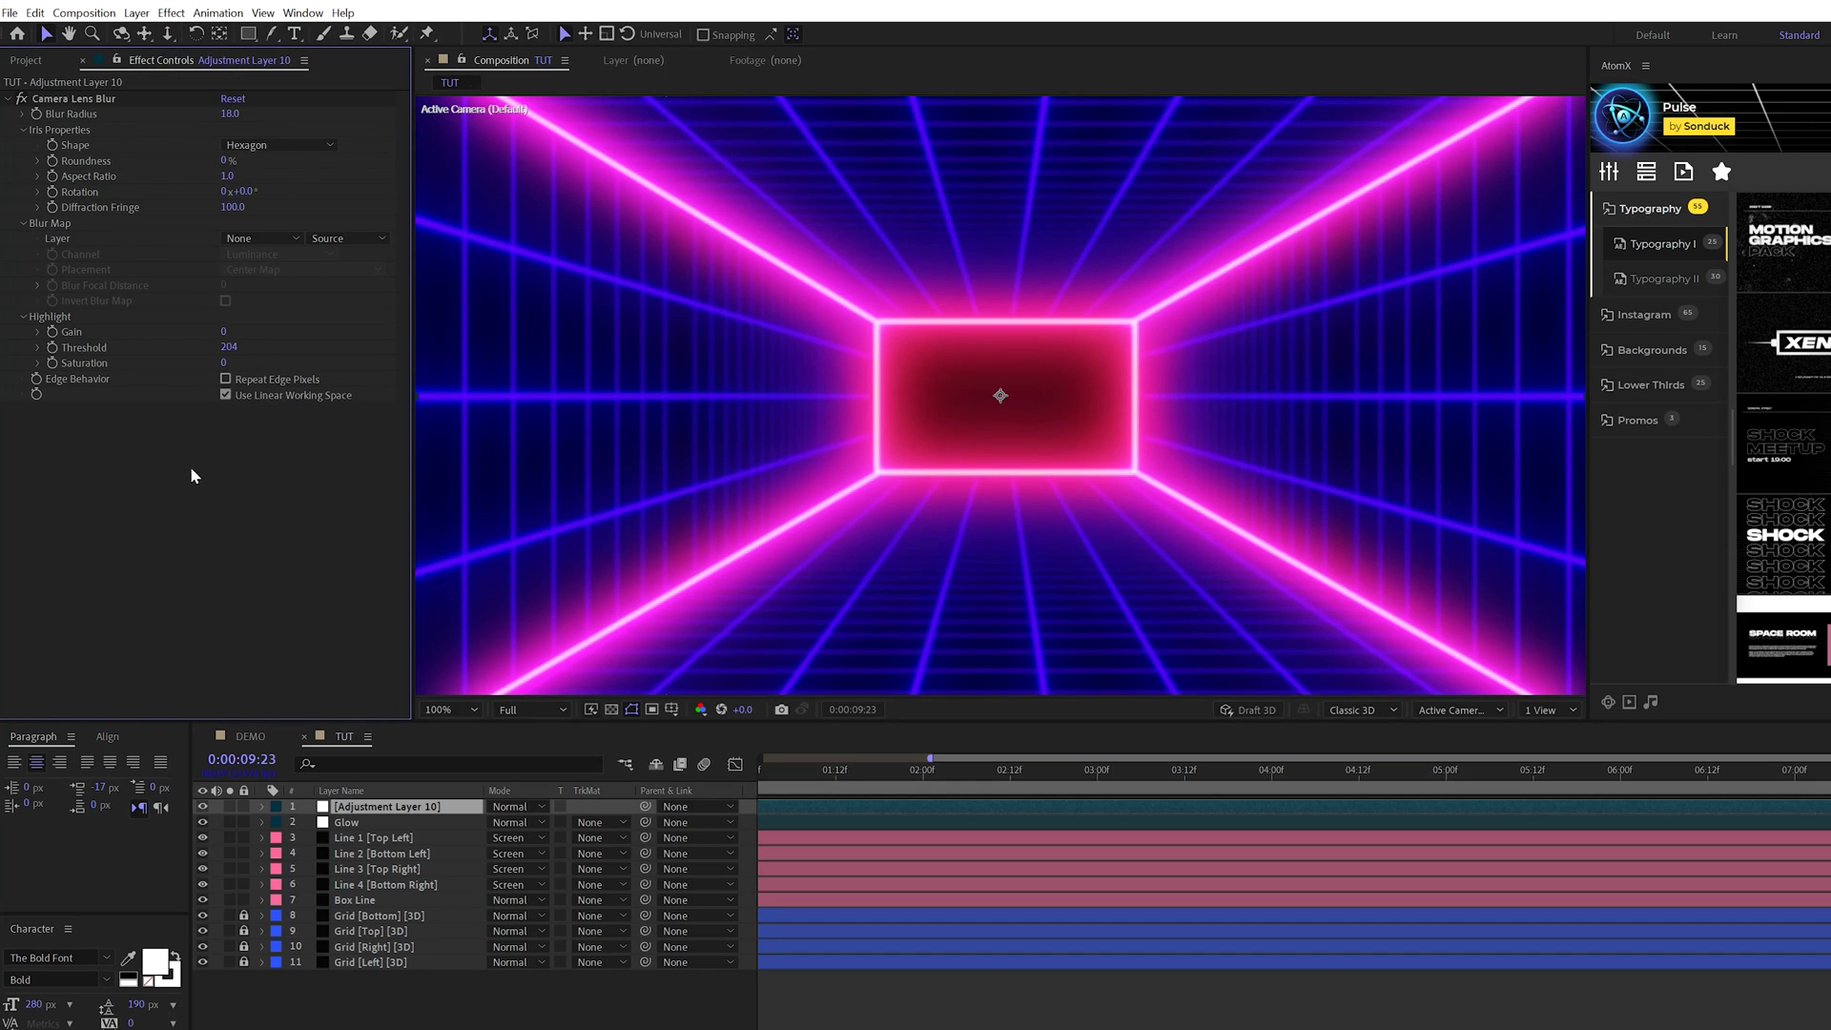
left_click(226, 380)
left_click(226, 379)
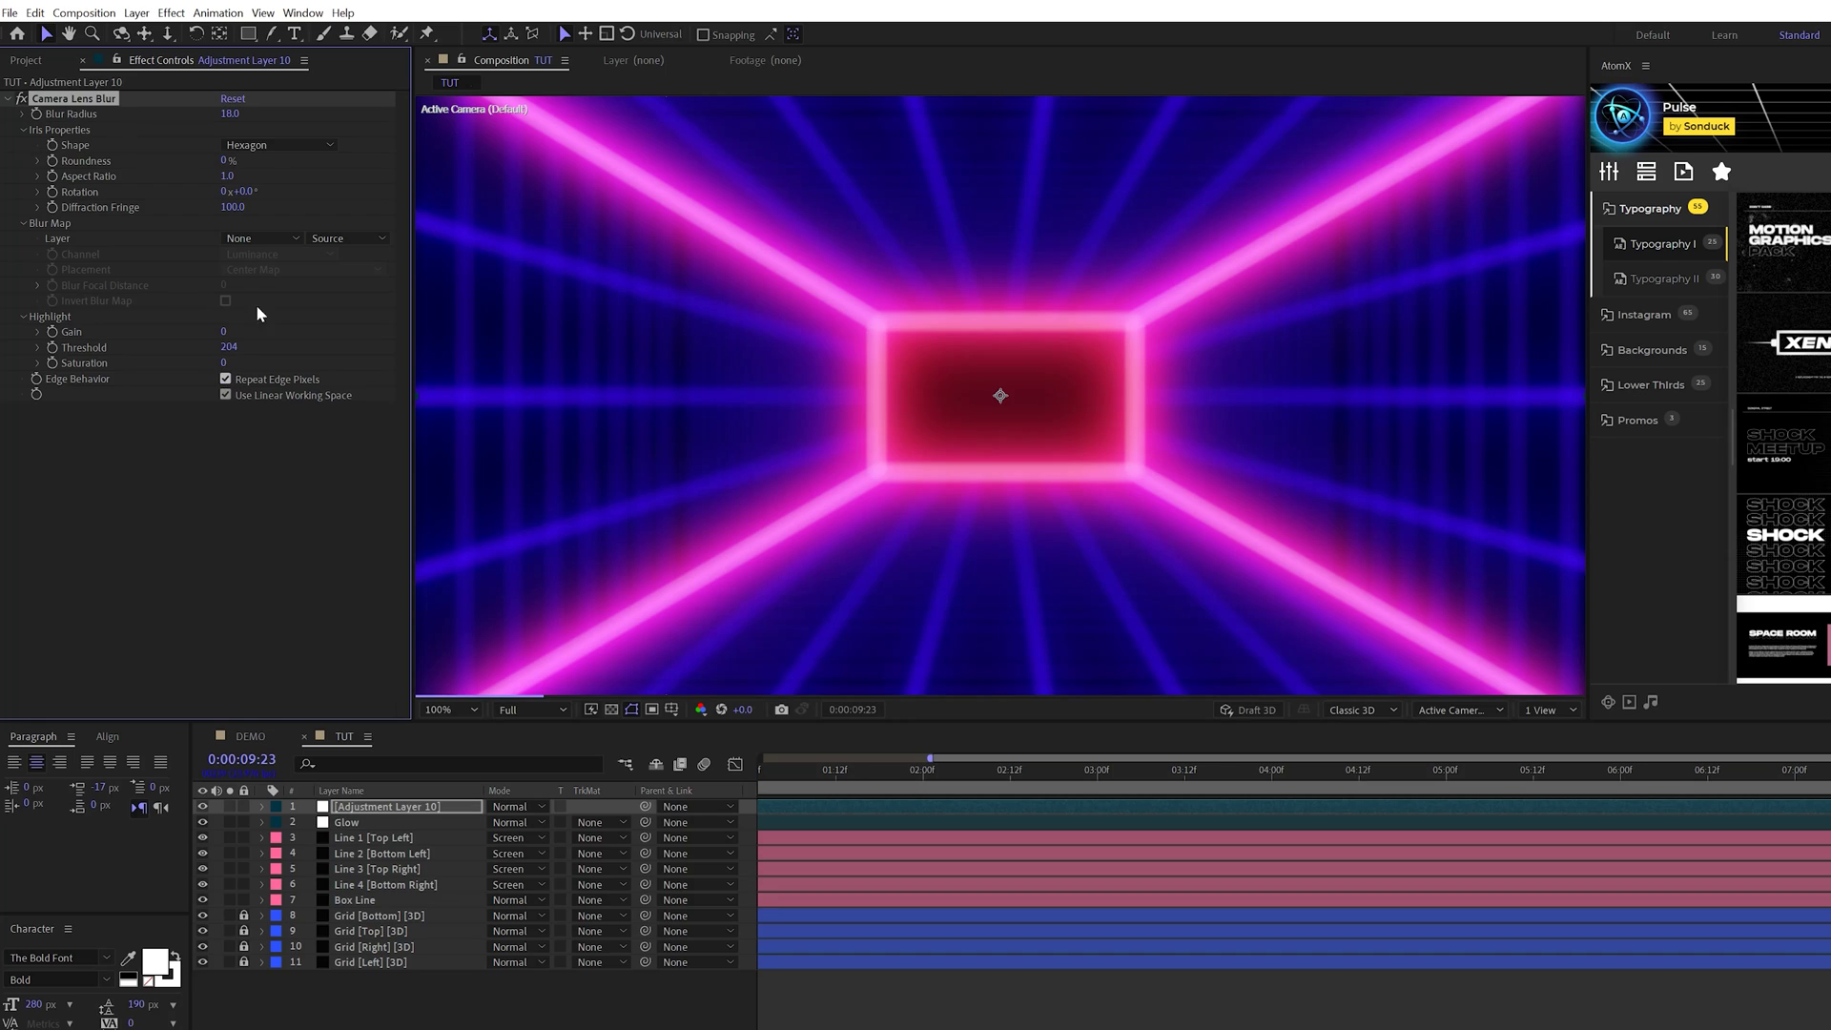
Step: Draw a circular mask centred on the blur adjustment layer, set it to Subtract and feather its edge
left_click_drag(248, 33, 322, 75)
key("comma")
key("comma")
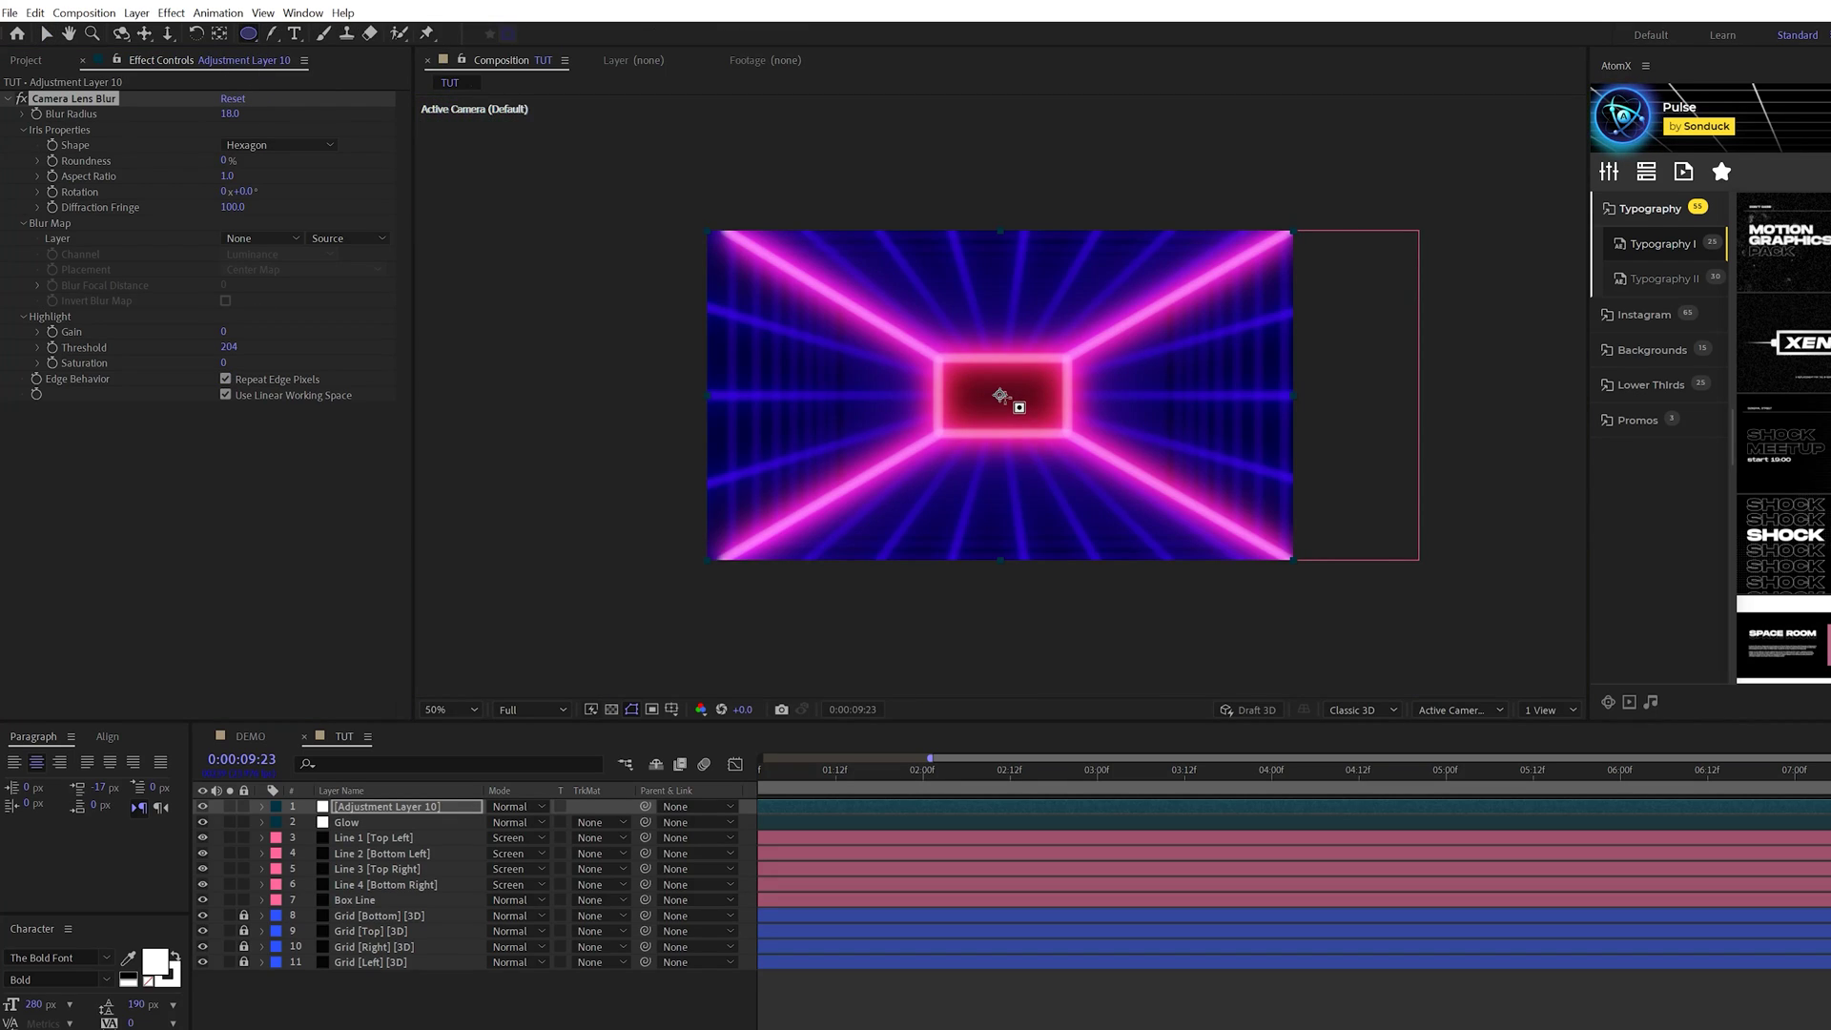
left_click_drag(1000, 395, 1209, 577)
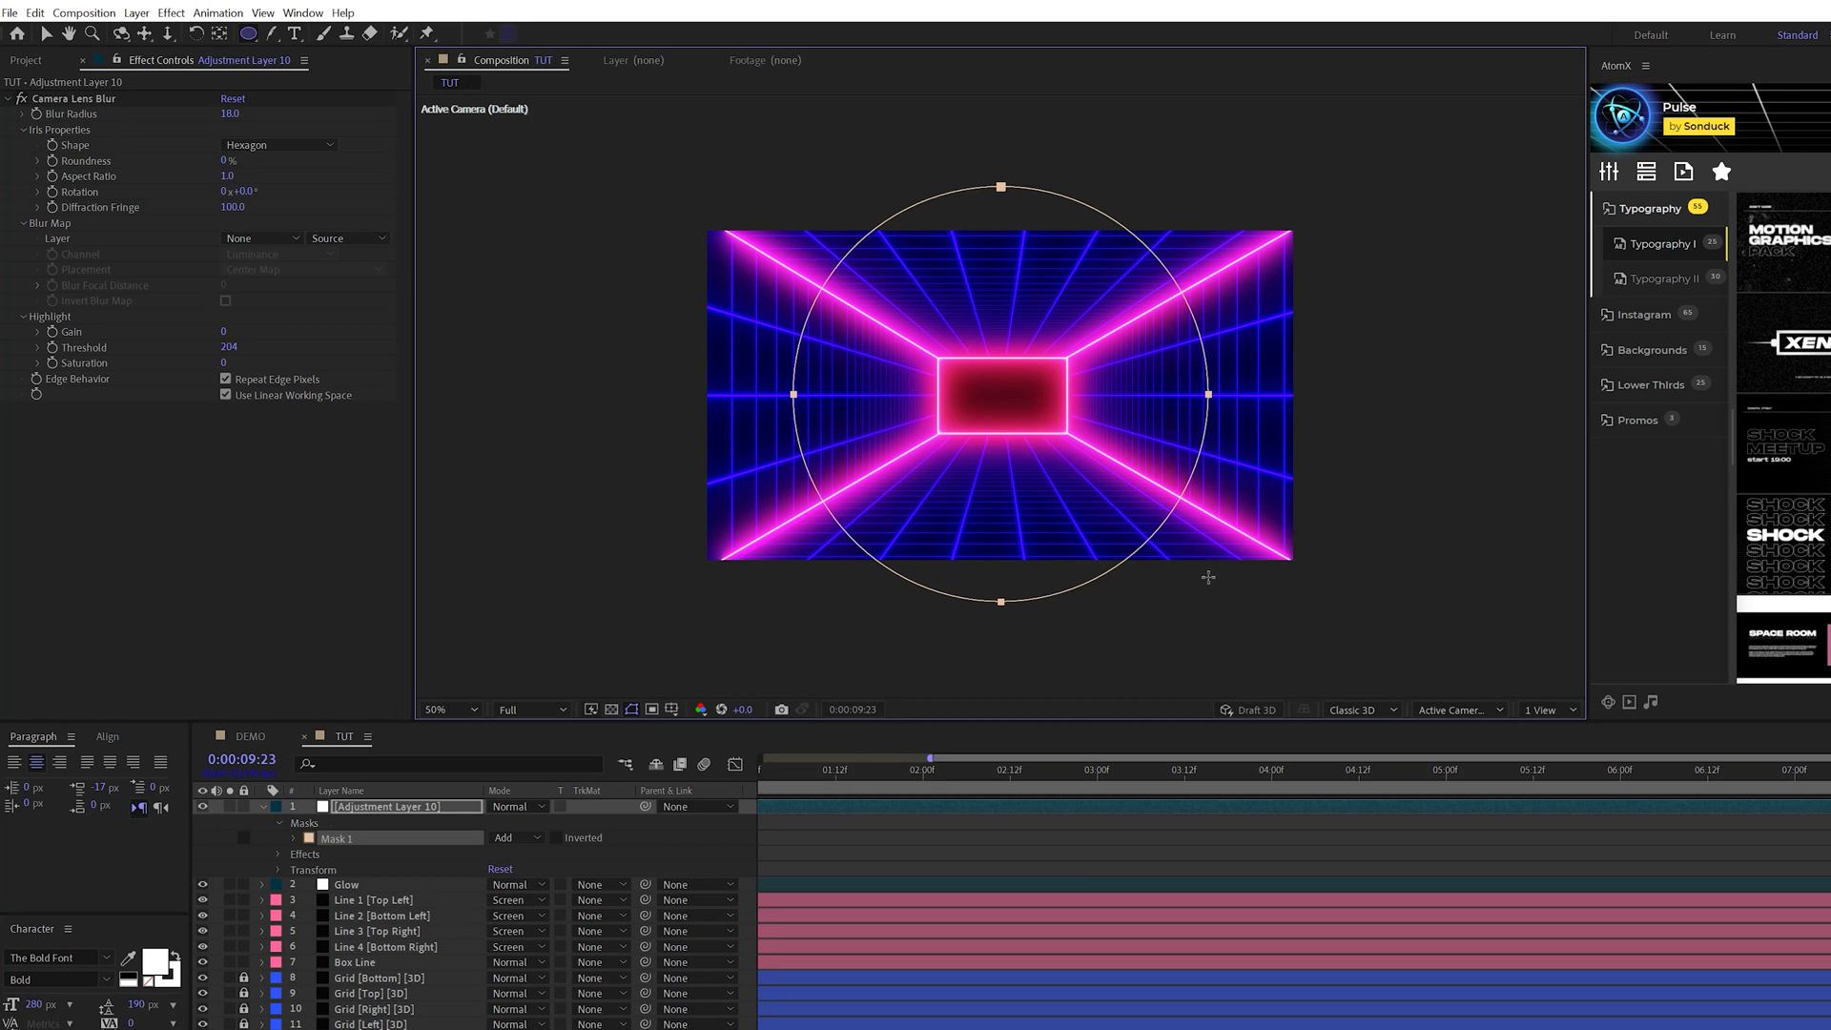
left_click(515, 837)
left_click(515, 899)
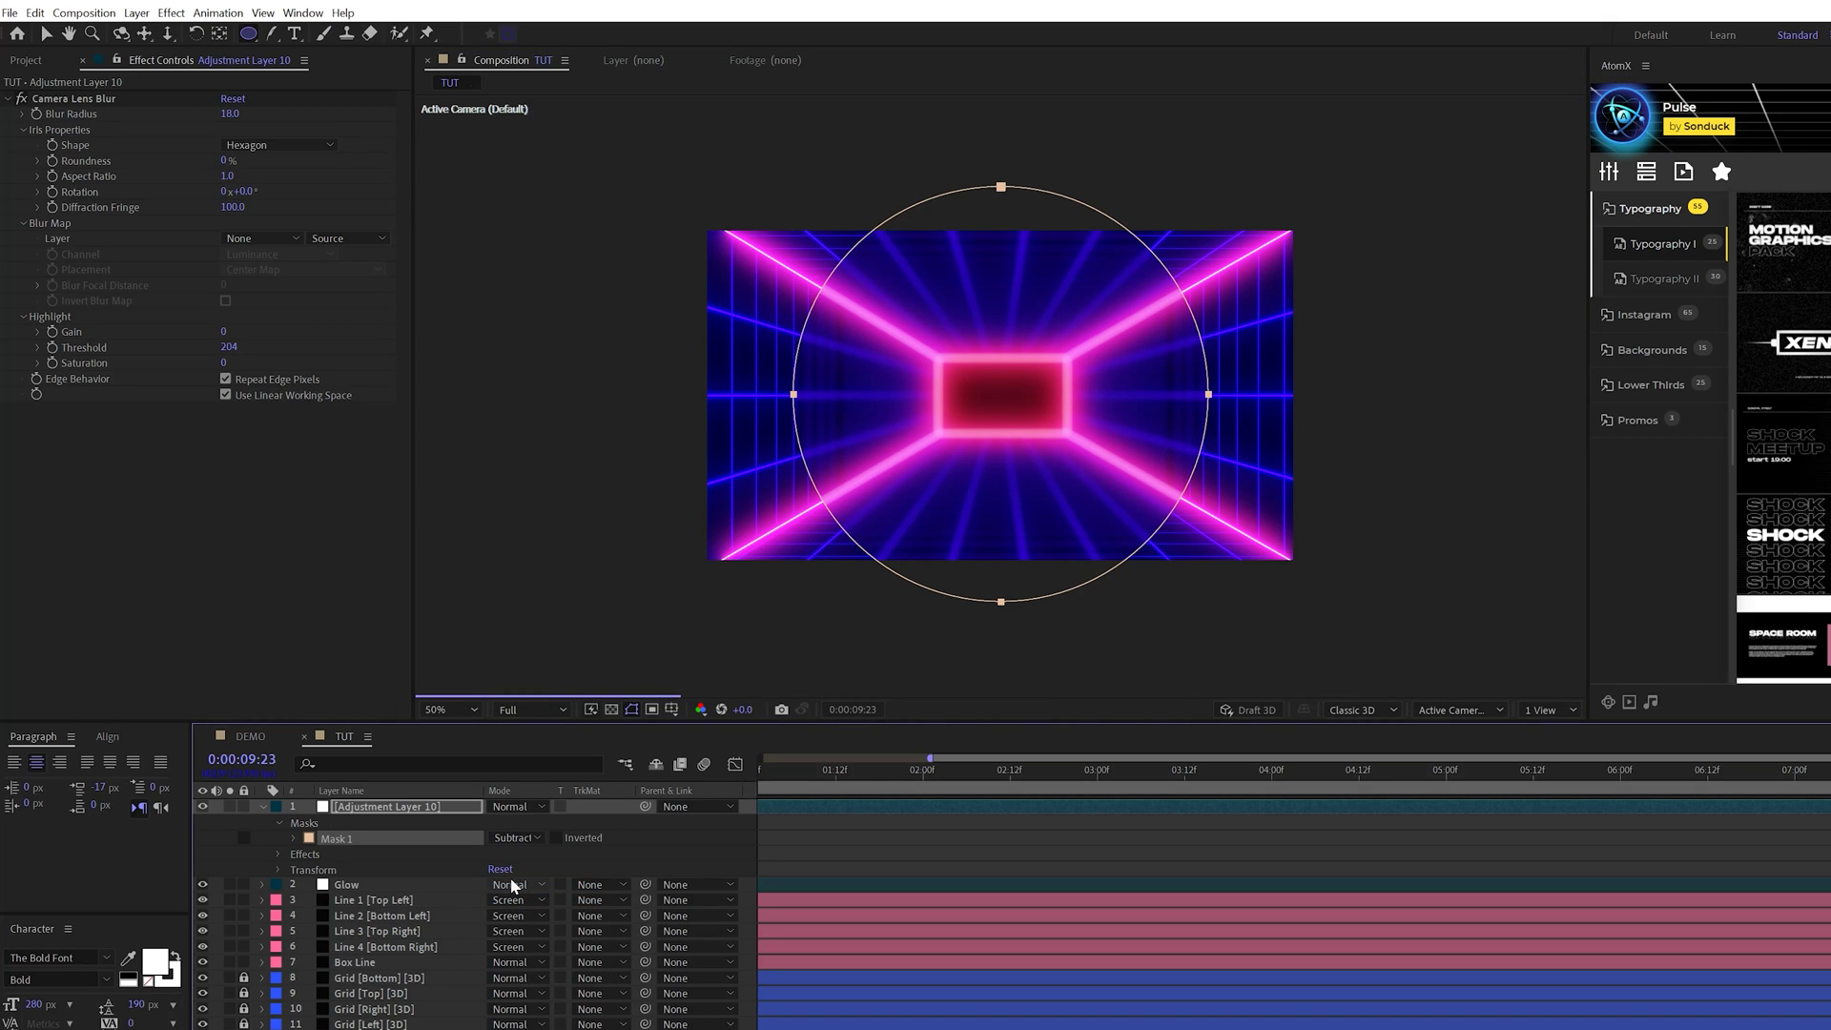
key("f")
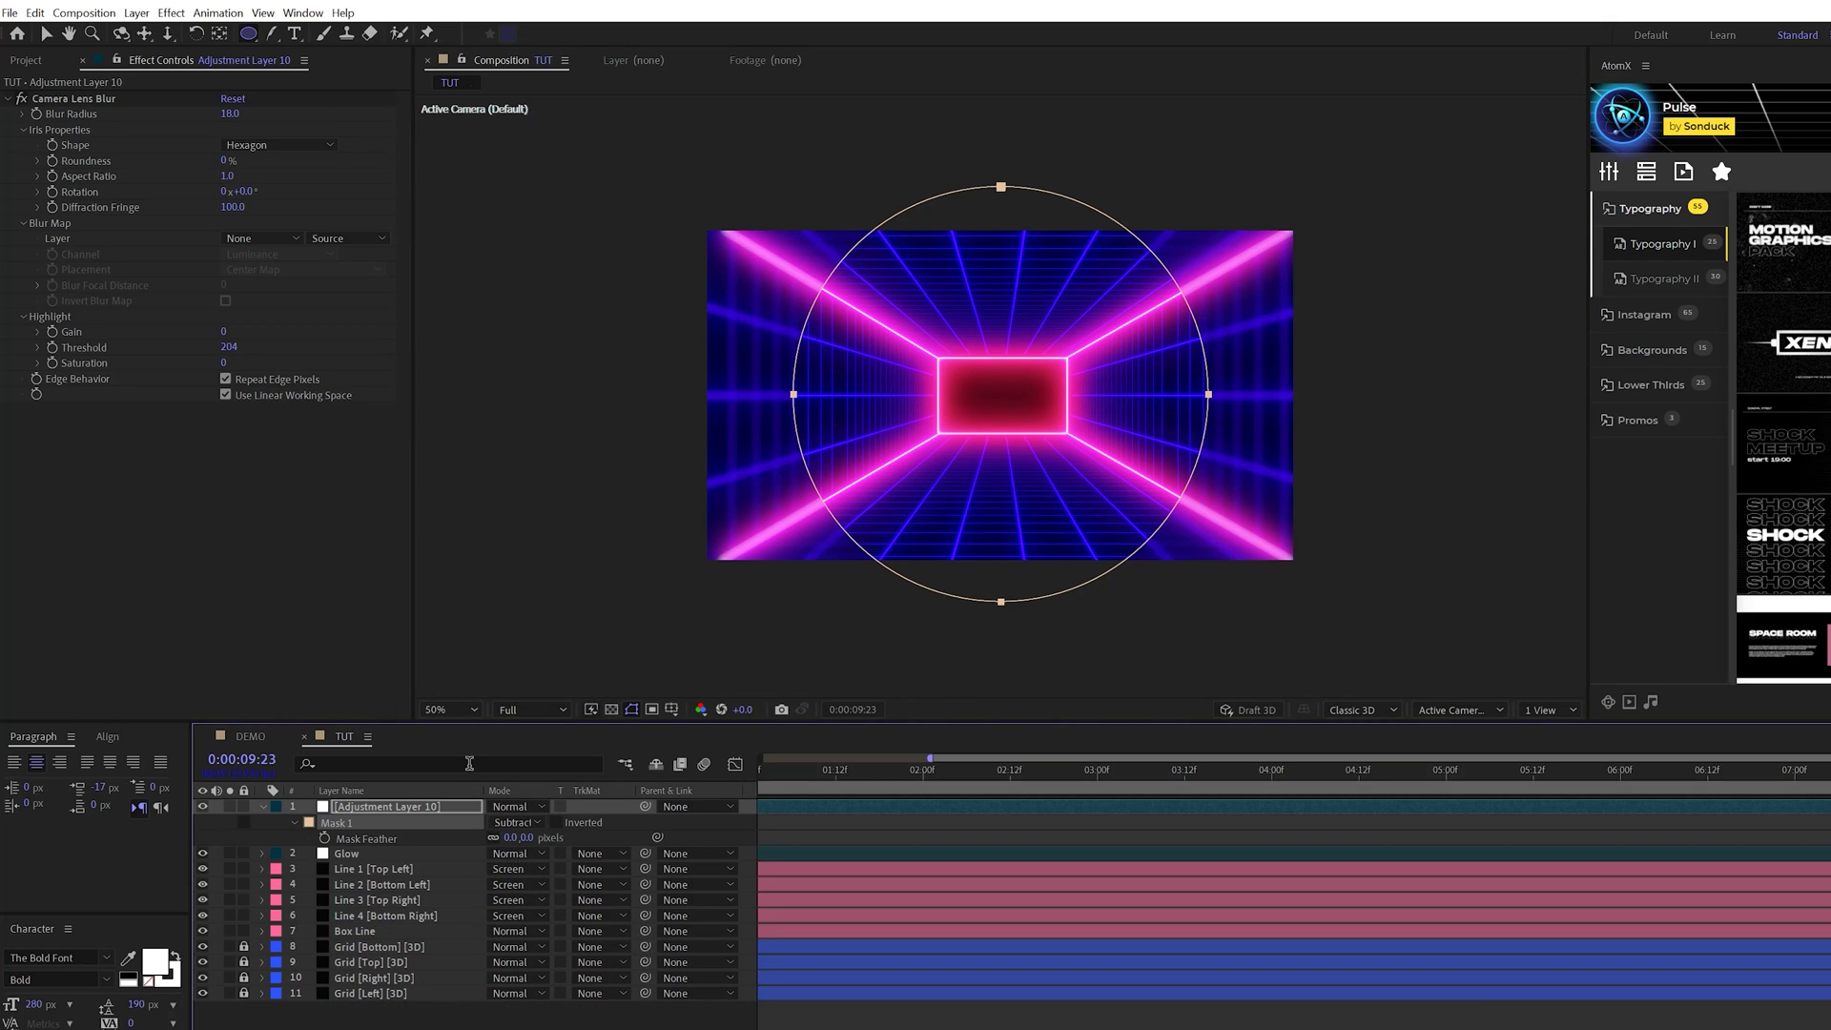
left_click_drag(511, 840, 660, 840)
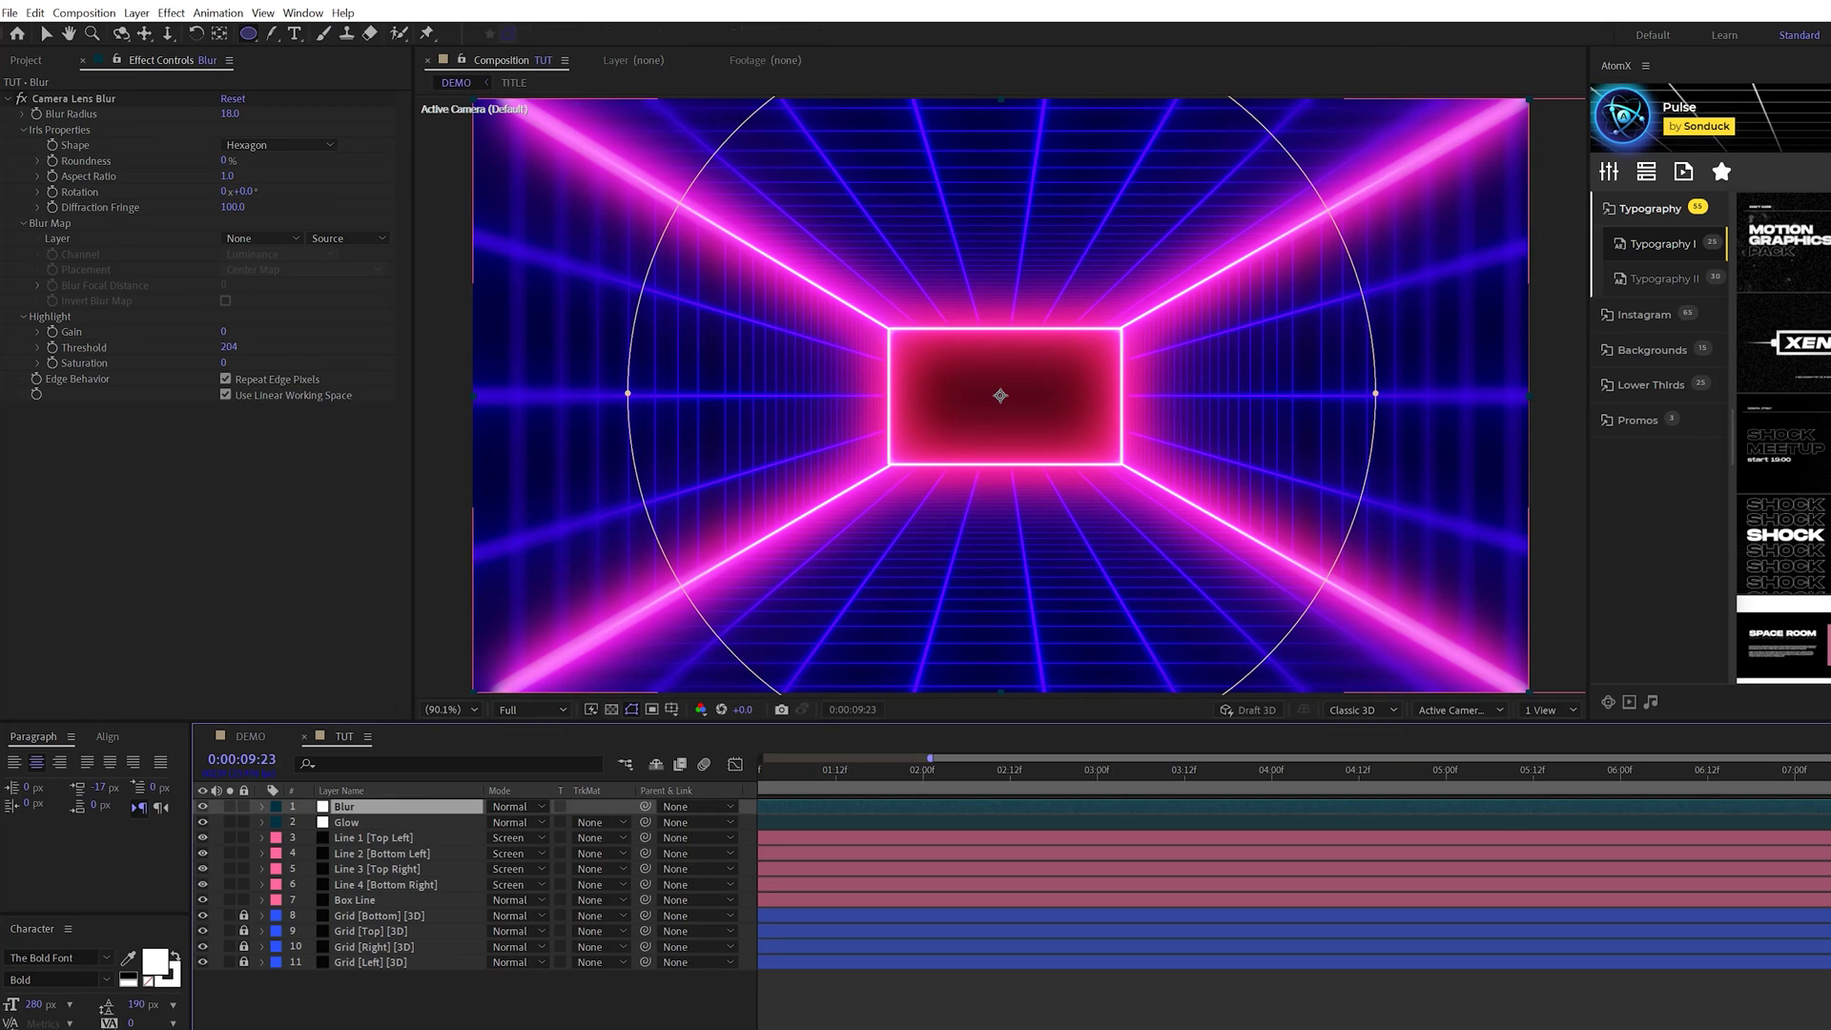
Step: Add a new adjustment layer above the Blur layer and apply CC Vignette with an amount of 230
key("ctrl+shift+a")
key("ctrl+alt+y")
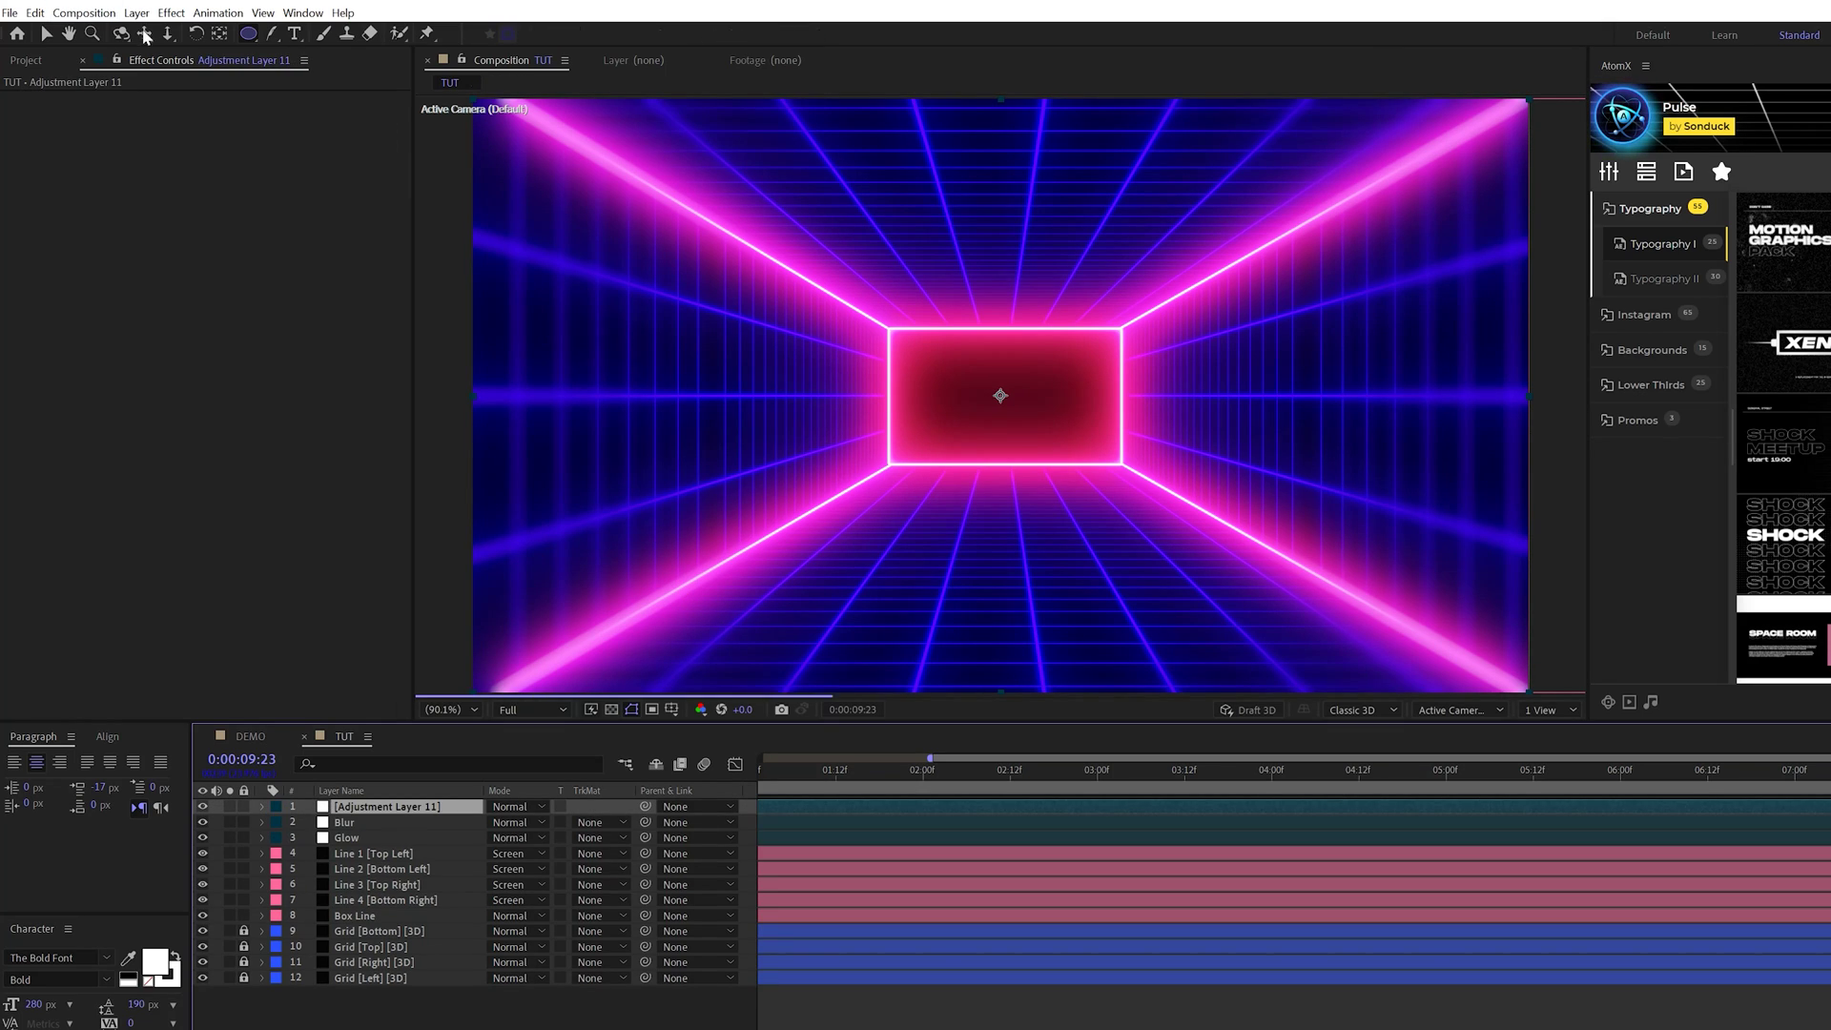
left_click(172, 13)
mouse_move(220, 514)
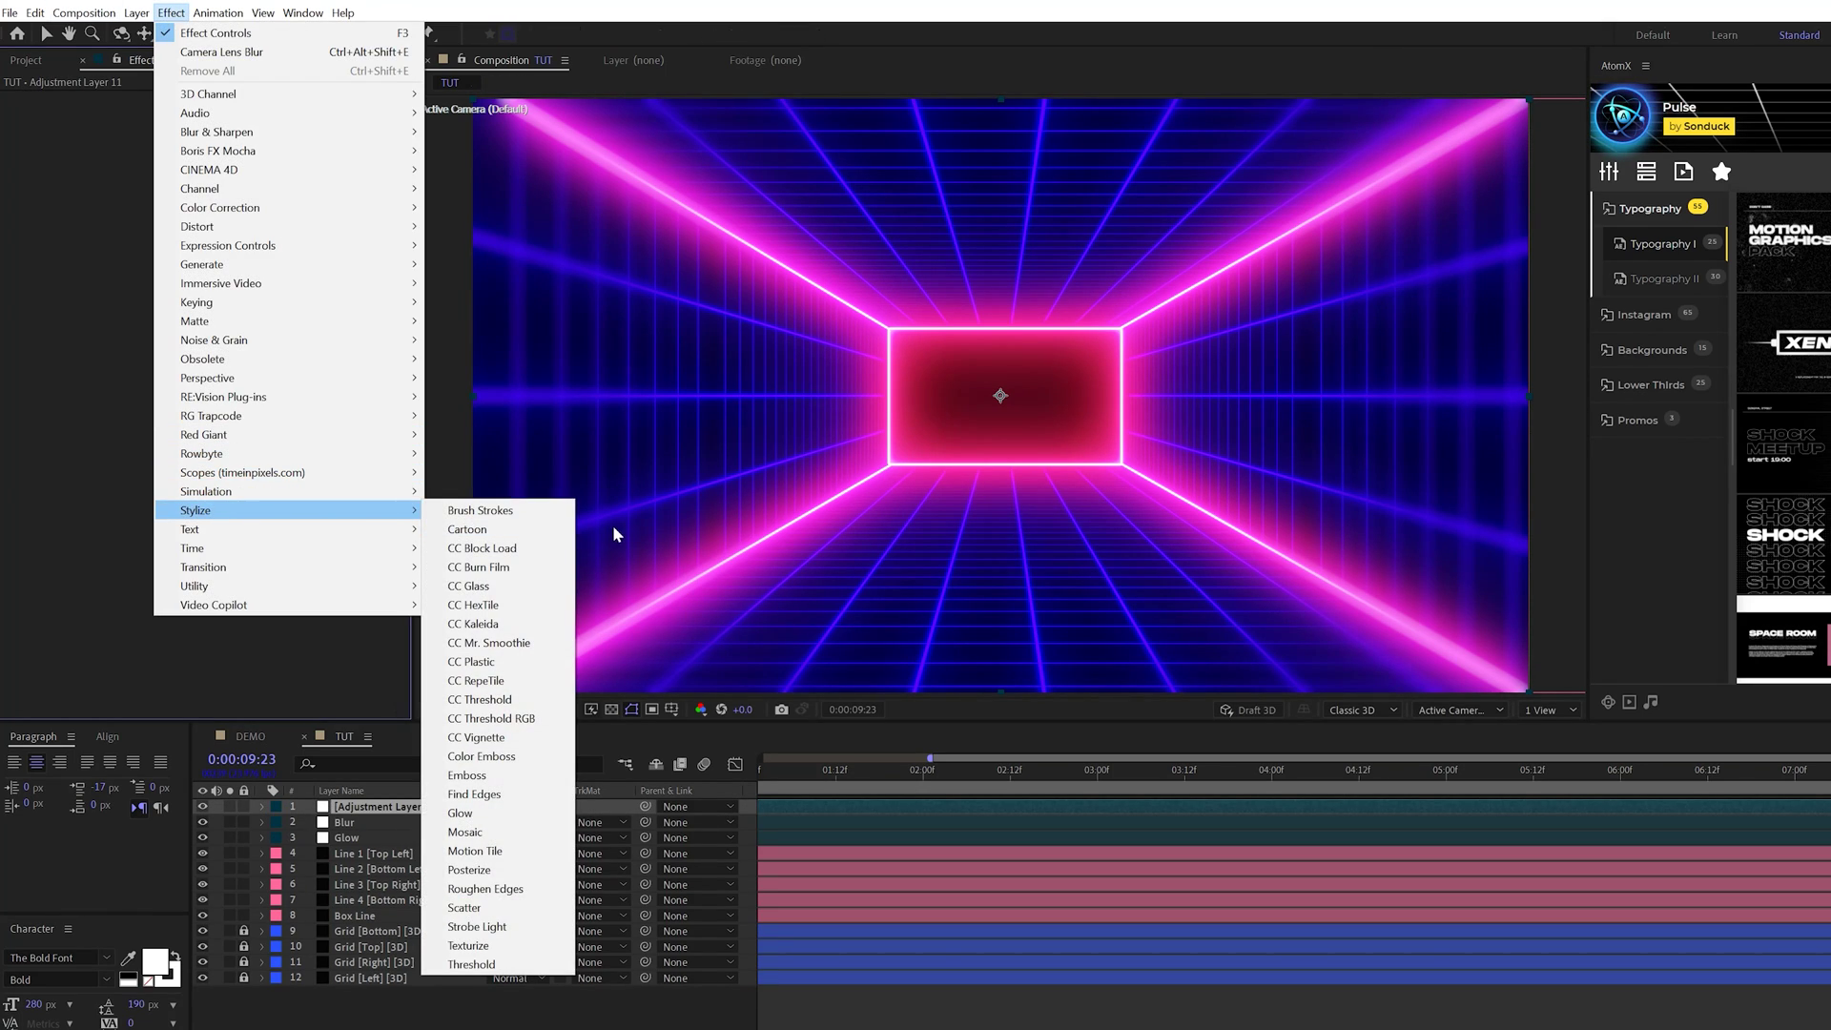
left_click(477, 737)
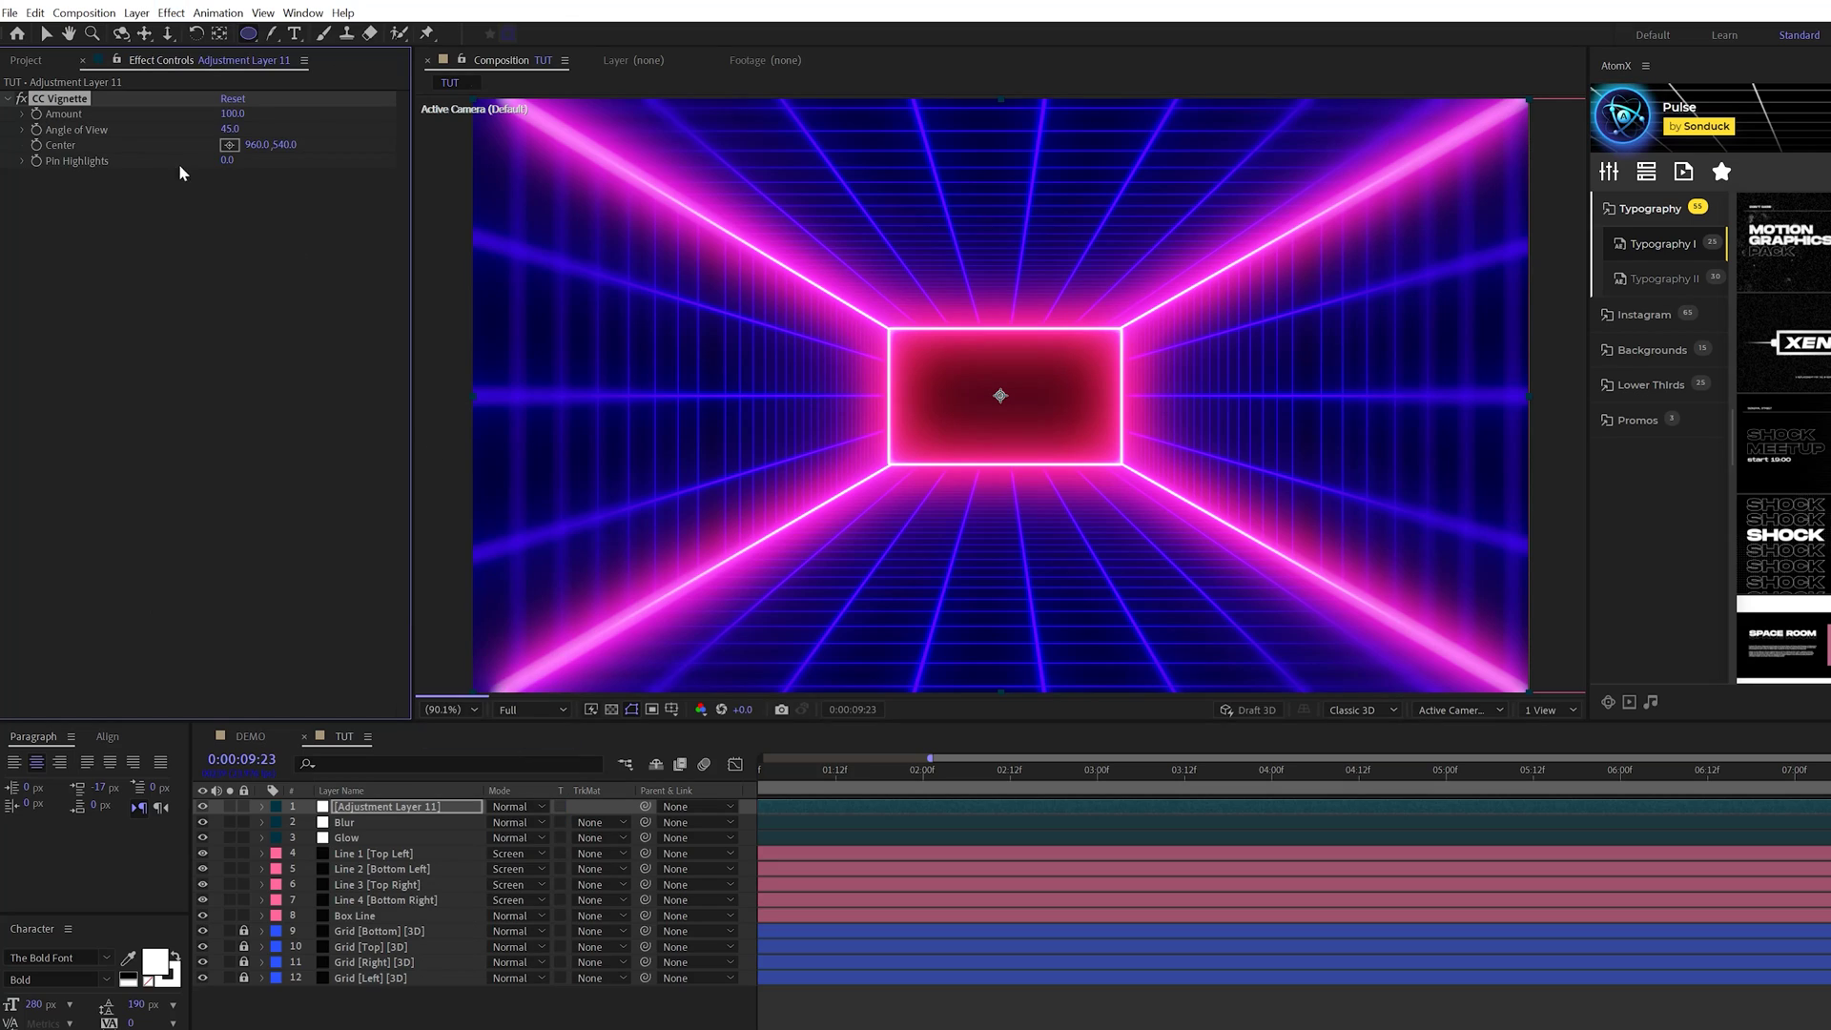
left_click(231, 113)
type("230")
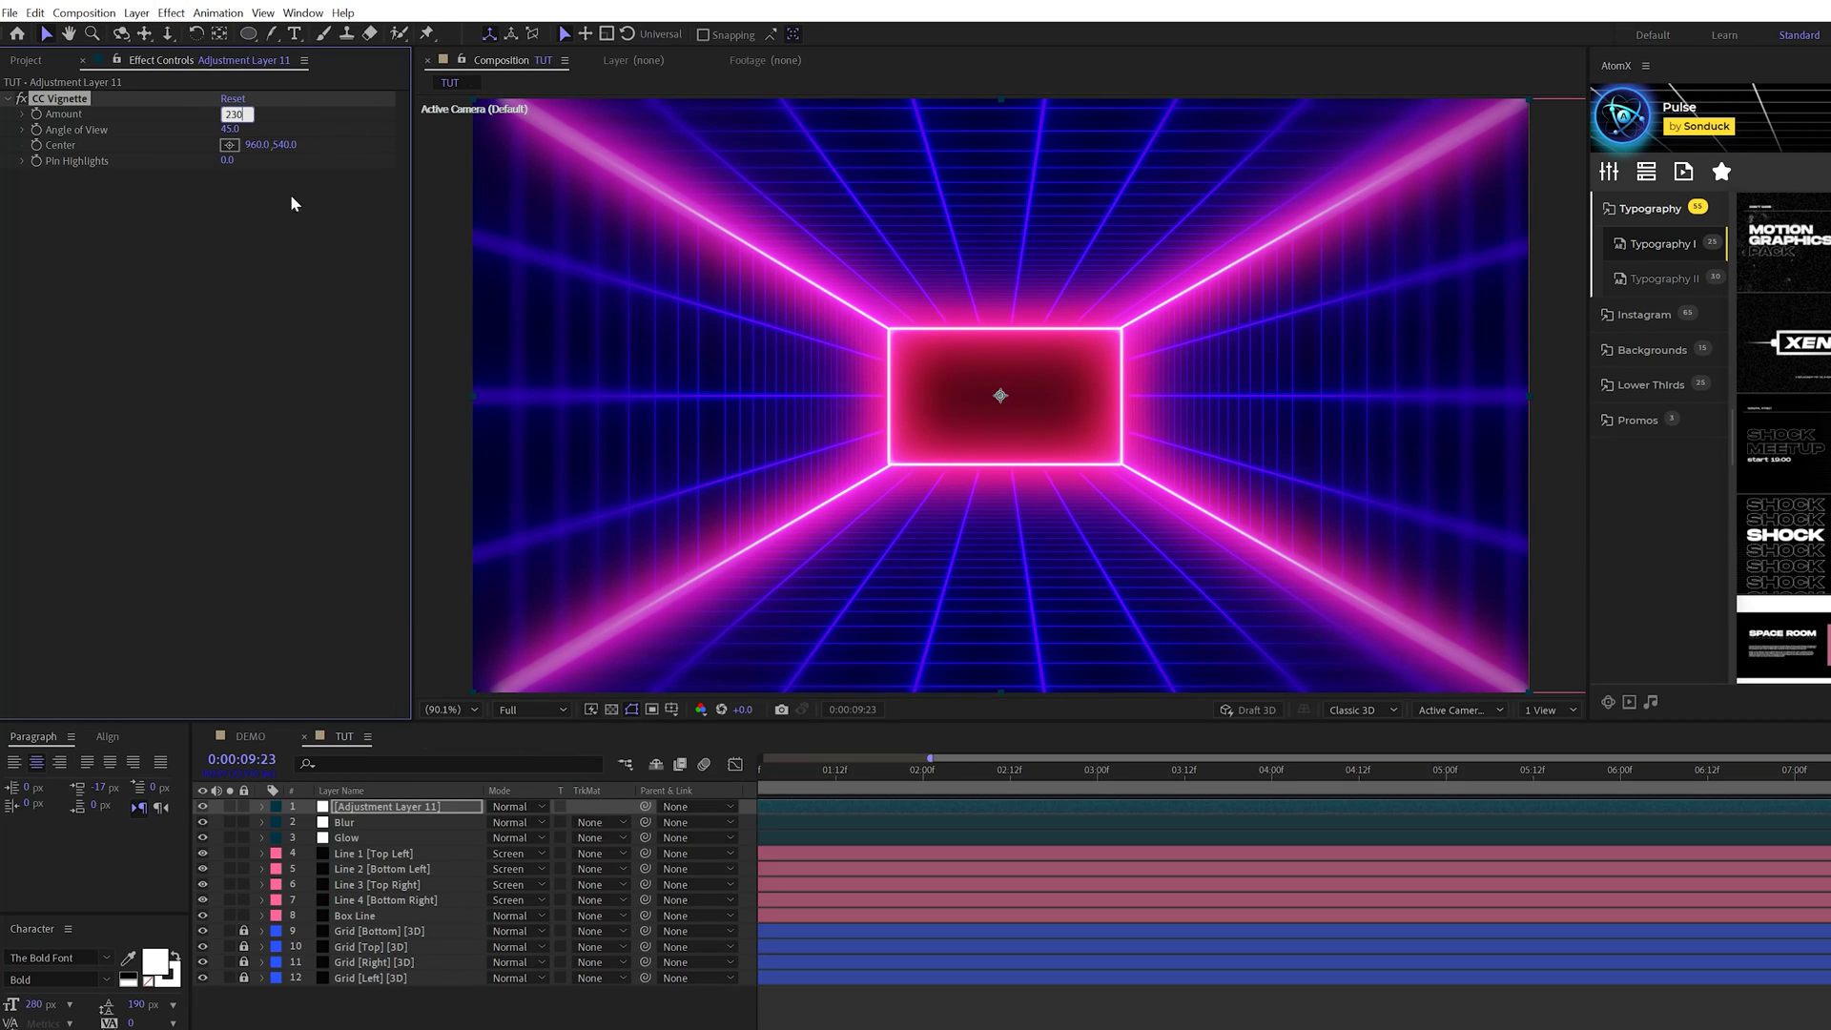
key("Return")
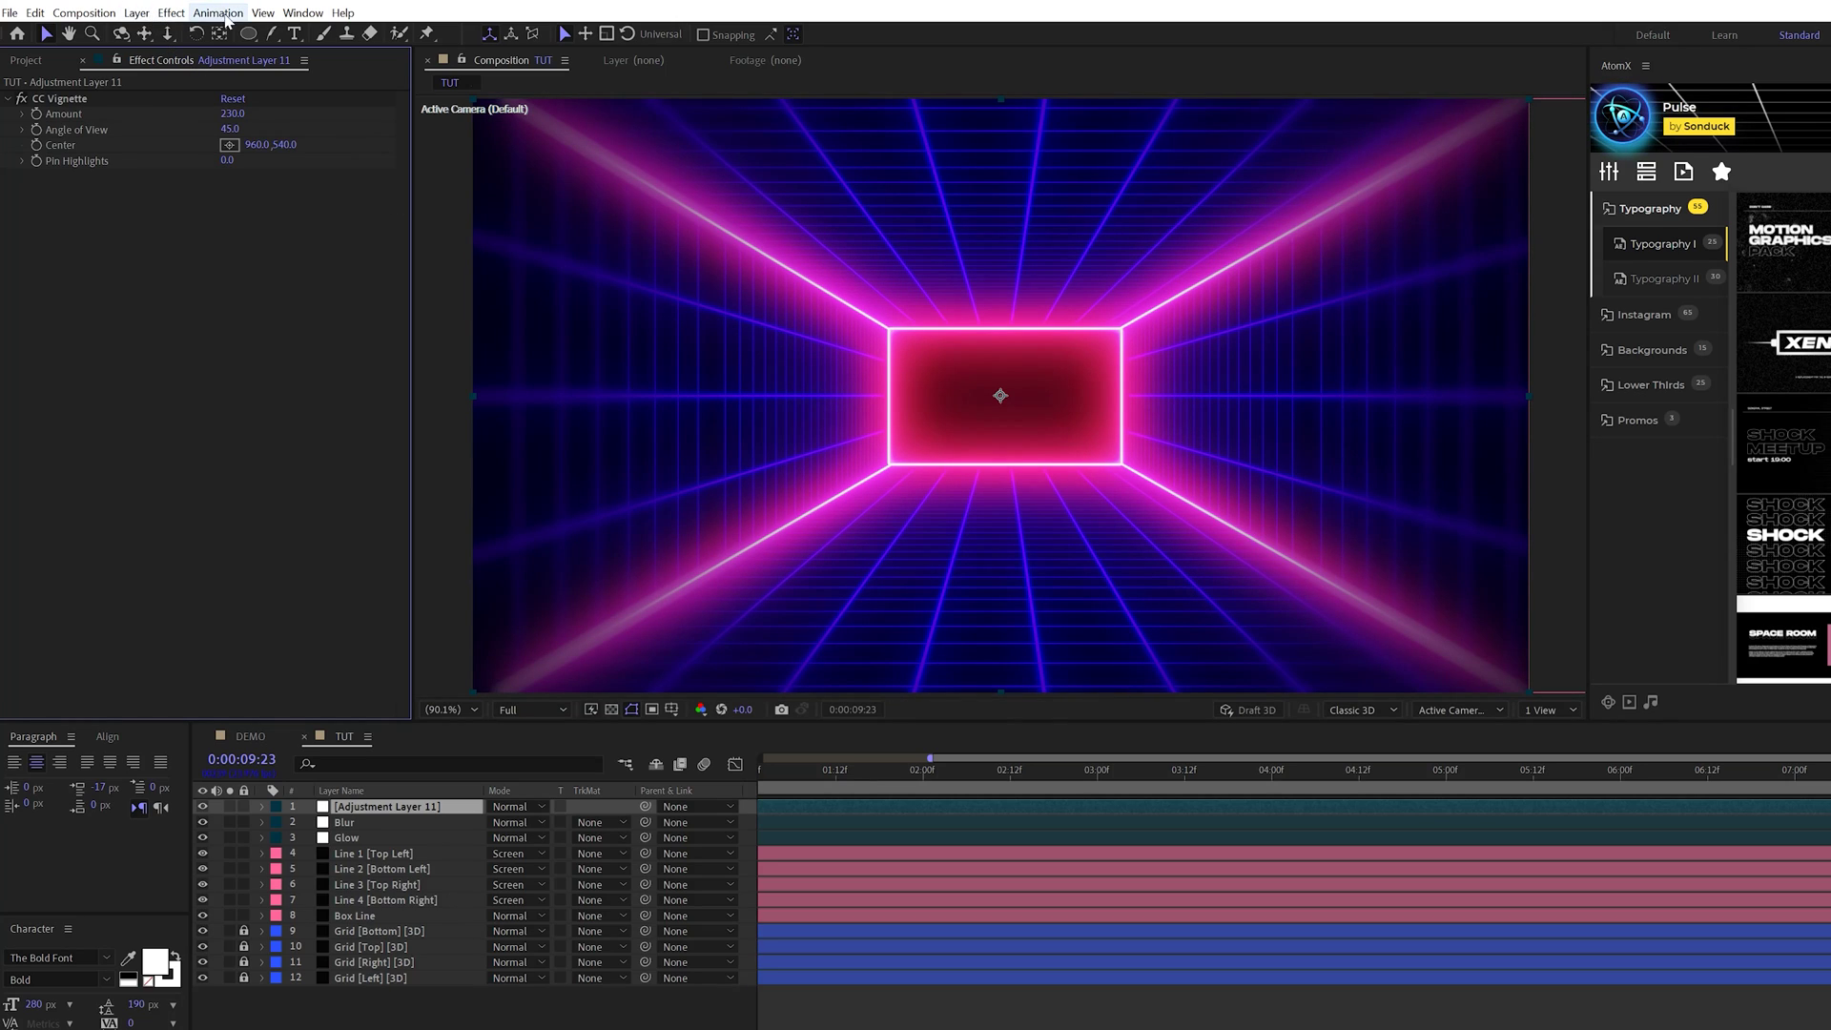
Step: Apply Curves to the vignette adjustment layer, lifting the black point and raising the highlights of the RGB curve
left_click(172, 12)
mouse_move(232, 214)
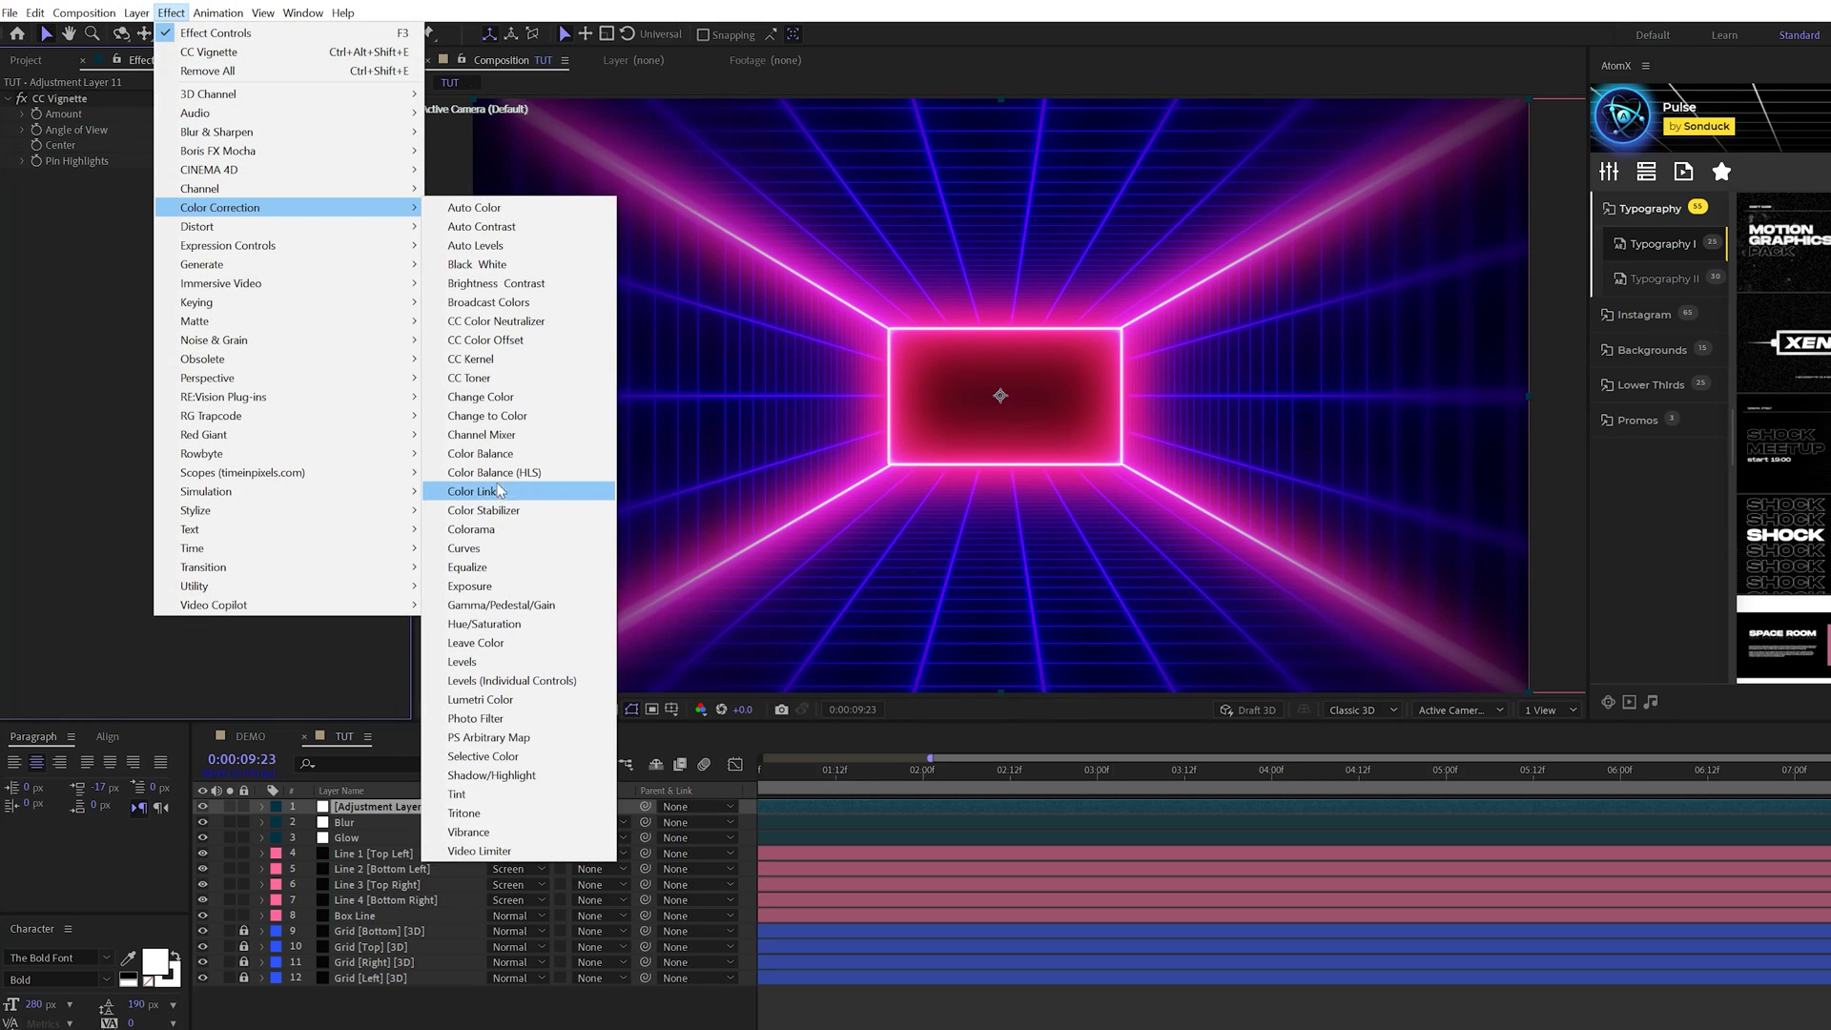
left_click(465, 548)
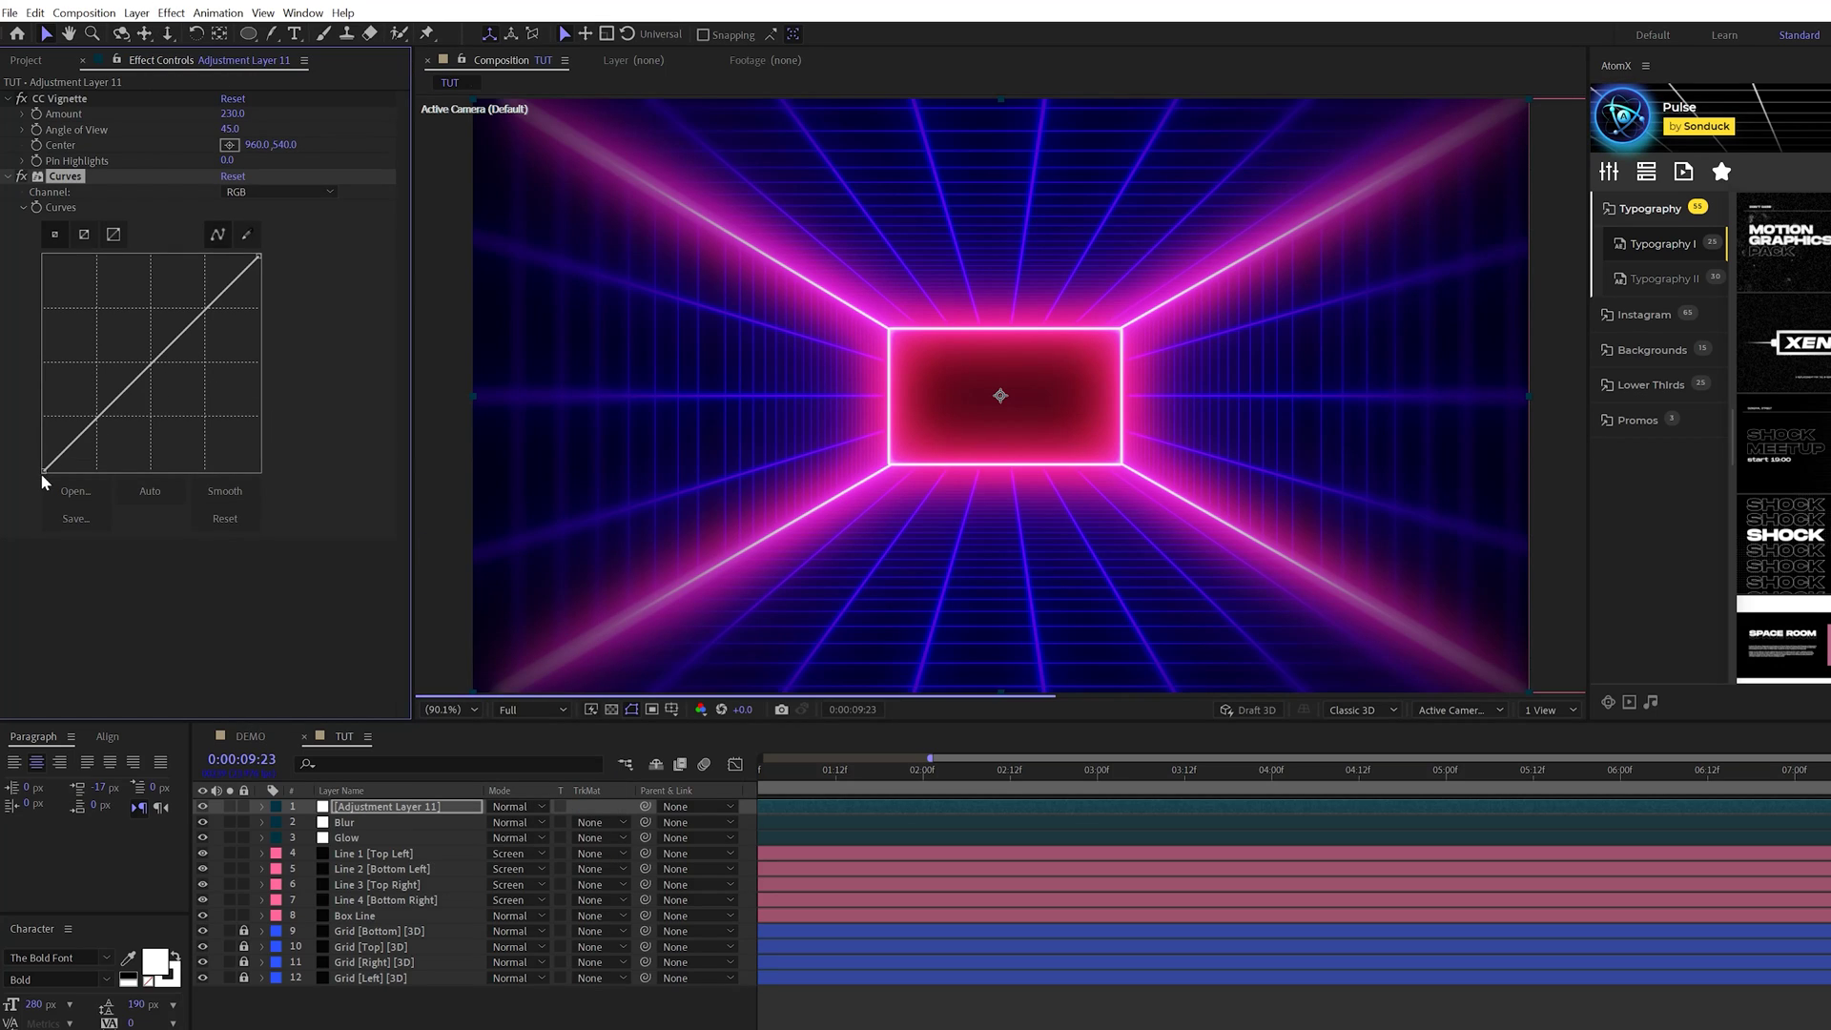
left_click_drag(42, 470, 109, 404)
left_click_drag(217, 308, 184, 298)
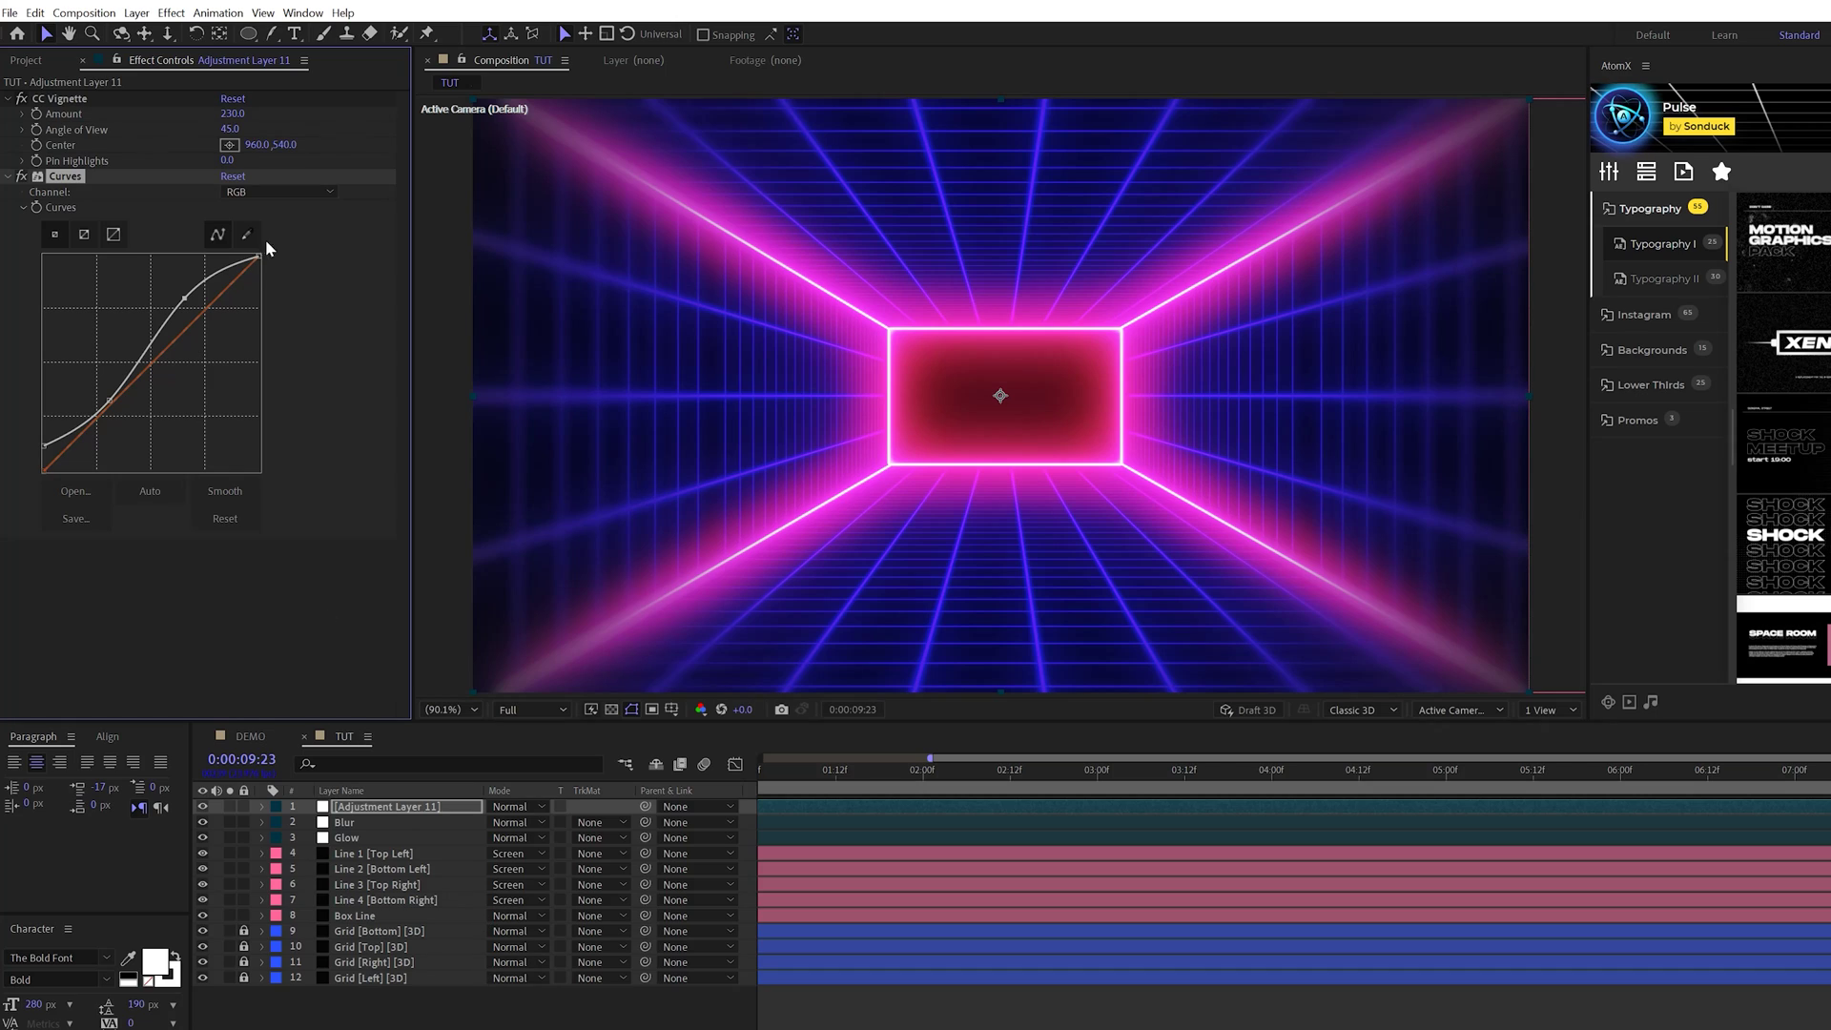
Step: Raise the midtones of the Blue channel slightly in the Curves effect and deselect the layer
left_click(277, 194)
left_click(259, 269)
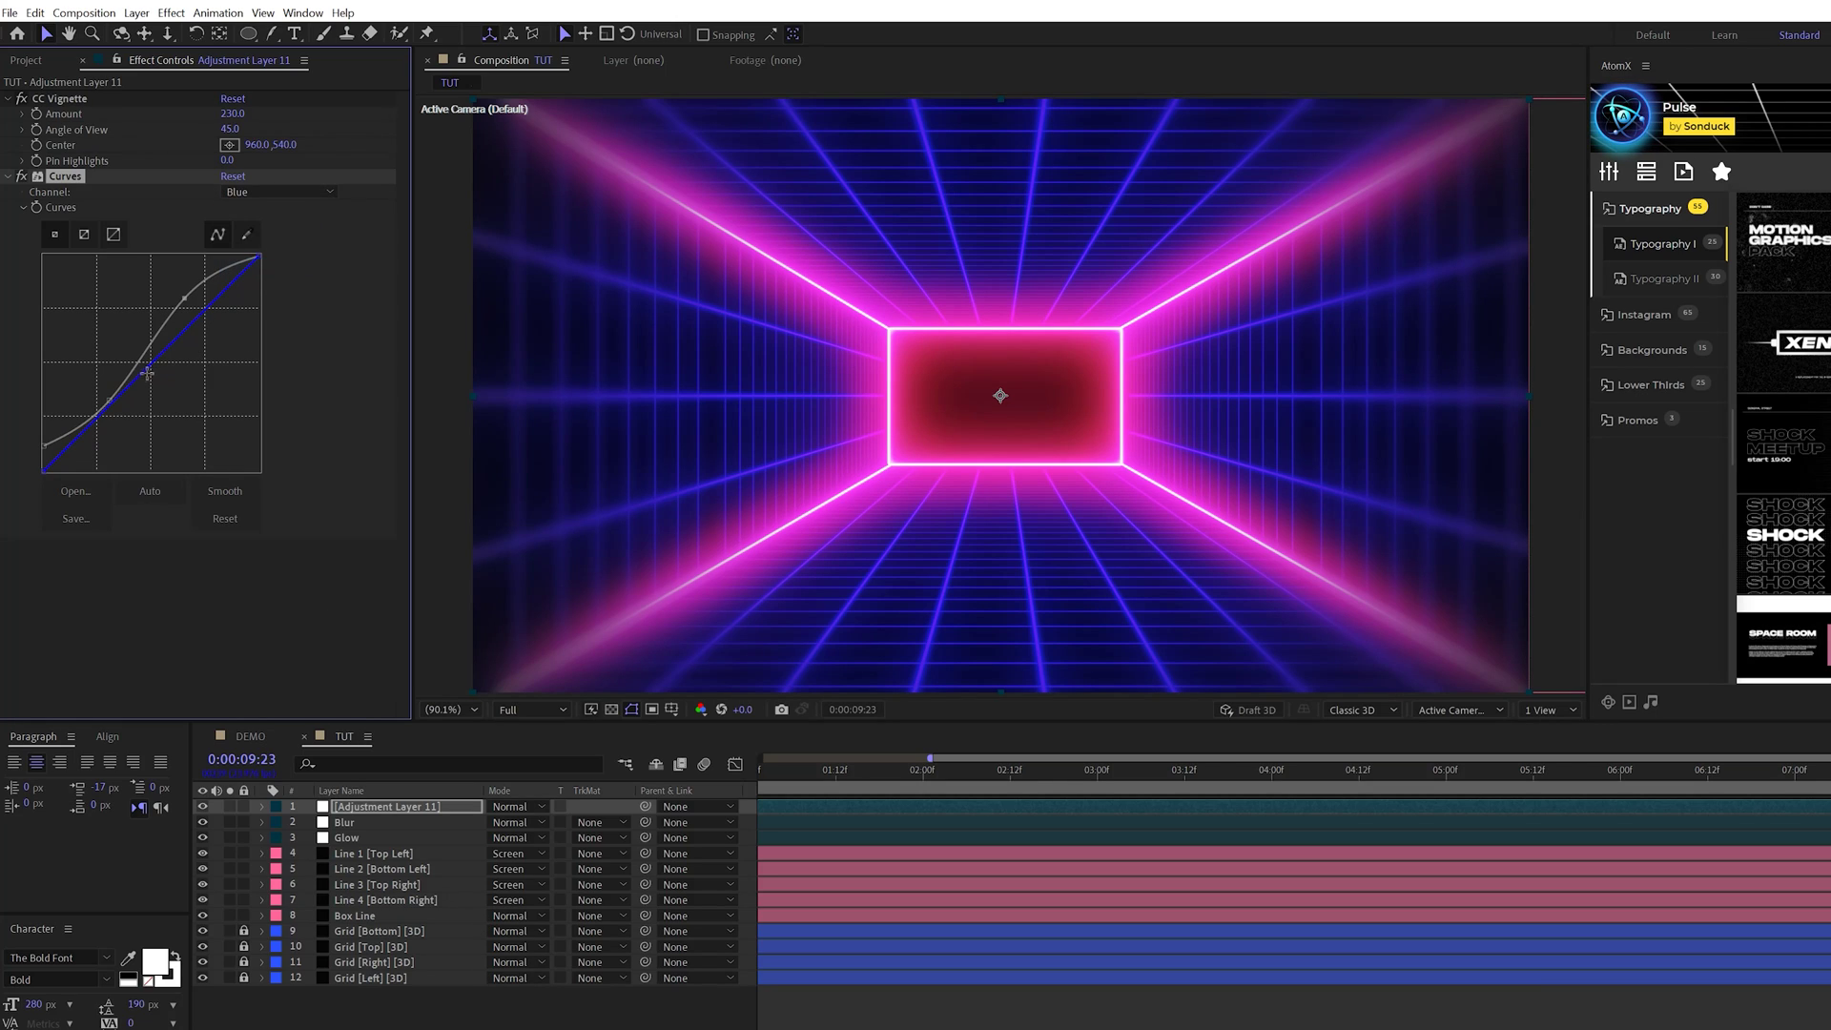
left_click_drag(153, 363, 148, 357)
key("F2")
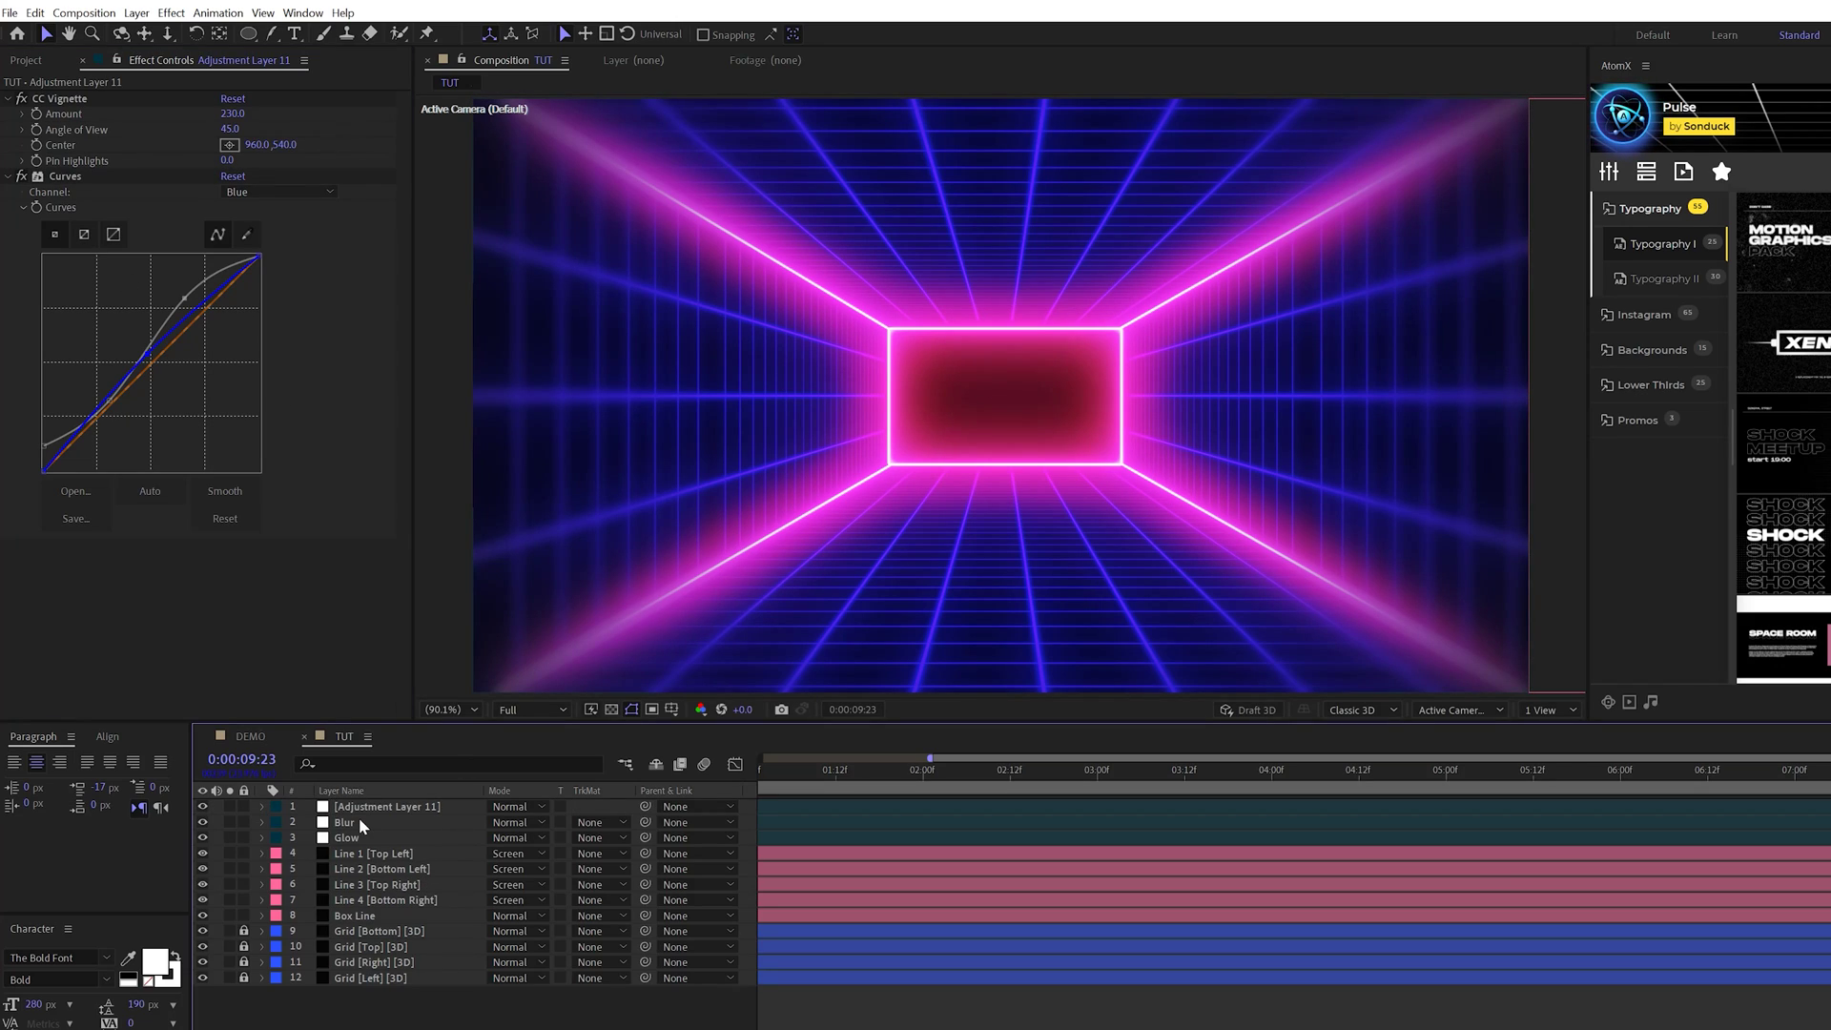
Step: Add a new adjustment layer at the top of the stack and apply the Noise effect with an amount of 20%
key("ctrl+alt+y")
left_click(173, 12)
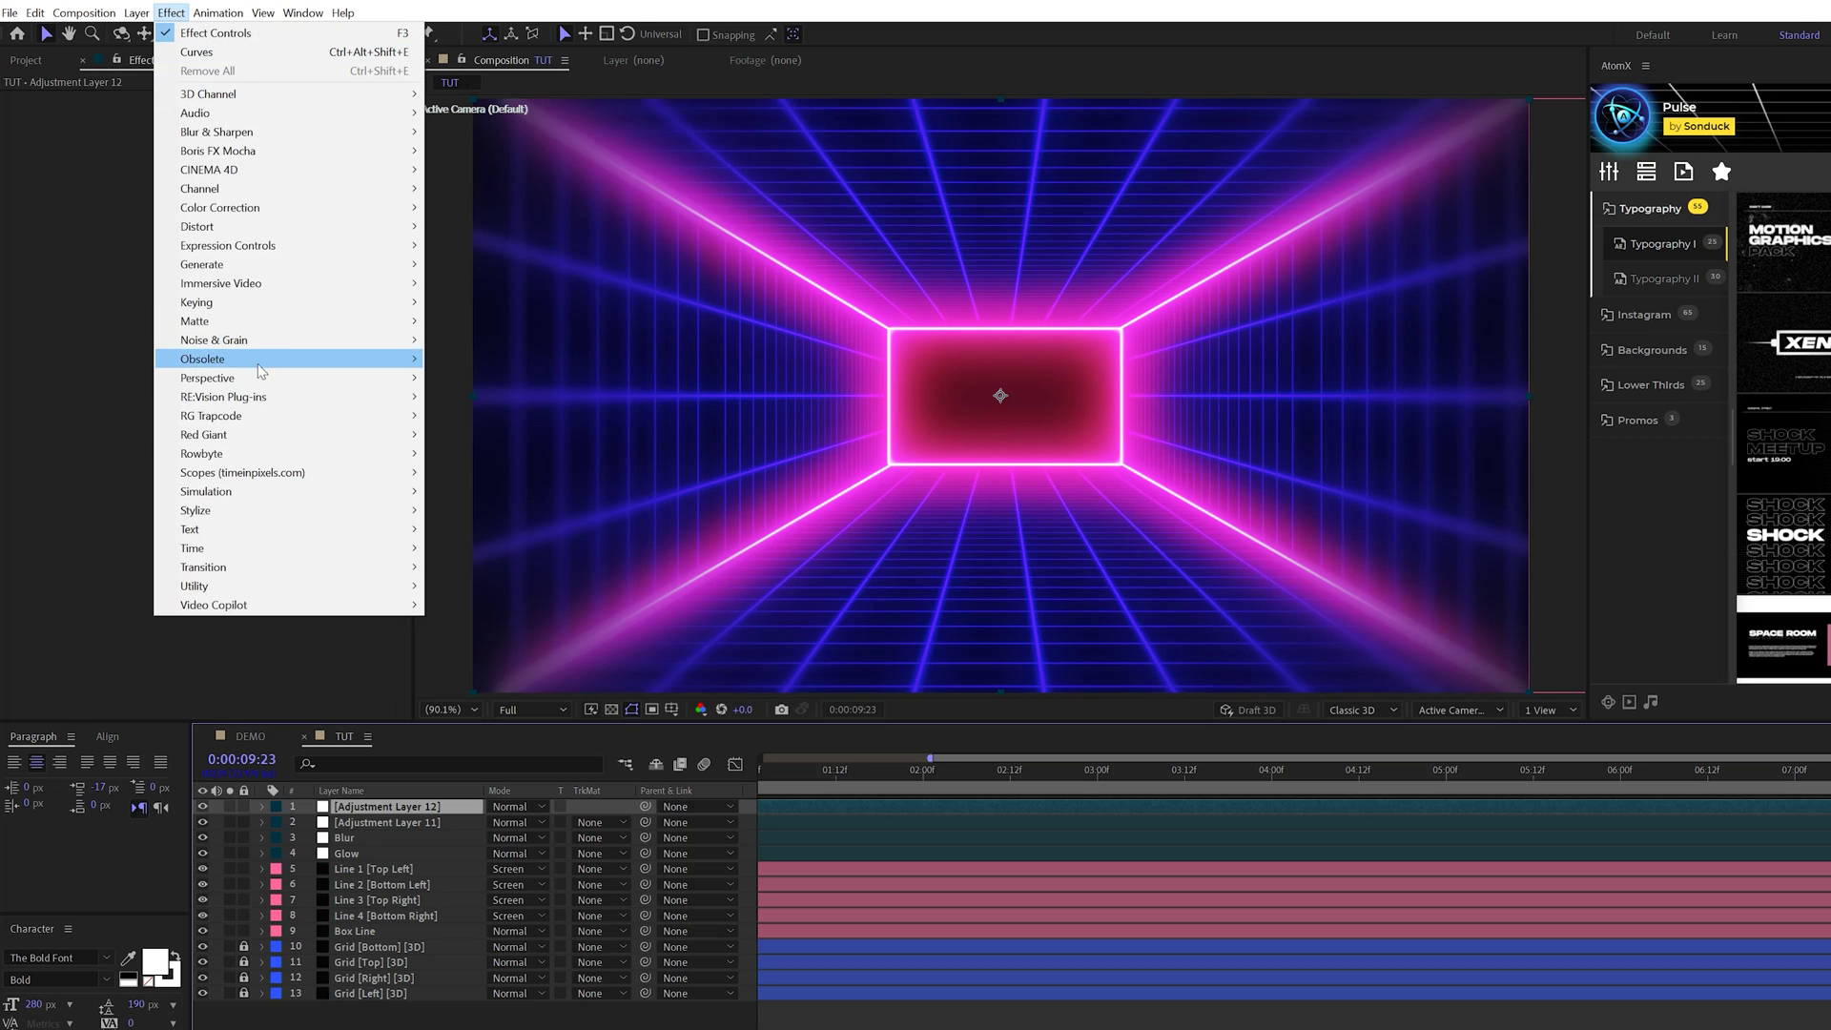
mouse_move(253, 344)
left_click(462, 454)
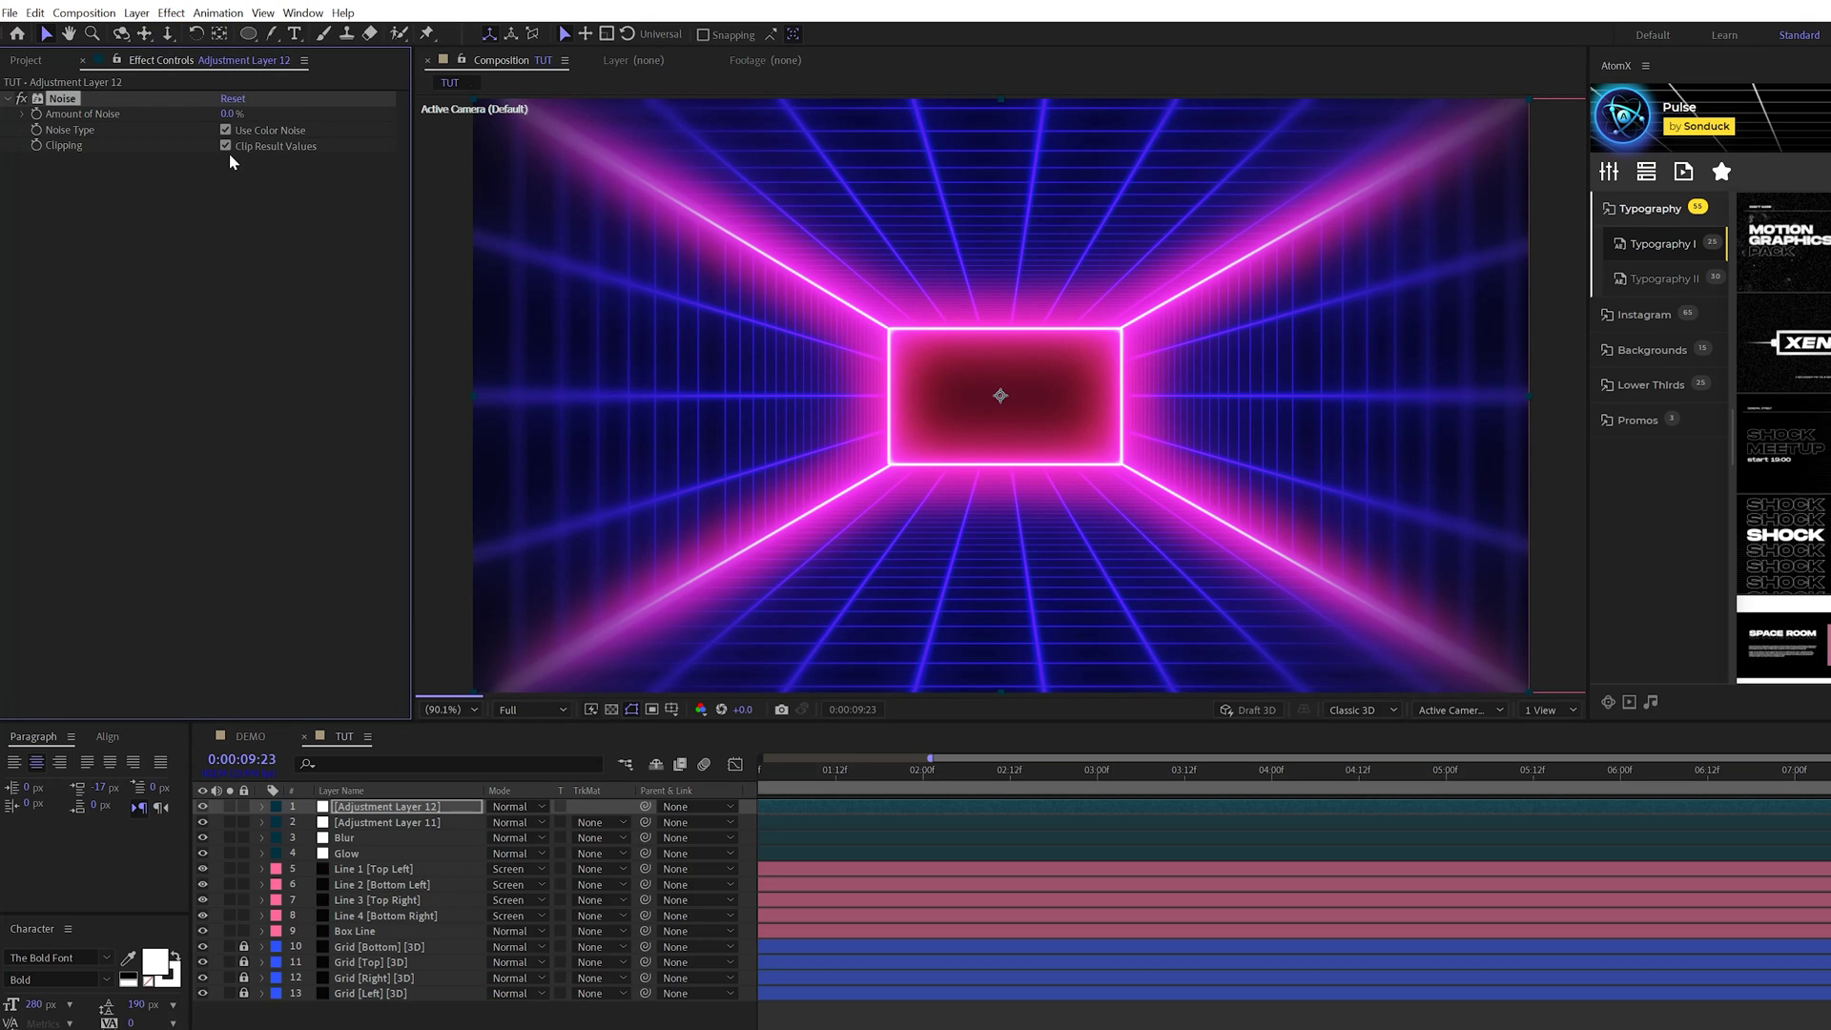
left_click(229, 113)
type("20")
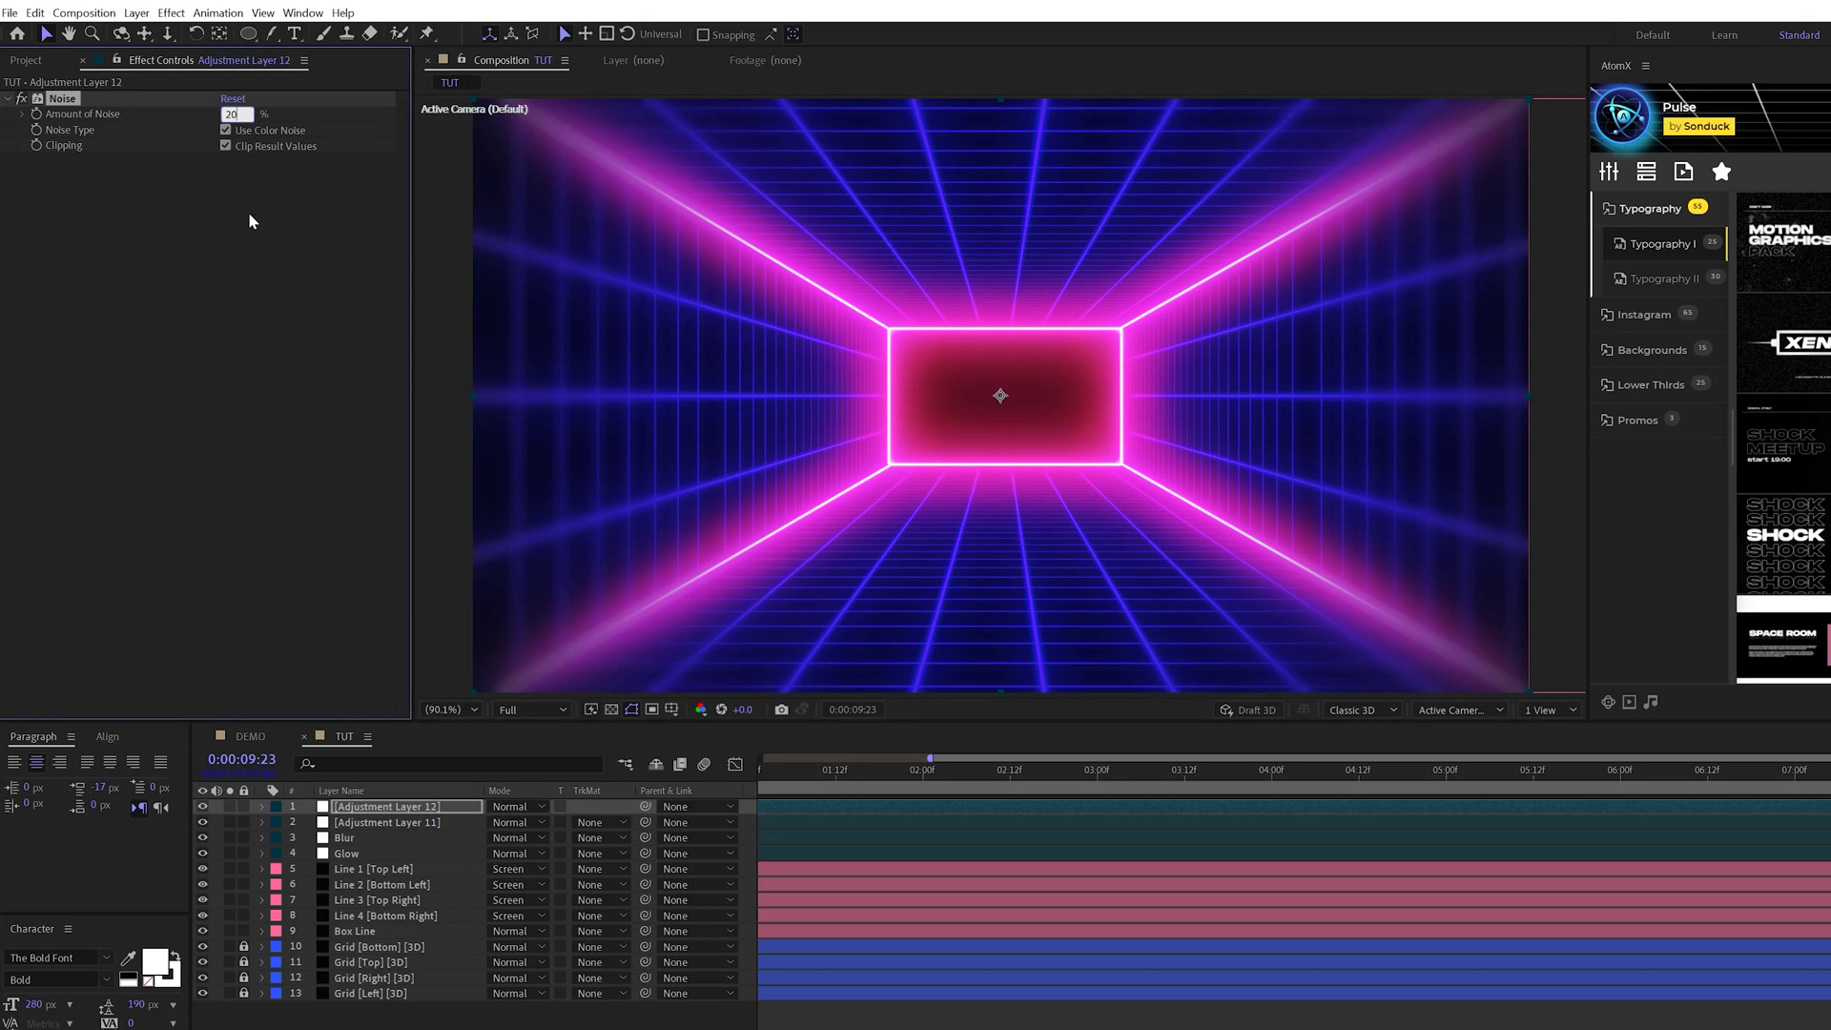
left_click(252, 286)
key("slash")
Step: Create a near-black solid with colour 0C0C0C and move it beneath all other layers as the background
left_click(136, 12)
mouse_move(299, 45)
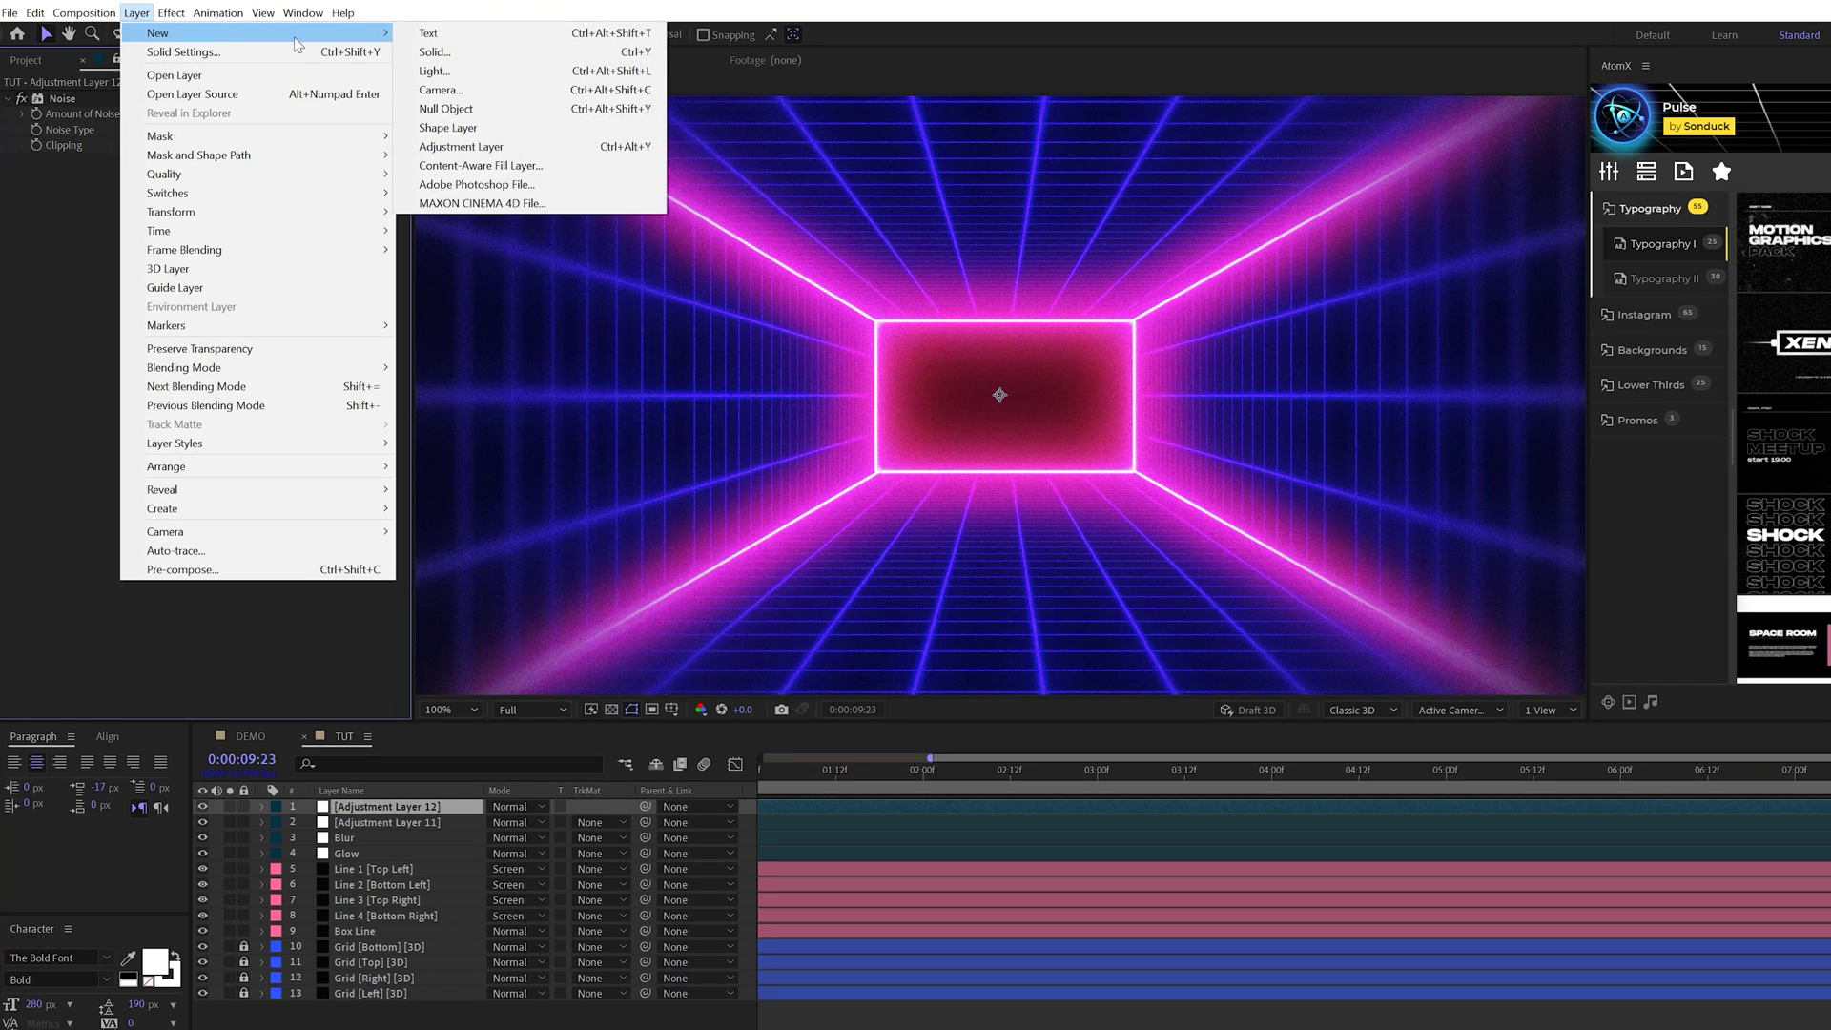
left_click(435, 51)
left_click(744, 576)
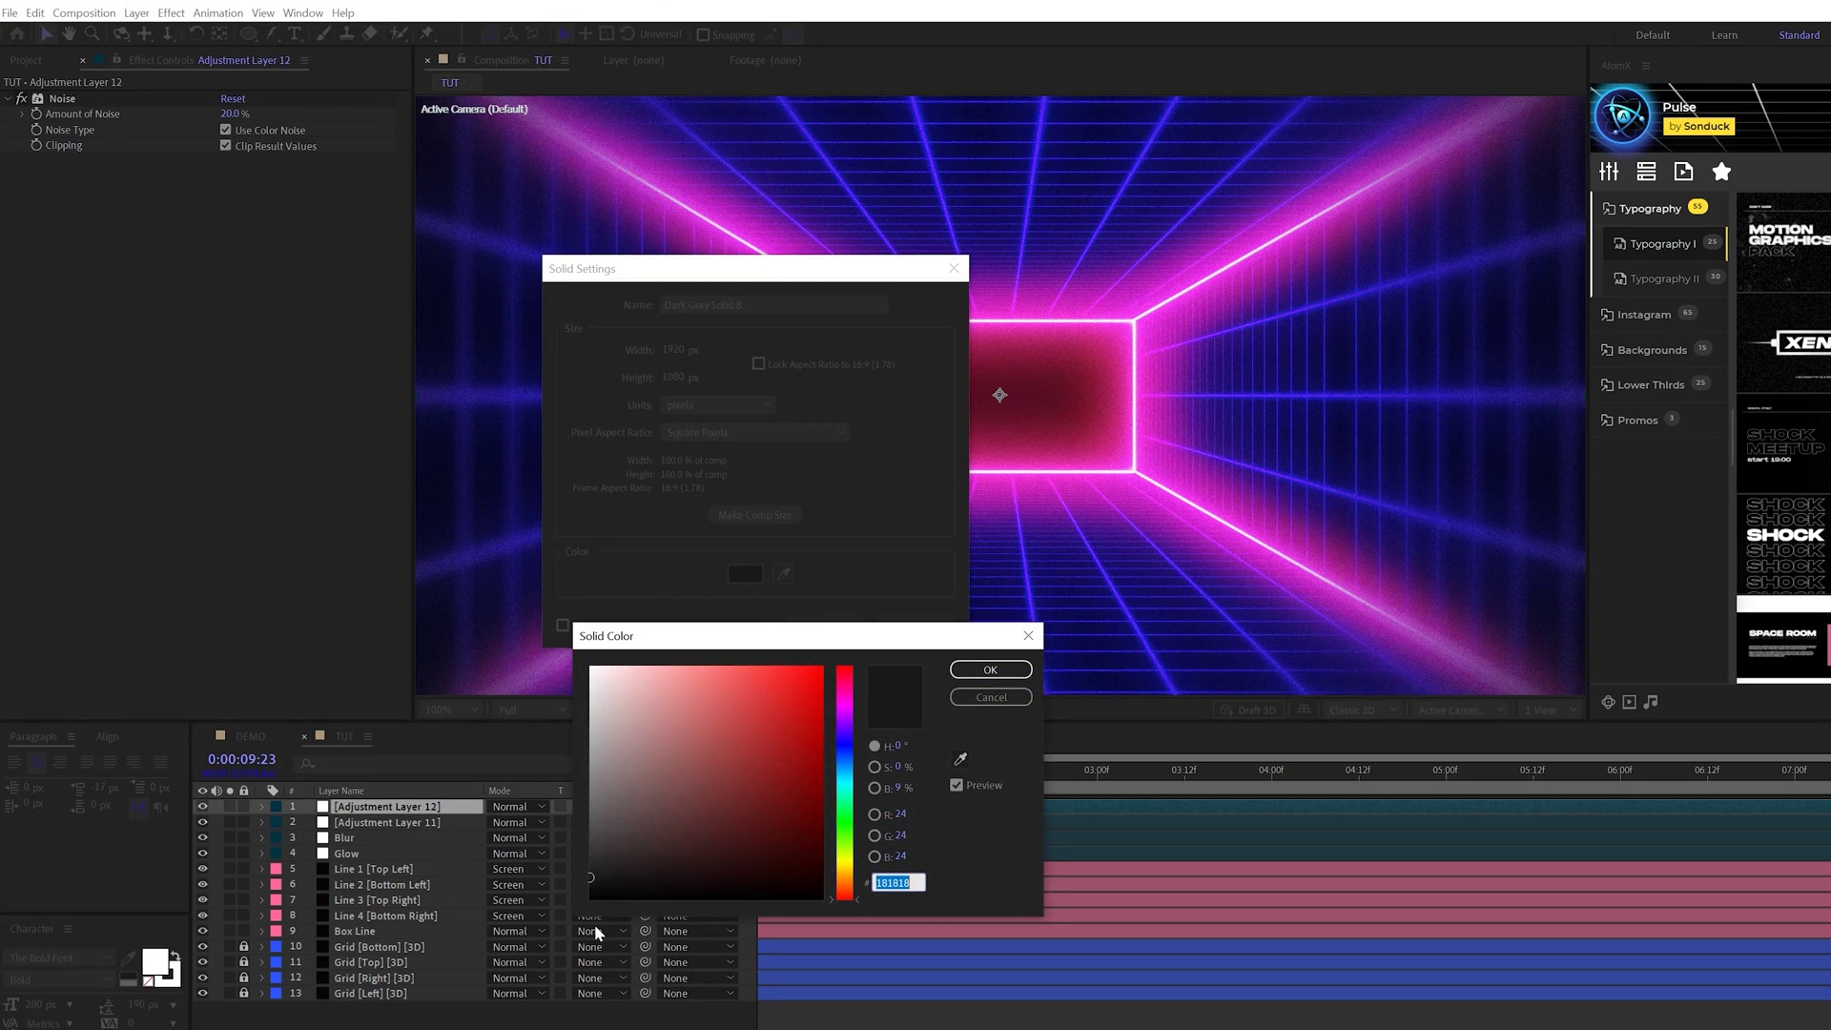
left_click_drag(569, 897, 566, 888)
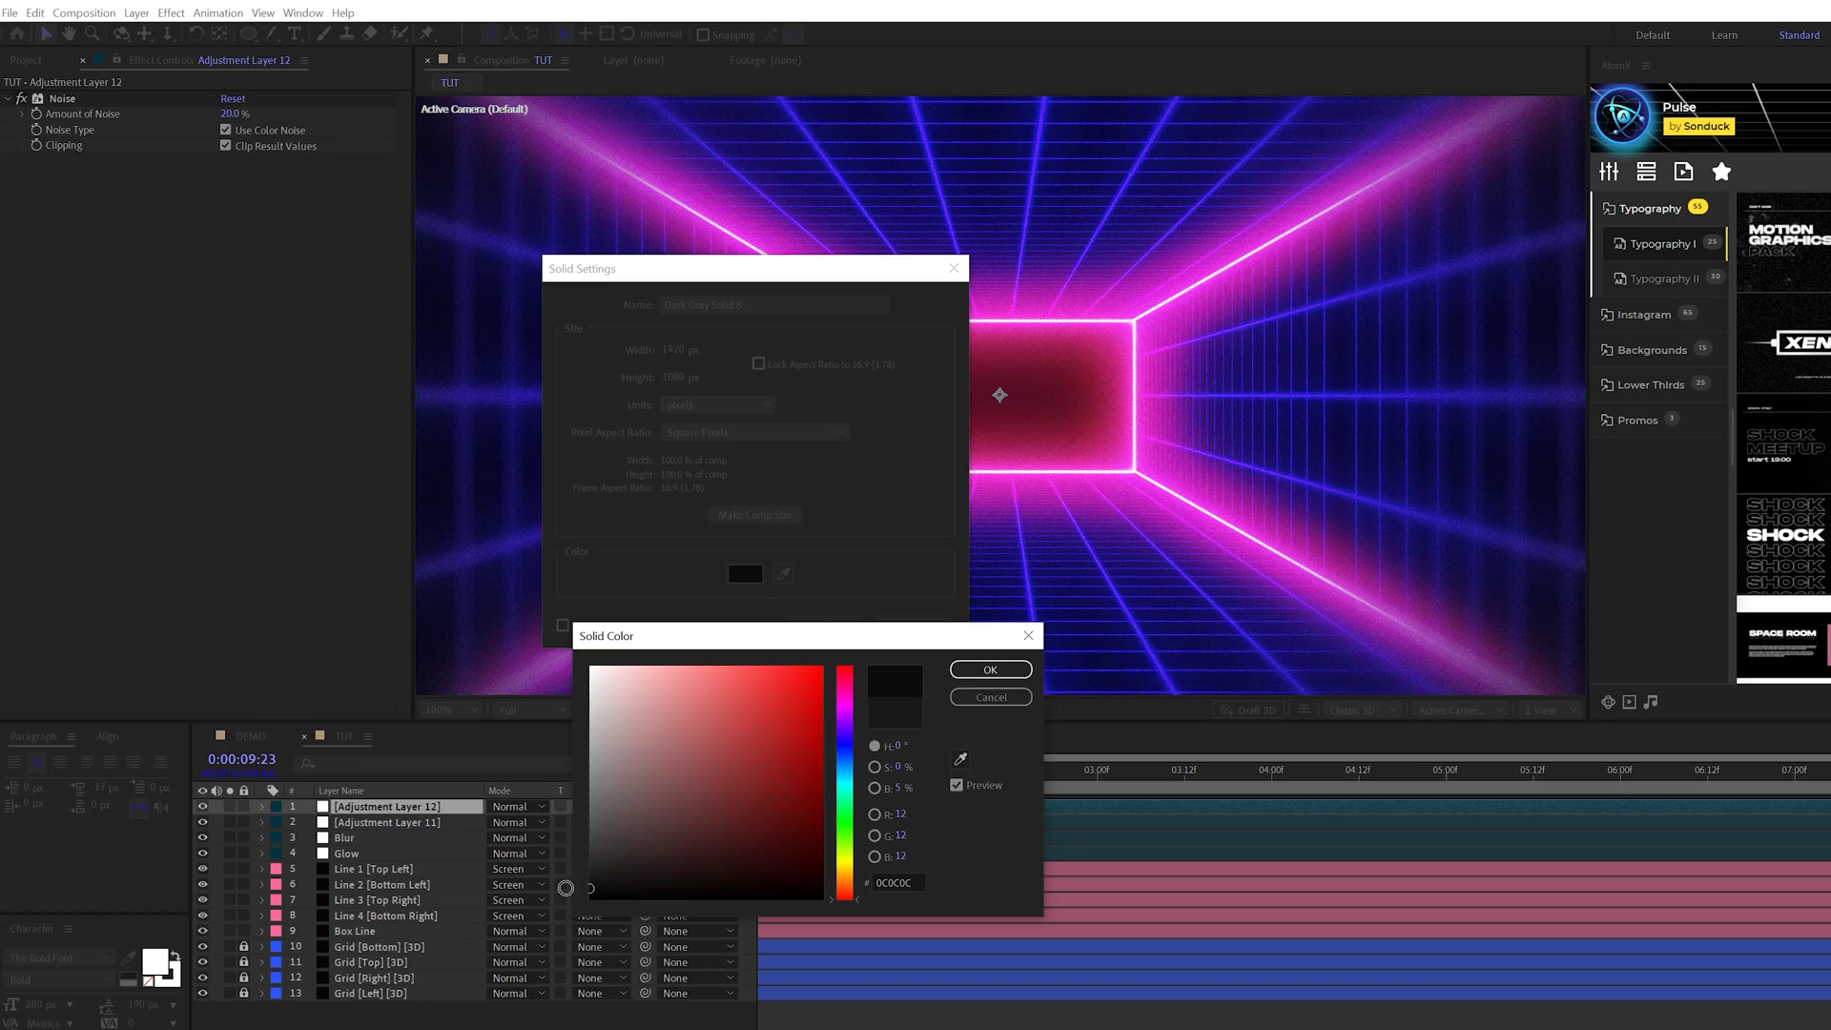
left_click(979, 672)
left_click(822, 623)
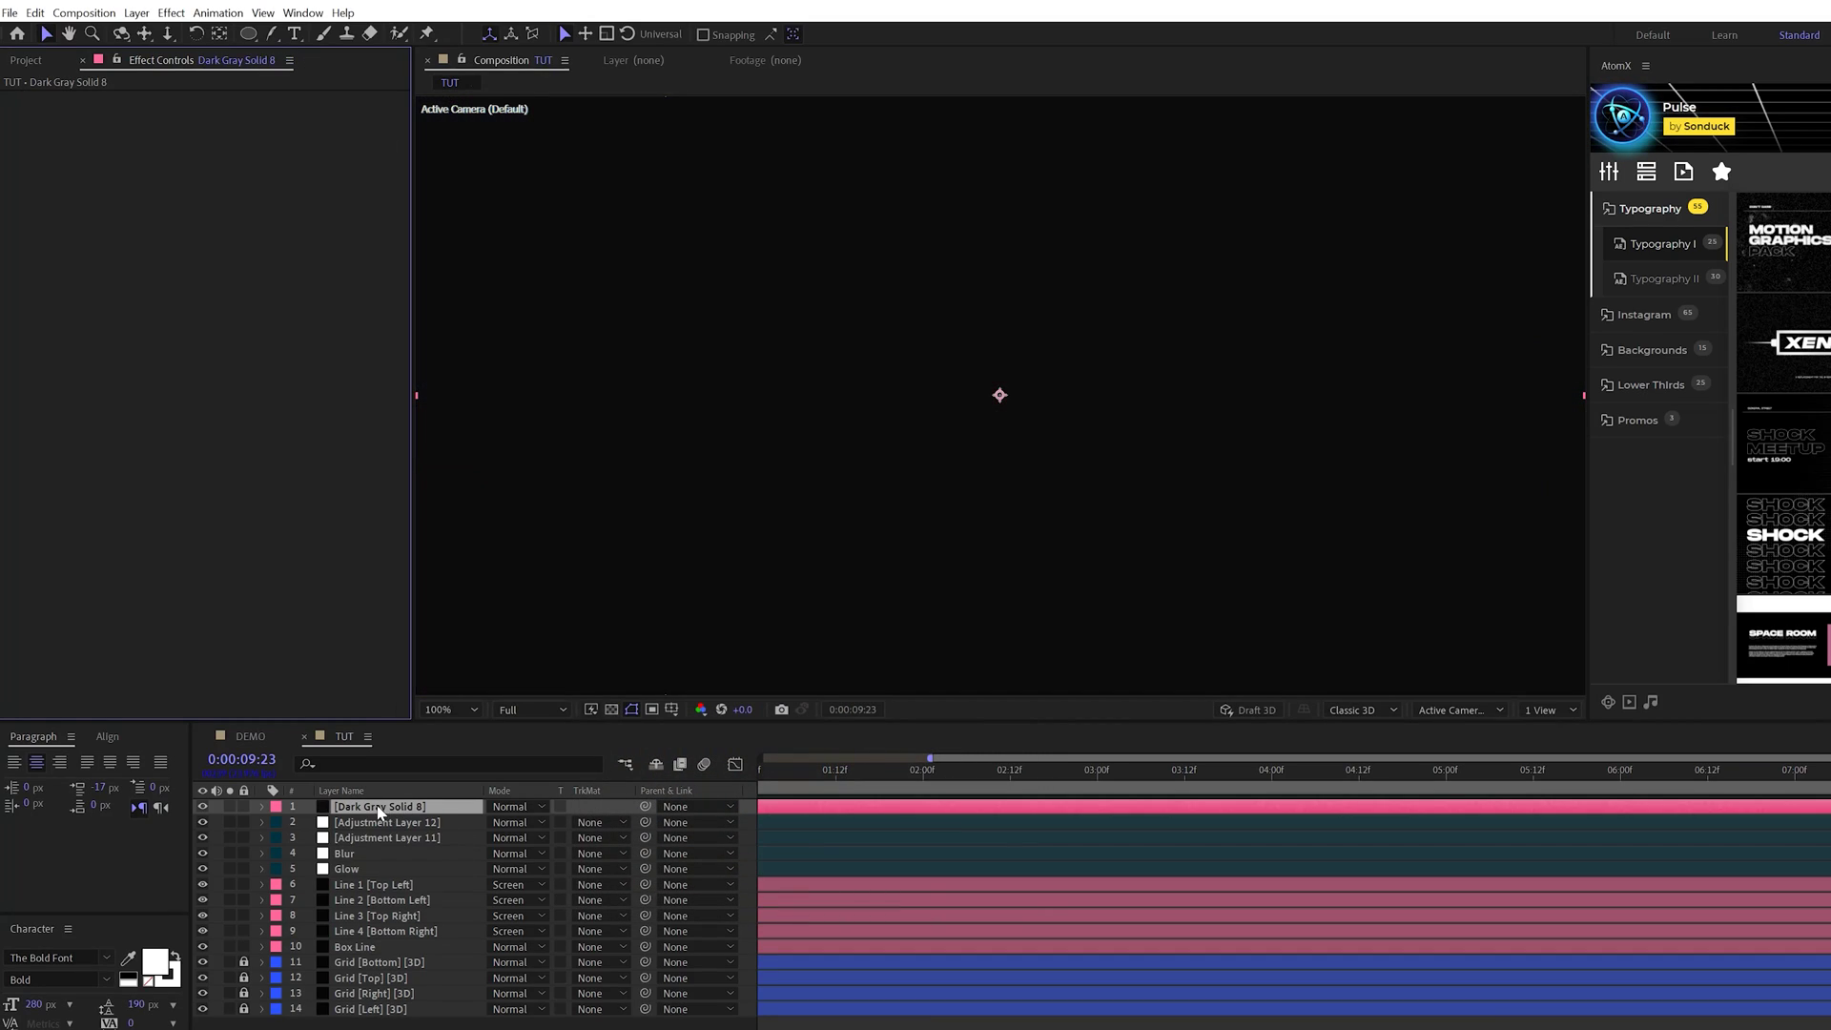
left_click_drag(379, 811, 379, 1011)
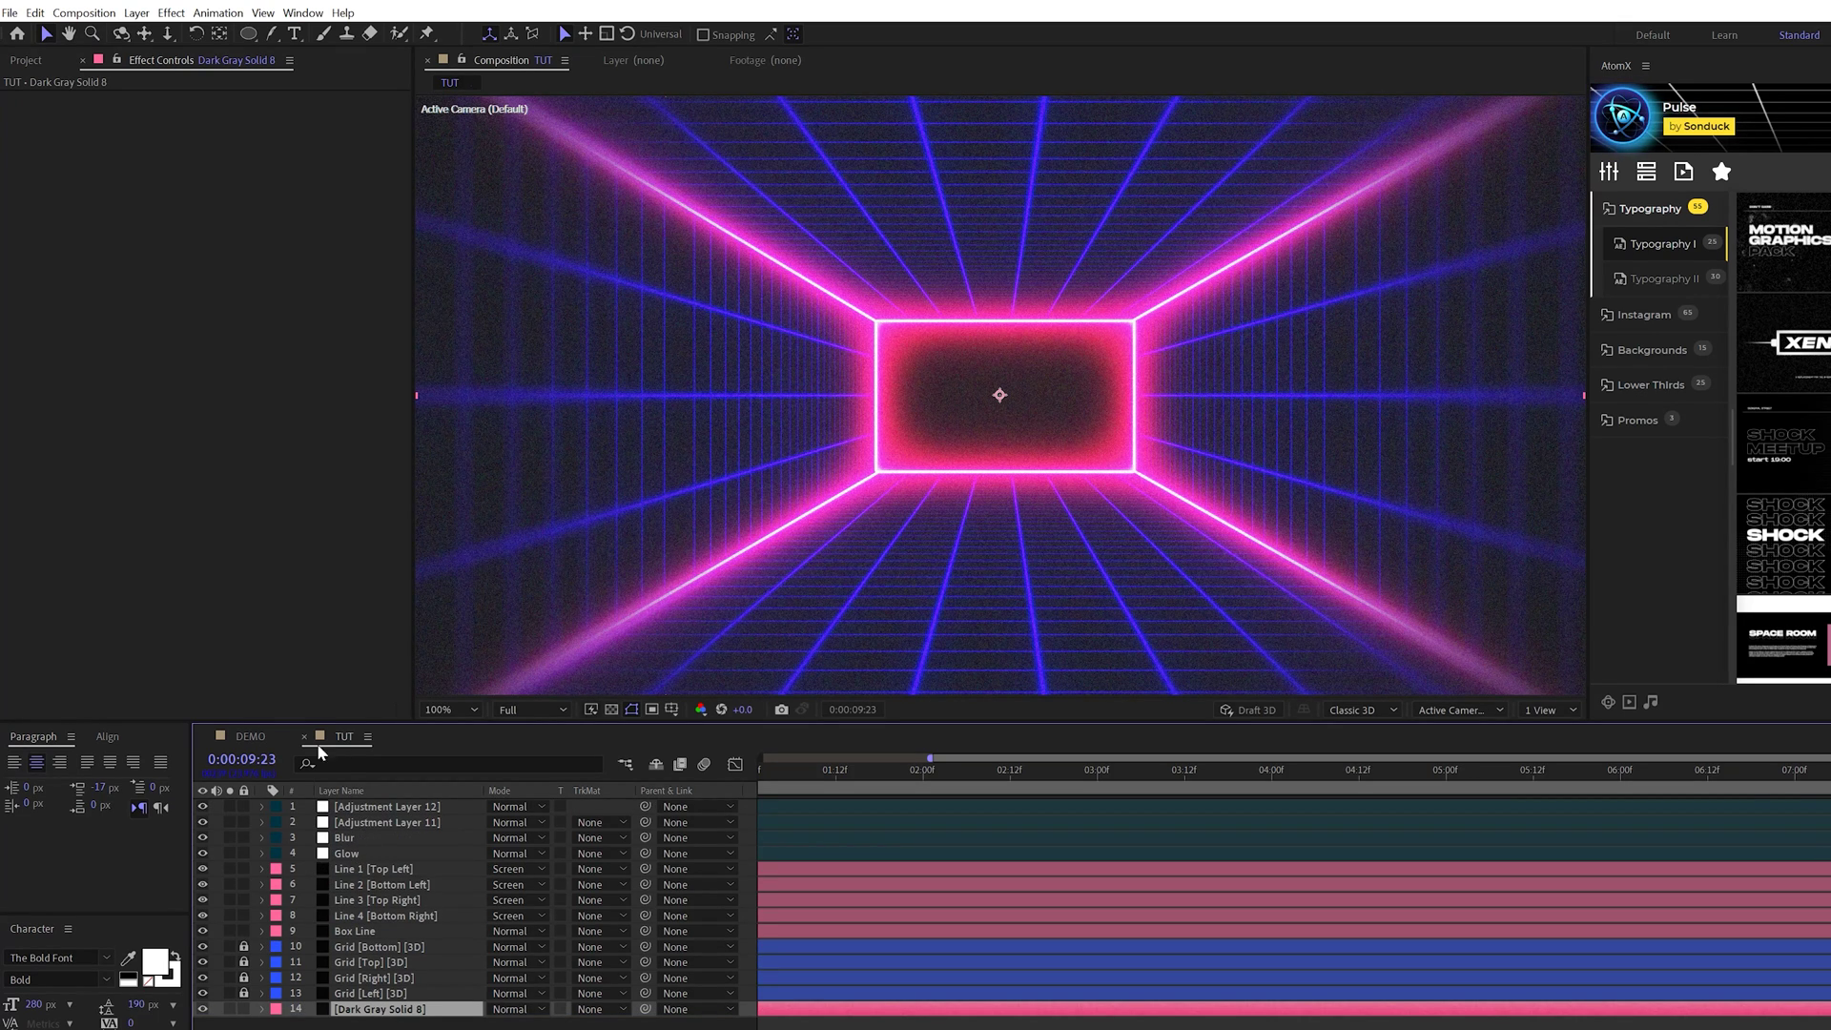
Step: Pre-compose the RETRO text layer in the TUT composition under the name Title PH
left_click(343, 824)
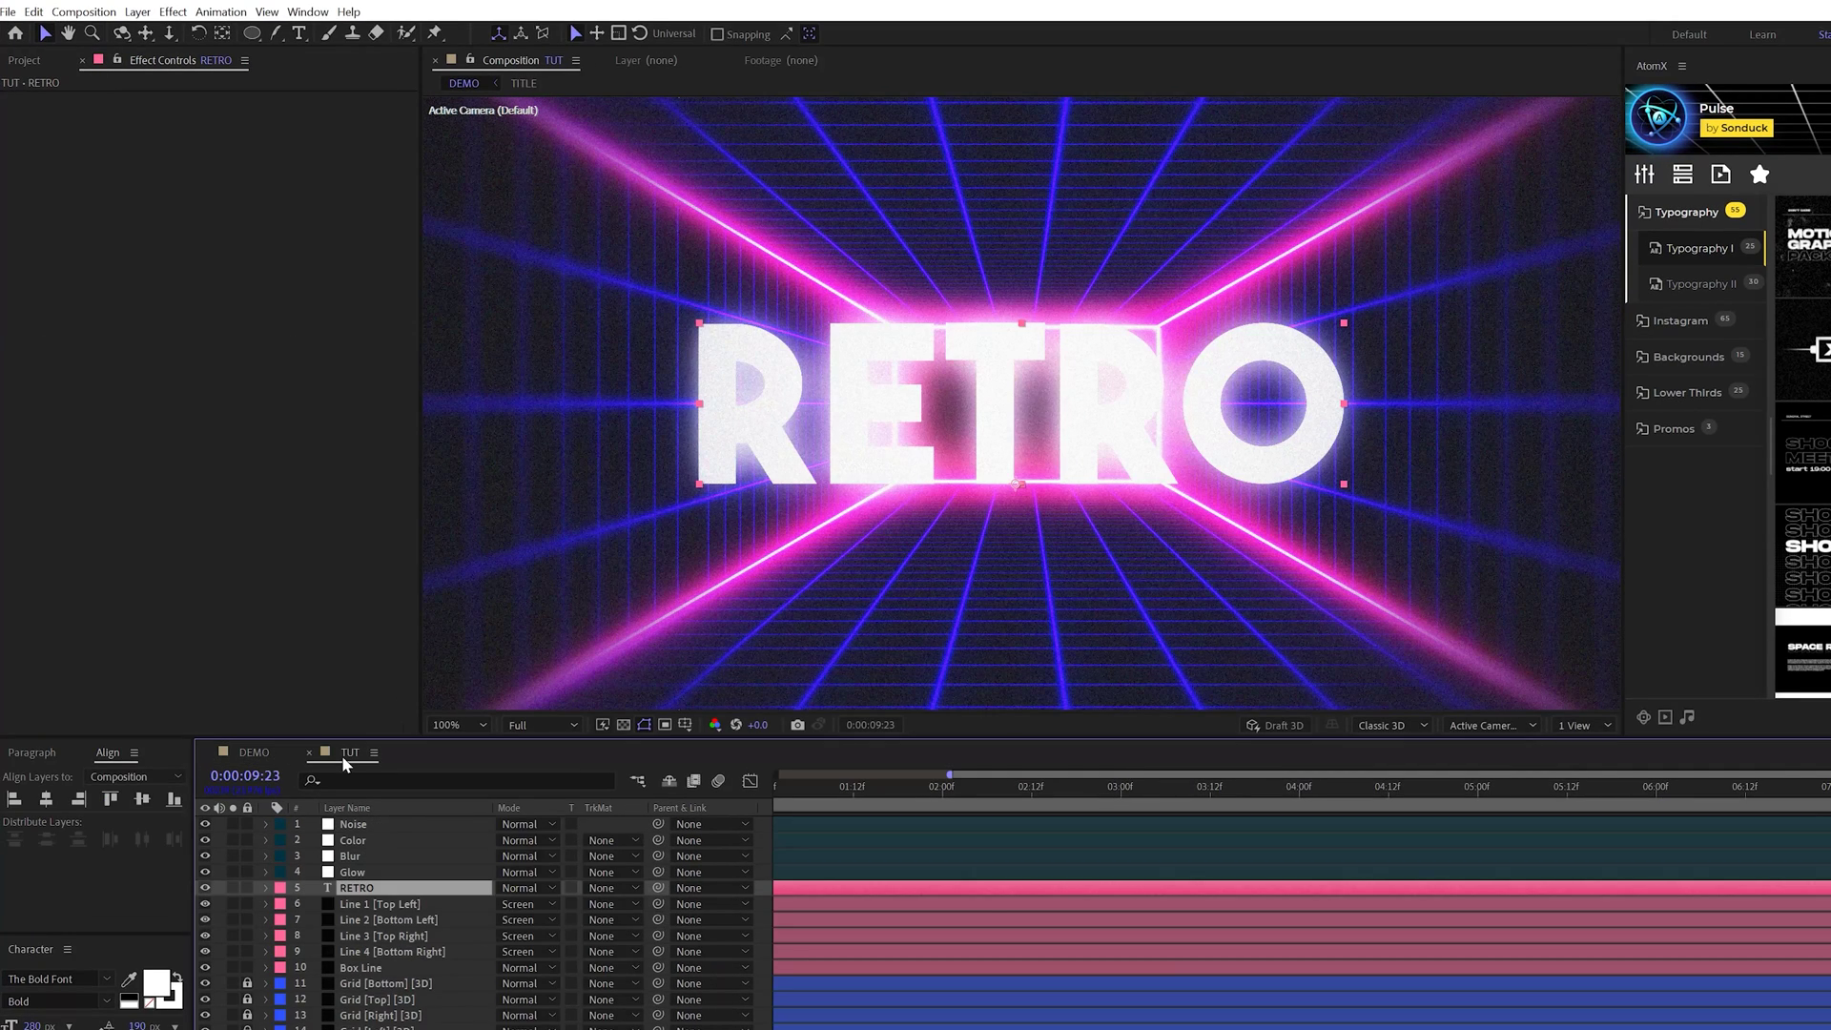
left_click(342, 755)
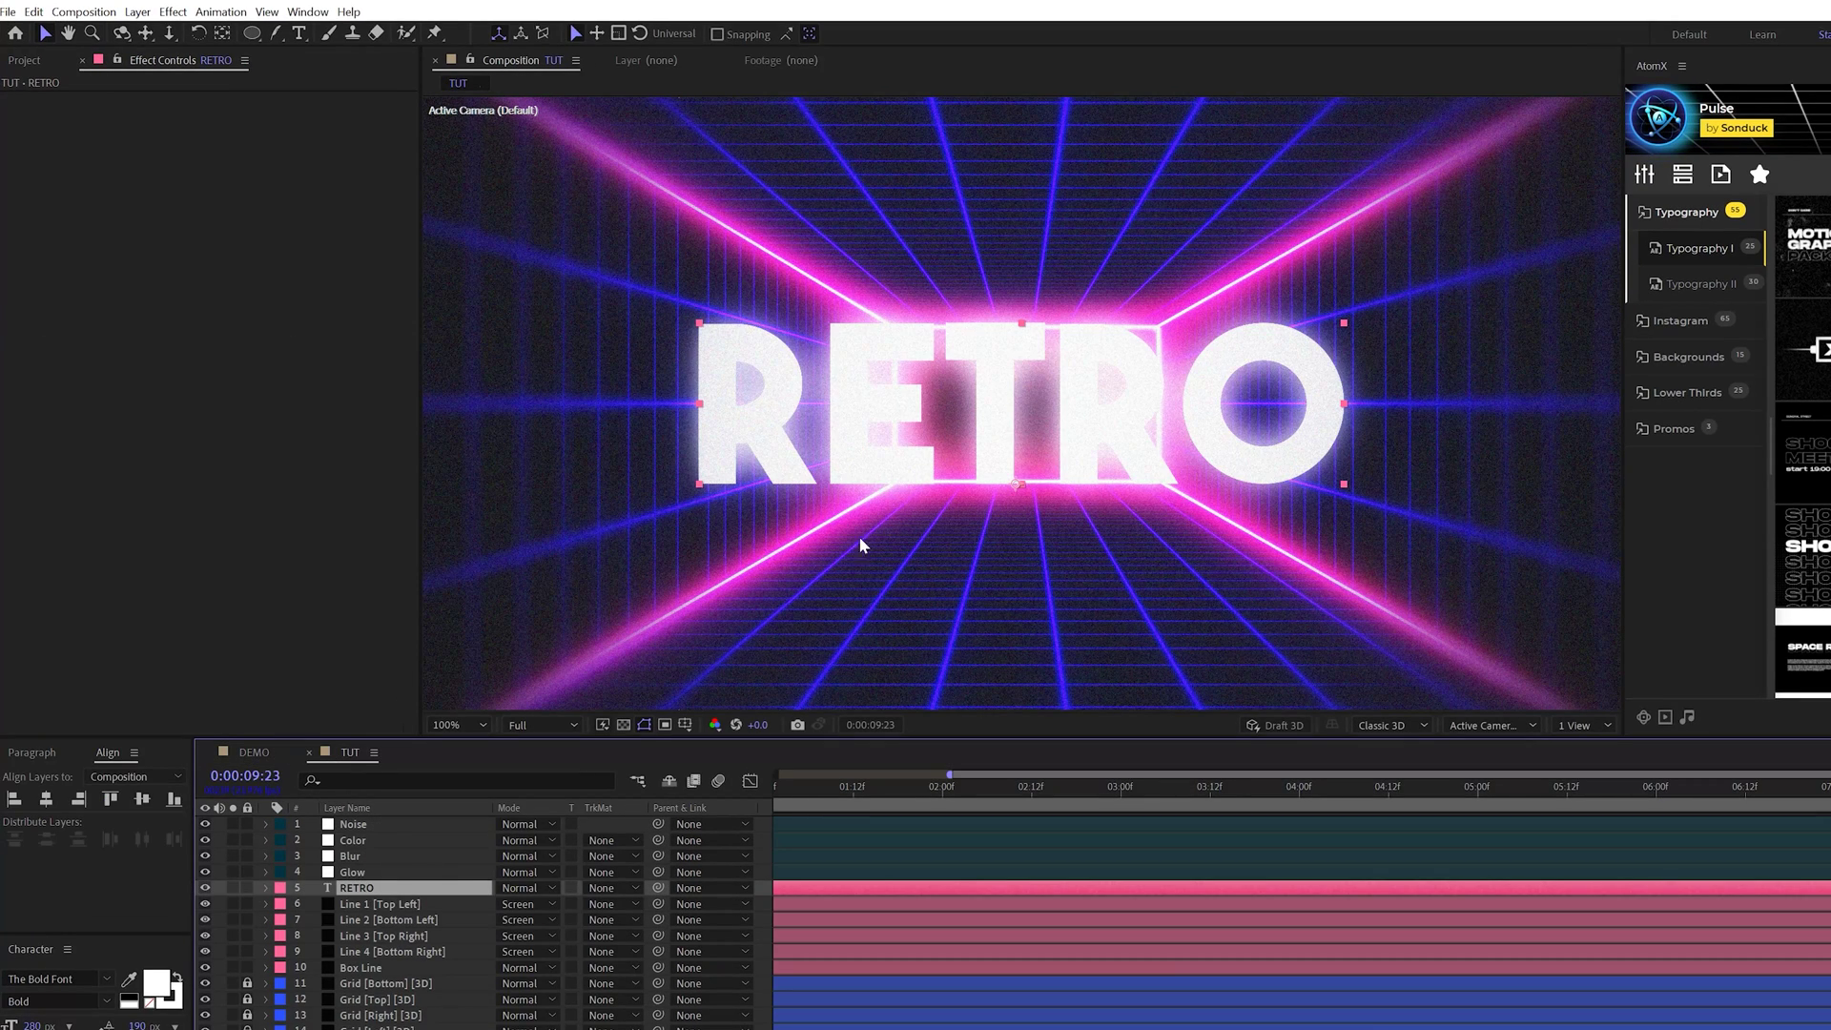
left_click(44, 35)
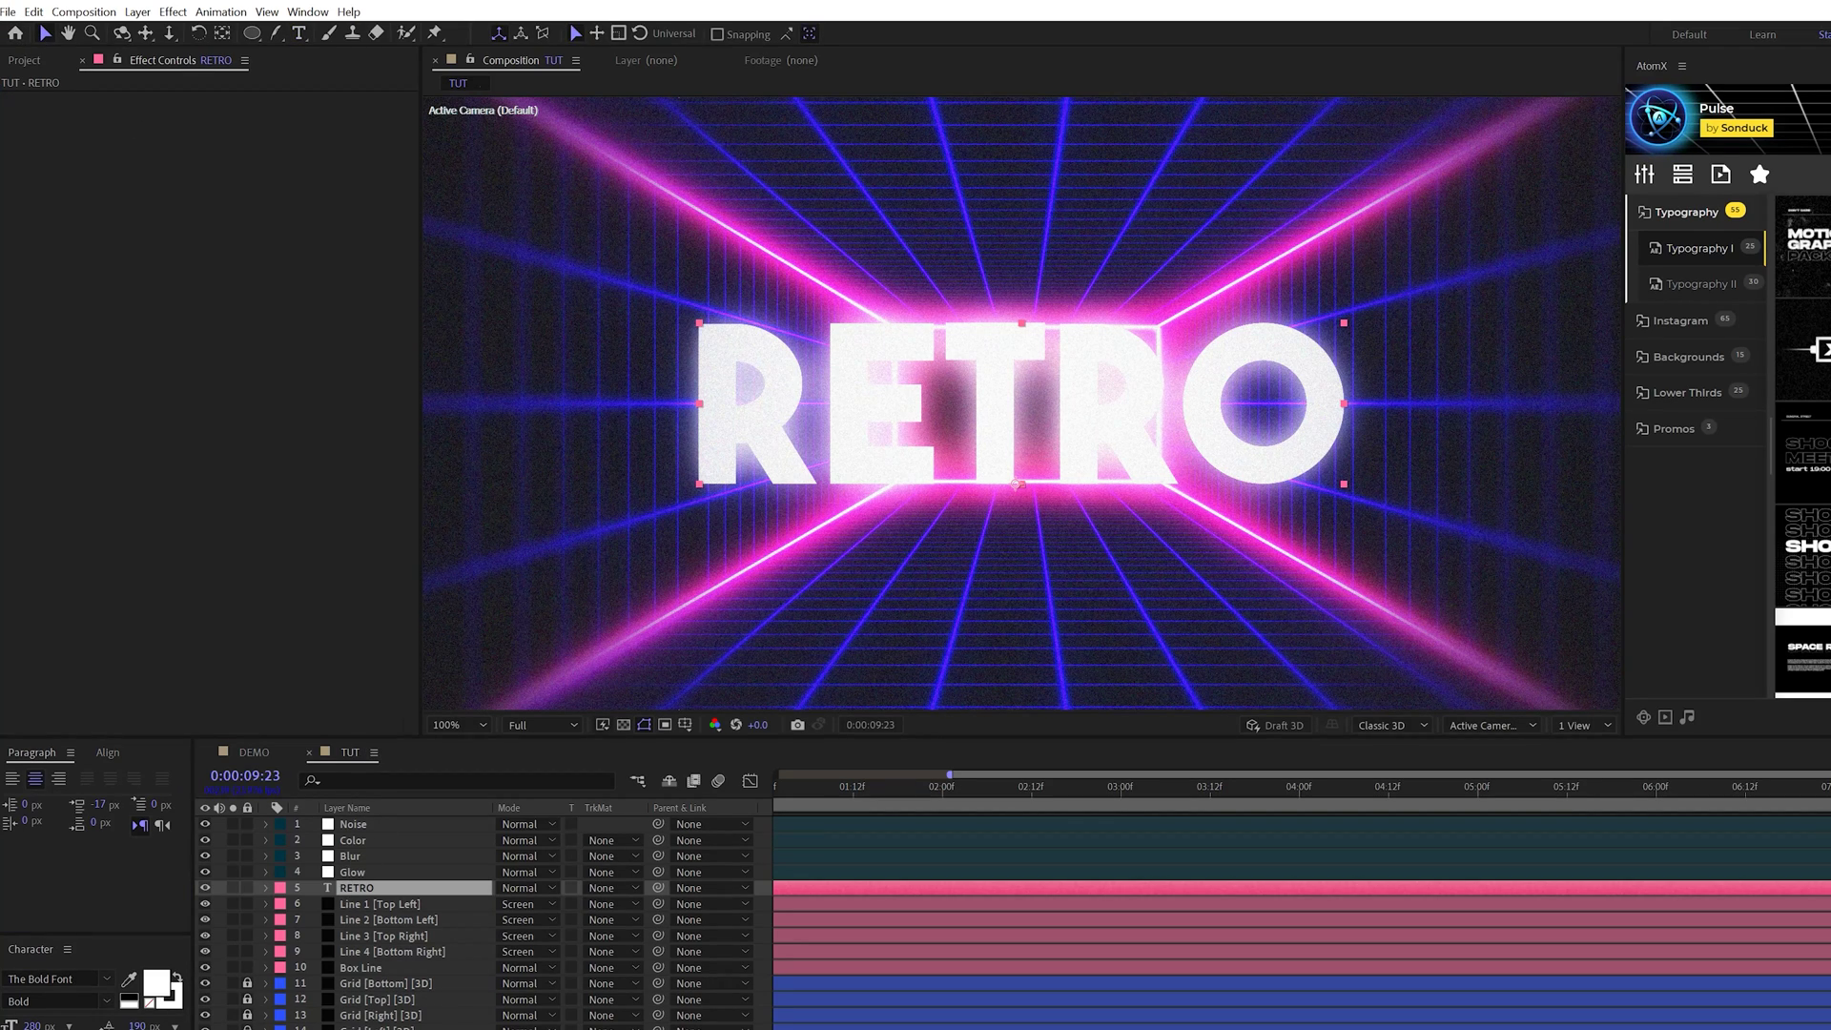
left_click(137, 11)
left_click(174, 582)
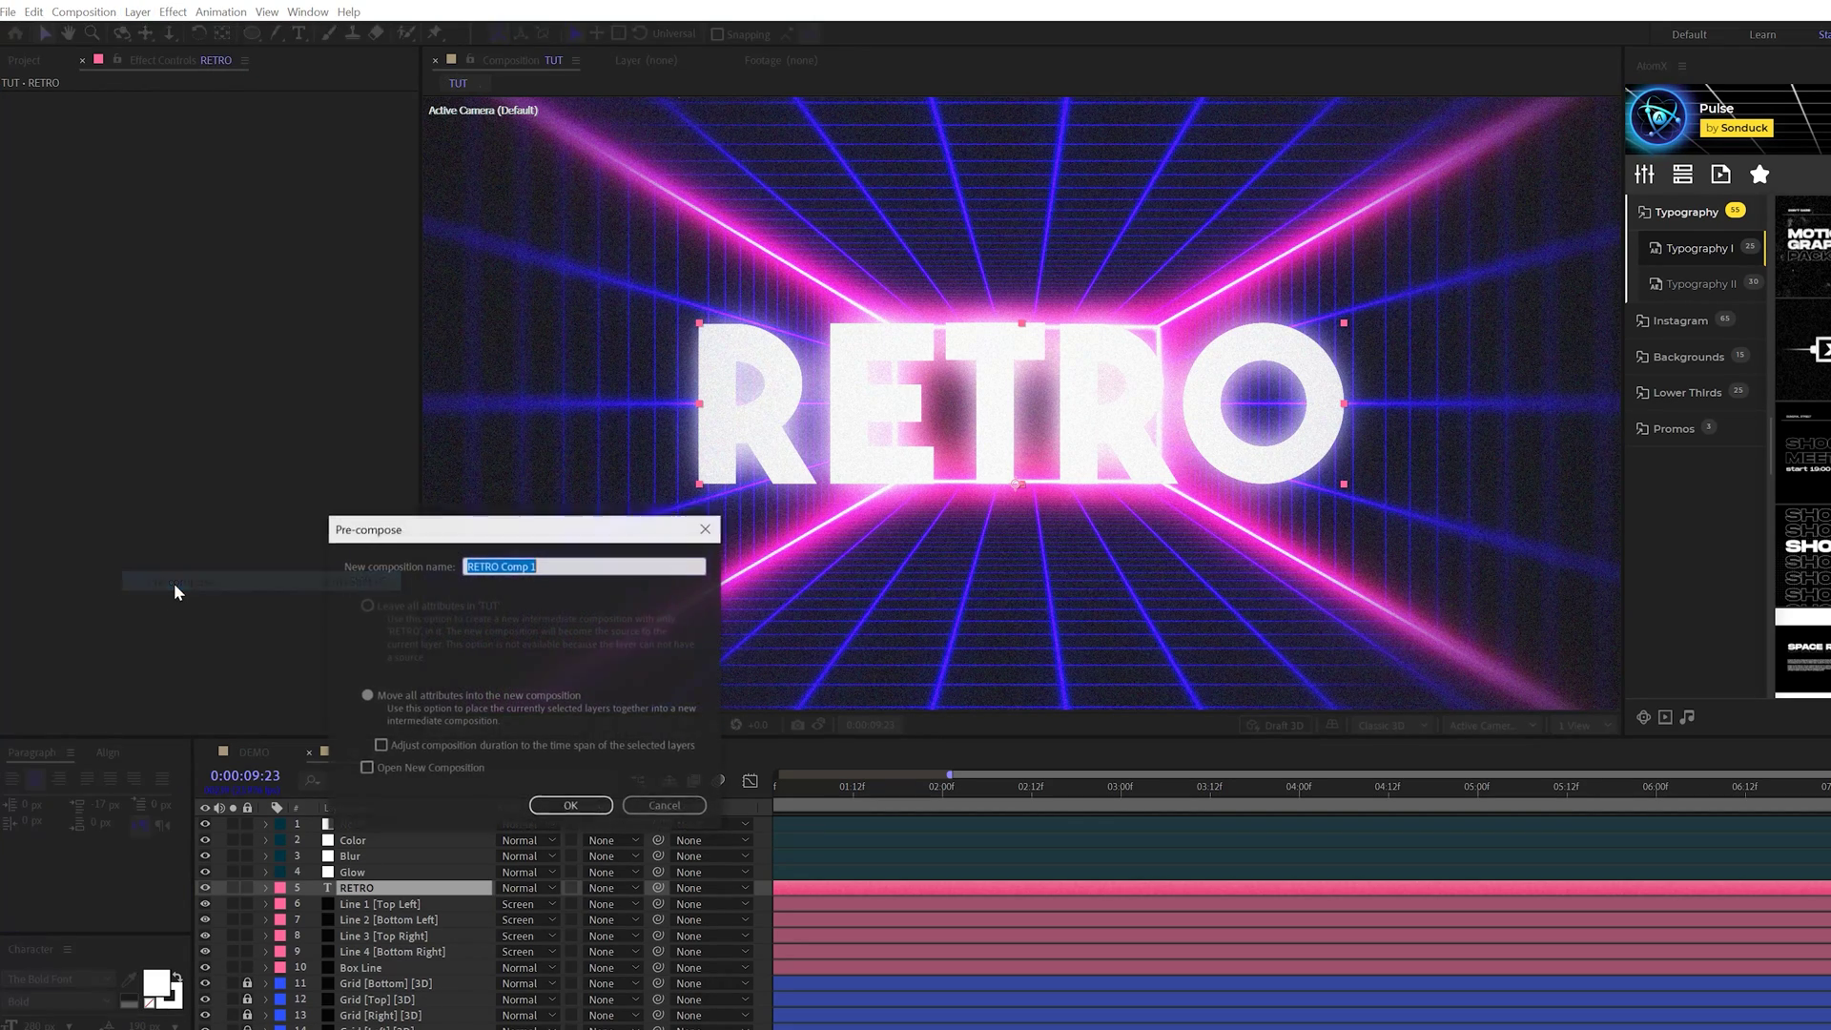
type("T")
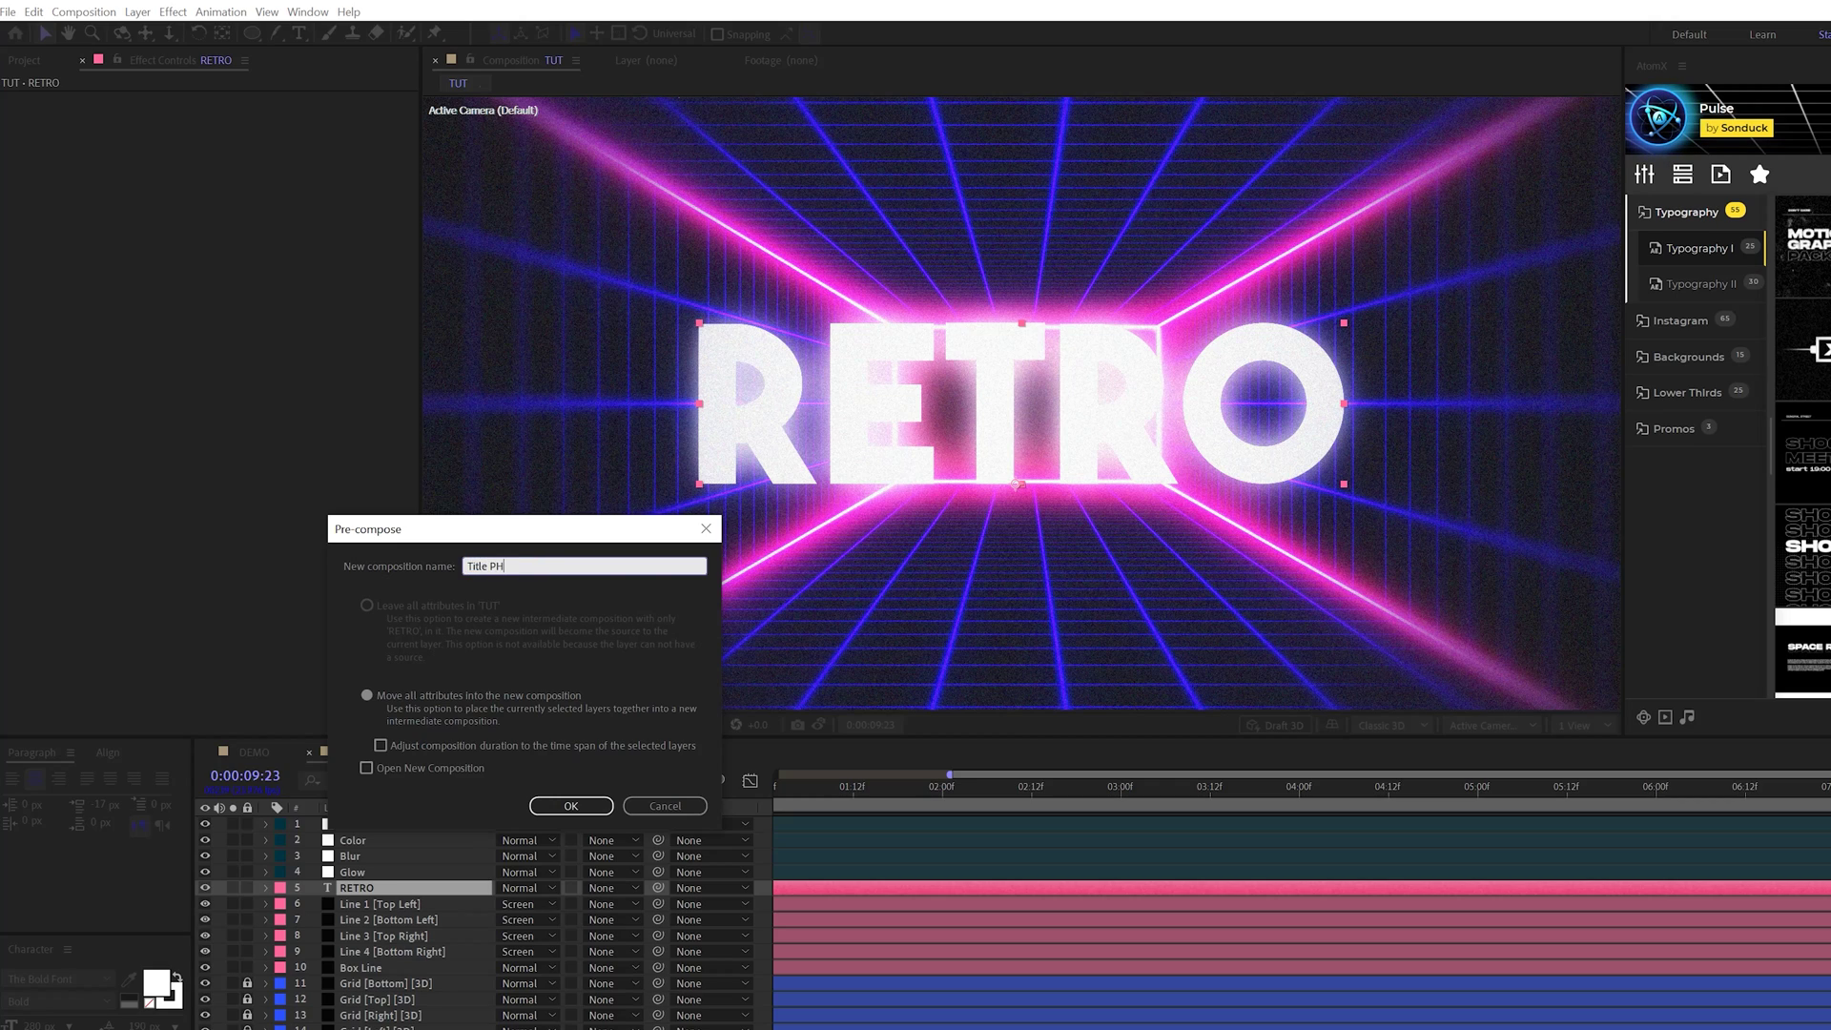
type("itle PH")
key("Return")
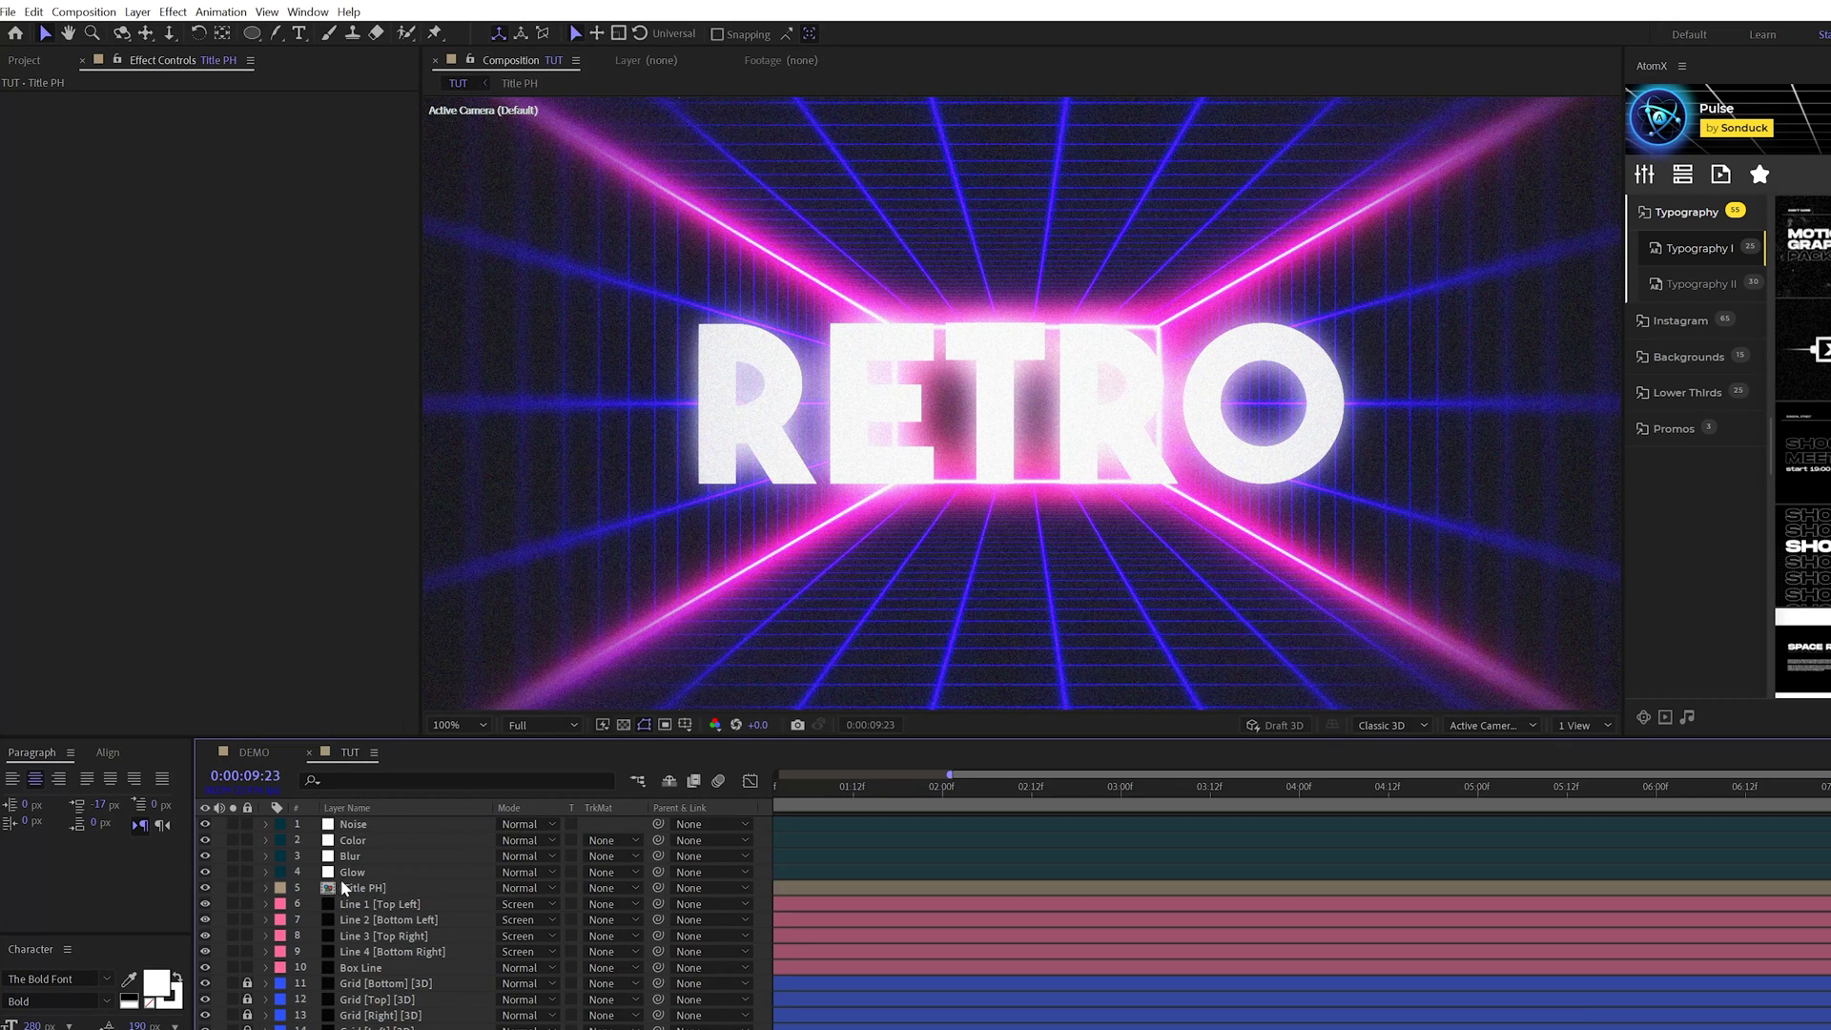
Step: Duplicate the Title PH layer and hide the upper copy
key("ctrl+d")
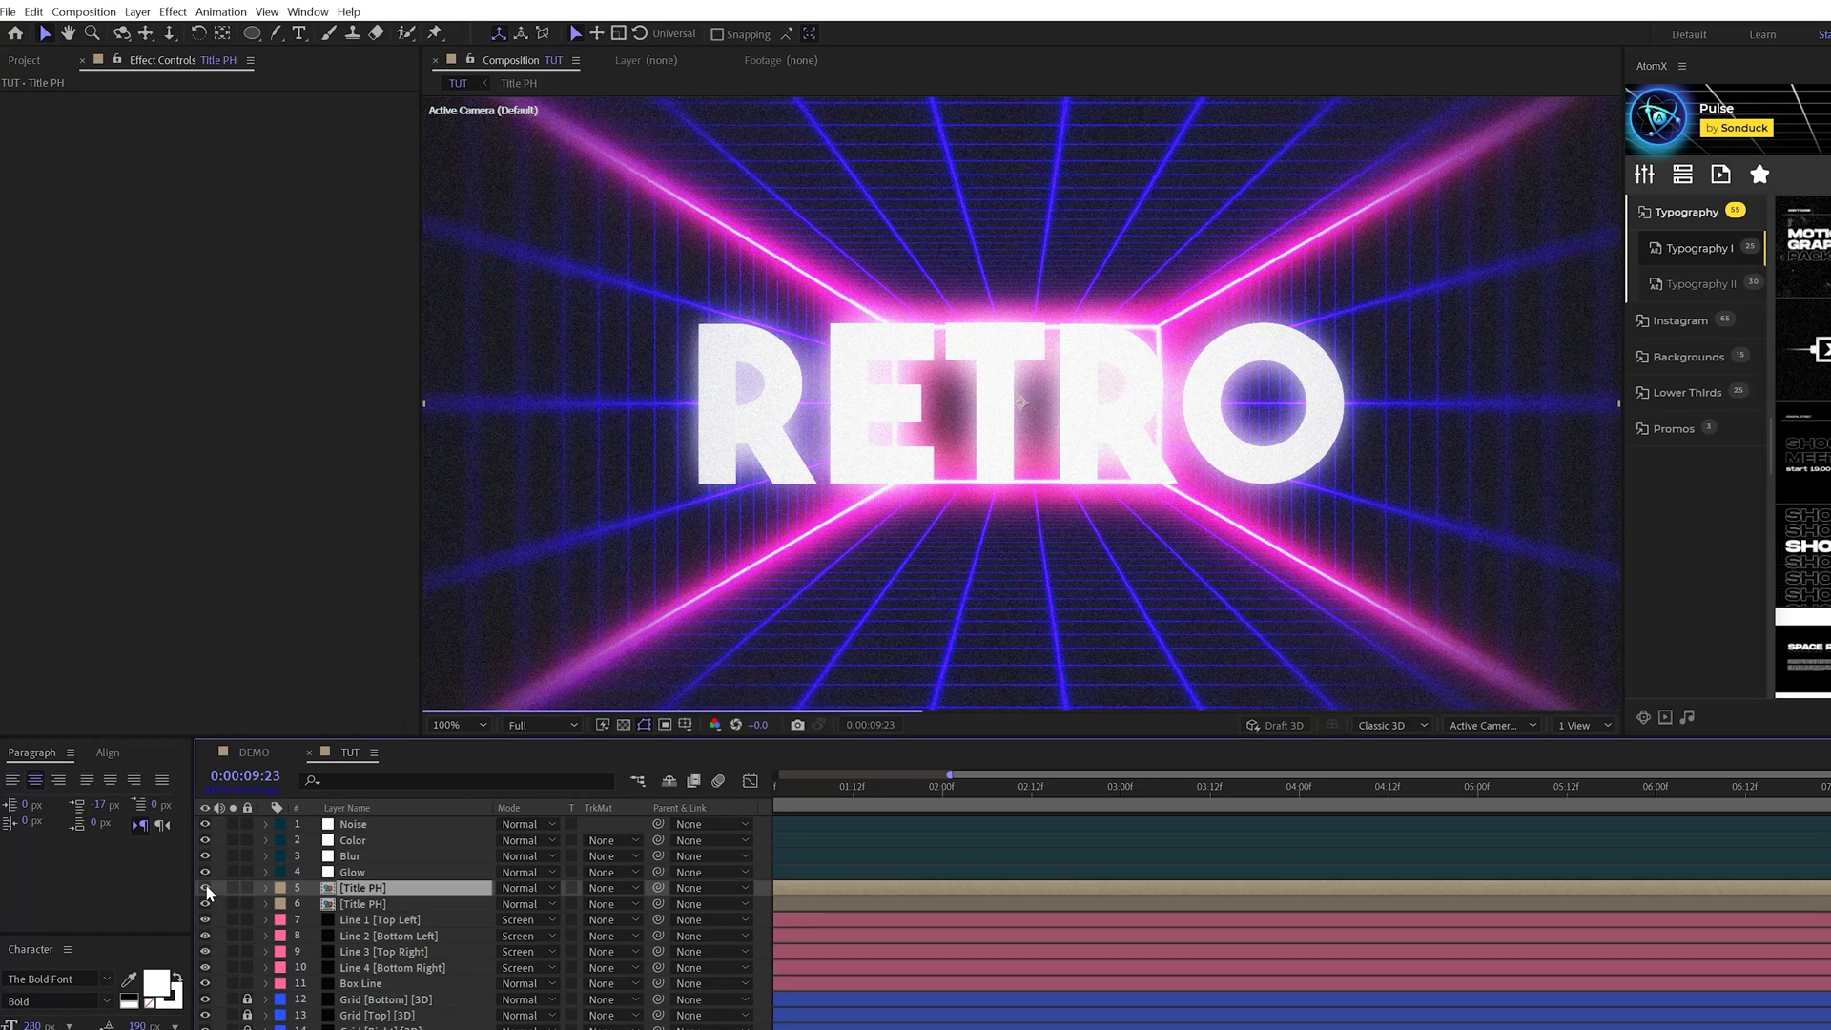
left_click(205, 888)
Step: Apply the Fill effect to the lower Title PH layer and set its colour to black
left_click(343, 905)
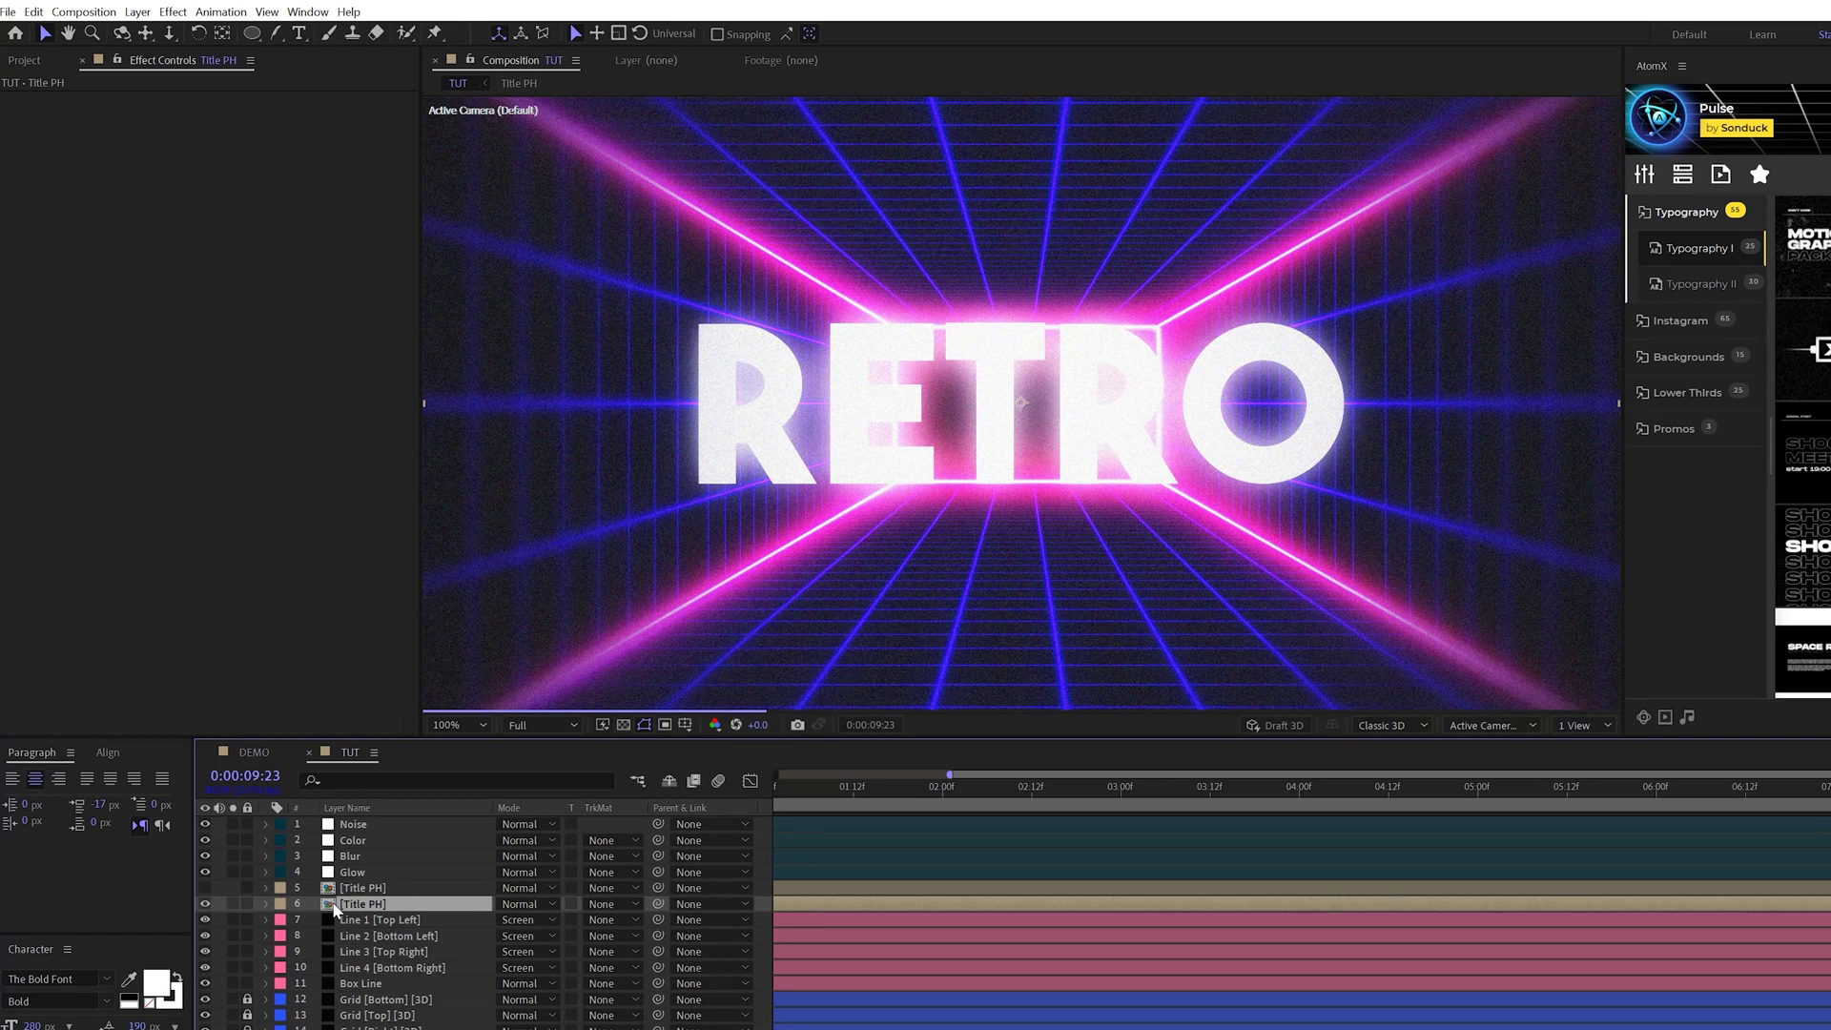
left_click(173, 11)
mouse_move(204, 269)
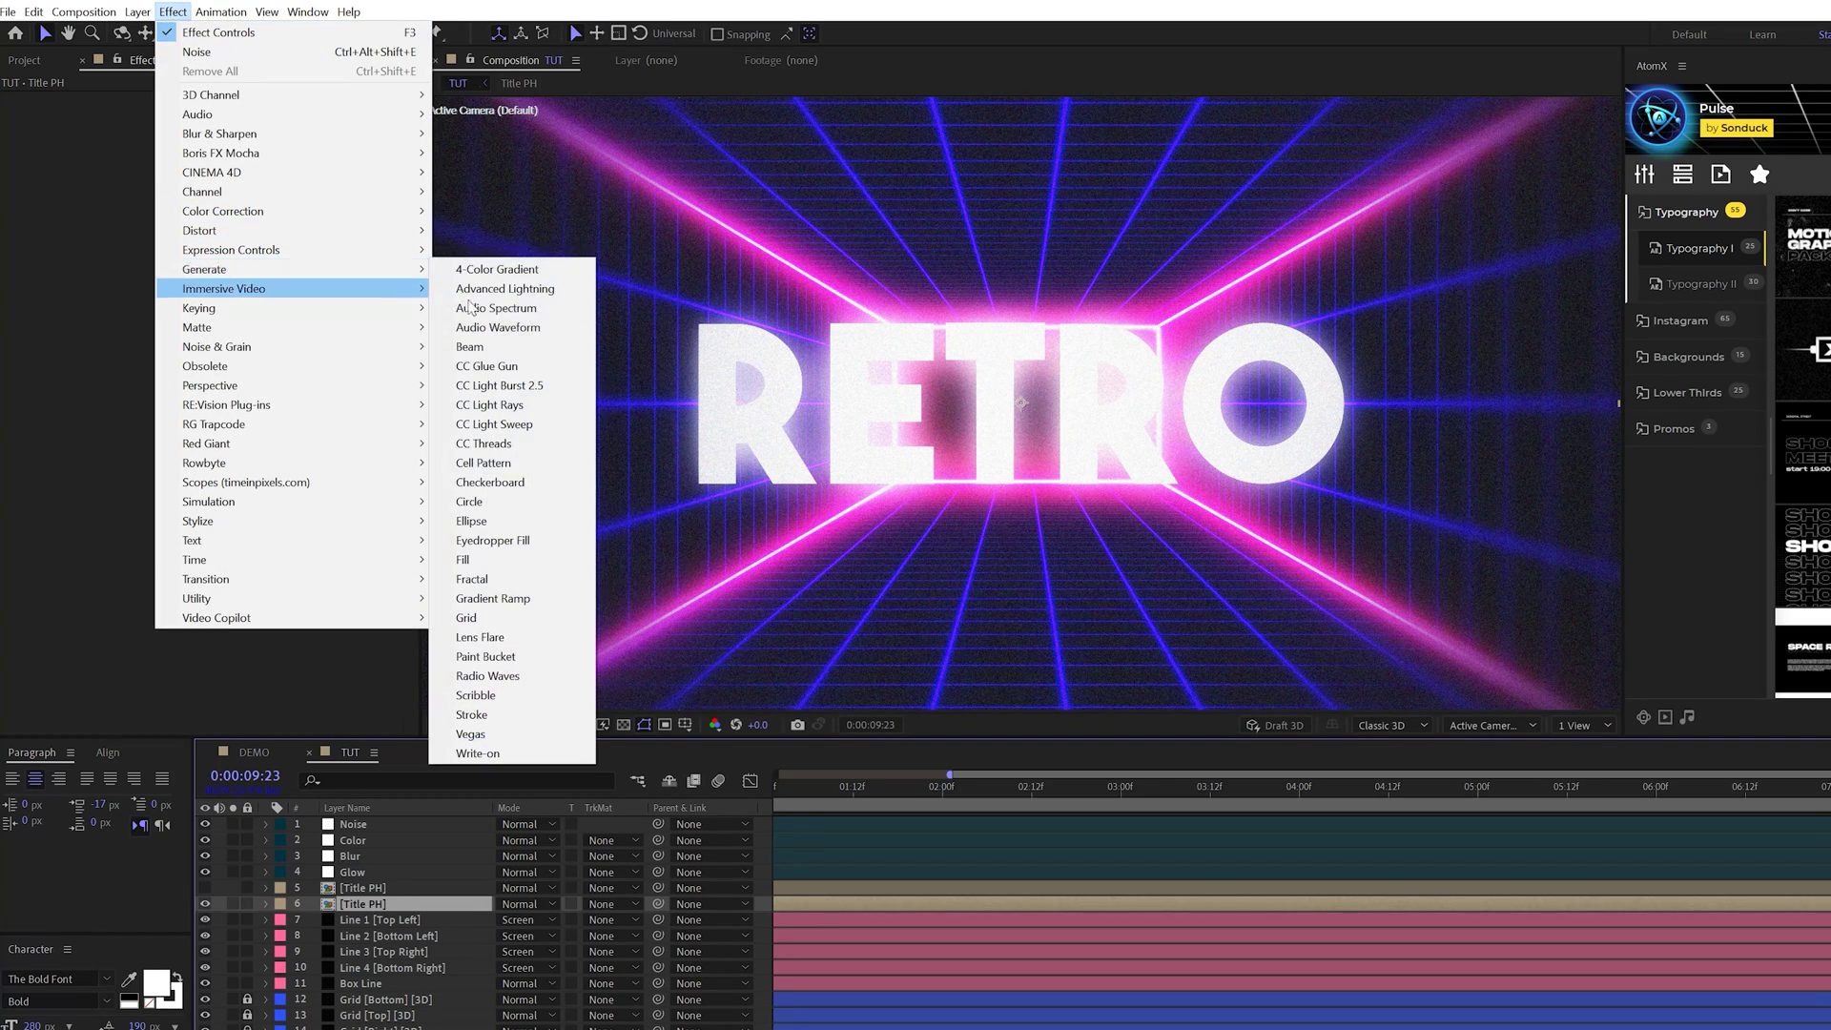
left_click(464, 560)
left_click(231, 147)
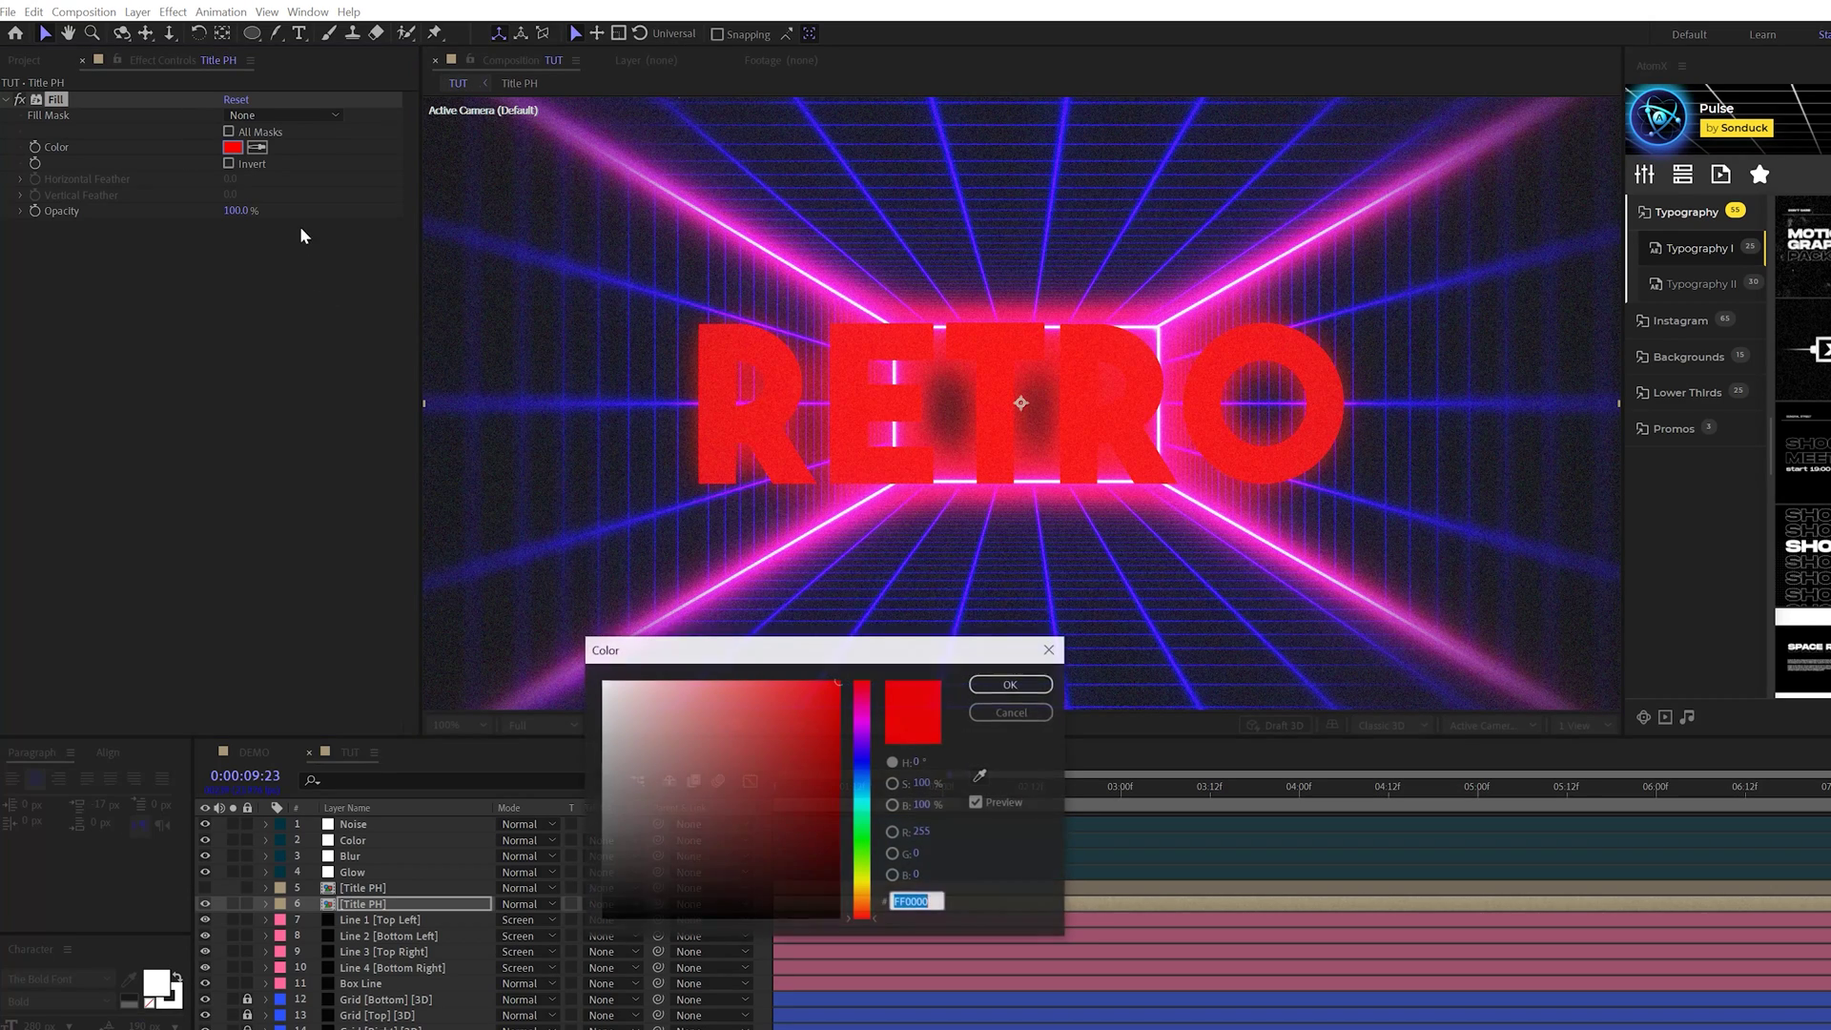
left_click(1007, 685)
Step: Apply Bevel Alpha to the lower Title PH layer and raise its light intensity for bright letter edges
left_click(84, 12)
mouse_move(172, 11)
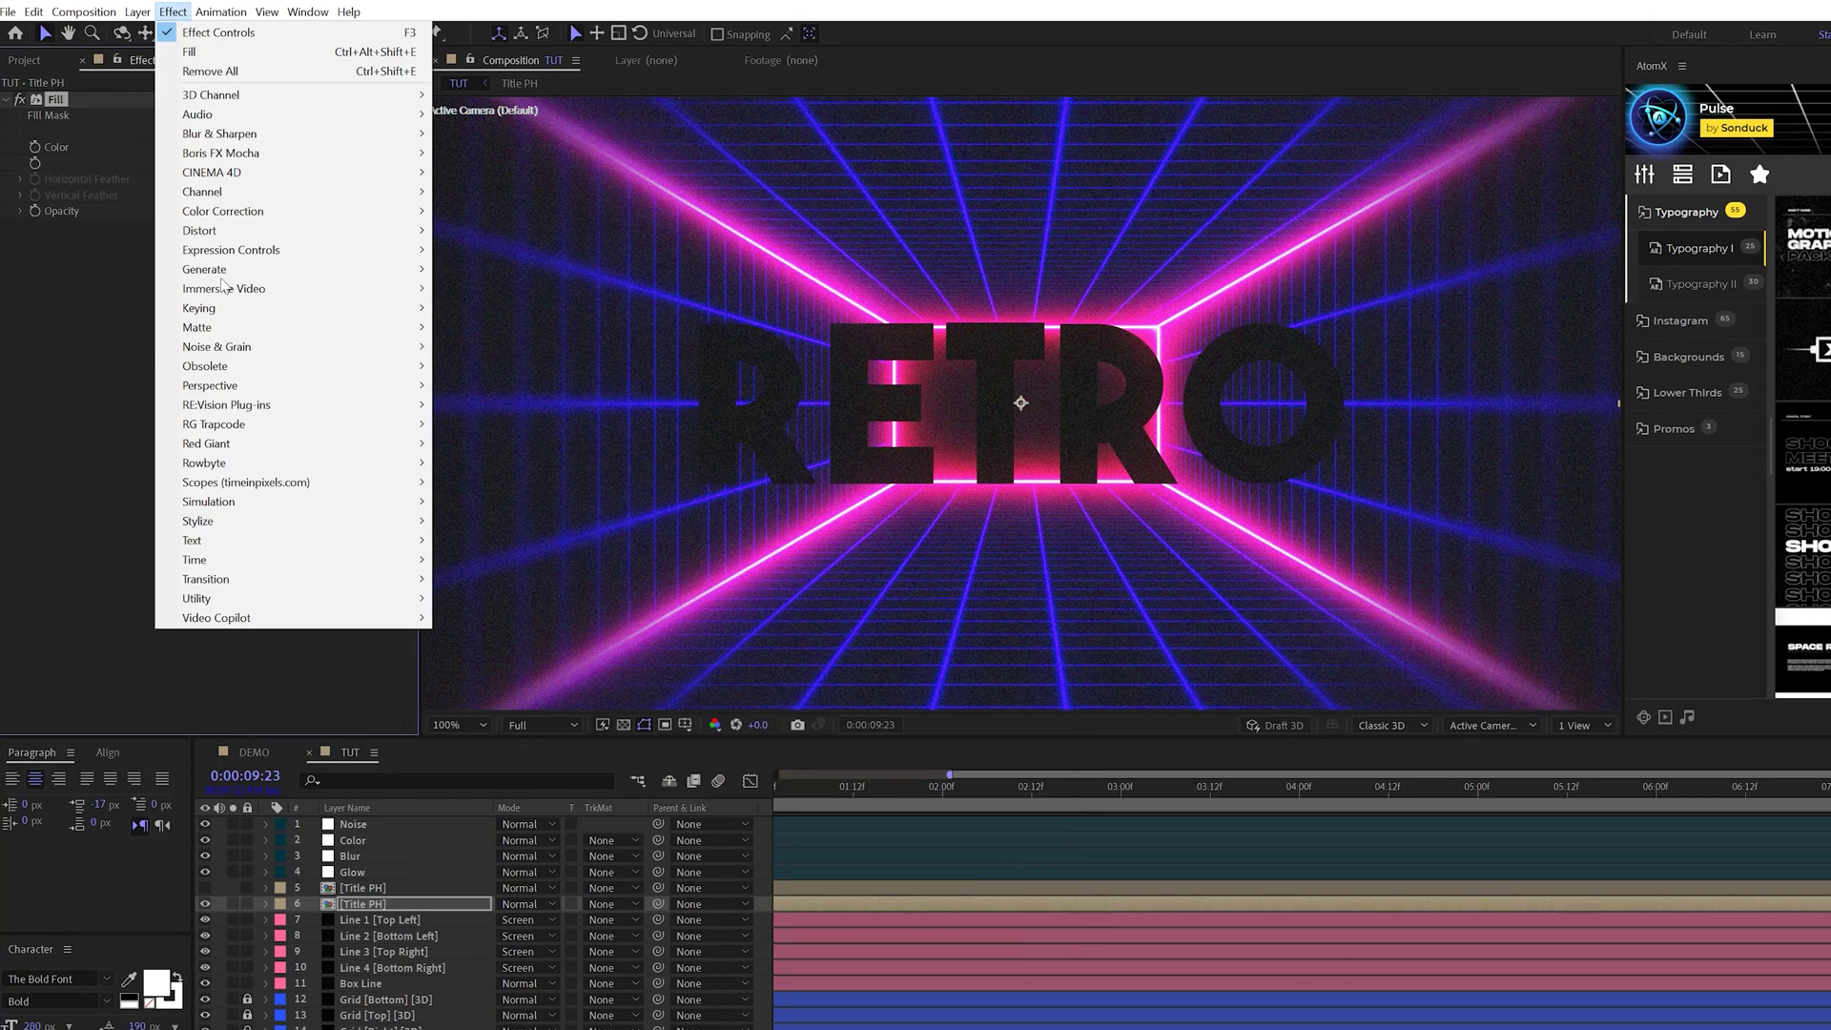
mouse_move(244, 391)
left_click(488, 425)
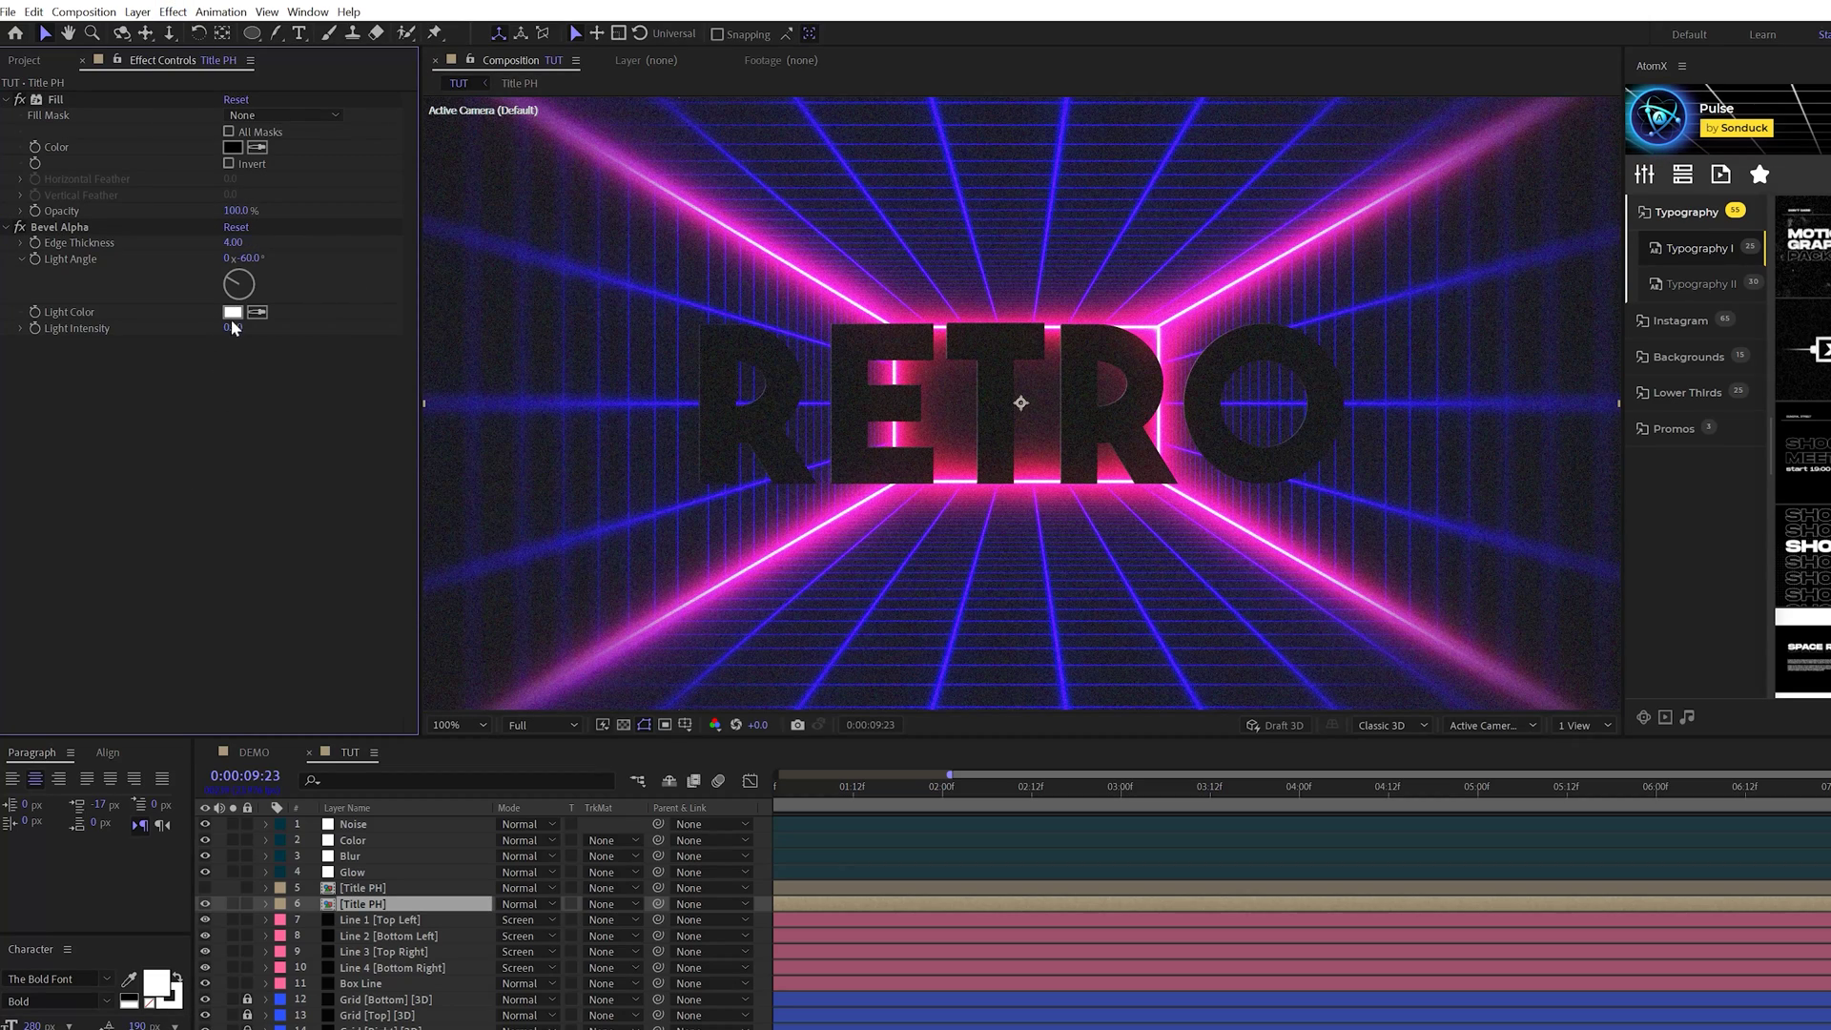
left_click_drag(234, 329, 250, 477)
Step: Create a new 1920 x 1080 composition named Map, 10 seconds long at 23.976 fps
left_click(25, 61)
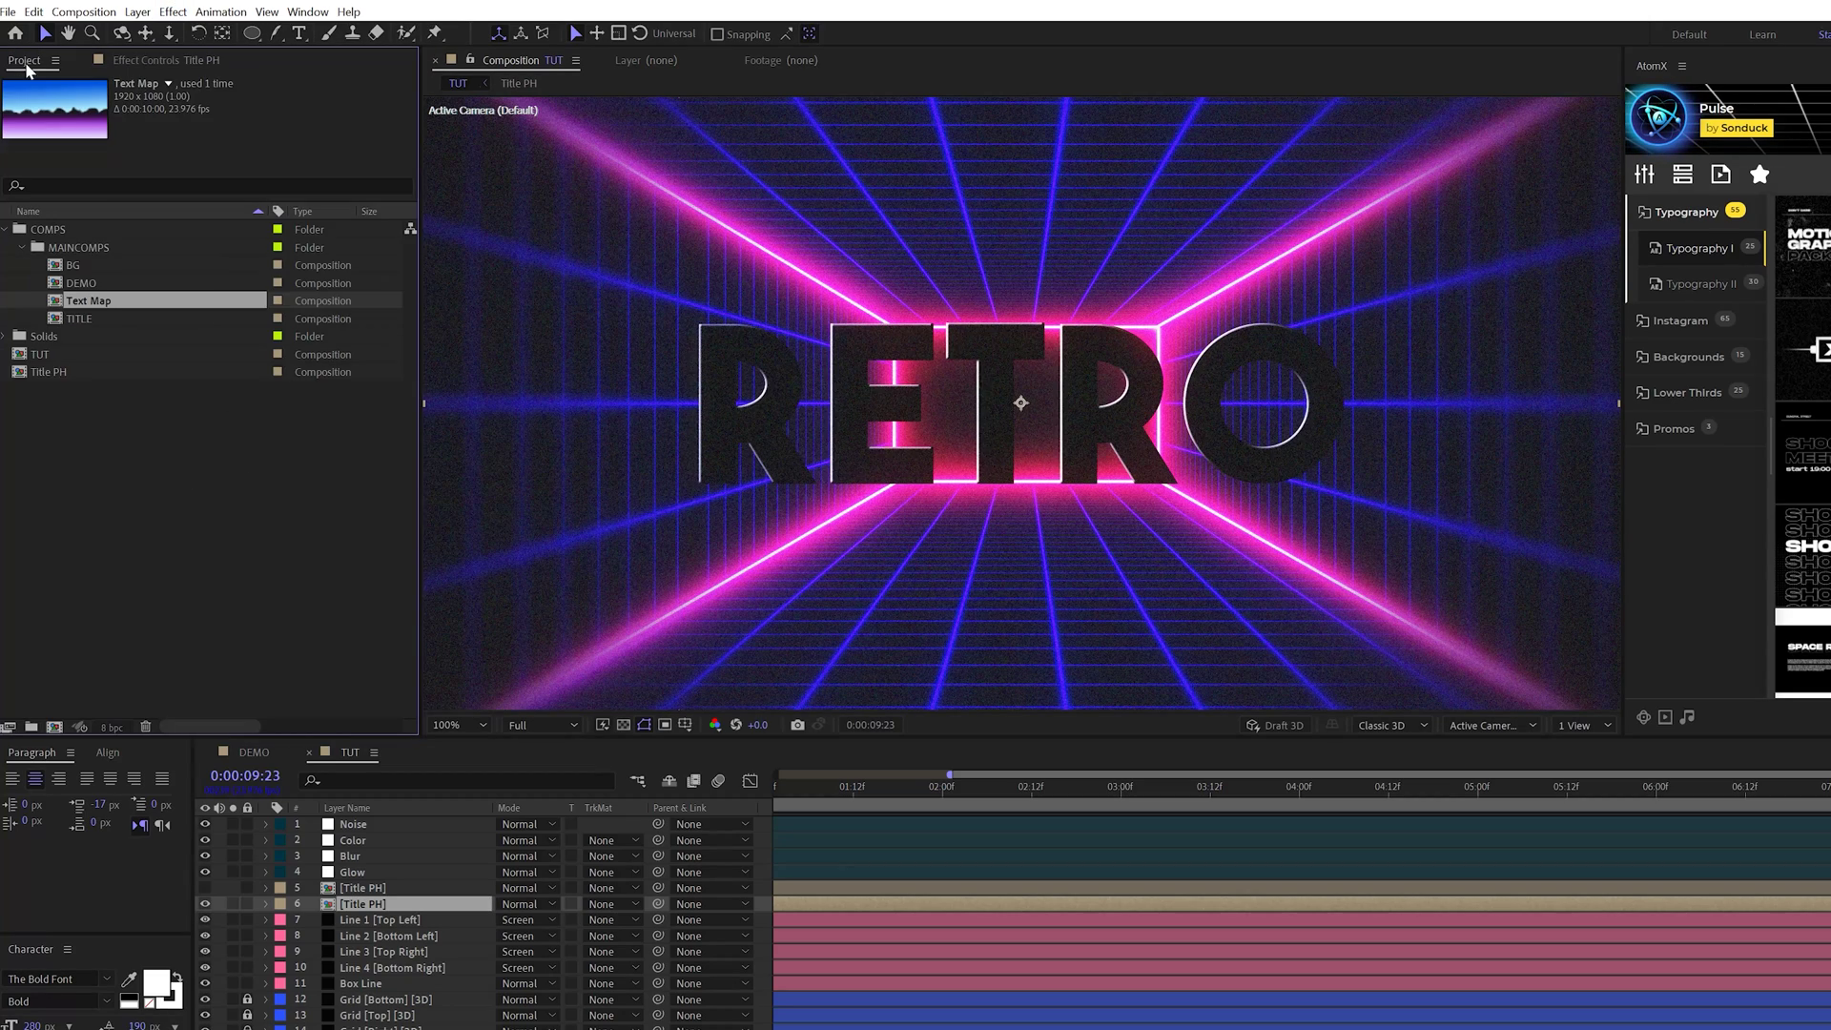
left_click(163, 601)
left_click(53, 728)
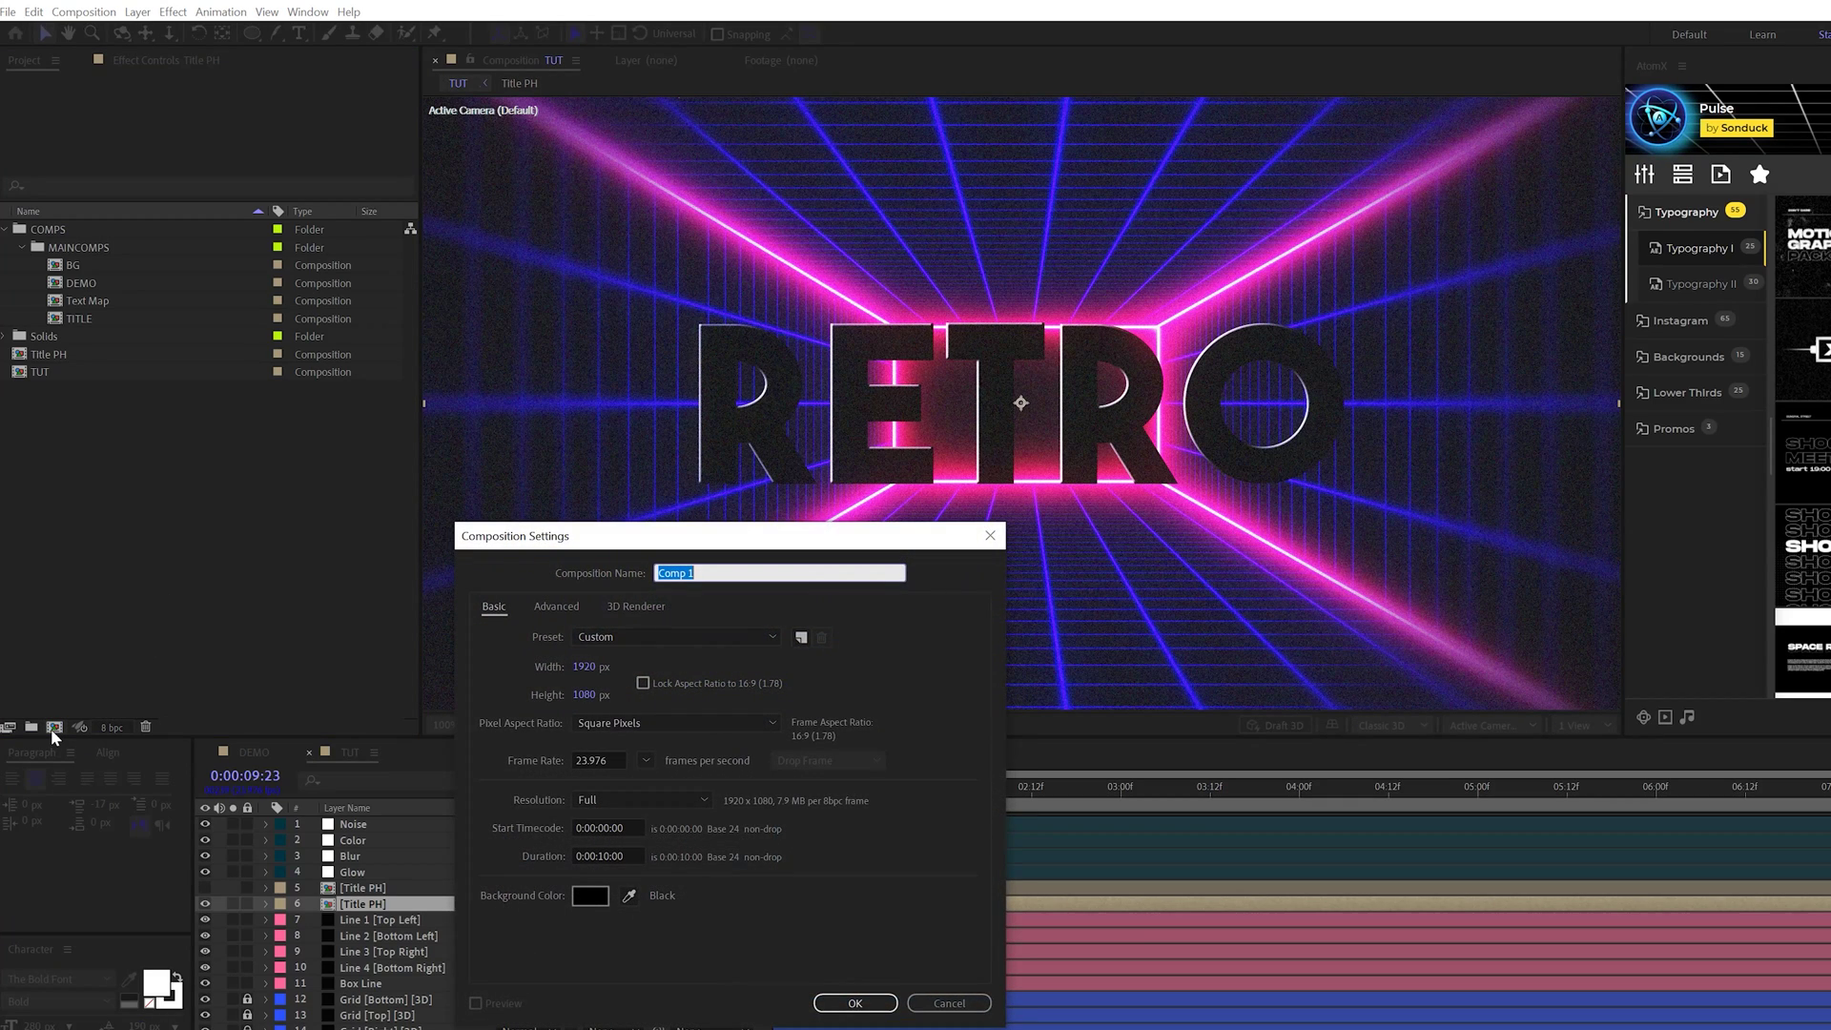
key("Escape")
left_click(53, 728)
type("Map")
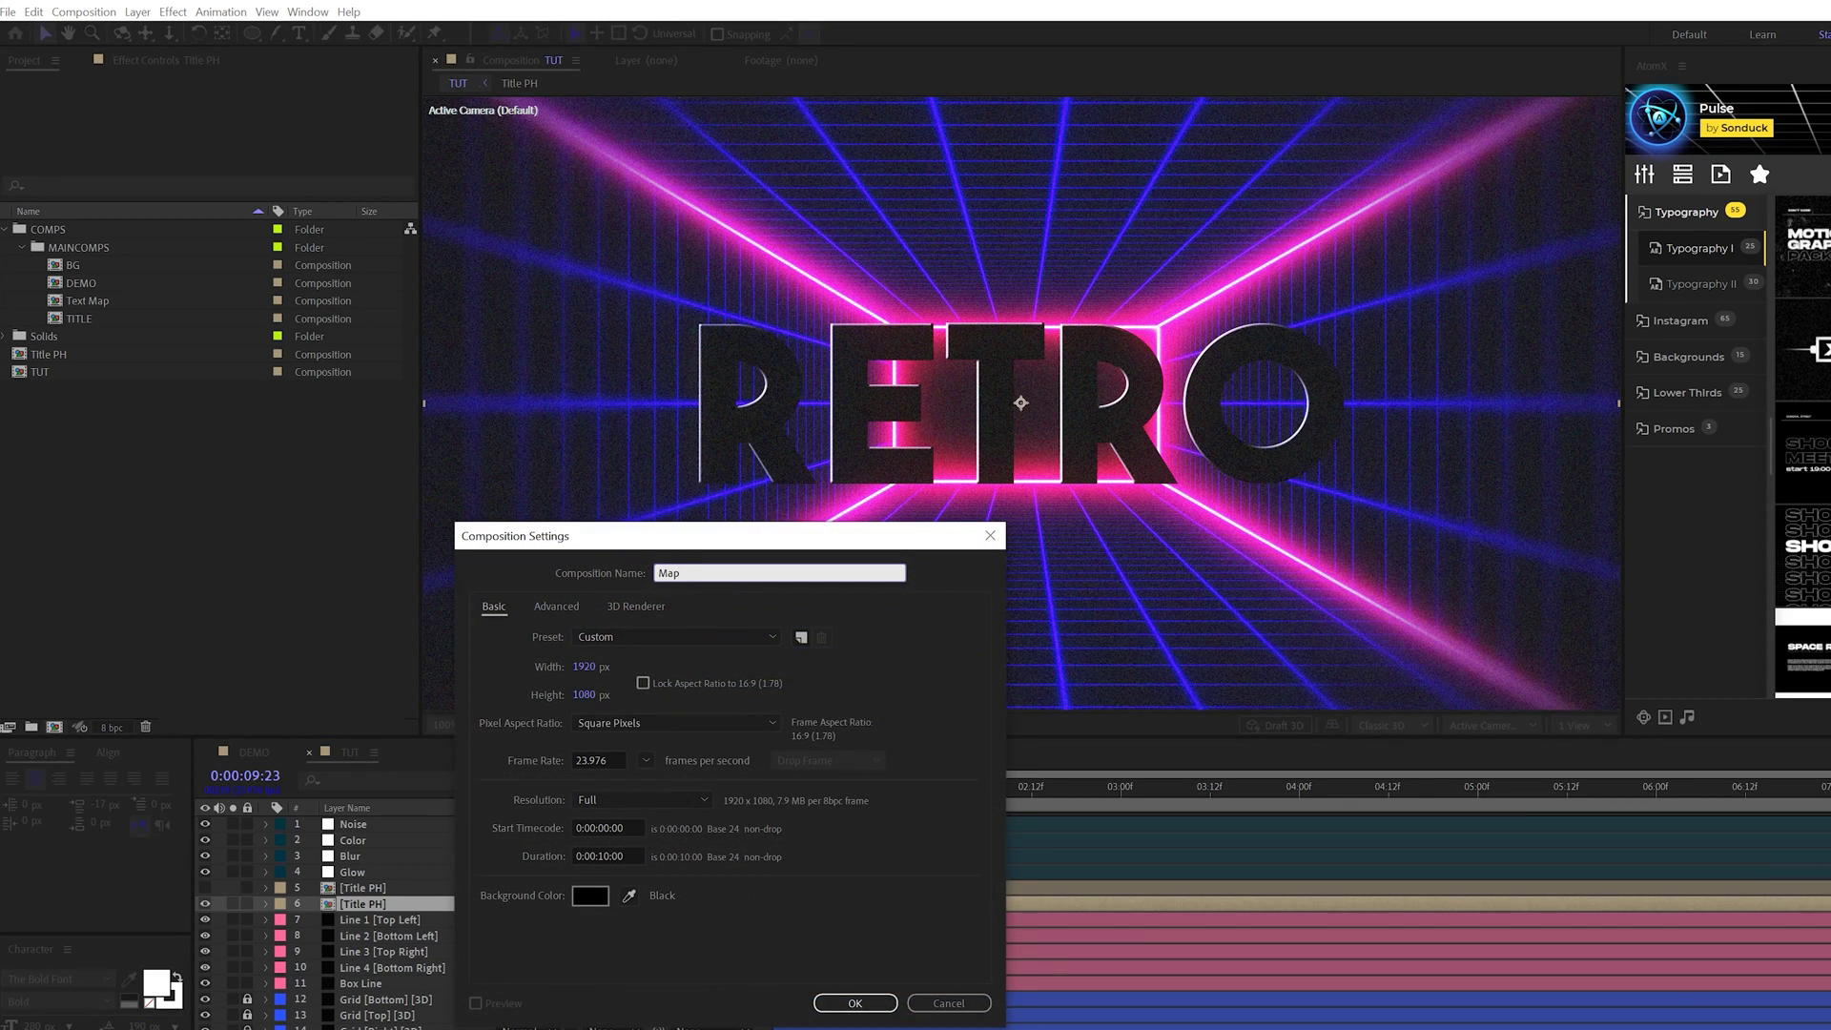
key("Return")
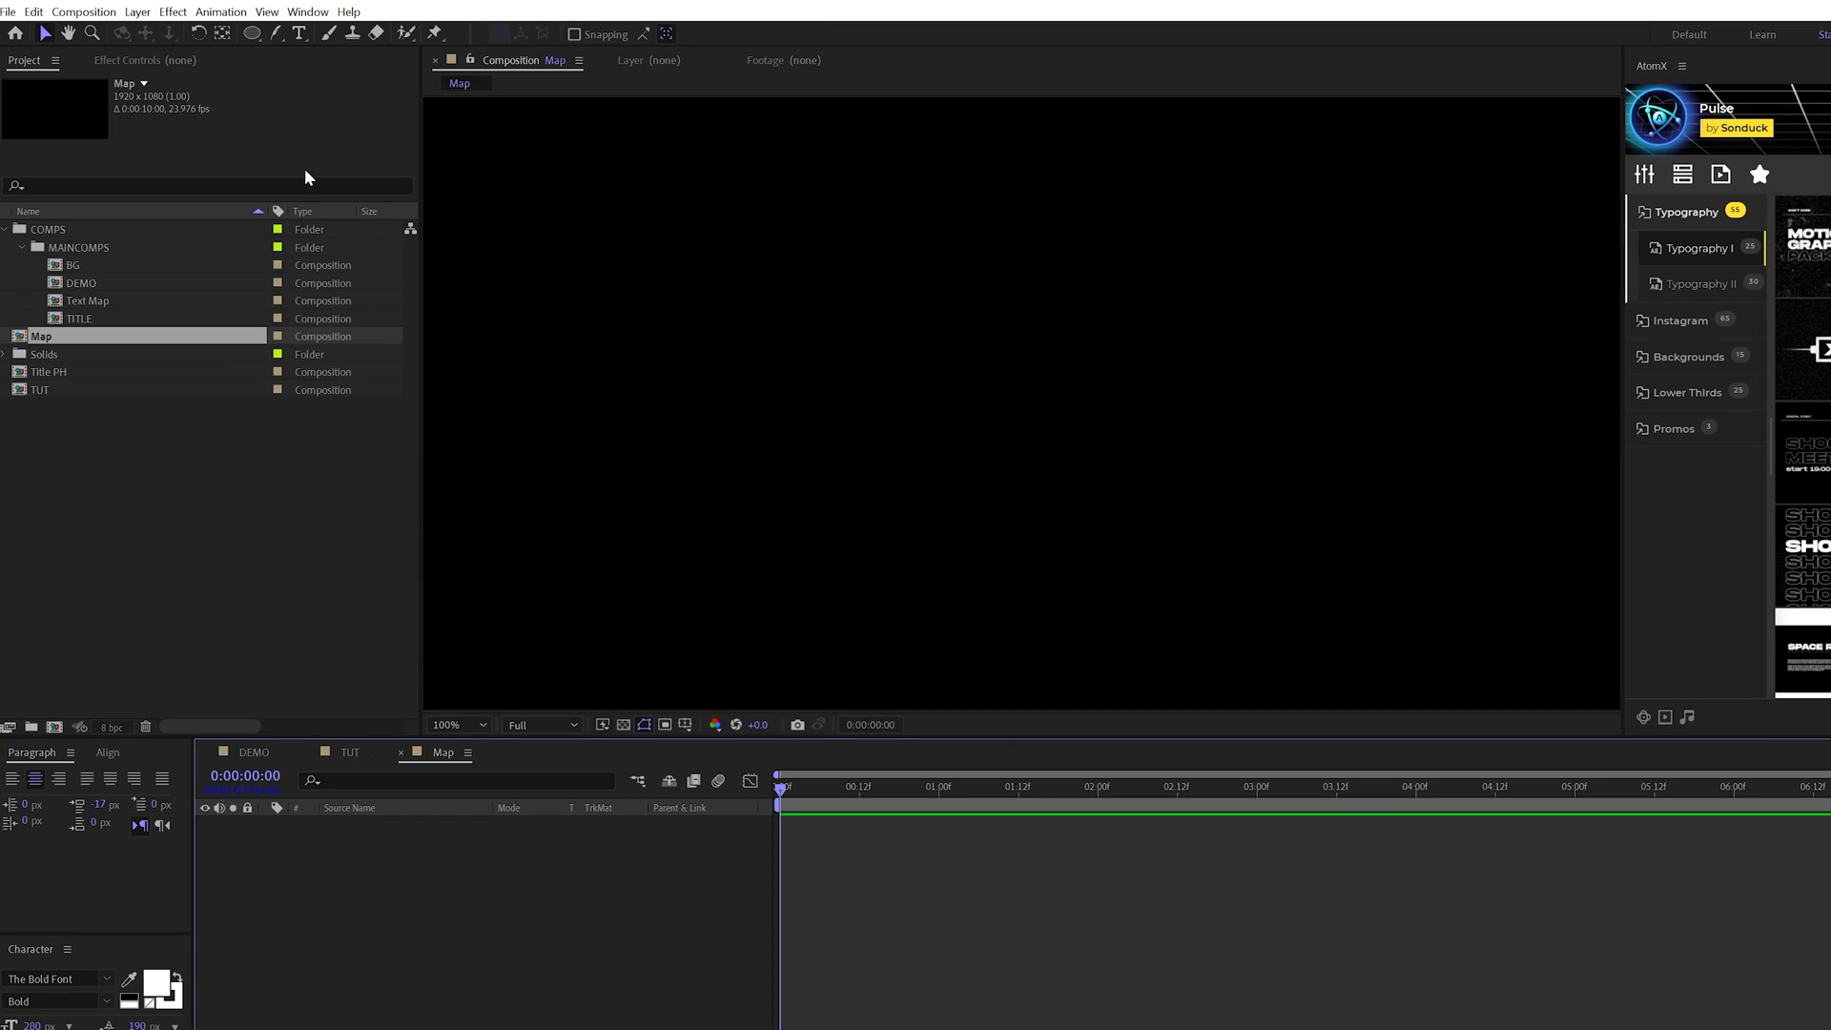
Step: Add a composition-sized solid named Gradient 1 to the Map composition
key("ctrl+y")
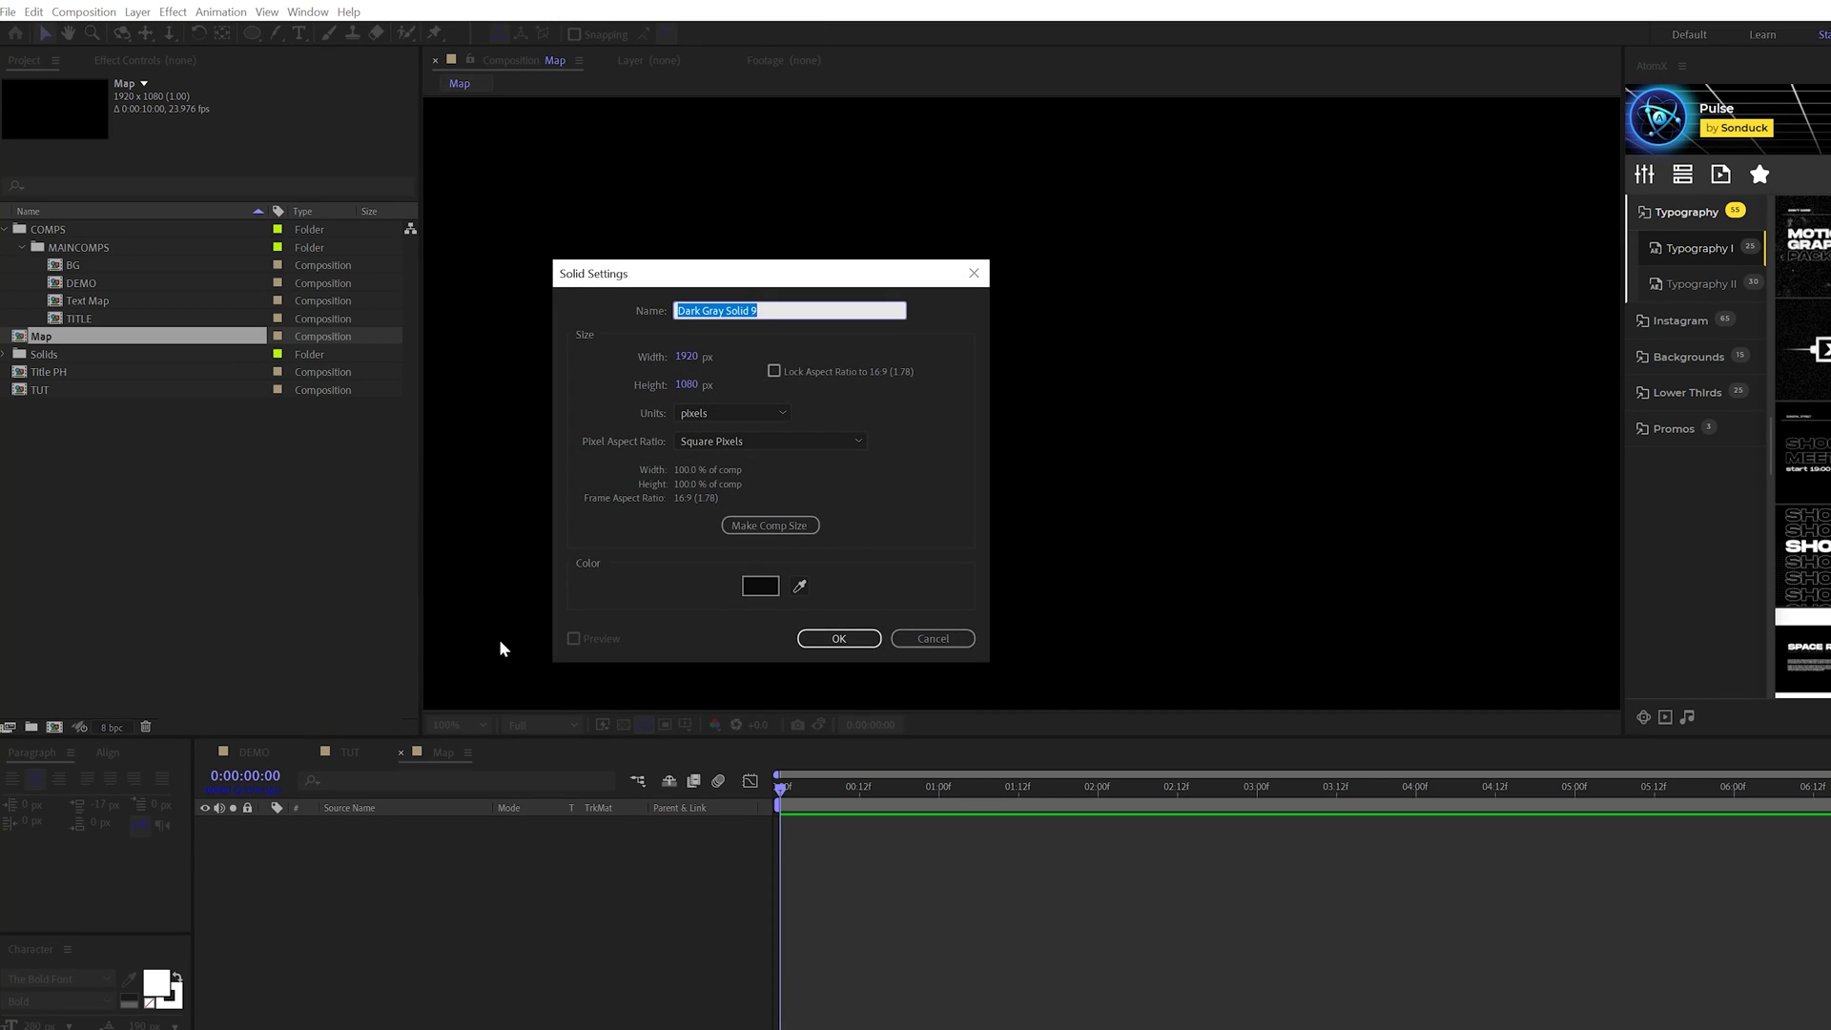
type("Gradient 1")
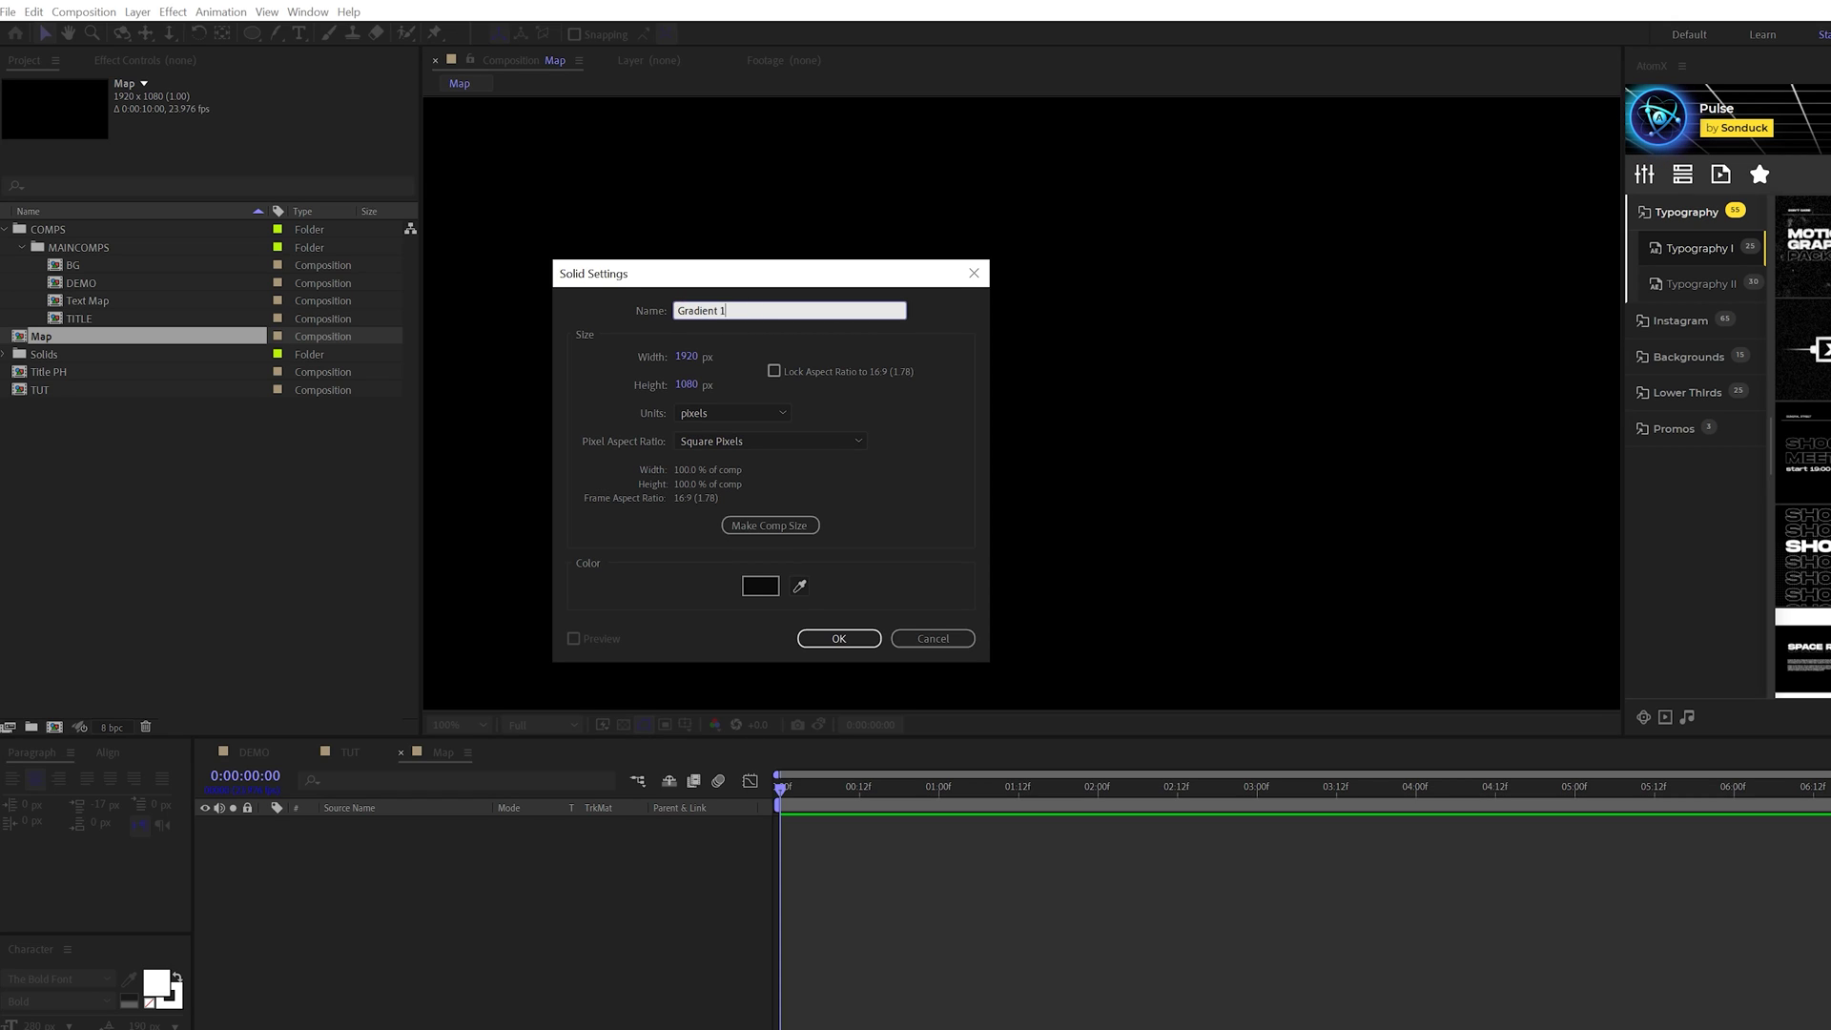
key("Return")
Step: Apply Gradient Ramp to the Gradient 1 solid and set its start colour to a vivid purple
left_click(172, 11)
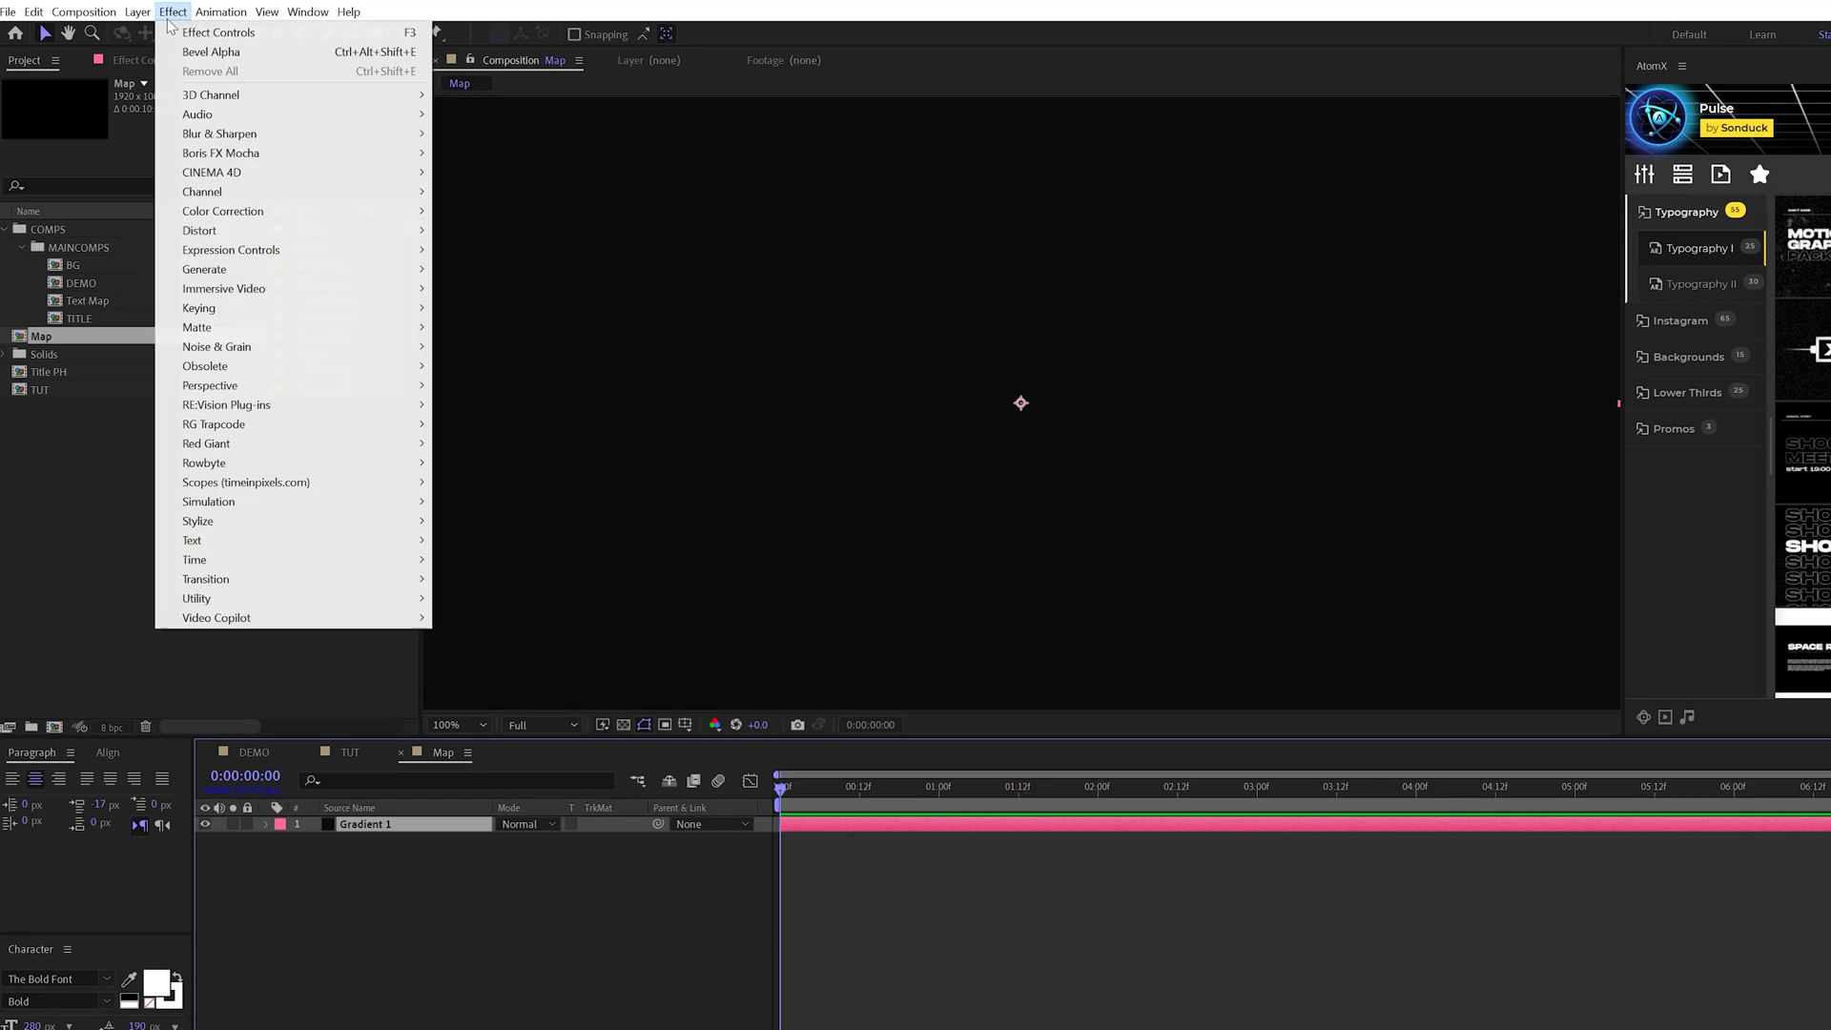
mouse_move(286, 269)
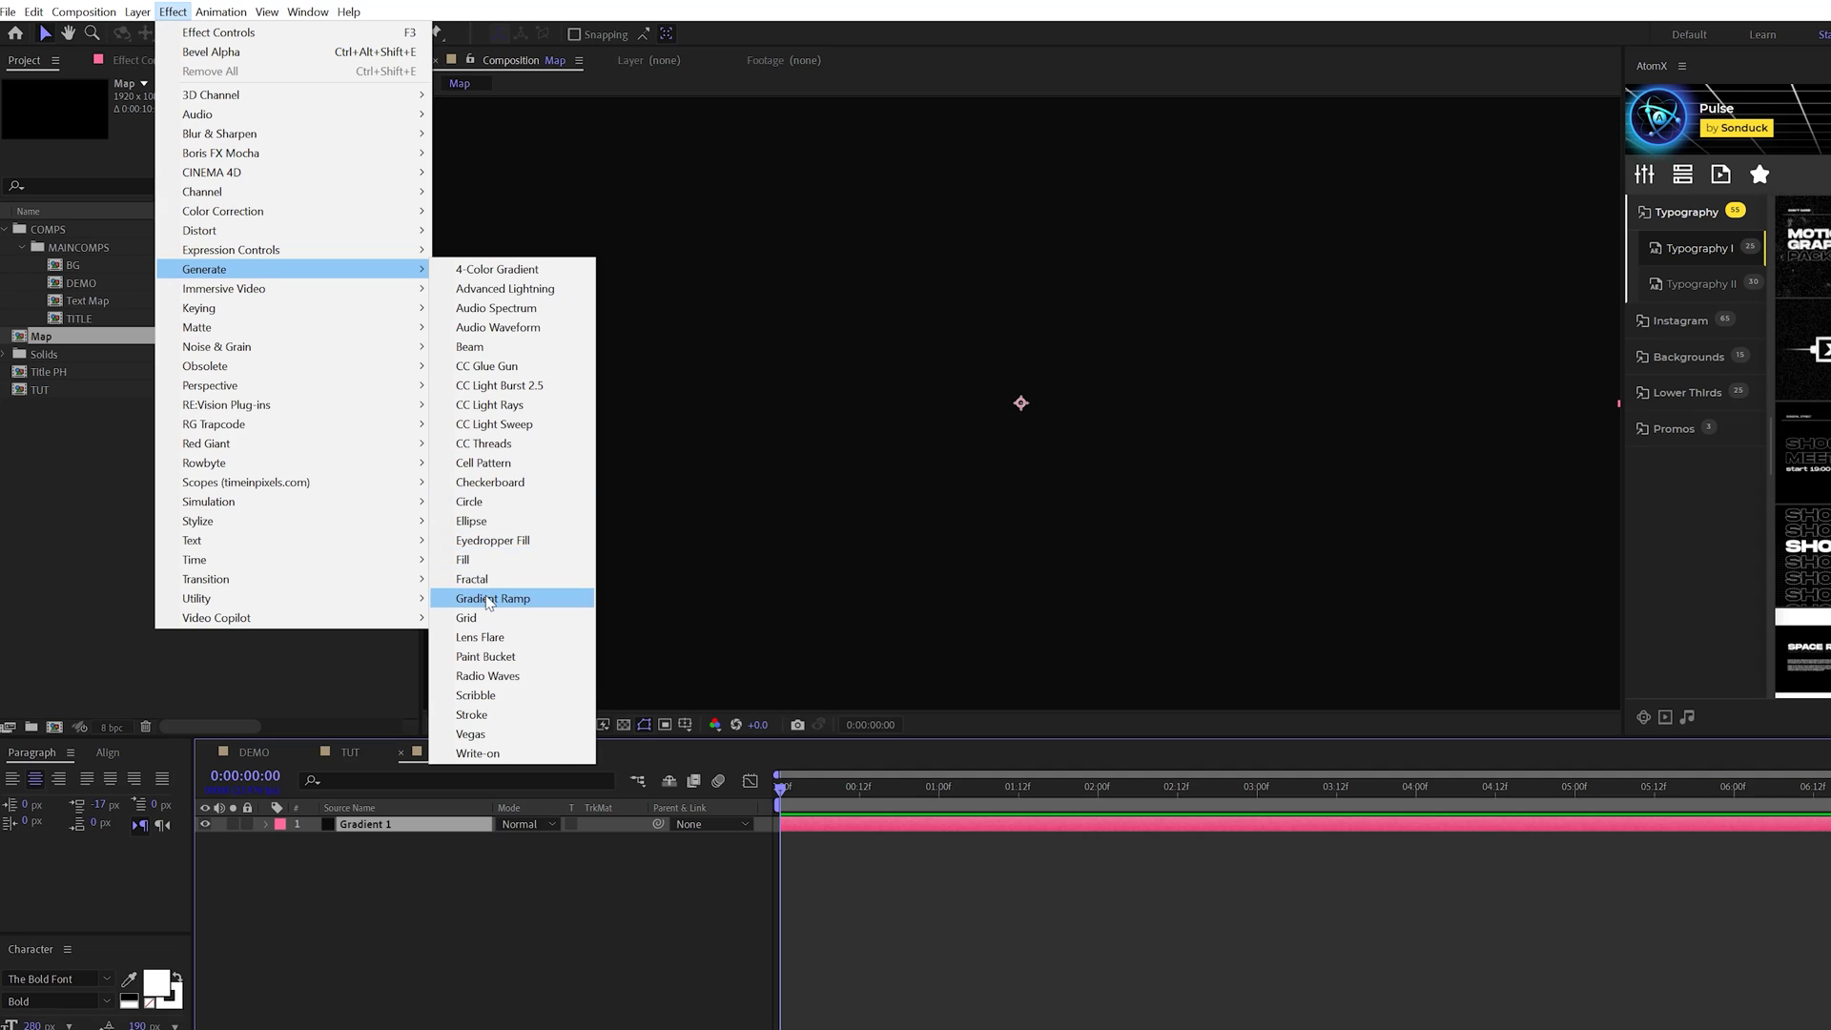
left_click(535, 598)
left_click(231, 133)
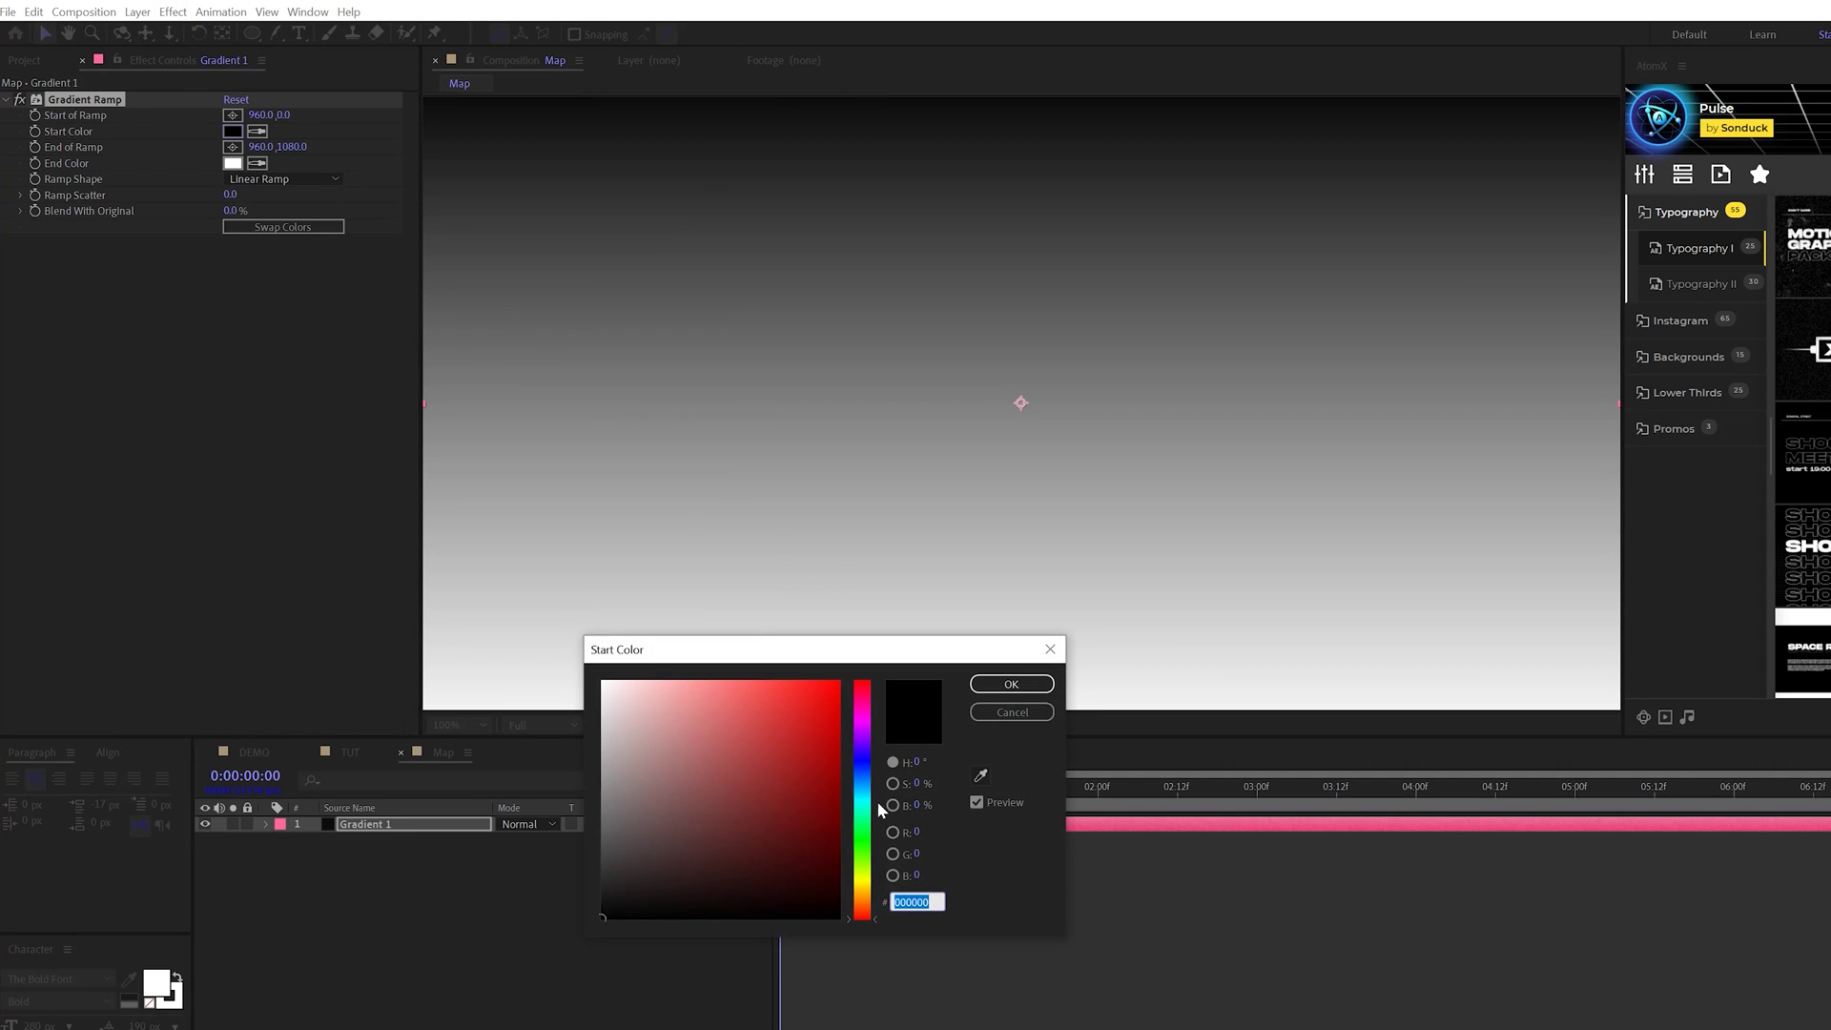
left_click_drag(861, 687, 859, 736)
left_click(768, 713)
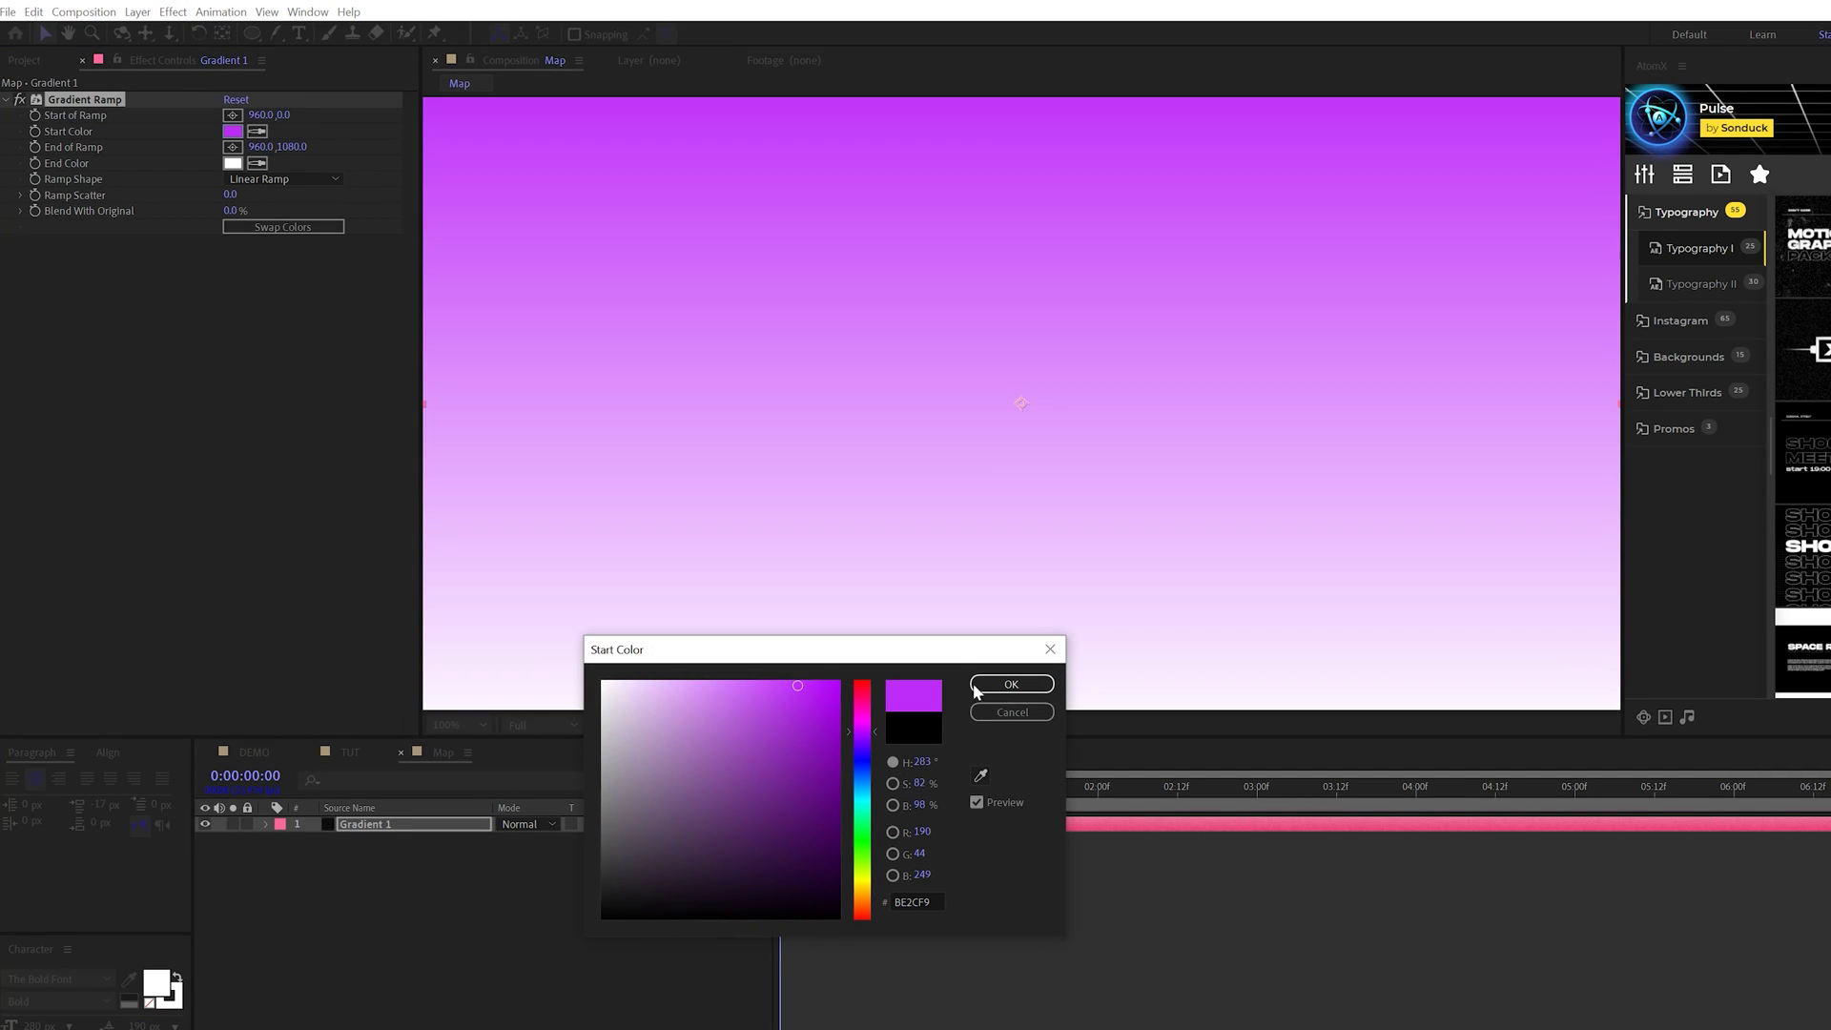
left_click(1011, 684)
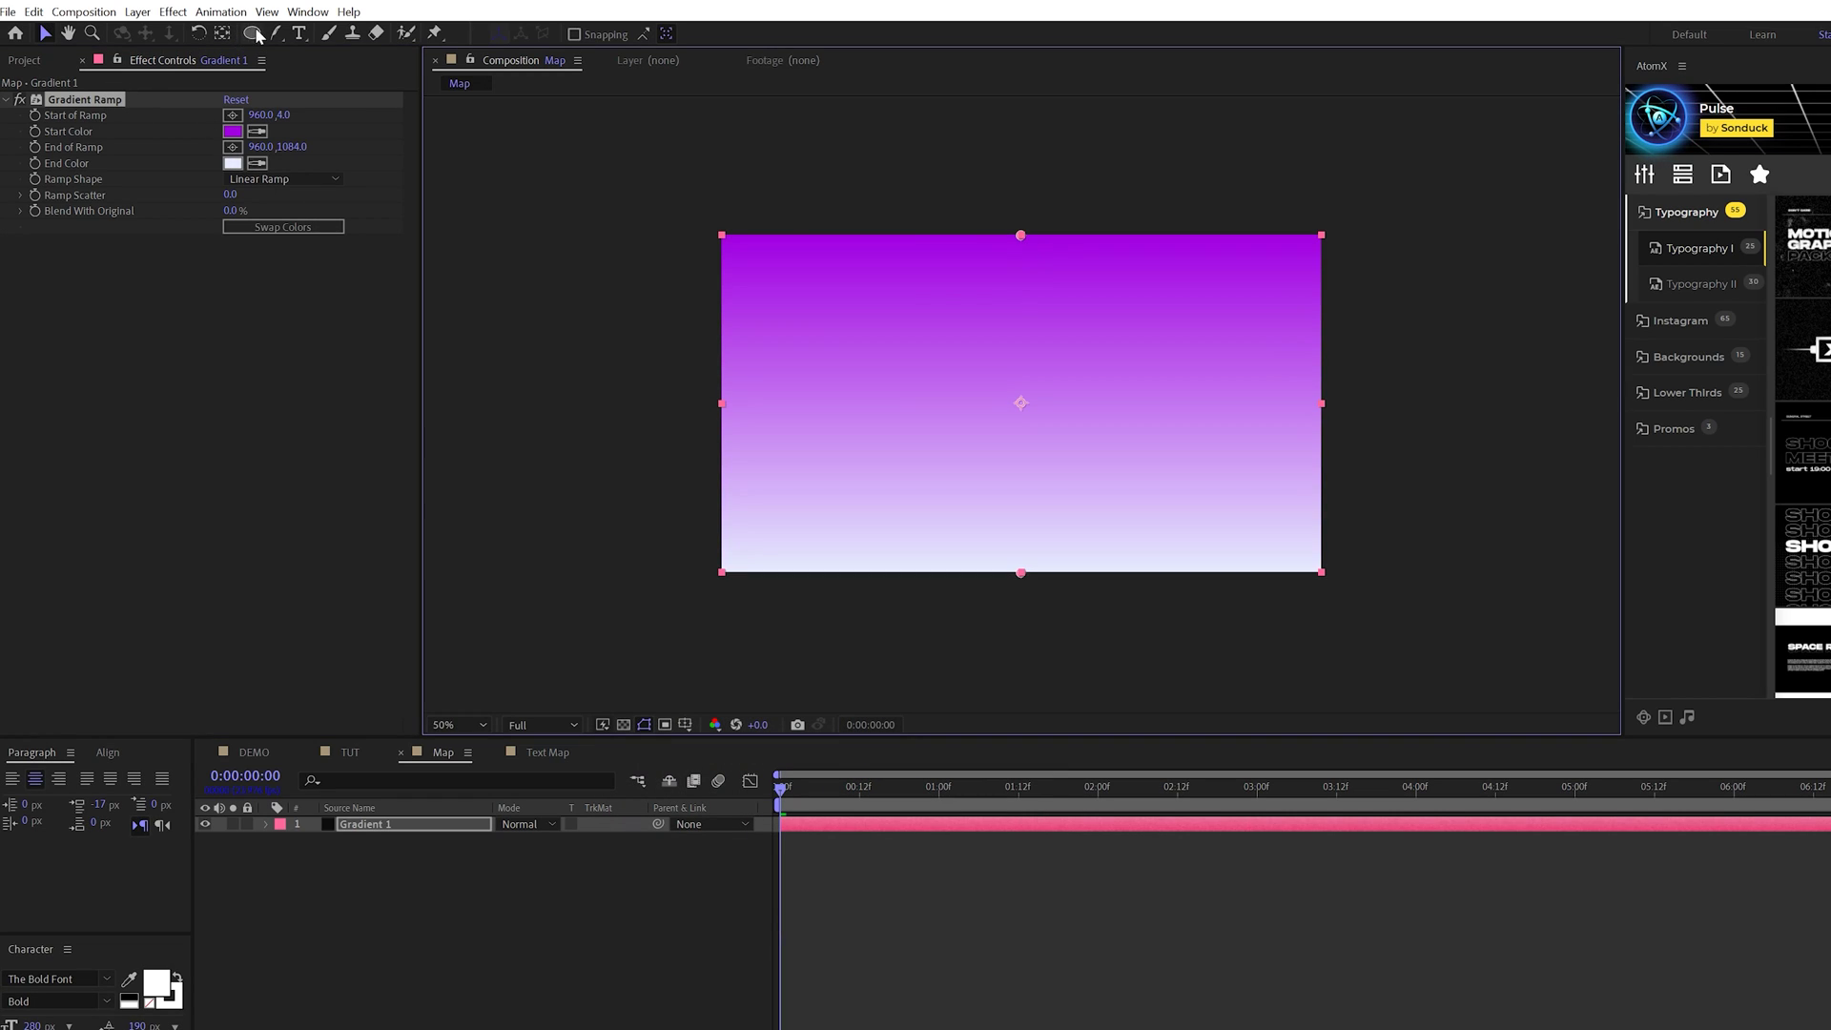
Step: Mask Gradient 1 to its lower half with a rectangle and move the ramp's start point to about 960, 552 at the mask's upper edge
left_click_drag(258, 36, 339, 55)
left_click_drag(692, 413, 1384, 586)
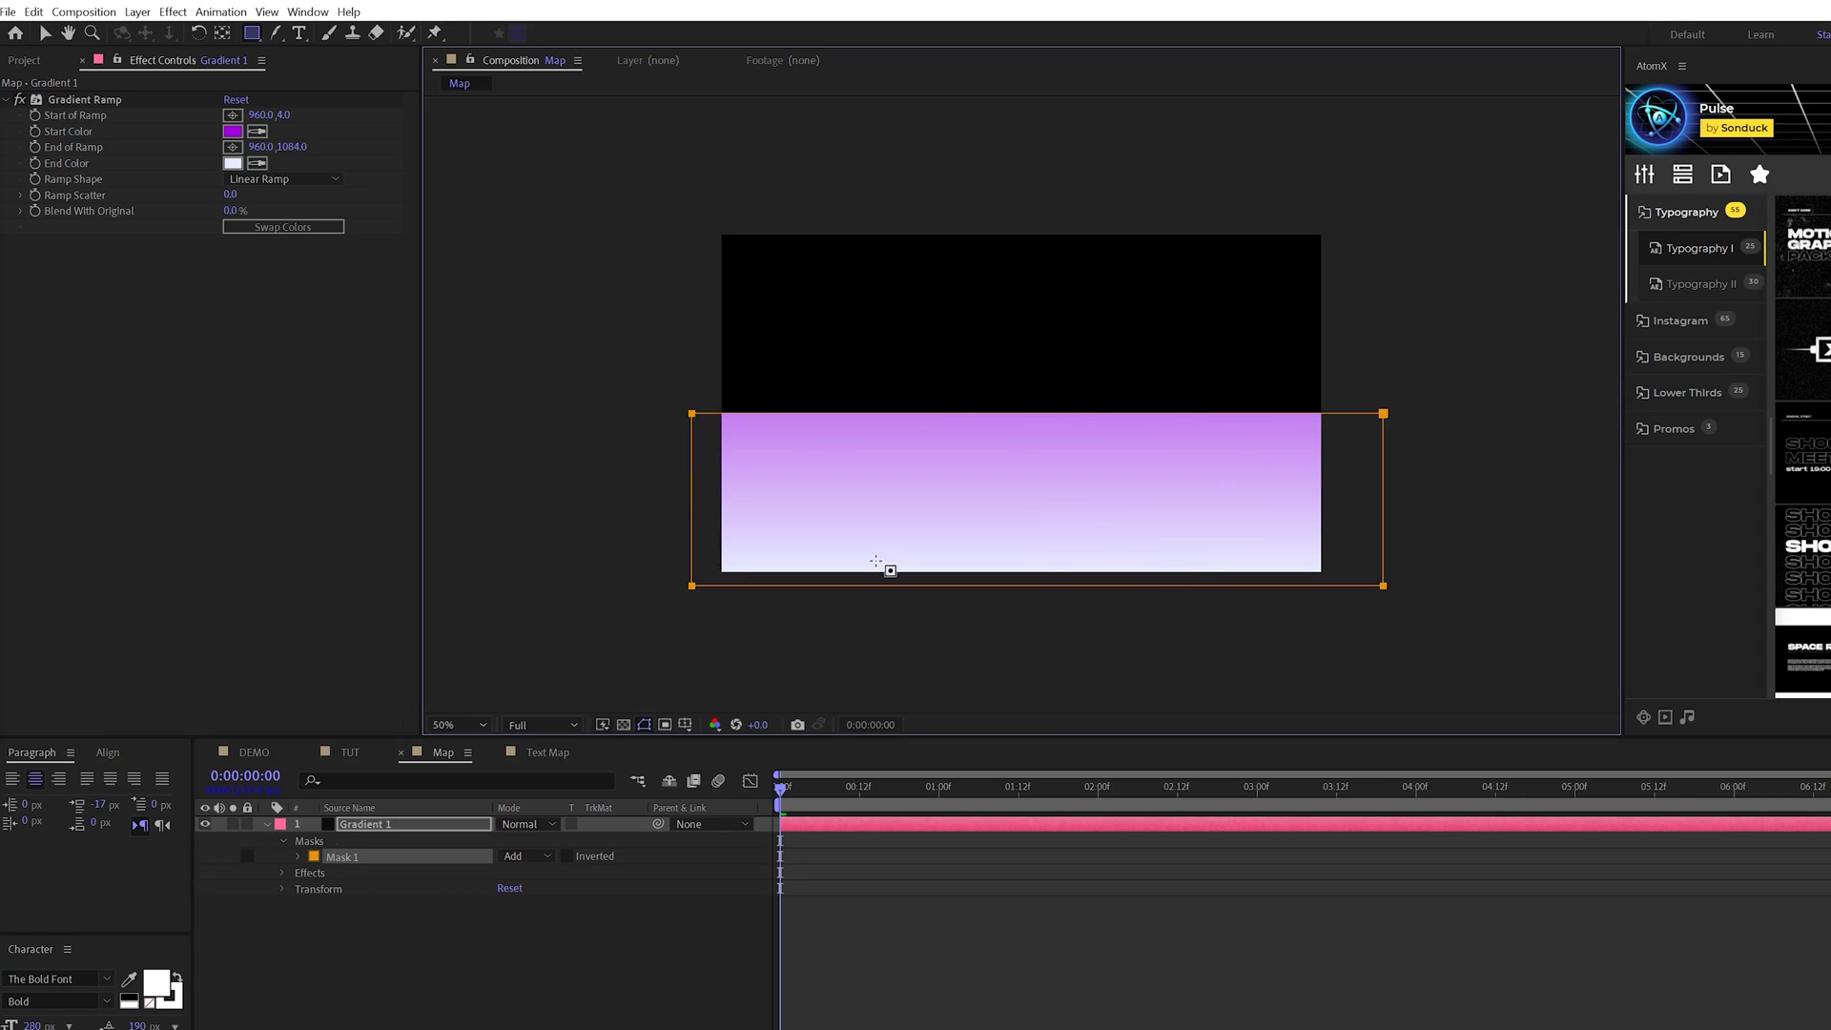
left_click(73, 98)
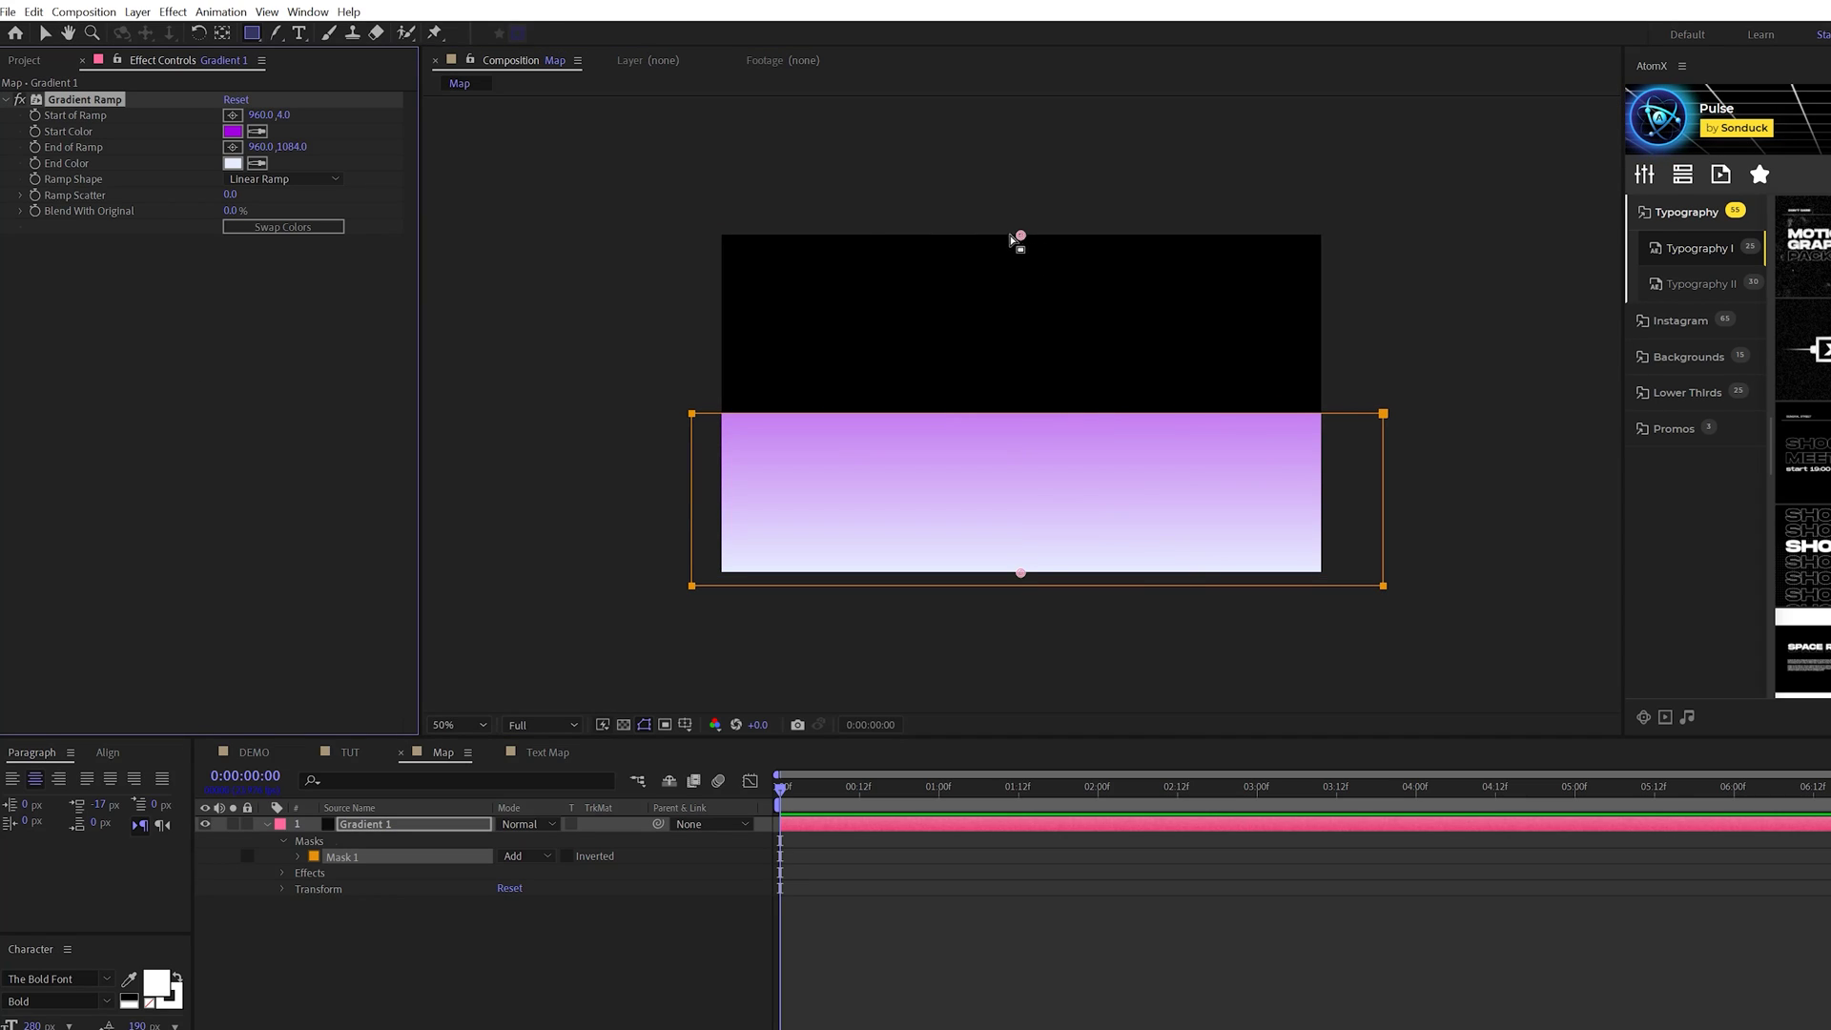
left_click_drag(1013, 238, 1022, 407)
Step: Feather the rectangular mask on Gradient 1 by 167 pixels
left_click(448, 826)
key("f")
left_click(527, 856)
type("169")
key("Return")
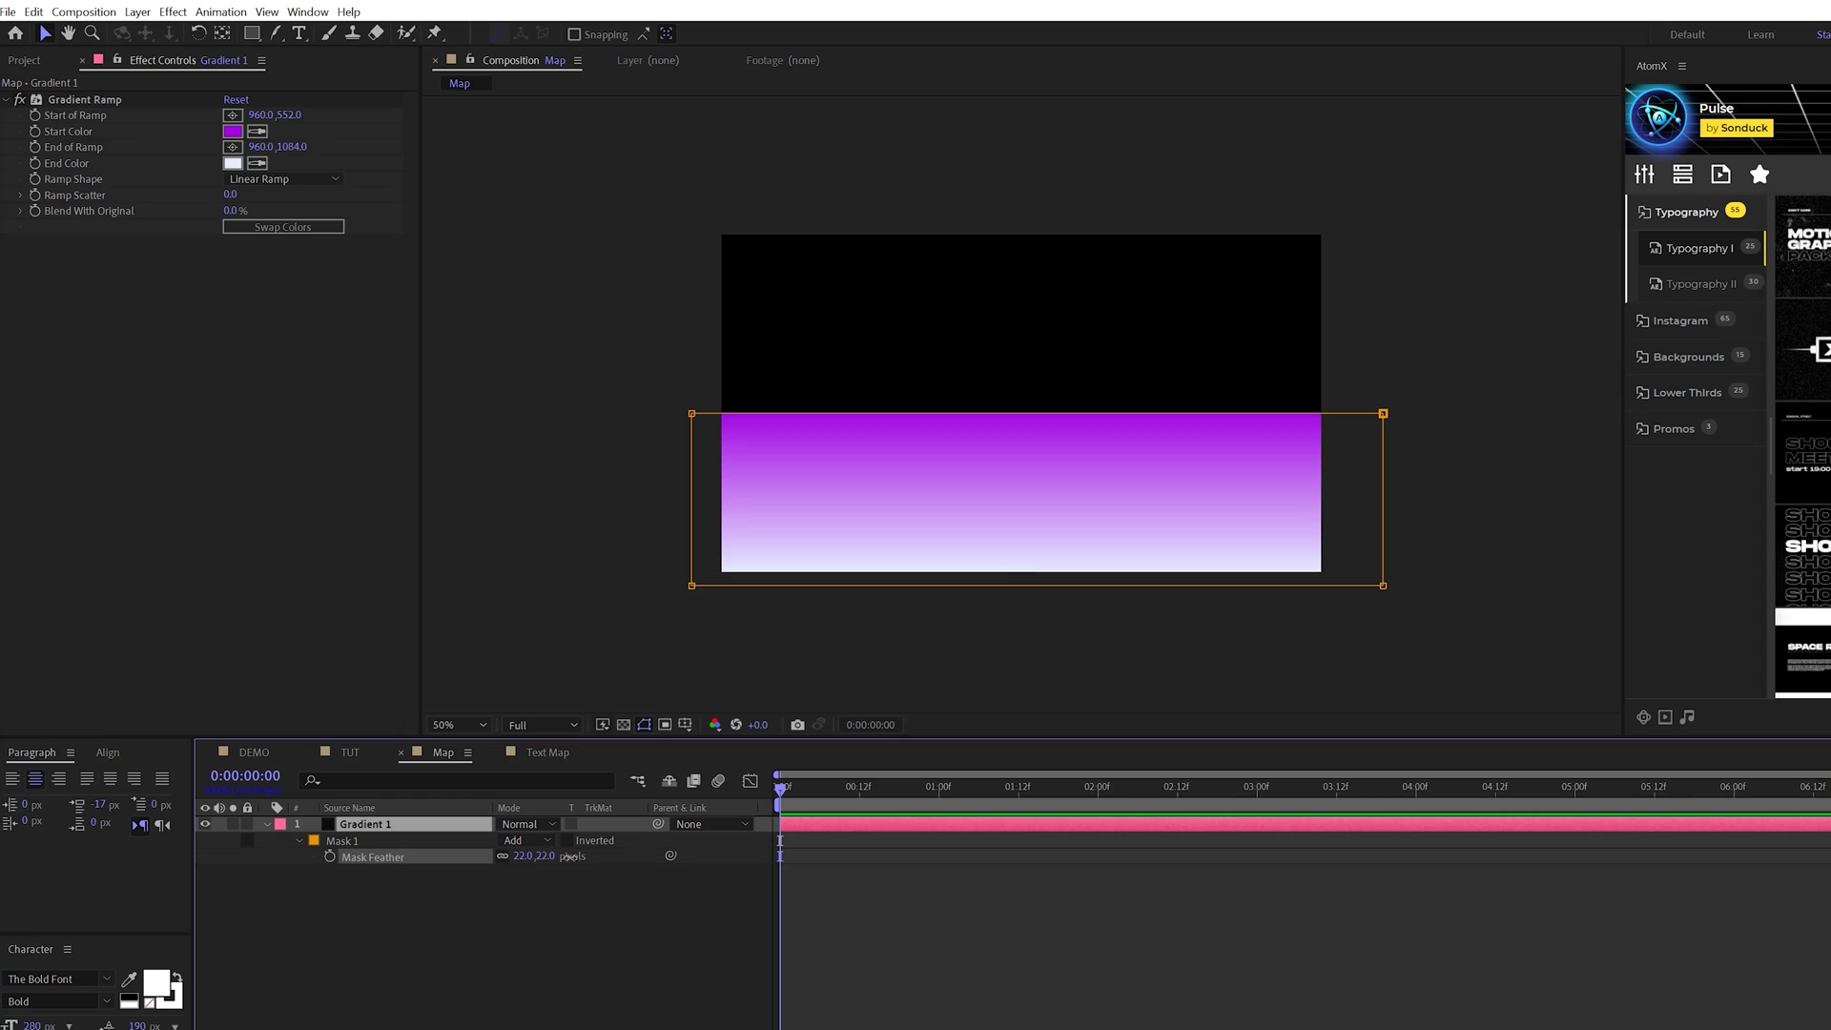
left_click_drag(527, 856, 523, 856)
left_click(445, 986)
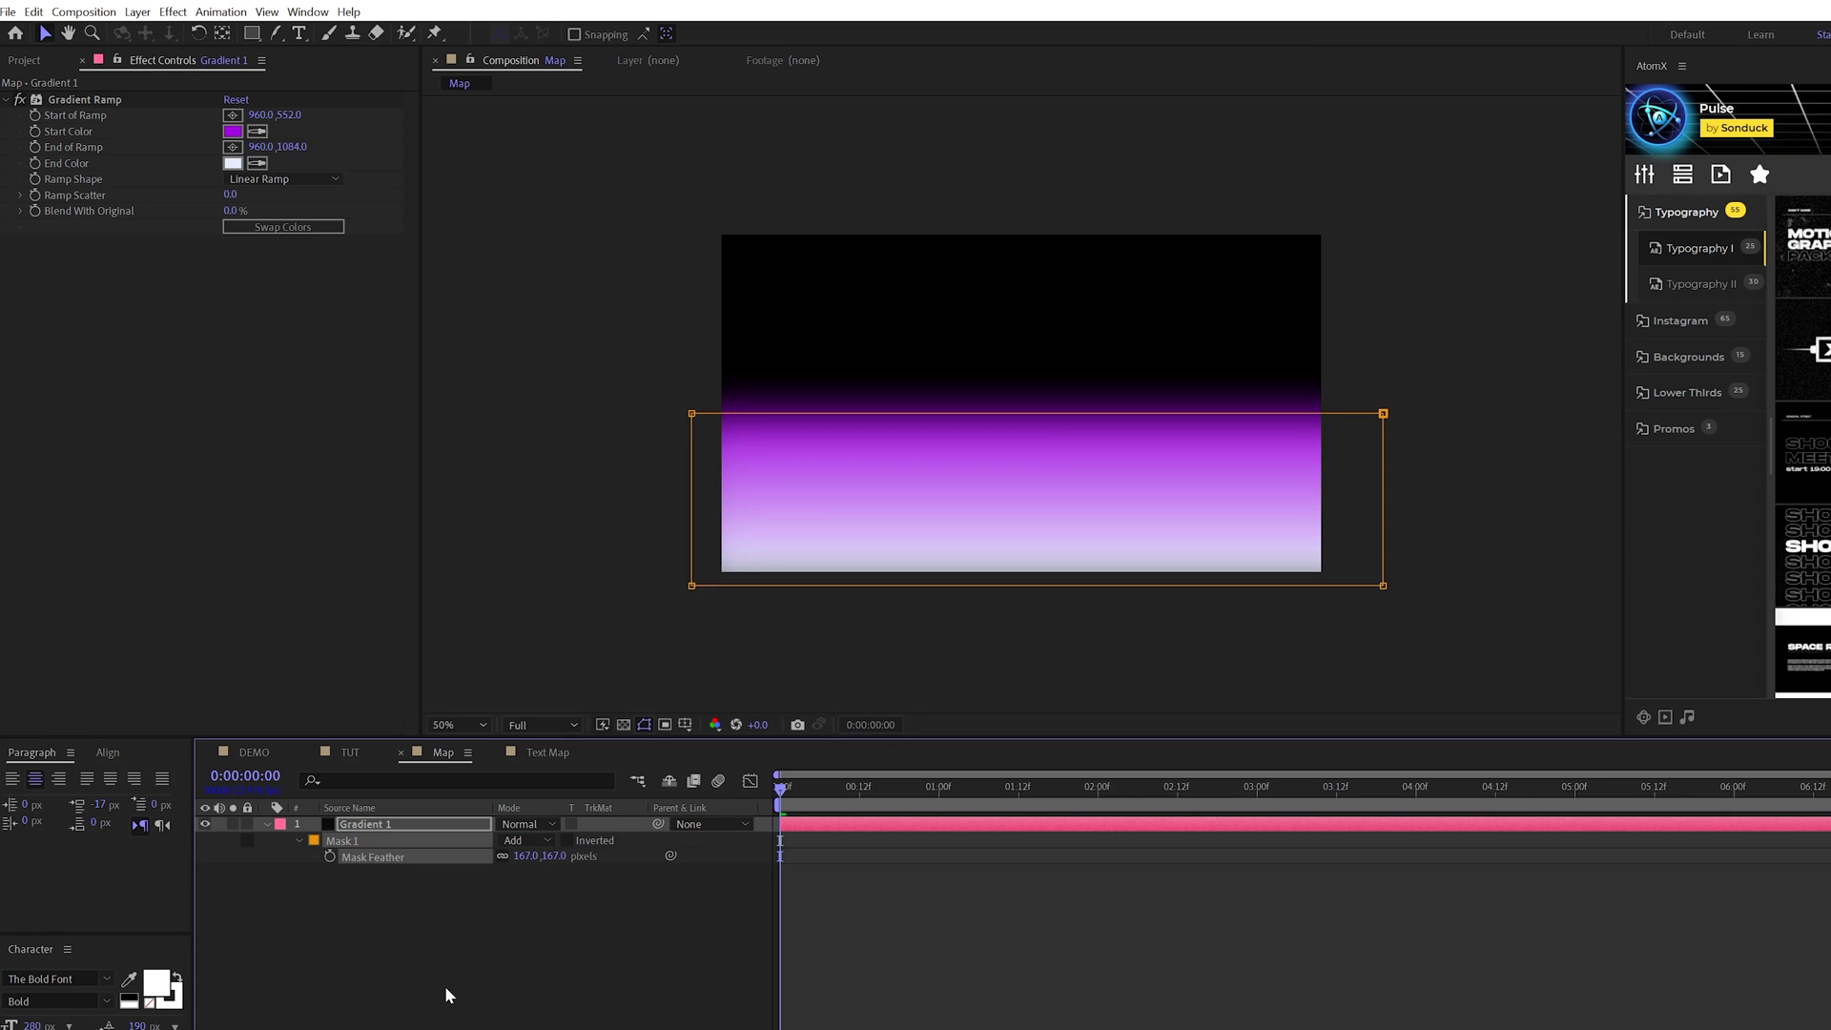
Step: Add a composition-sized solid named Hills to the Map composition
left_click(265, 824)
left_click(342, 825)
left_click(426, 958)
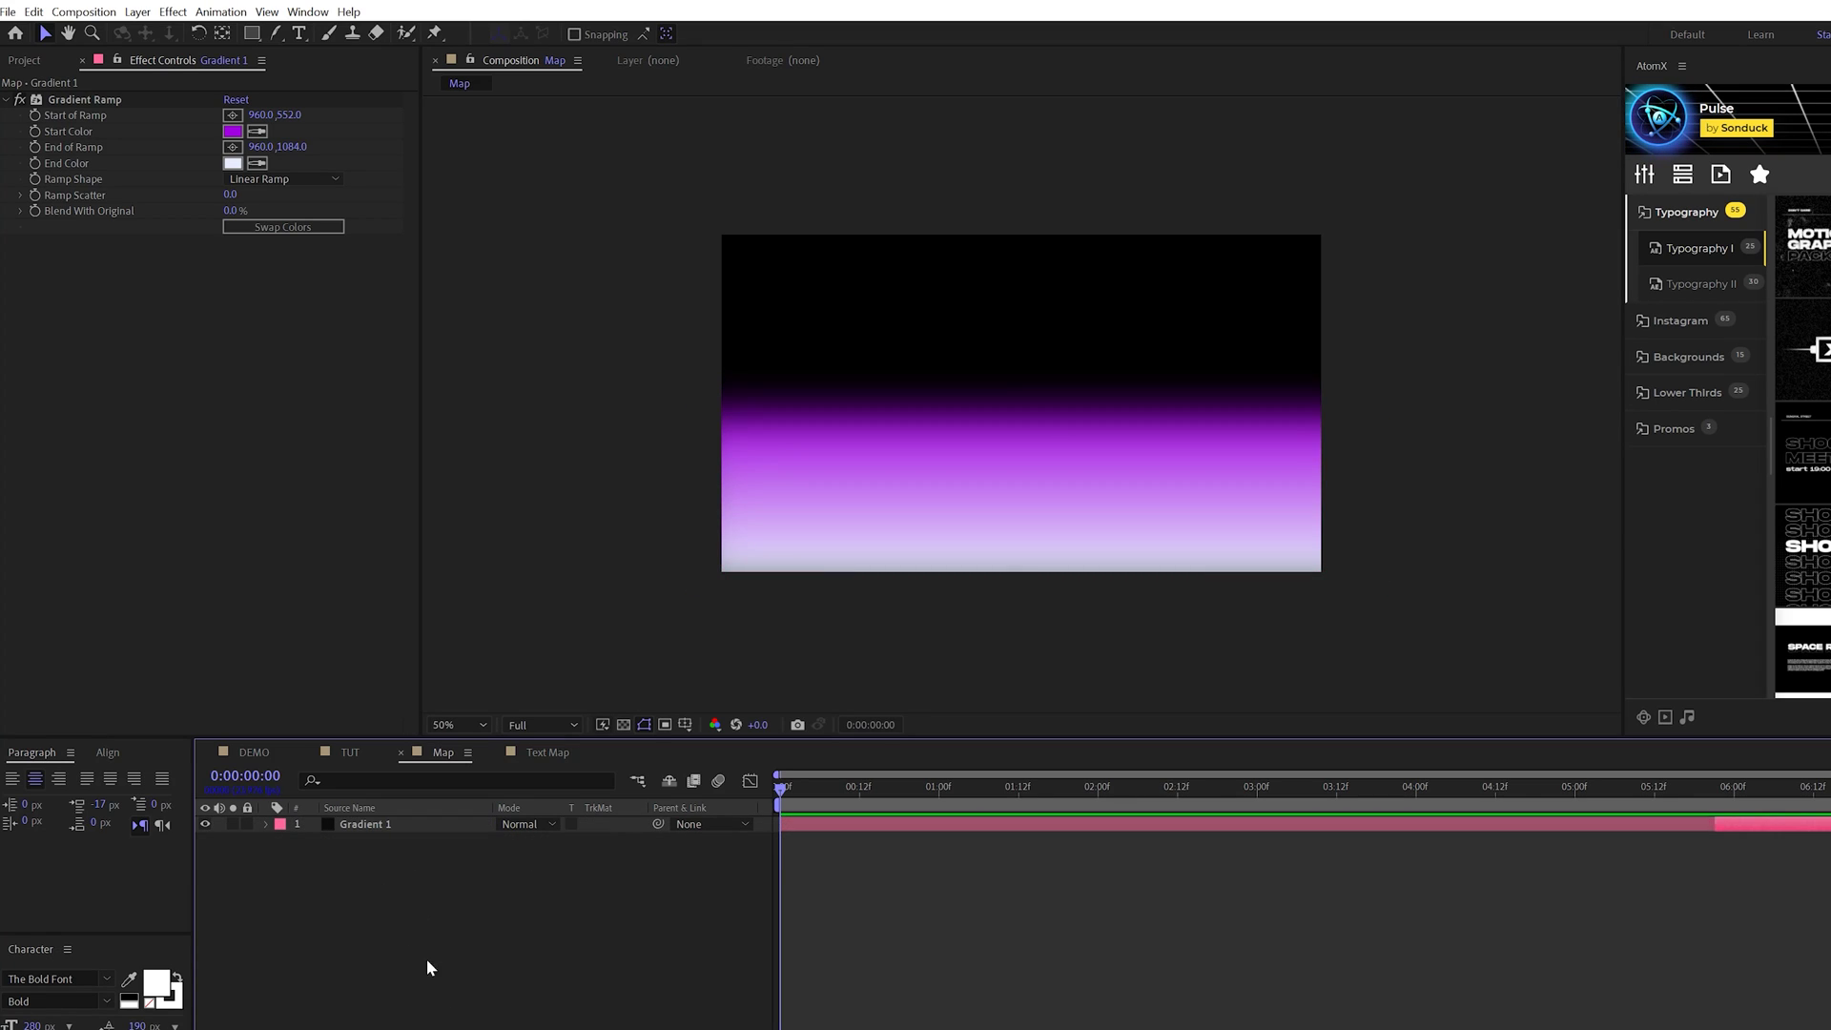
key("ctrl+y")
type("Hills")
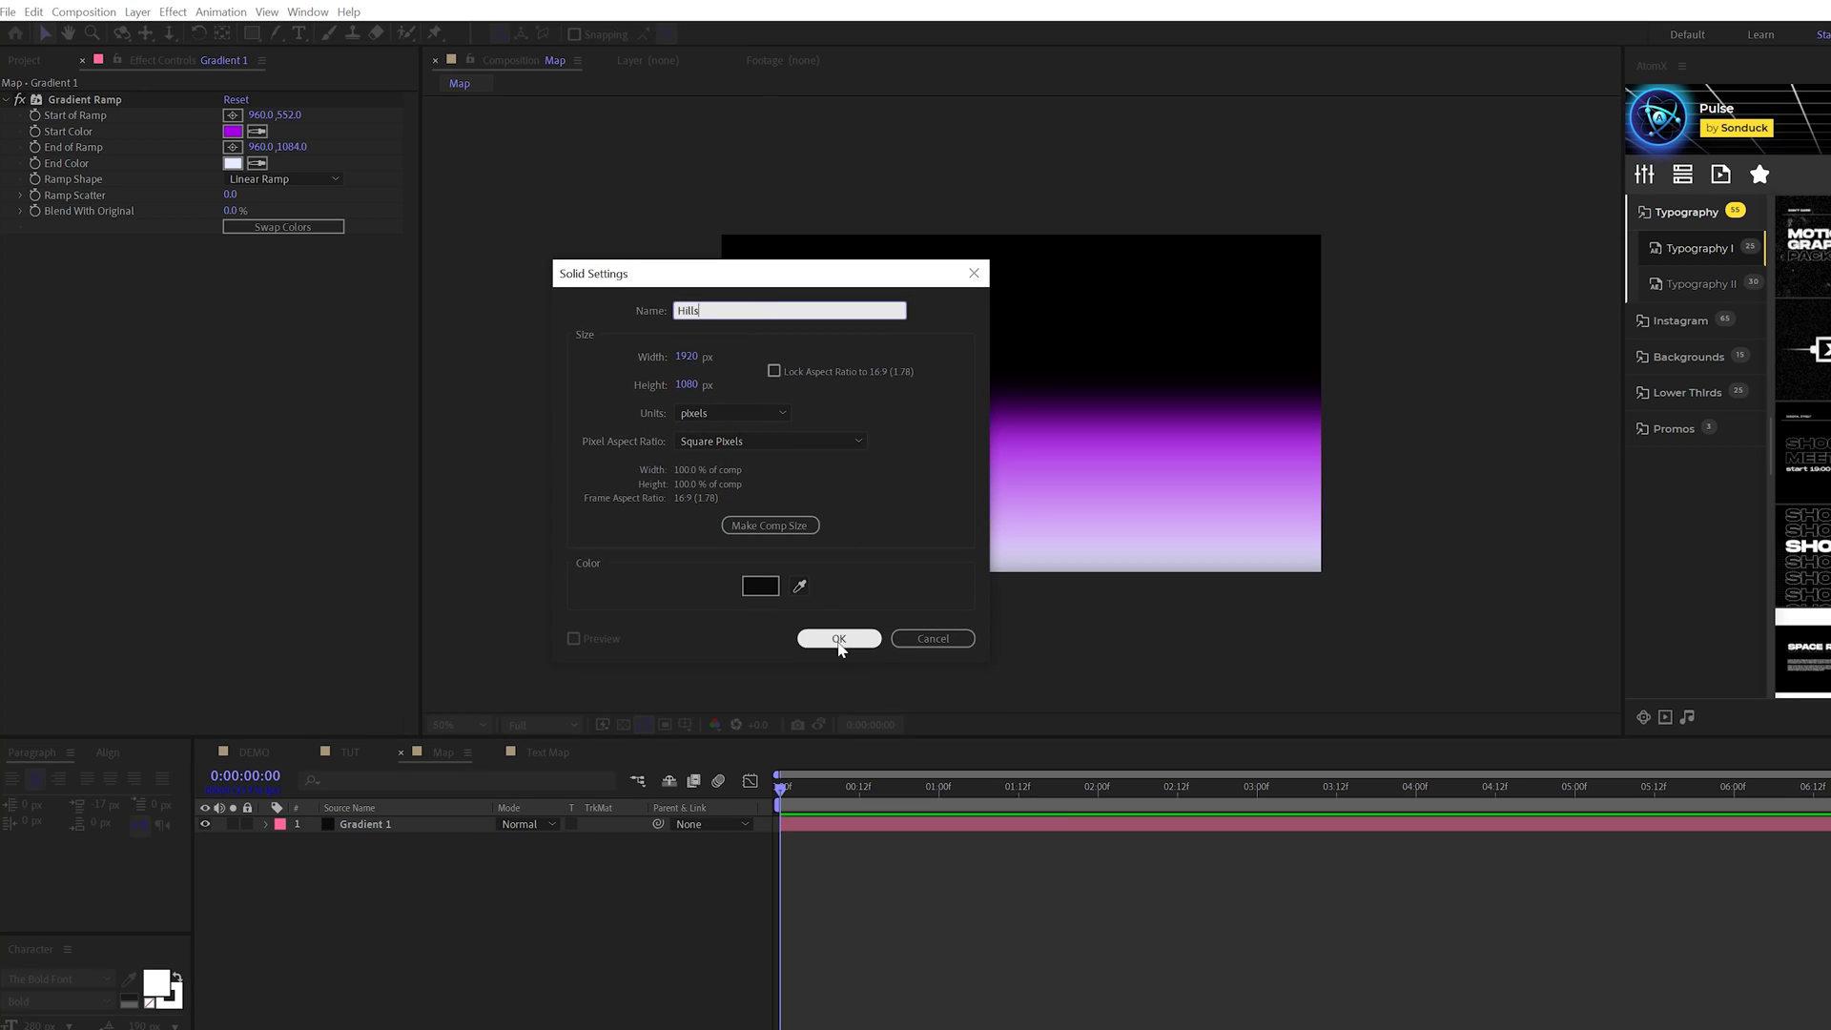
left_click(839, 638)
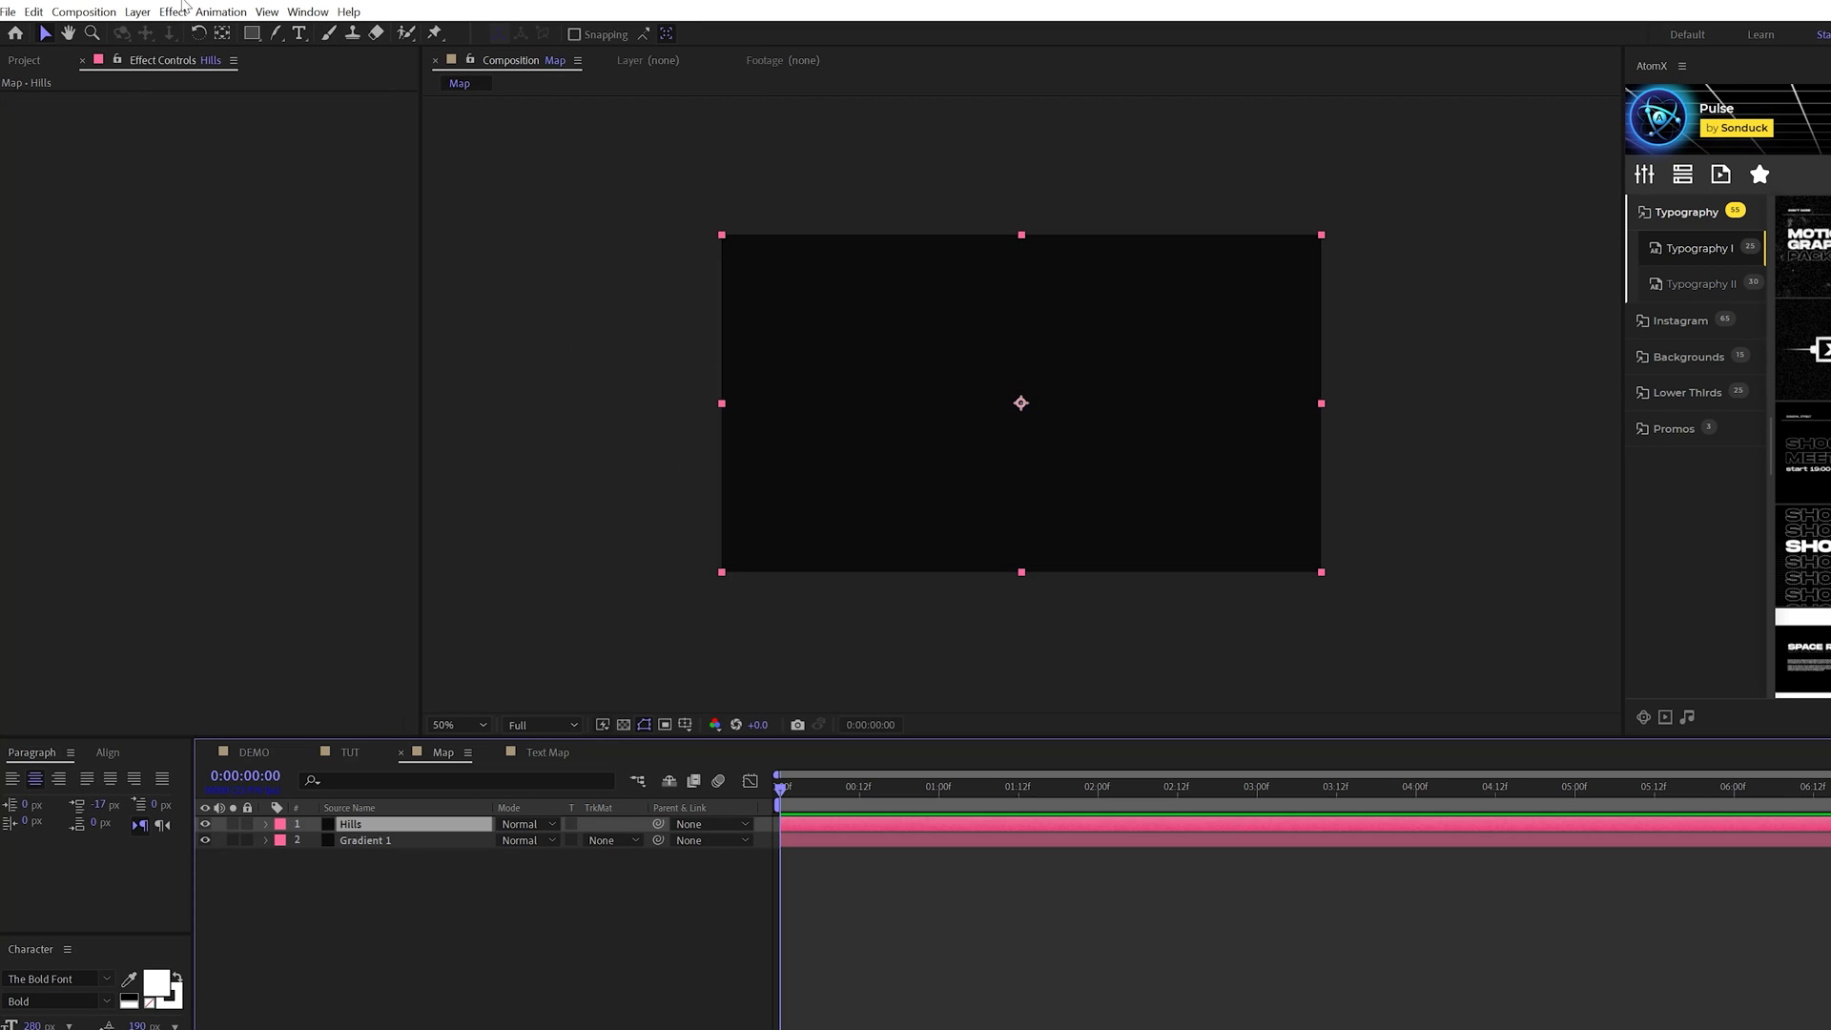
Step: Draw a wavy Pen mask line on the Hills solid, forming uneven hilltops across the middle of the frame from one side past the other
left_click(277, 33)
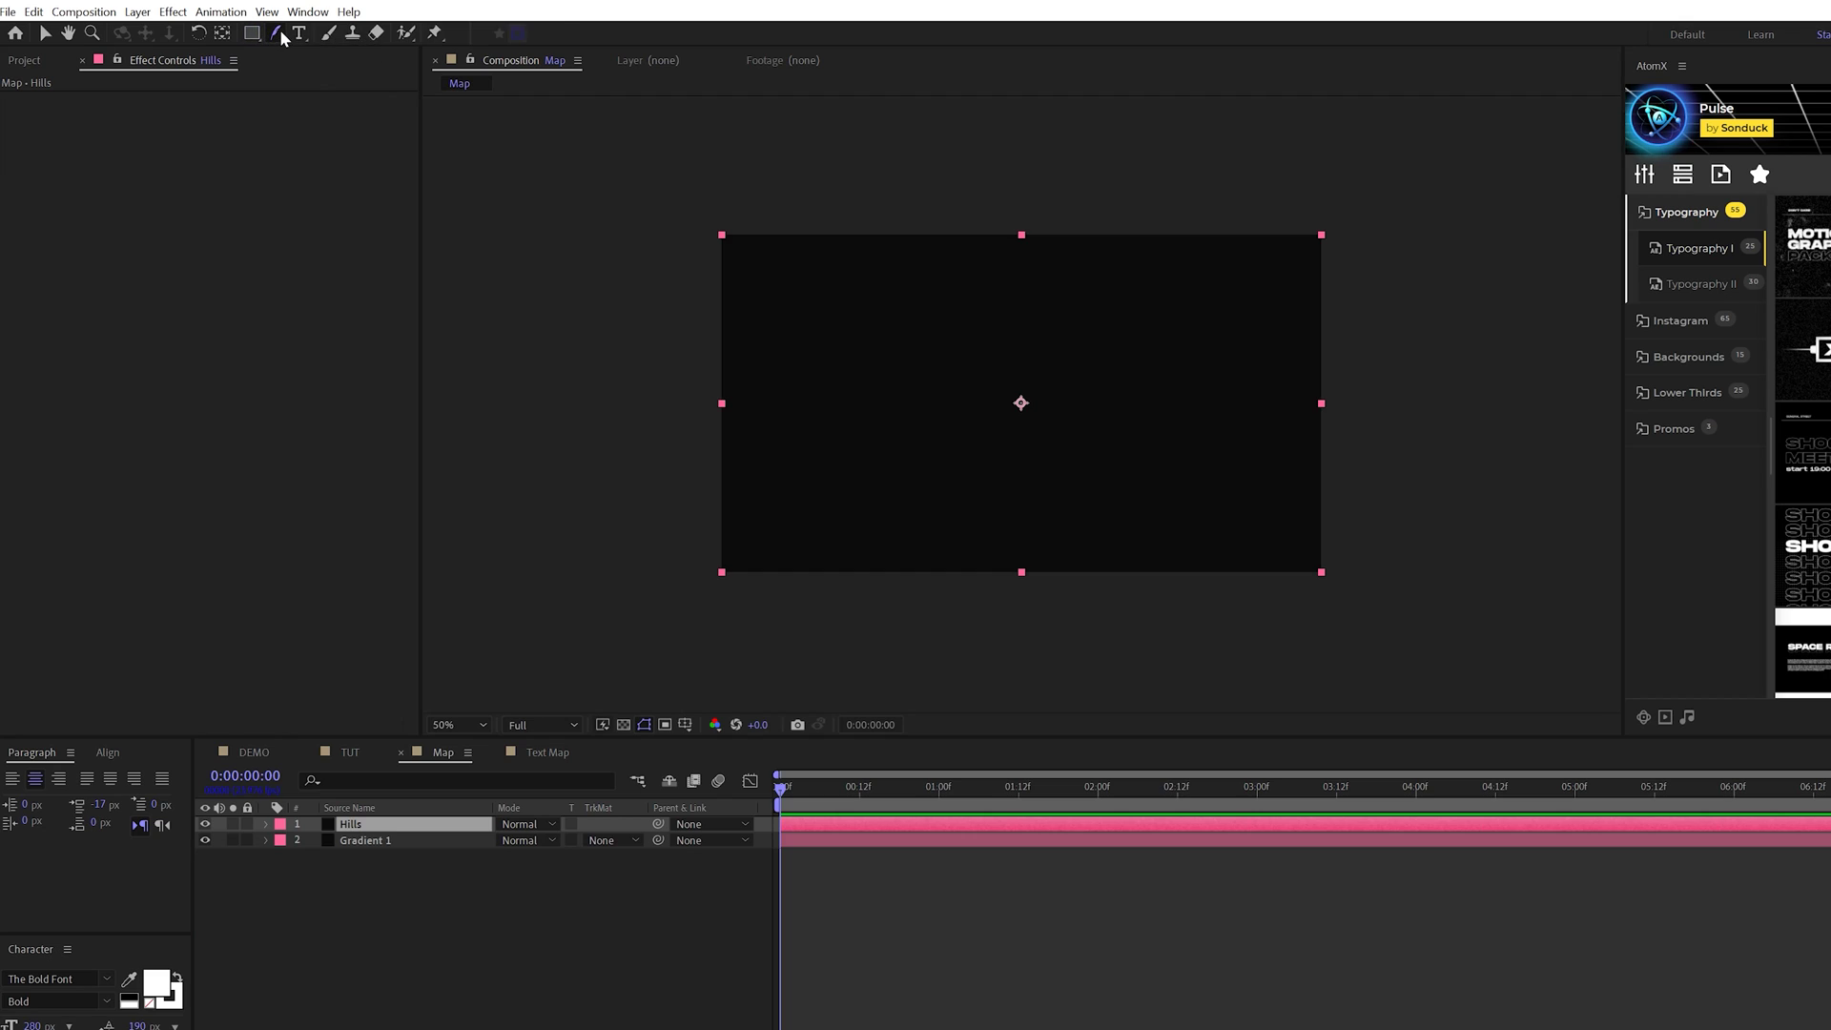
left_click_drag(279, 30, 342, 37)
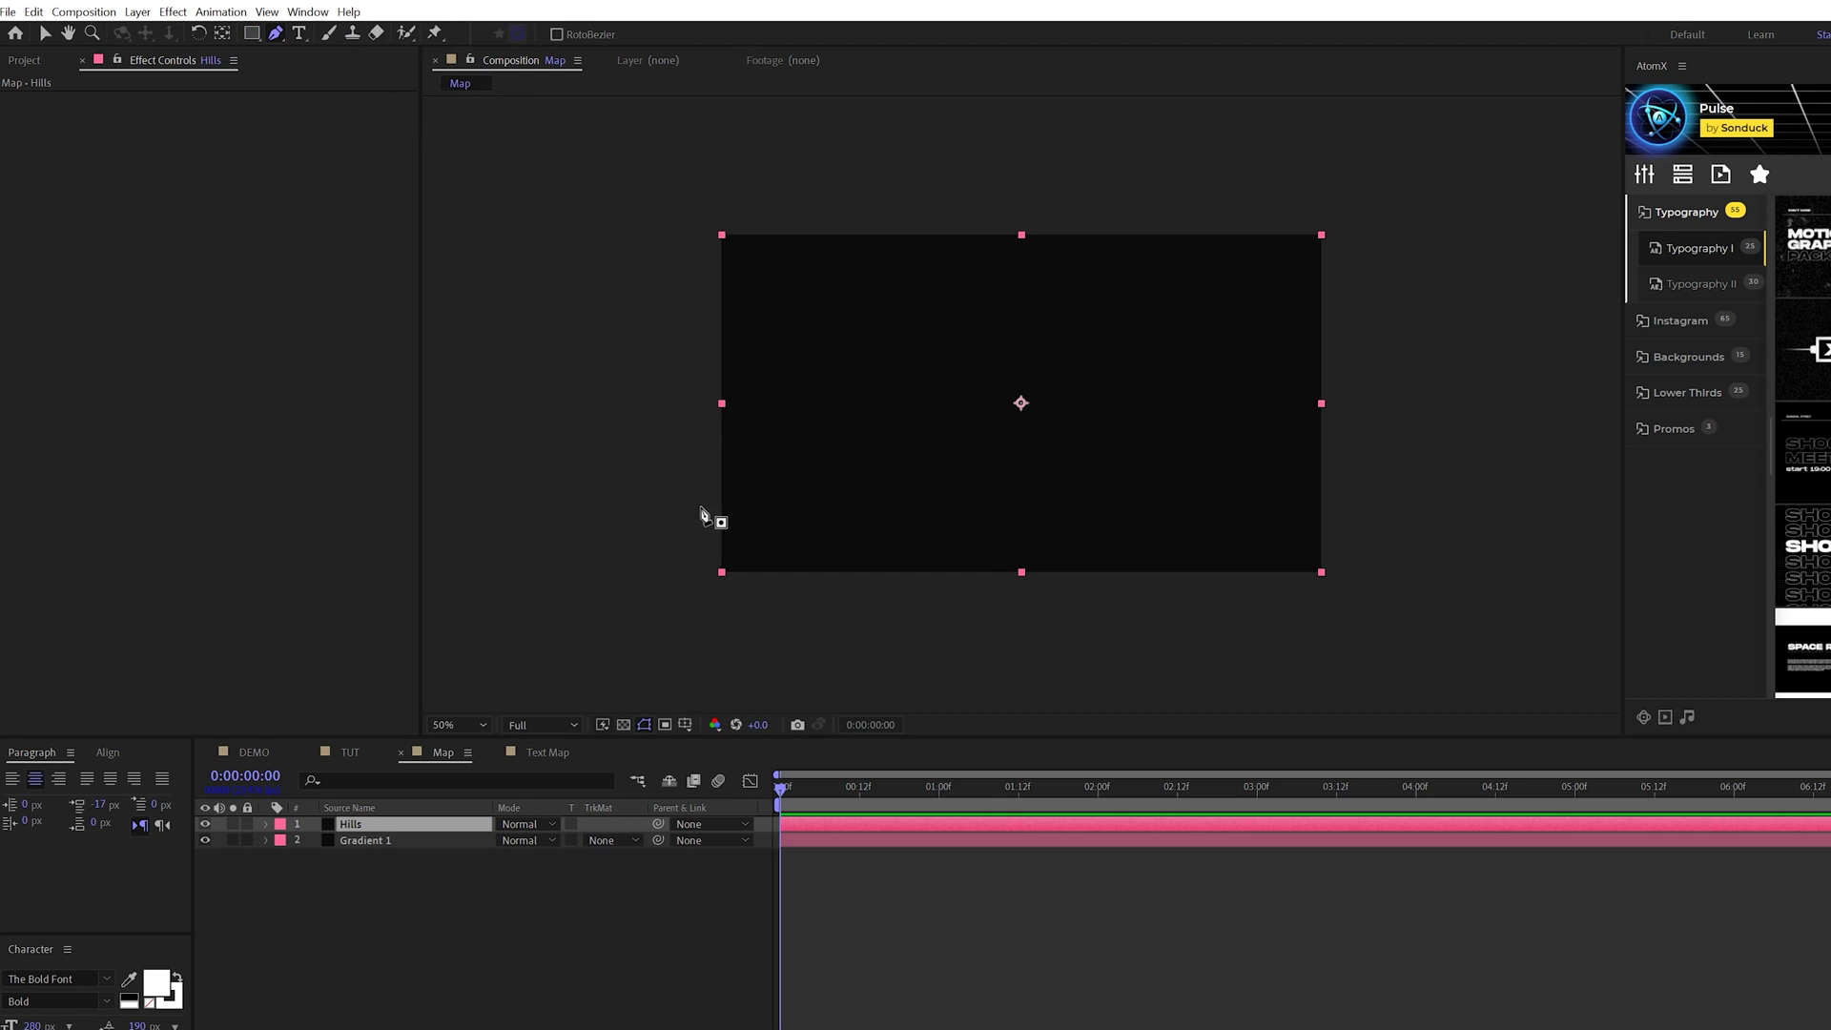
key("period")
left_click(694, 399)
mouse_move(800, 276)
left_mouse_down()
mouse_move(822, 306)
mouse_move(892, 254)
mouse_move(959, 285)
left_mouse_up()
left_click_drag(1000, 255, 1128, 229)
left_click_drag(1167, 301, 1290, 301)
left_click_drag(1328, 232, 1337, 206)
left_click_drag(1459, 274, 1134, 303)
left_click_drag(1207, 259, 1228, 227)
left_click_drag(1264, 300, 1284, 338)
left_click_drag(1346, 319, 1124, 217)
left_click_drag(1191, 269, 1219, 287)
left_click_drag(1279, 216, 1413, 496)
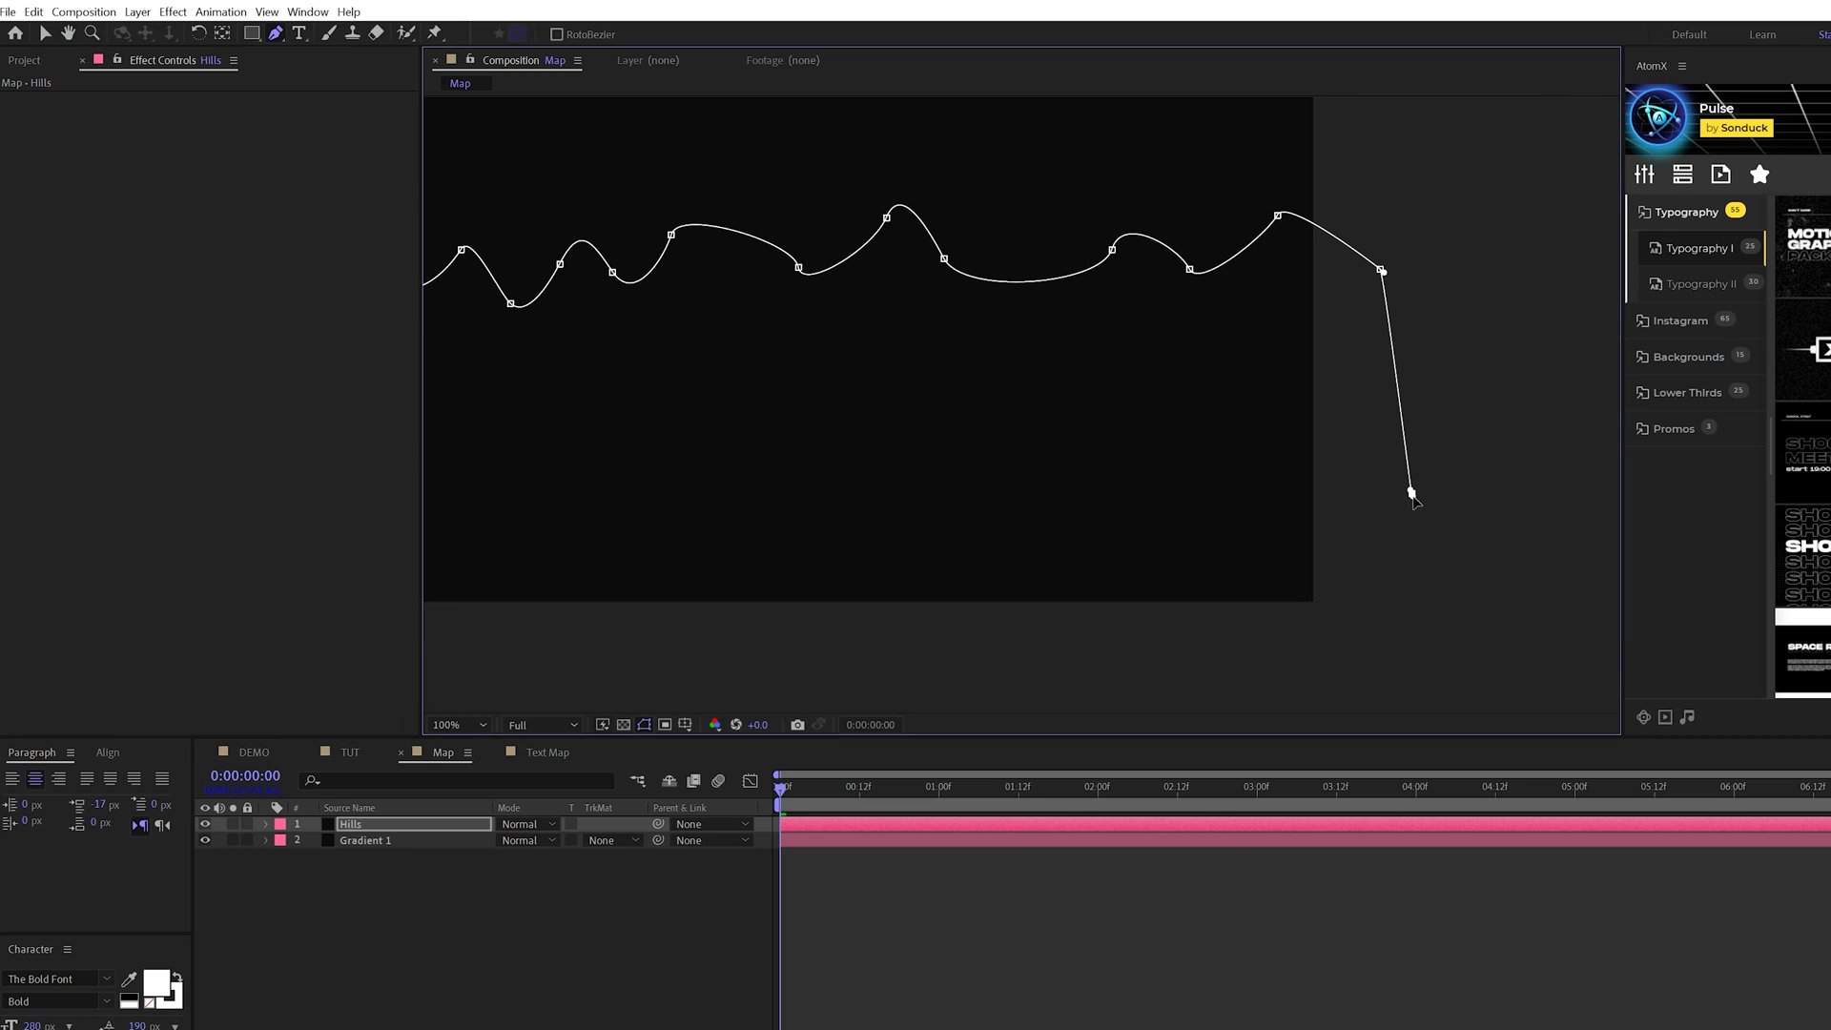
Step: Close the Hills mask path with points well outside the frame below, so everything under the ridge line is enclosed
key("comma")
left_click(1375, 660)
key("comma")
left_click(557, 574)
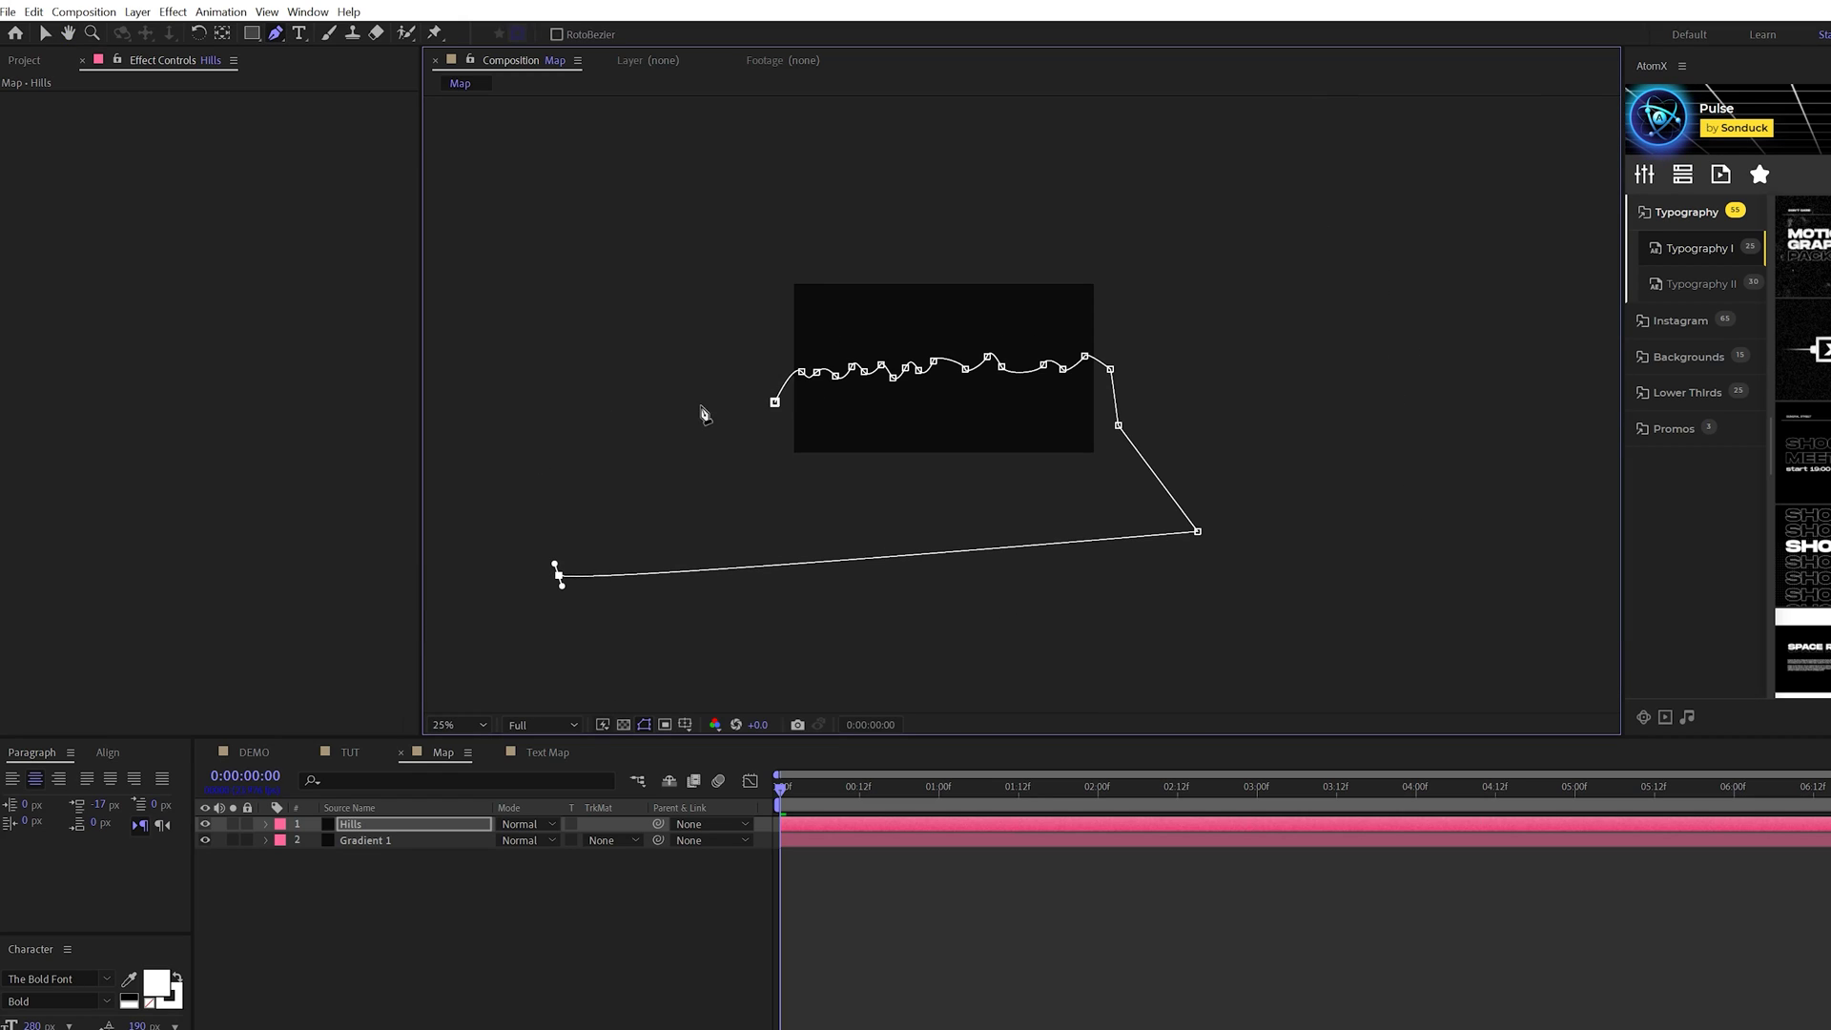
left_click(775, 403)
key("period")
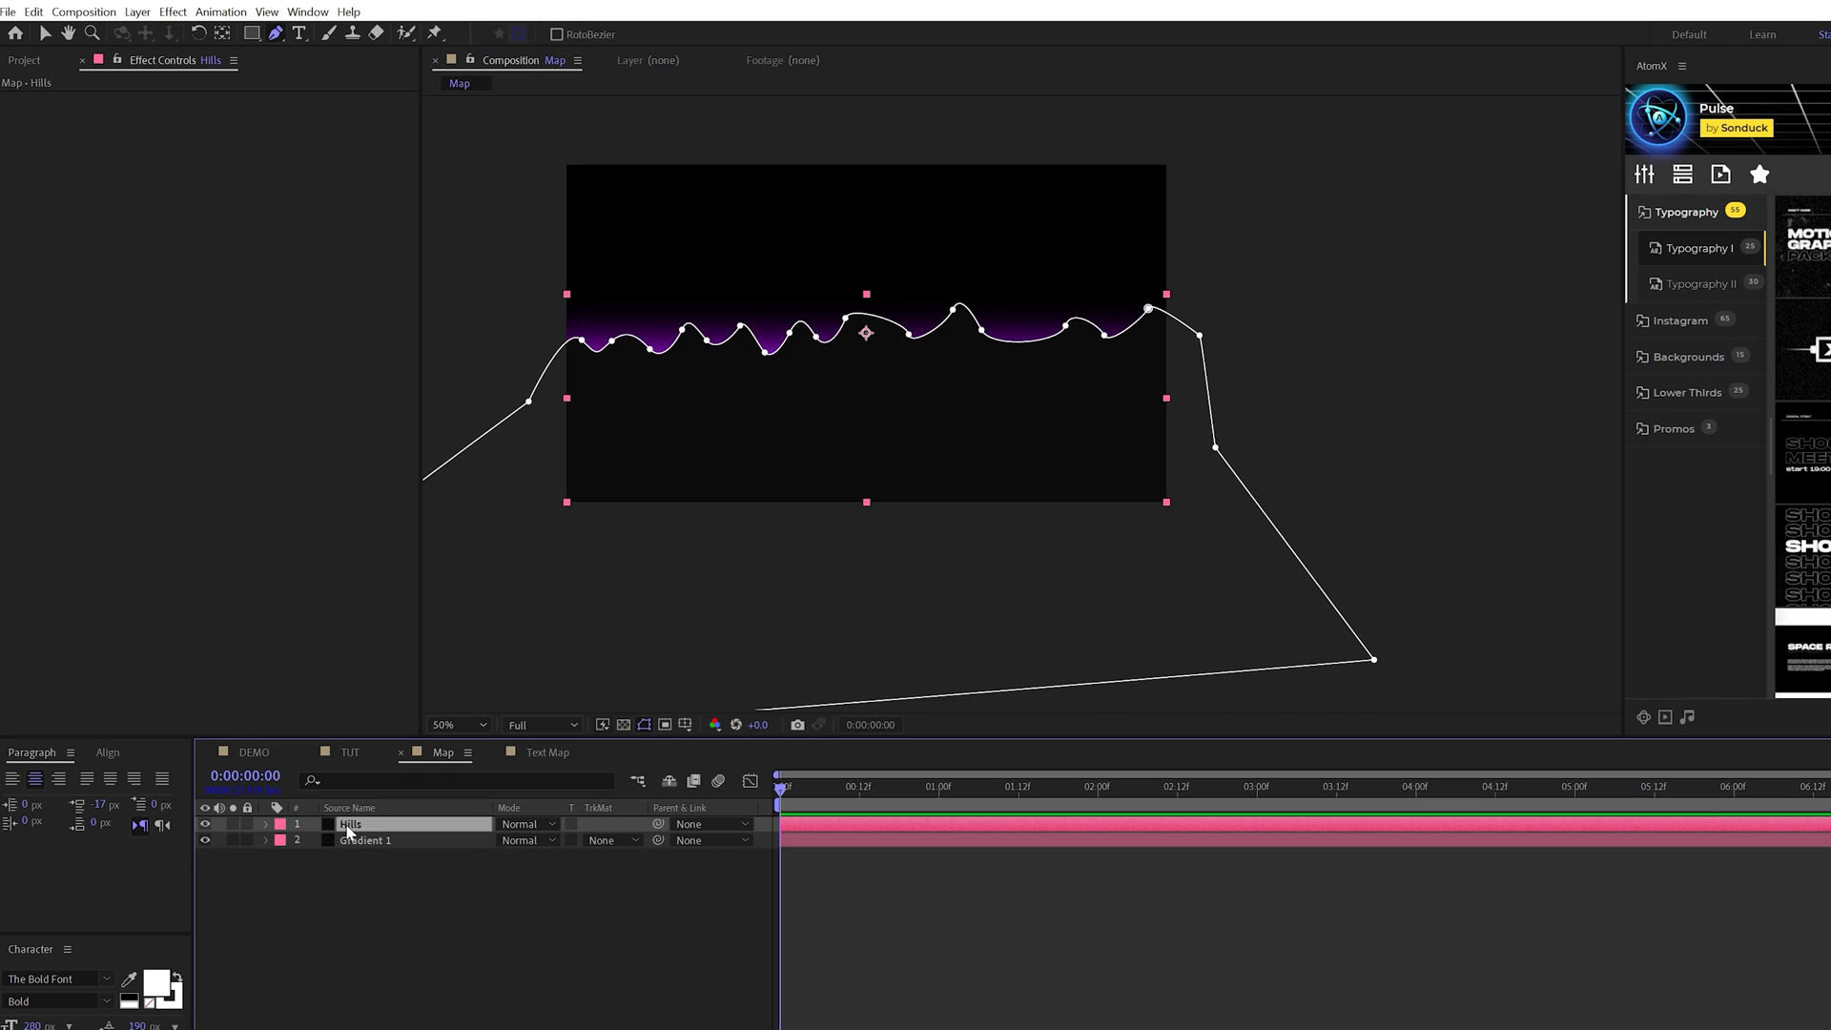
Step: Place Hills beneath Gradient 1 and shift Gradient 1 slightly down, so the dark ridge stands above the purple glow
left_click_drag(349, 826, 351, 860)
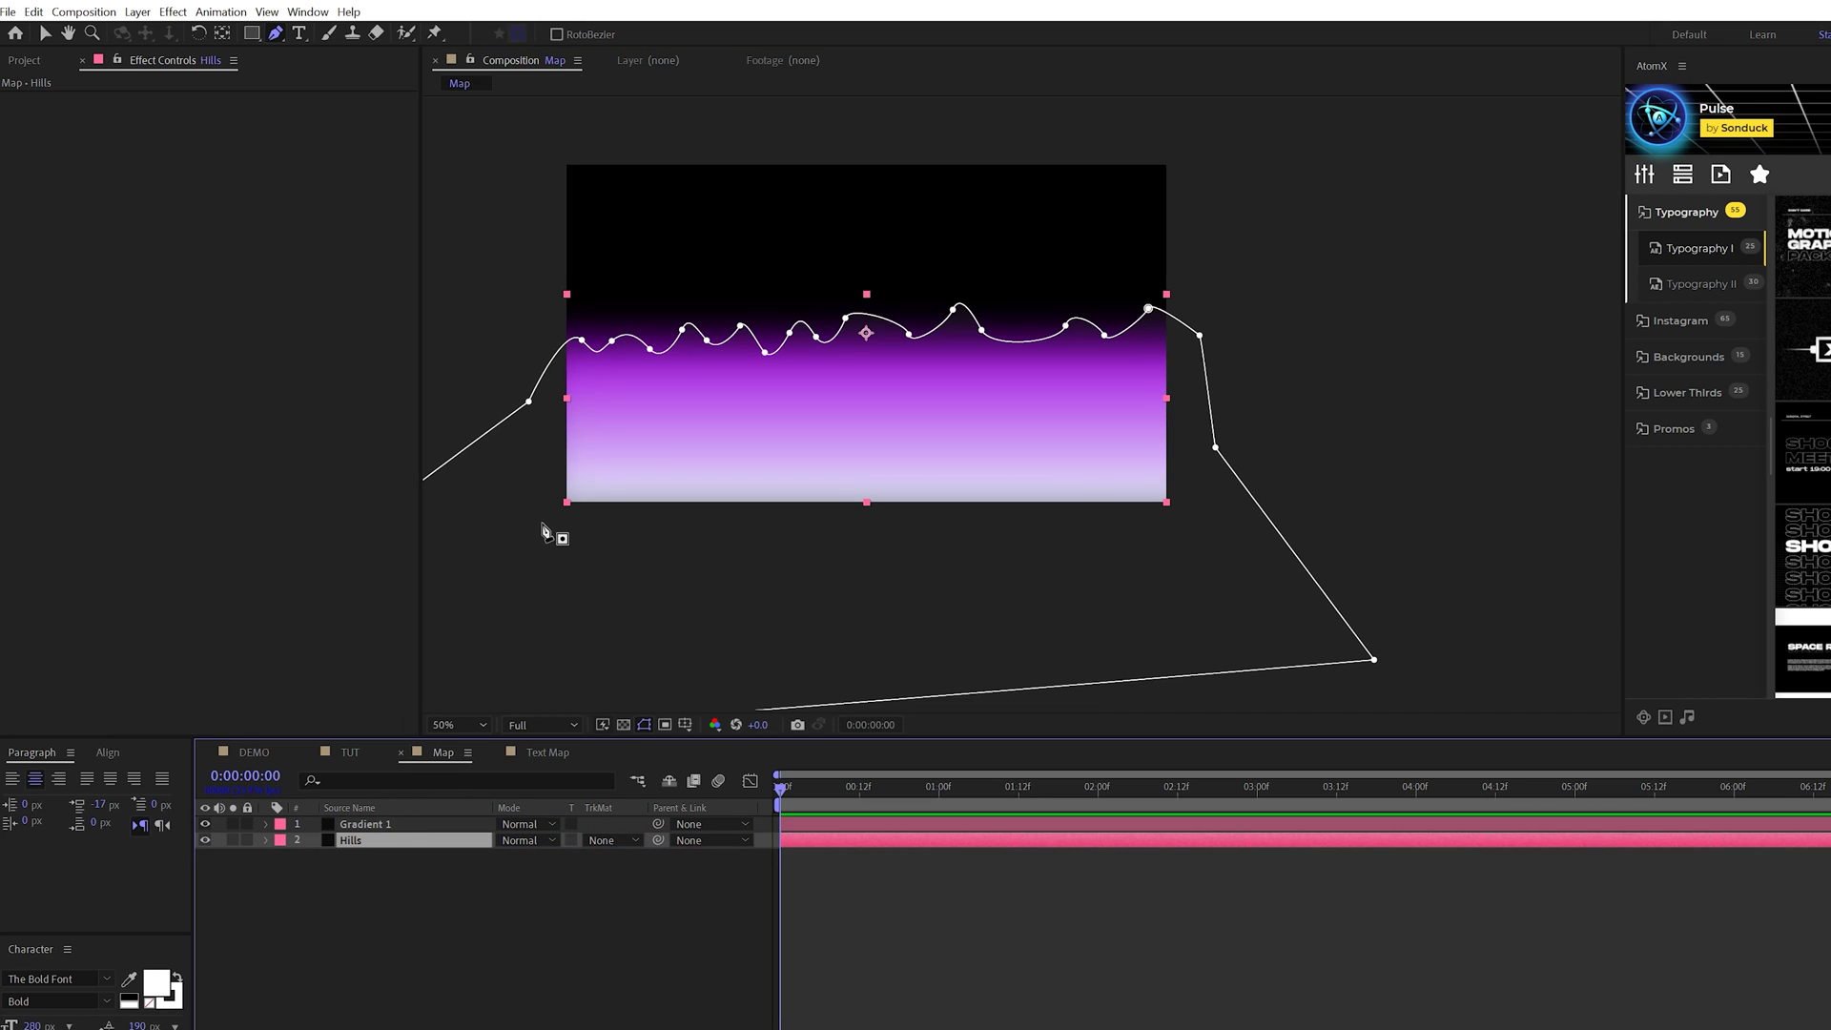
key("v")
left_click(355, 825)
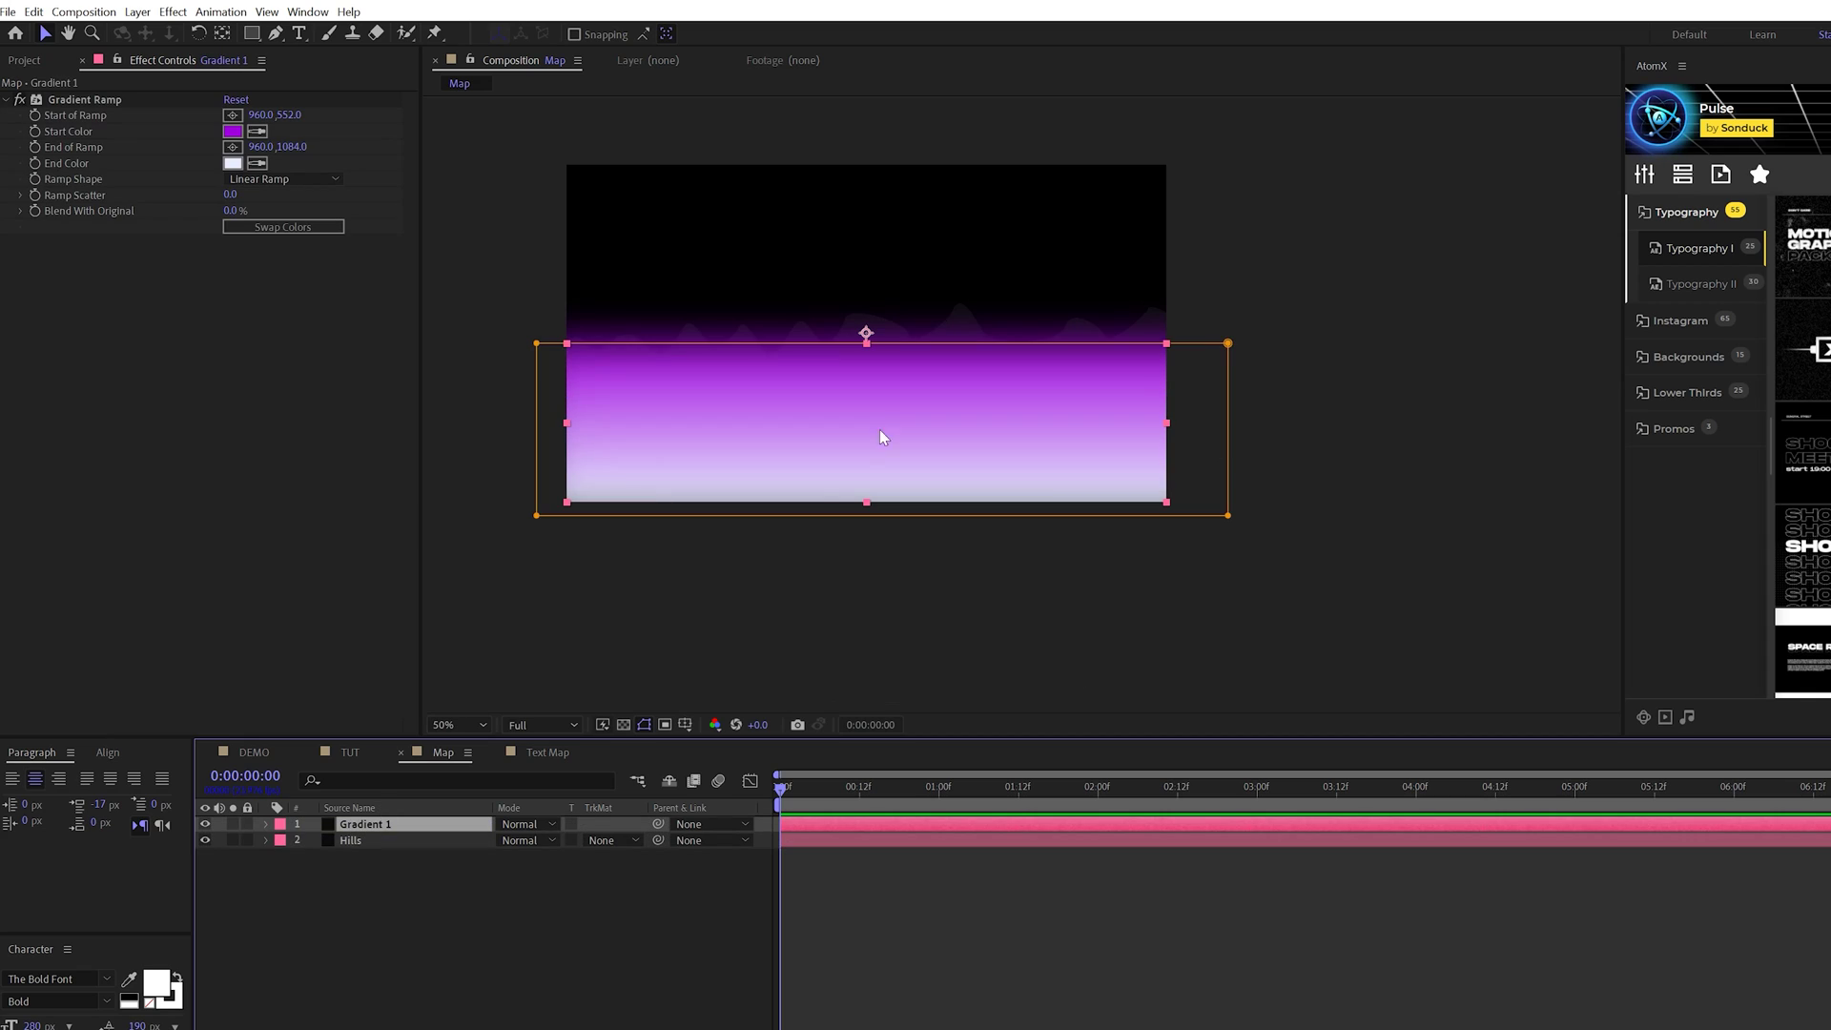
left_click_drag(880, 429, 876, 465)
key("F2")
key("shift+slash")
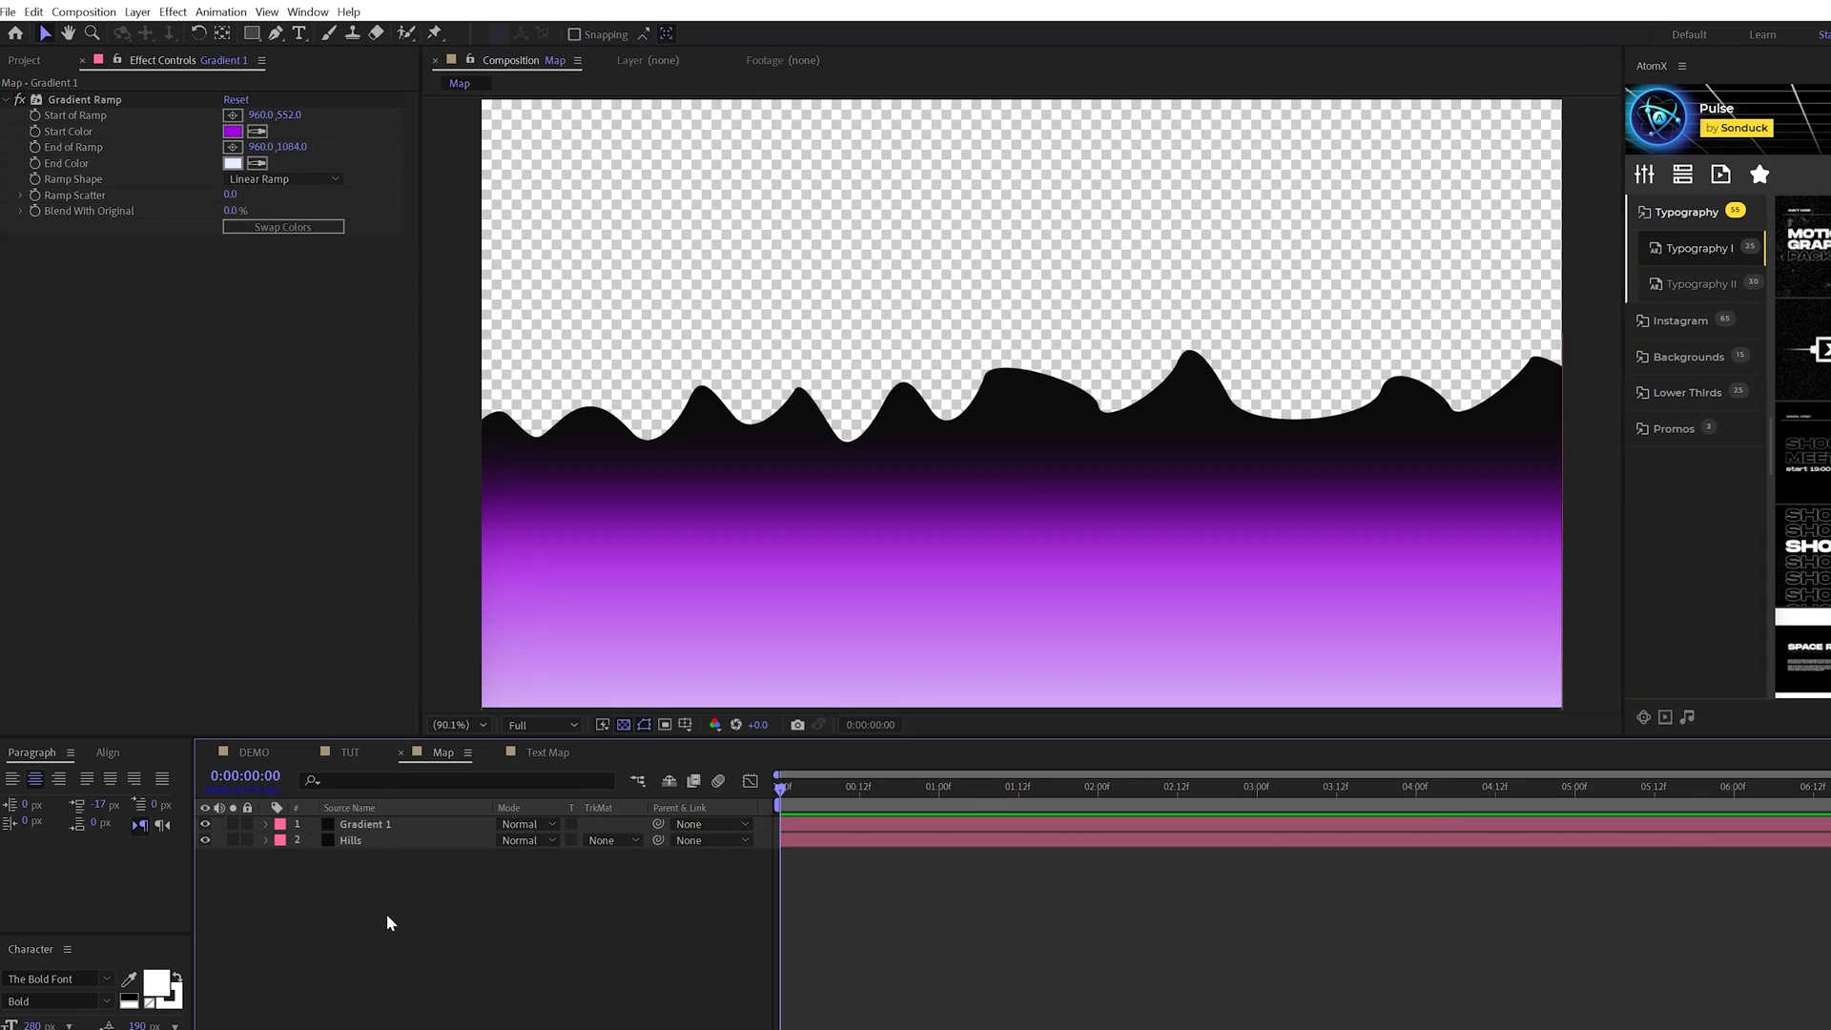
Step: Add a composition-sized solid named Graident 2 to the Map composition and apply Gradient Ramp to it
key("ctrl+y")
type("G")
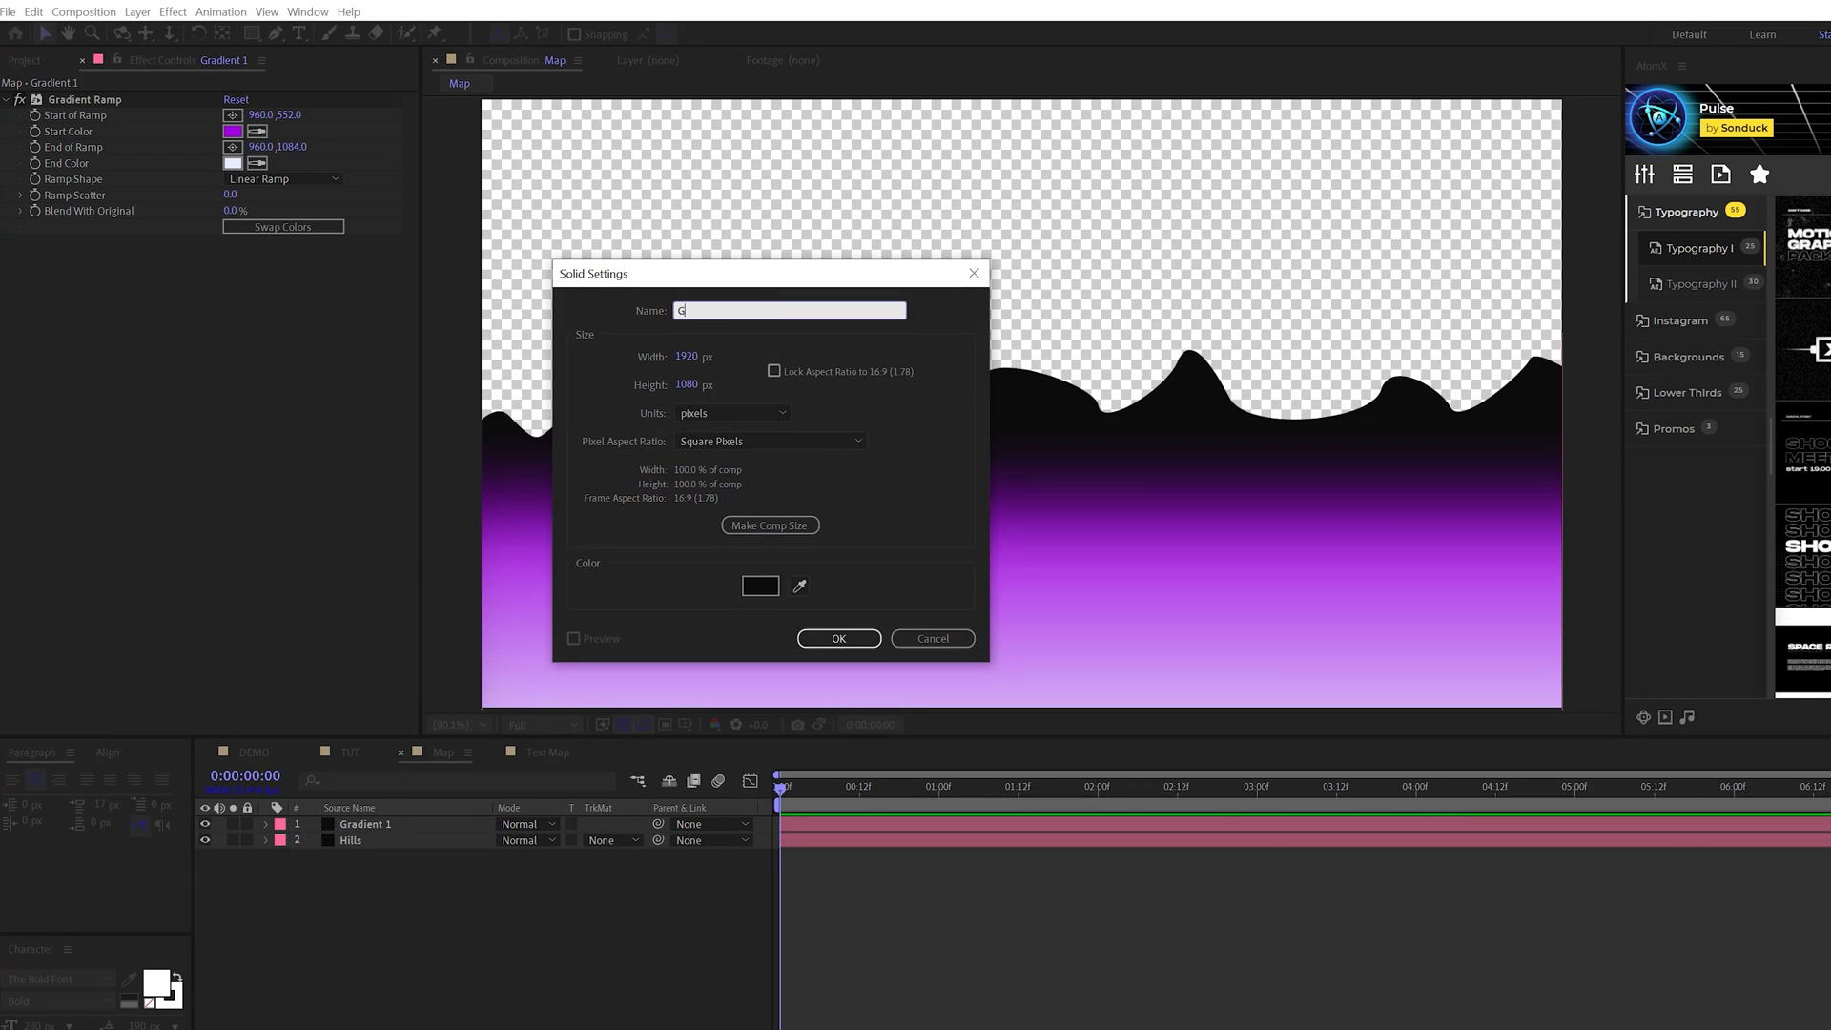
type("raixent 2")
key("Return")
left_click(172, 12)
mouse_move(286, 269)
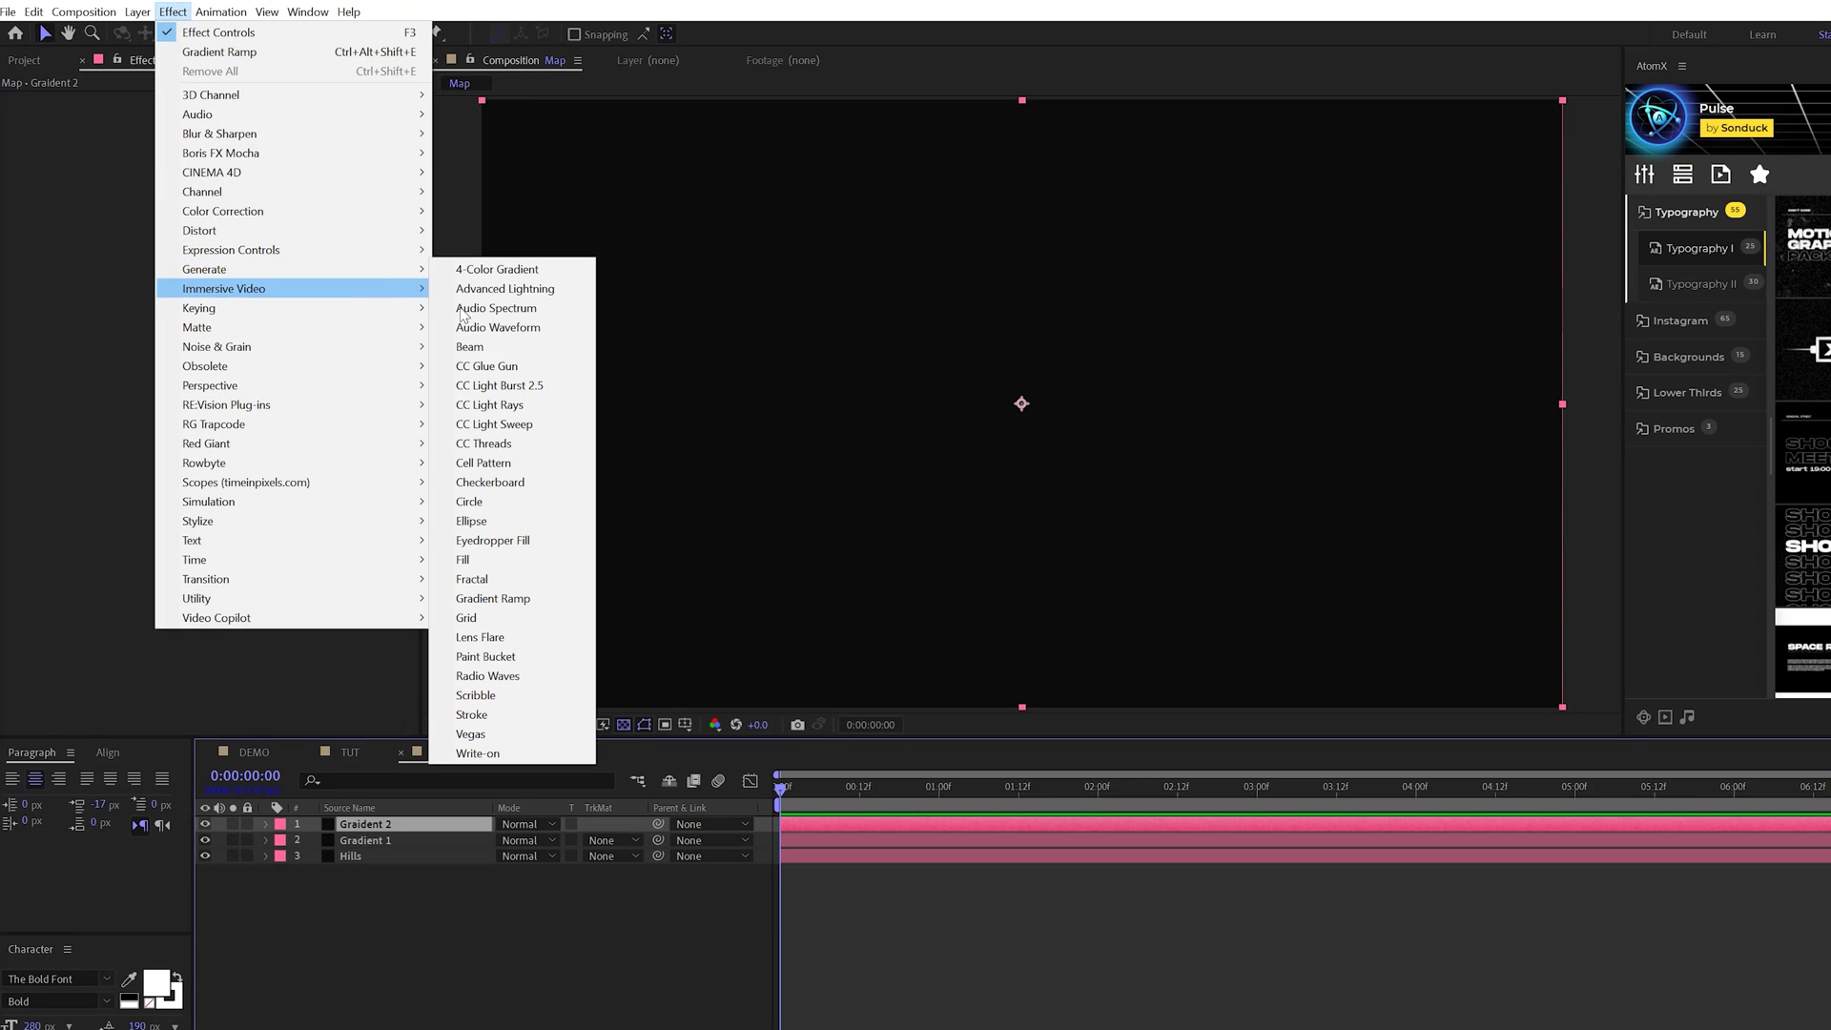
left_click(491, 598)
scroll(917, 404, "down", 2)
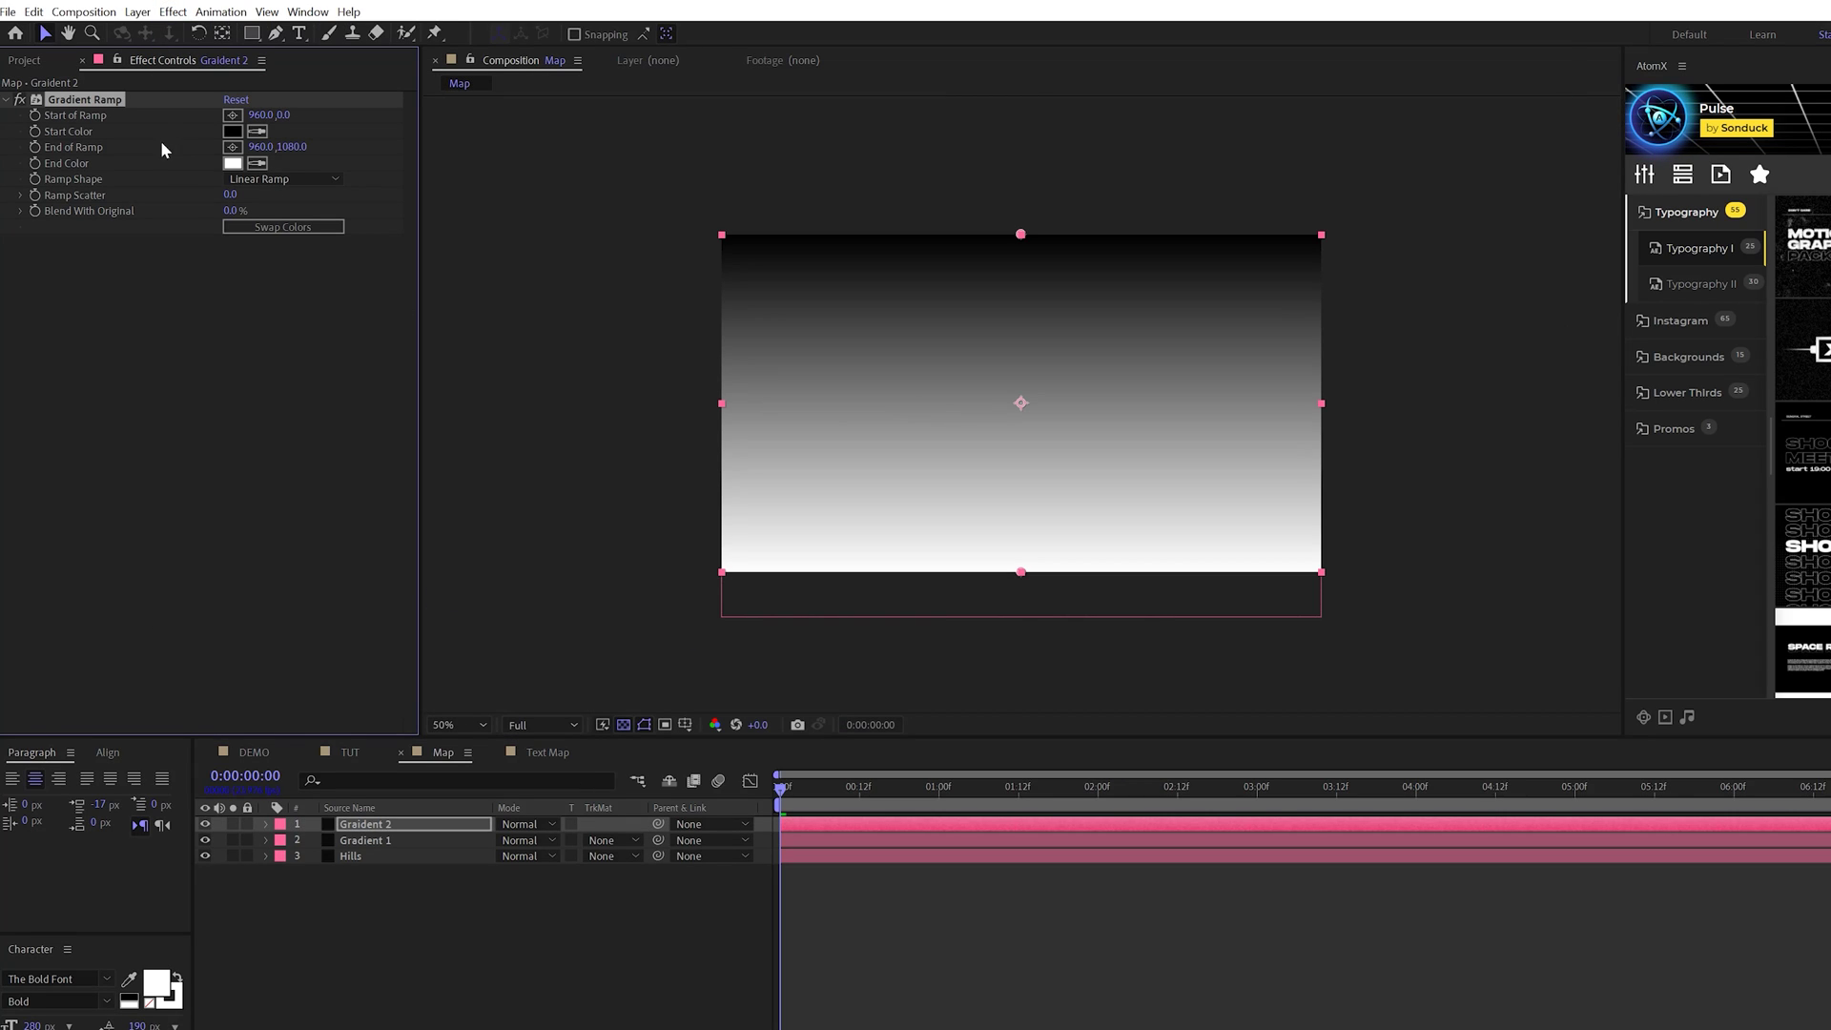
Step: Set the start colour of the Graident 2 ramp to a vivid blue
left_click(233, 134)
left_click_drag(863, 753, 867, 777)
key("Return")
left_click(233, 134)
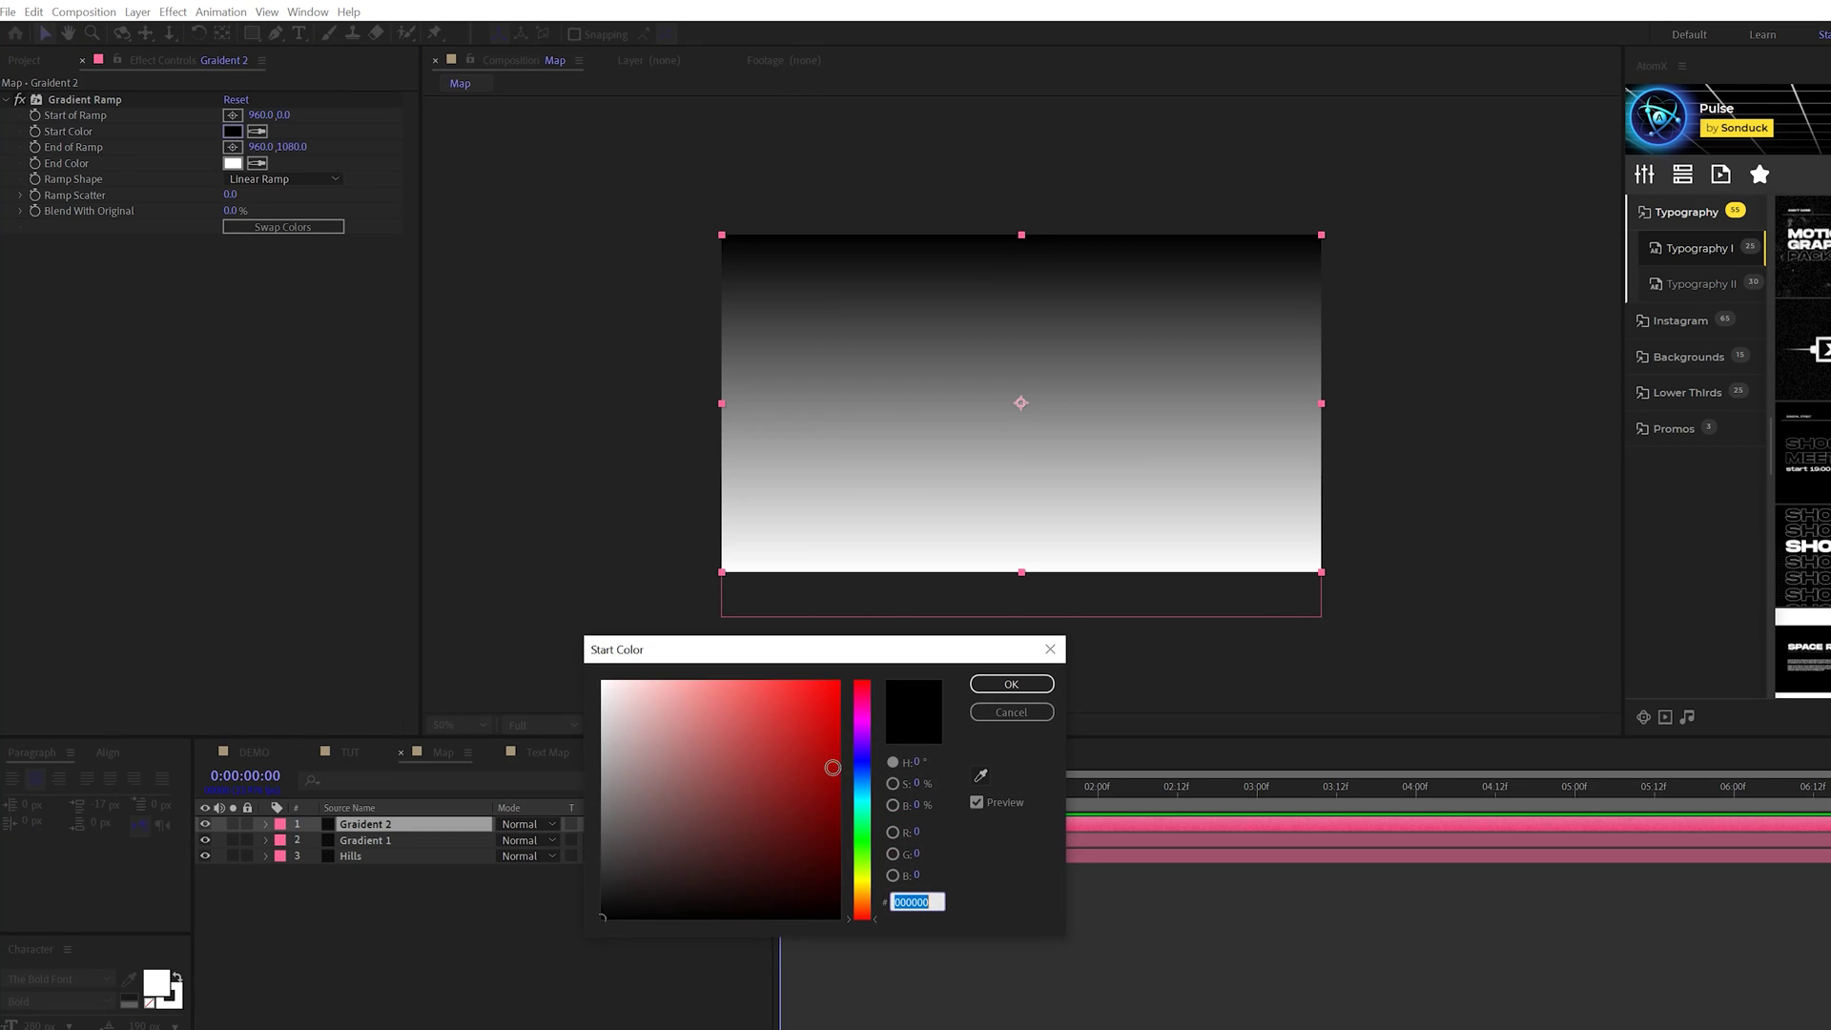
left_click(867, 784)
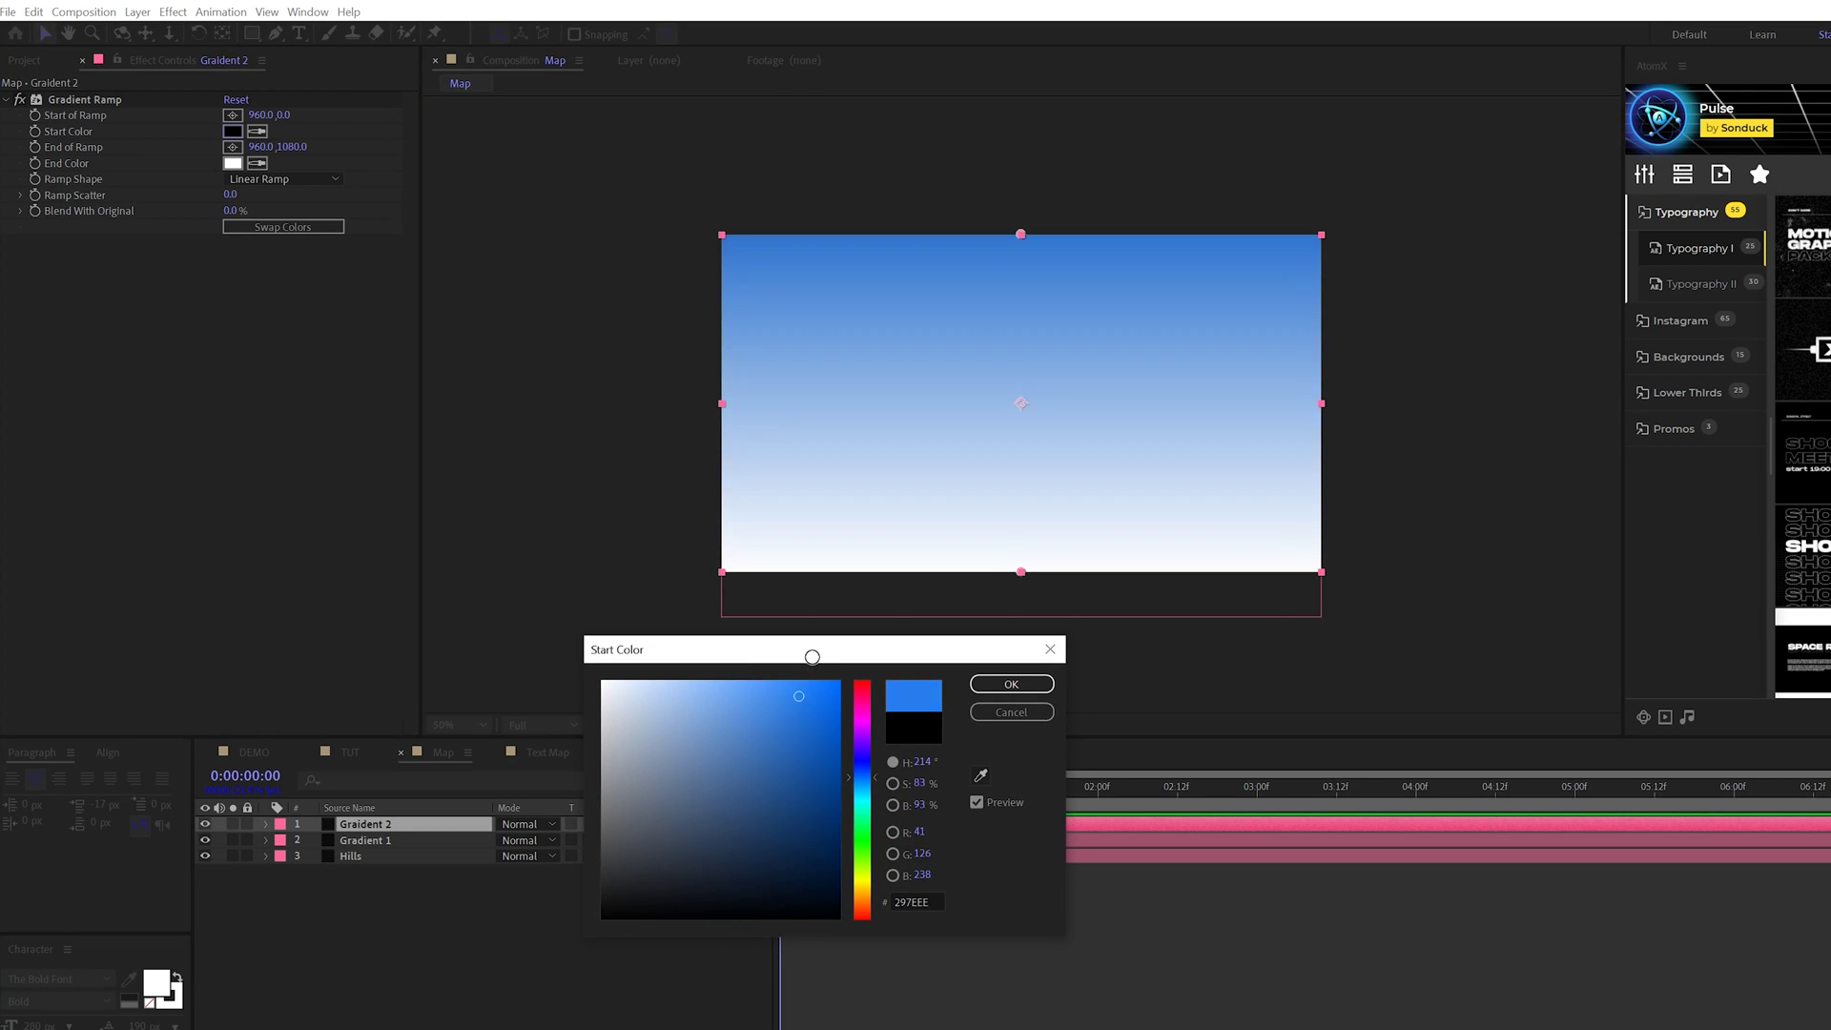
left_click(815, 681)
left_click(1023, 679)
Step: Set the end colour of the Graident 2 ramp to a light sky blue
left_click(232, 163)
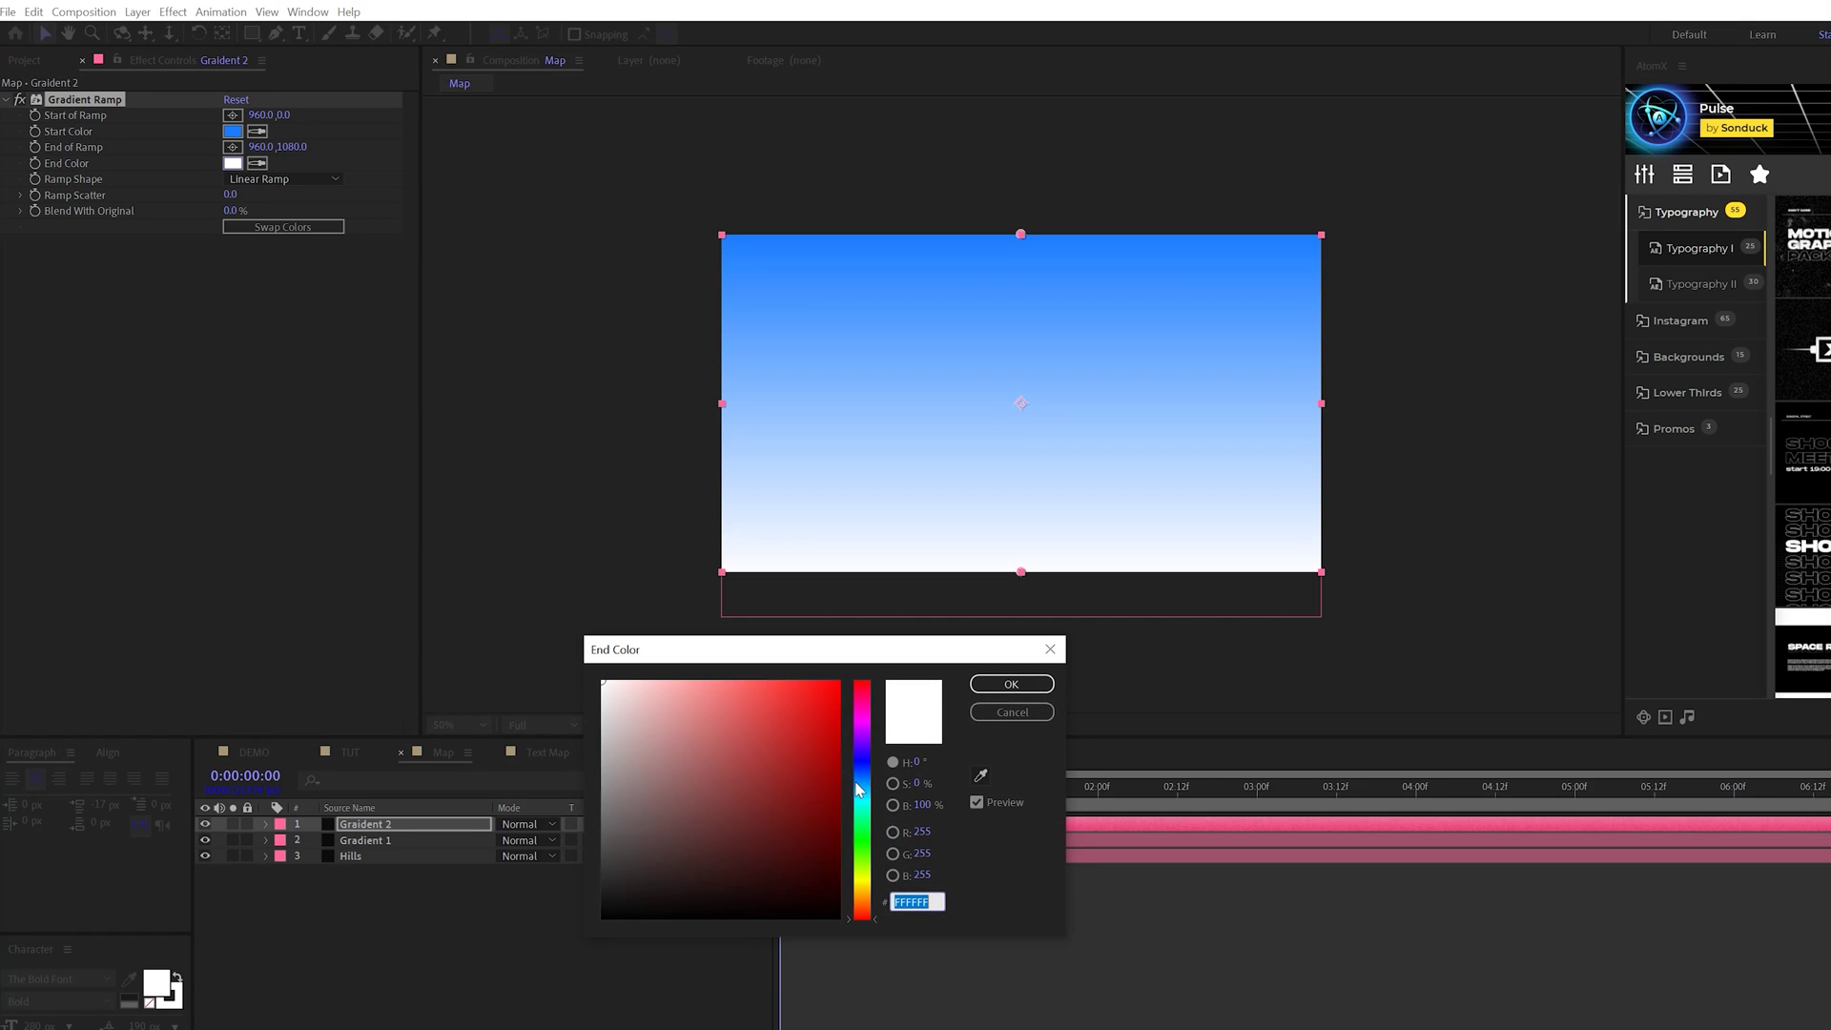
left_click(859, 802)
left_click(862, 787)
left_click(685, 693)
key("Return")
Step: Move Graident 2 beneath Hills and raise its ramp's end point to 960, 472 near the hilltops
left_click_drag(365, 824, 357, 901)
left_click_drag(1021, 572, 1031, 382)
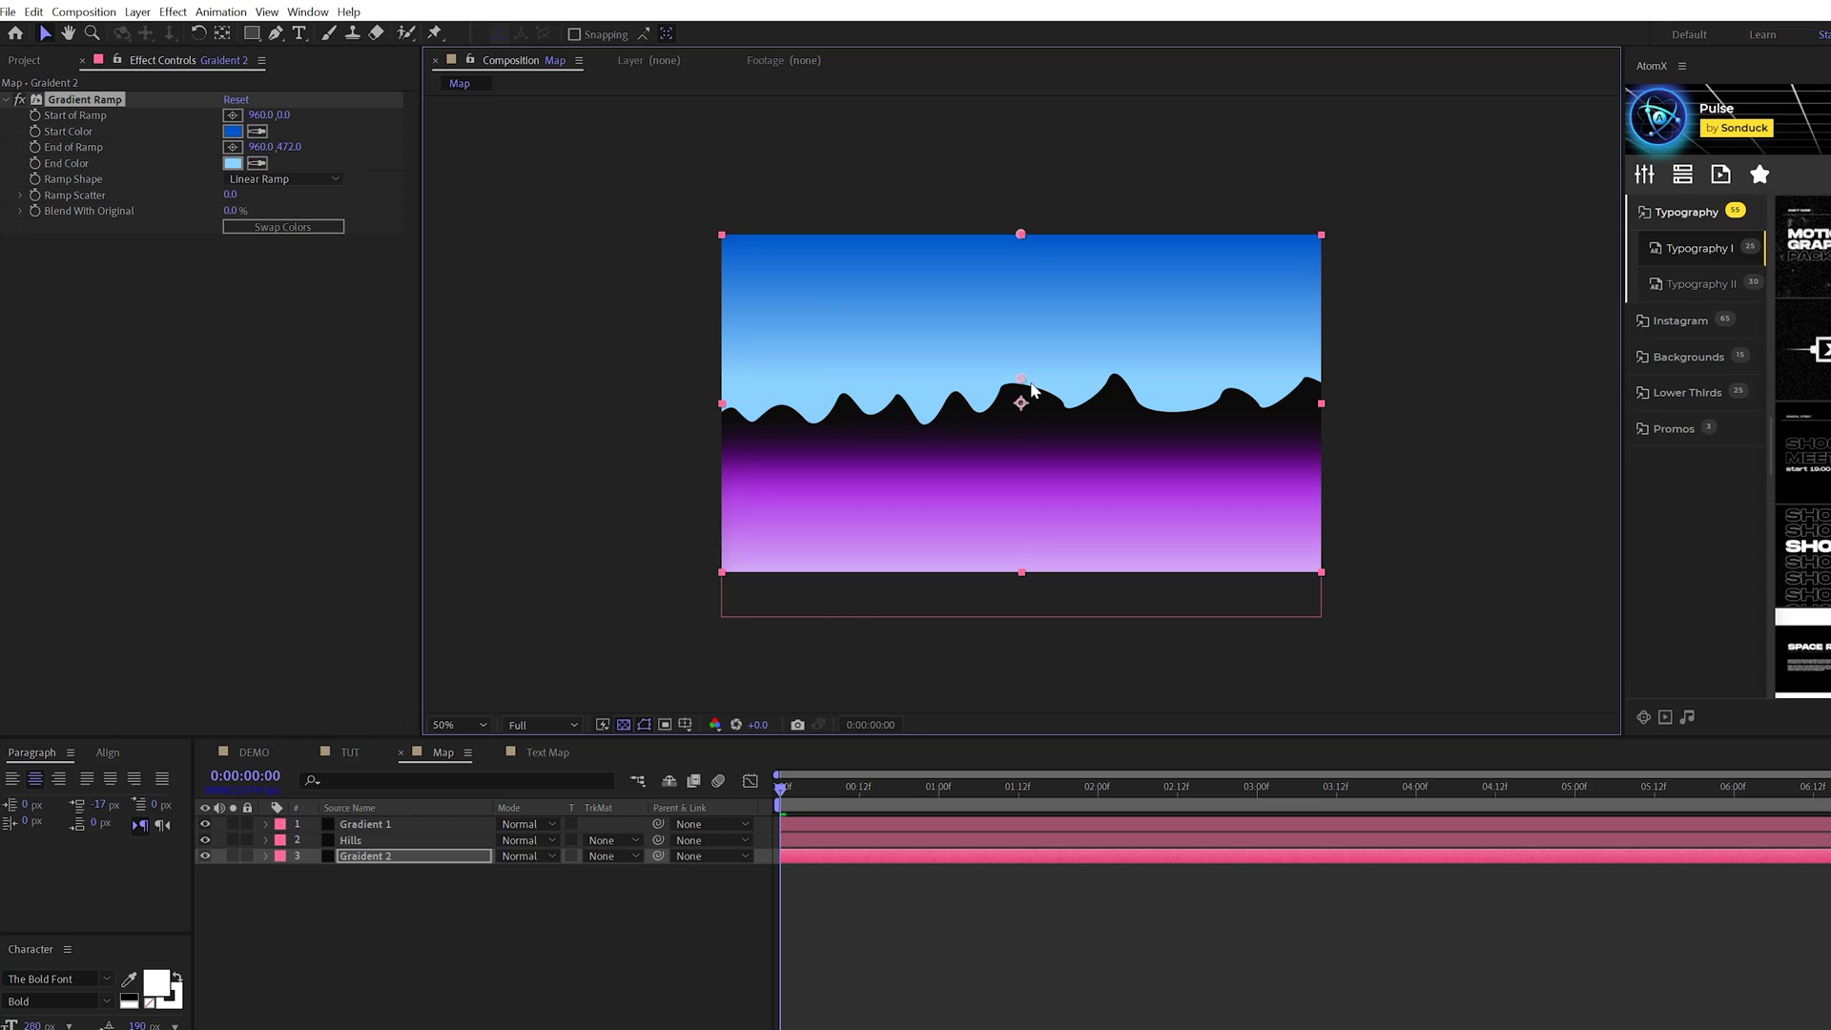
left_click(465, 964)
Step: Apply Turbulent Displace to the Hills layer
left_click(401, 841)
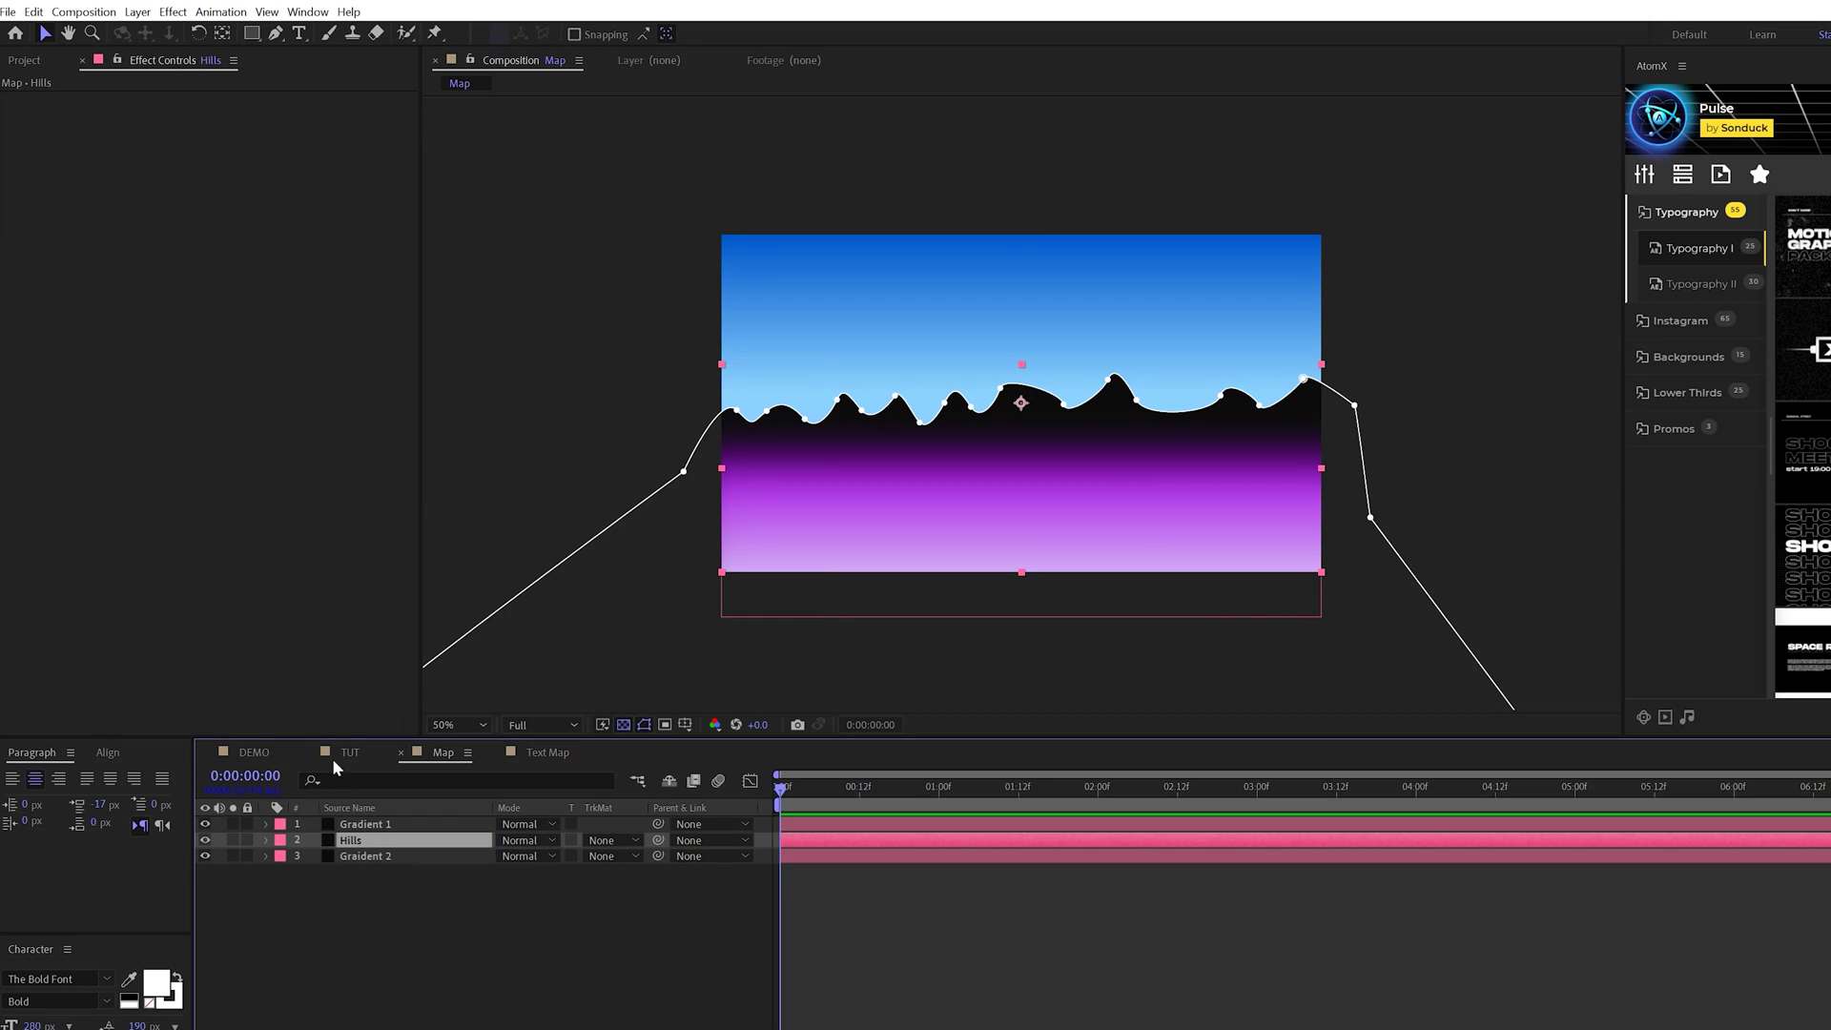
left_click(173, 12)
mouse_move(381, 230)
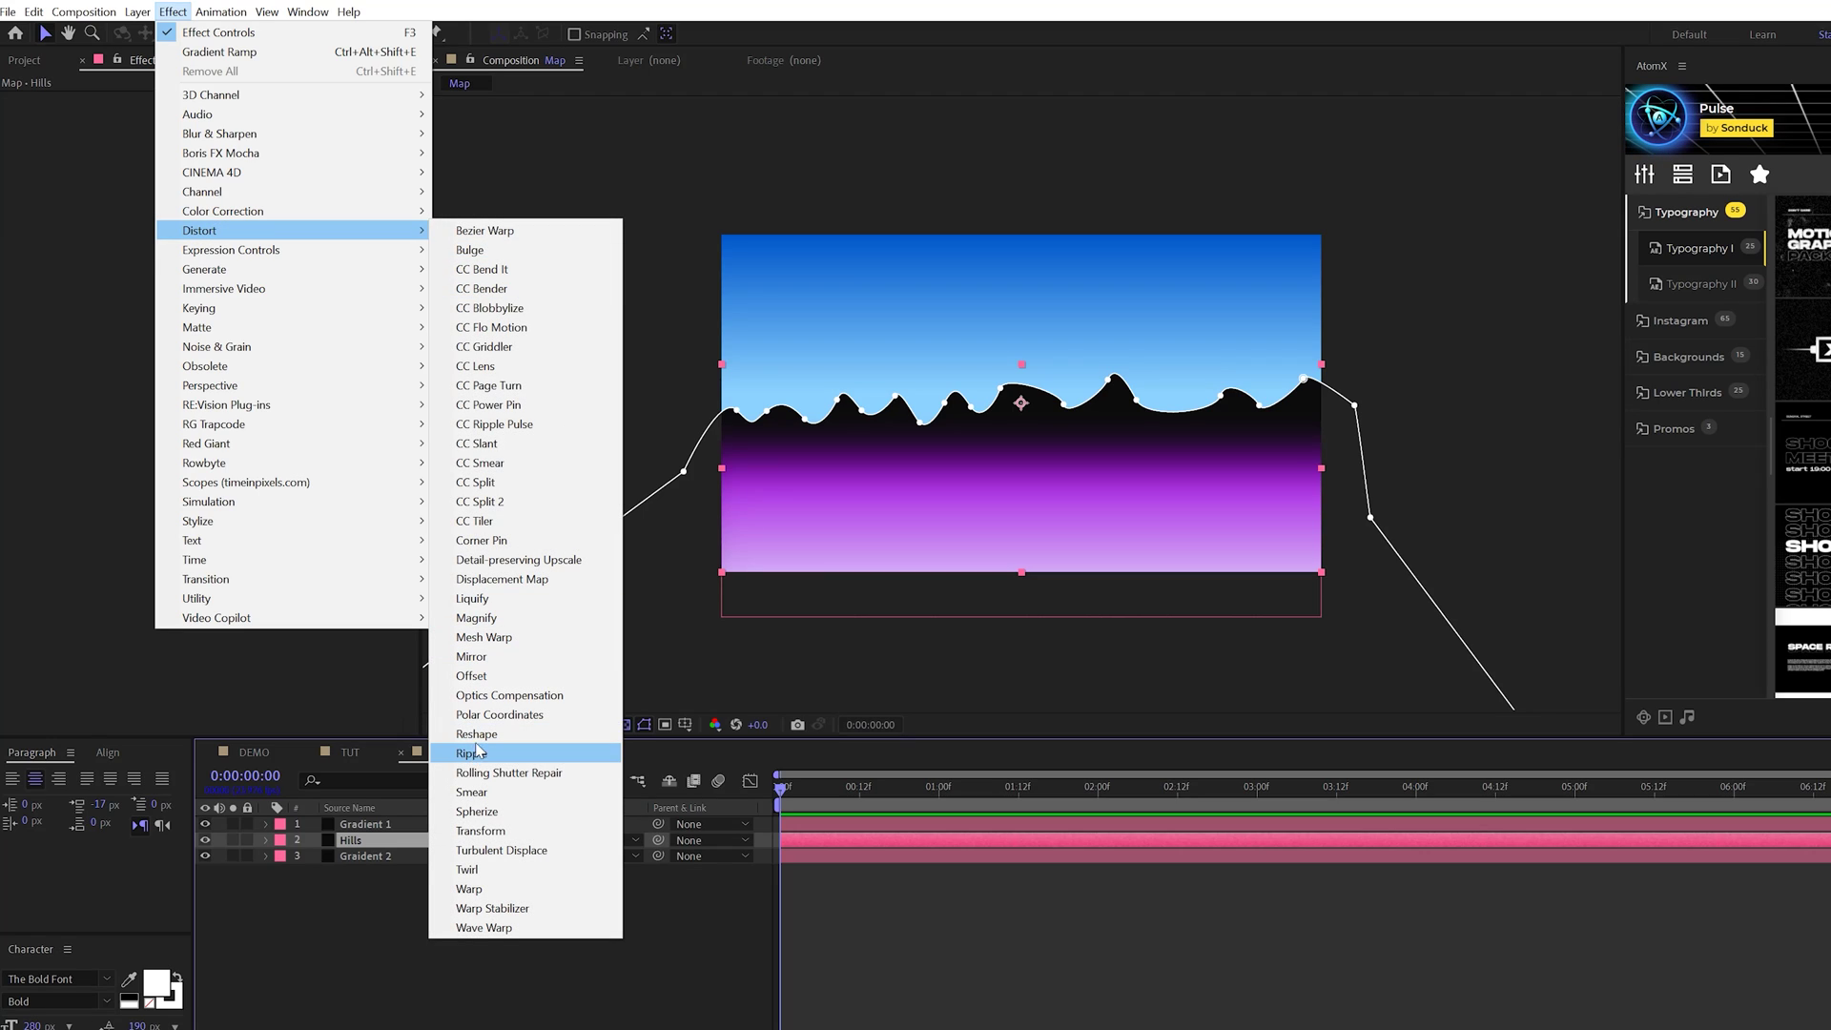
left_click(487, 850)
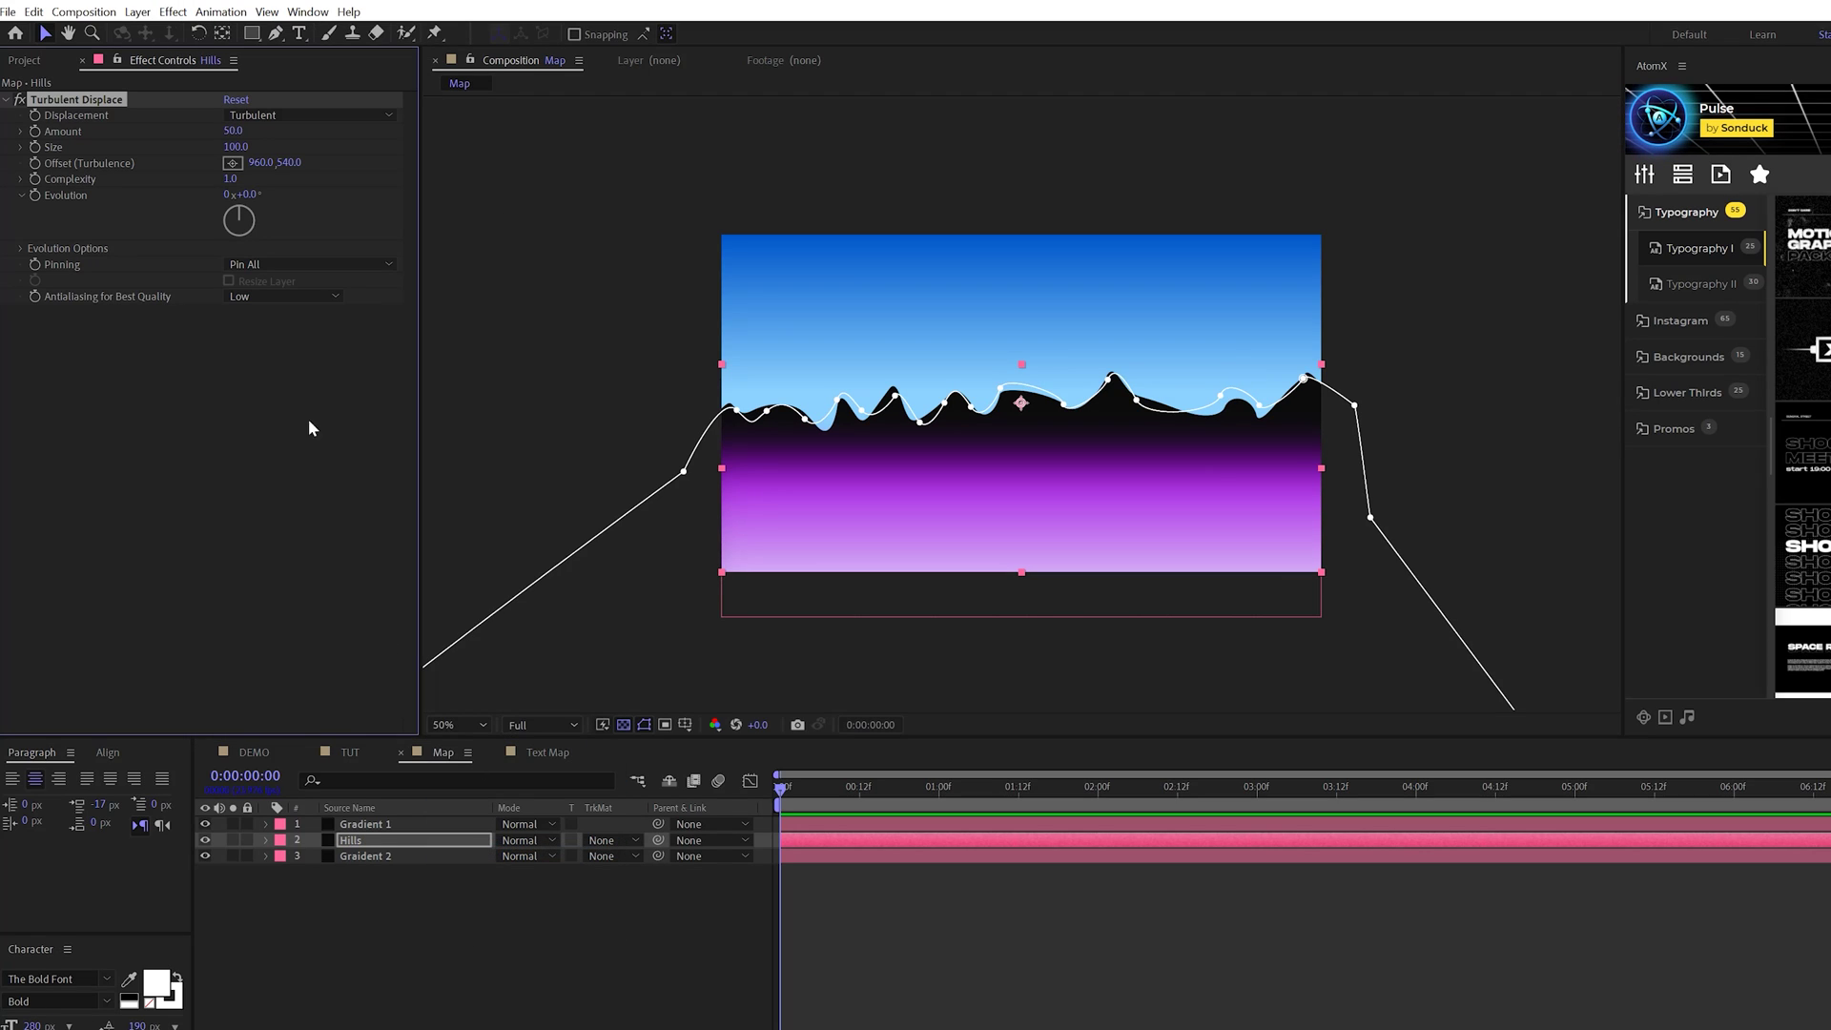
Step: Drive the Evolution of the Hills layer's Turbulent Displace with a time* expression and scrub through the animation
left_click(35, 194, "alt")
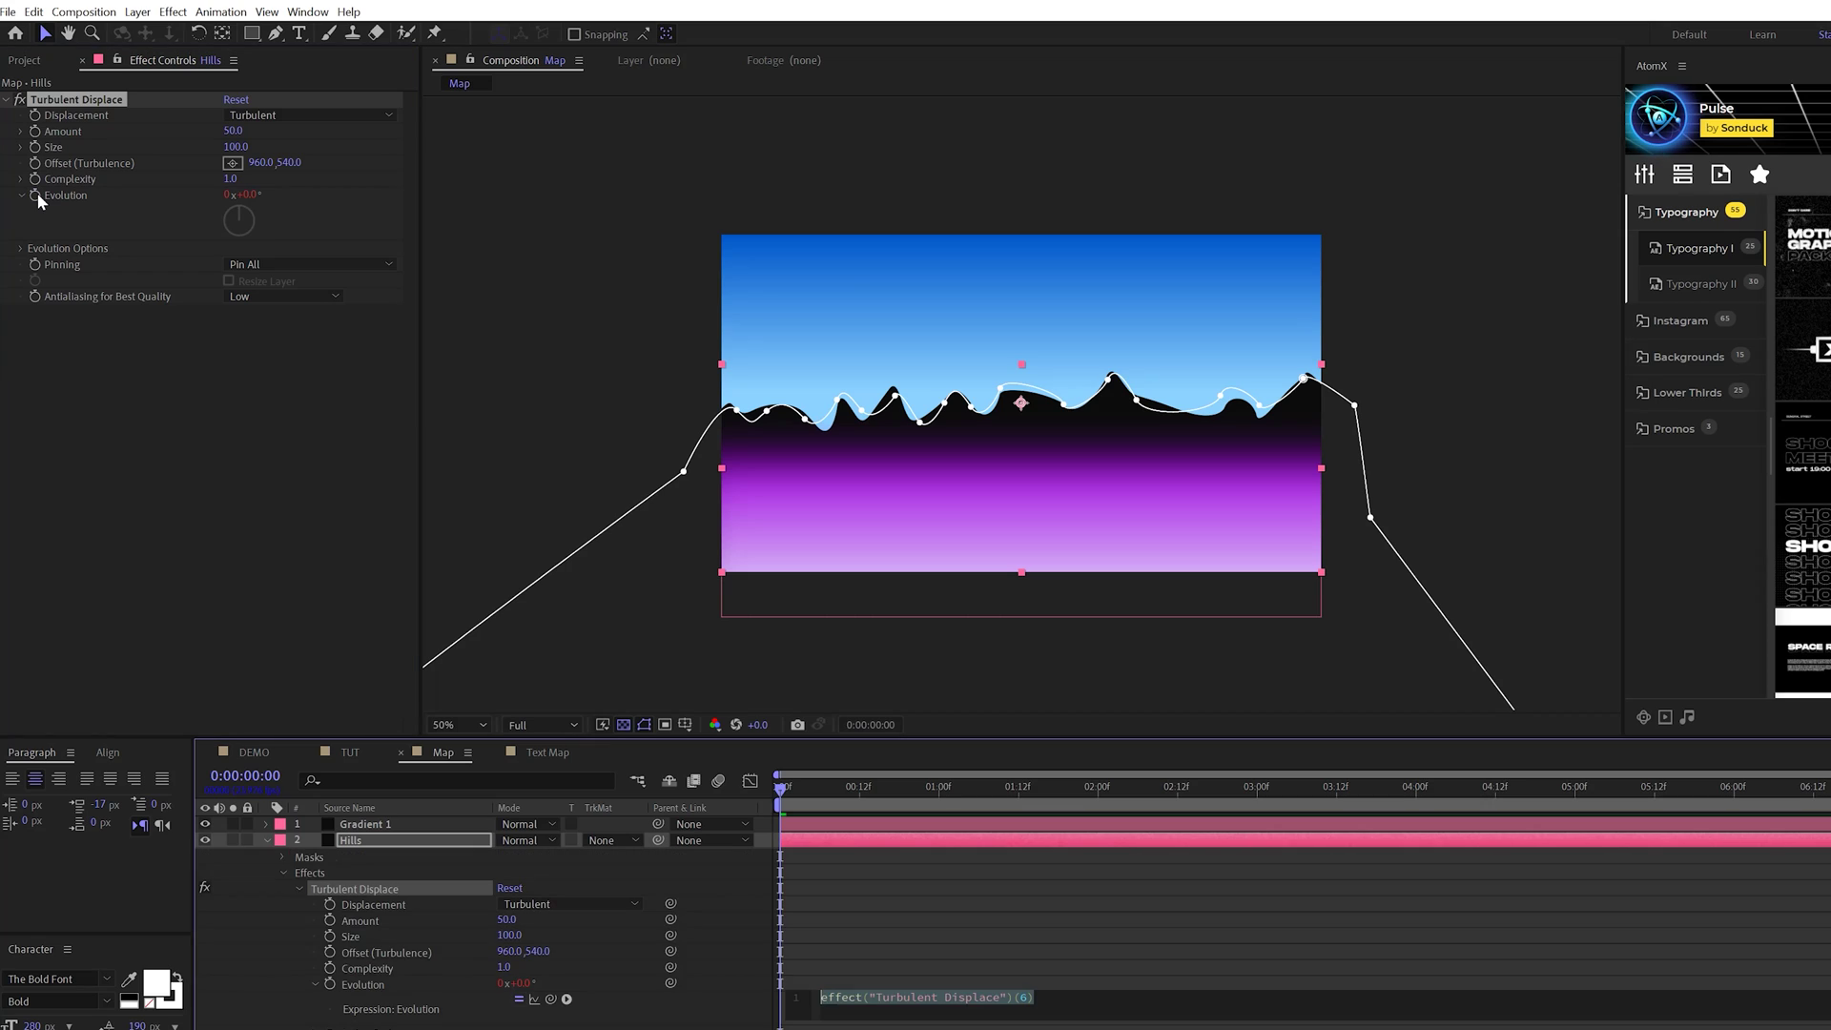
type("time*")
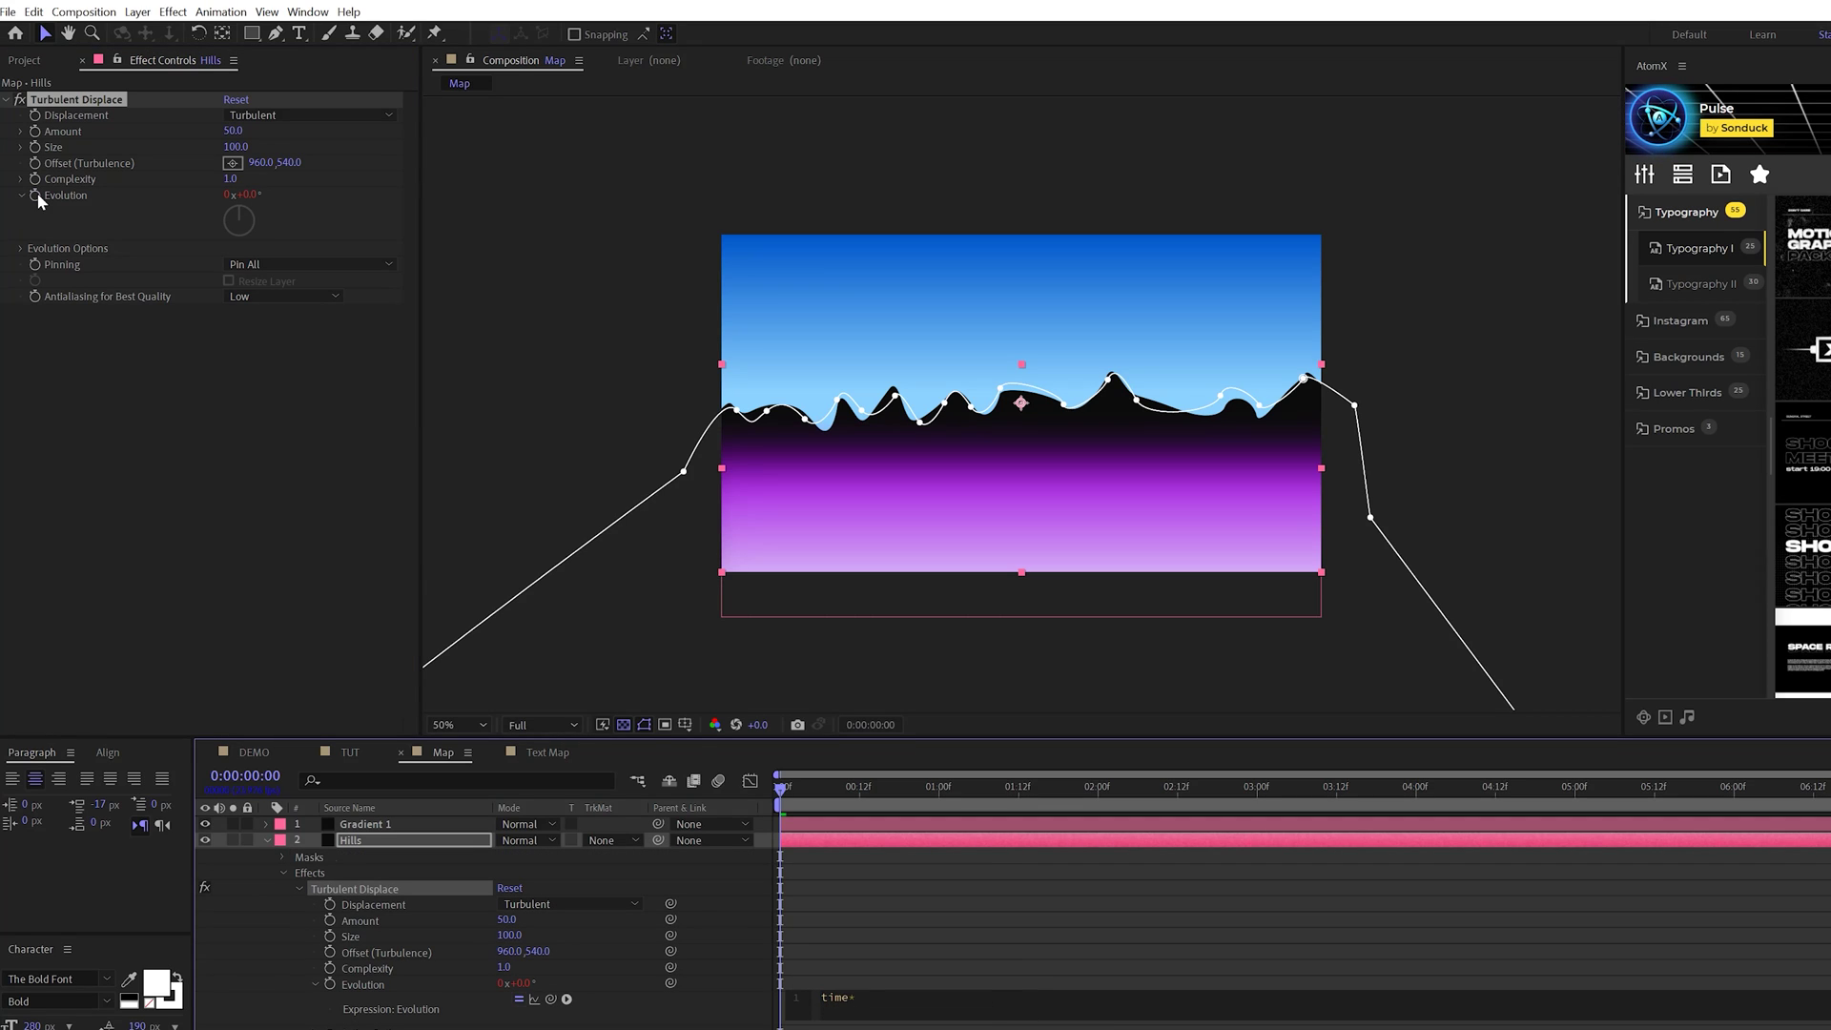
key("period")
left_click_drag(1097, 812, 775, 811)
left_click(264, 839)
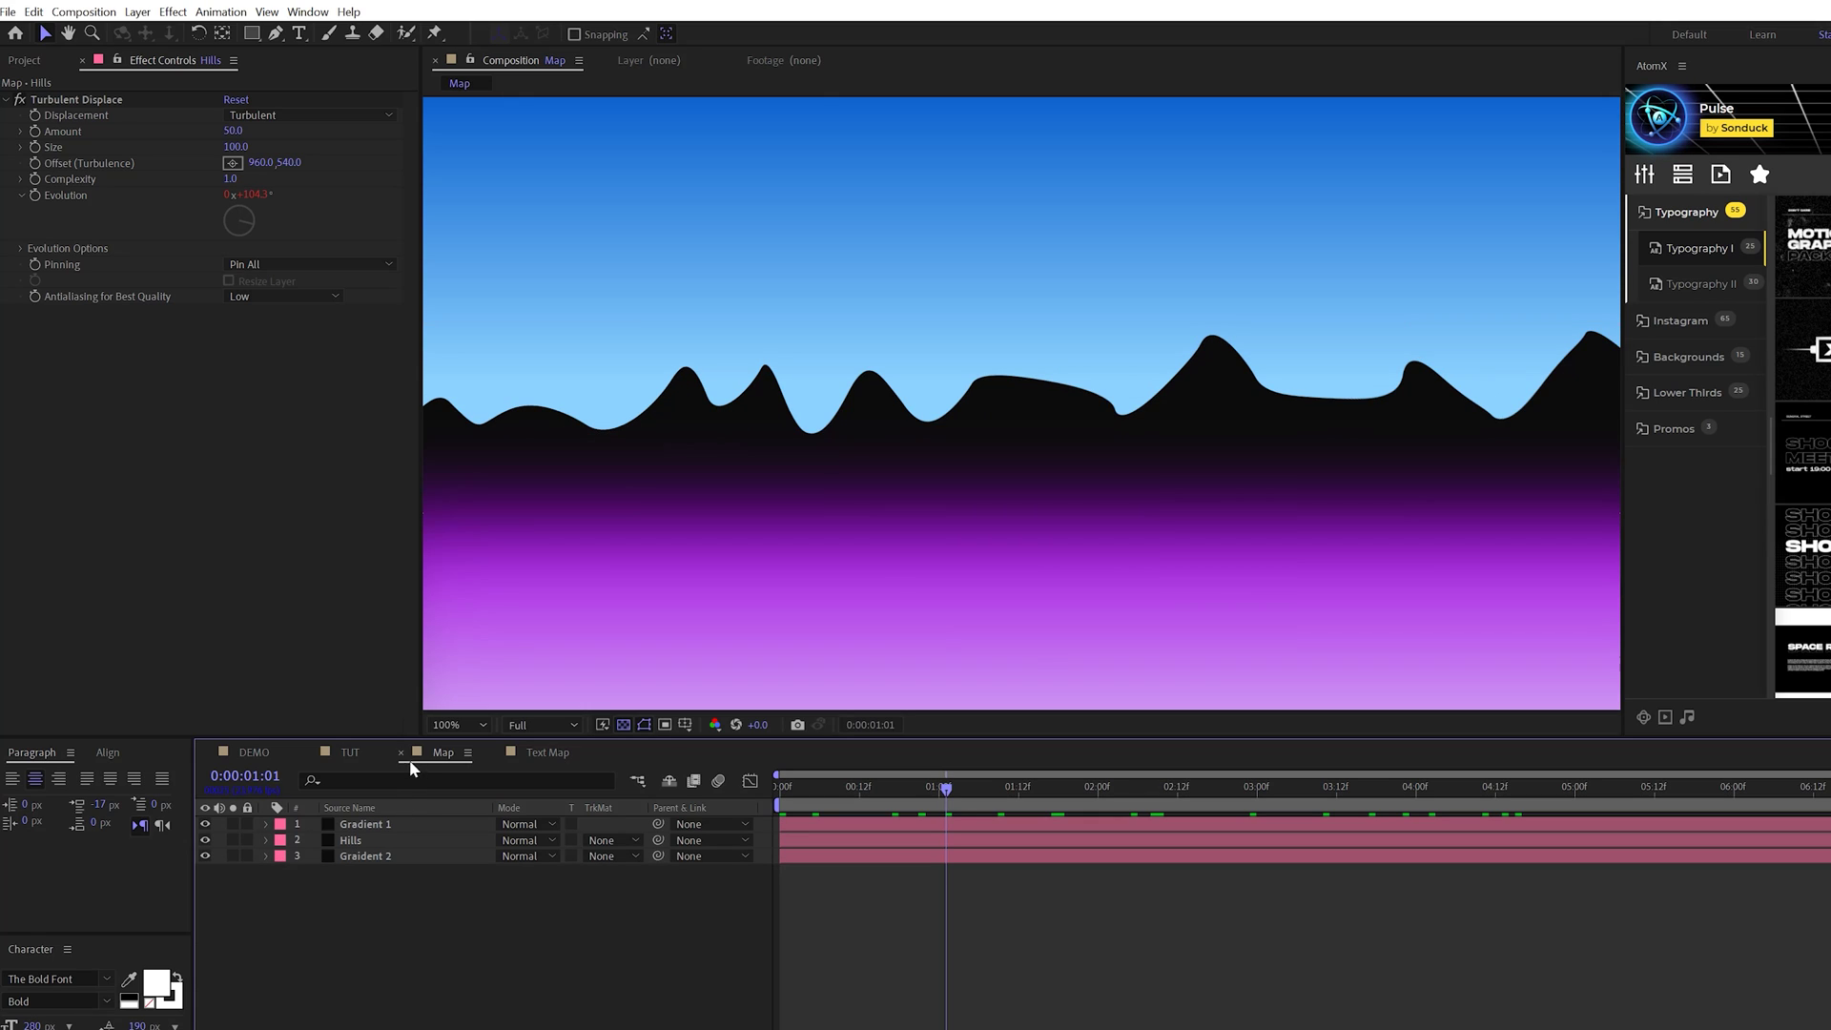
Step: Place the Map composition between the two Title PH layers in TUT and give it an alpha track matte from the upper one
left_click(400, 752)
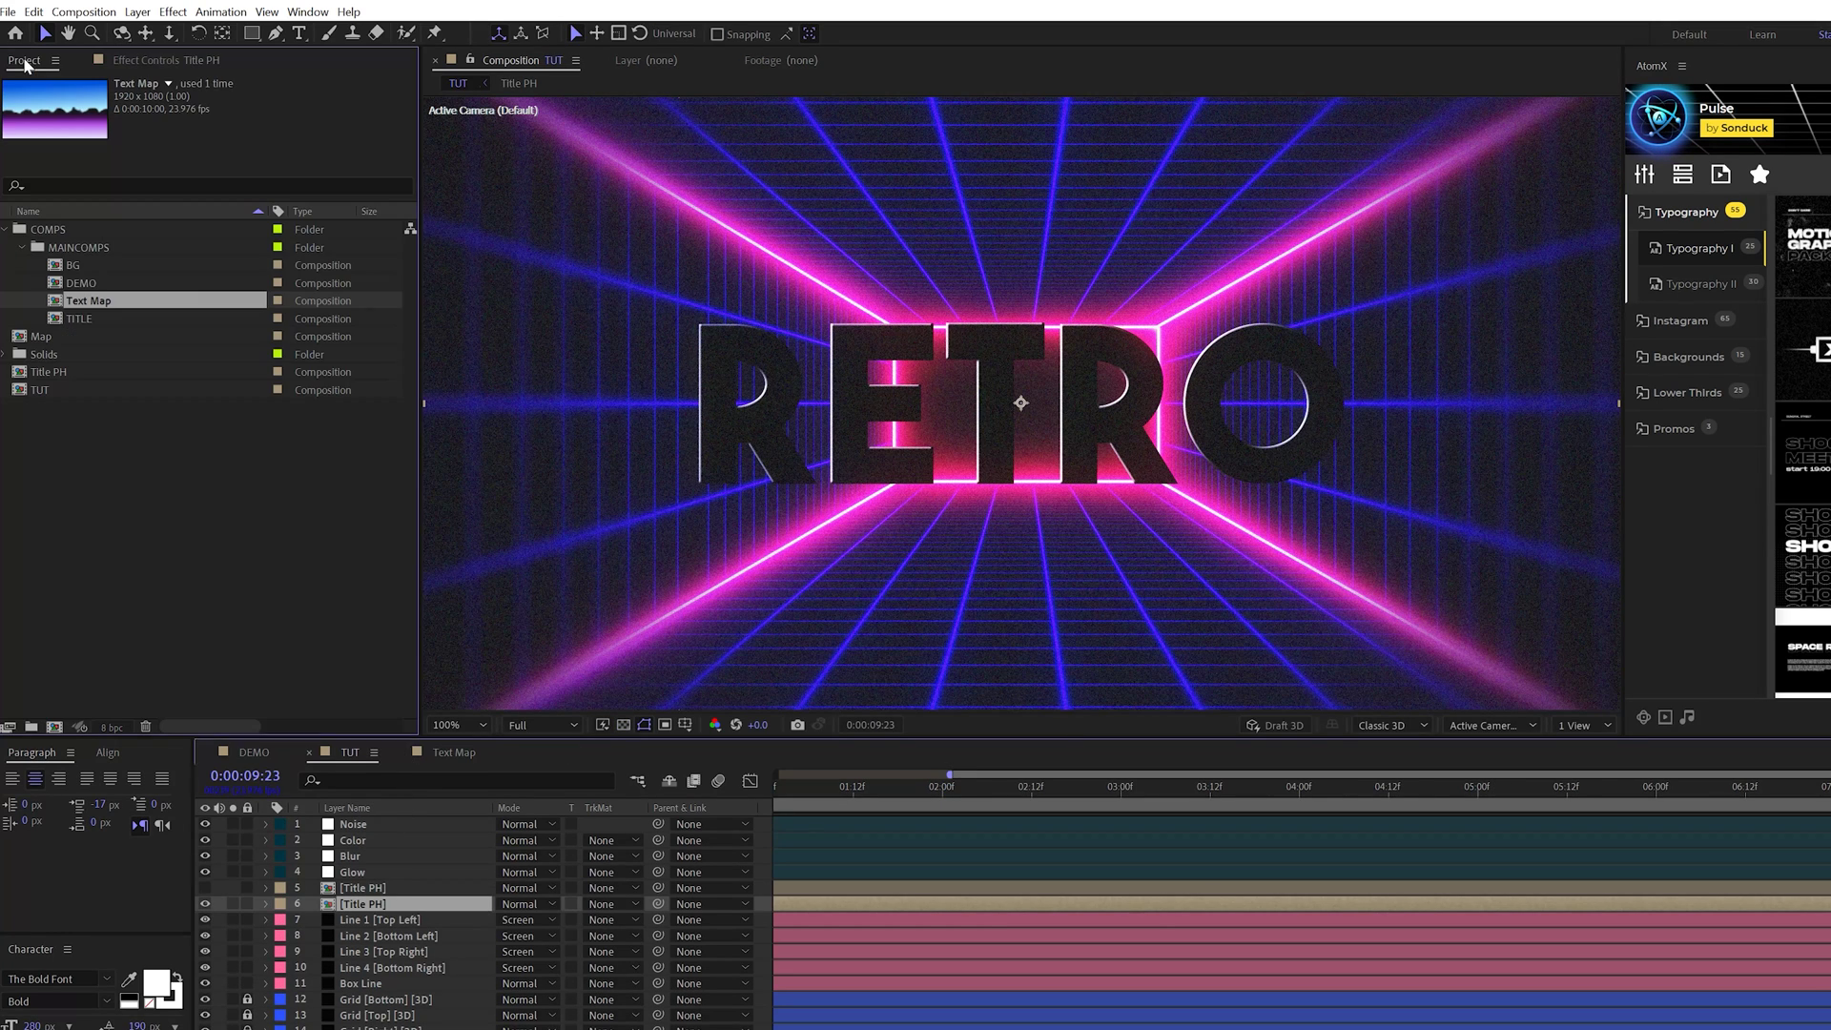
left_click(111, 485)
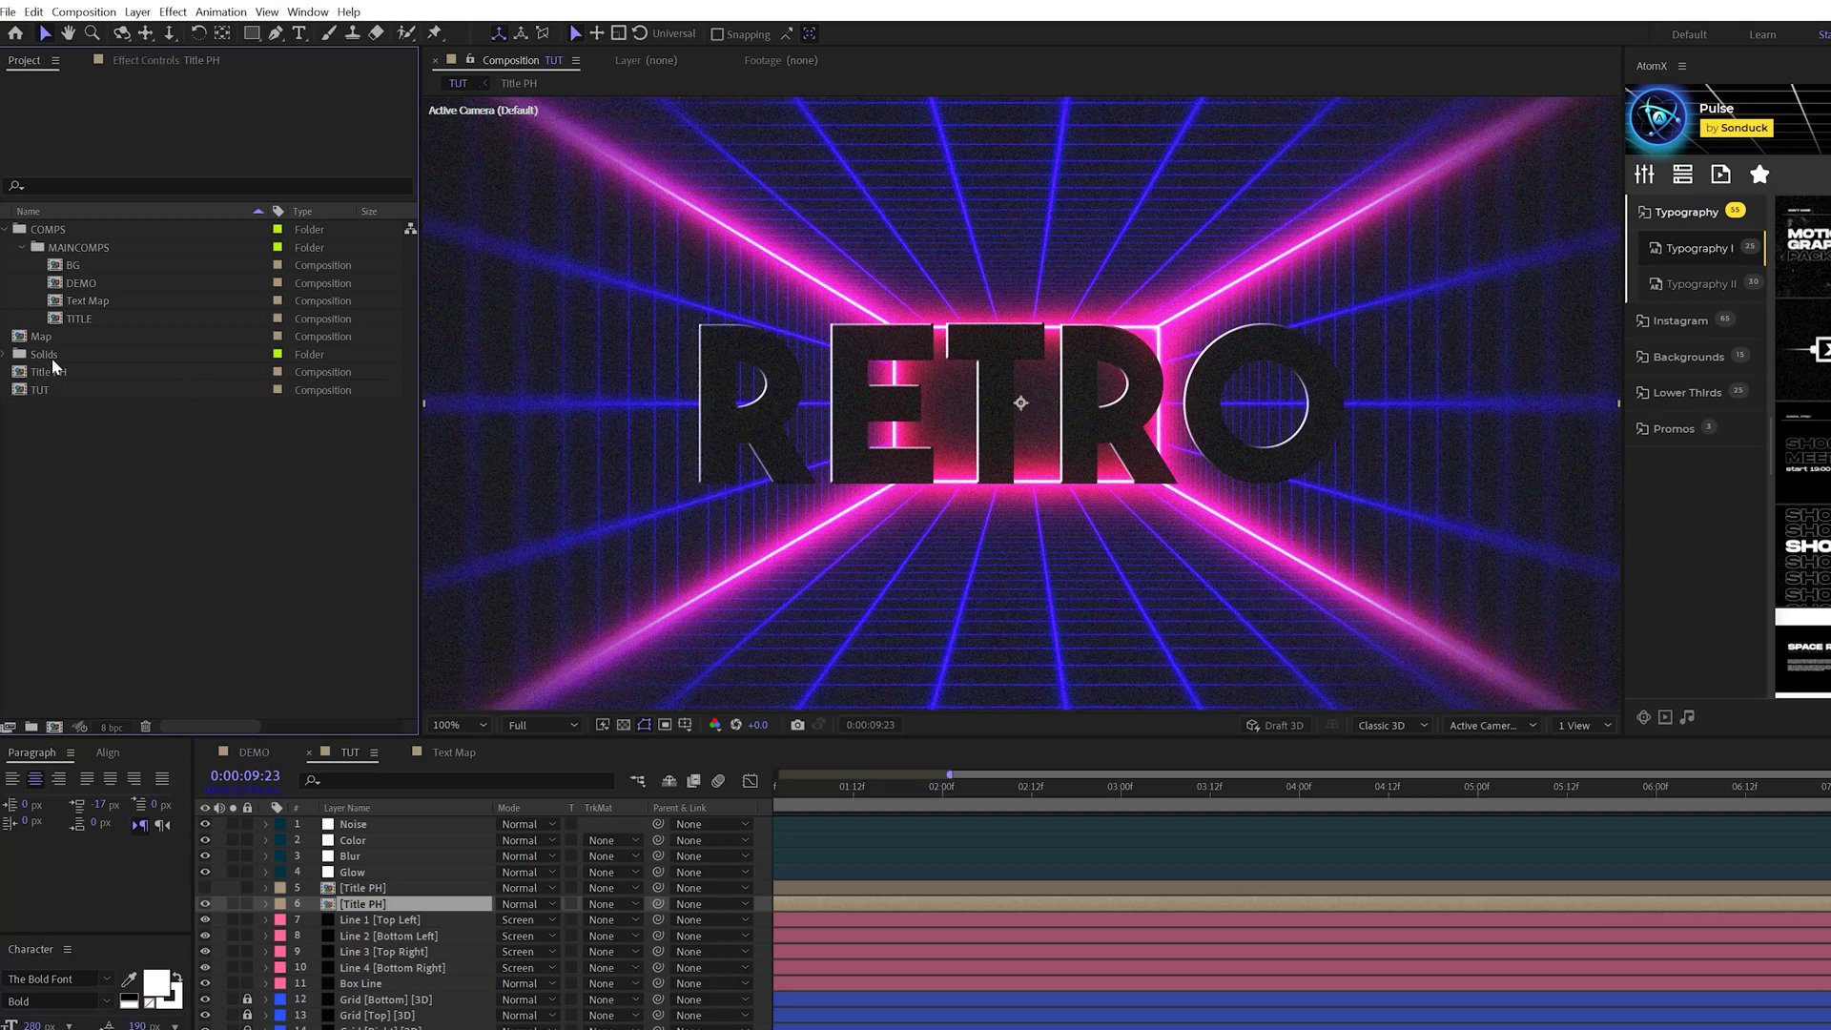
left_click_drag(43, 337, 345, 907)
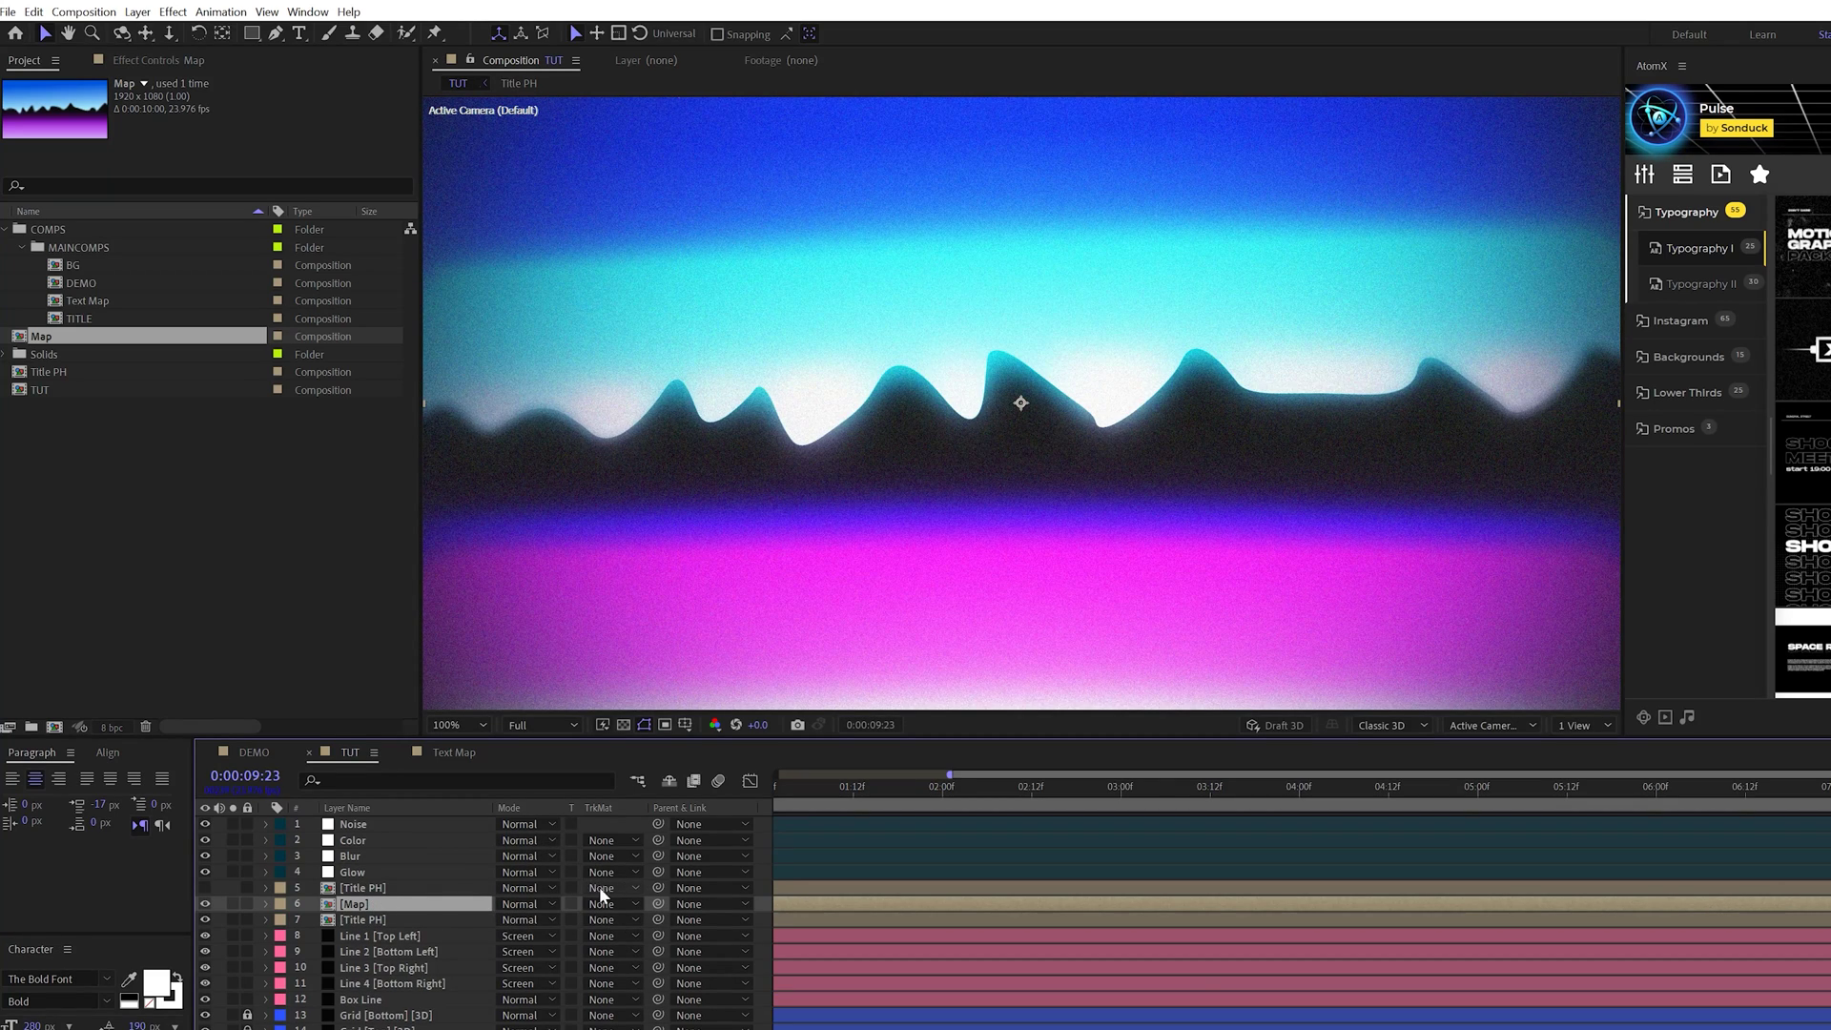
left_click(611, 904)
left_click(648, 947)
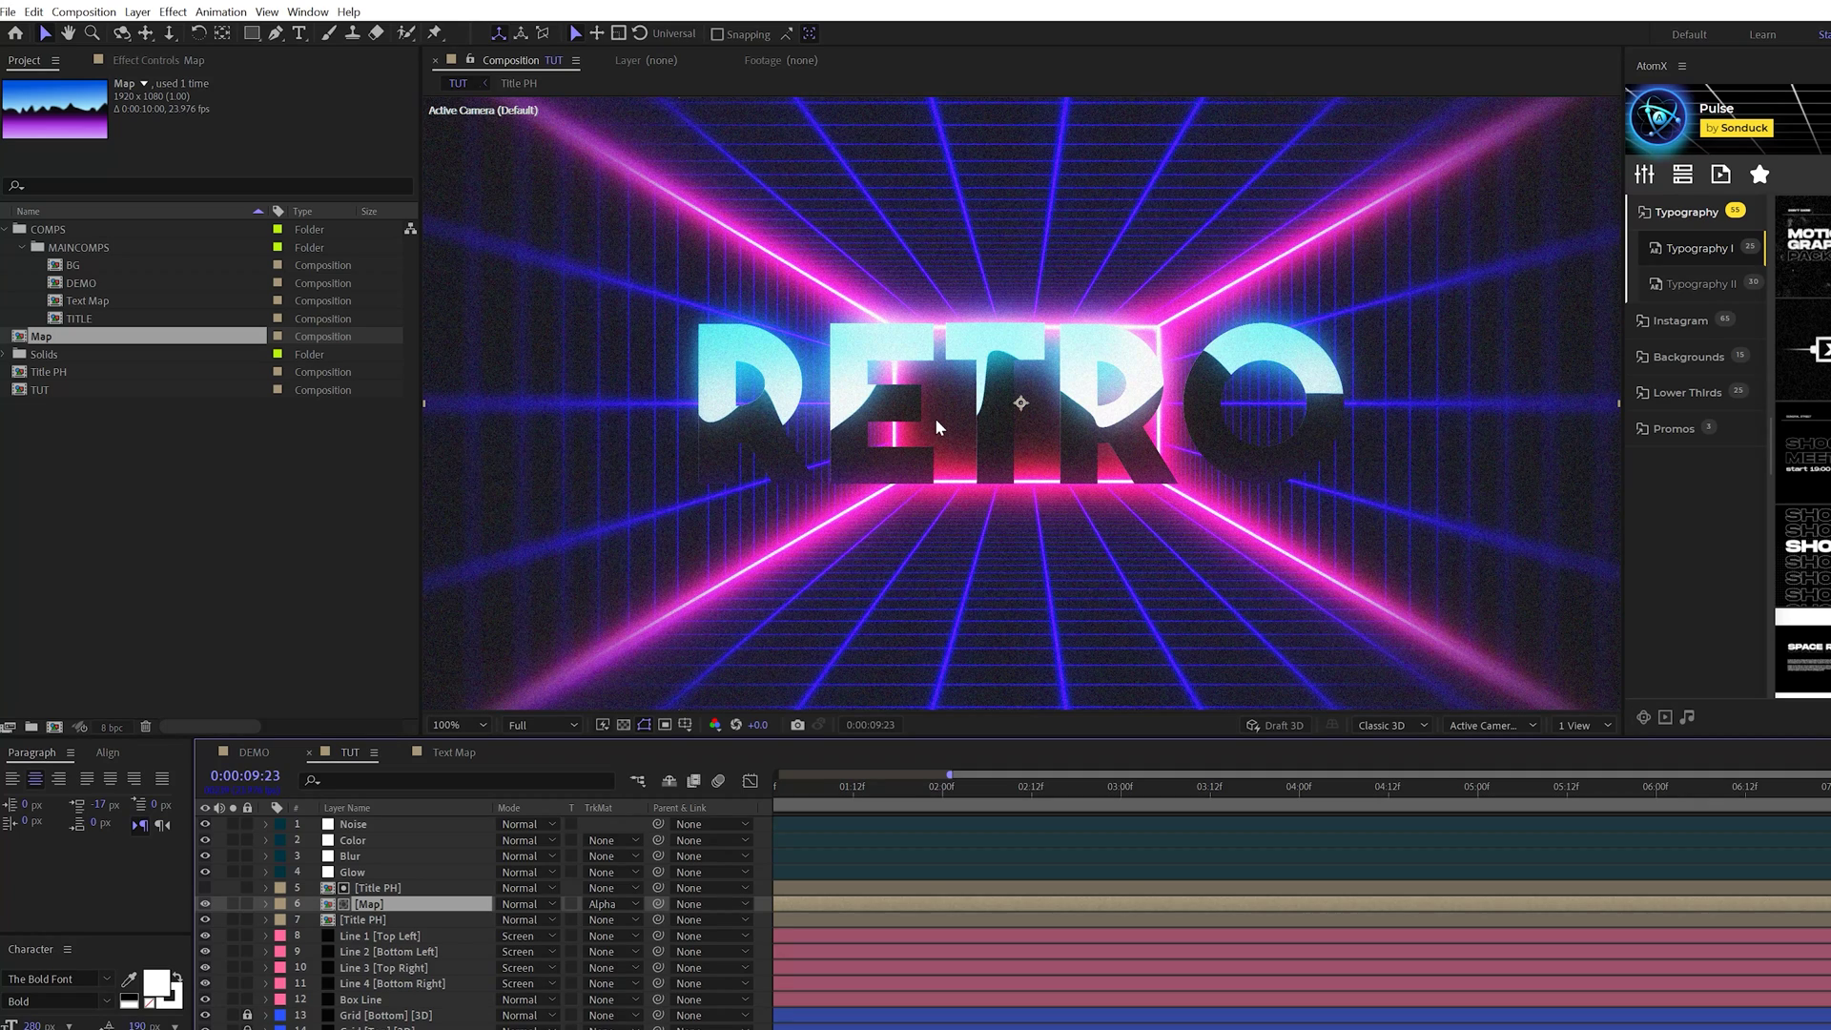
Step: Scale the Map layer to 30% and apply Motion Tile with an output width of 330 and mirrored edges
key("s")
left_click_drag(528, 919, 467, 923)
key("alt+t")
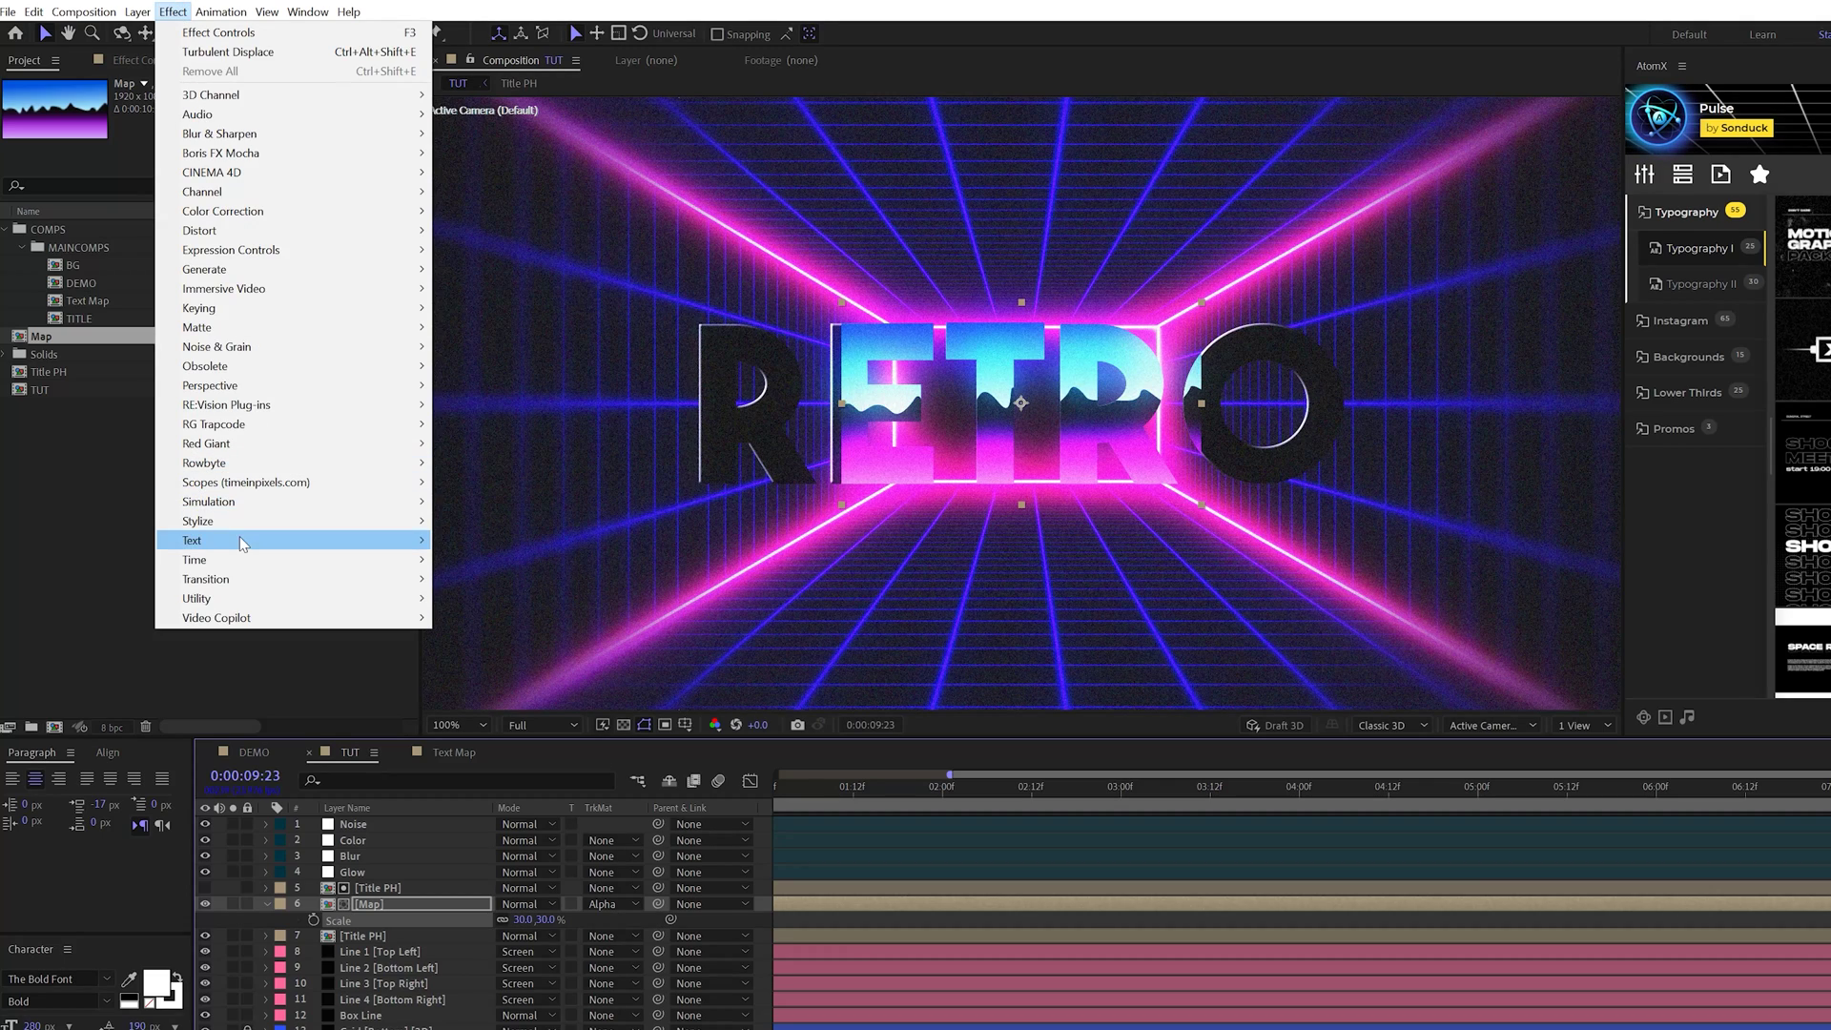
mouse_move(240, 523)
left_click(508, 871)
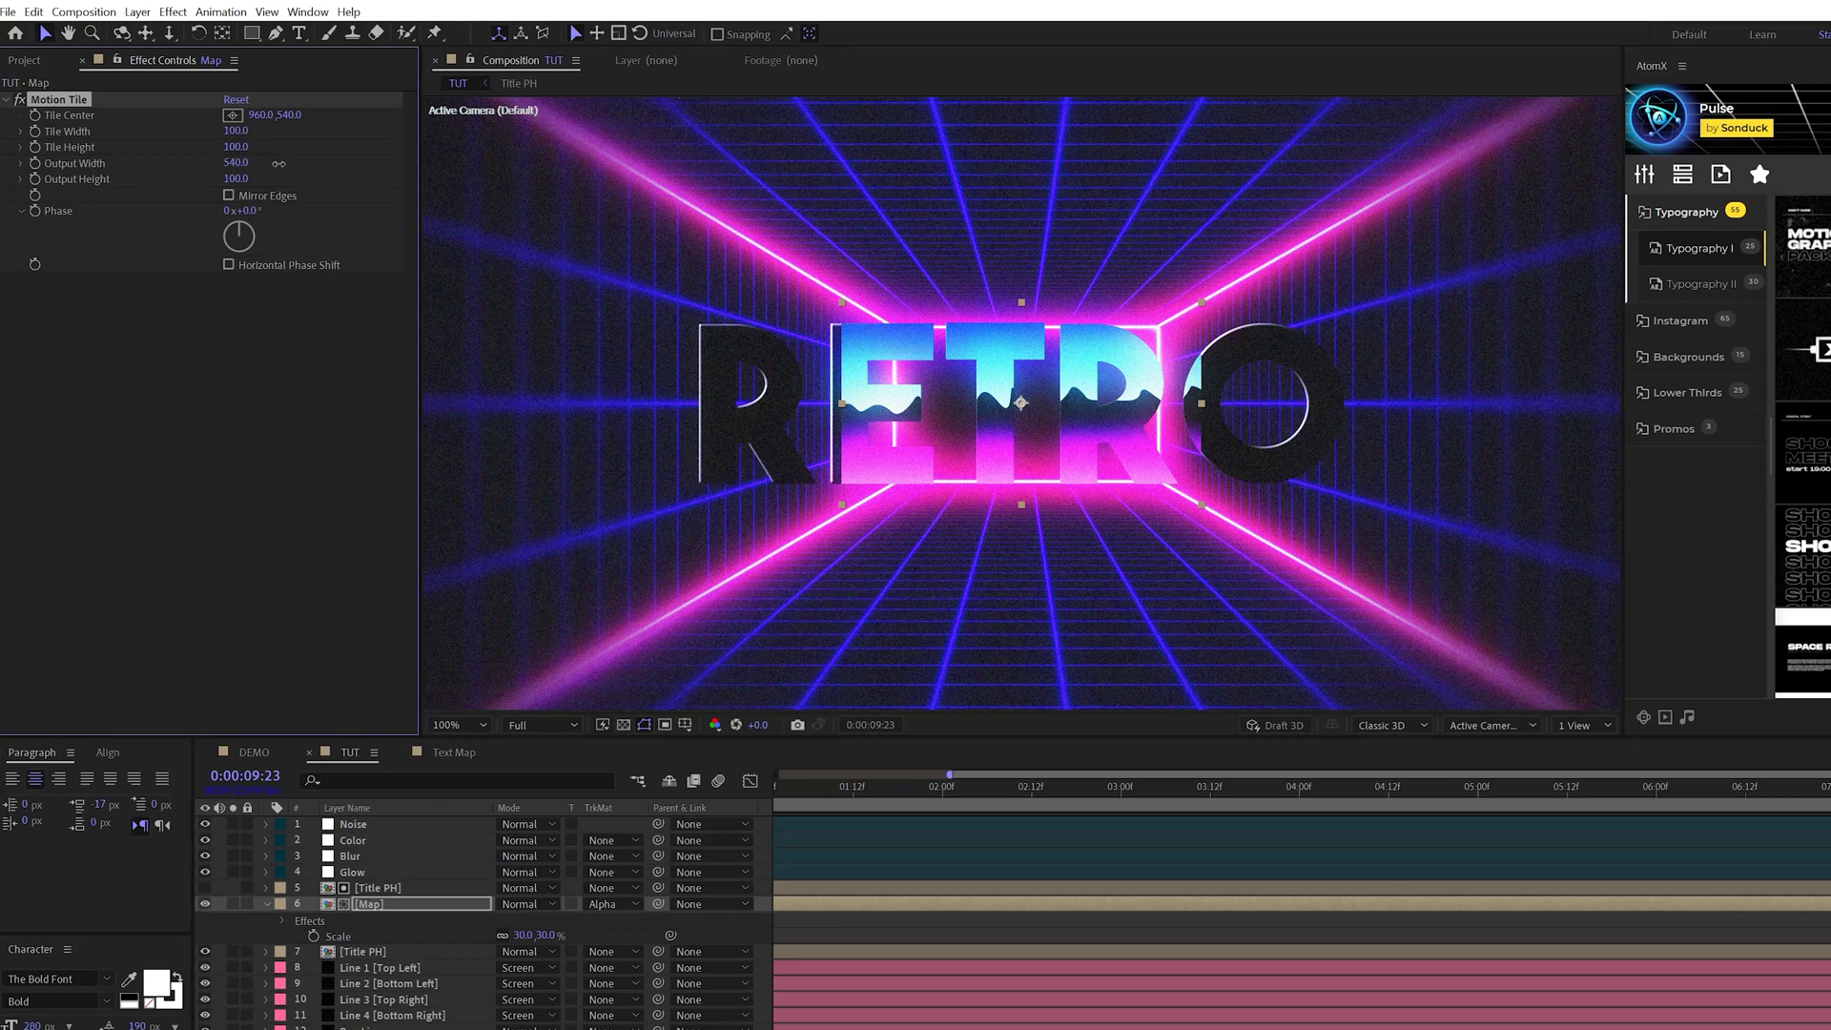
left_click_drag(278, 163, 267, 166)
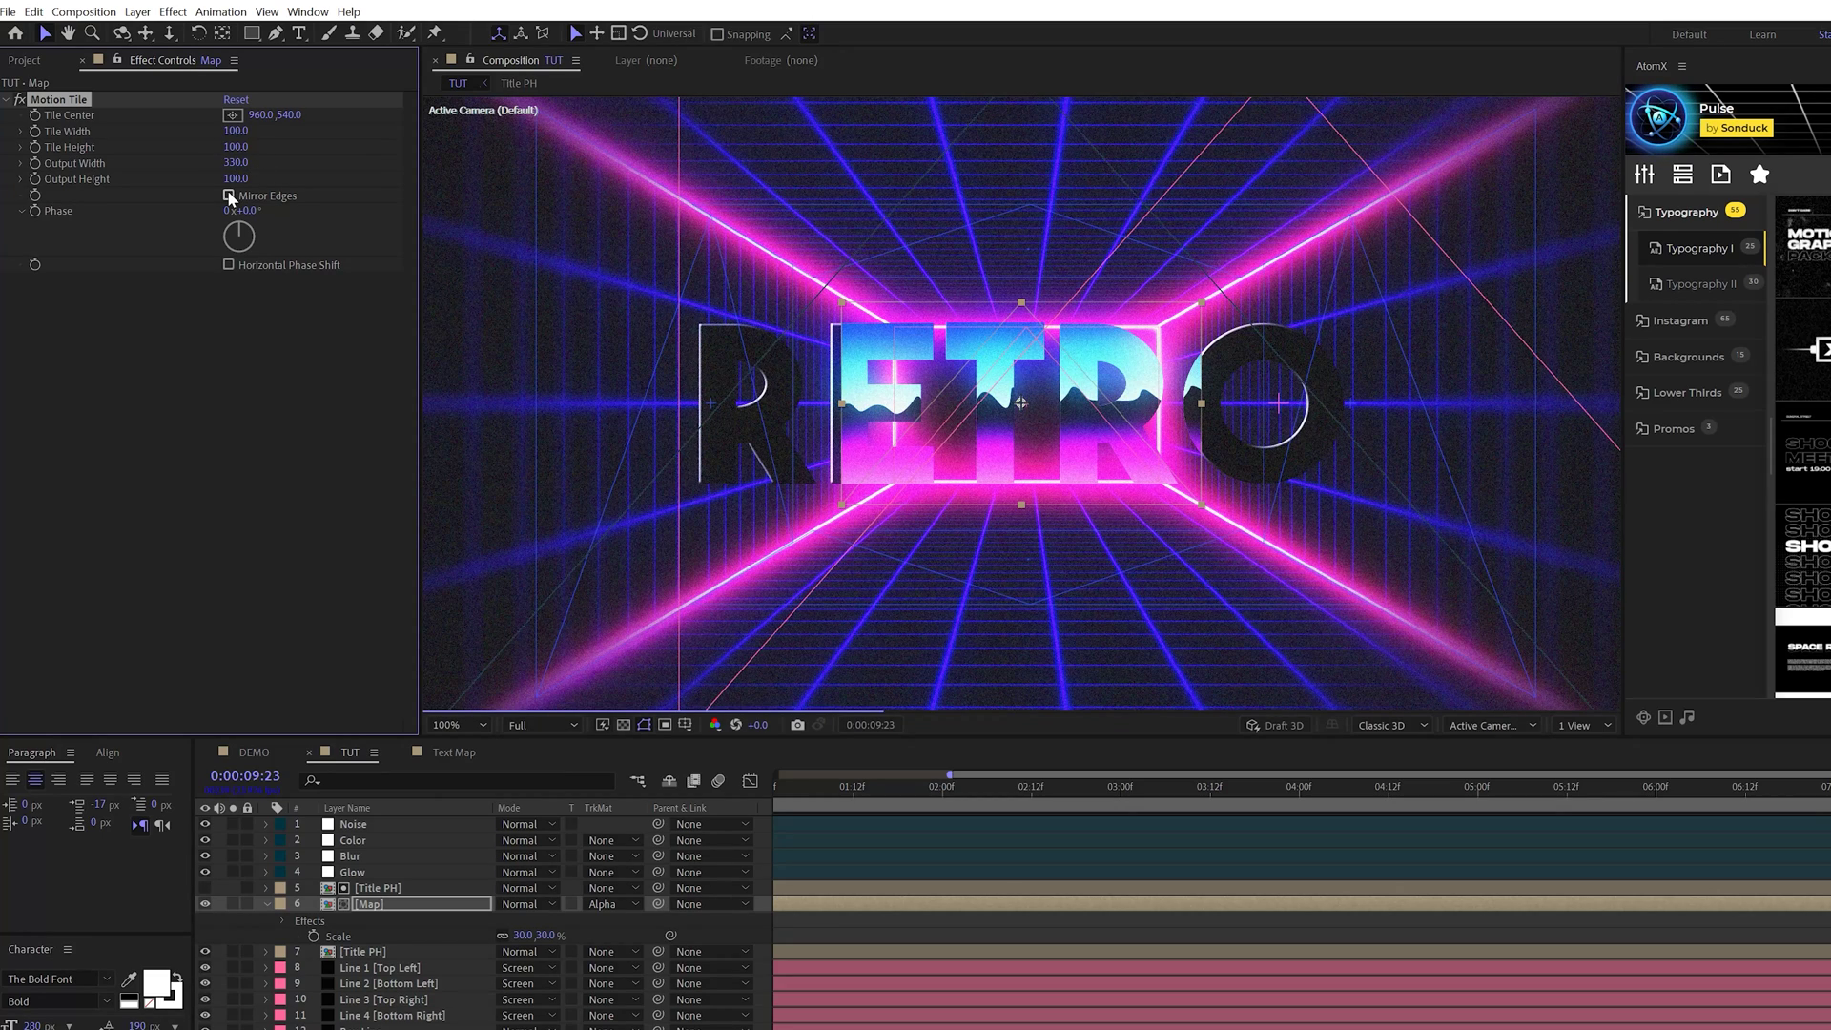
Step: Apply CC Glass to the Map layer and place it above Motion Tile in the effect order
left_click(172, 11)
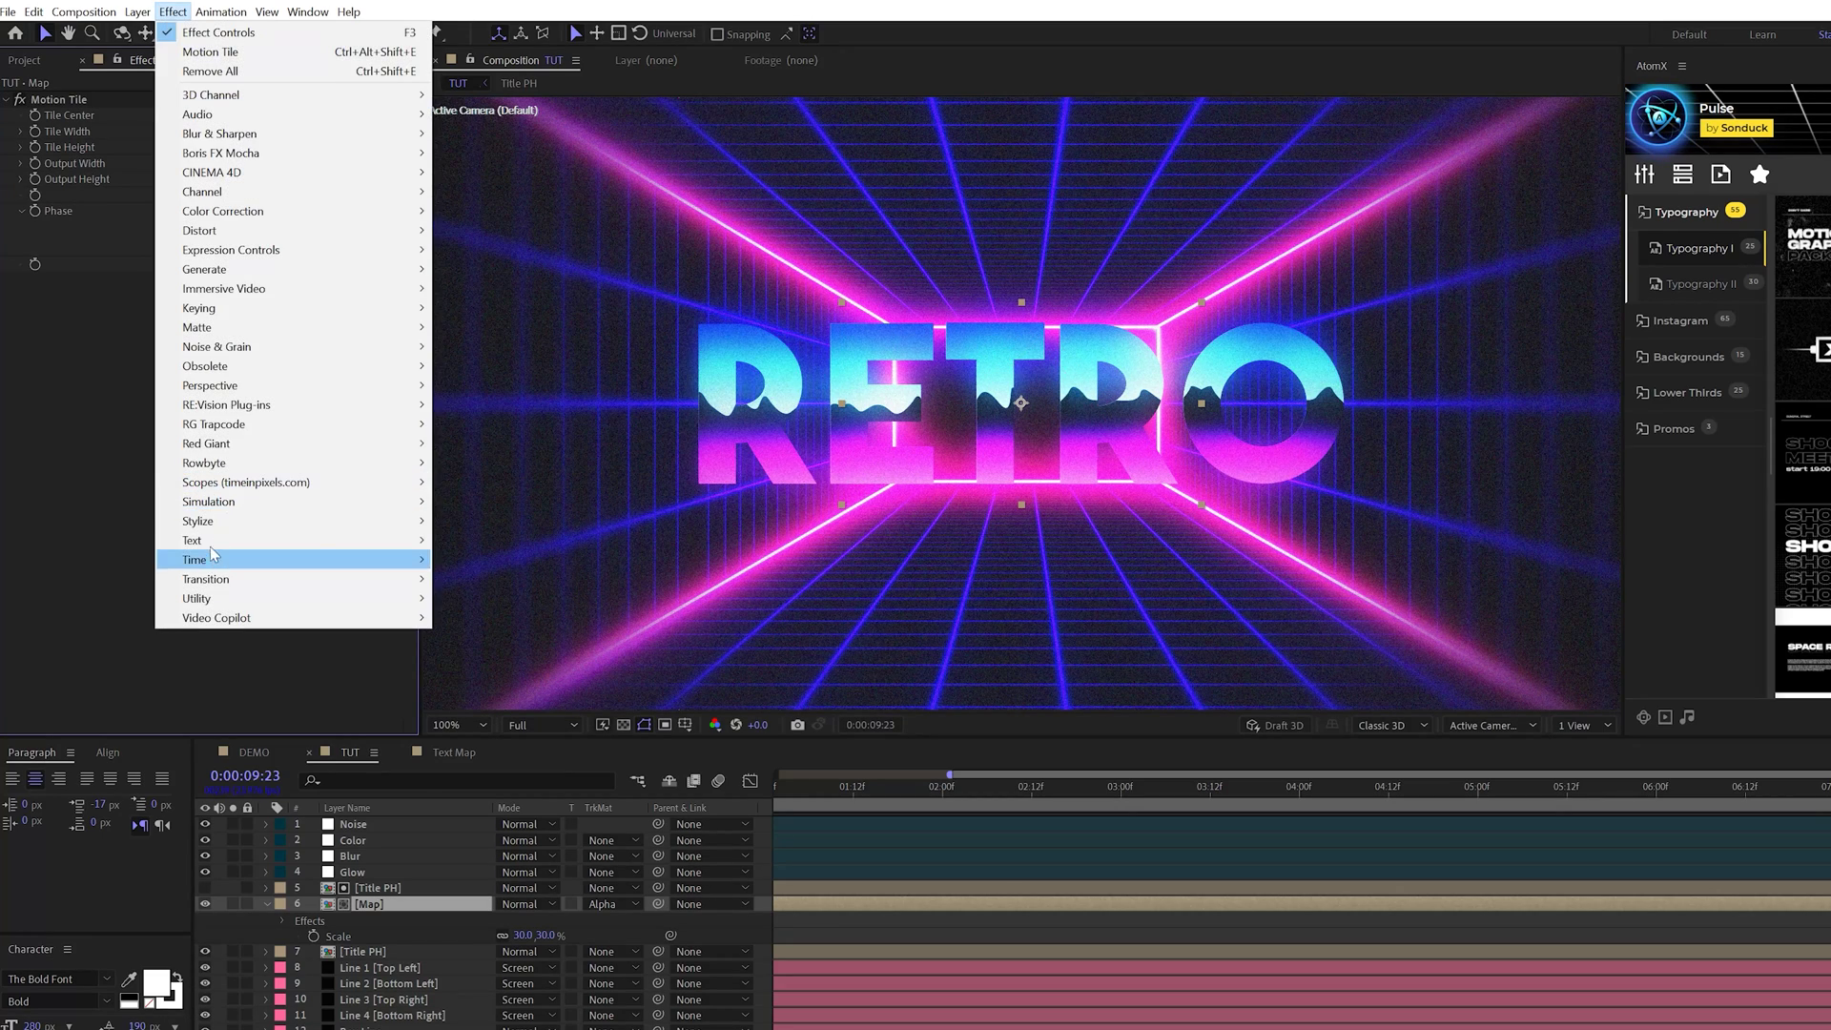
mouse_move(229, 521)
left_click(486, 592)
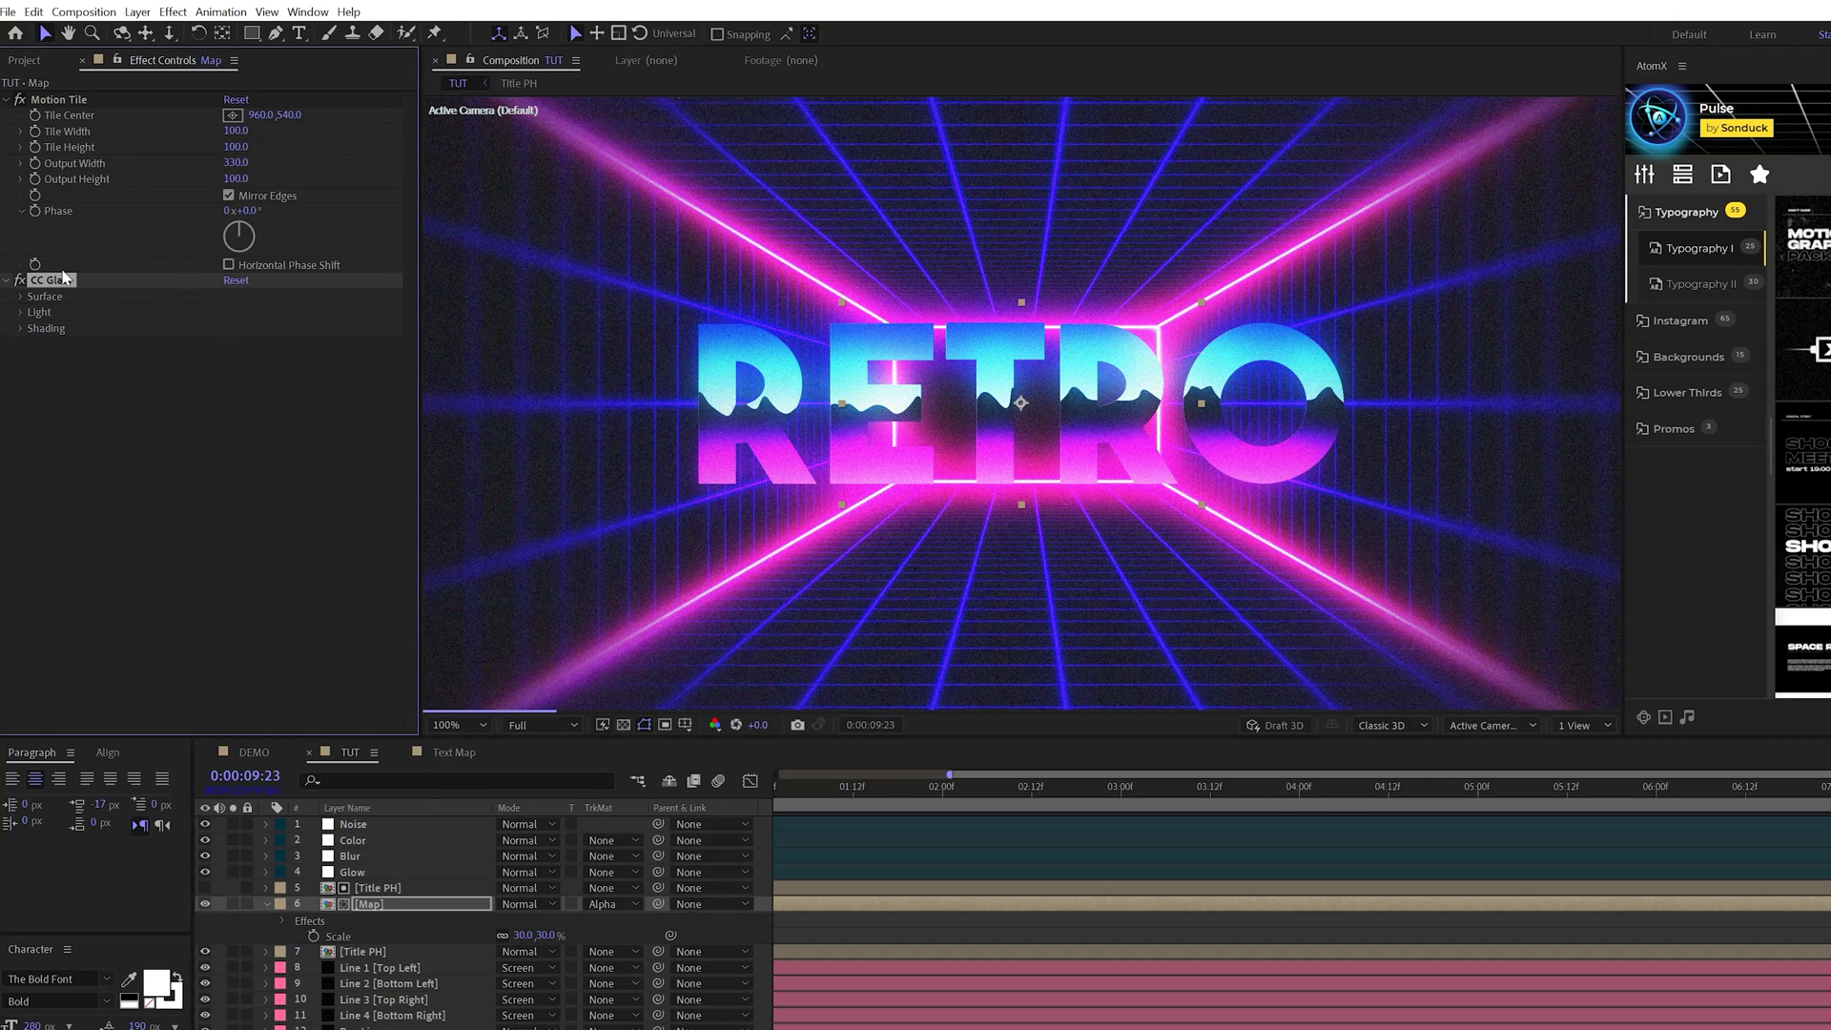
left_click_drag(63, 276, 17, 104)
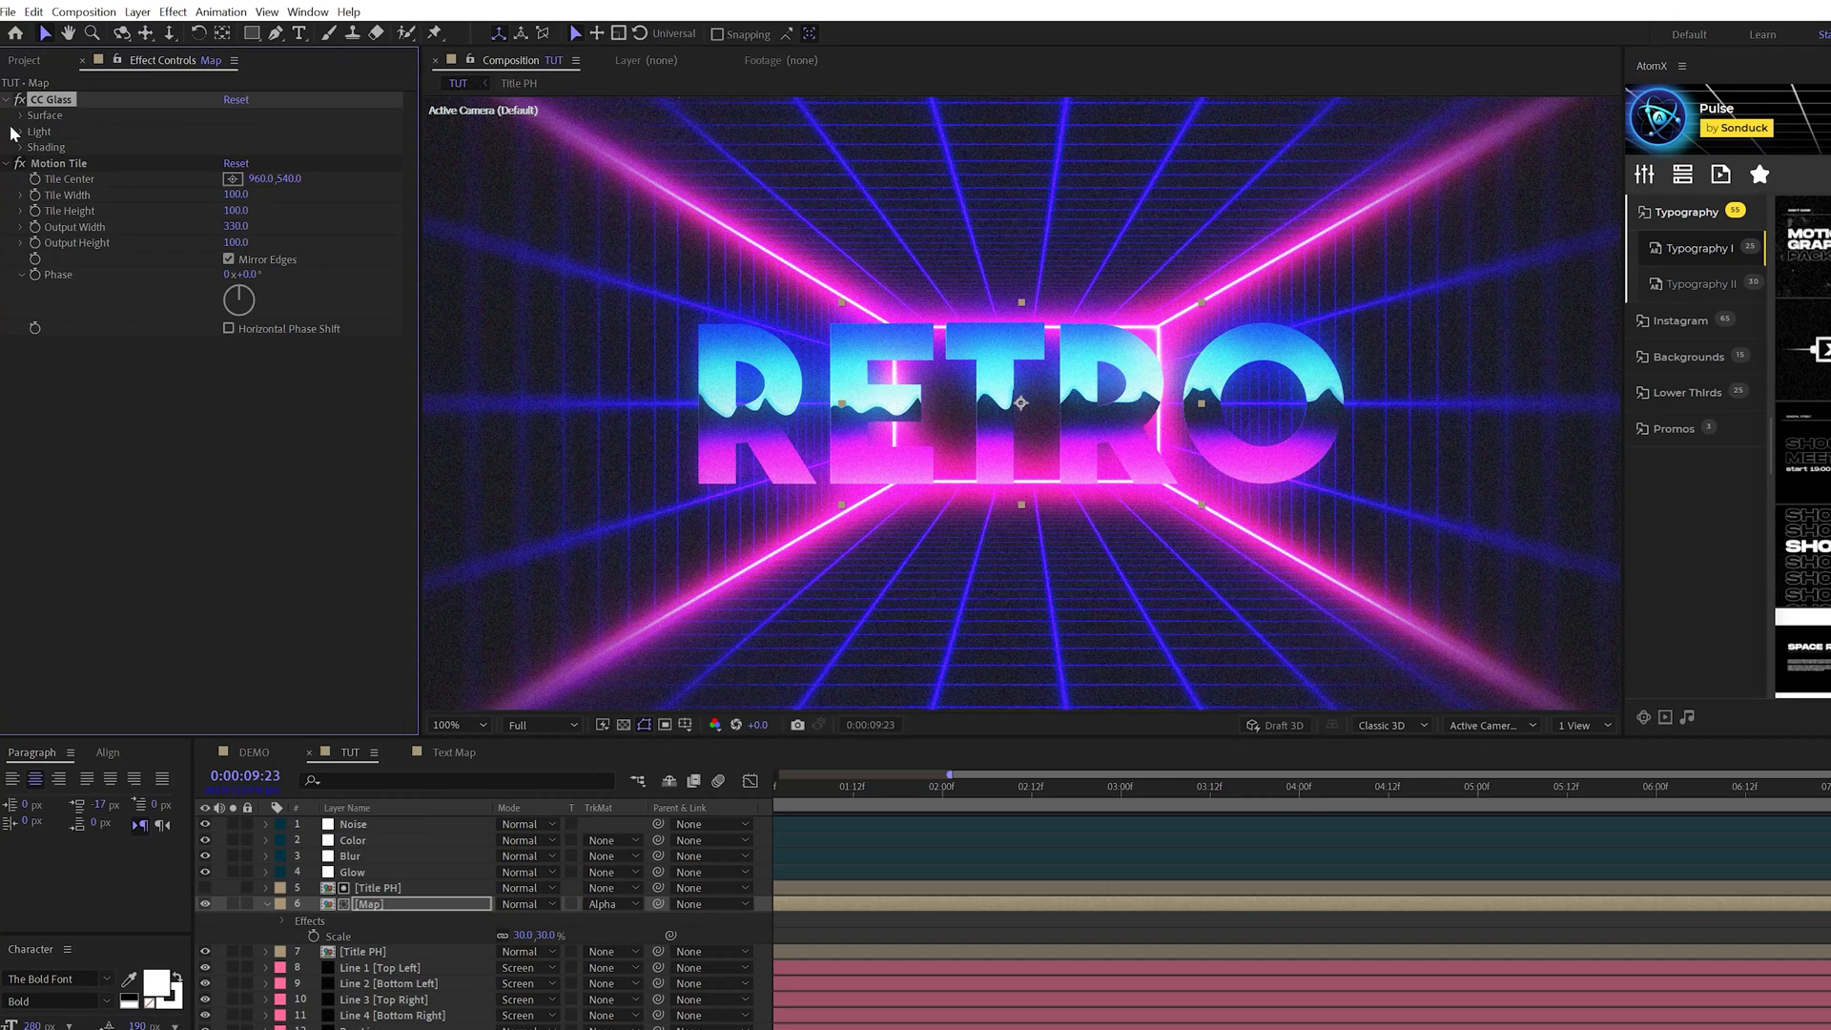
Step: Set the Map layer's CC Glass surface to Property Red, Softness 40, Height 50 and Displacement -400
left_click(20, 115)
left_click(255, 148)
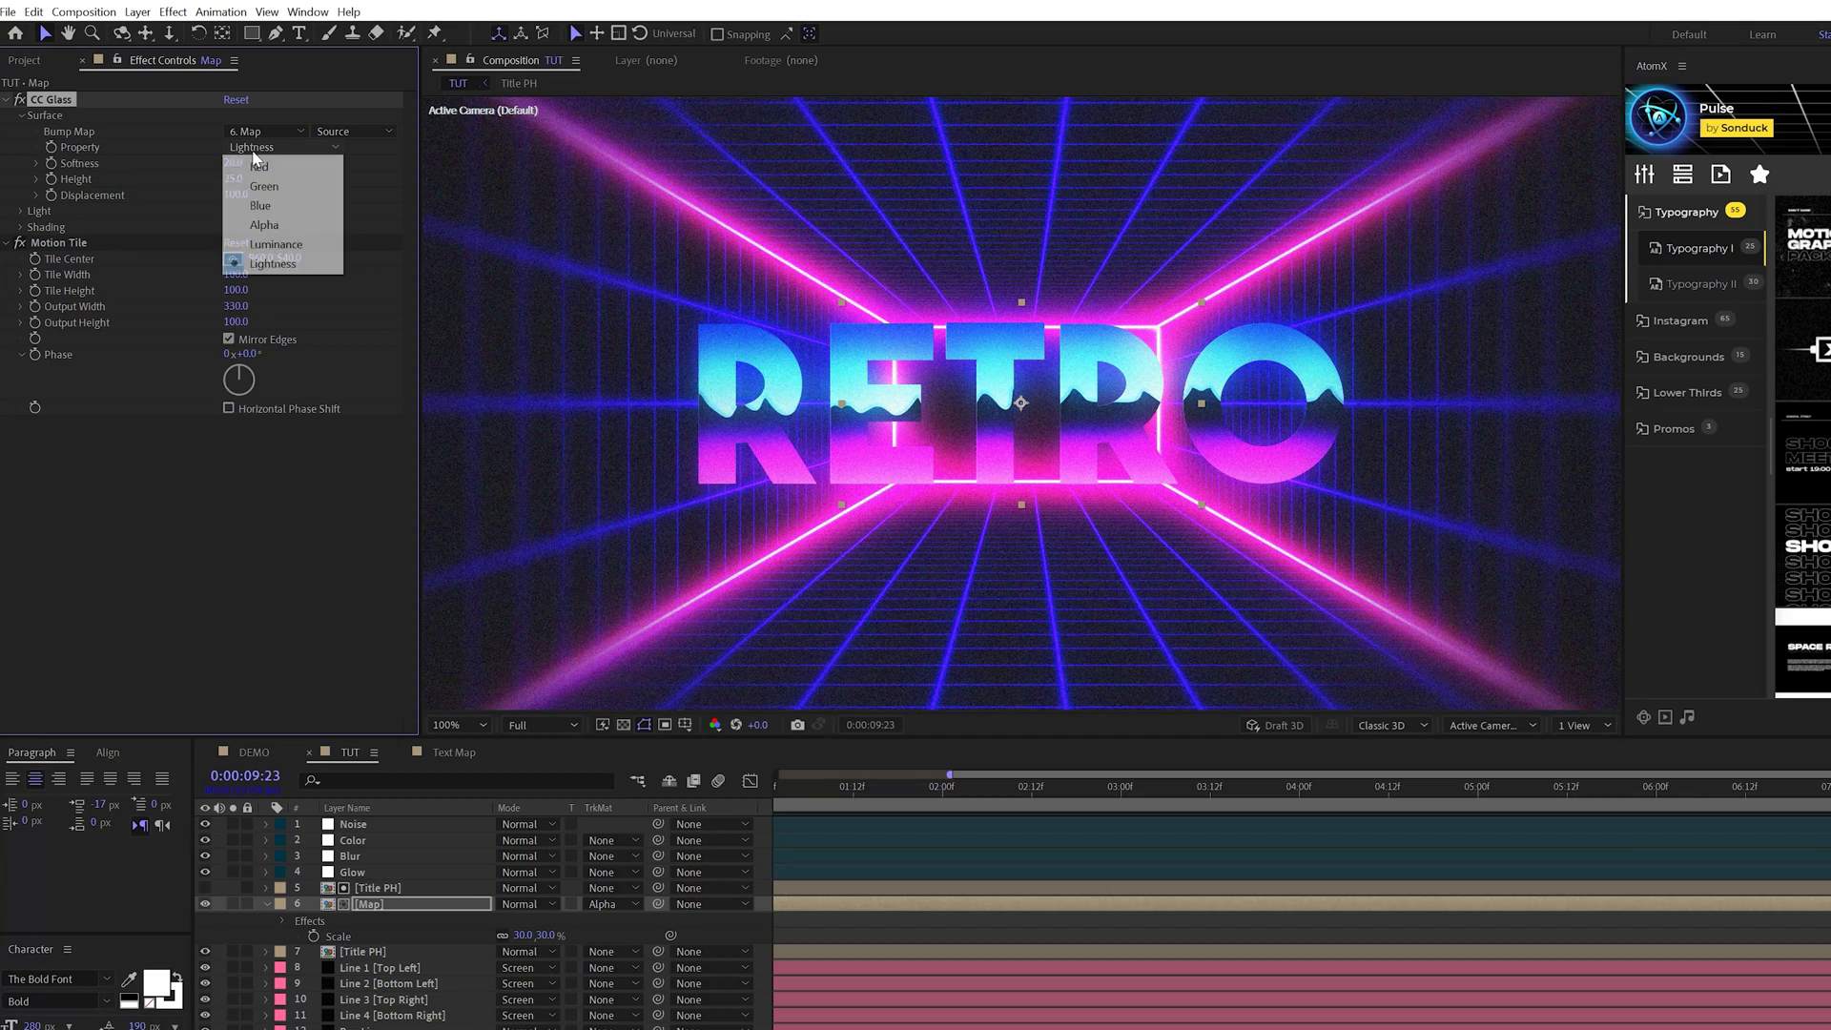
left_click(260, 167)
left_click(235, 164)
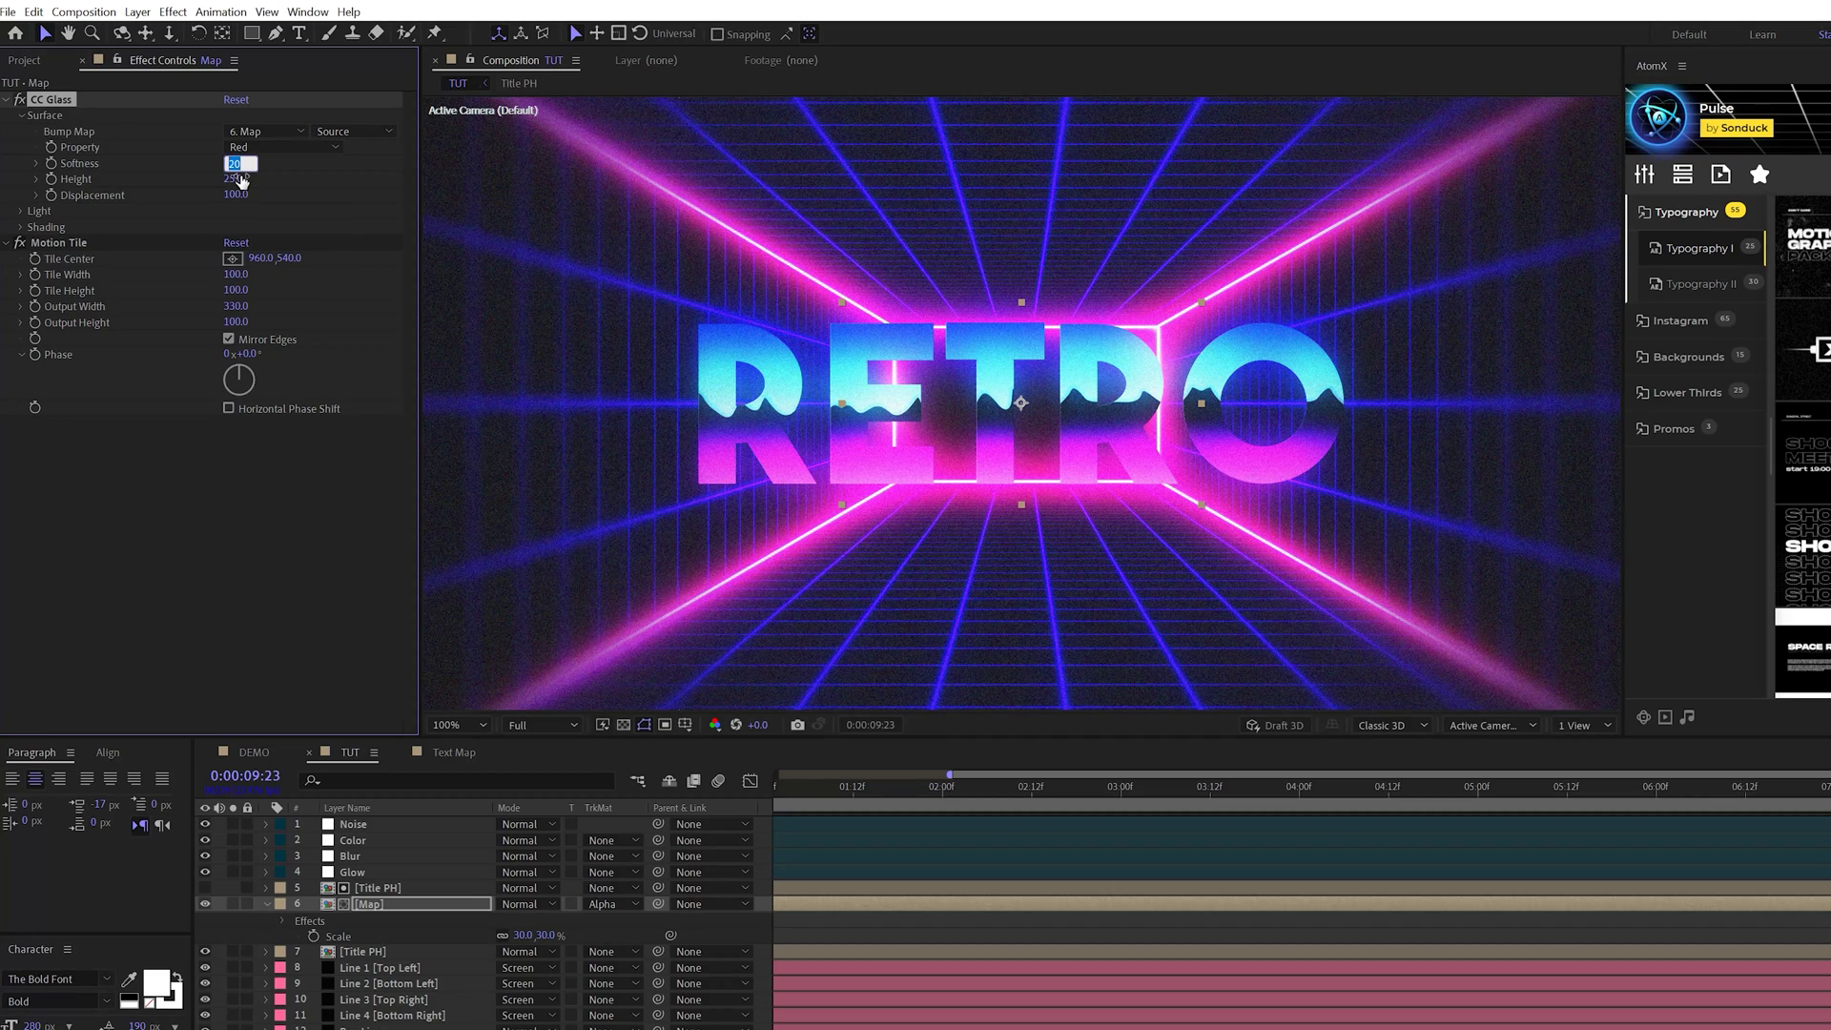
key("Tab")
type("50")
key("Tab")
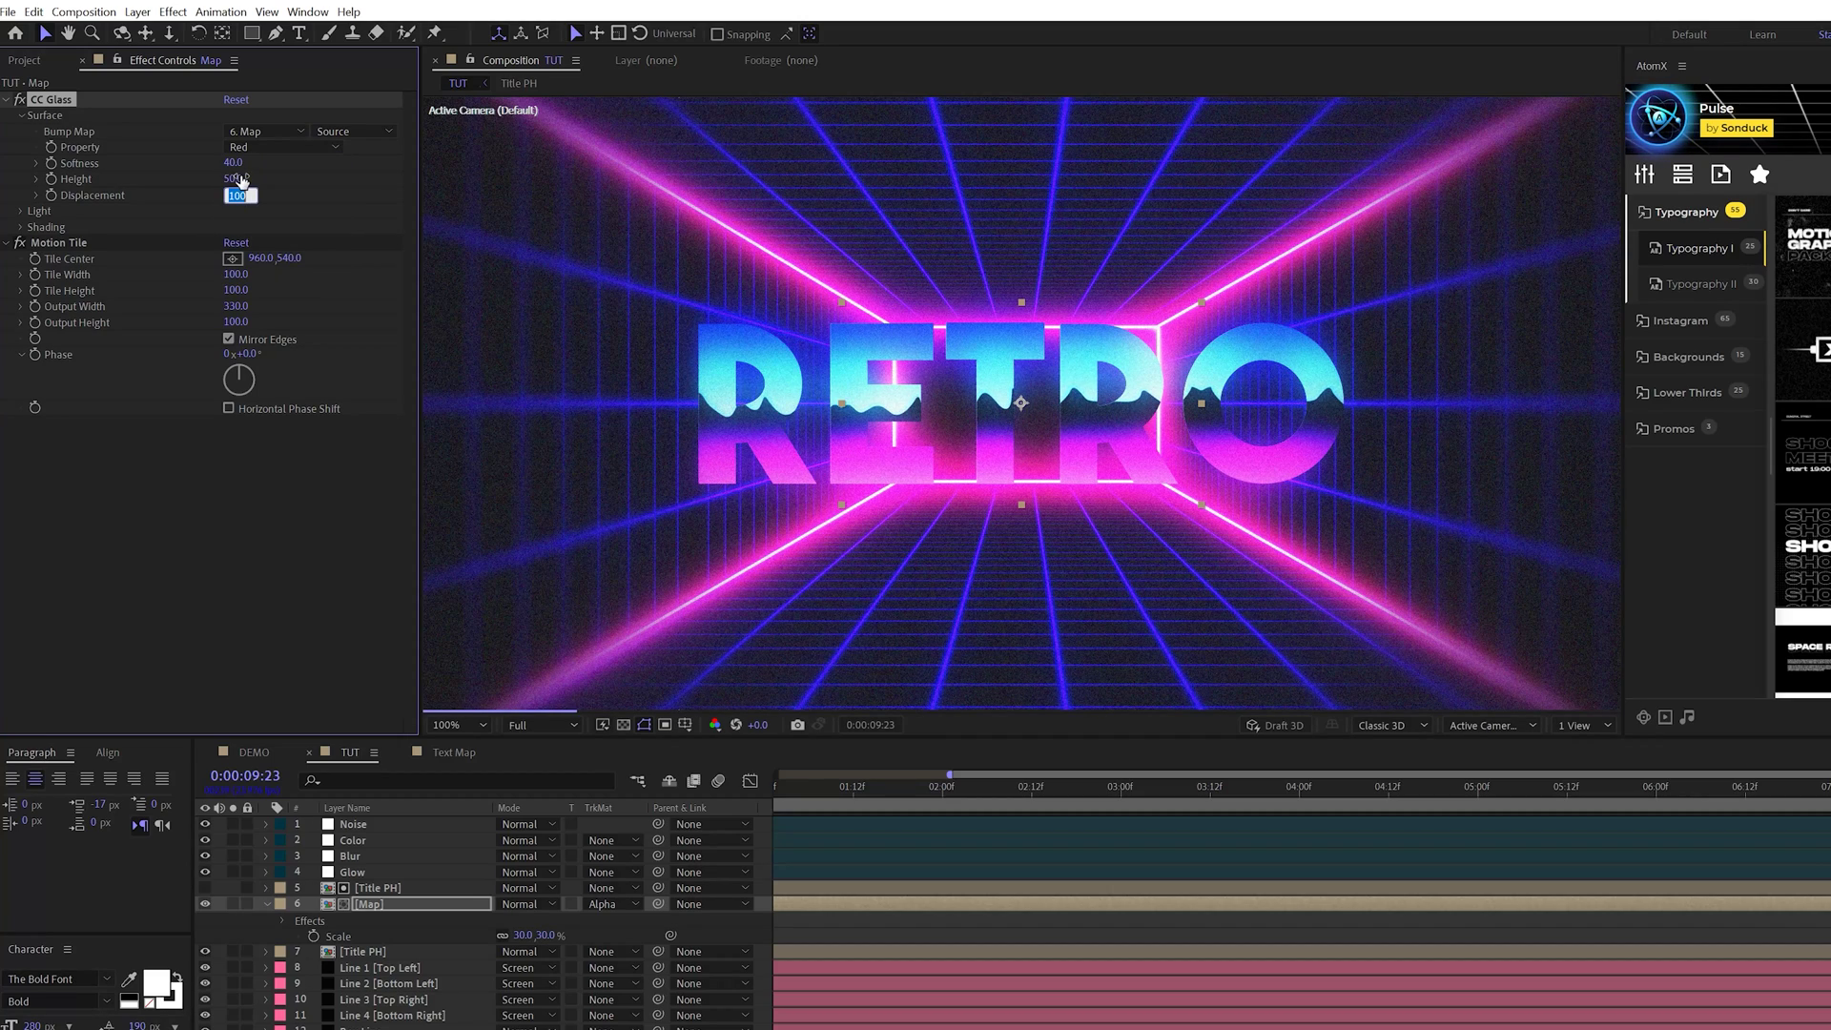
type("-40")
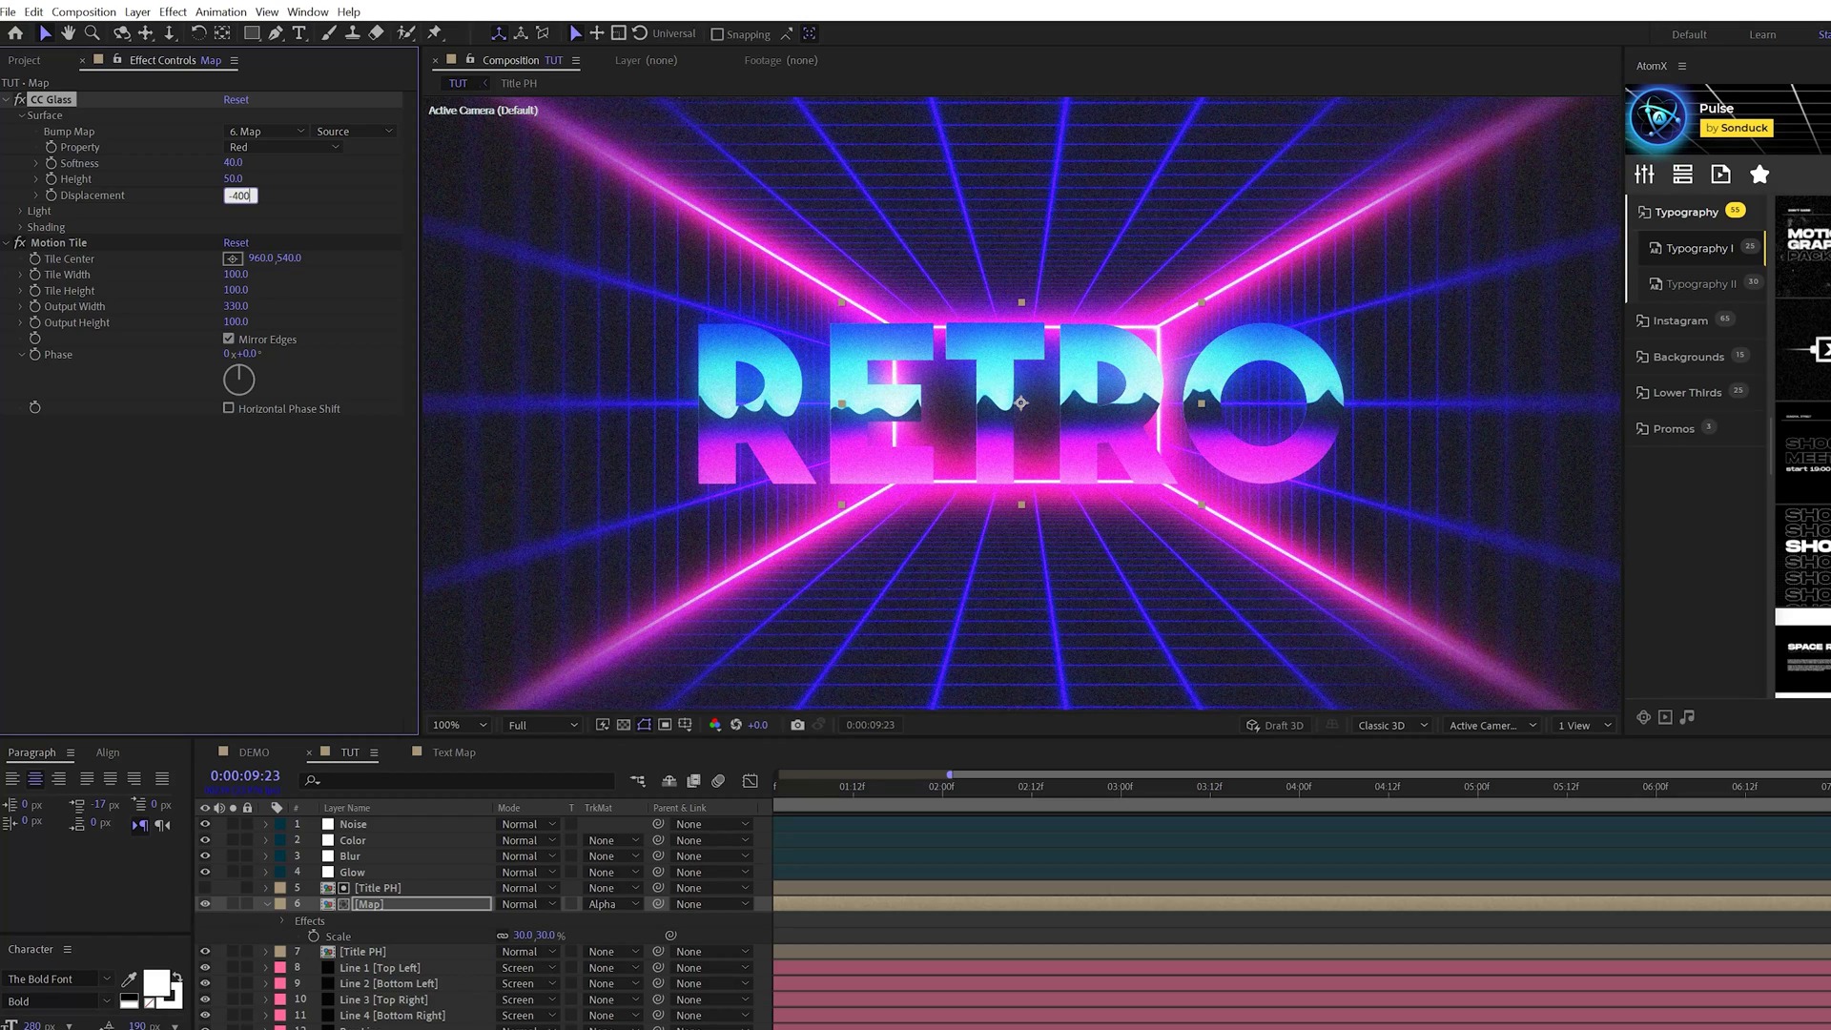
type("0")
key("Return")
Step: Set the Map layer's CC Glass light intensity to 120 and collapse the effect and layer properties
left_click(20, 212)
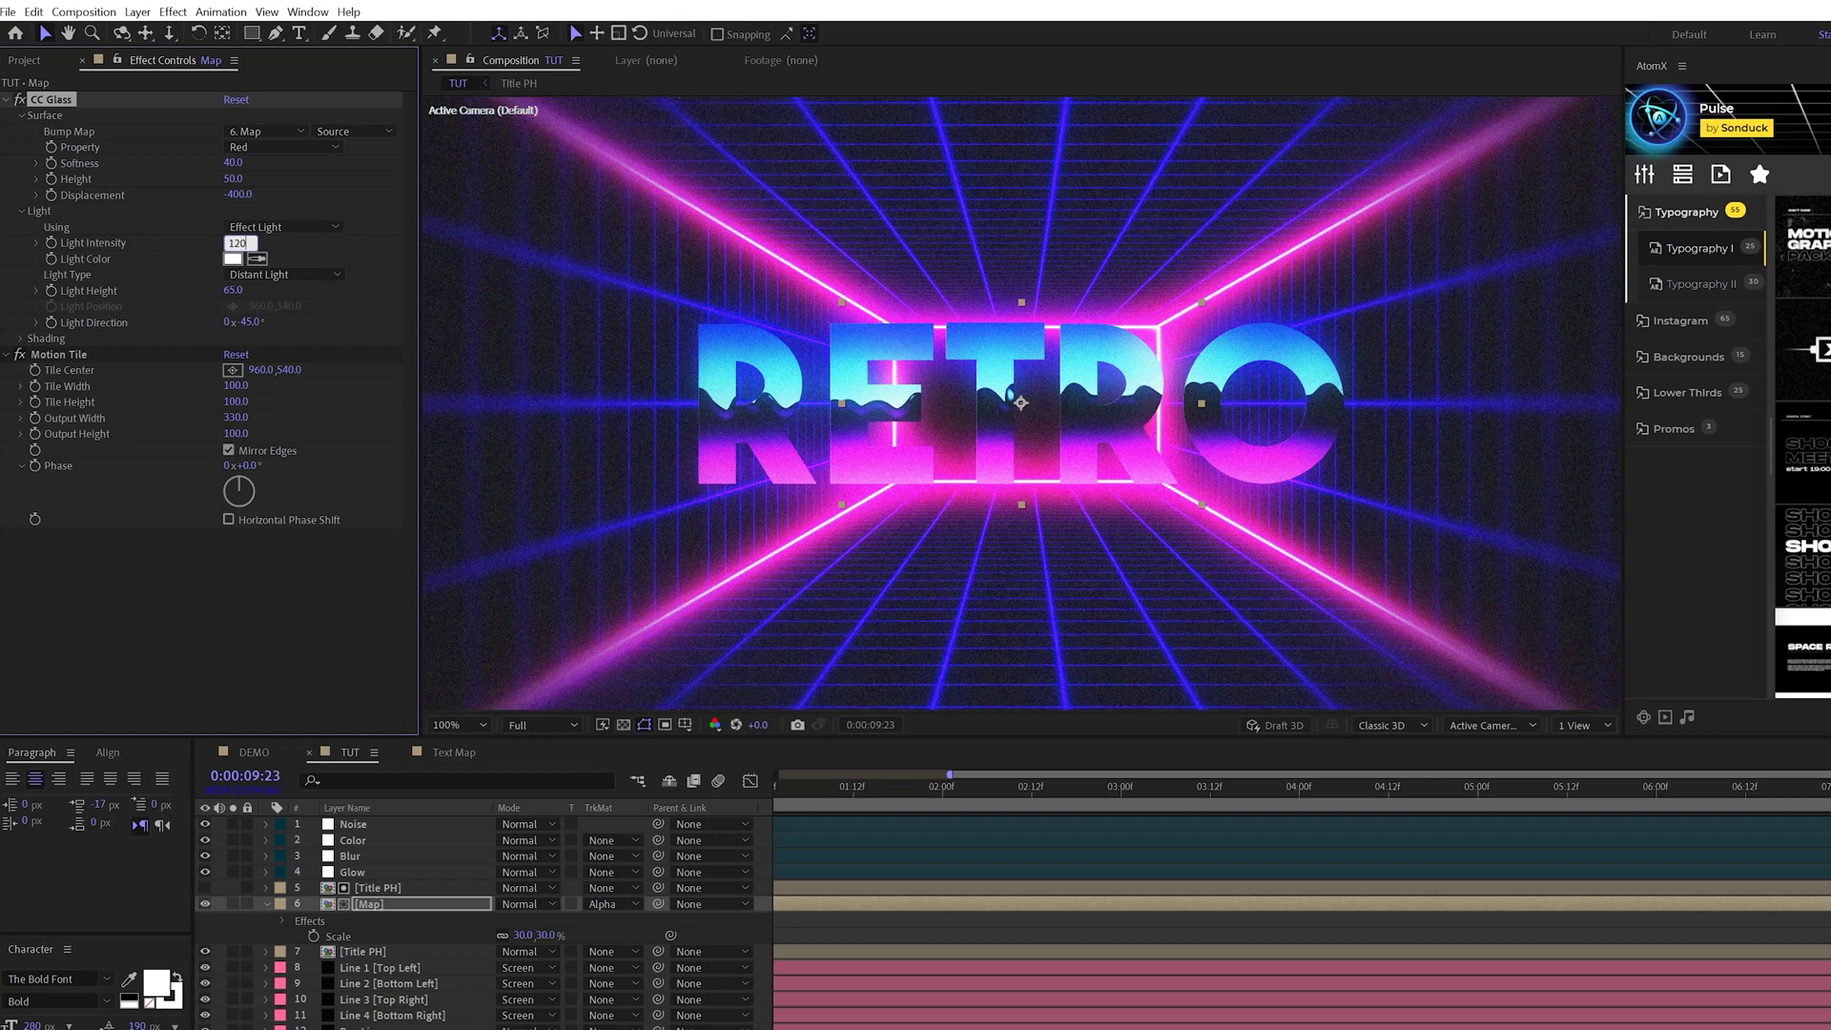
type("120")
key("Return")
key("ctrl+grave")
left_click(265, 904)
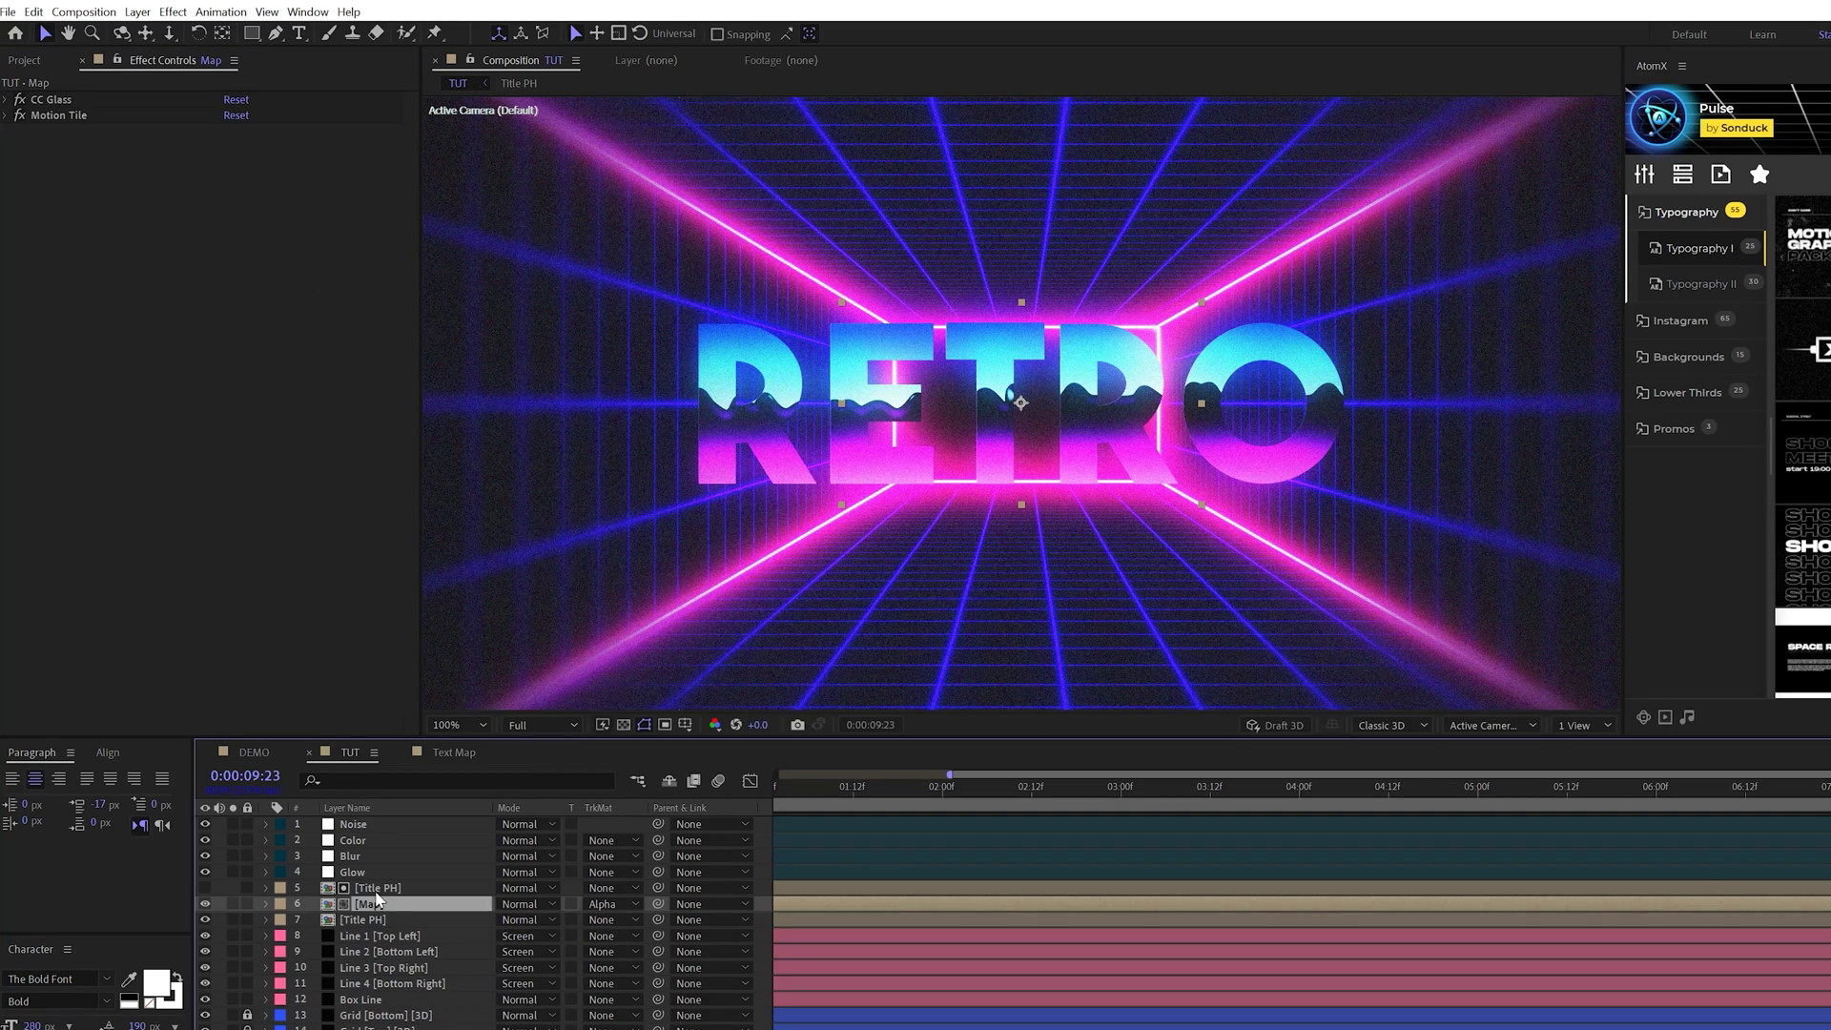
Step: Apply CC Glass to the upper Title PH layer that serves as the Map layer's matte
left_click(368, 887)
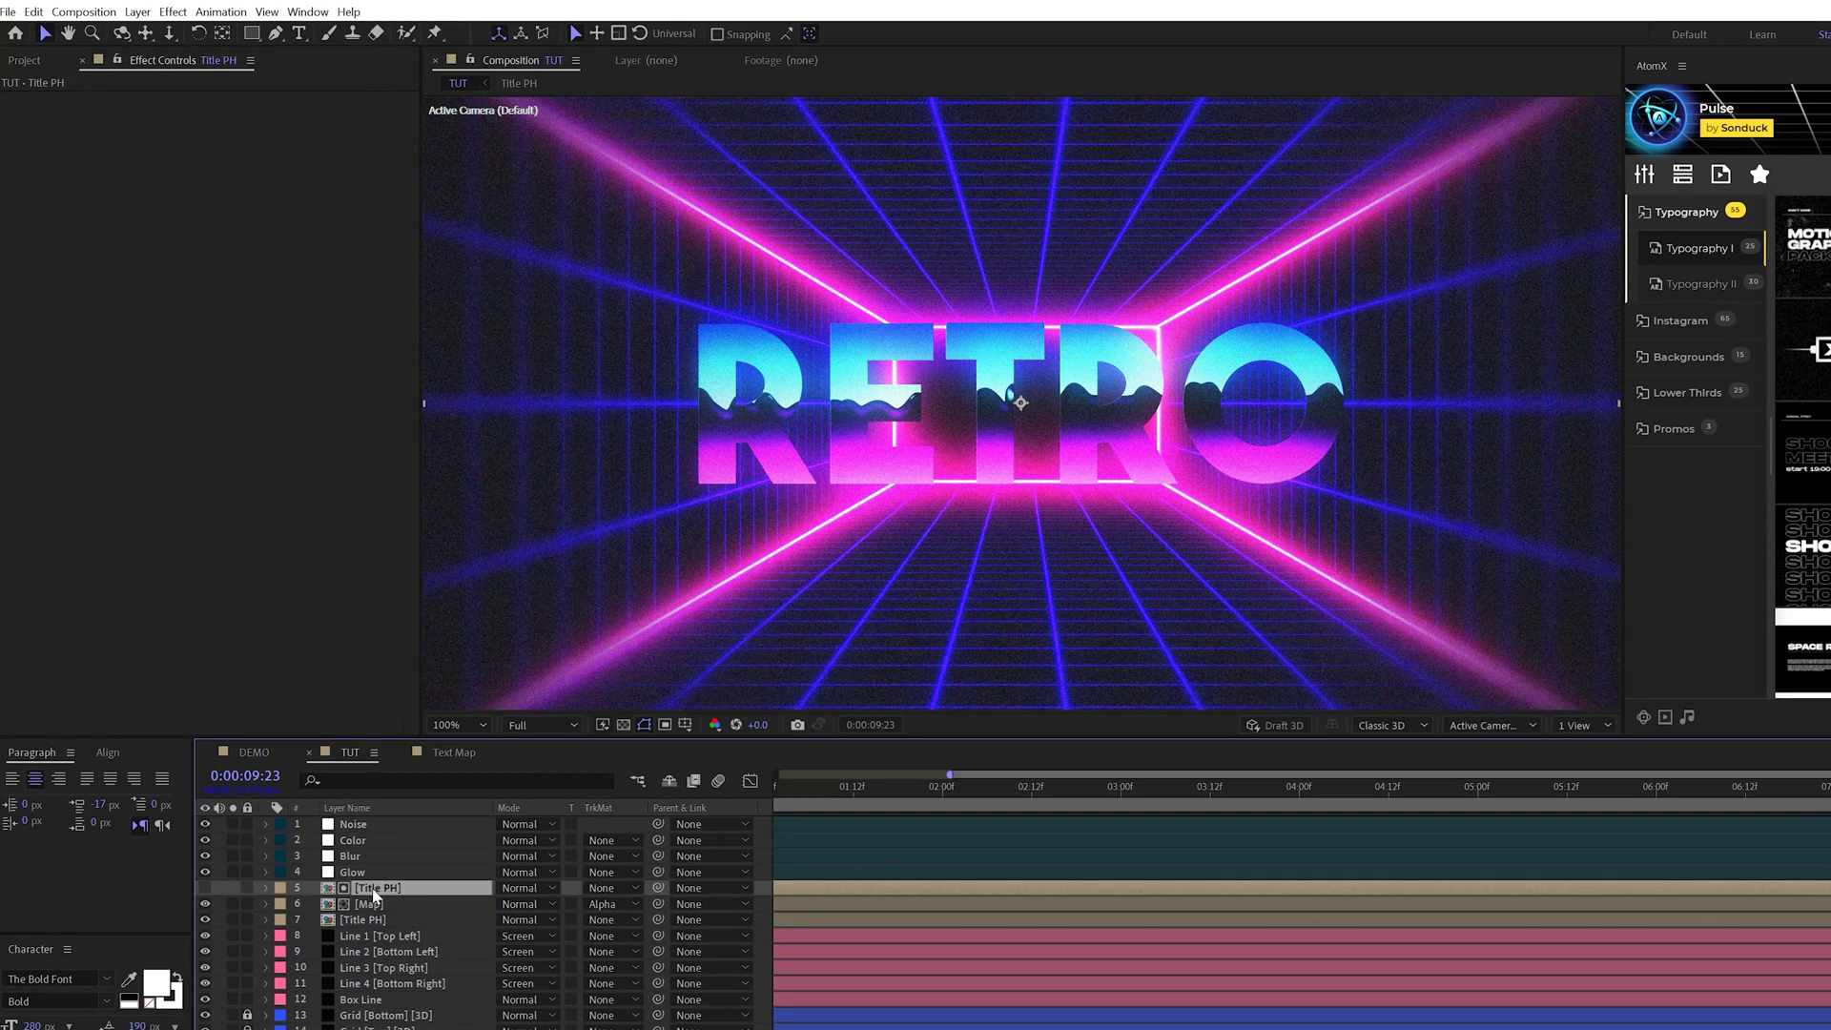
left_click(172, 11)
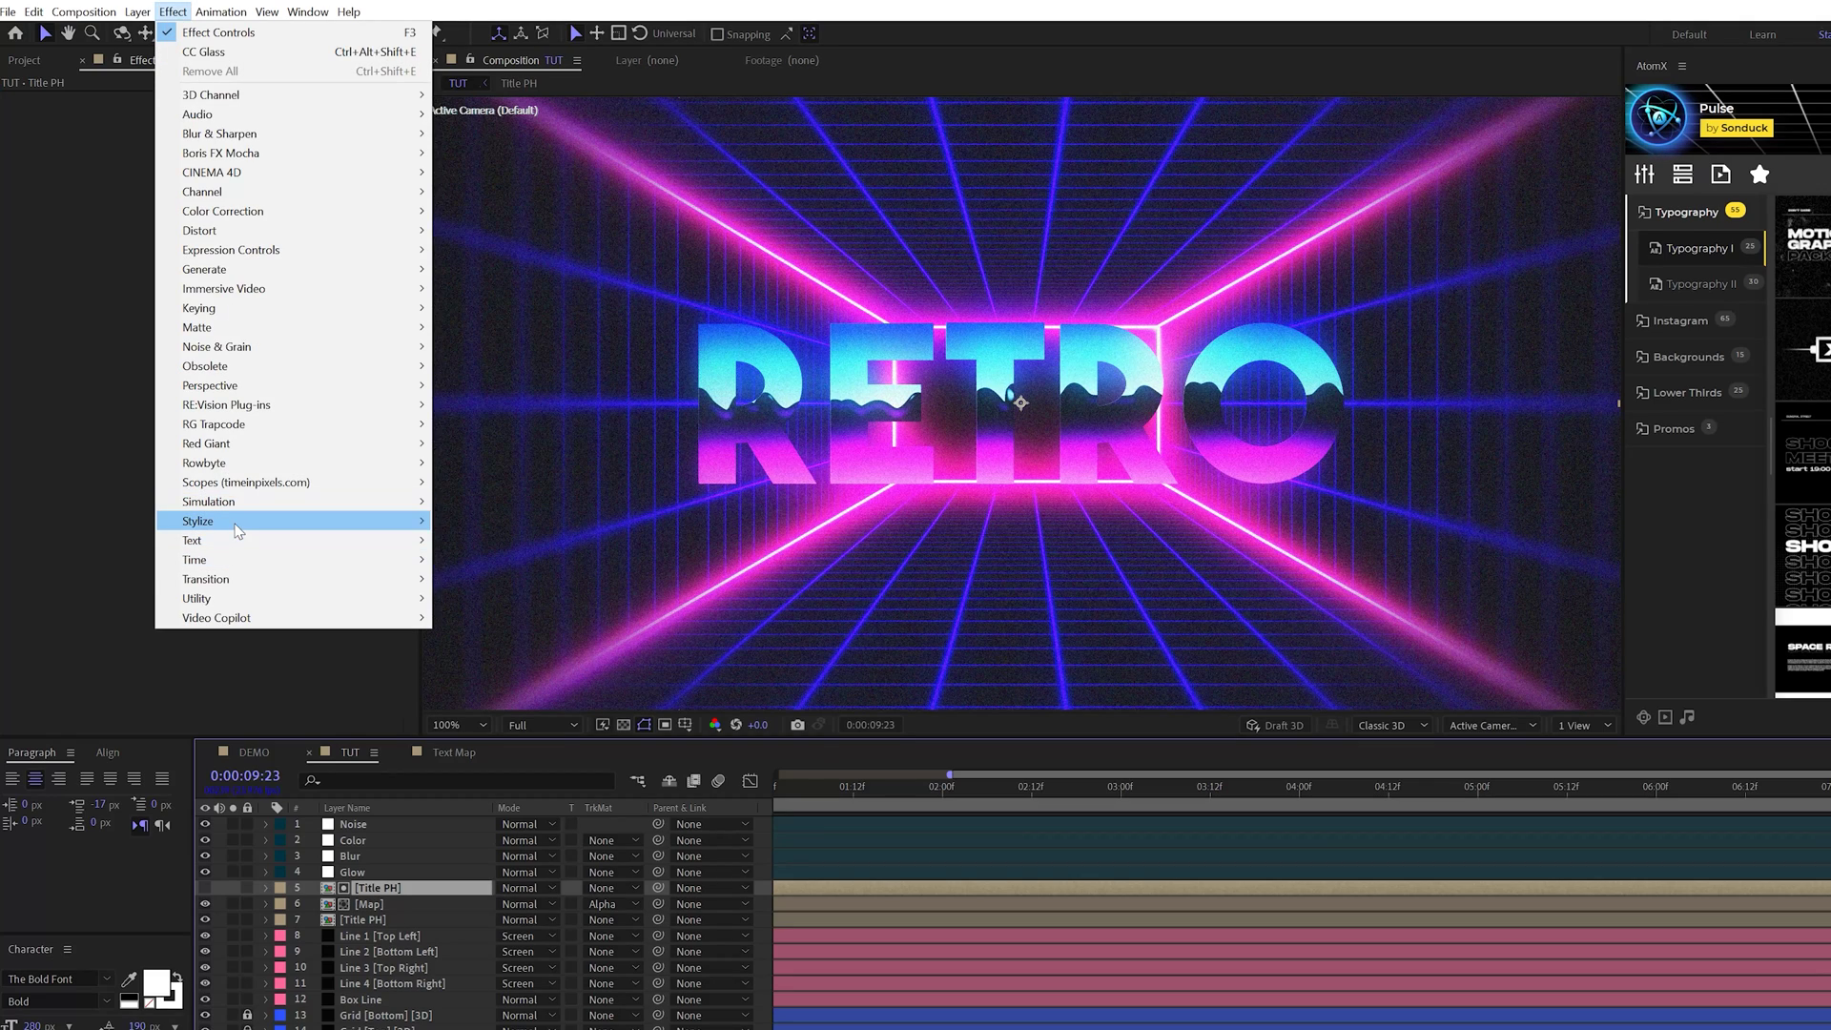
mouse_move(234, 525)
left_click(508, 601)
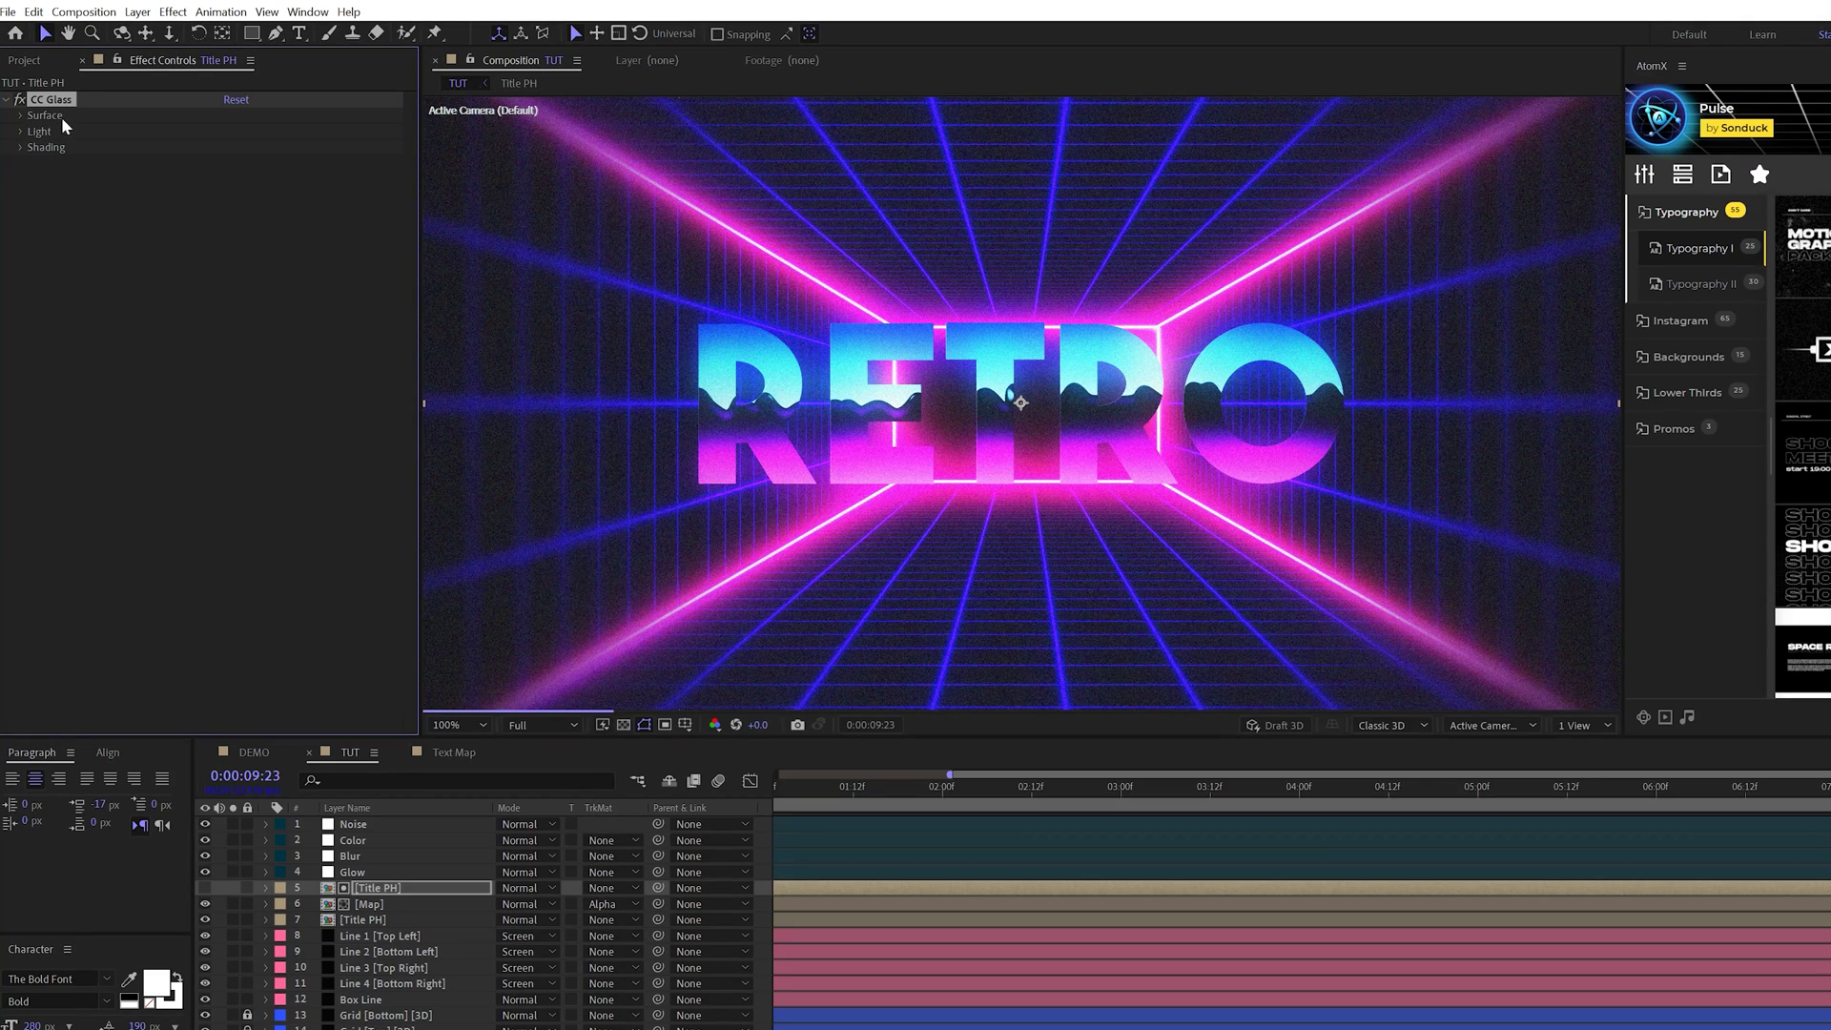
Step: Set the upper Title PH's CC Glass surface to Property Alpha, Softness 50, Height 15 and Displacement -150
left_click(20, 115)
left_click(250, 148)
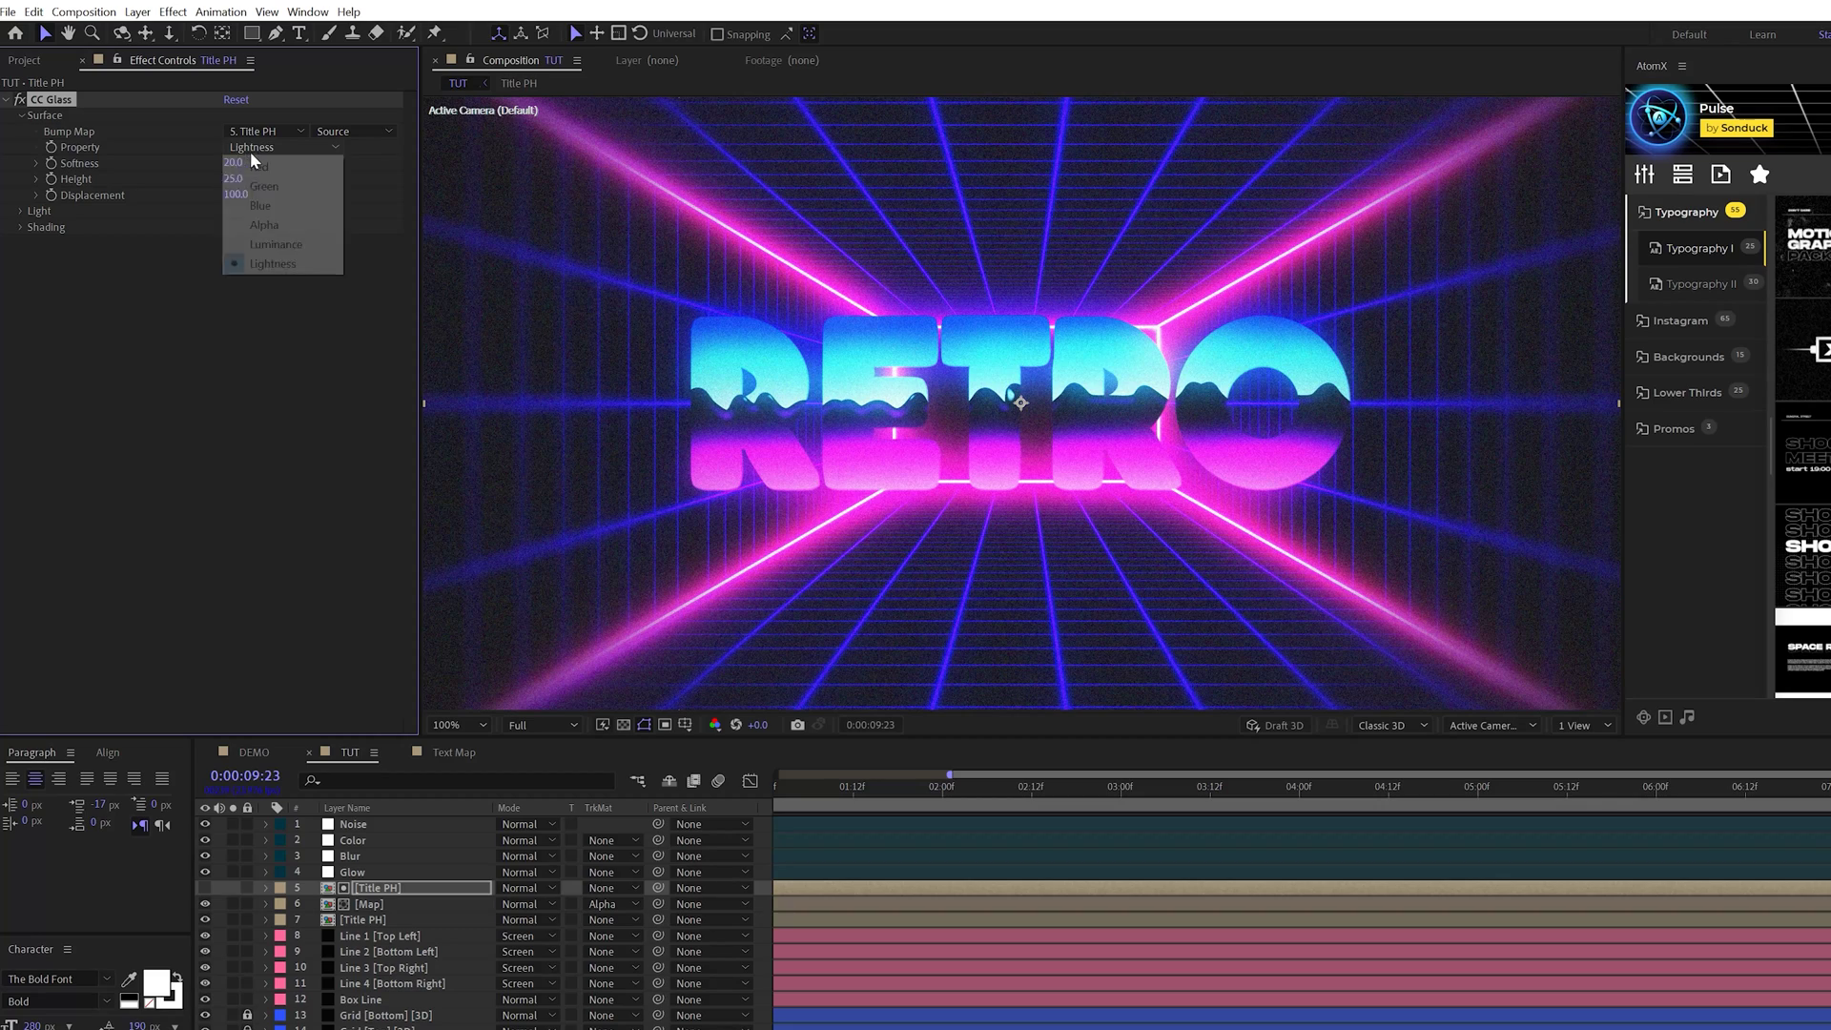
left_click(265, 225)
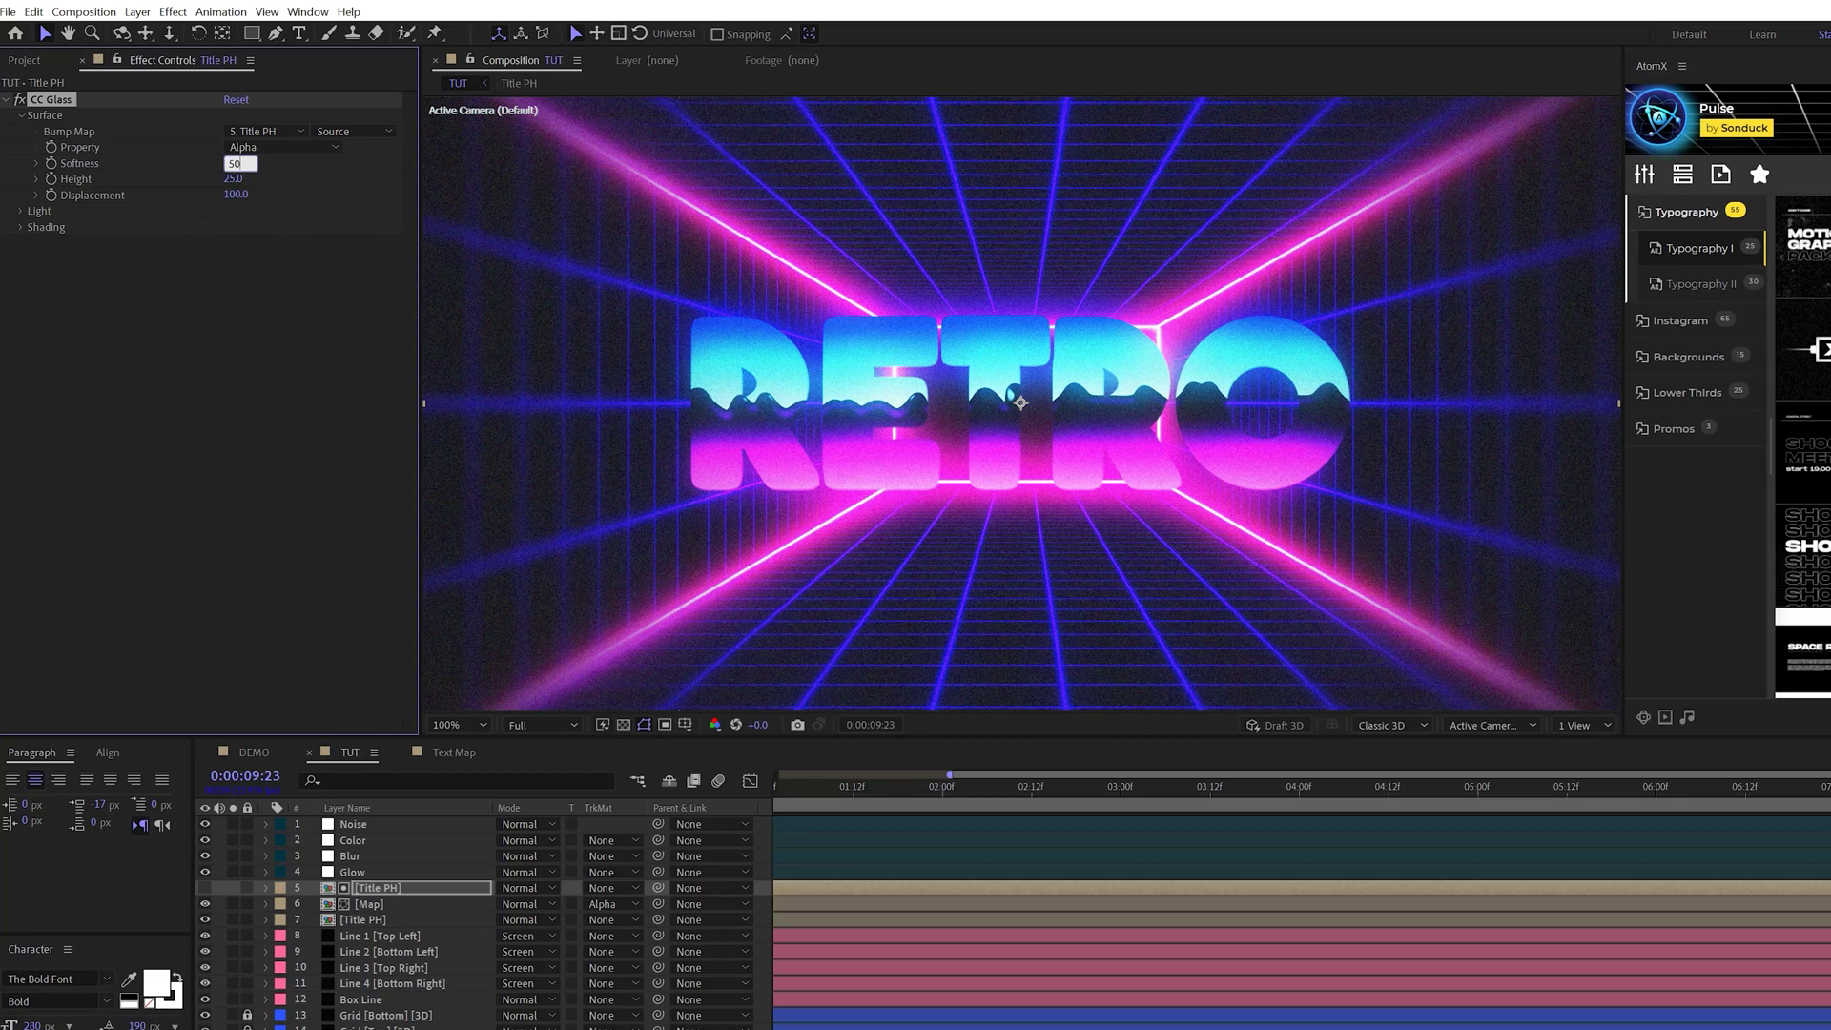
key("Tab")
type("15")
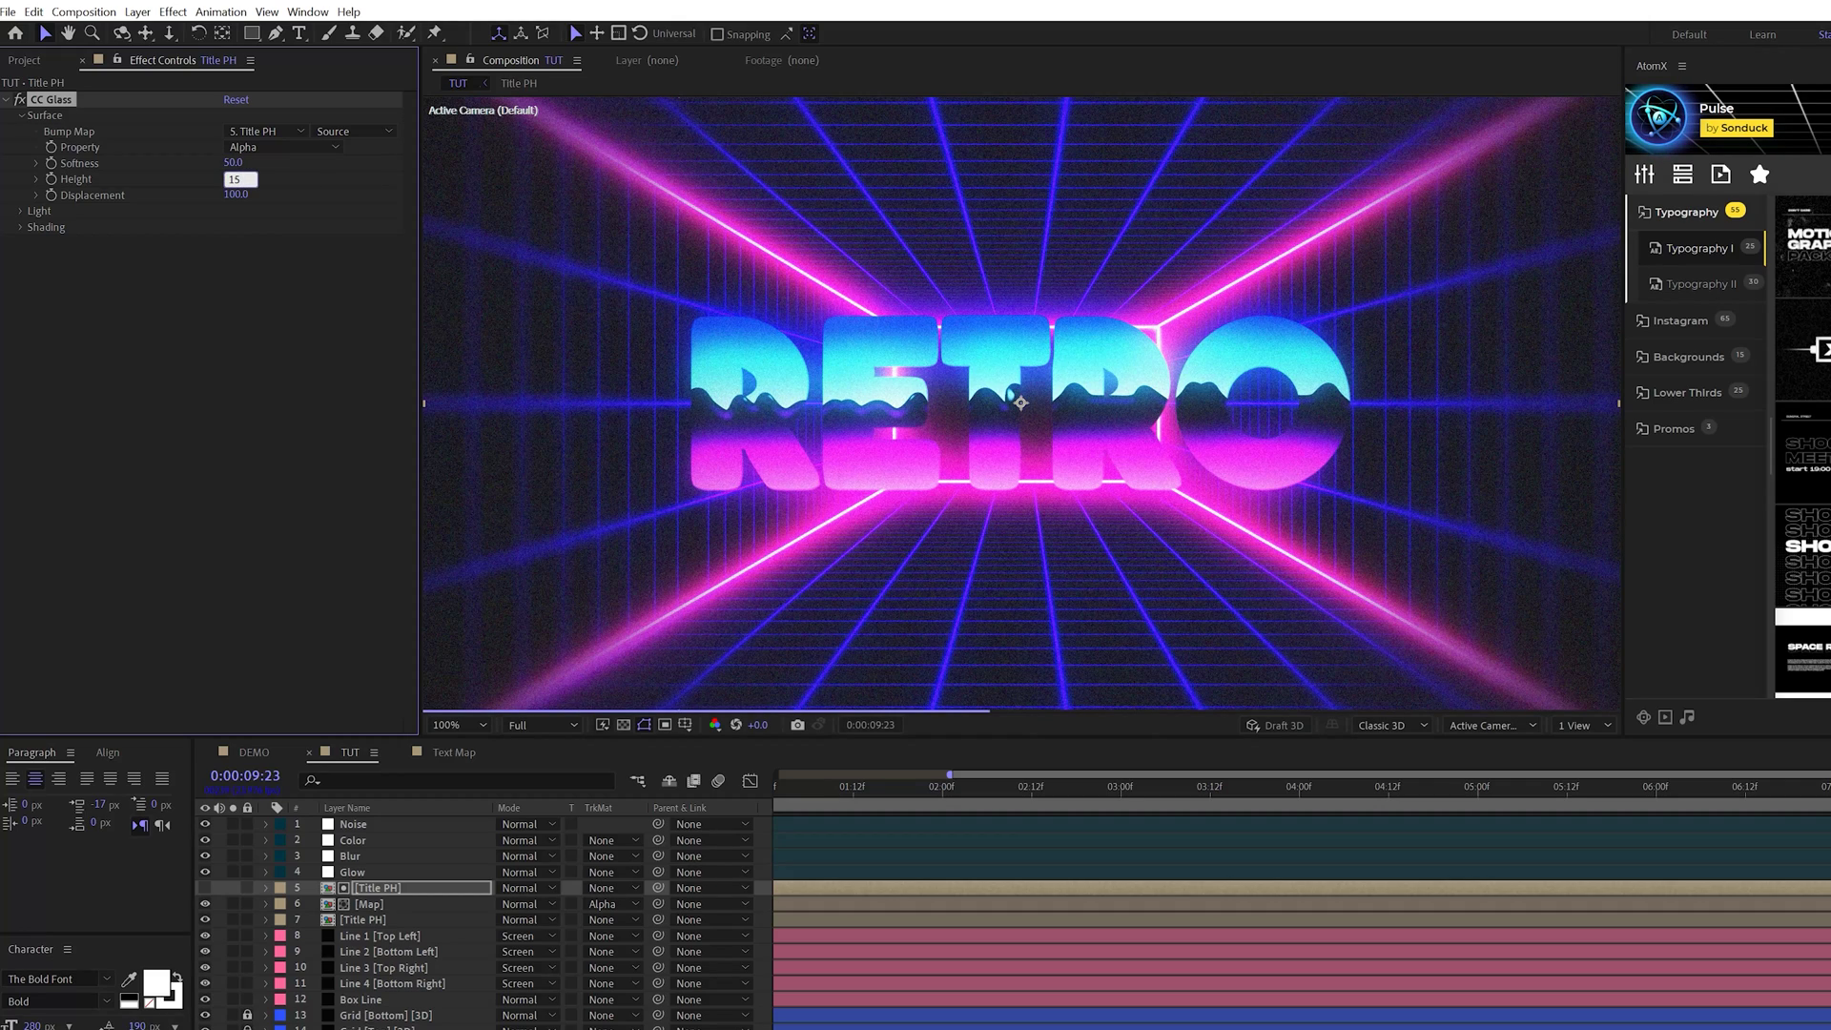
key("Tab")
type("-1")
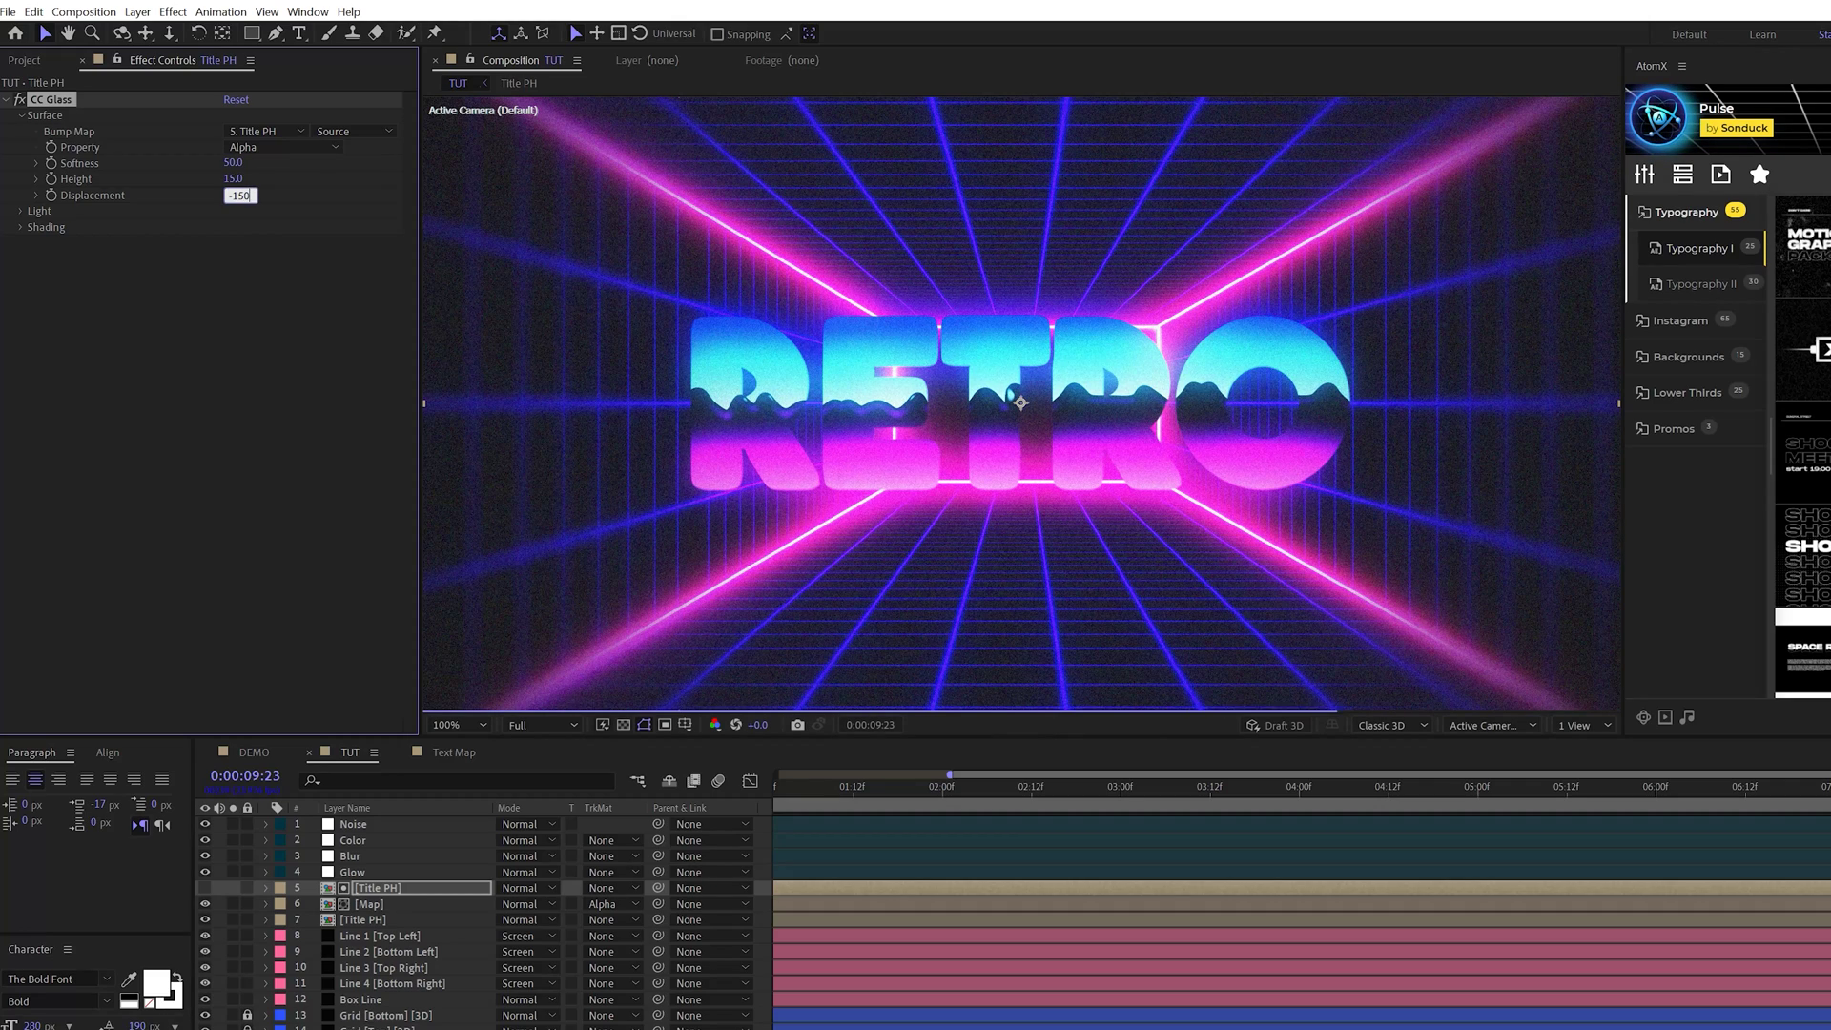
left_click(329, 367)
Step: Add CC Blobbylize to the upper Title PH layer and reveal its Blobbiness settings
left_click(174, 11)
mouse_move(208, 233)
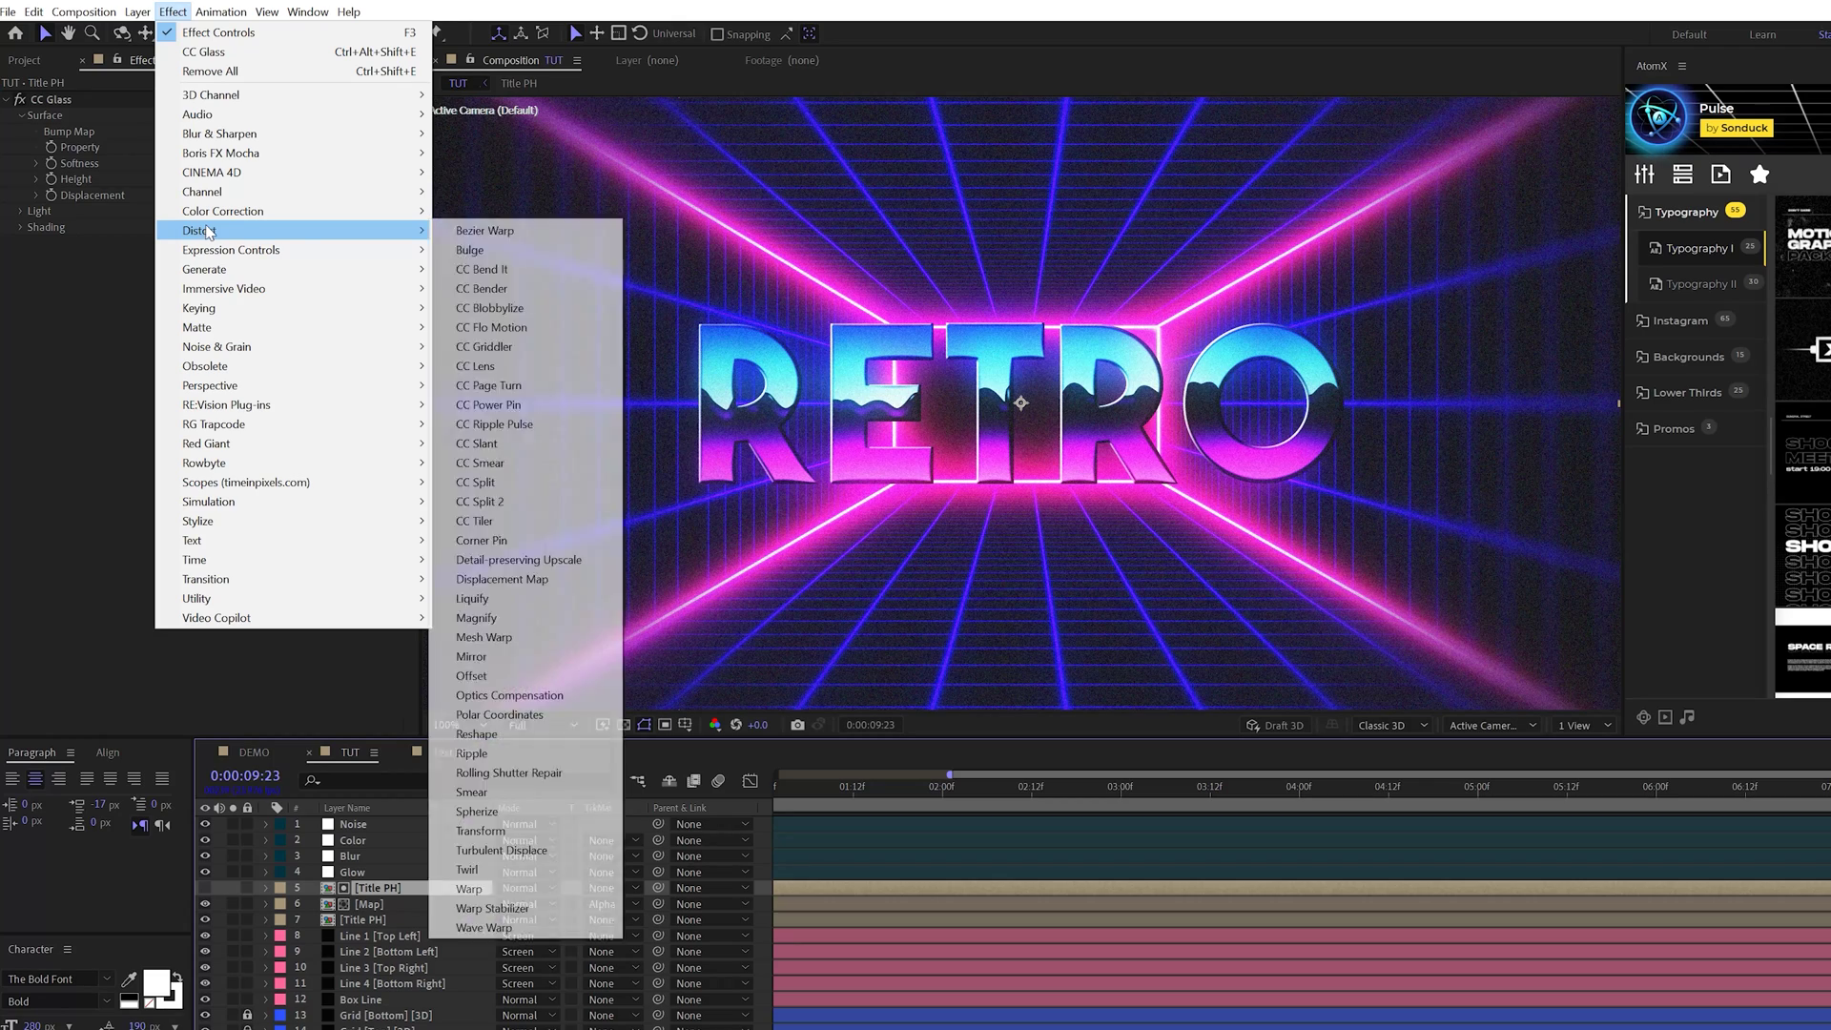
left_click(491, 308)
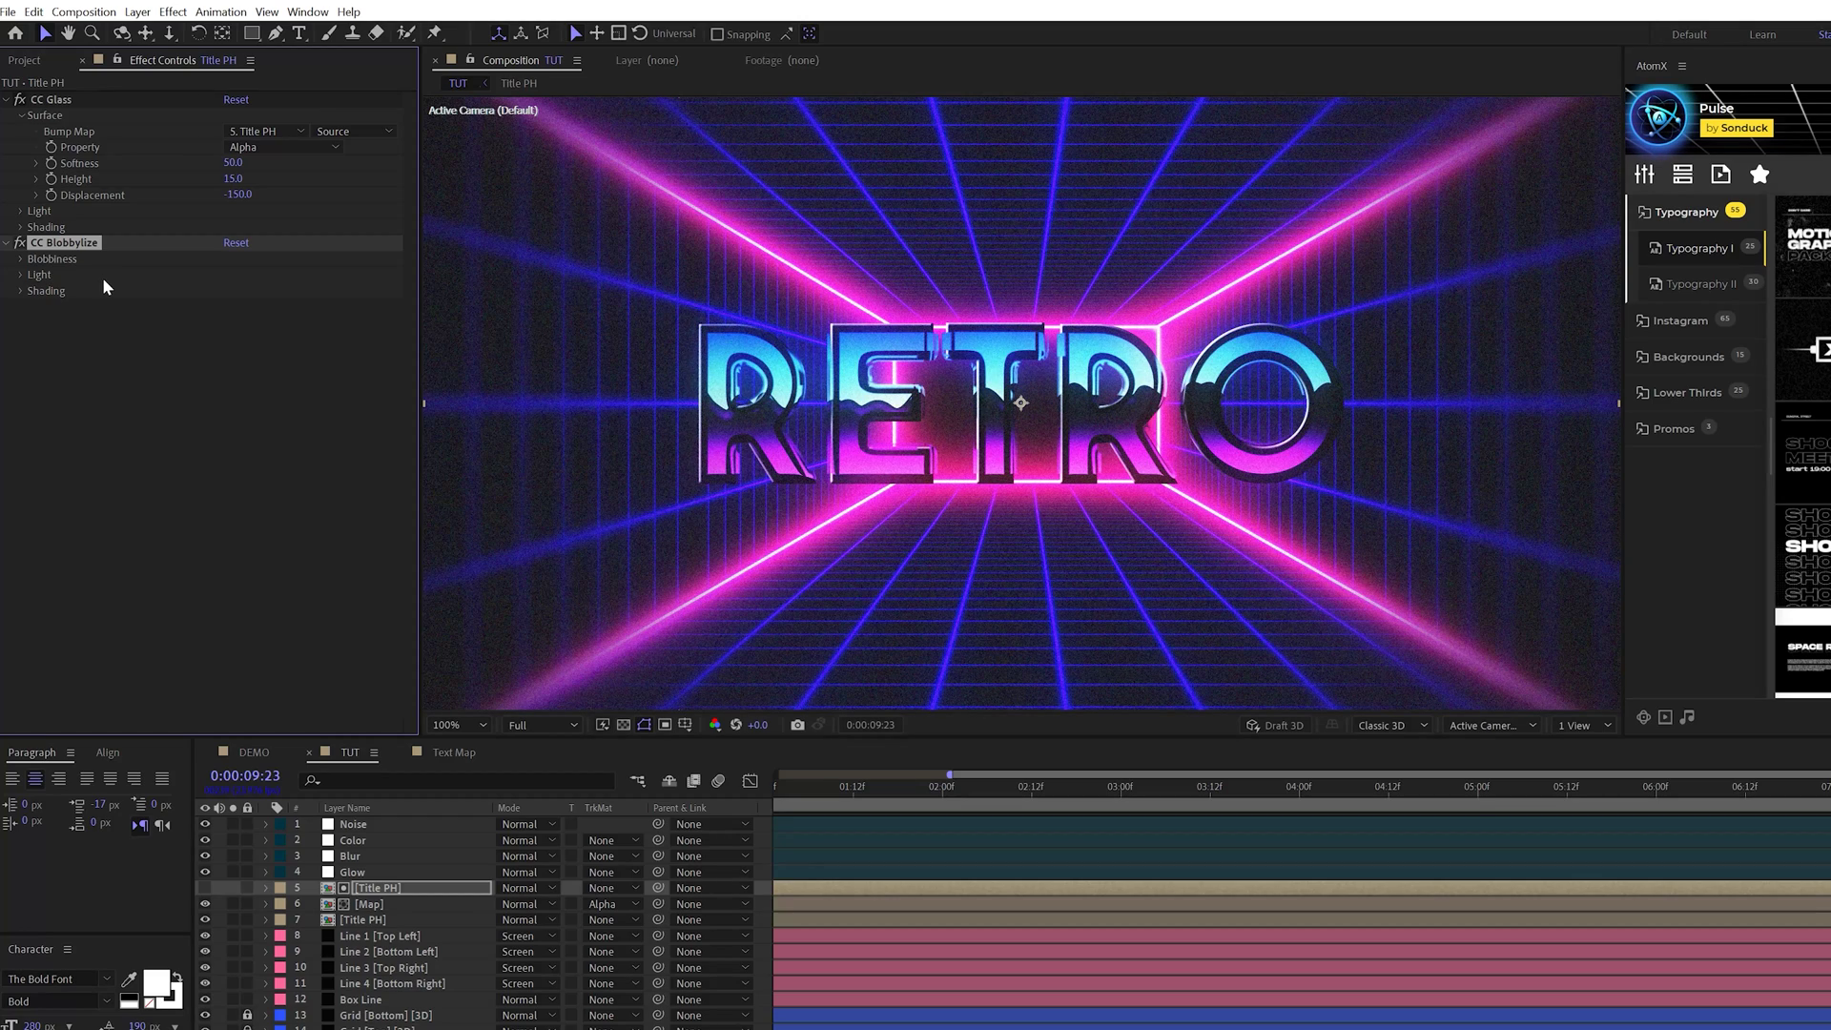
left_click(21, 260)
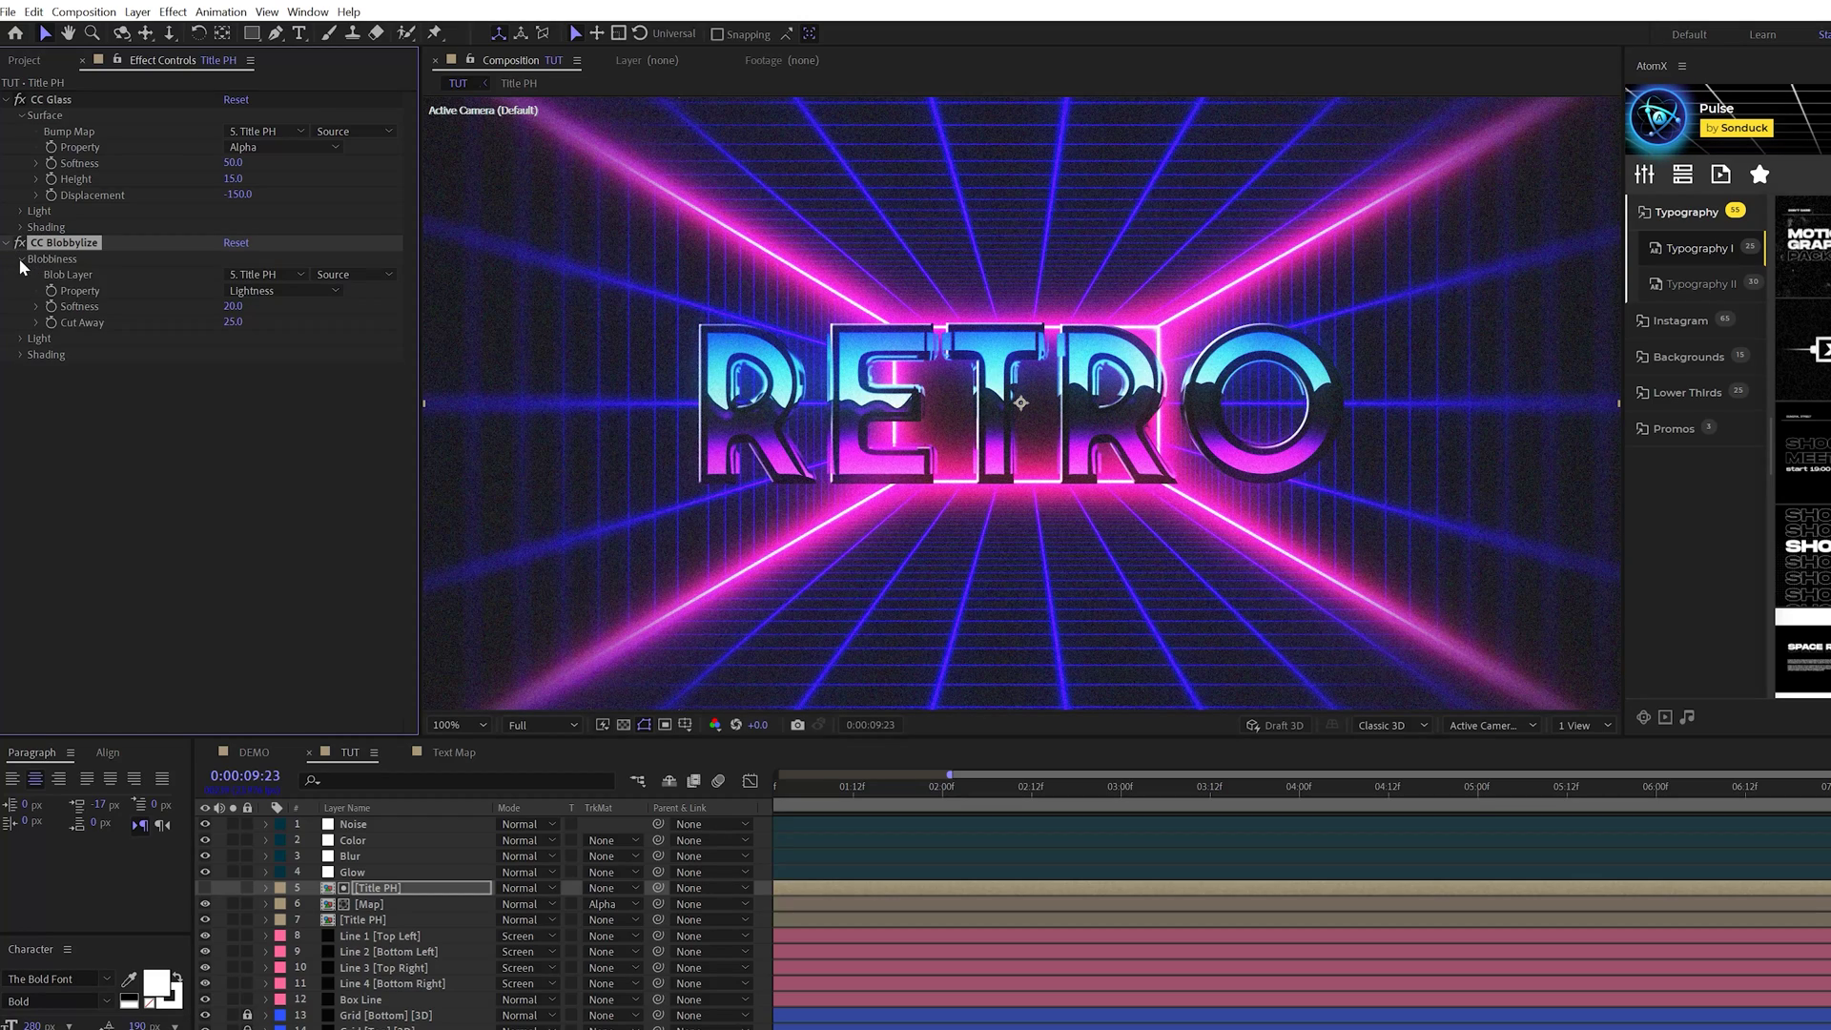
Step: Set CC Blobbylize's Property to Alpha, Softness to 3 and Cut Away to 5
left_click(273, 290)
left_click(267, 372)
left_click(233, 306)
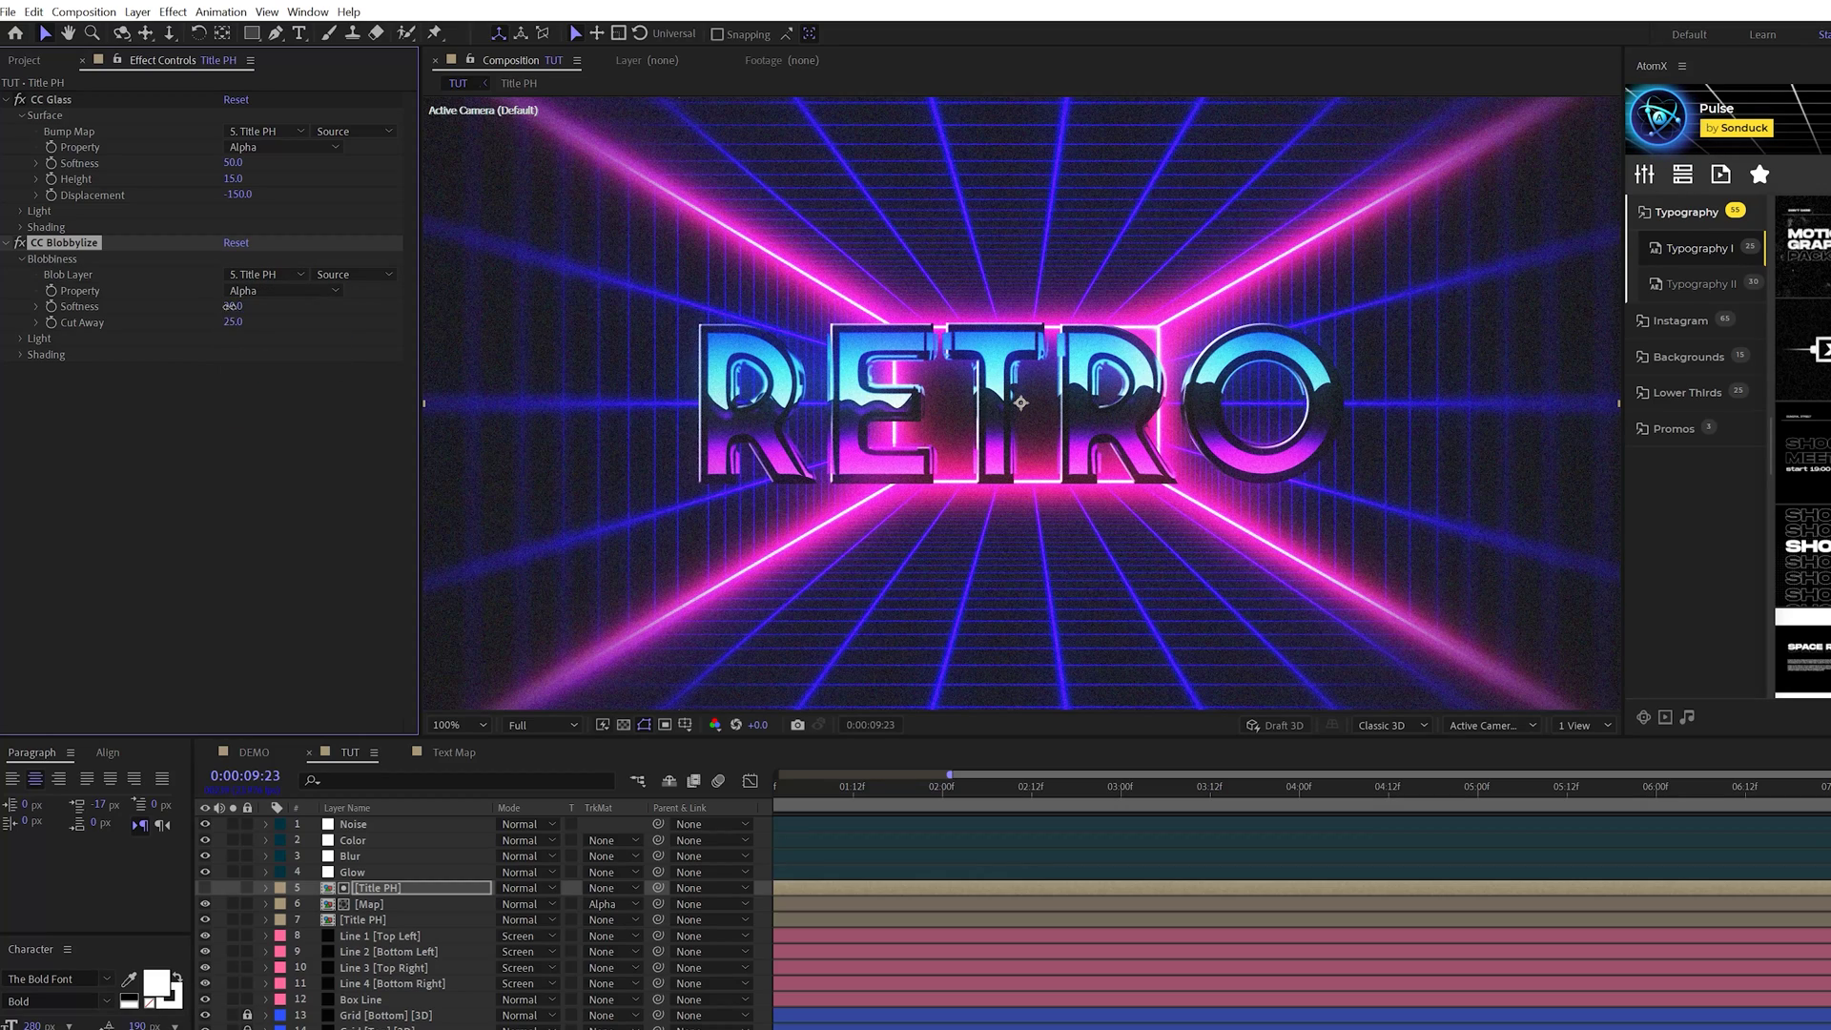
type("3")
left_click(256, 416)
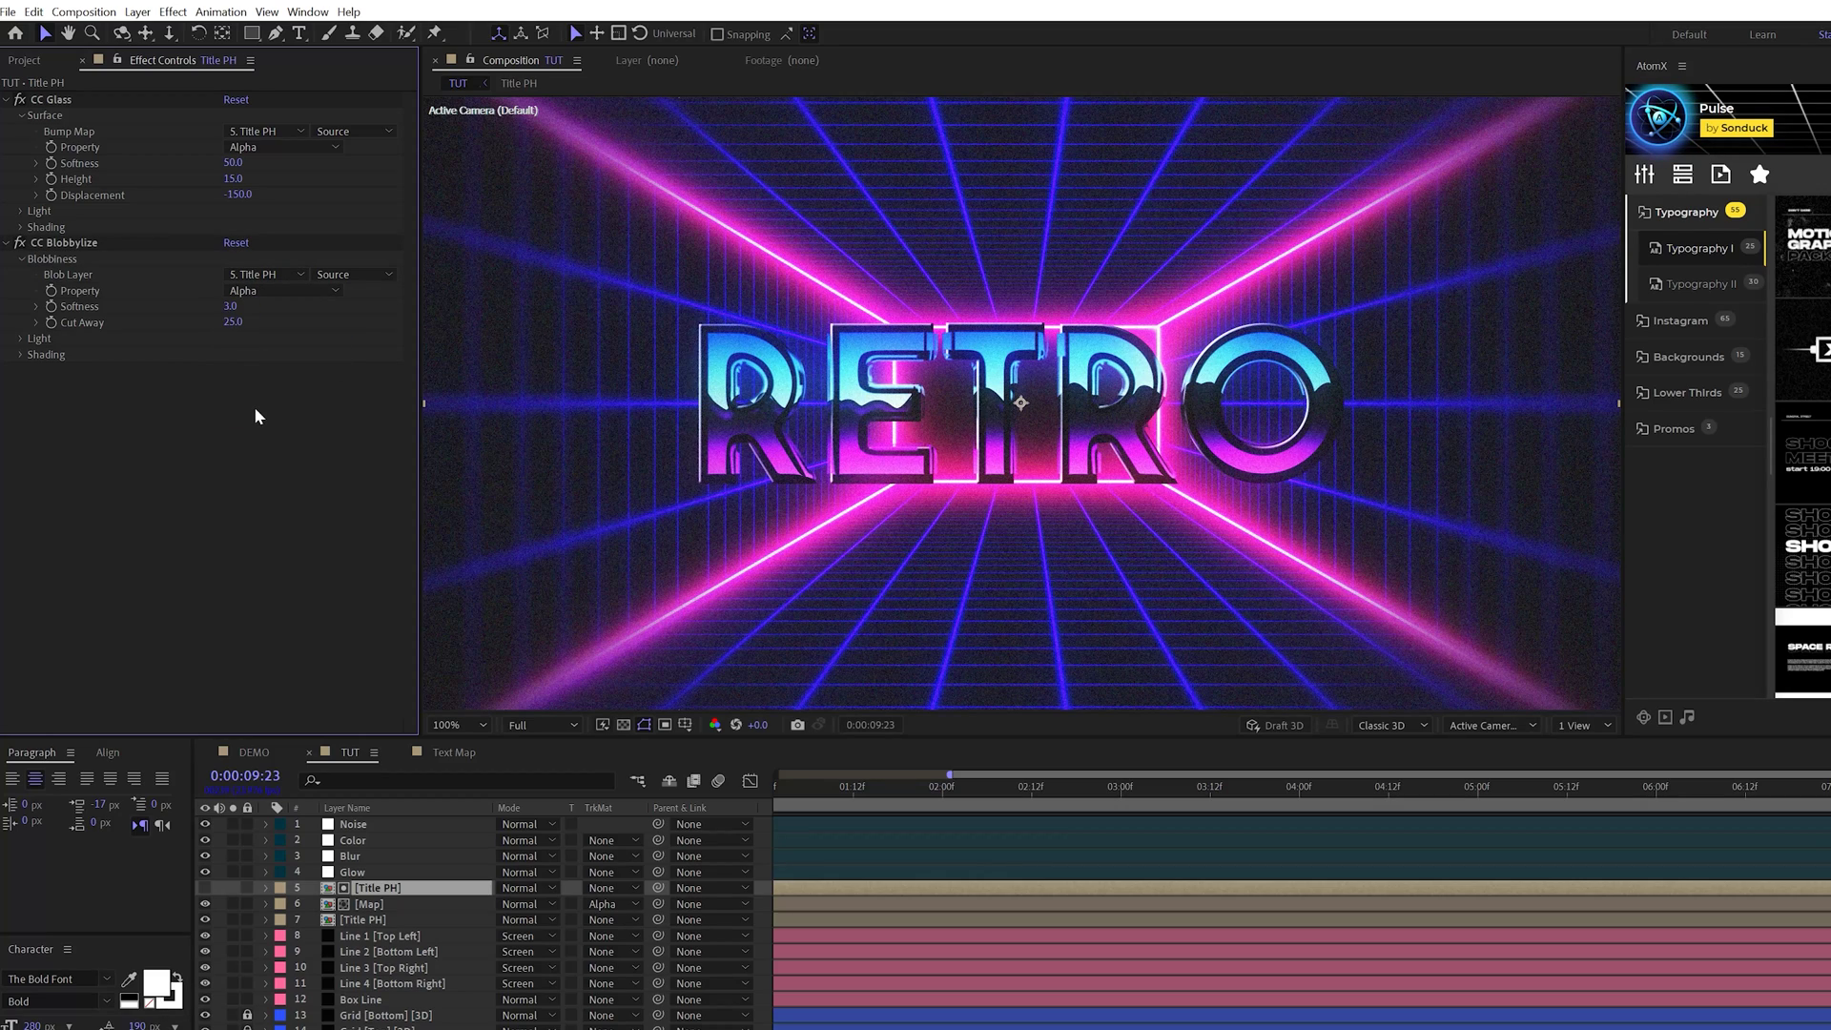
left_click(237, 323)
type("5")
left_click(356, 454)
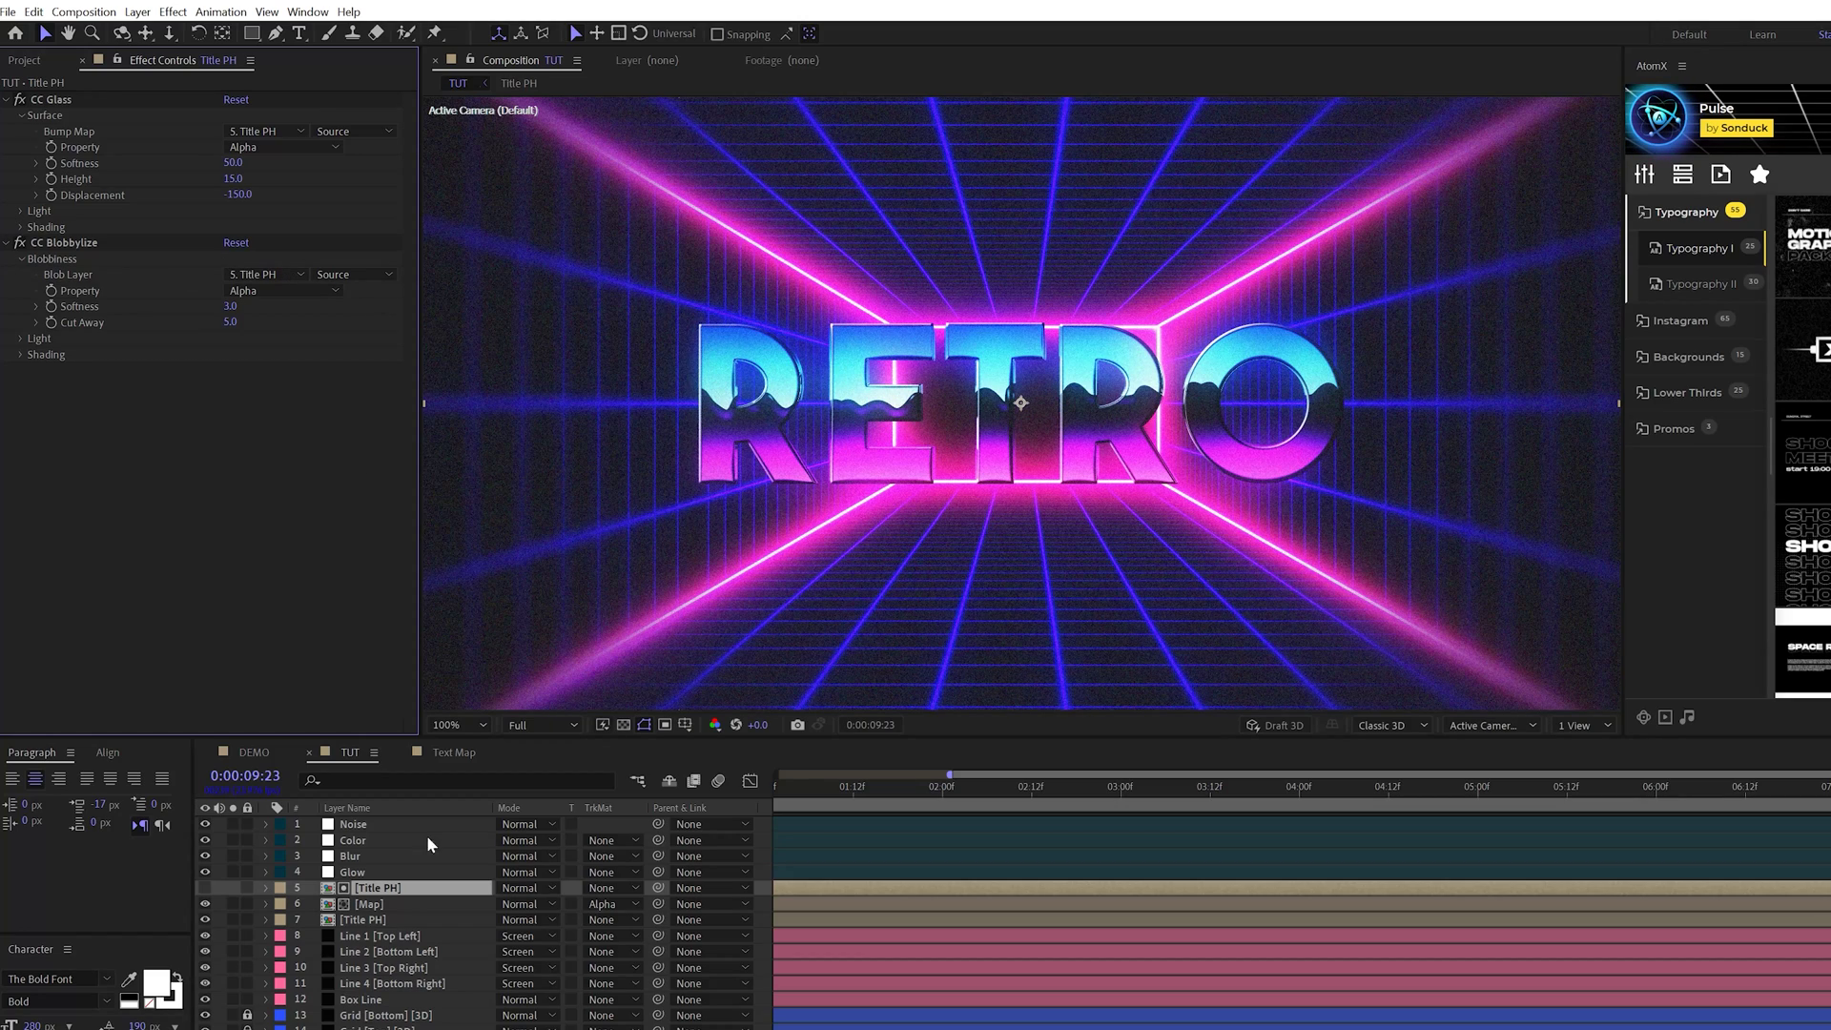
Step: Create a null object and place it between the Glow layer and the upper Title PH layer
key("F2")
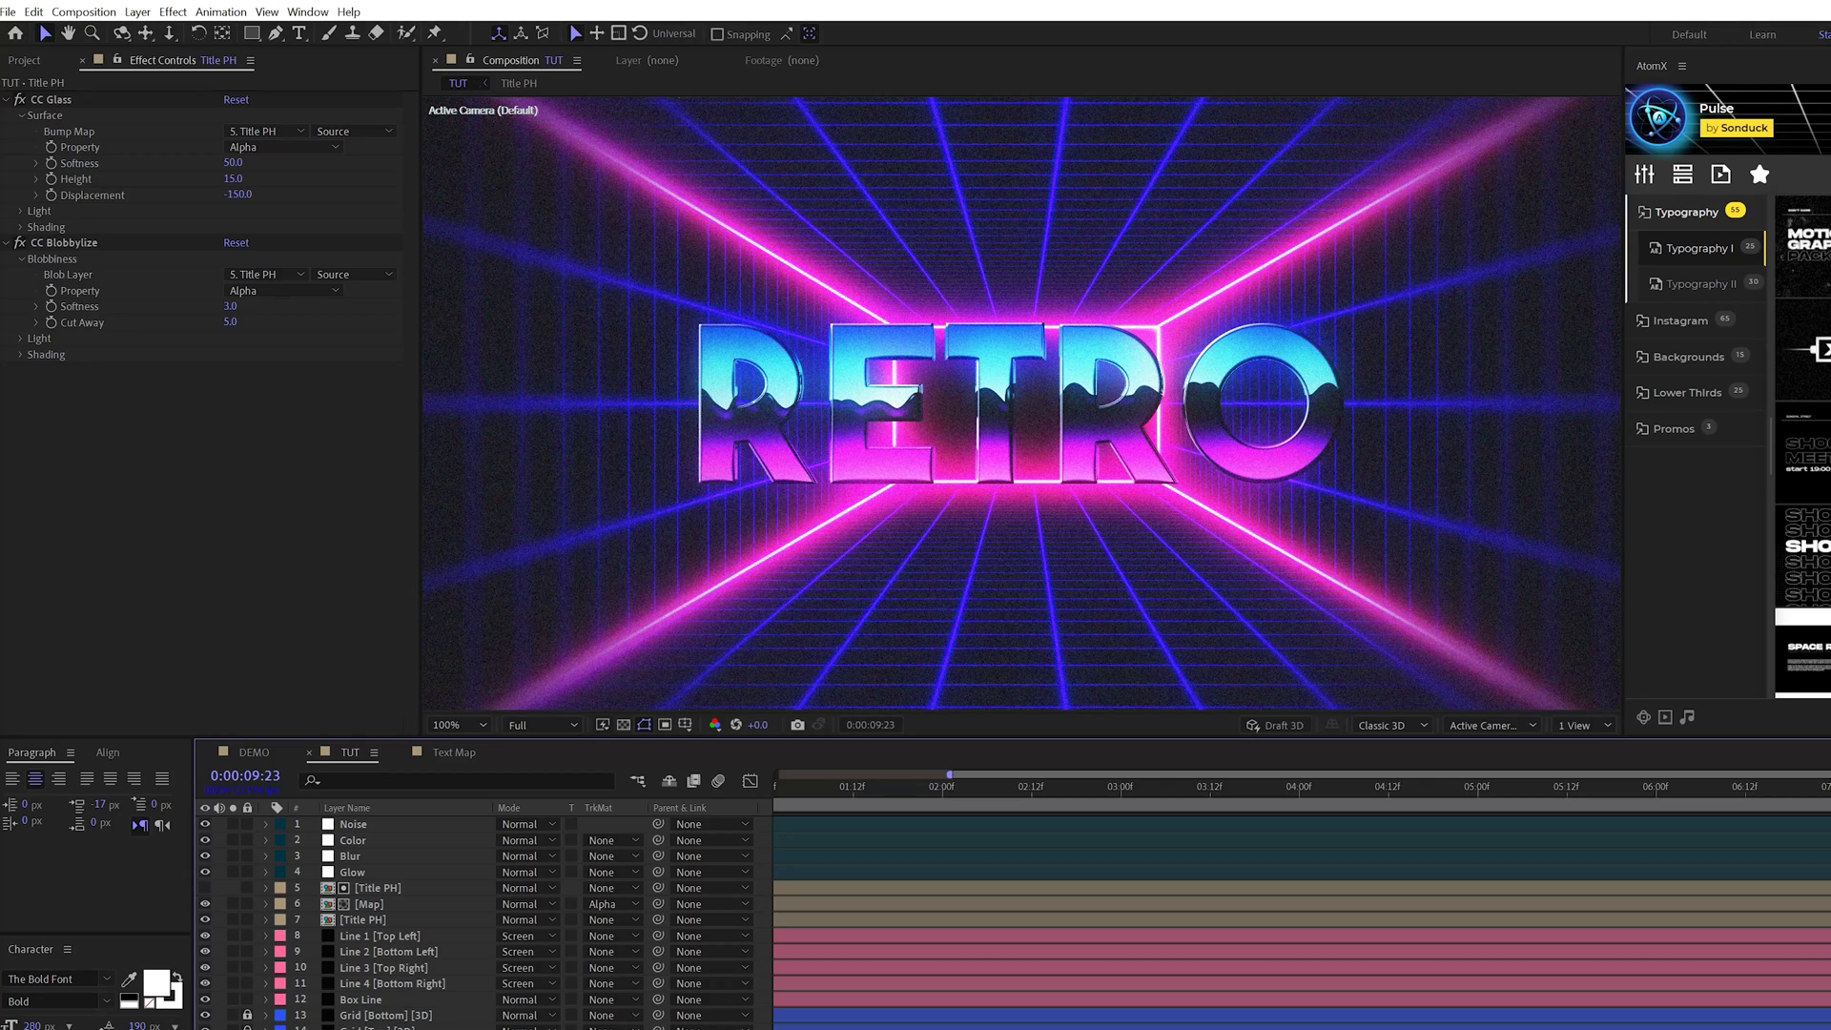
left_click(138, 11)
mouse_move(191, 32)
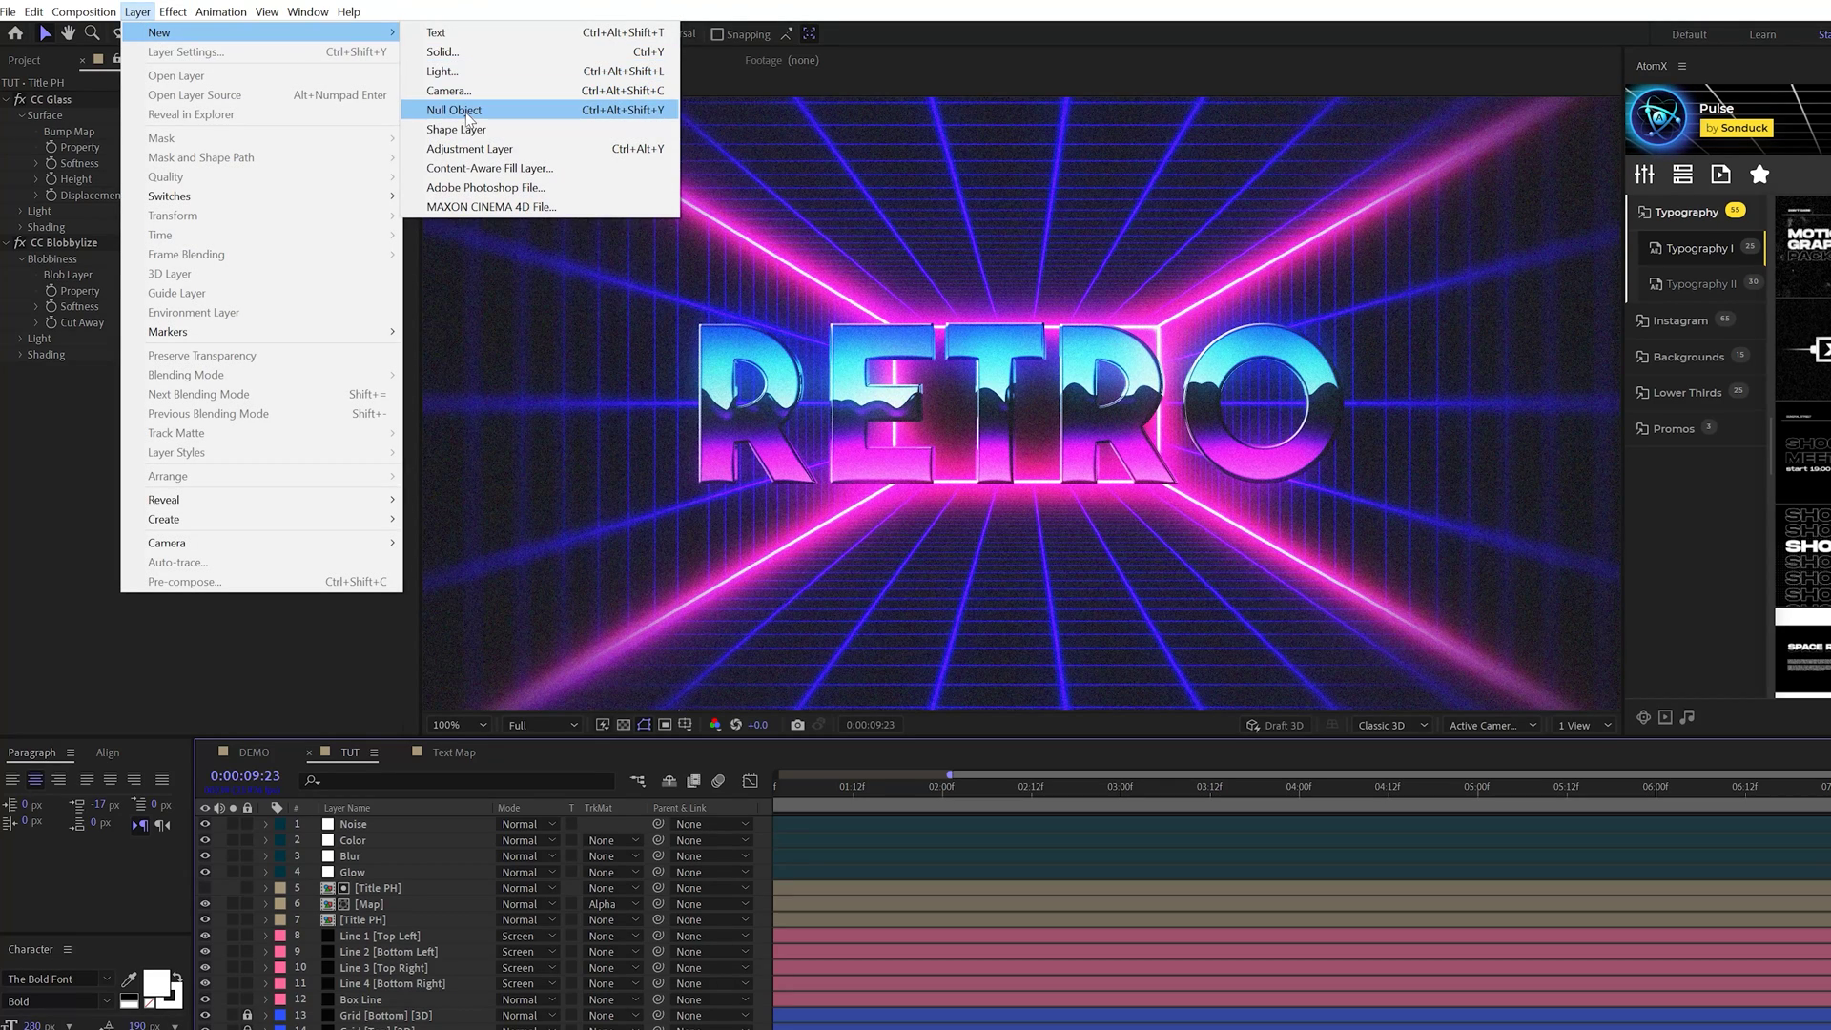
left_click(454, 110)
left_click_drag(352, 826, 353, 901)
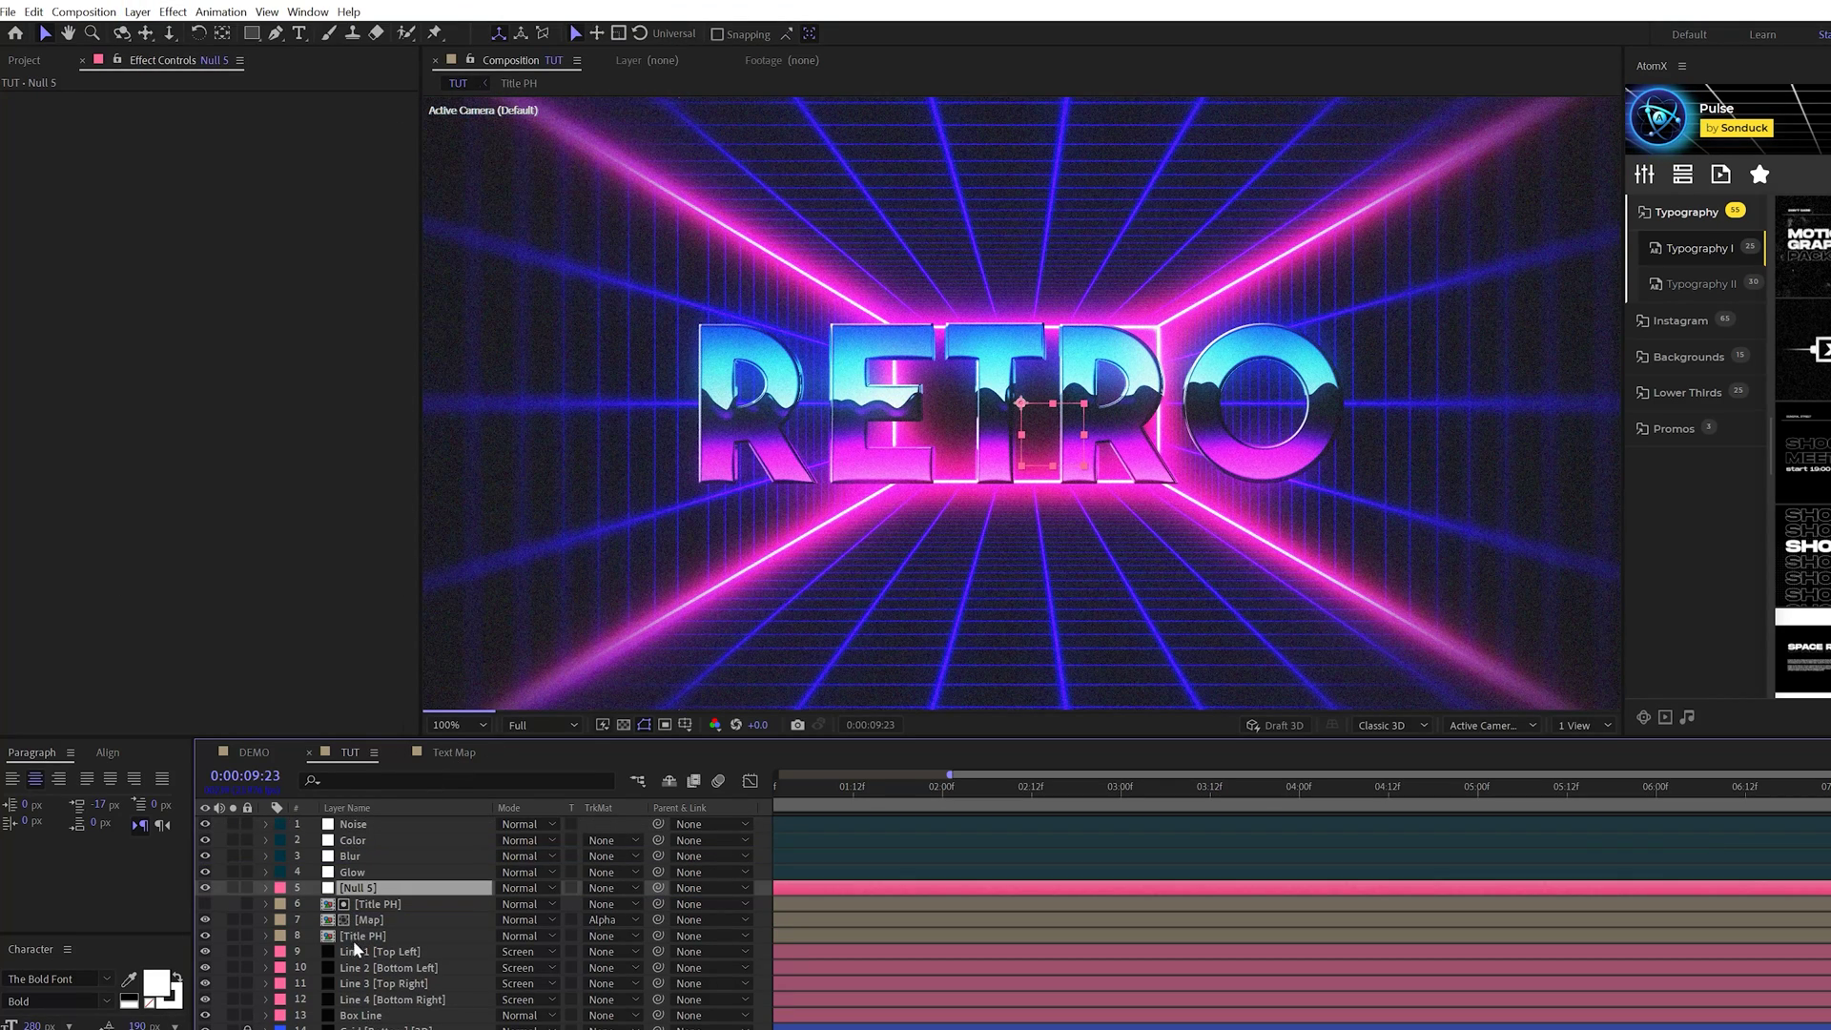
Step: Parent both Title PH layers and the Map layer to the new null
left_click(352, 938)
left_click(496, 904, "shift")
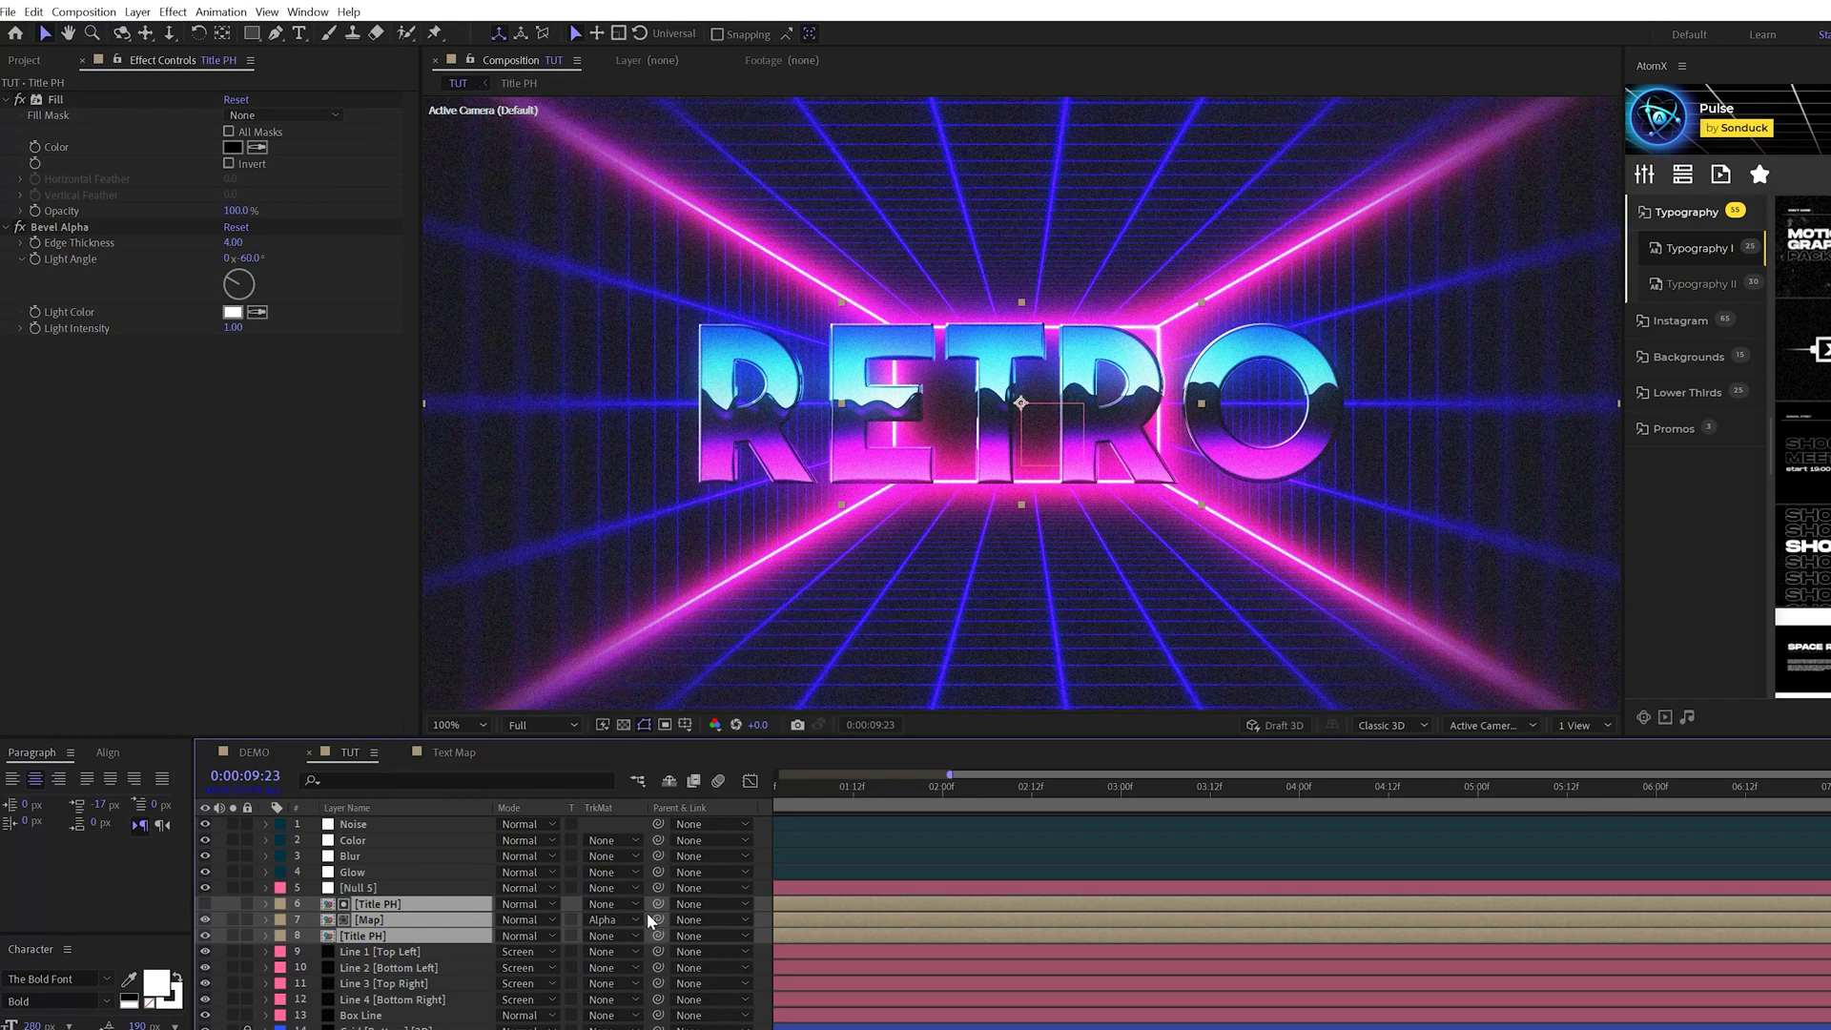
left_click_drag(610, 912, 353, 894)
Step: Keyframe the null's Scale from 112% at the composition start to 94% at its end, and check an intermediate frame
left_click(353, 890)
key("Home")
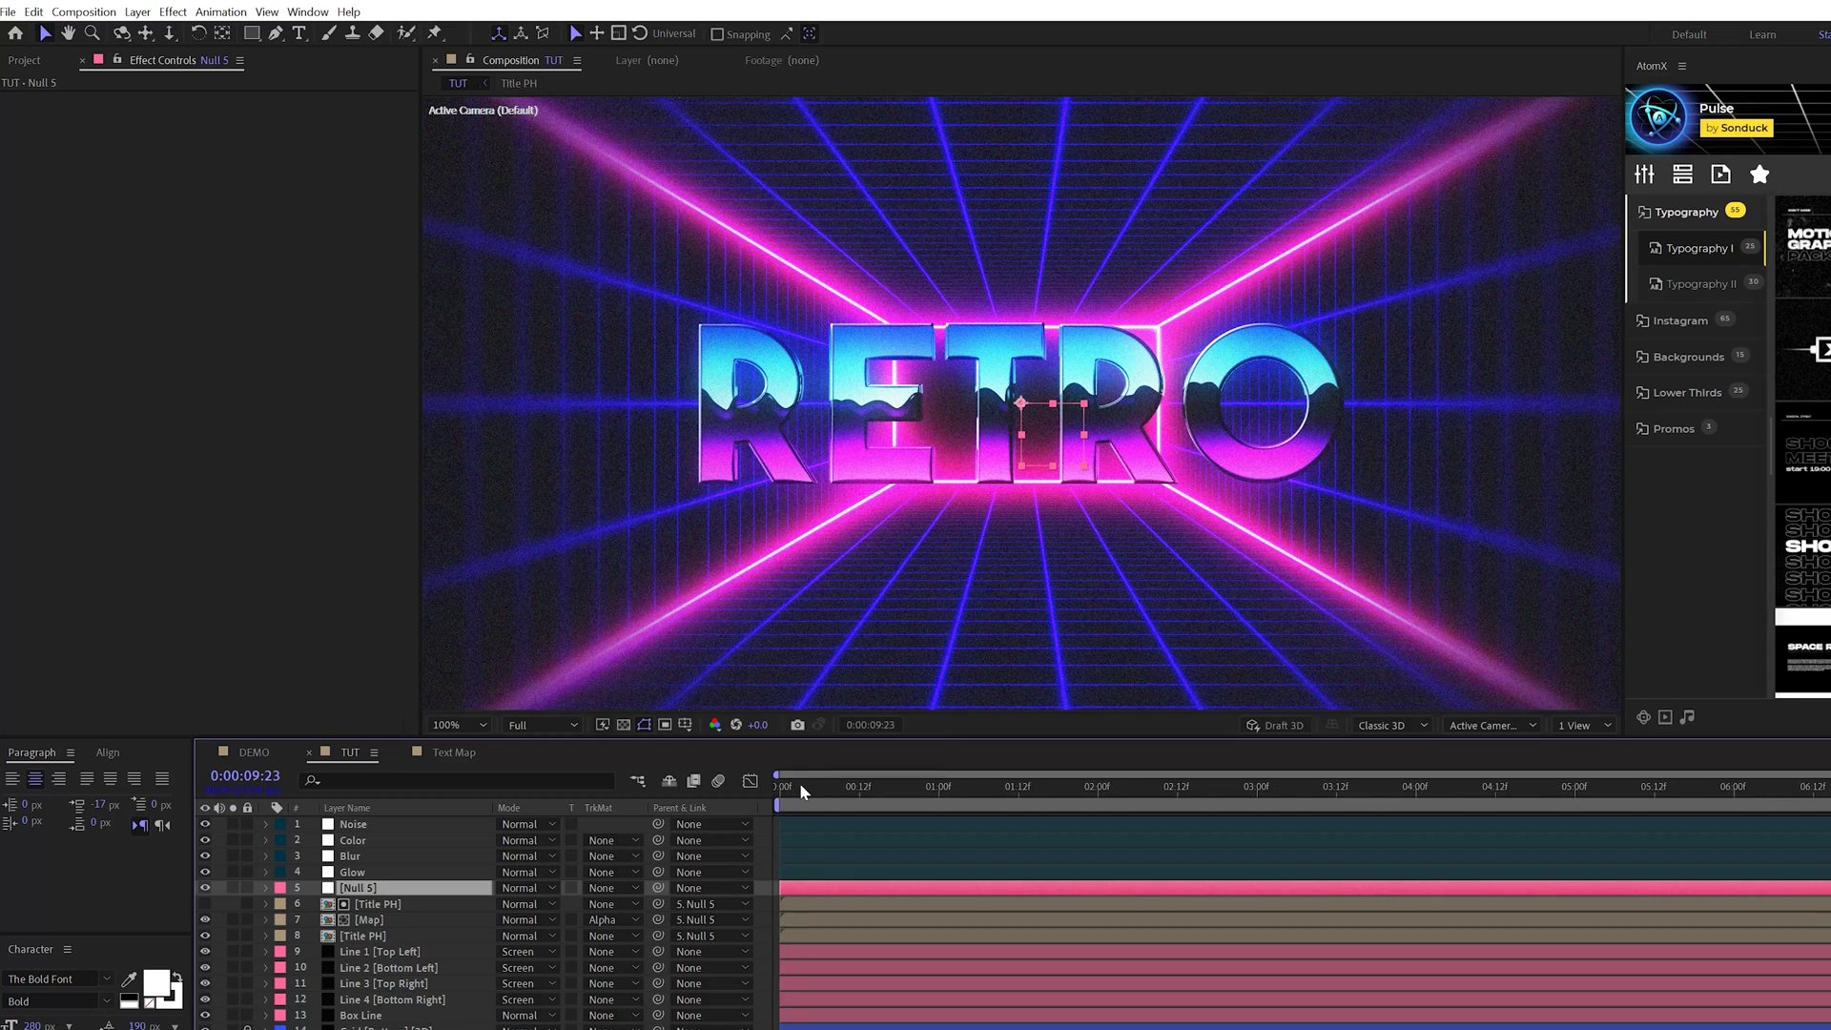
key("s")
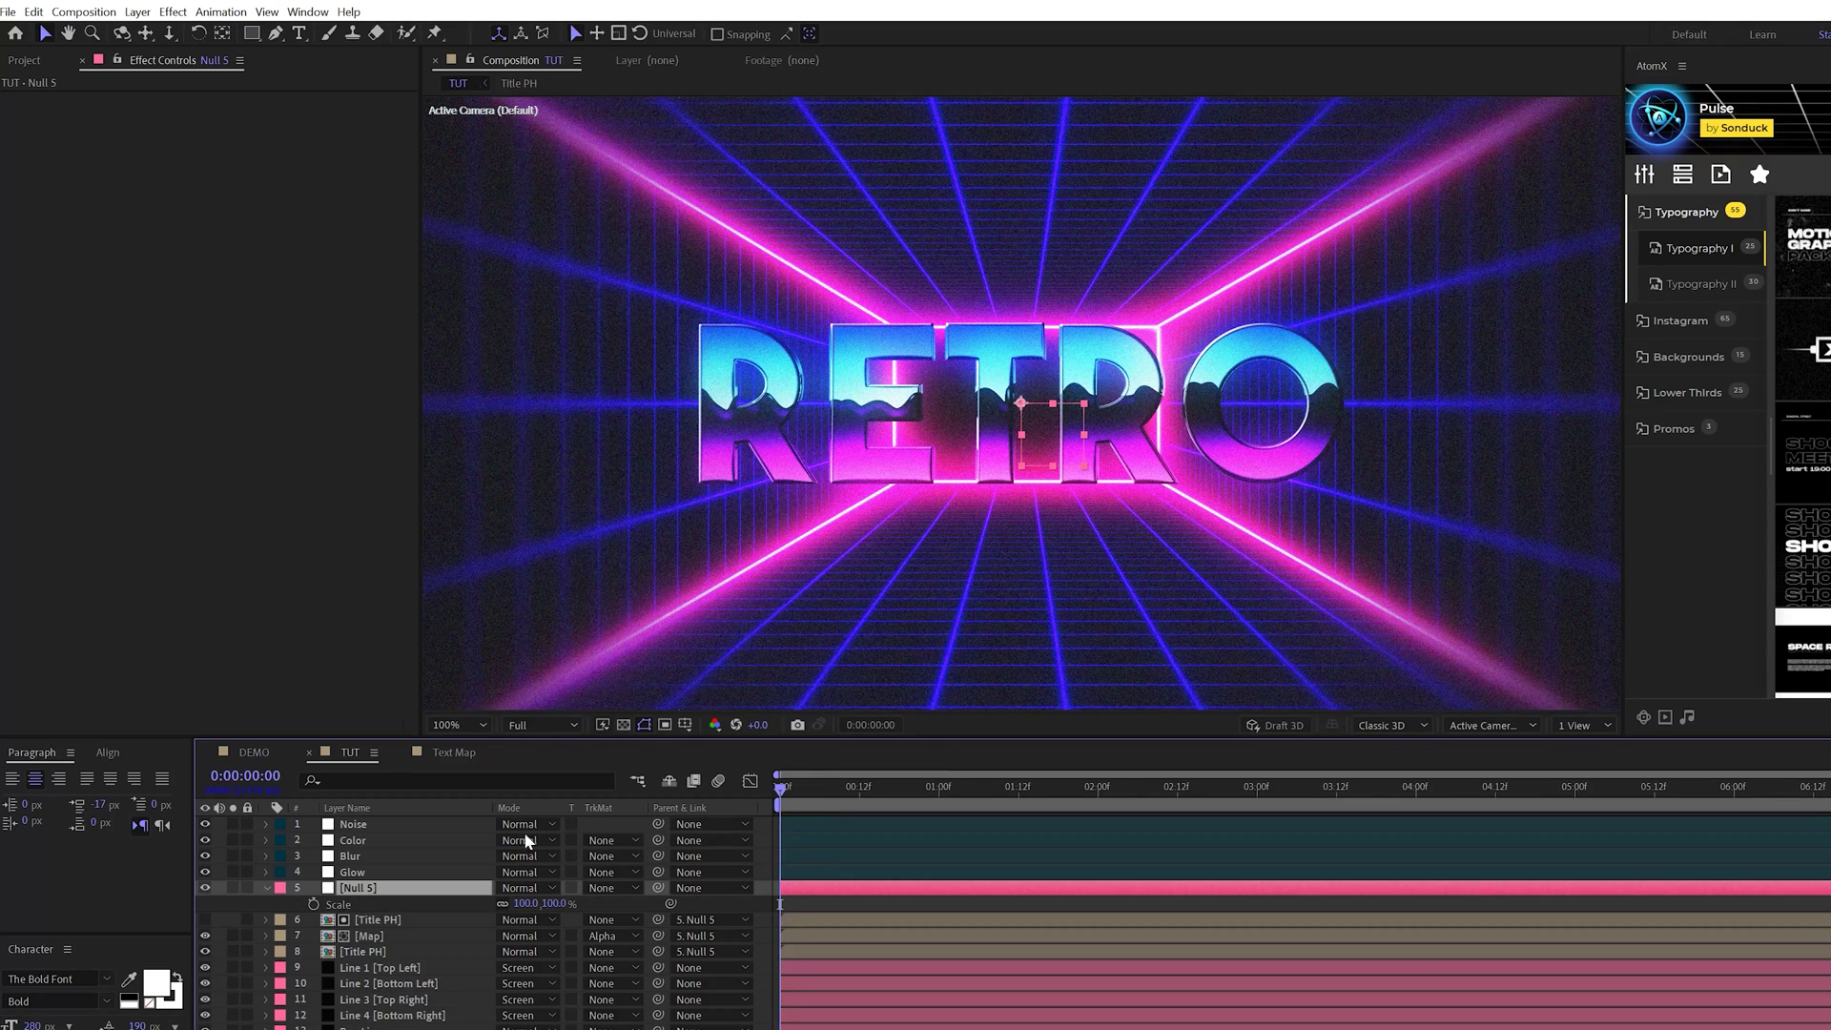
left_click(313, 904)
left_click_drag(525, 903, 549, 909)
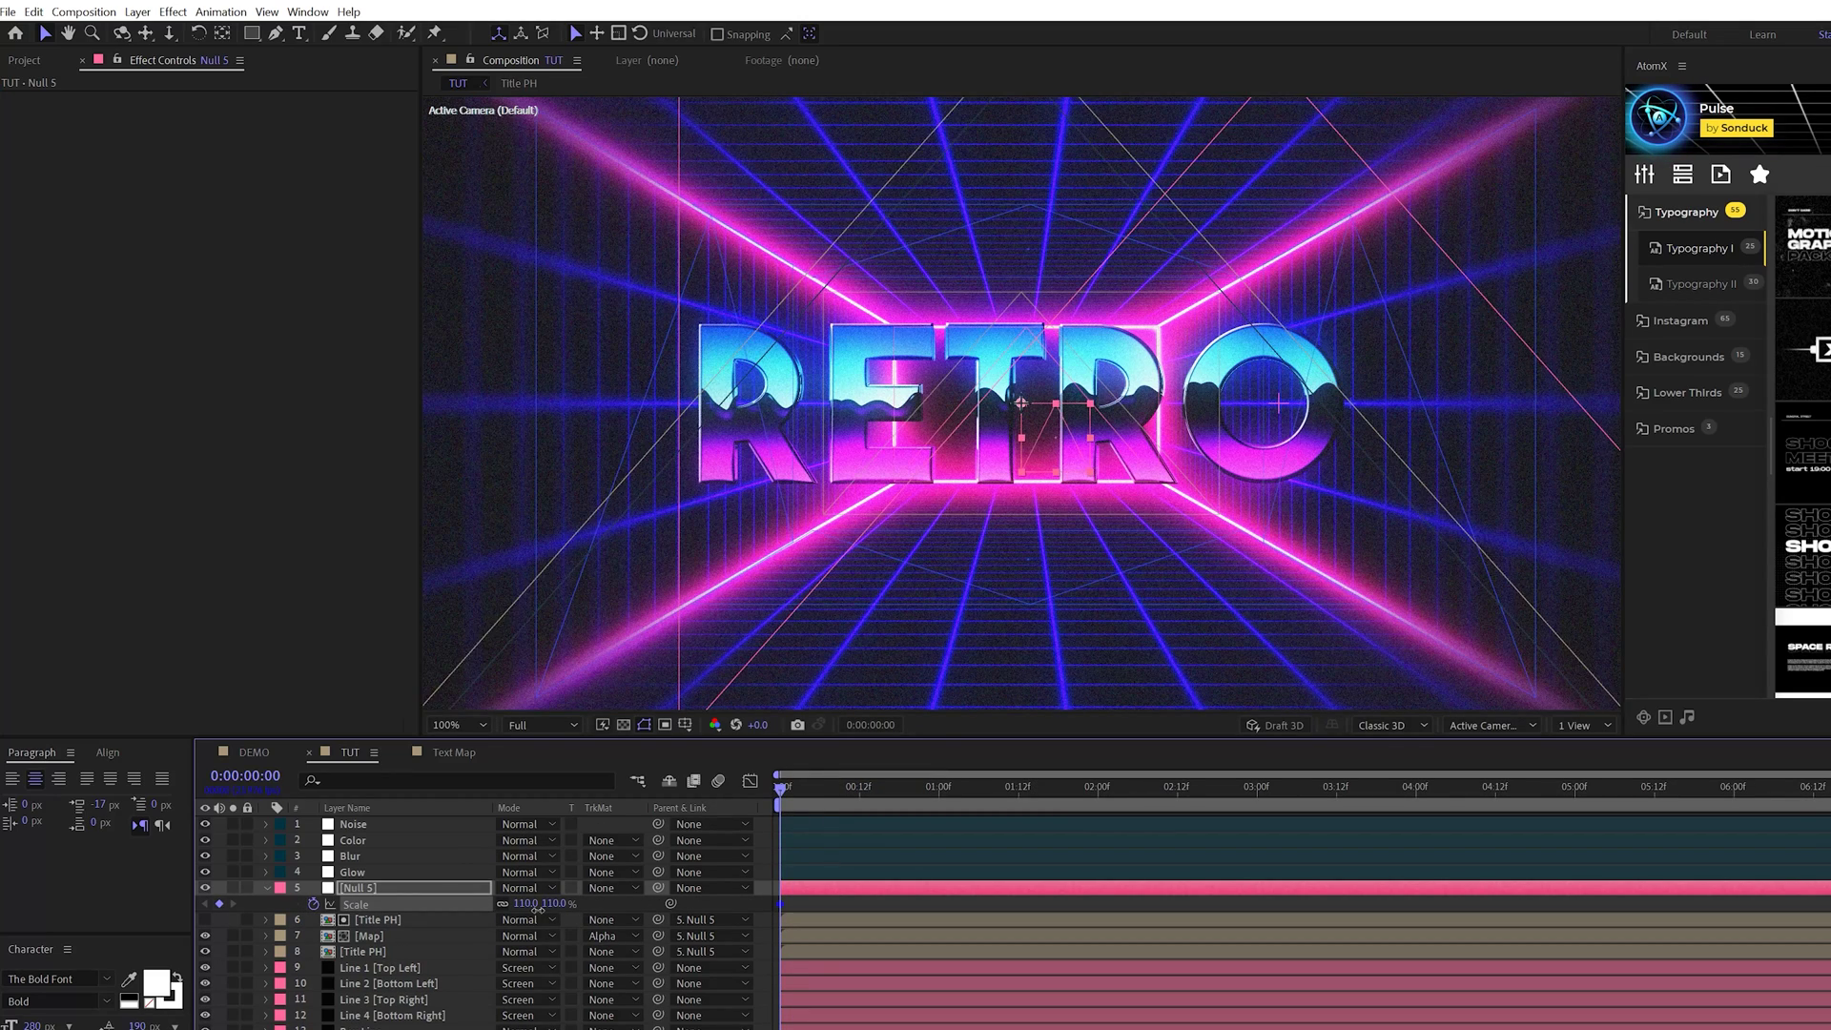
key("End")
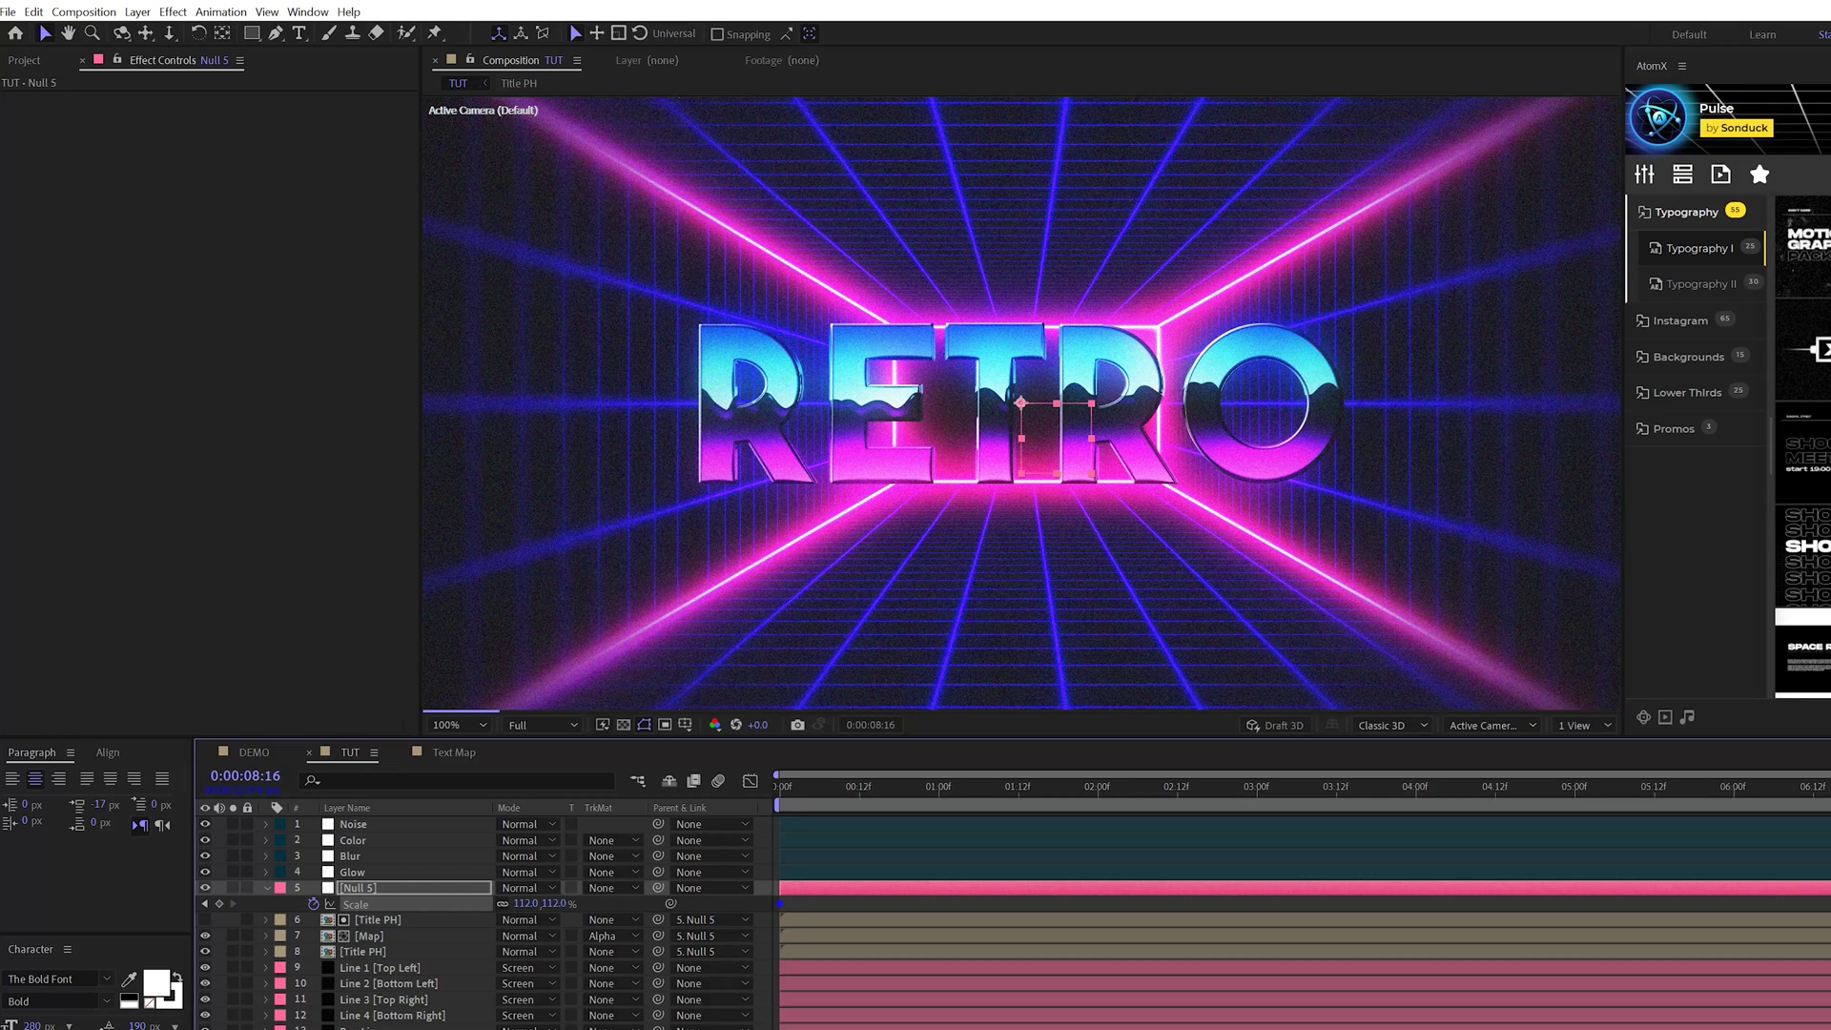
left_click_drag(525, 903, 502, 909)
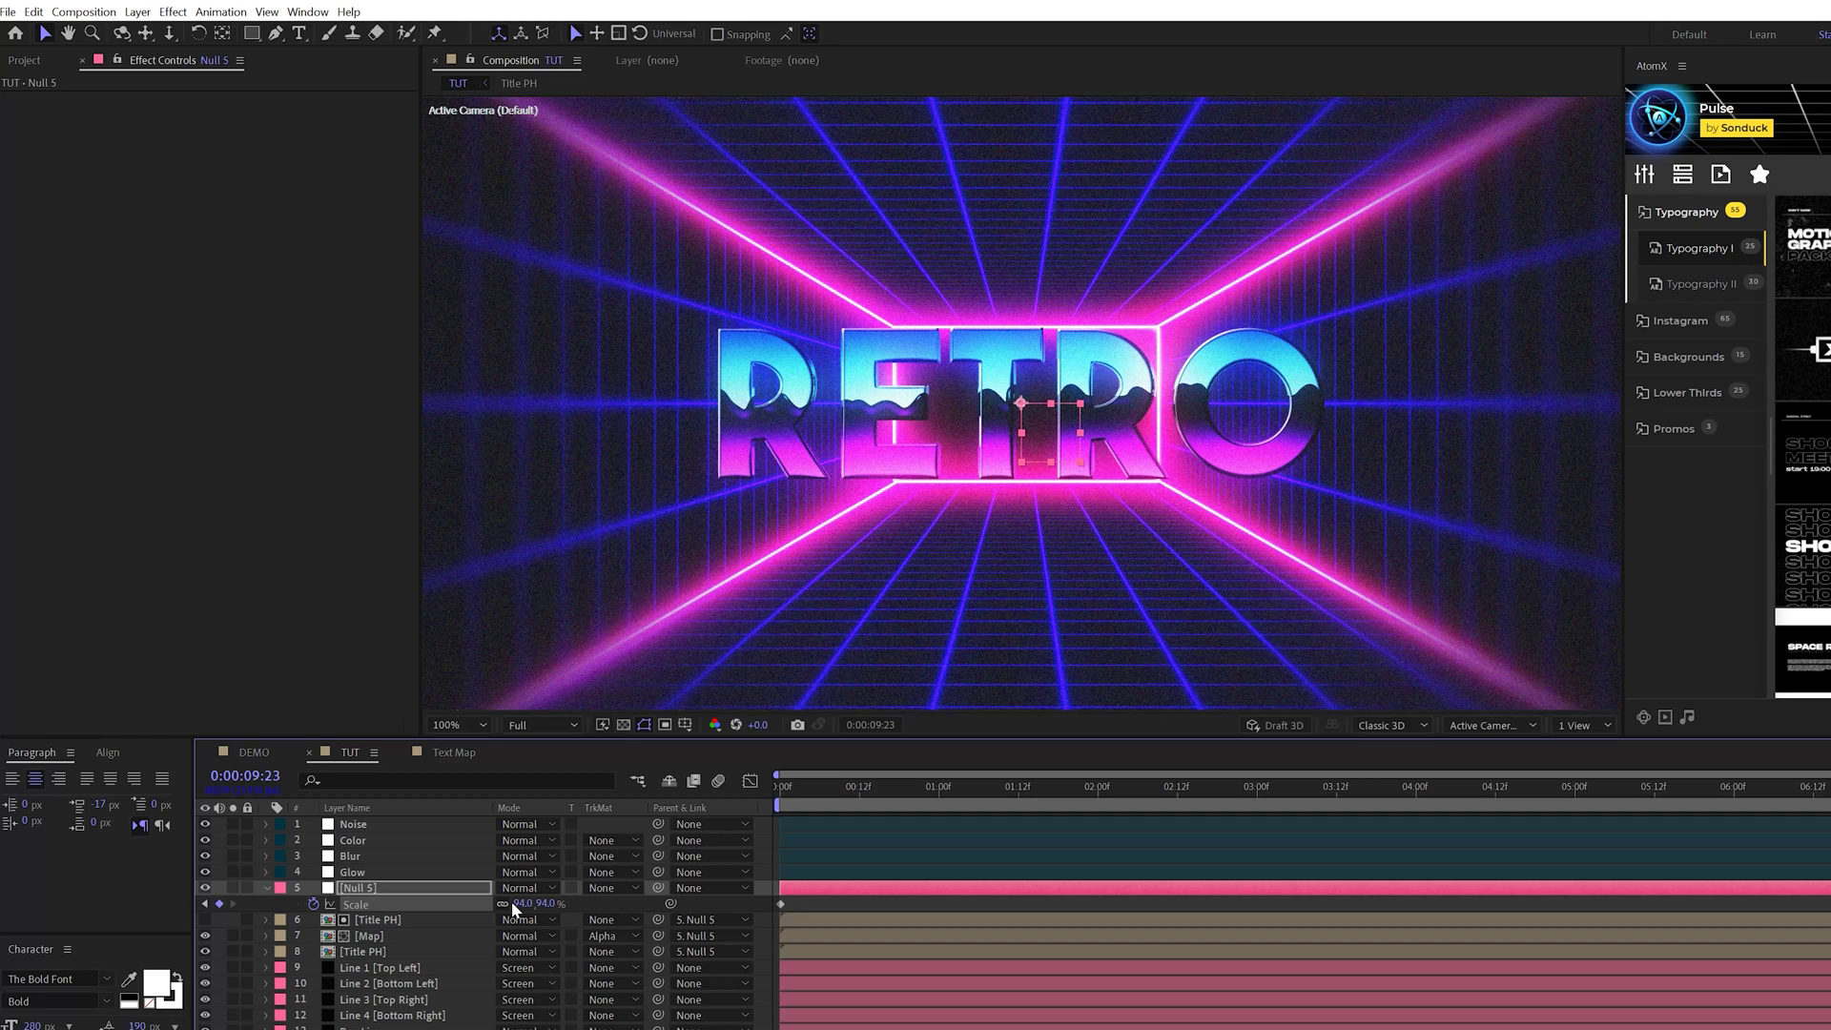
left_click(905, 793)
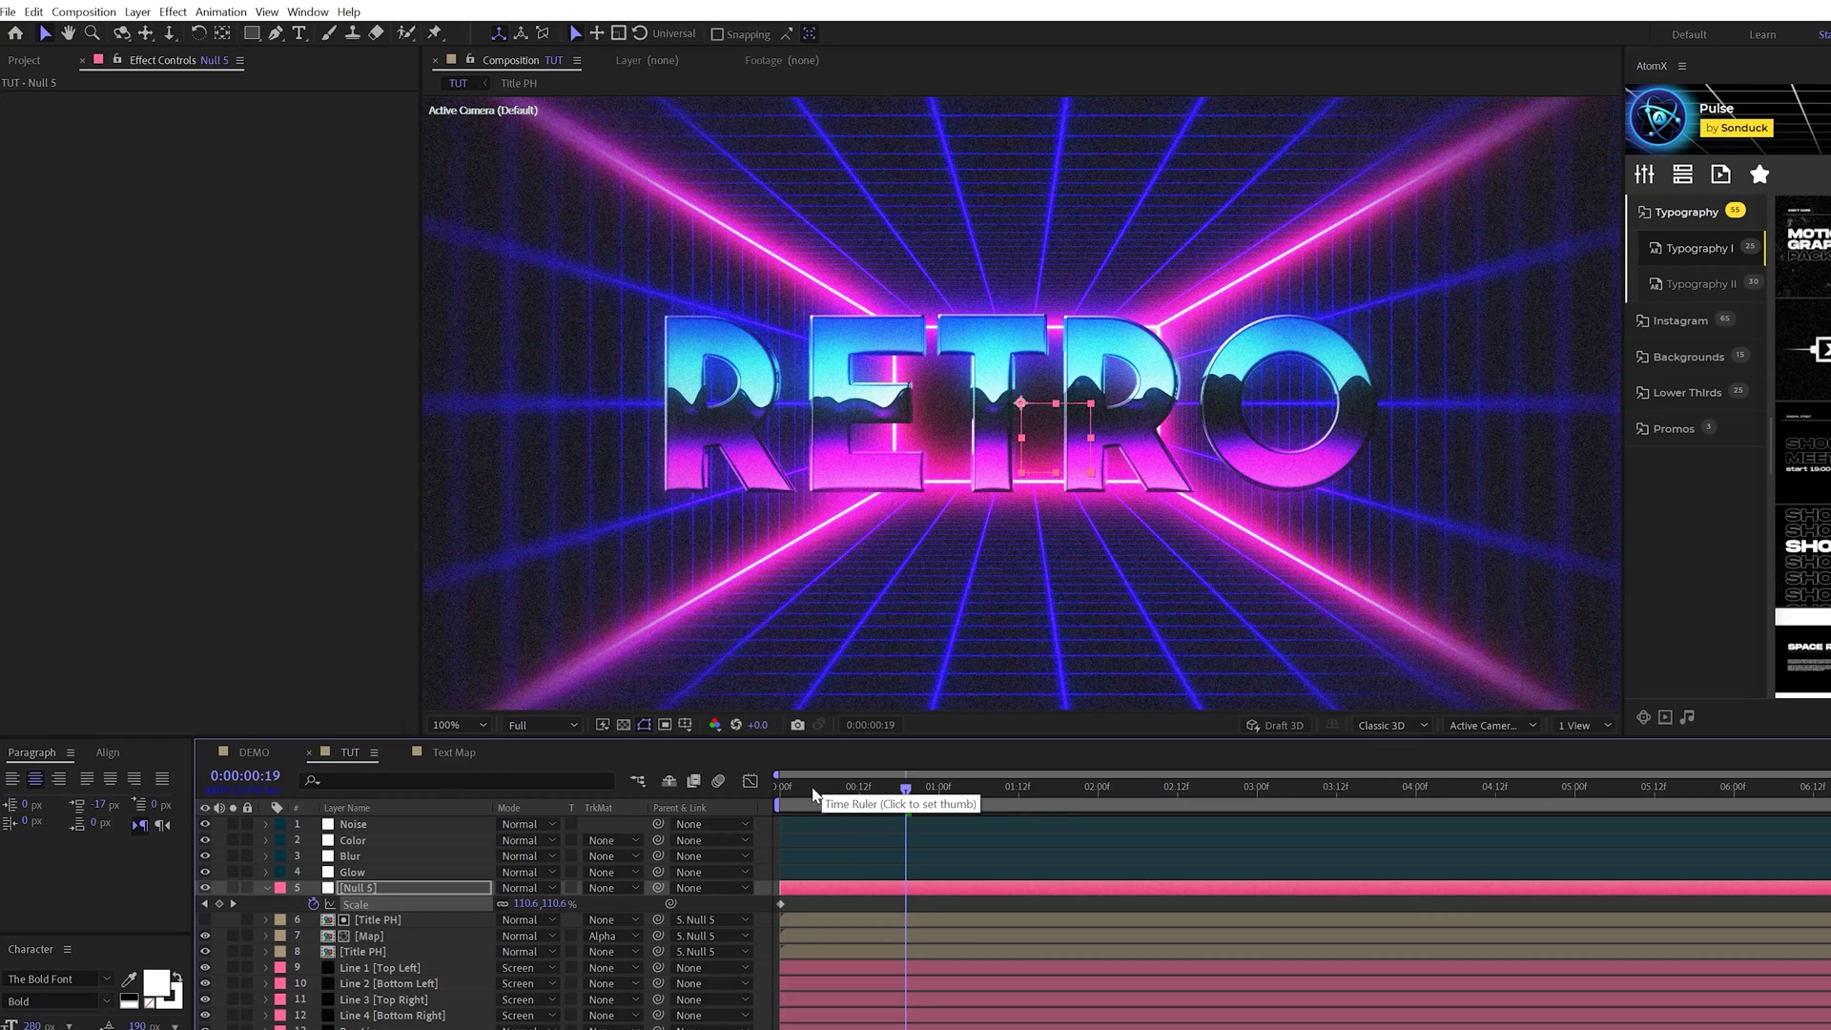
Step: Duplicate the lower Title PH layer and remove Fill and Bevel Alpha from the bottommost copy
left_click(409, 936)
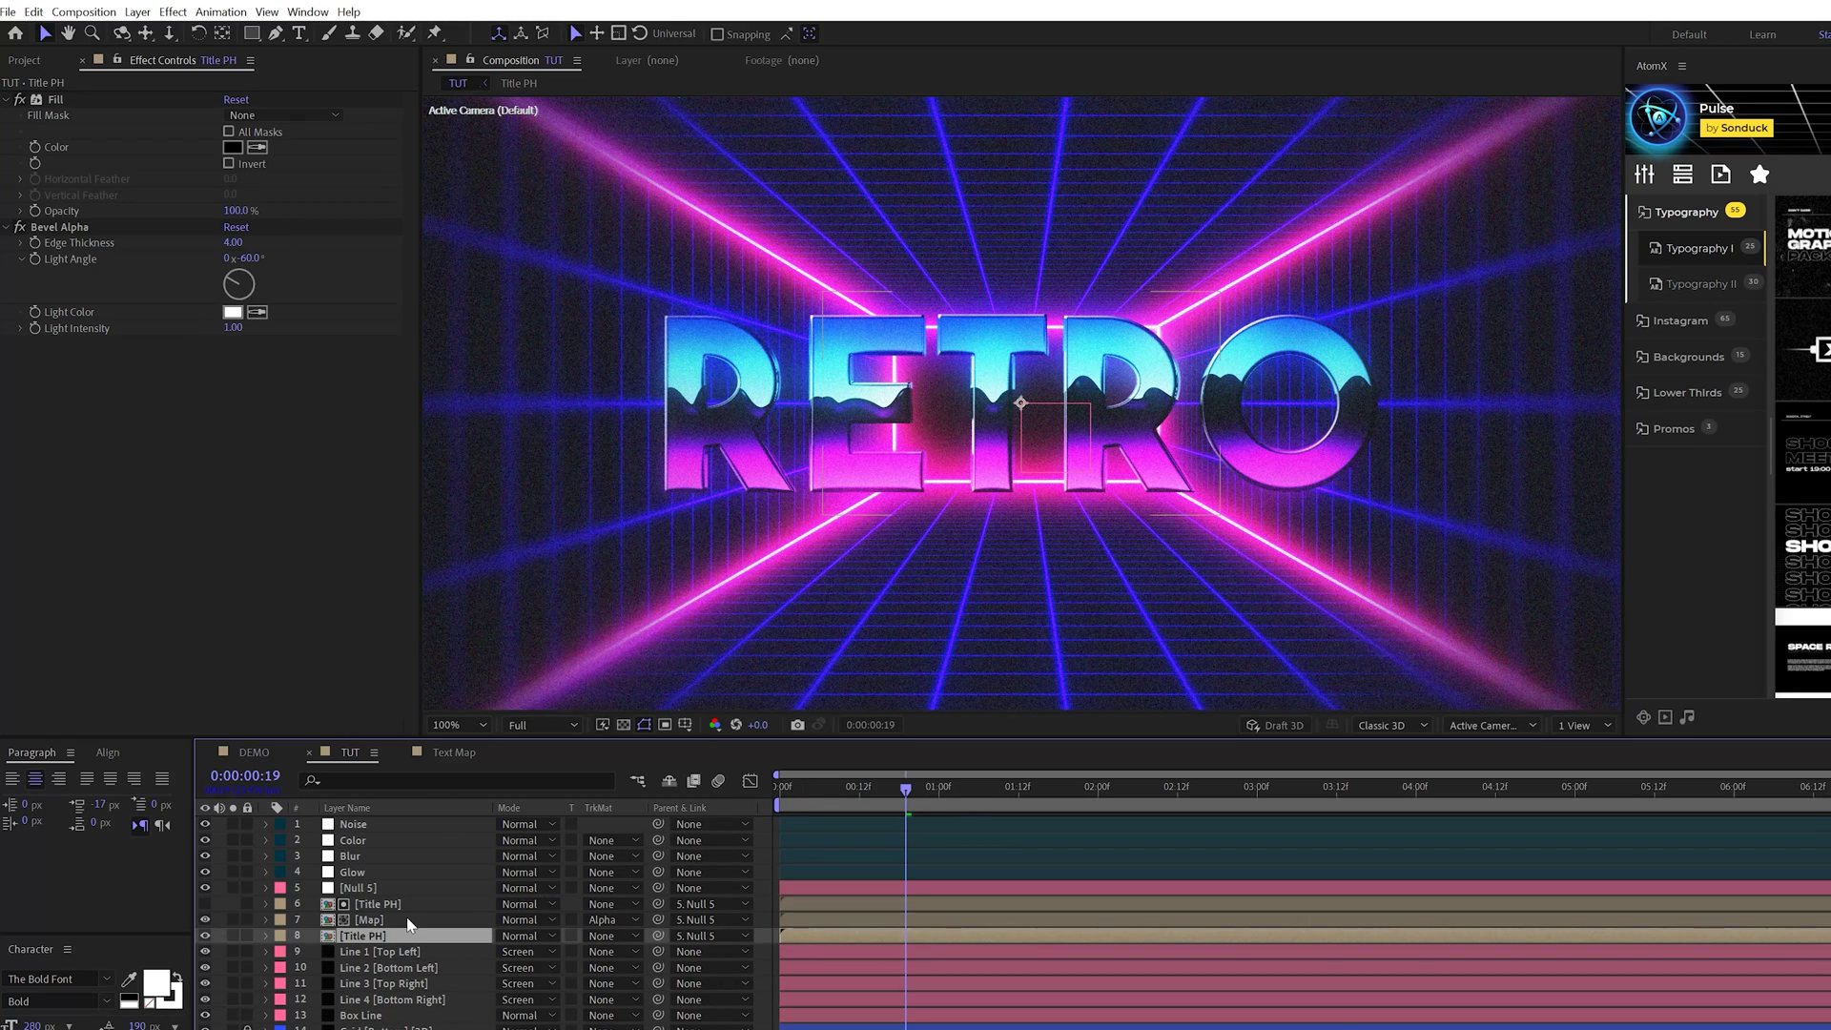
key("ctrl+d")
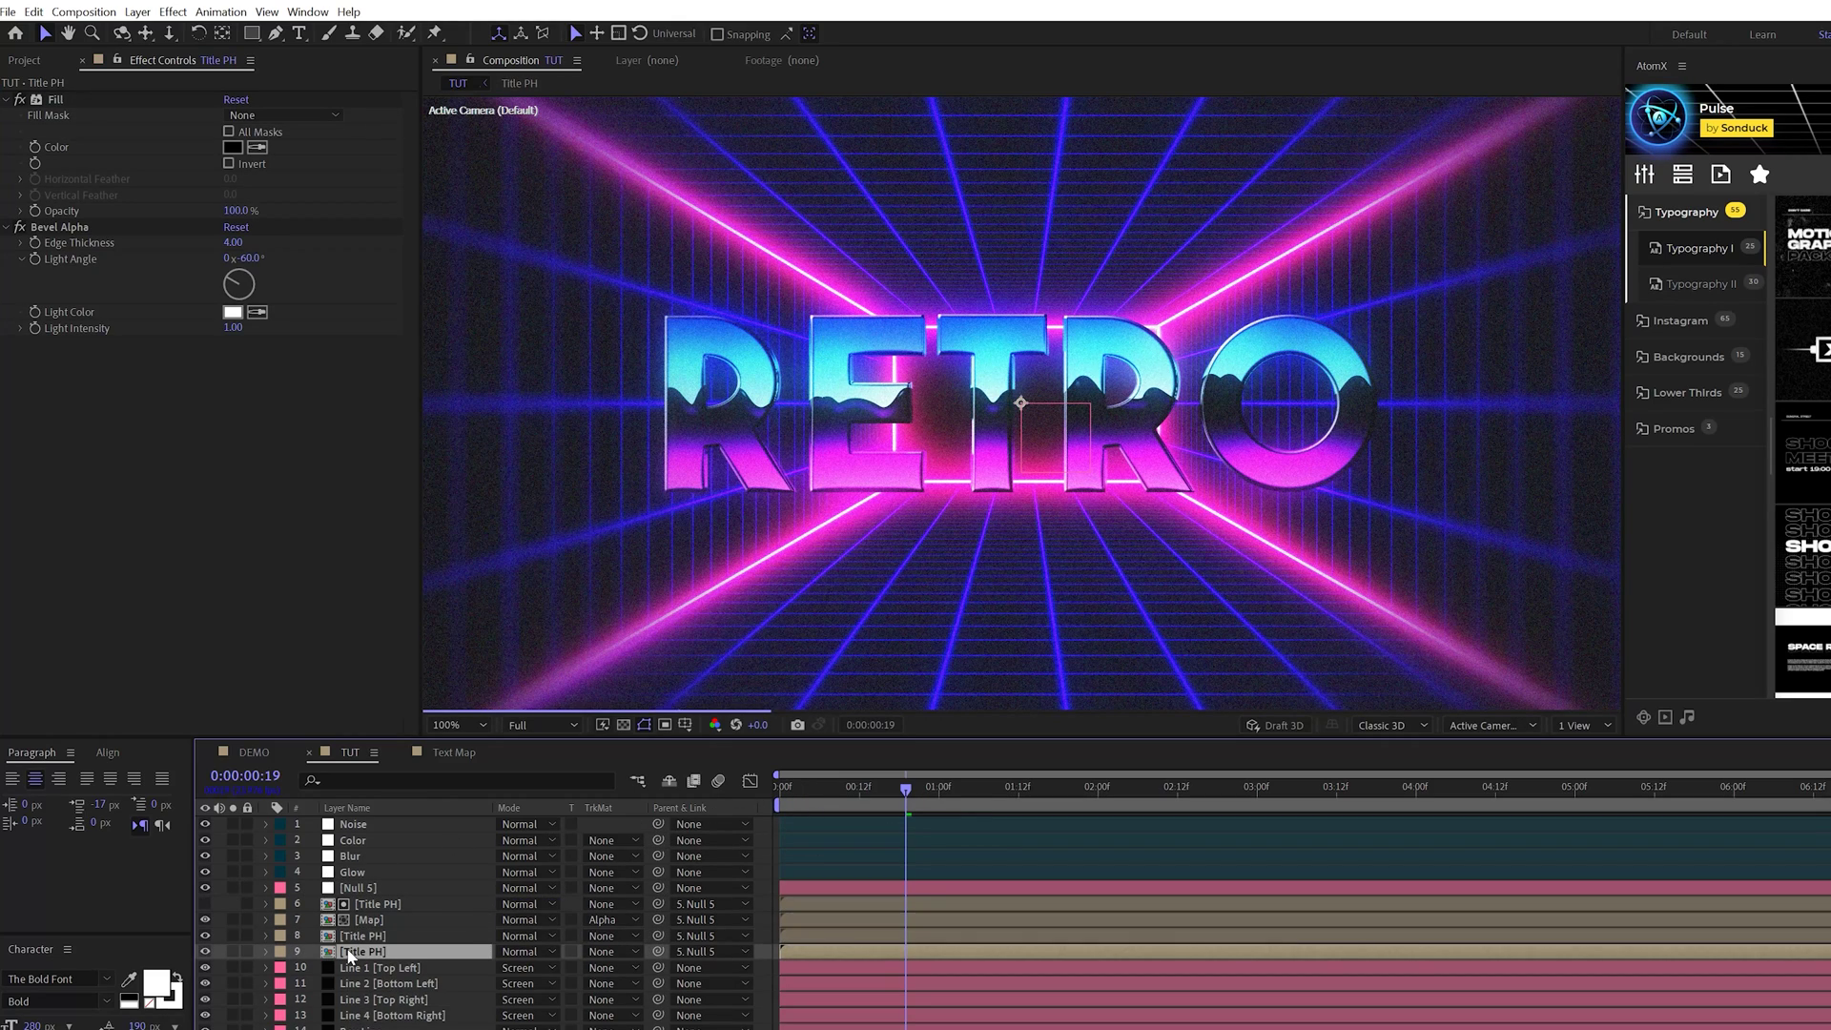
left_click(67, 100)
left_click(68, 233, "shift")
key("Delete")
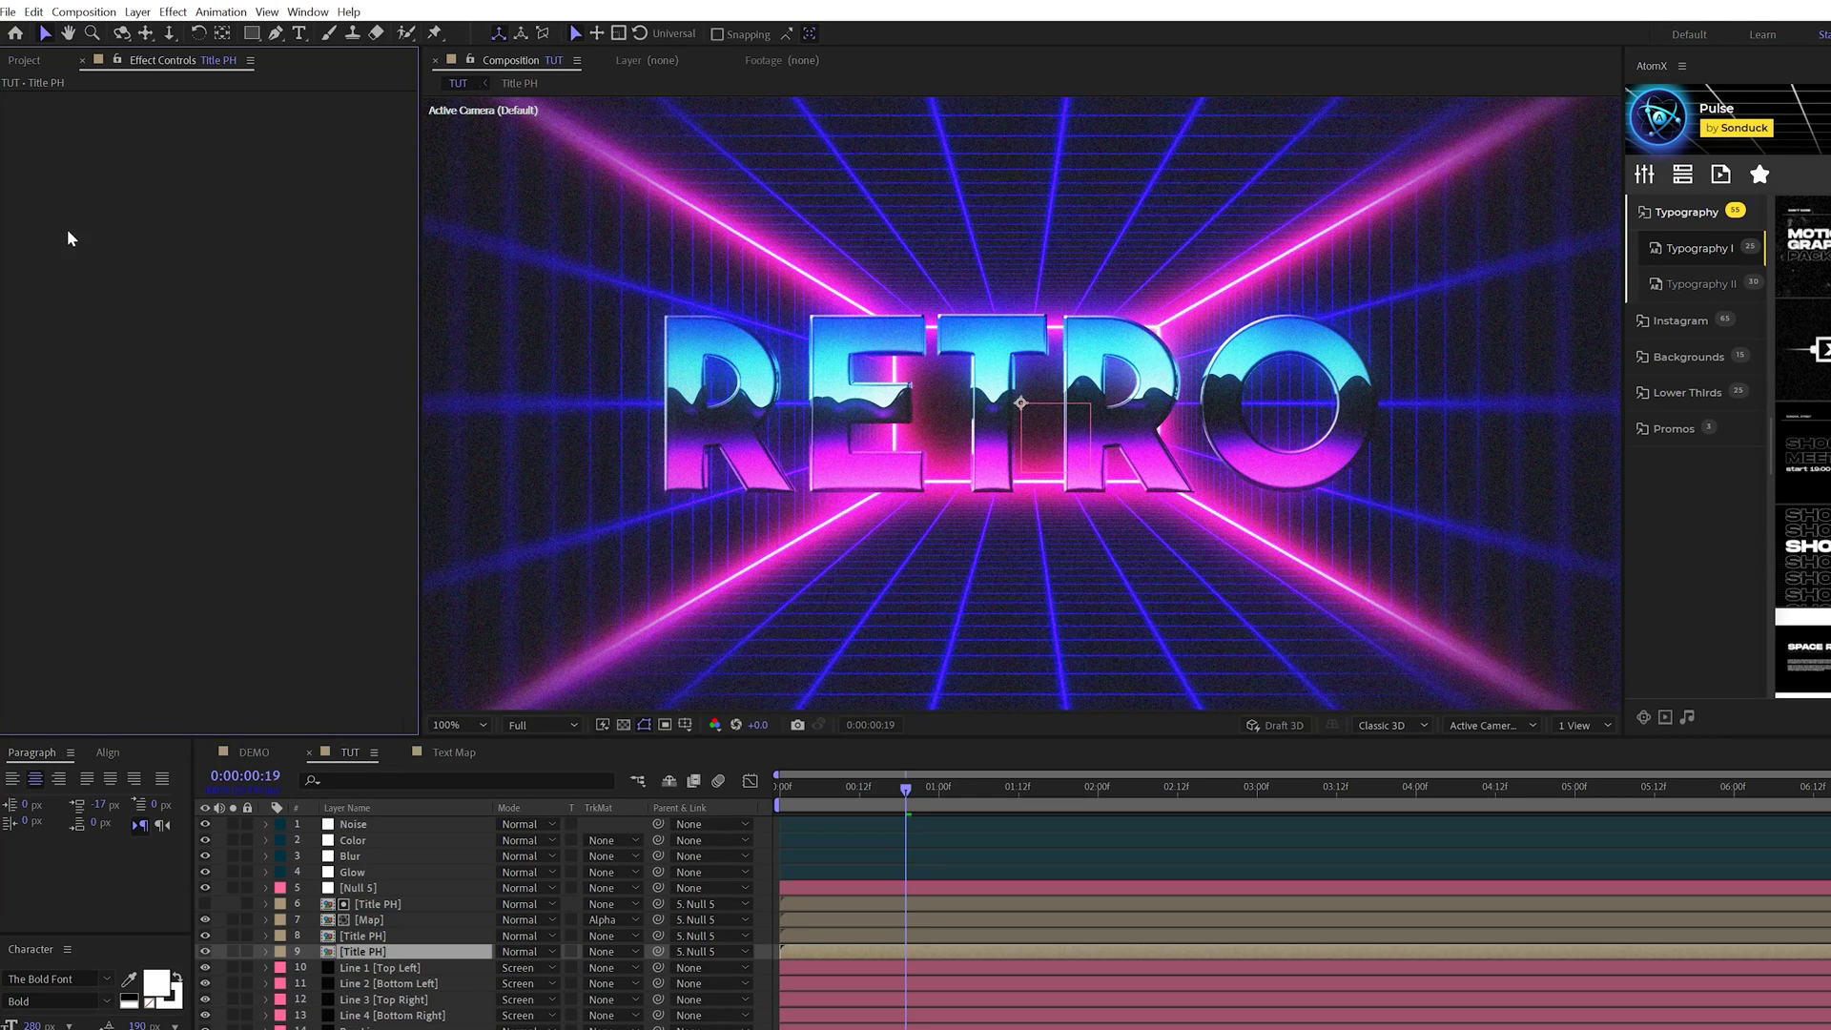
Step: Apply Drop Shadow to the bottommost Title PH, duplicate it with 95% opacity and softness 65, and duplicate that second shadow once more
left_click(173, 12)
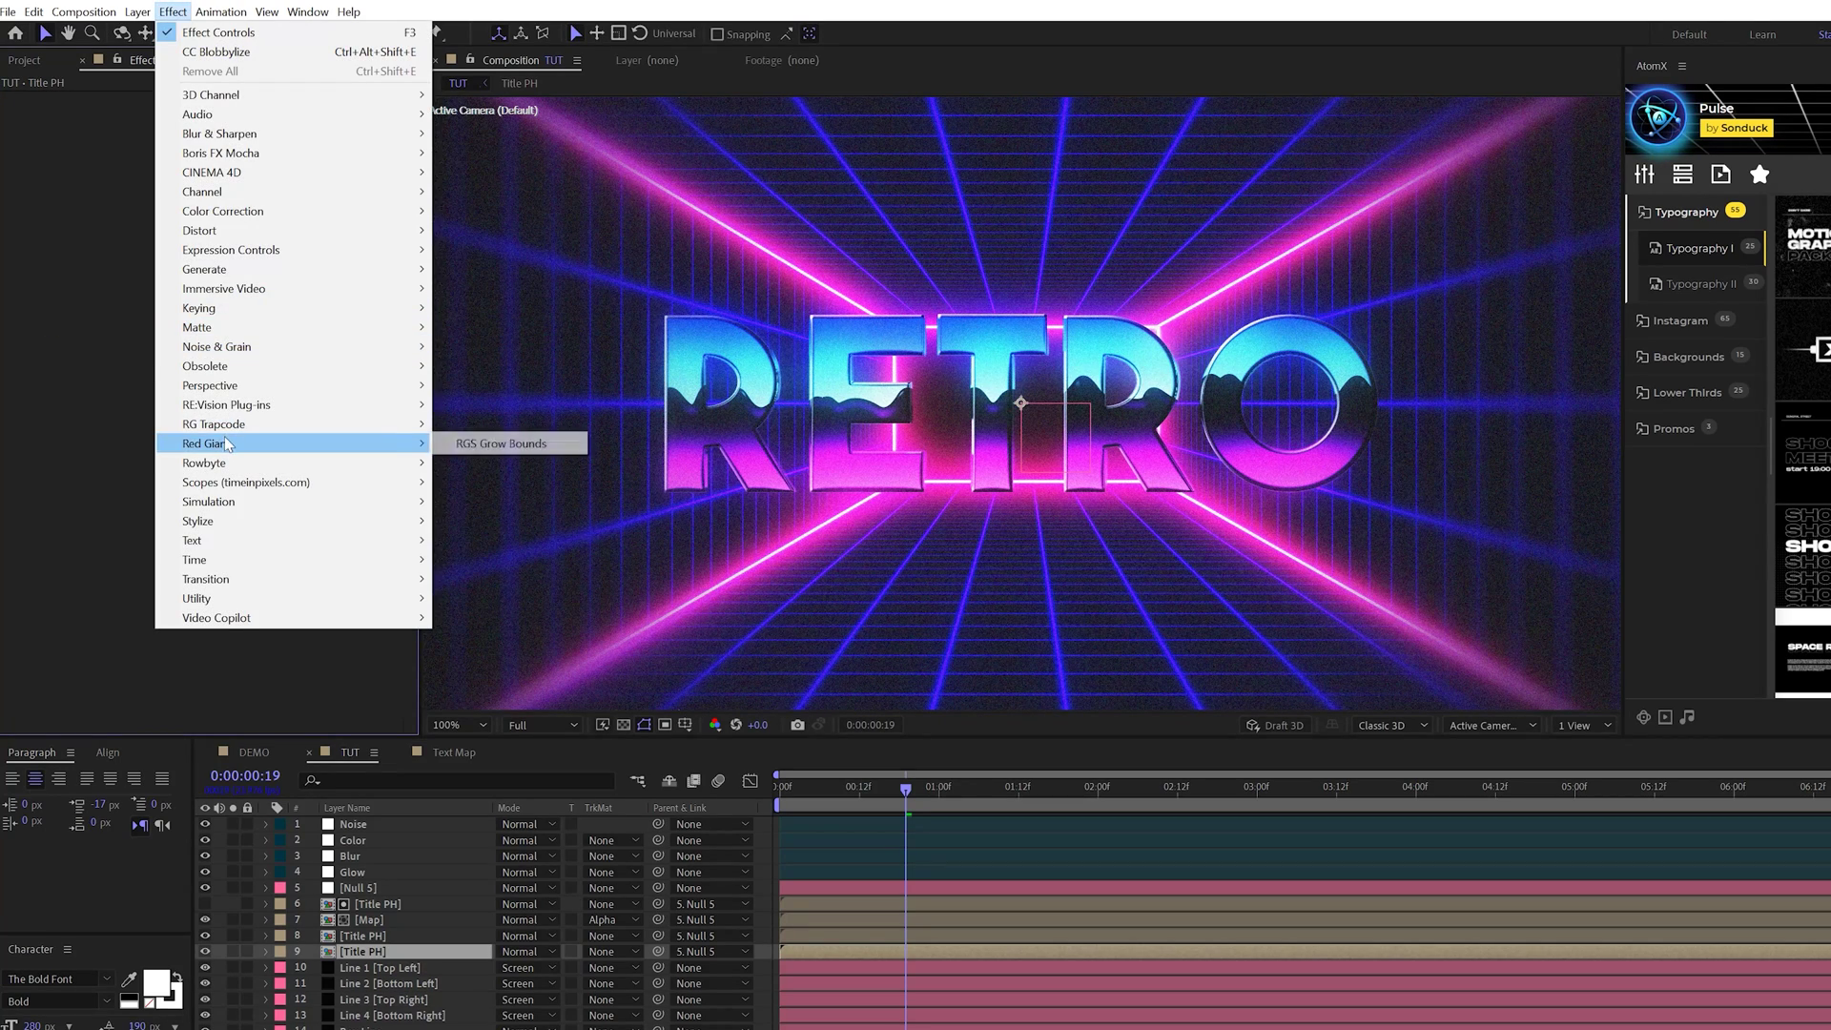
mouse_move(229, 391)
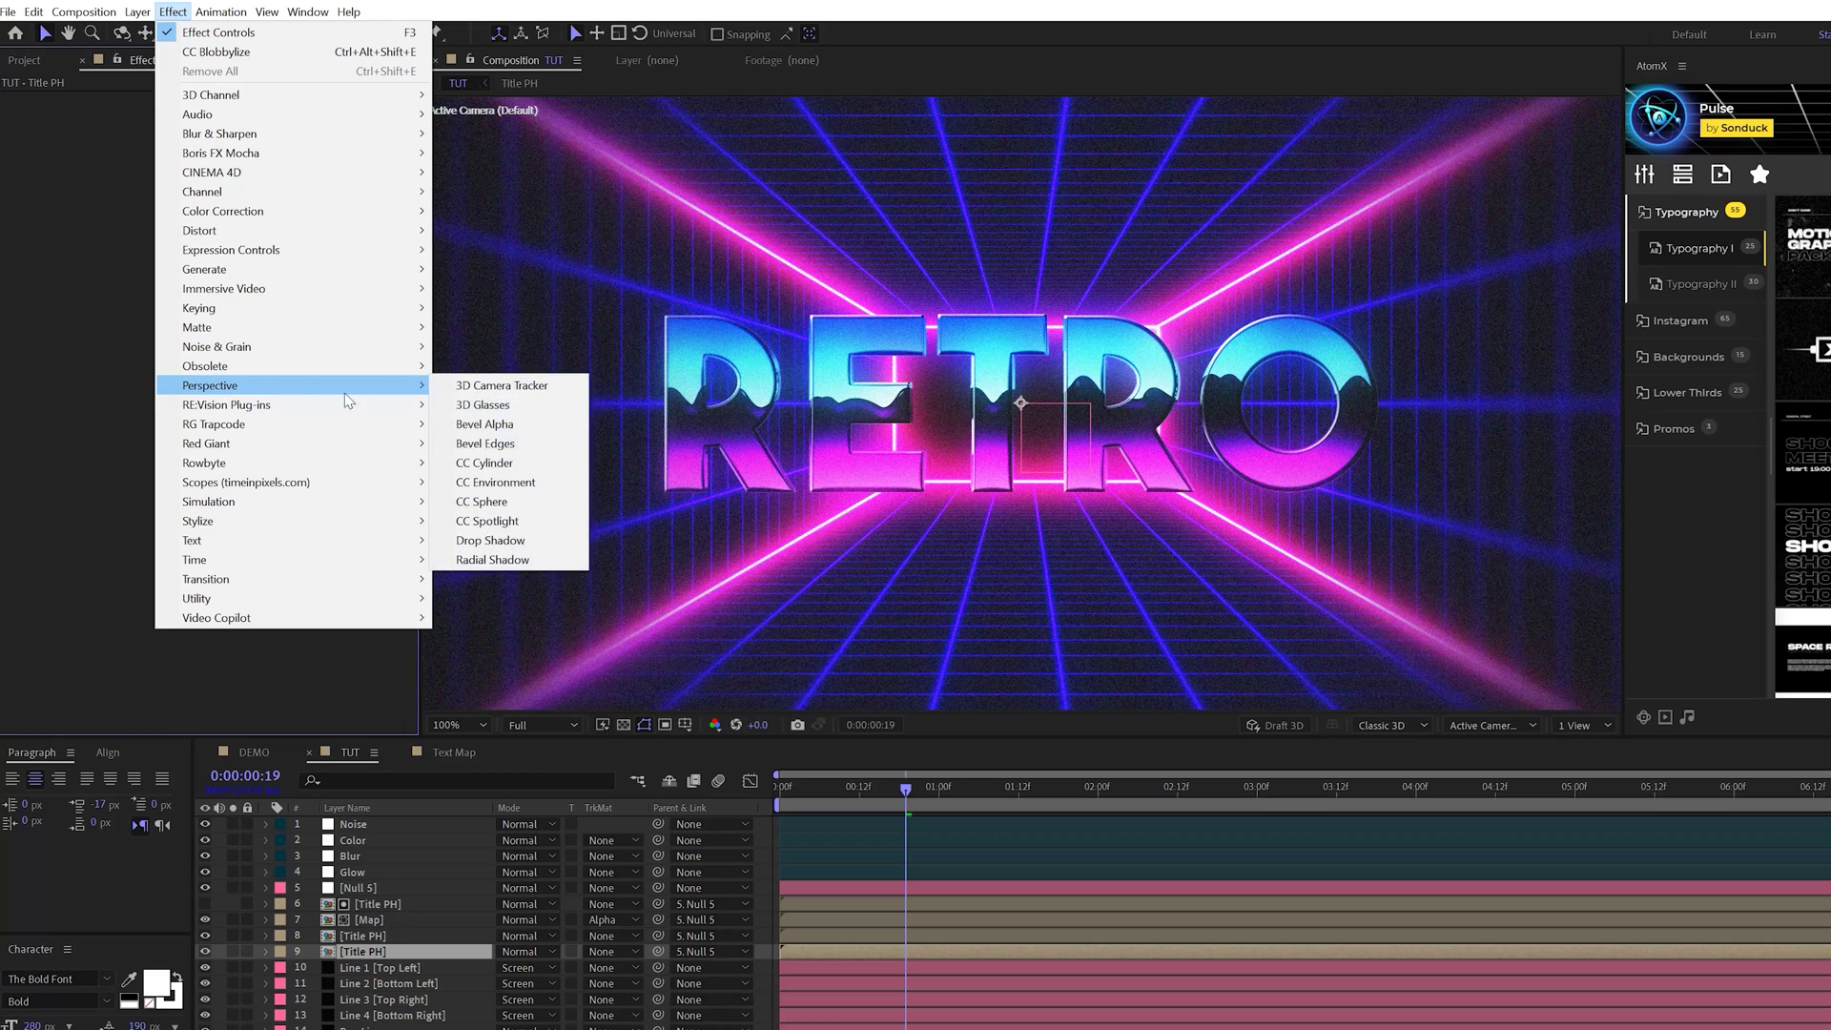
left_click(496, 542)
key("ctrl+d")
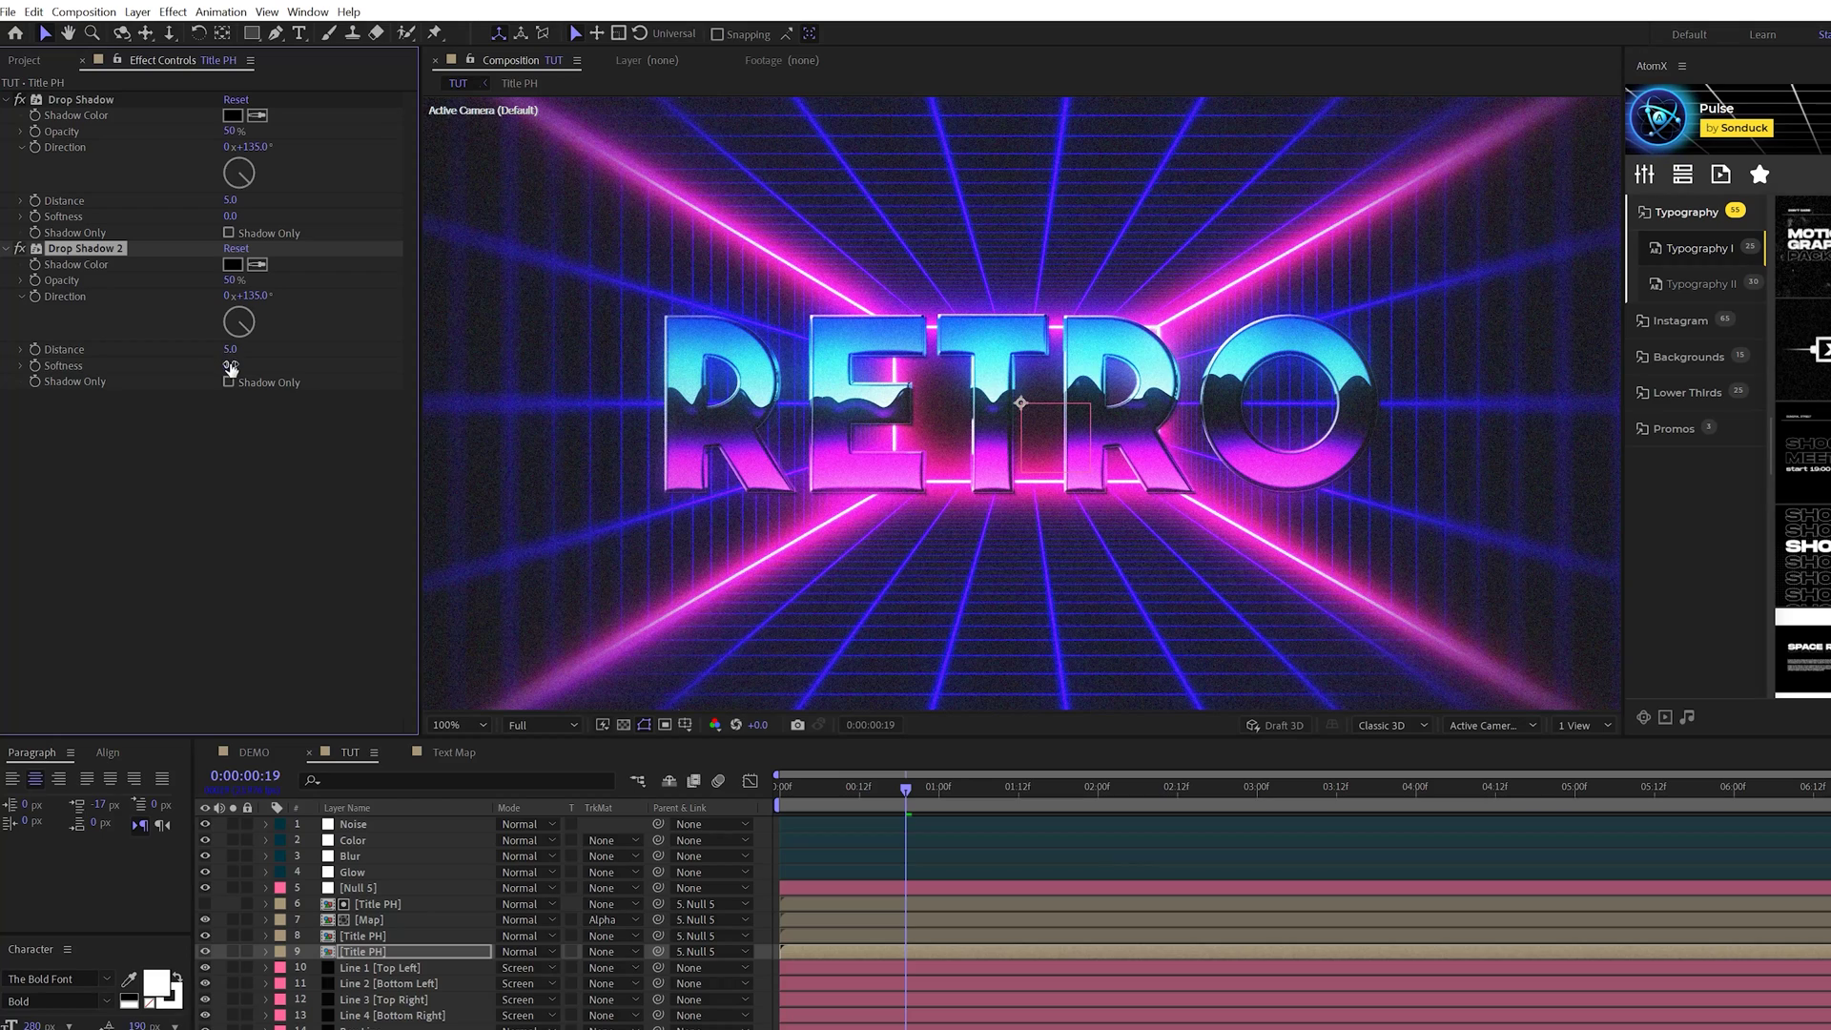
left_click_drag(229, 368, 305, 277)
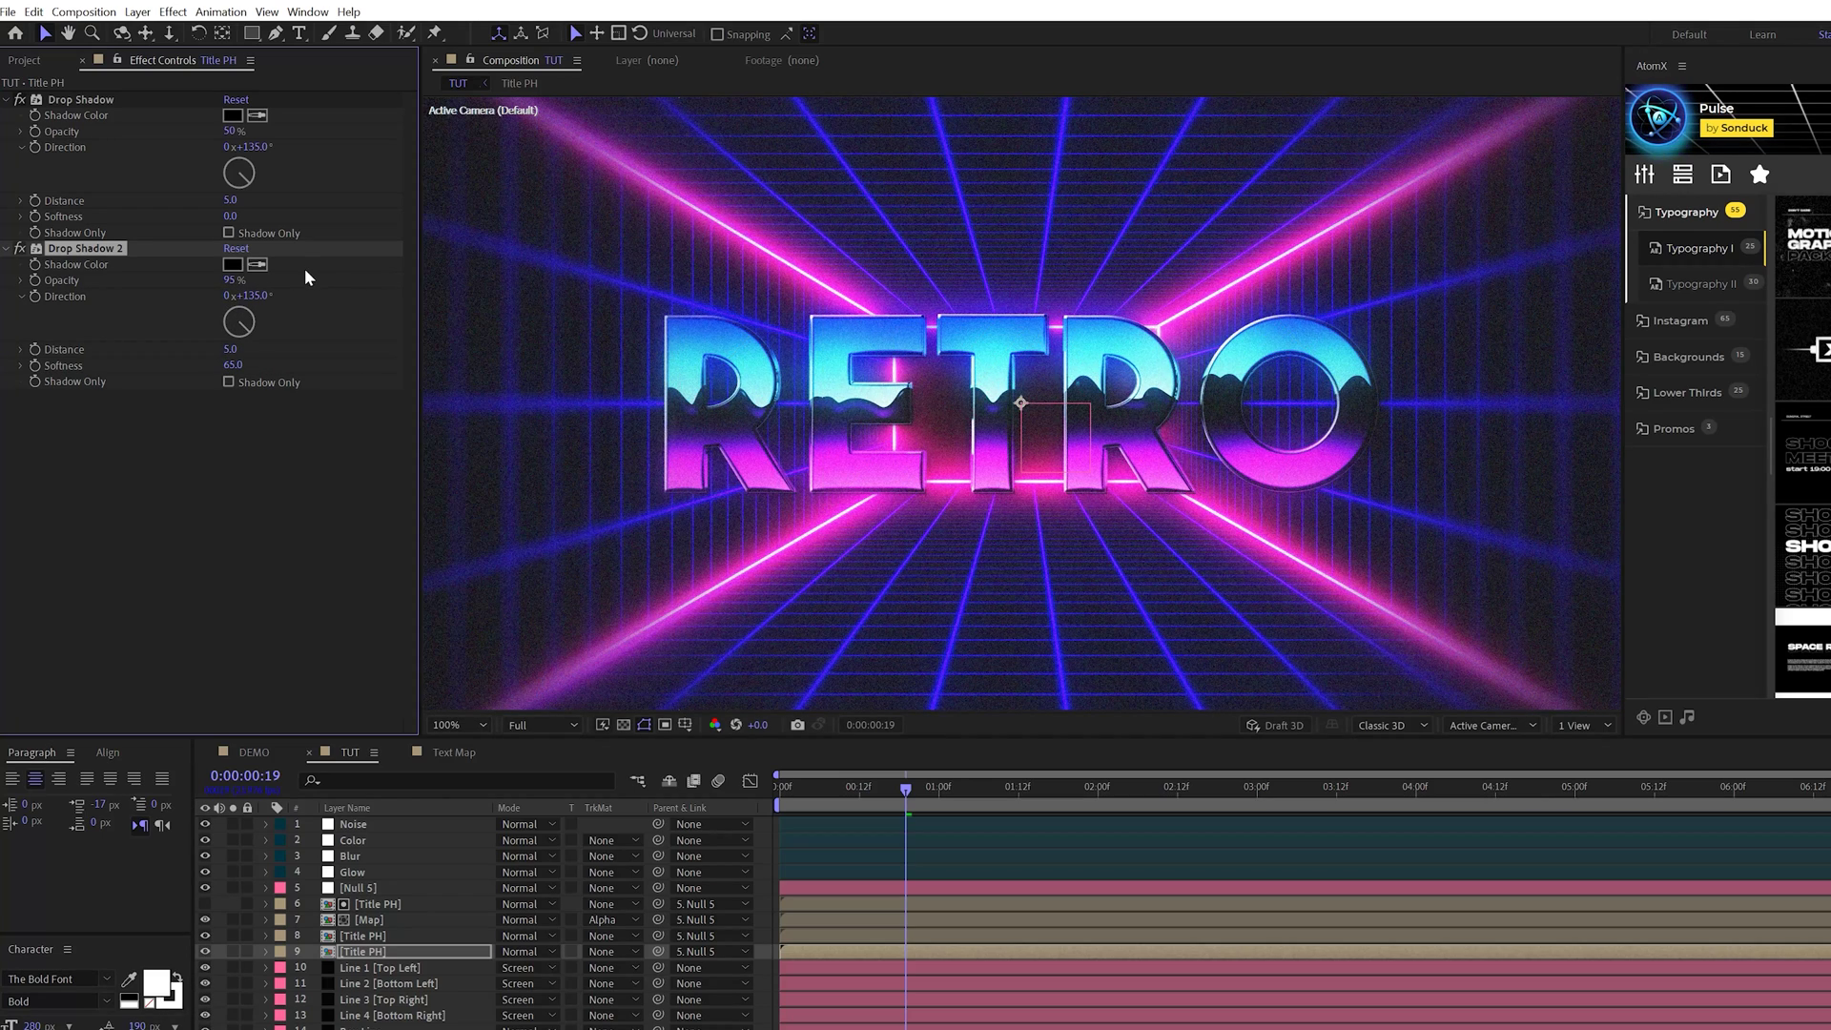
key("ctrl+d")
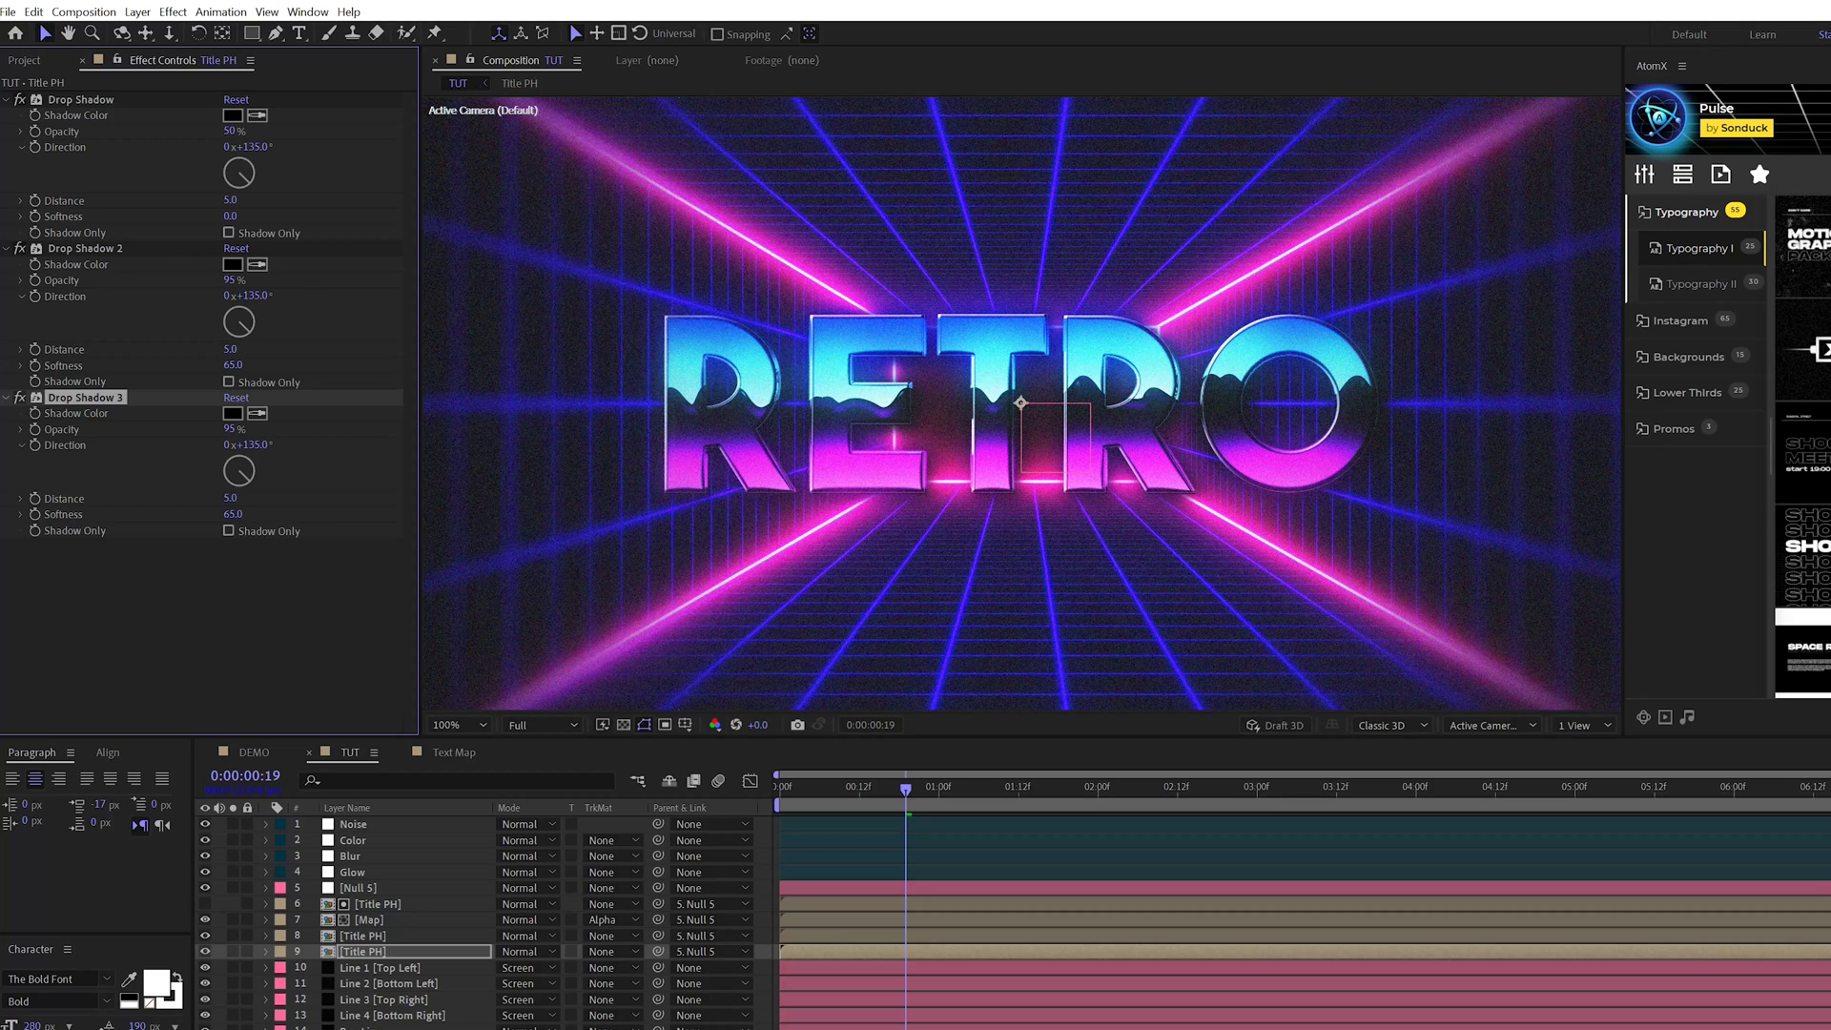
key("F2")
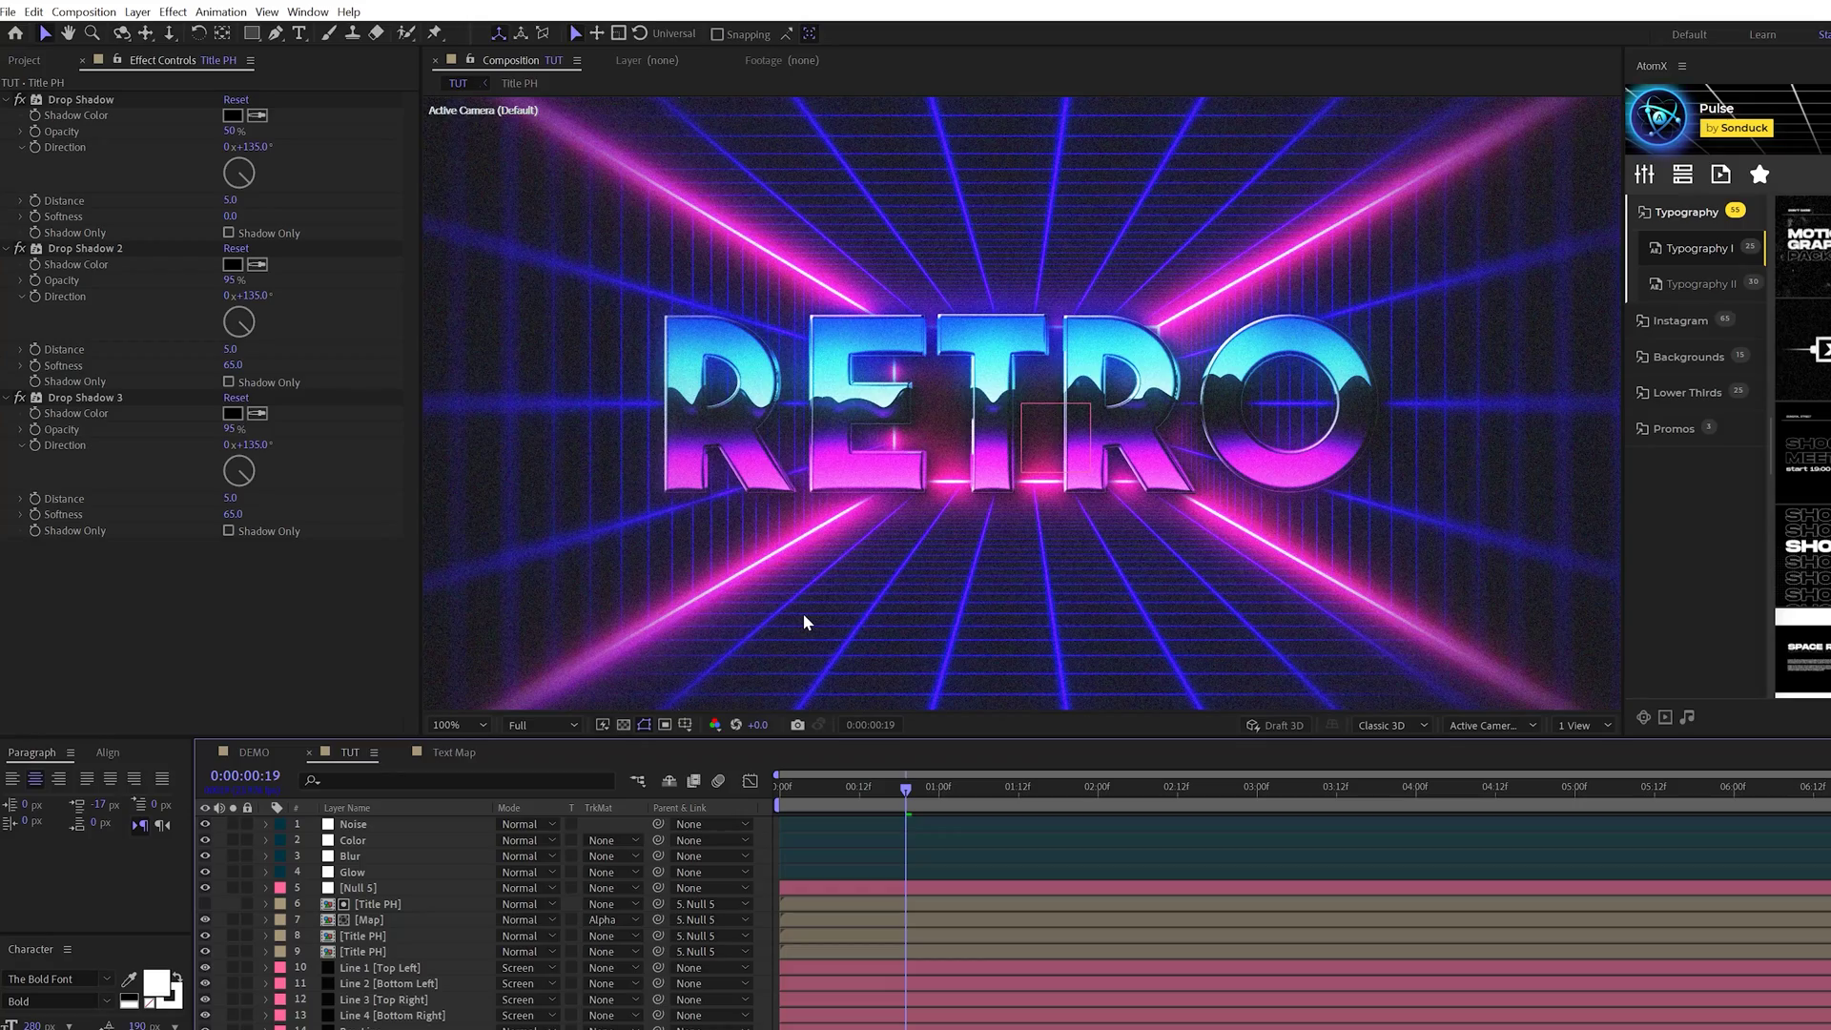